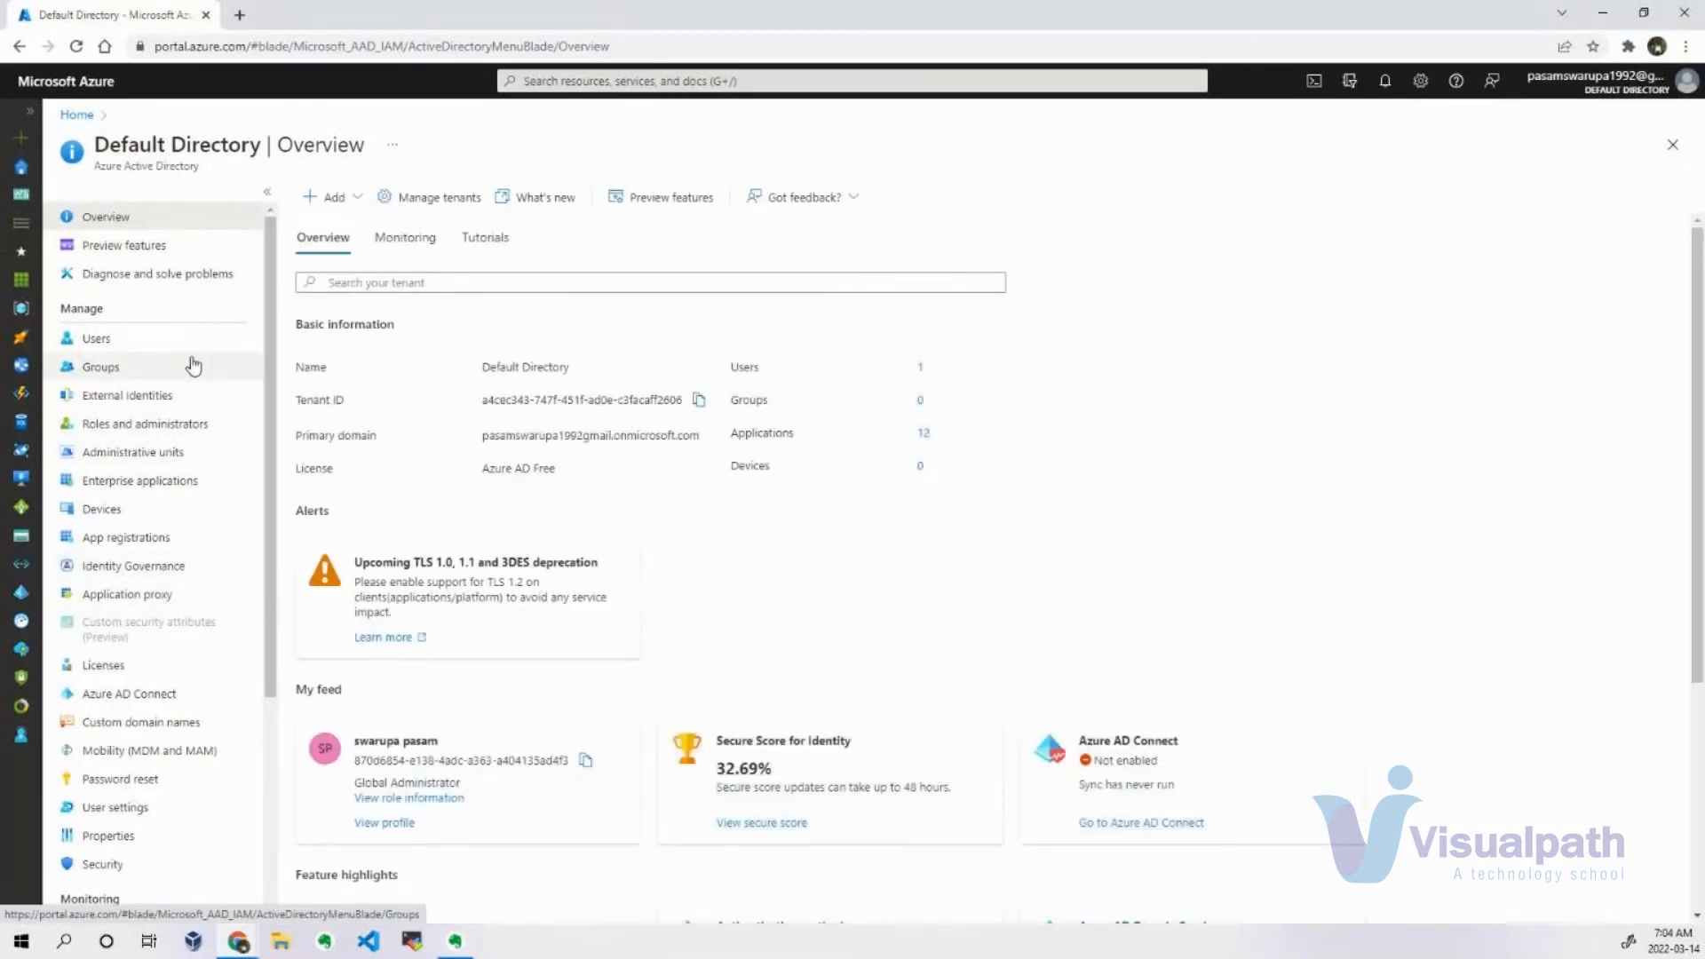
Try to verify the unverified custom domain of the default directory using the TXT record type, and return to the custom domain names list.
{"action": "left_click", "coordinate": [137, 721]}
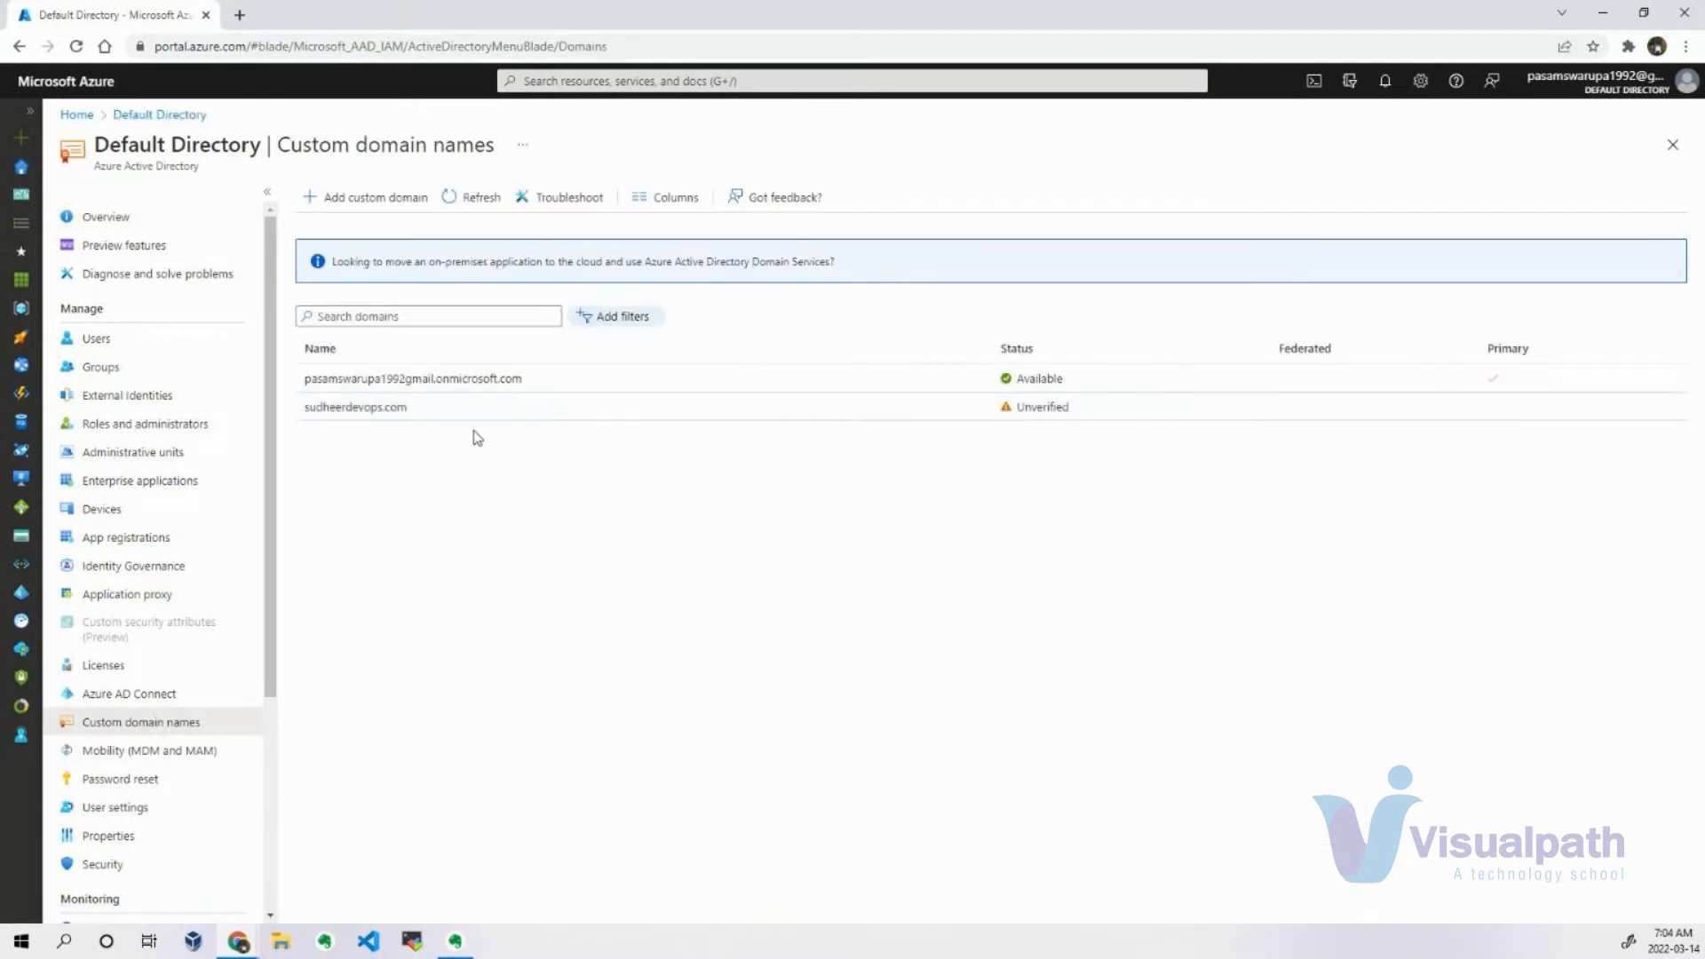
{"action": "left_click", "coordinate": [551, 406]}
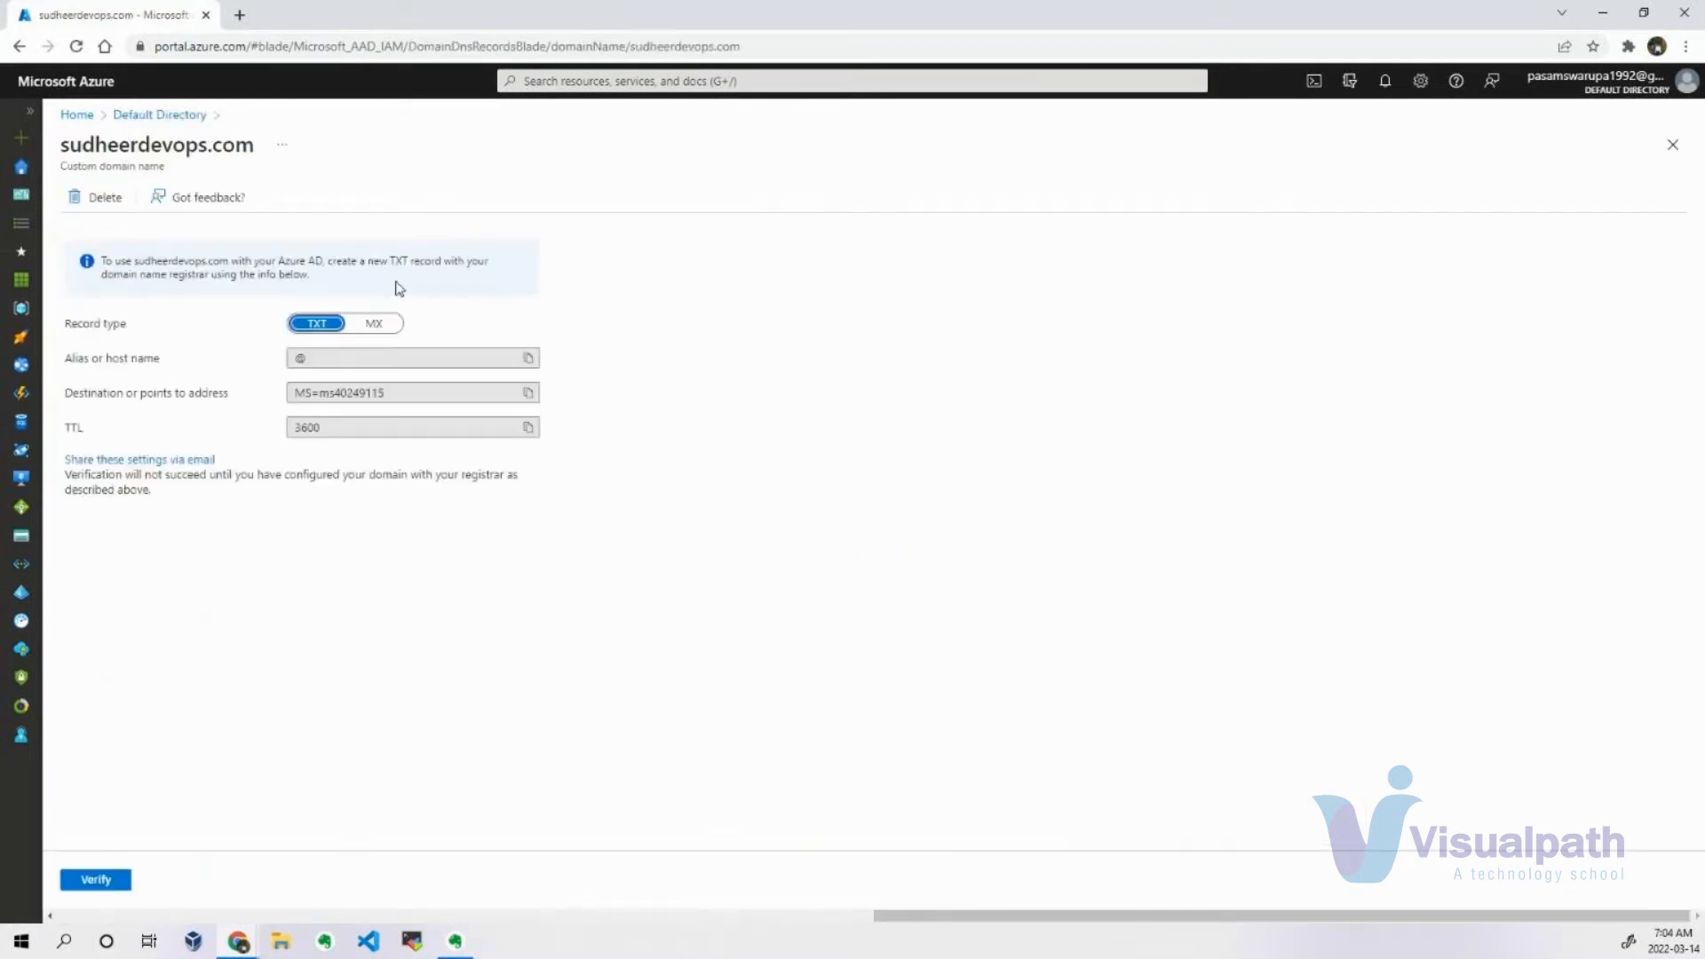
{"action": "left_click", "coordinate": [113, 889]}
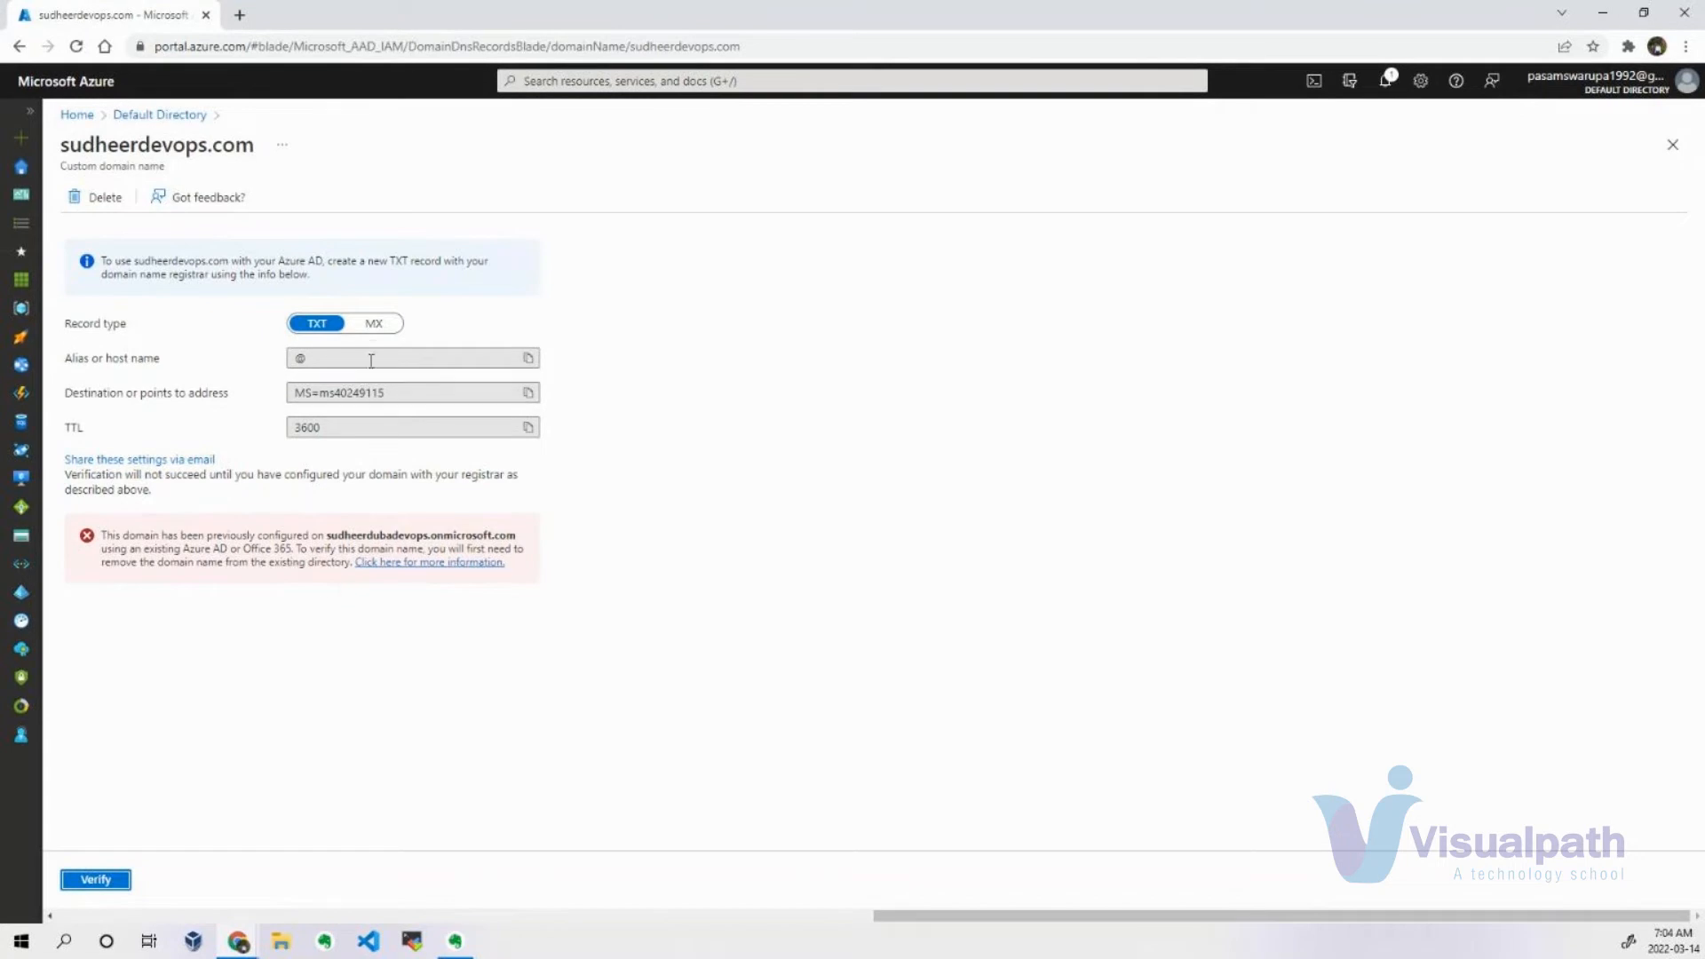
{"action": "left_click", "coordinate": [133, 116]}
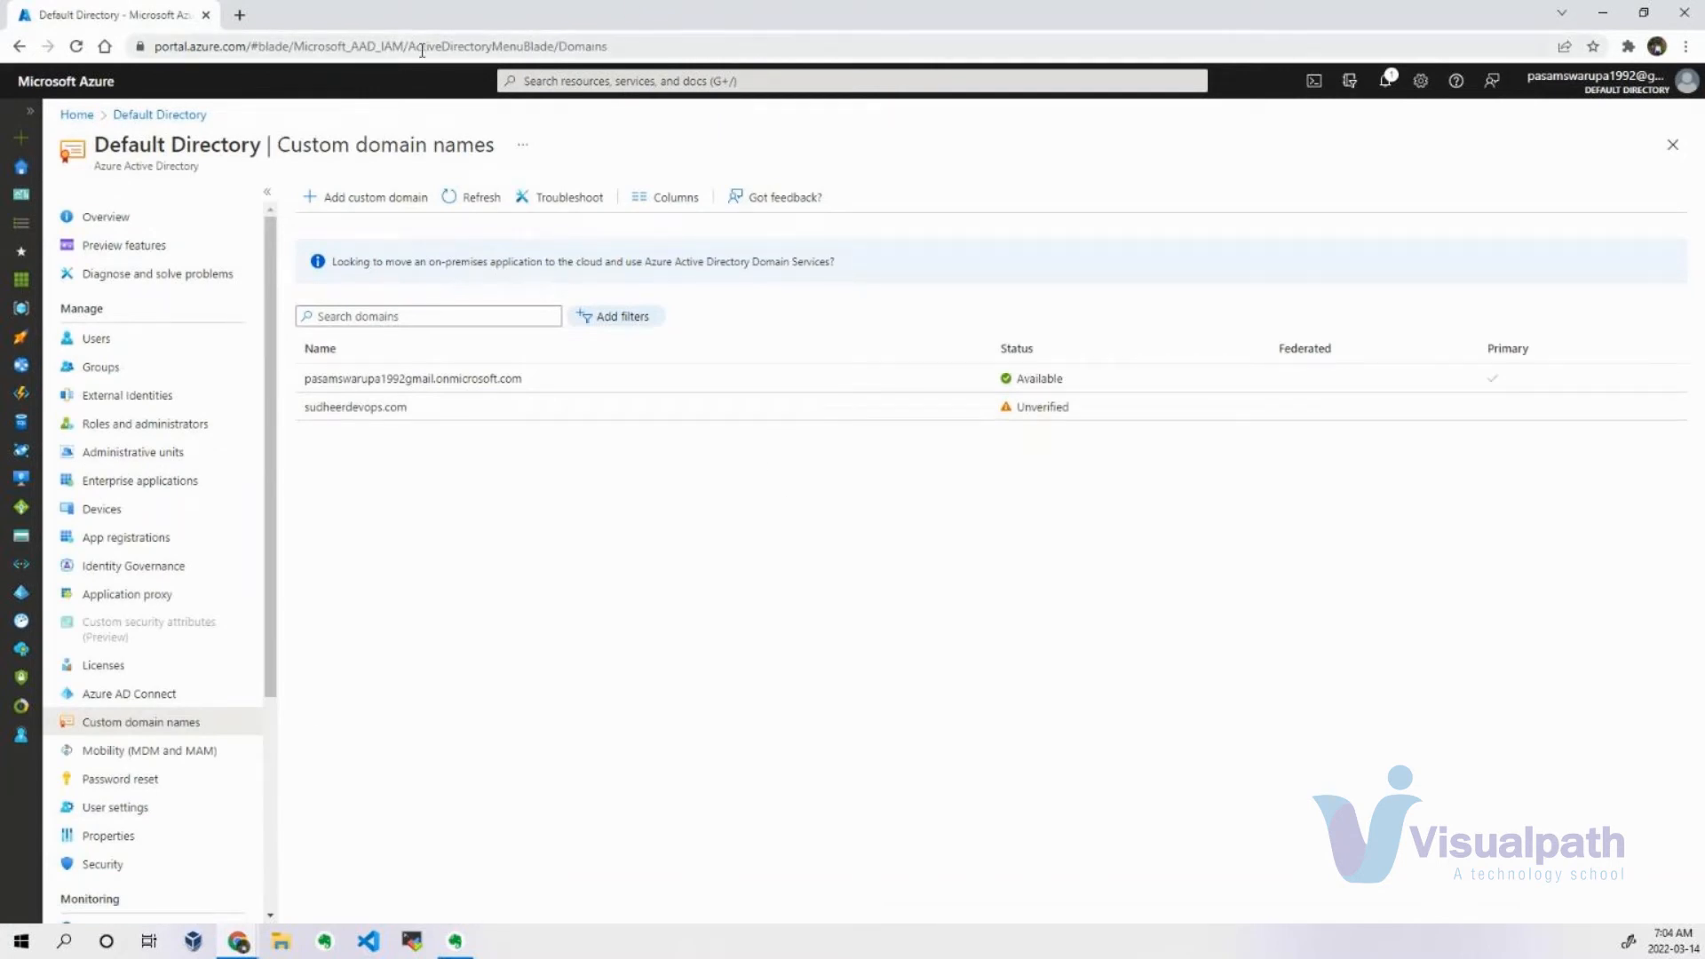
Search the web for GoDaddy in a new browser tab.
{"action": "left_click", "coordinate": [239, 14]}
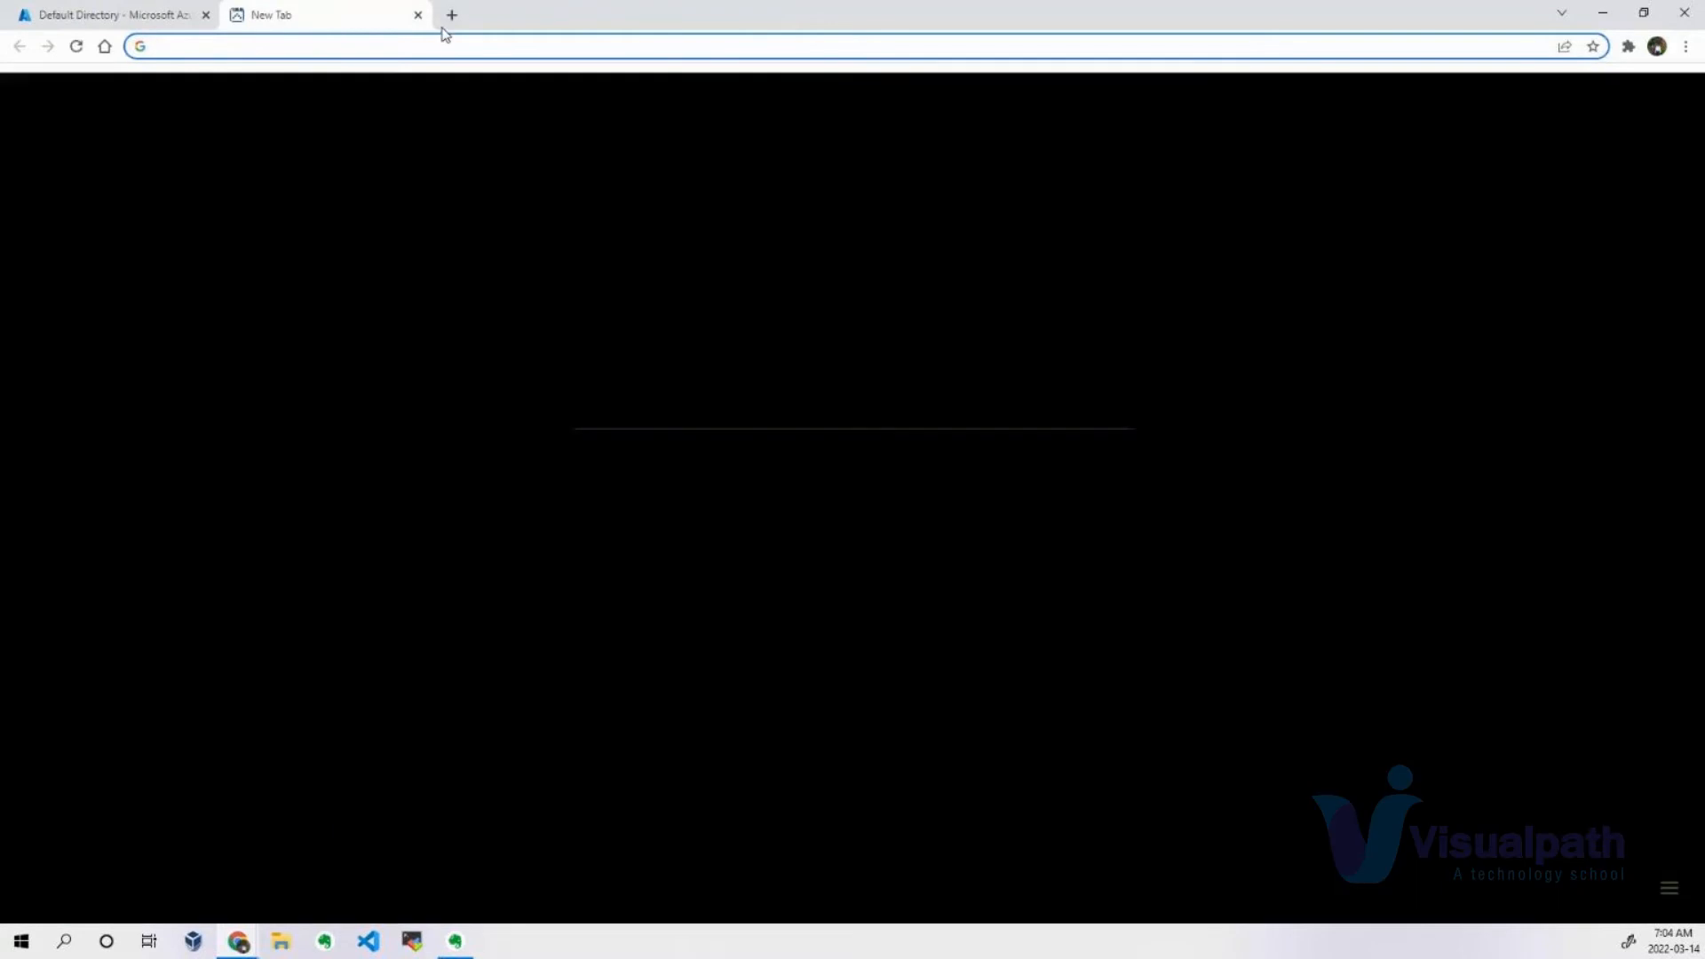
{"action": "left_click", "coordinate": [418, 15]}
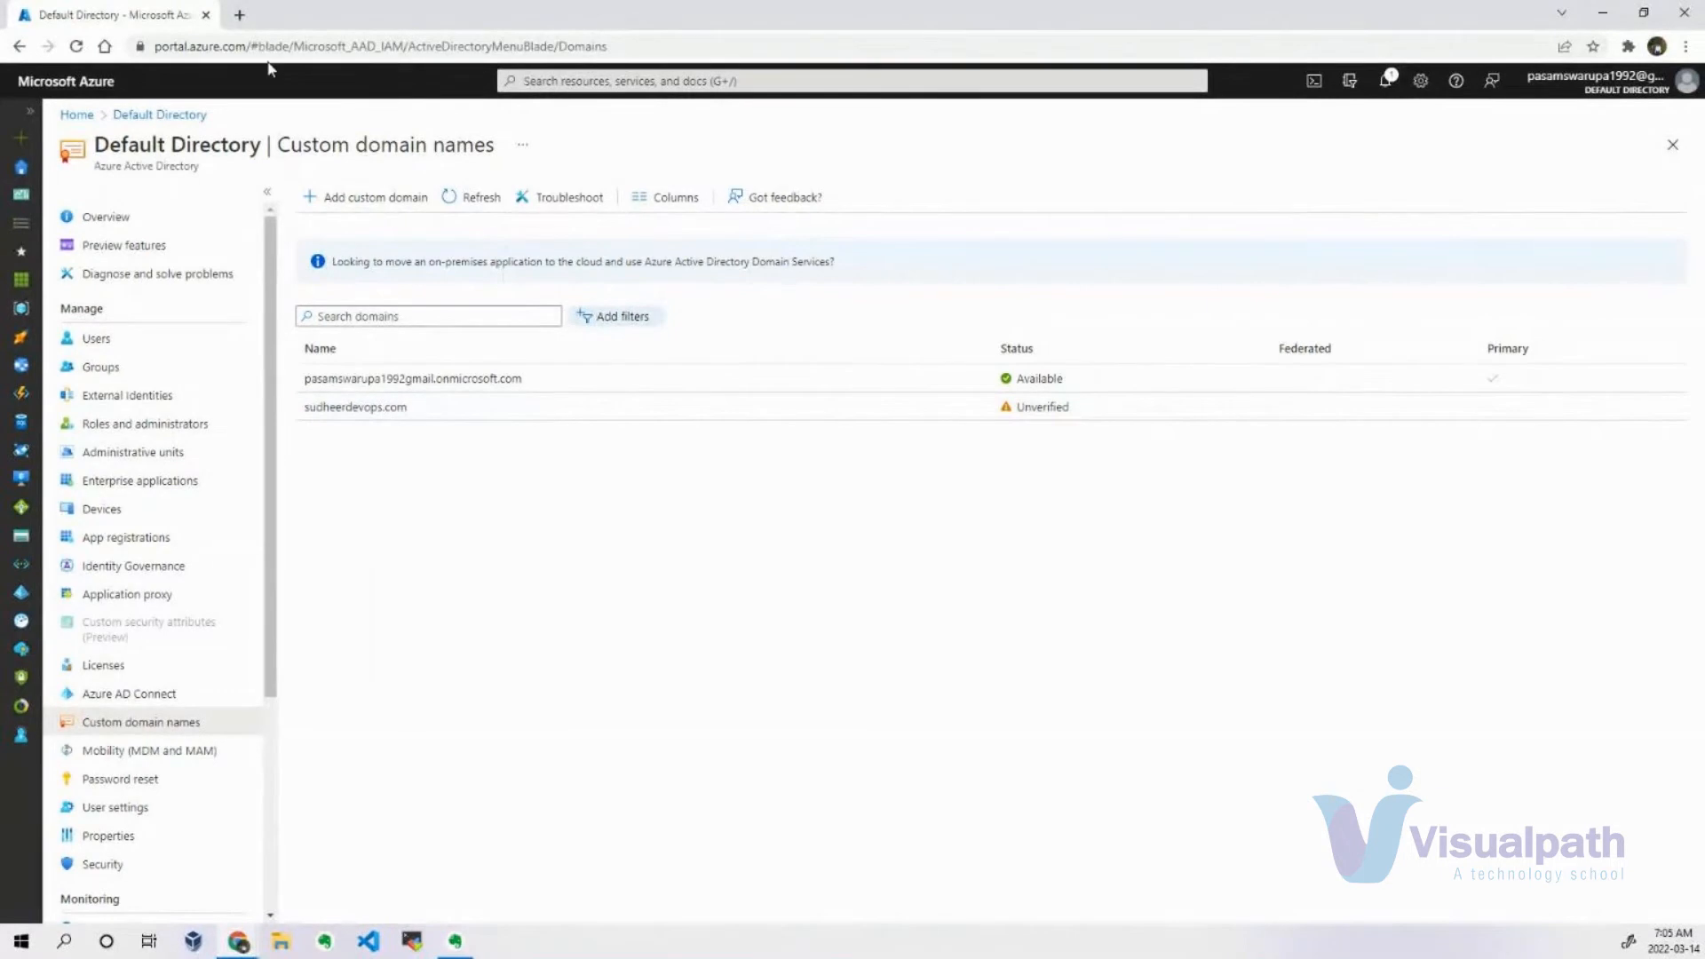
{"action": "left_click", "coordinate": [237, 17]}
{"action": "type", "text": "got"}
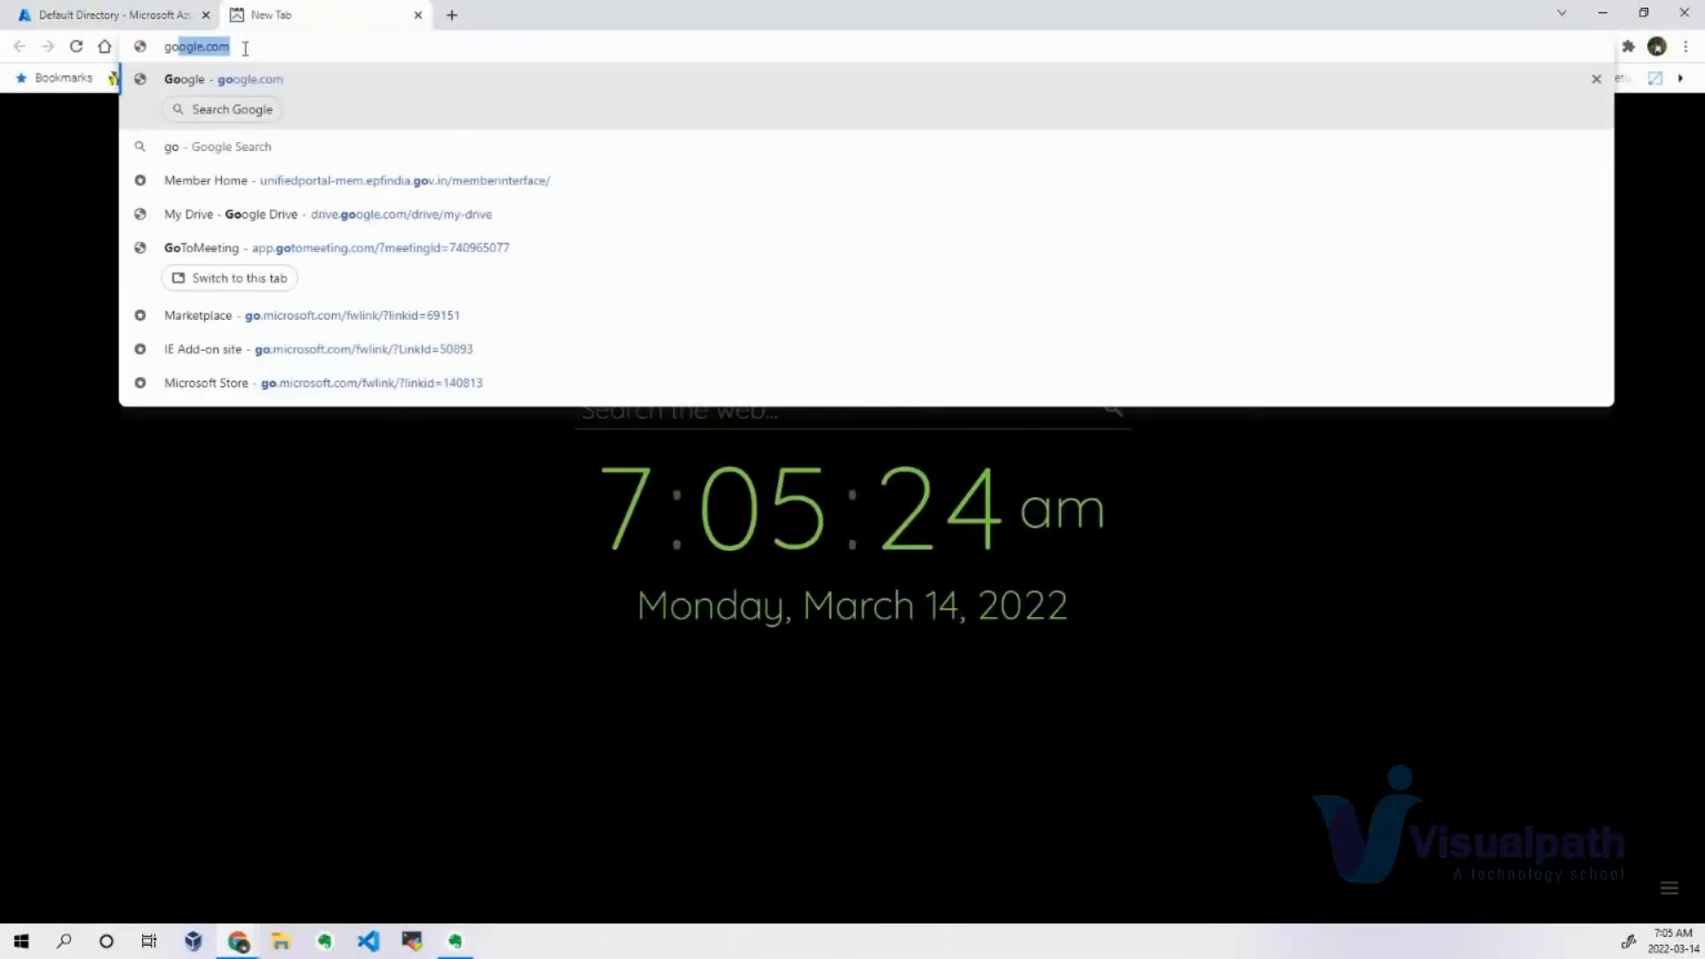
{"action": "type", "text": "o"}
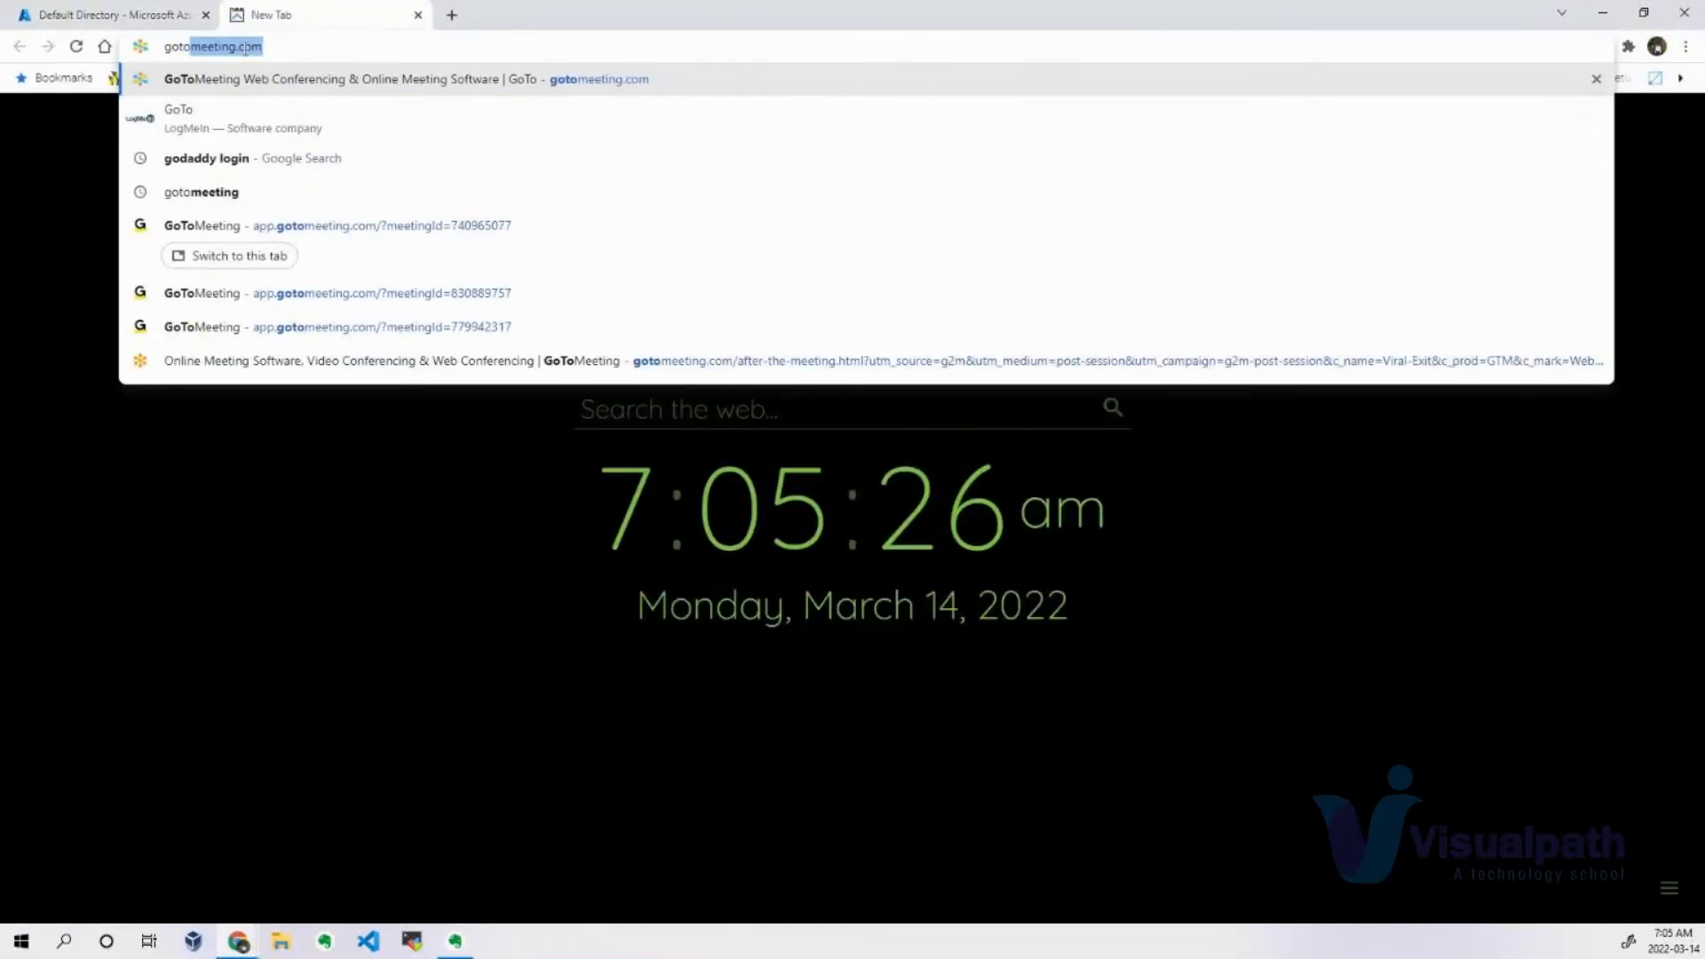
{"action": "type", "text": "da"}
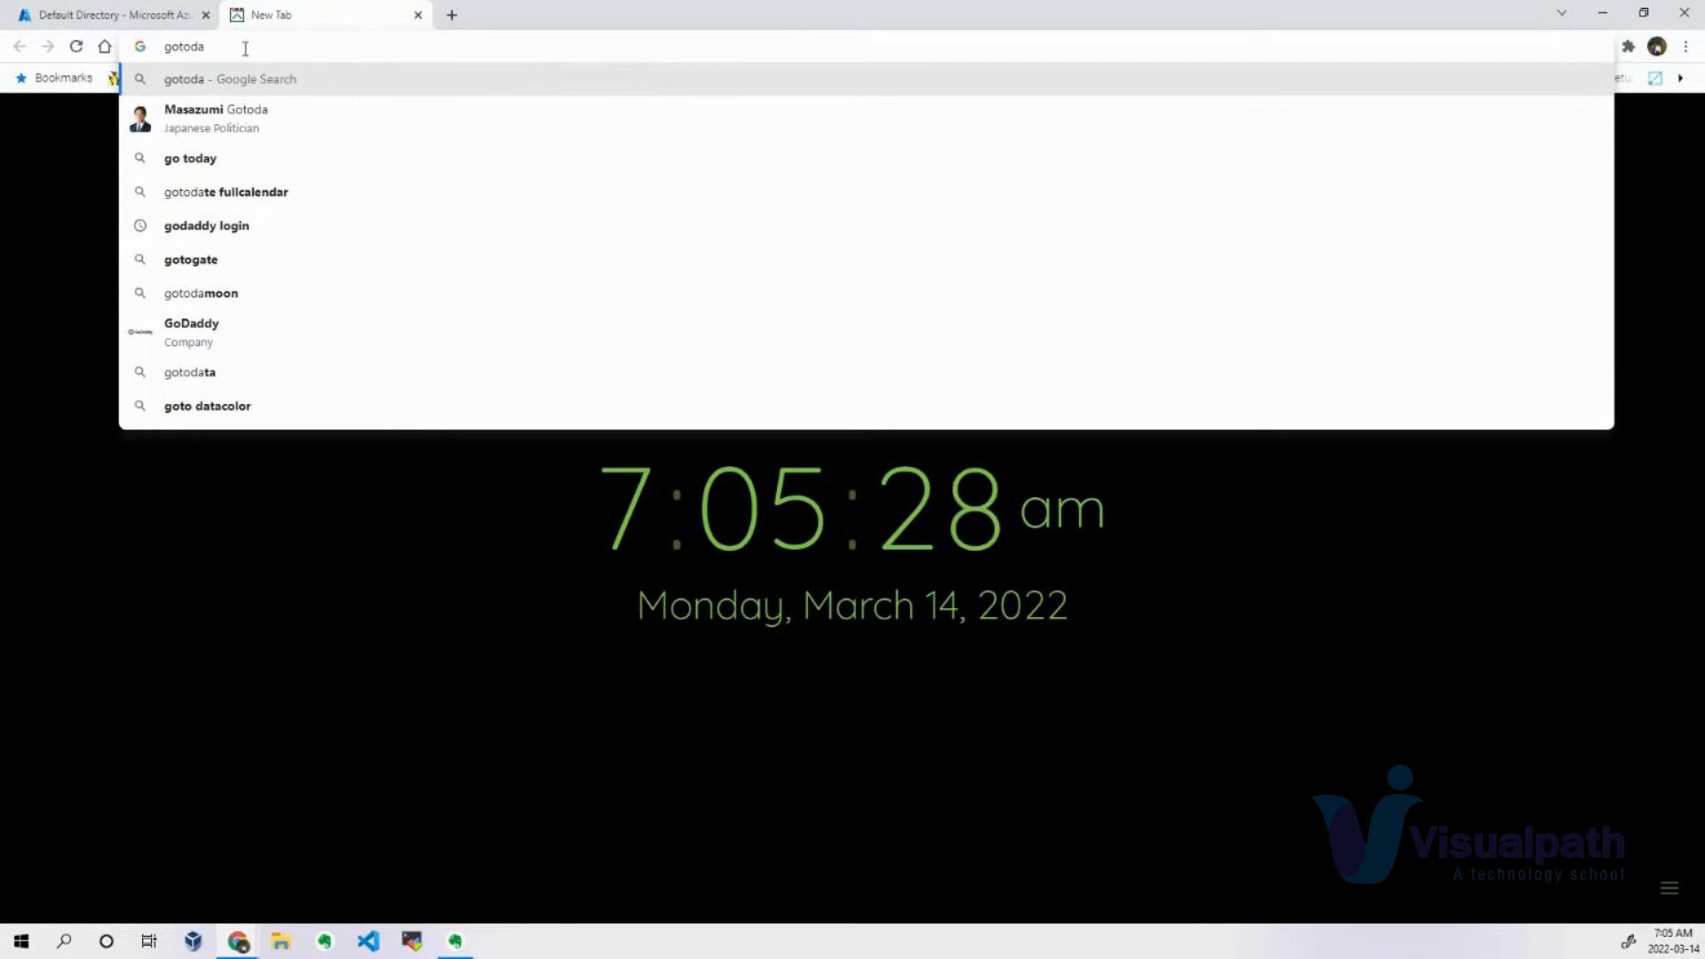
{"action": "key", "text": "Up"}
{"action": "key", "text": "Up"}
{"action": "key", "text": "Up"}
{"action": "key", "text": "Return"}
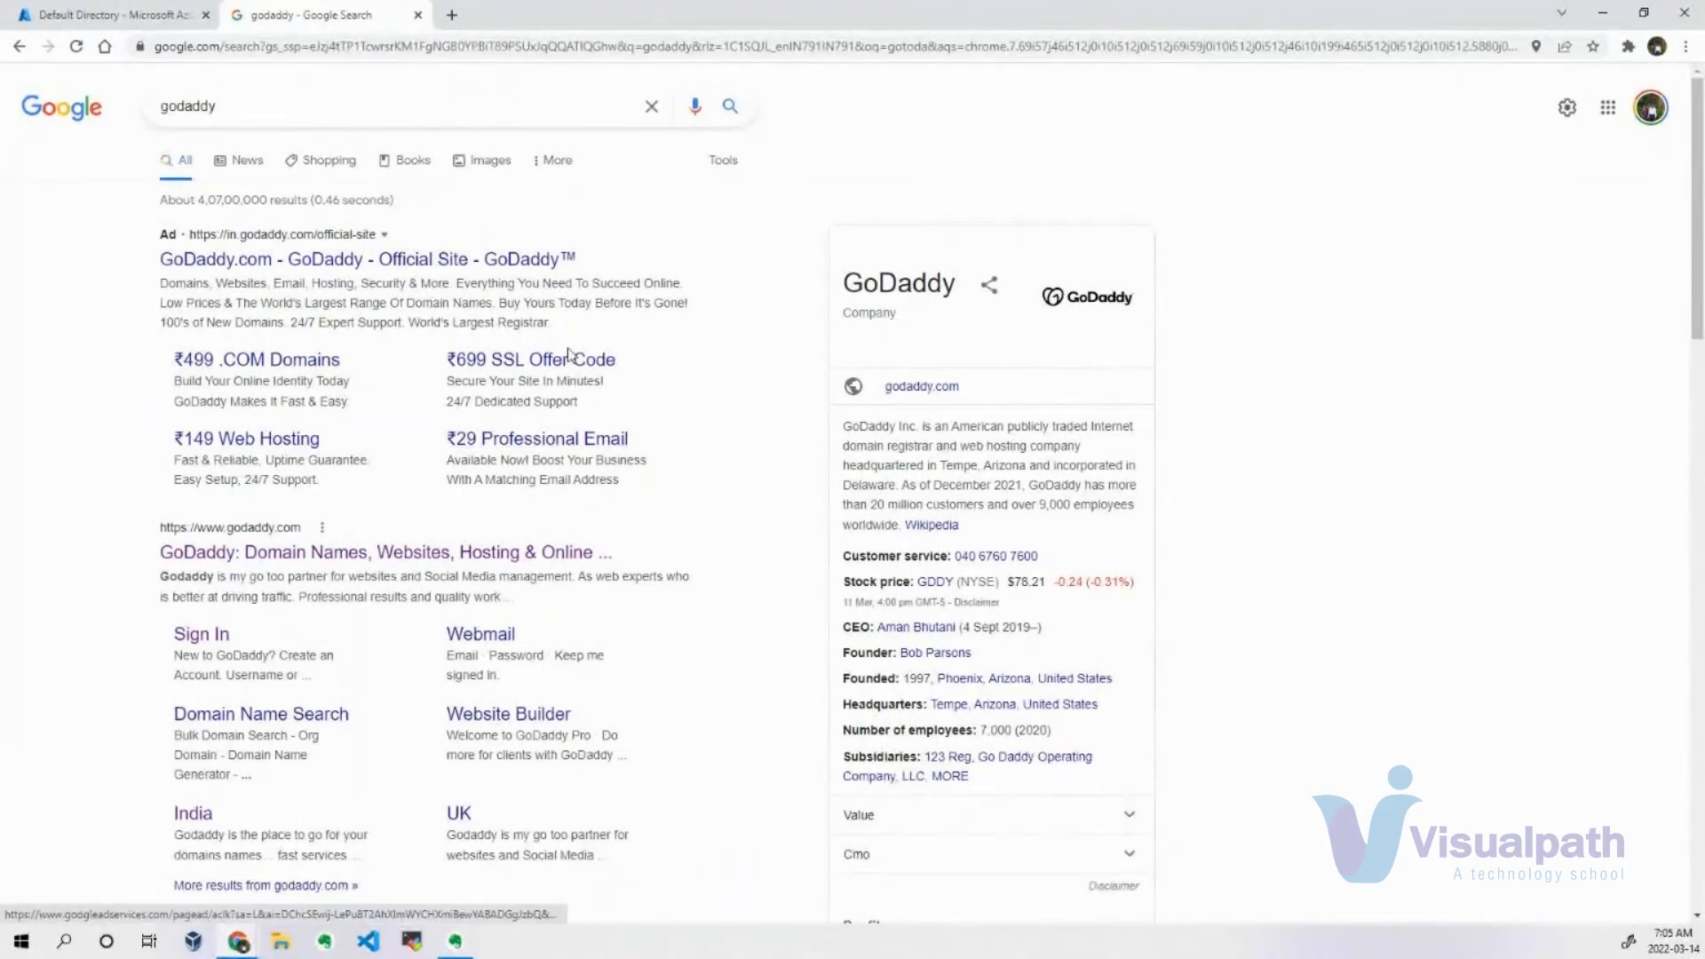
Open GoDaddy's domain name search and look up a domain made of the instructor's first name followed by "tutorials".
{"action": "left_click", "coordinate": [294, 724]}
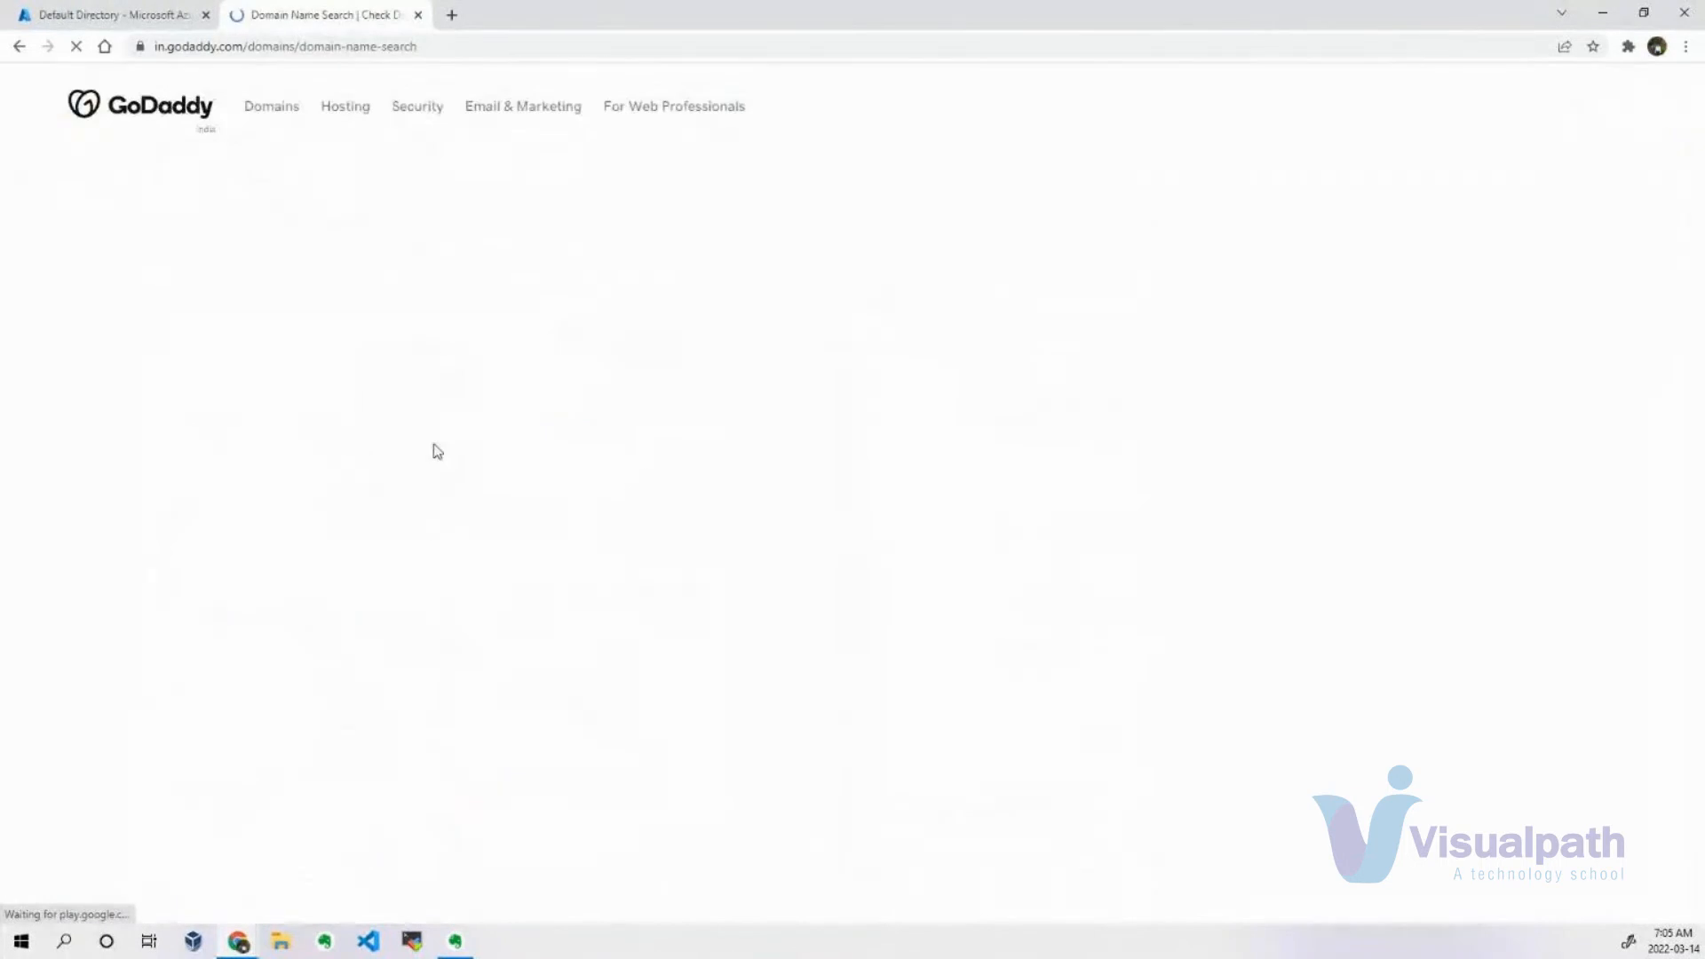
{"action": "left_click", "coordinate": [349, 479]}
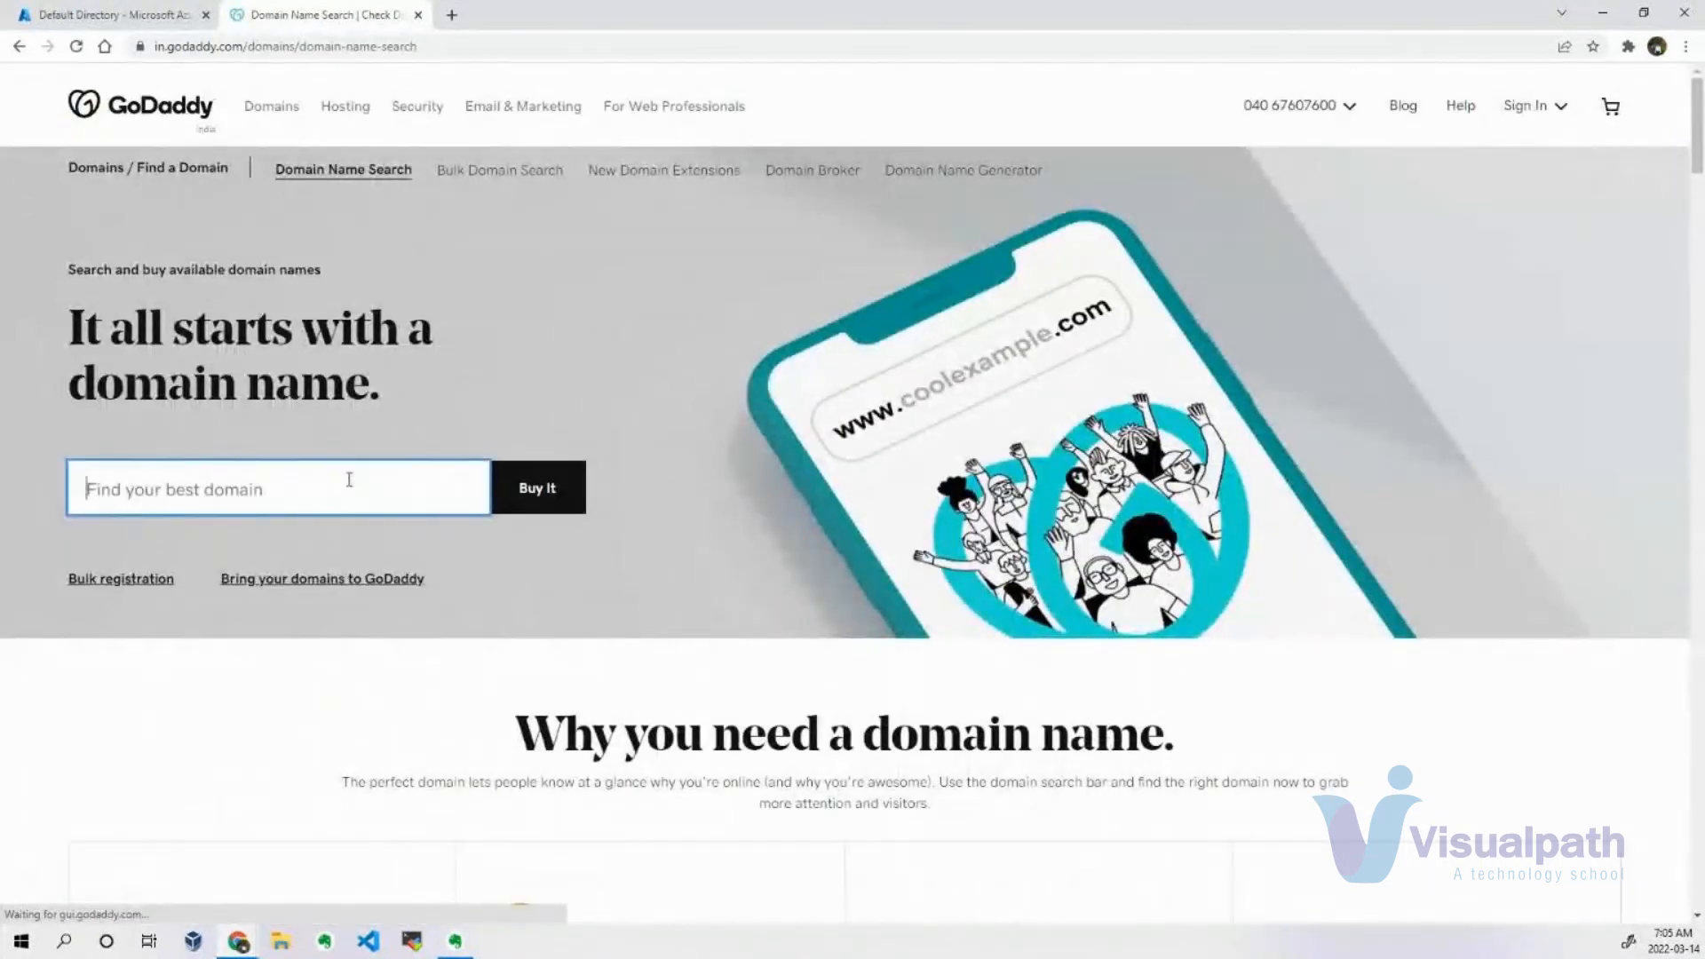
{"action": "type", "text": "sudheerdev"}
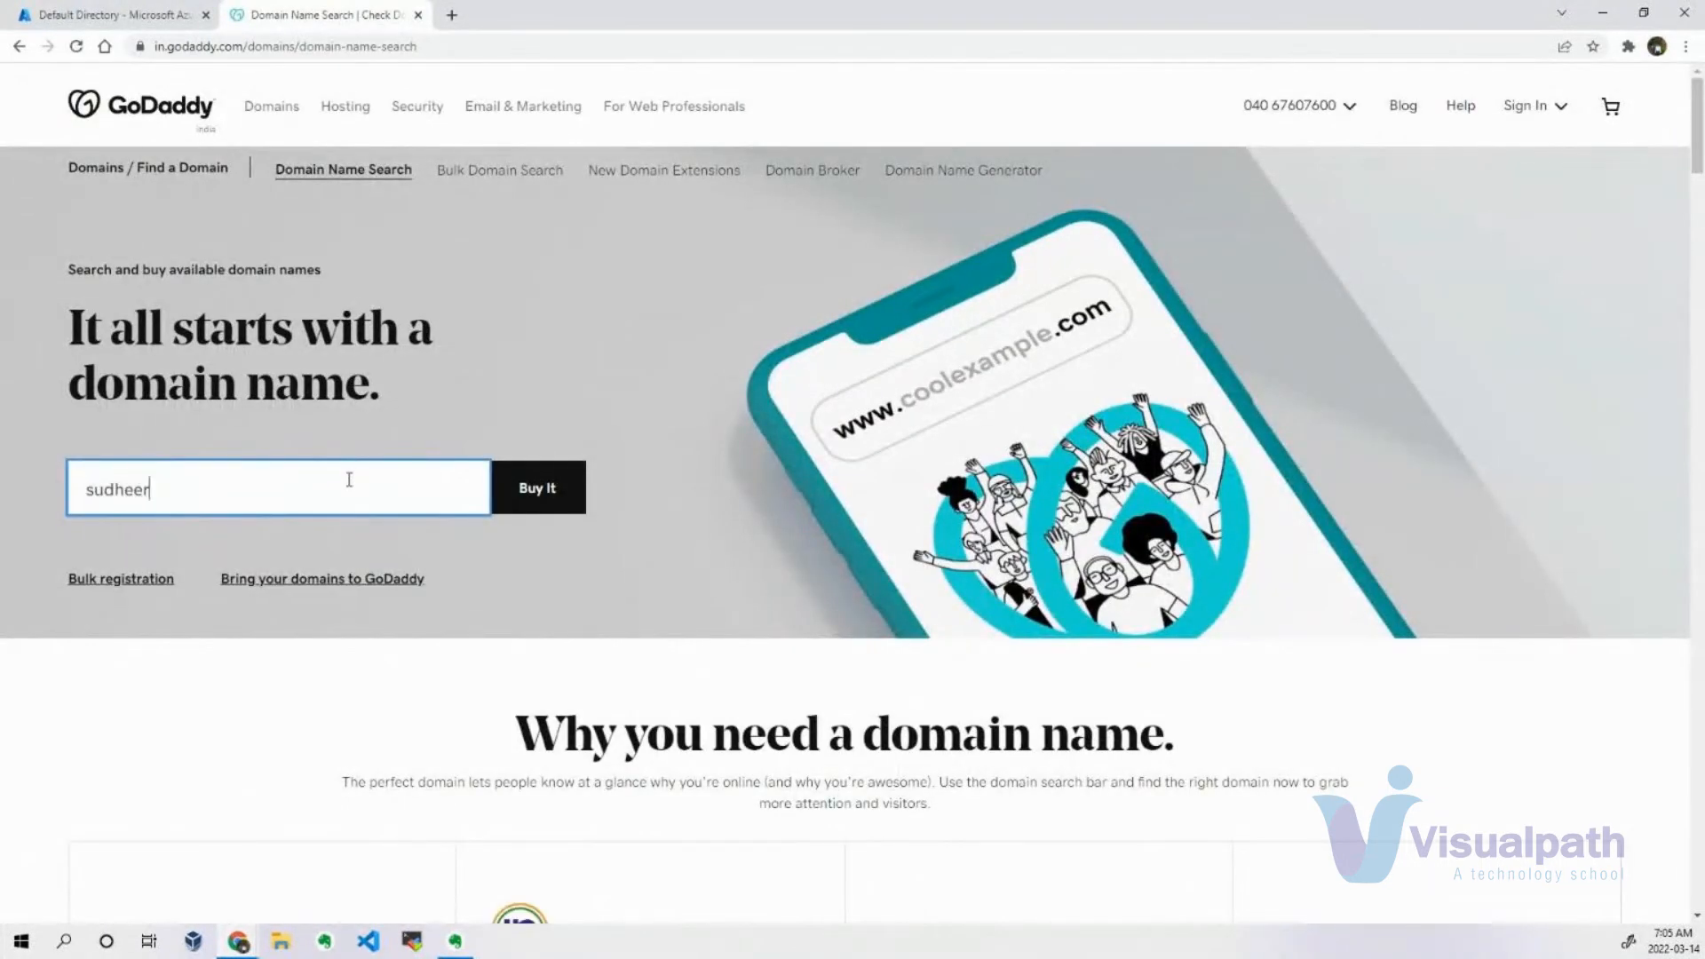
{"action": "type", "text": "ops"}
{"action": "key", "text": "BackSpace"}
{"action": "key", "text": "BackSpace"}
{"action": "key", "text": "BackSpace"}
{"action": "key", "text": "BackSpace"}
{"action": "key", "text": "BackSpace"}
{"action": "type", "text": "tutorials"}
{"action": "left_click", "coordinate": [558, 501]}
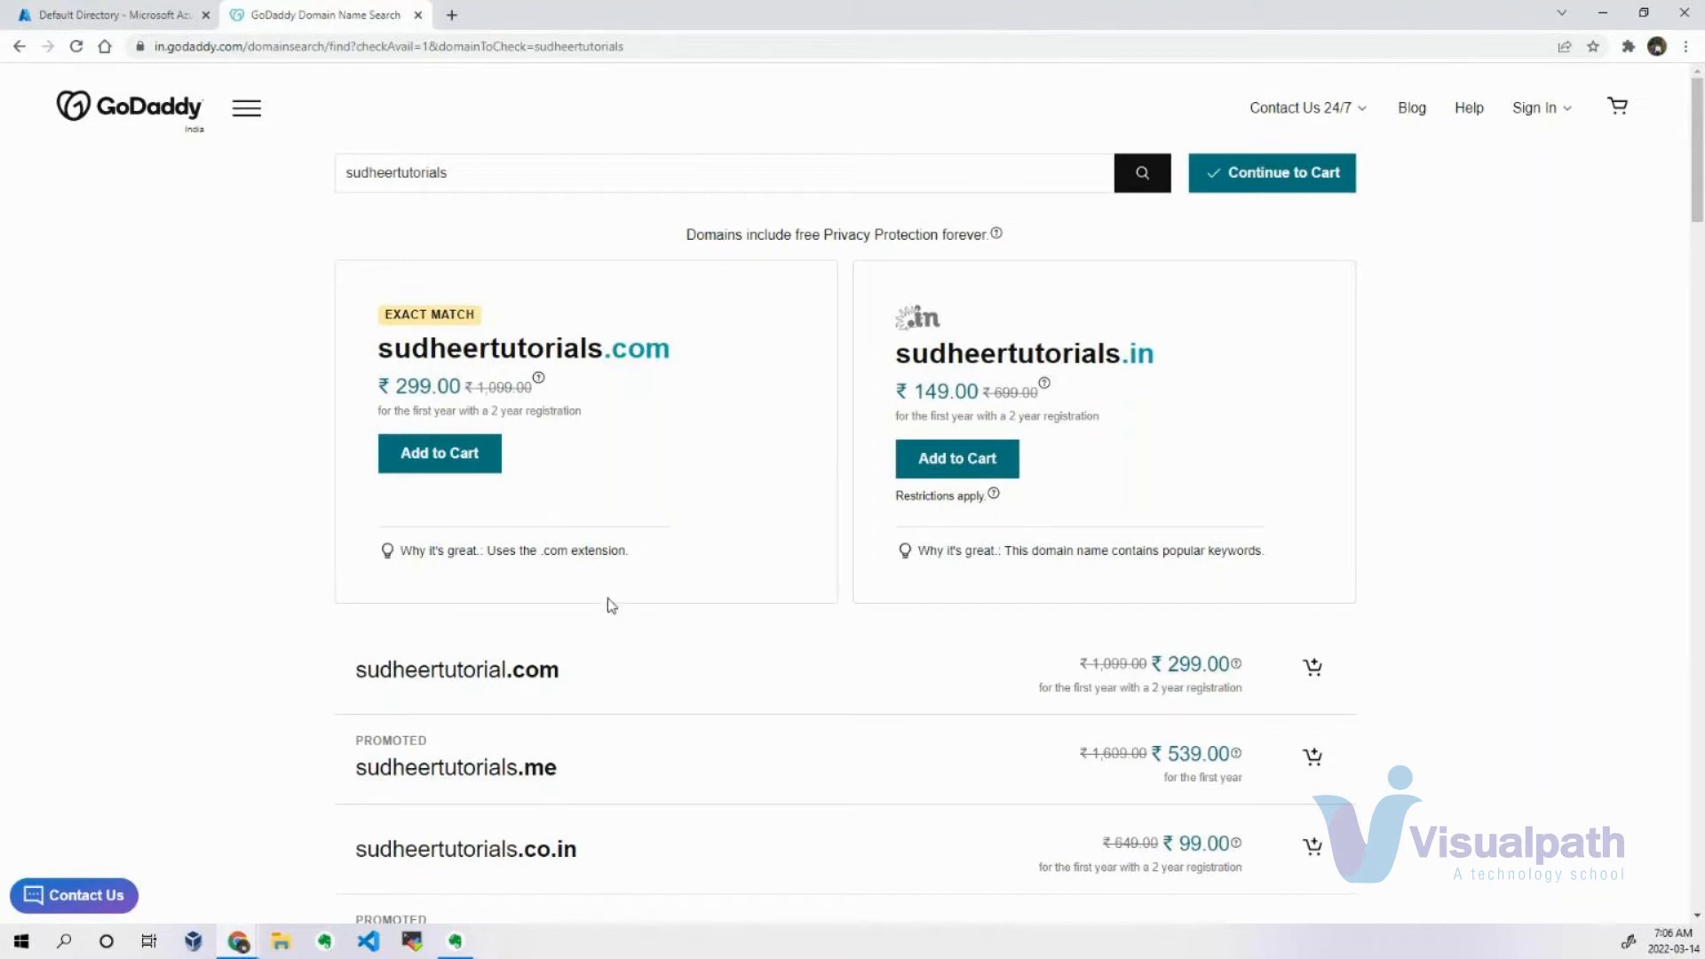
Switch back to the Azure portal, view the directory's users, and examine the primary domain on the directory overview.
{"action": "left_click", "coordinate": [159, 8]}
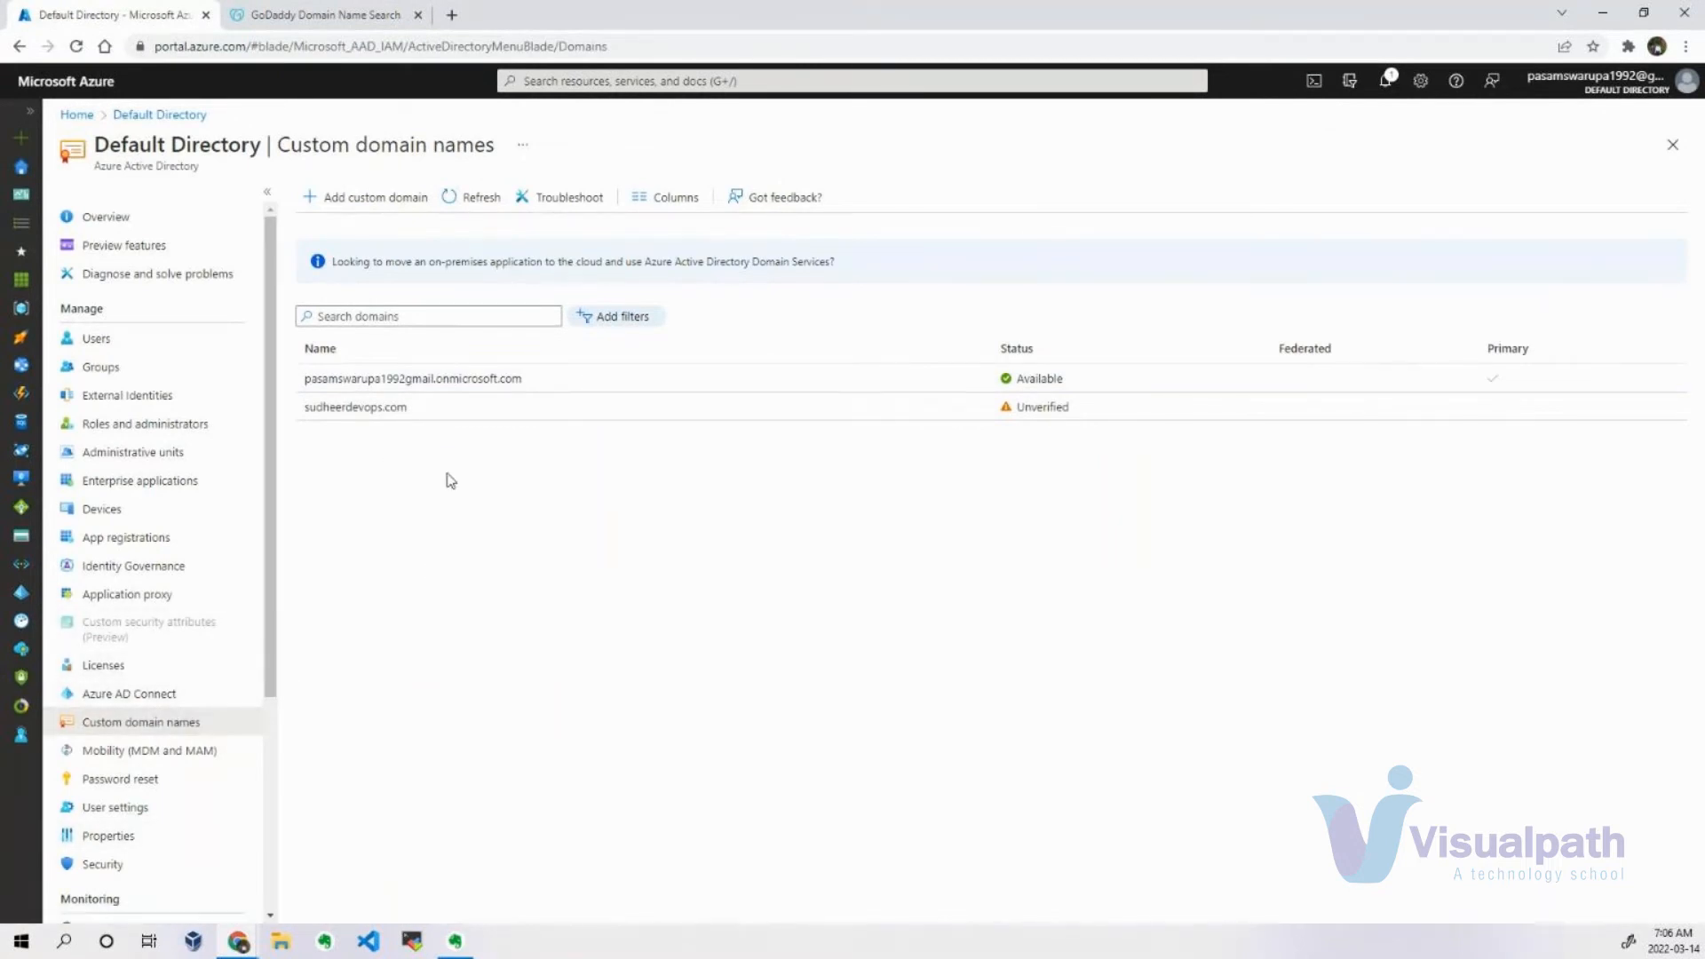
{"action": "left_click", "coordinate": [157, 341]}
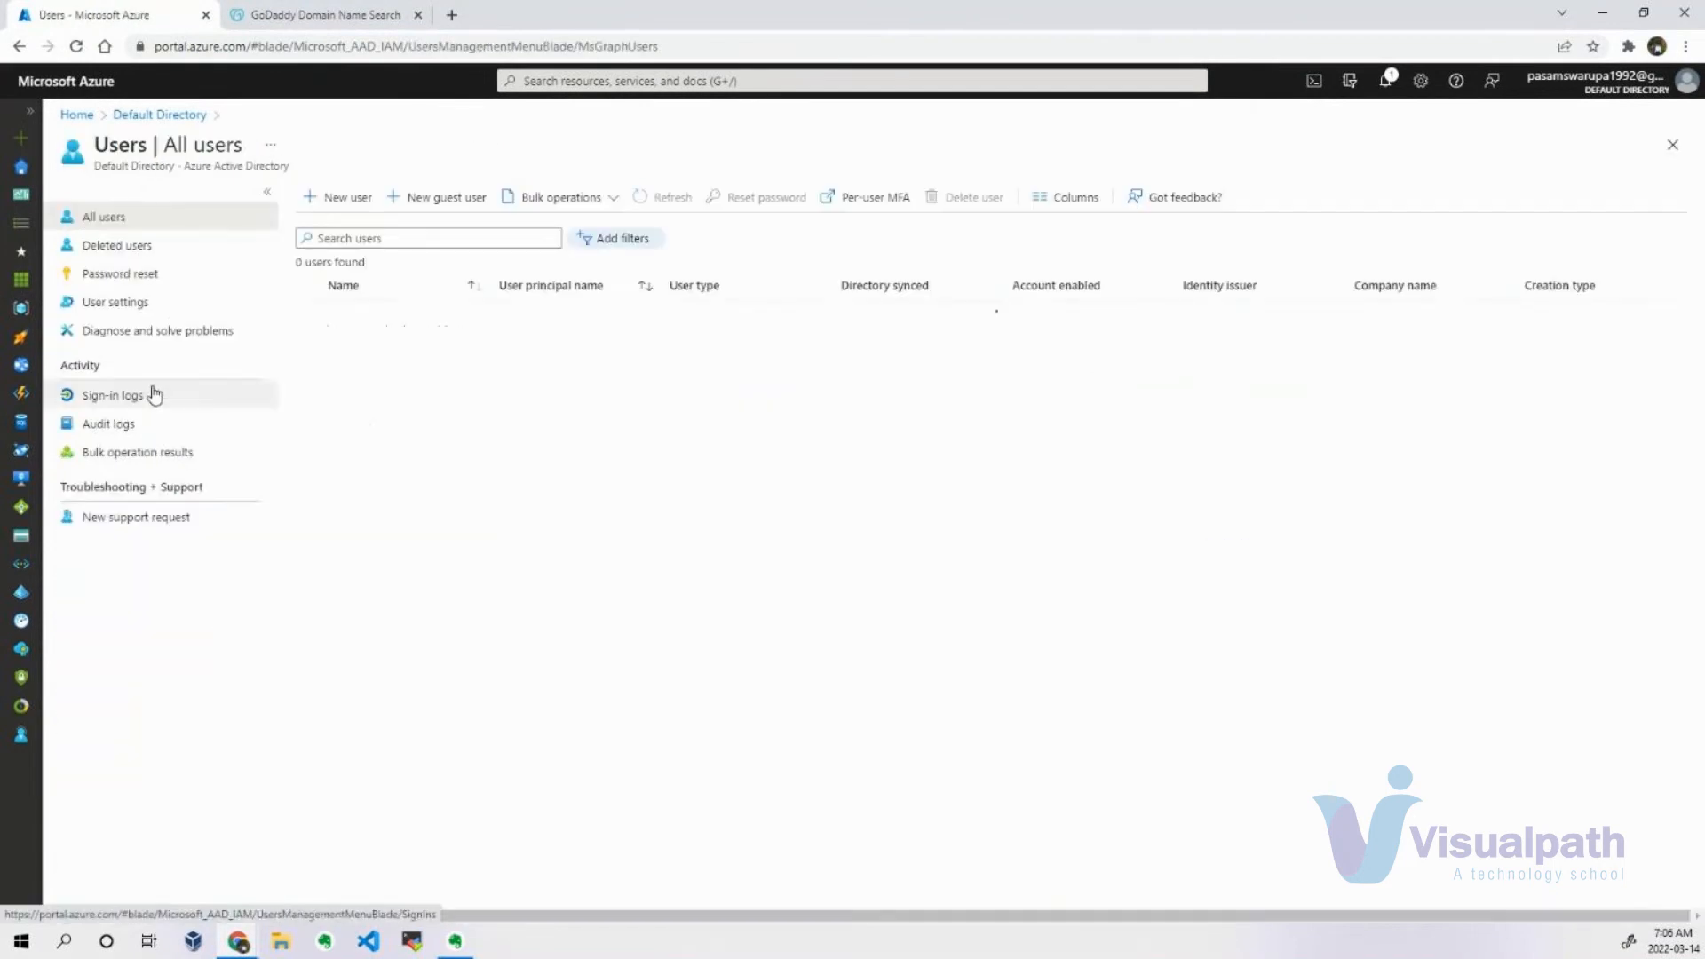
{"action": "left_click", "coordinate": [163, 116]}
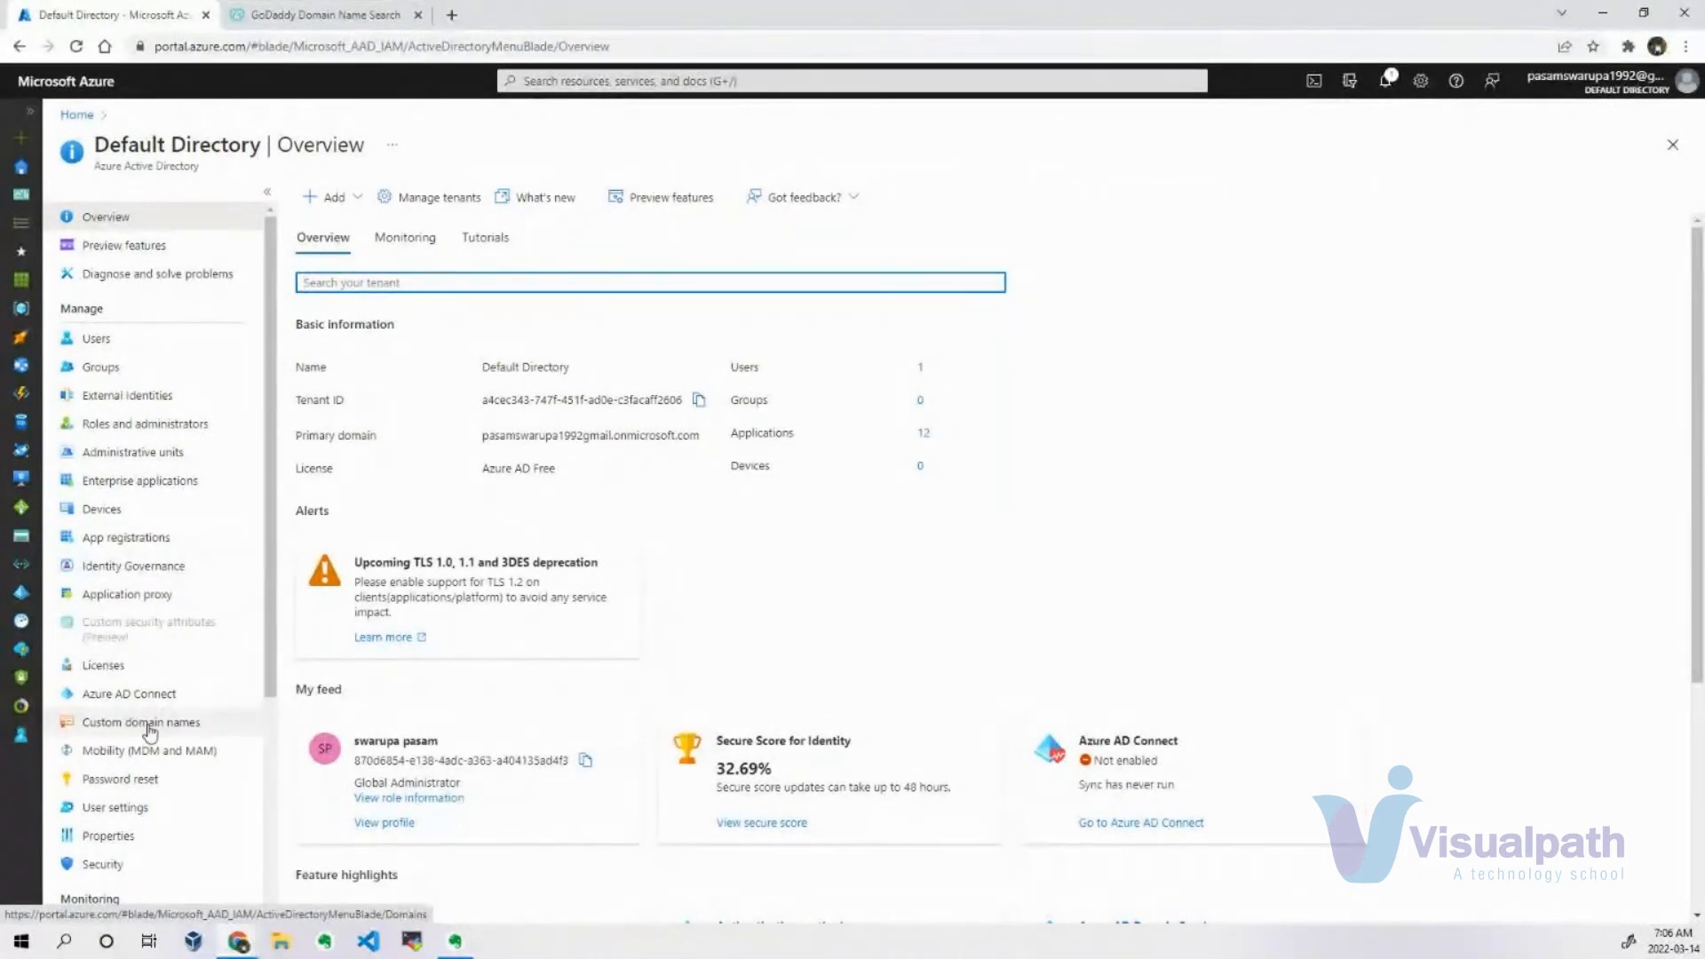
{"action": "left_click", "coordinate": [484, 442]}
{"action": "left_click_drag", "start_coordinate": [484, 441], "coordinate": [701, 438]}
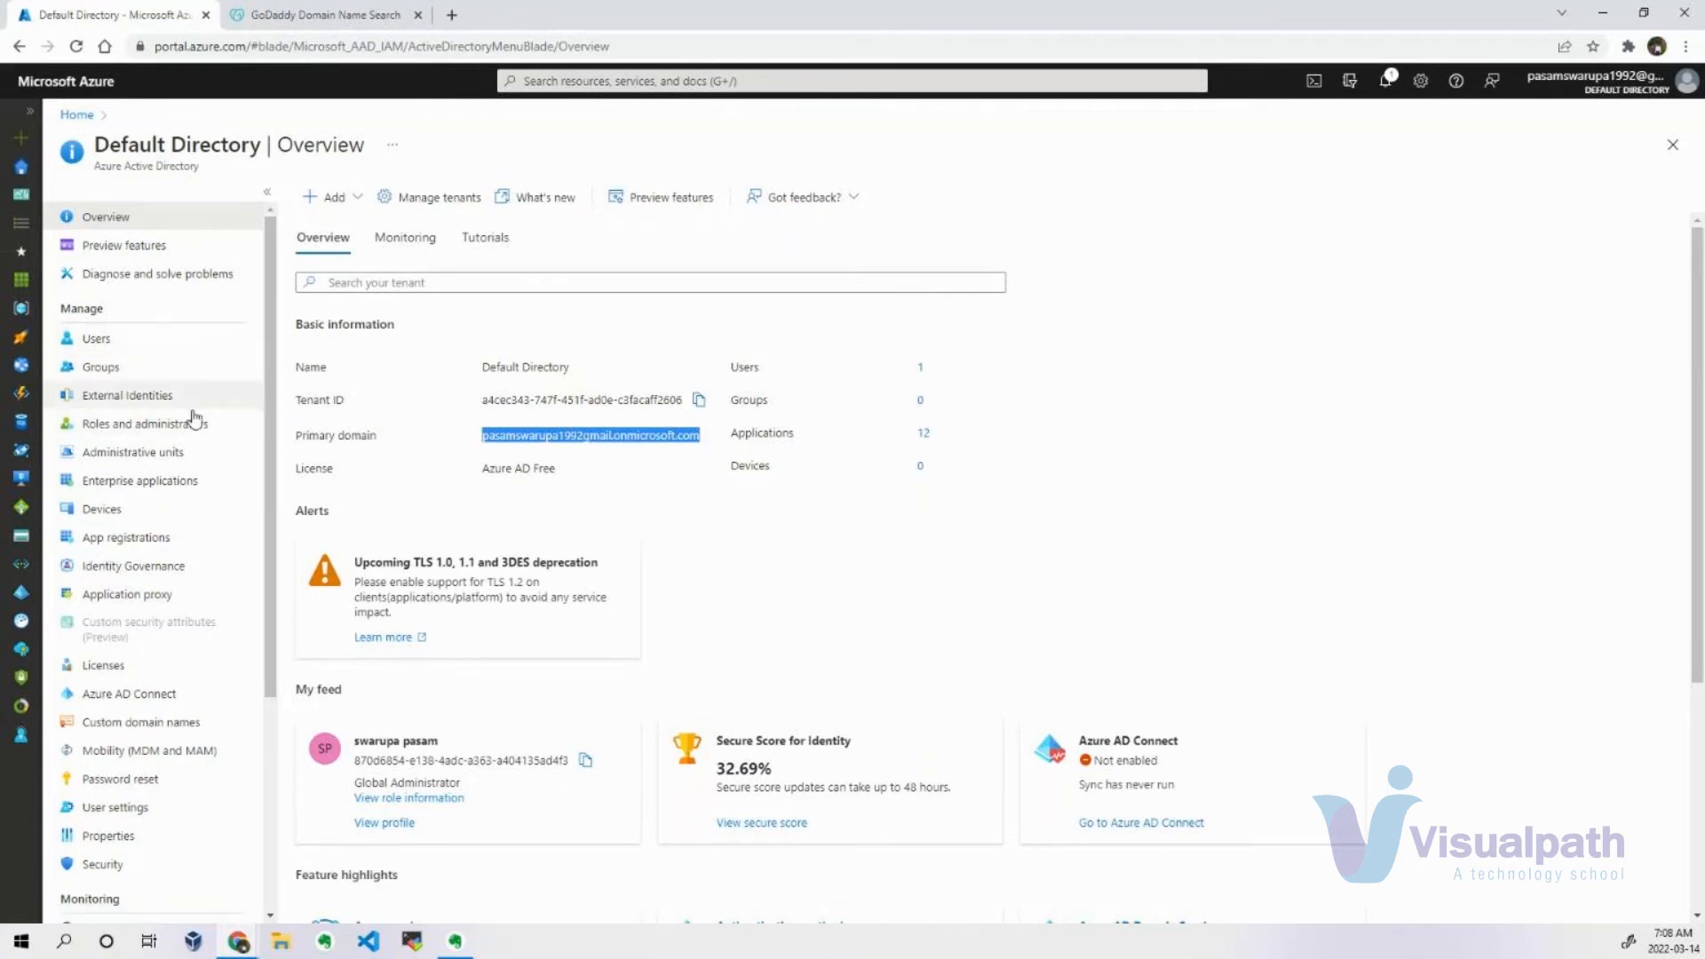
Check the directory's list of users and reopen the Azure Active Directory overview to examine the directory name.
{"action": "left_click", "coordinate": [219, 342]}
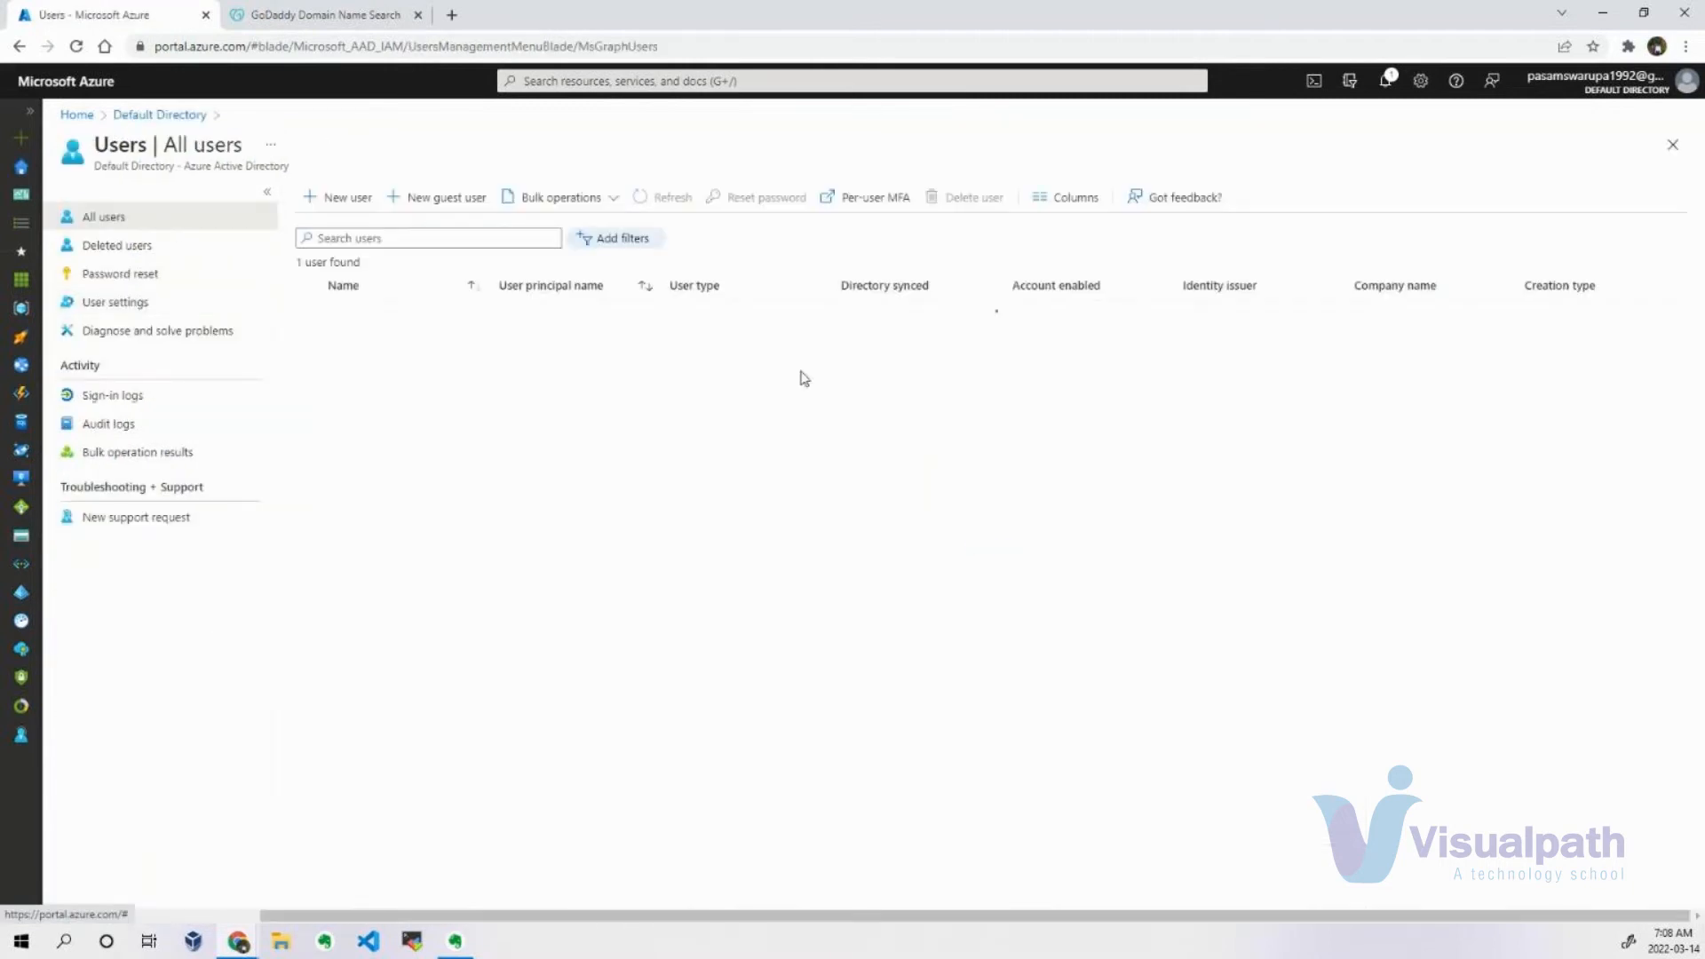
{"action": "left_click", "coordinate": [606, 82]}
{"action": "left_click", "coordinate": [565, 377]}
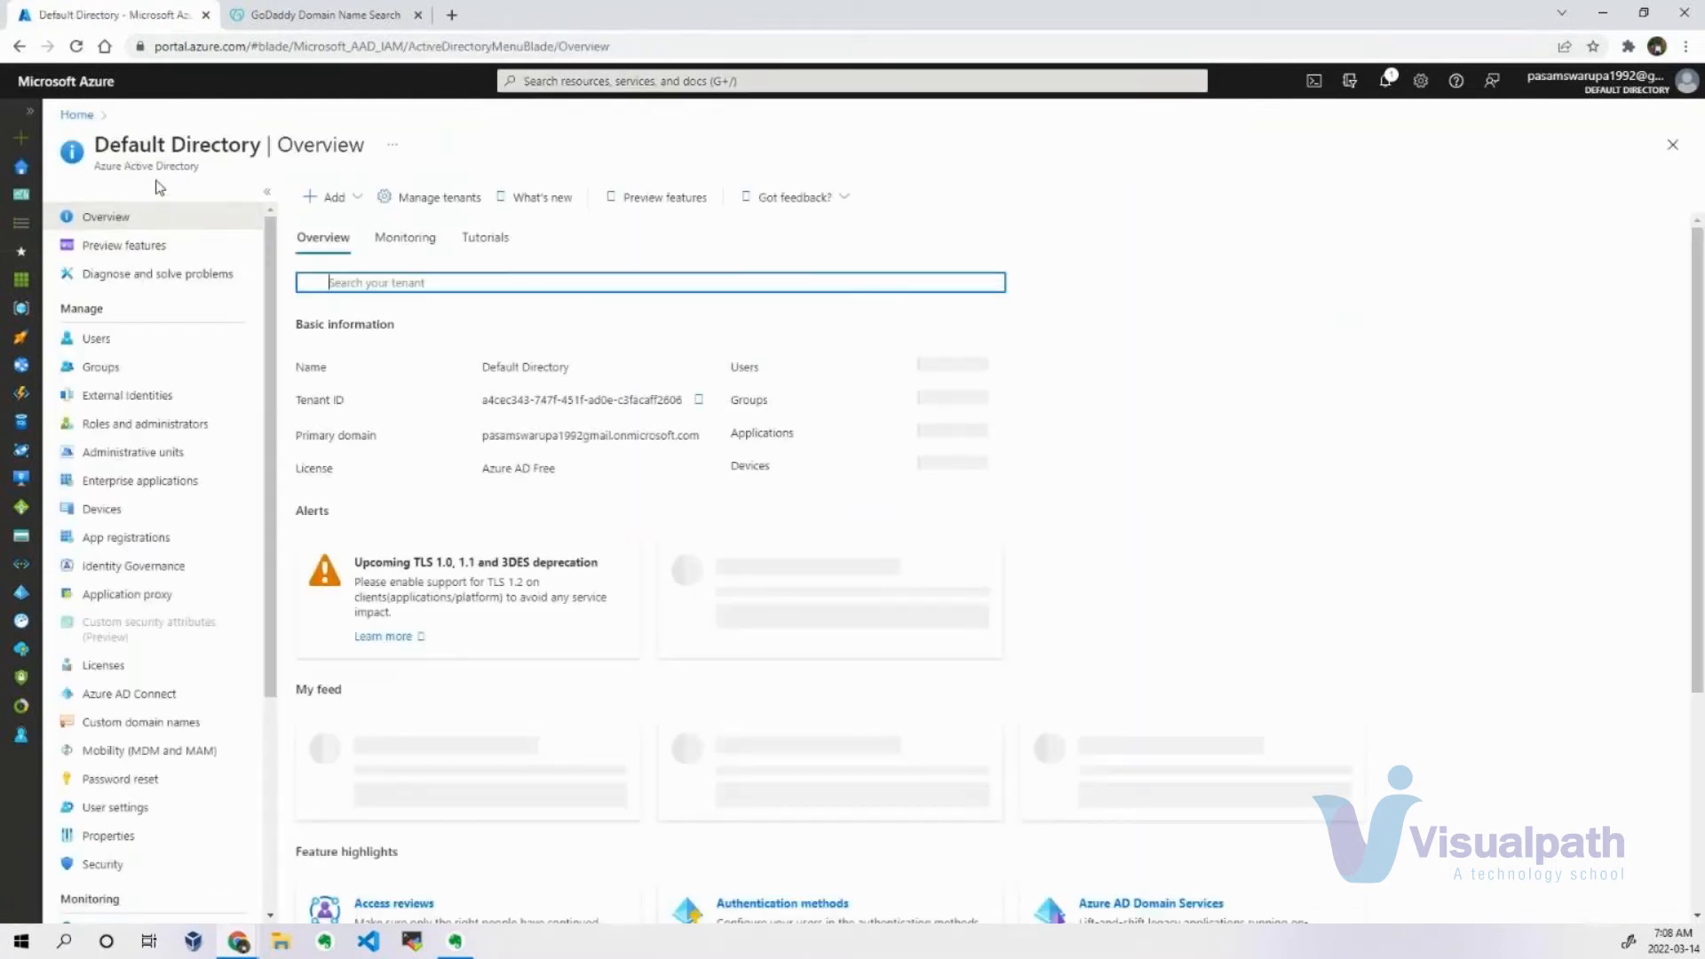
{"action": "left_click_drag", "start_coordinate": [93, 146], "coordinate": [270, 142]}
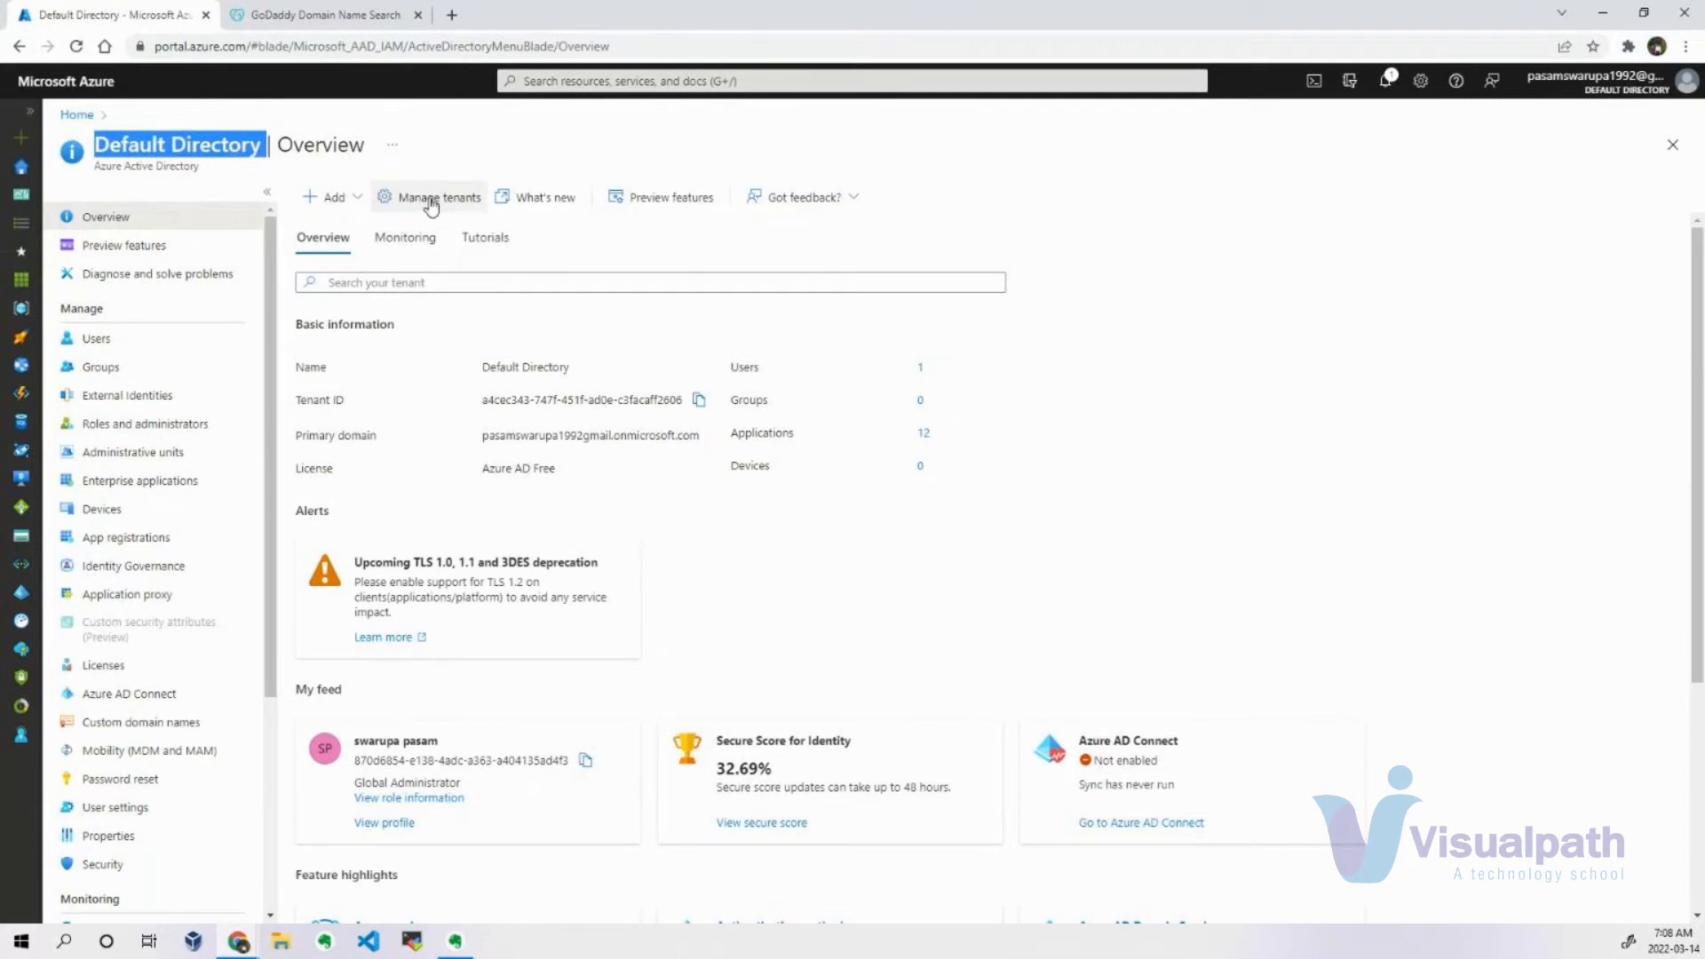
Start a new user from the default directory's user list and read the description of the Create user option.
{"action": "left_click", "coordinate": [129, 346]}
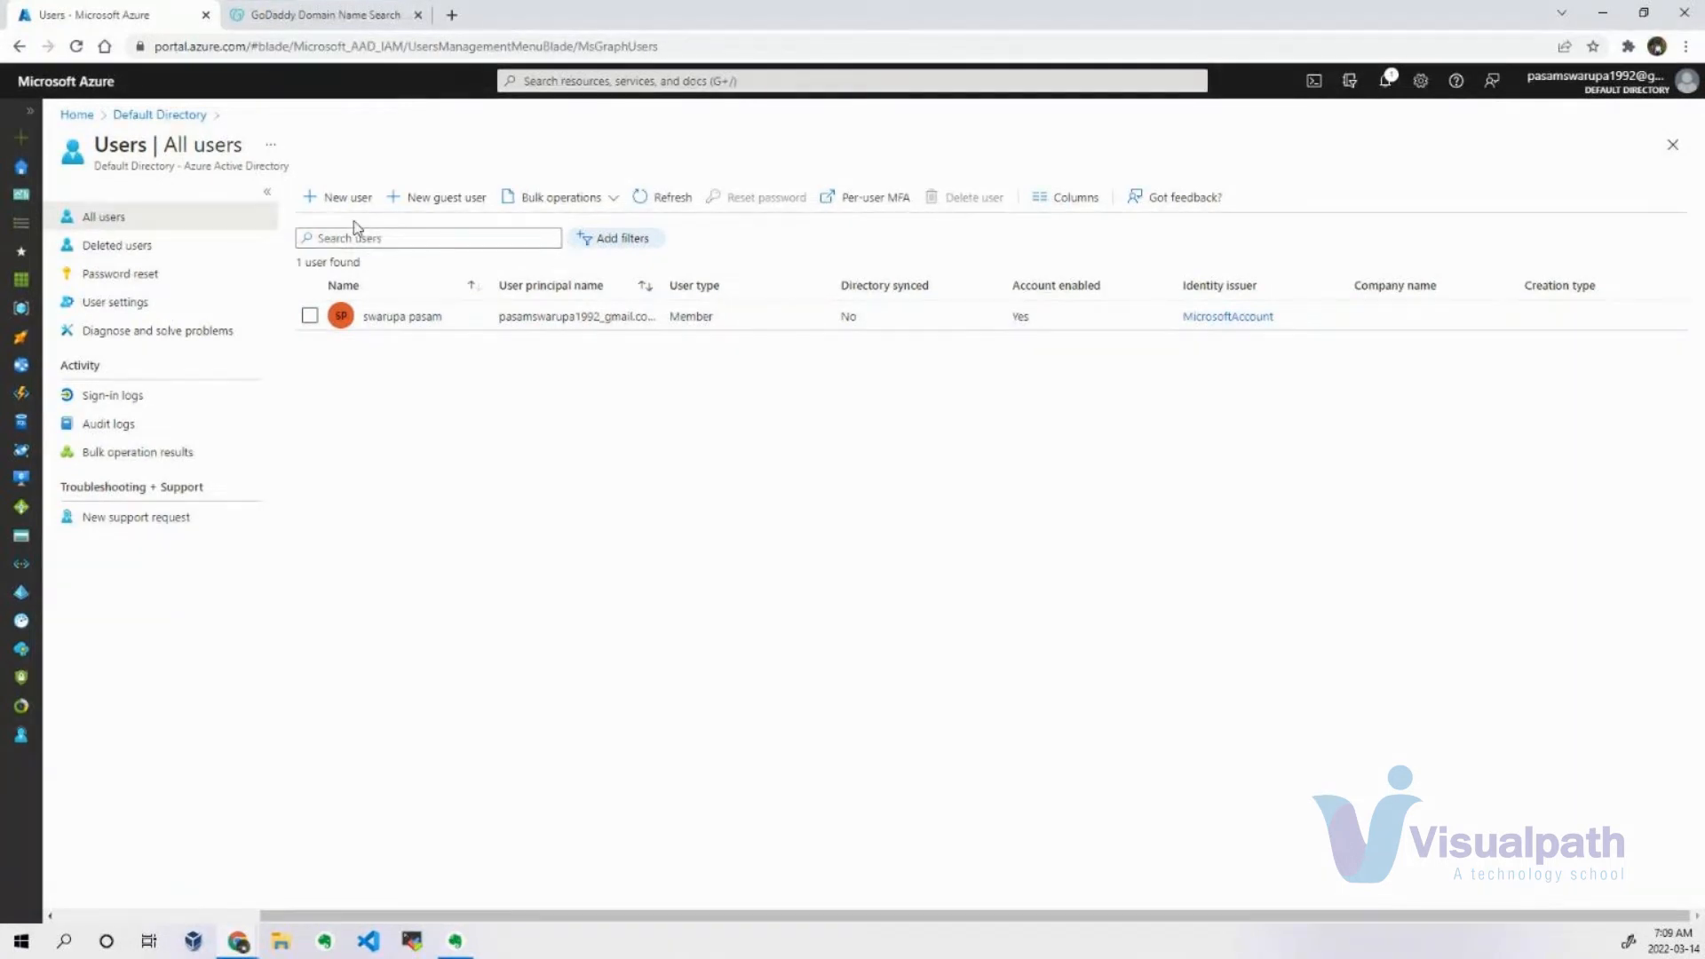
{"action": "left_click", "coordinate": [340, 197]}
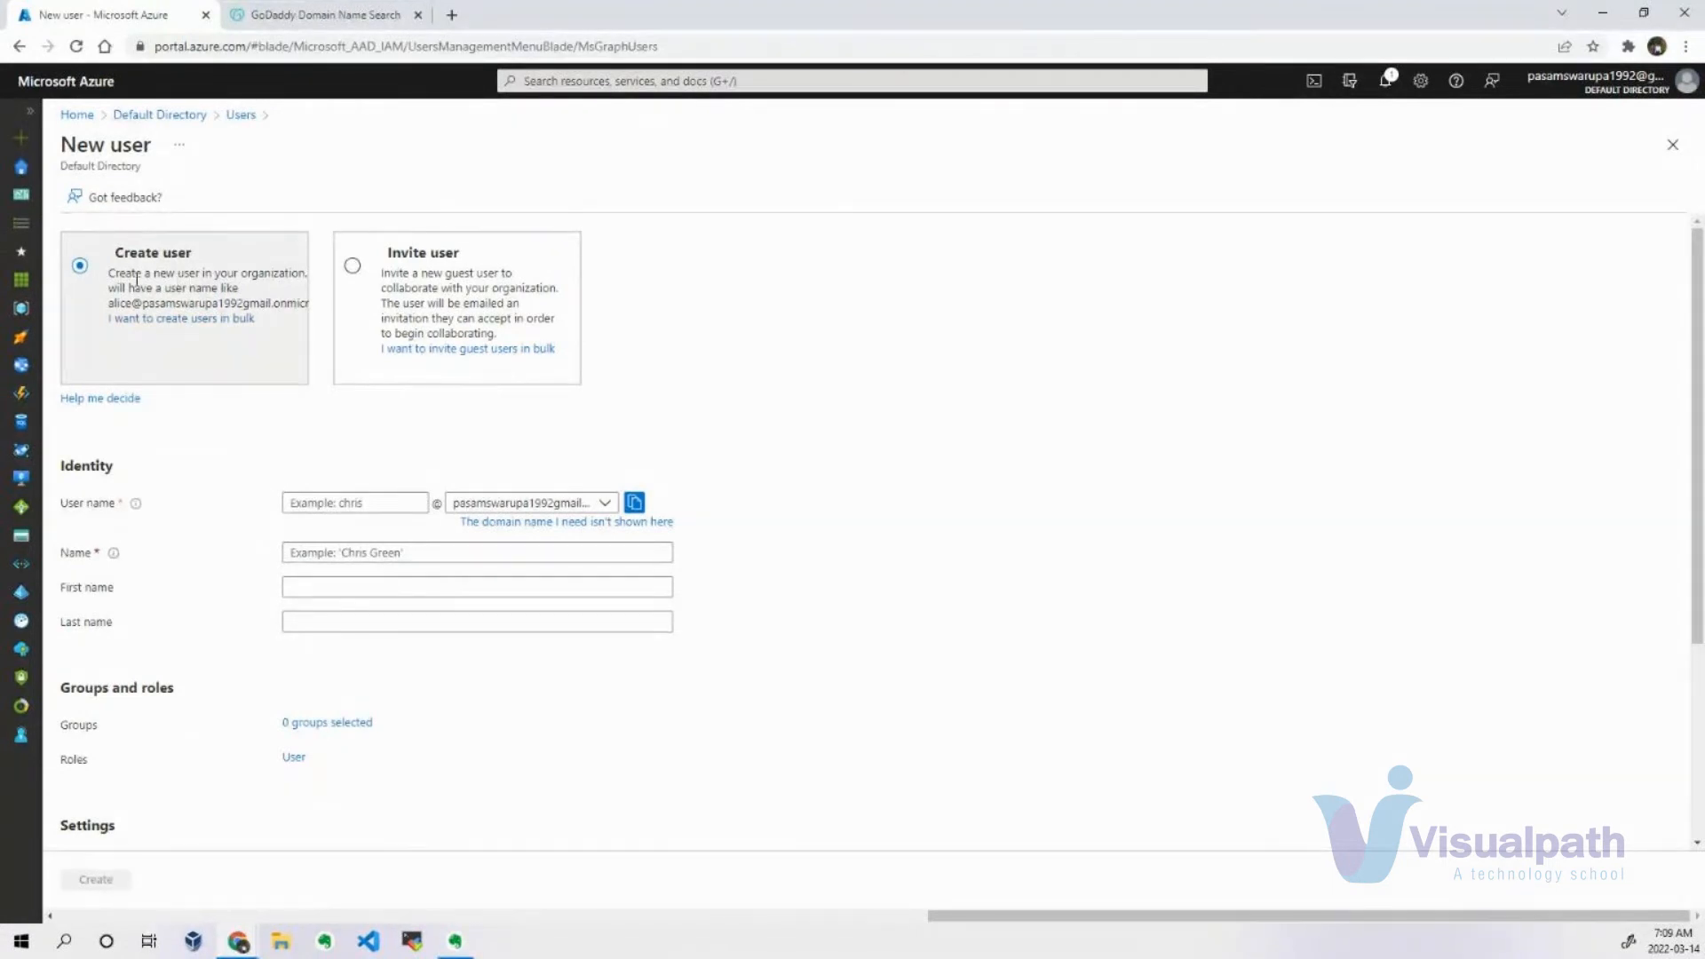
{"action": "left_click_drag", "start_coordinate": [108, 272], "coordinate": [329, 324]}
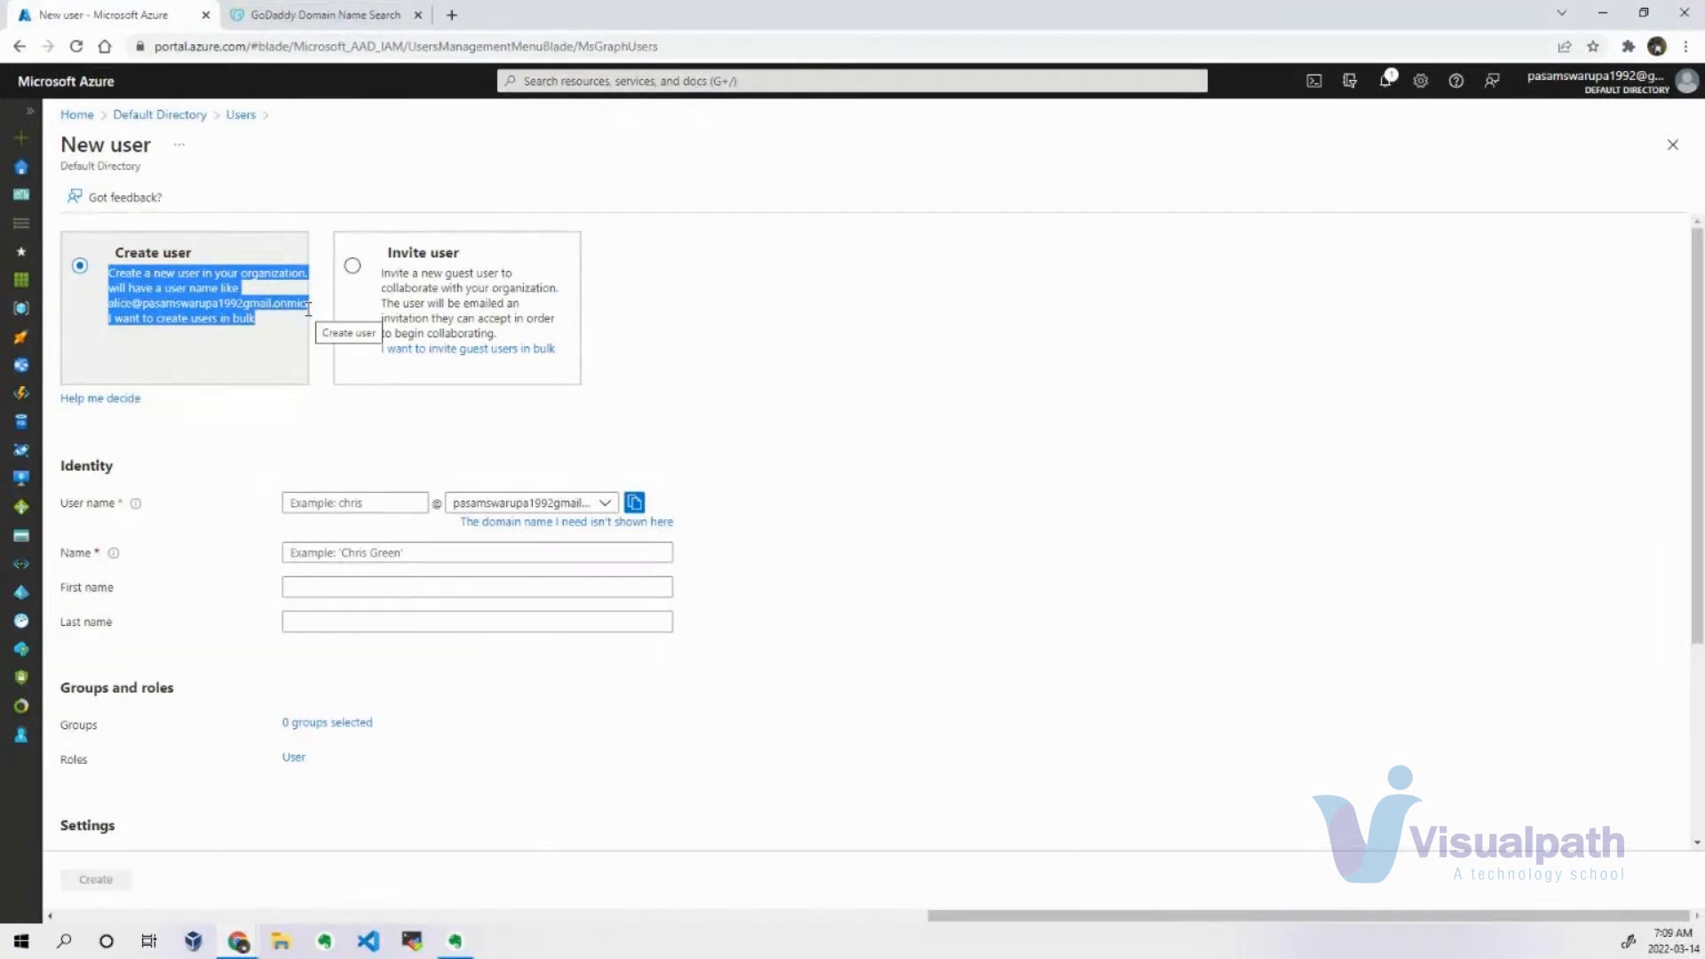
Enter the new user's user name and select the directory's default onmicrosoft.com domain for it.
{"action": "left_click", "coordinate": [334, 504]}
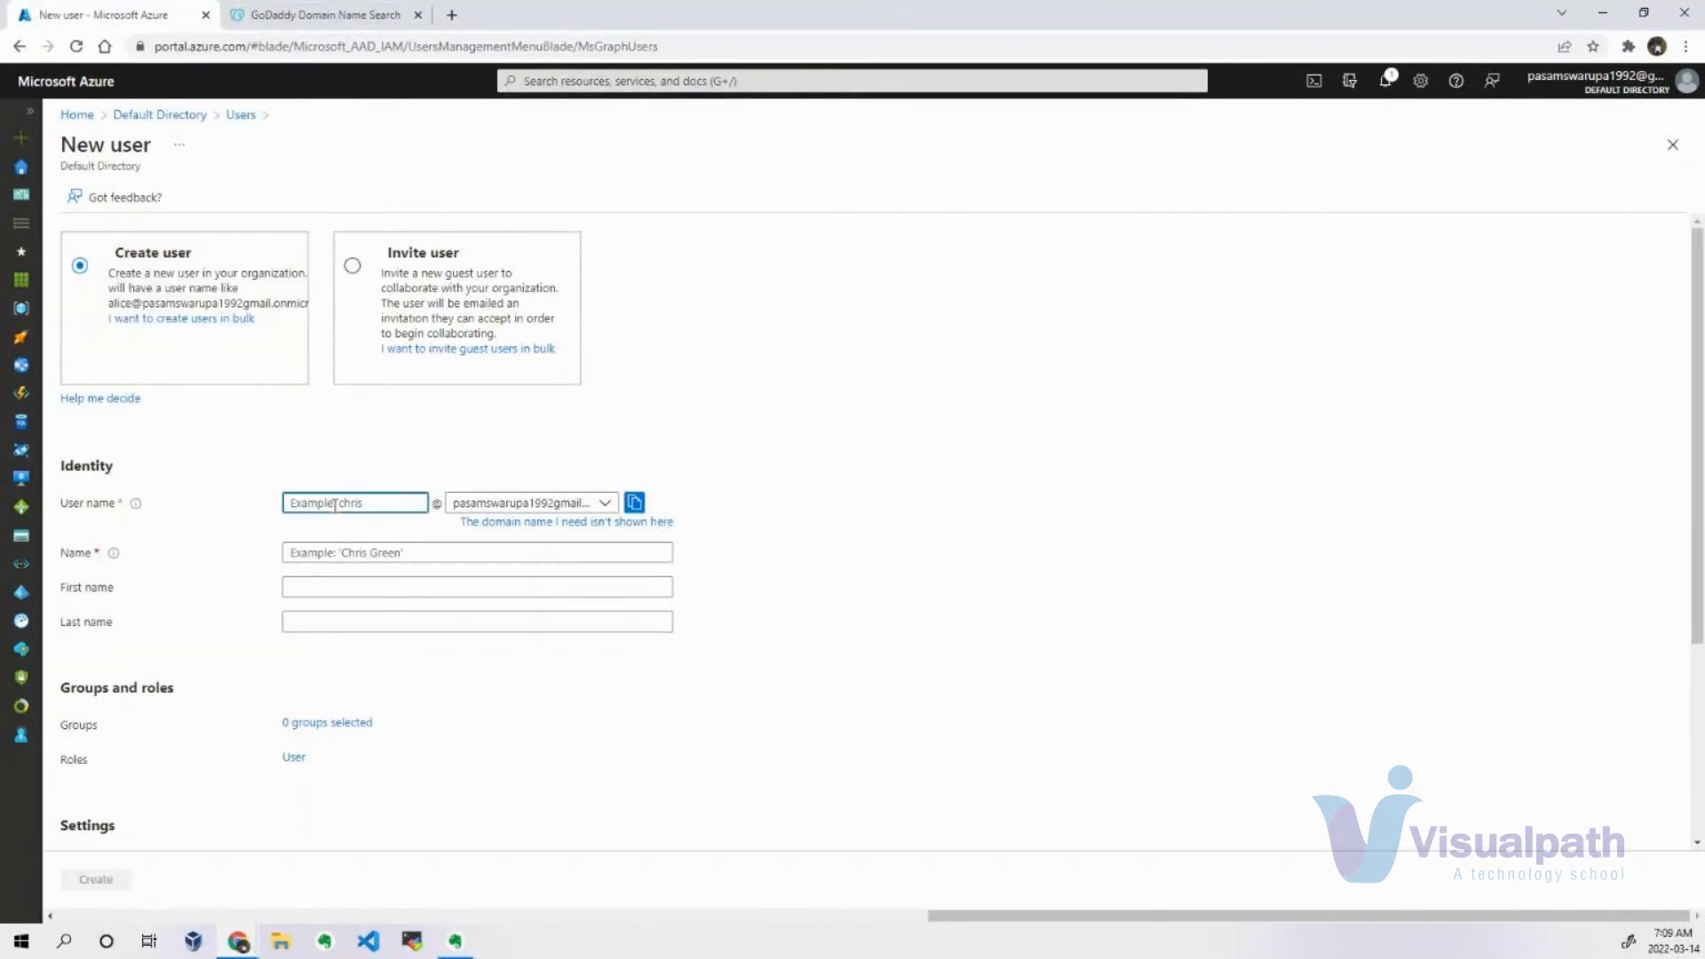
{"action": "type", "text": "sushe"}
{"action": "key", "text": "BackSpace"}
{"action": "type", "text": "dheer"}
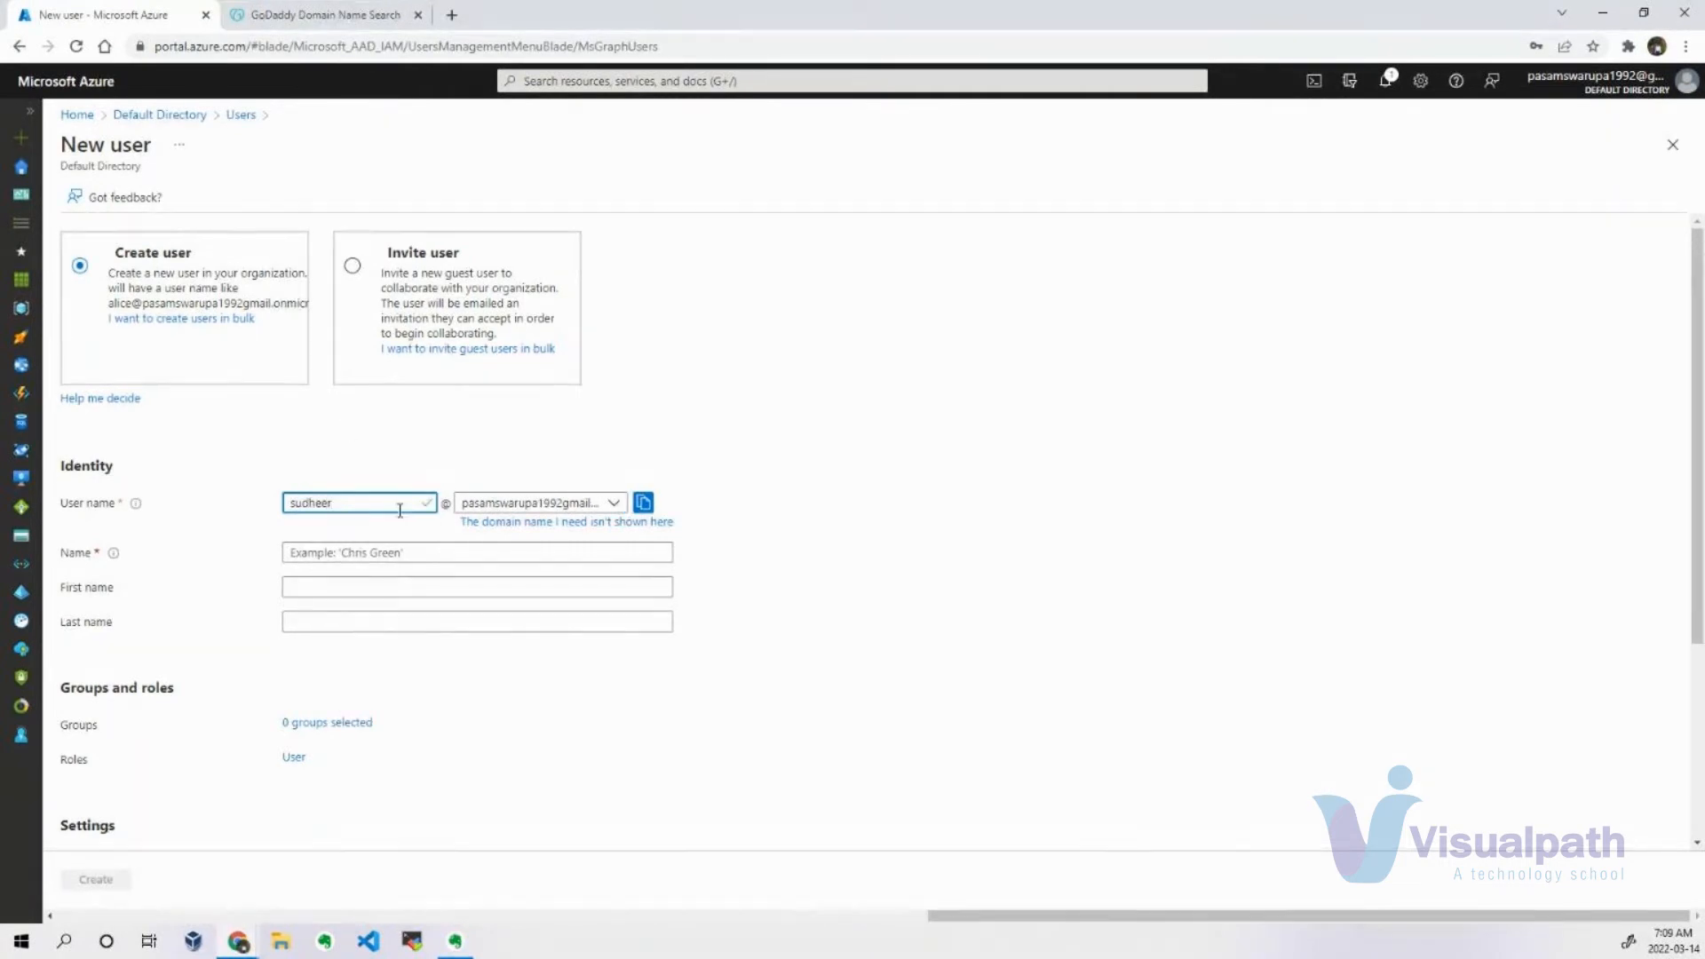
{"action": "left_click", "coordinate": [613, 503]}
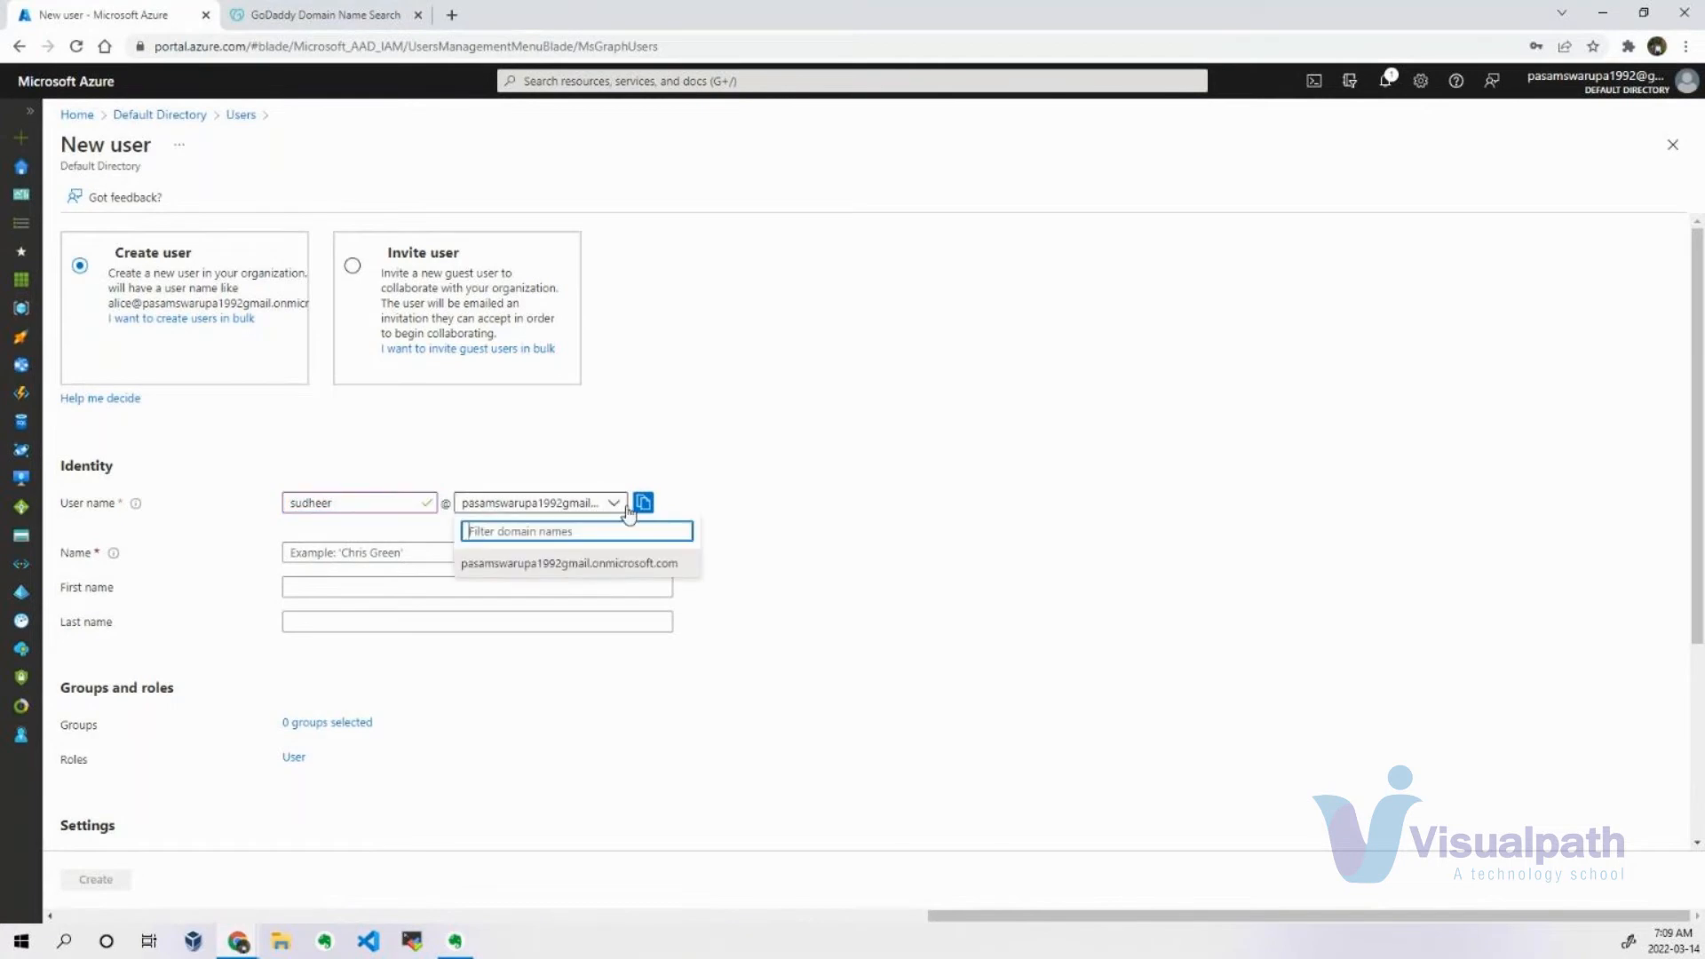
{"action": "left_click", "coordinate": [581, 564]}
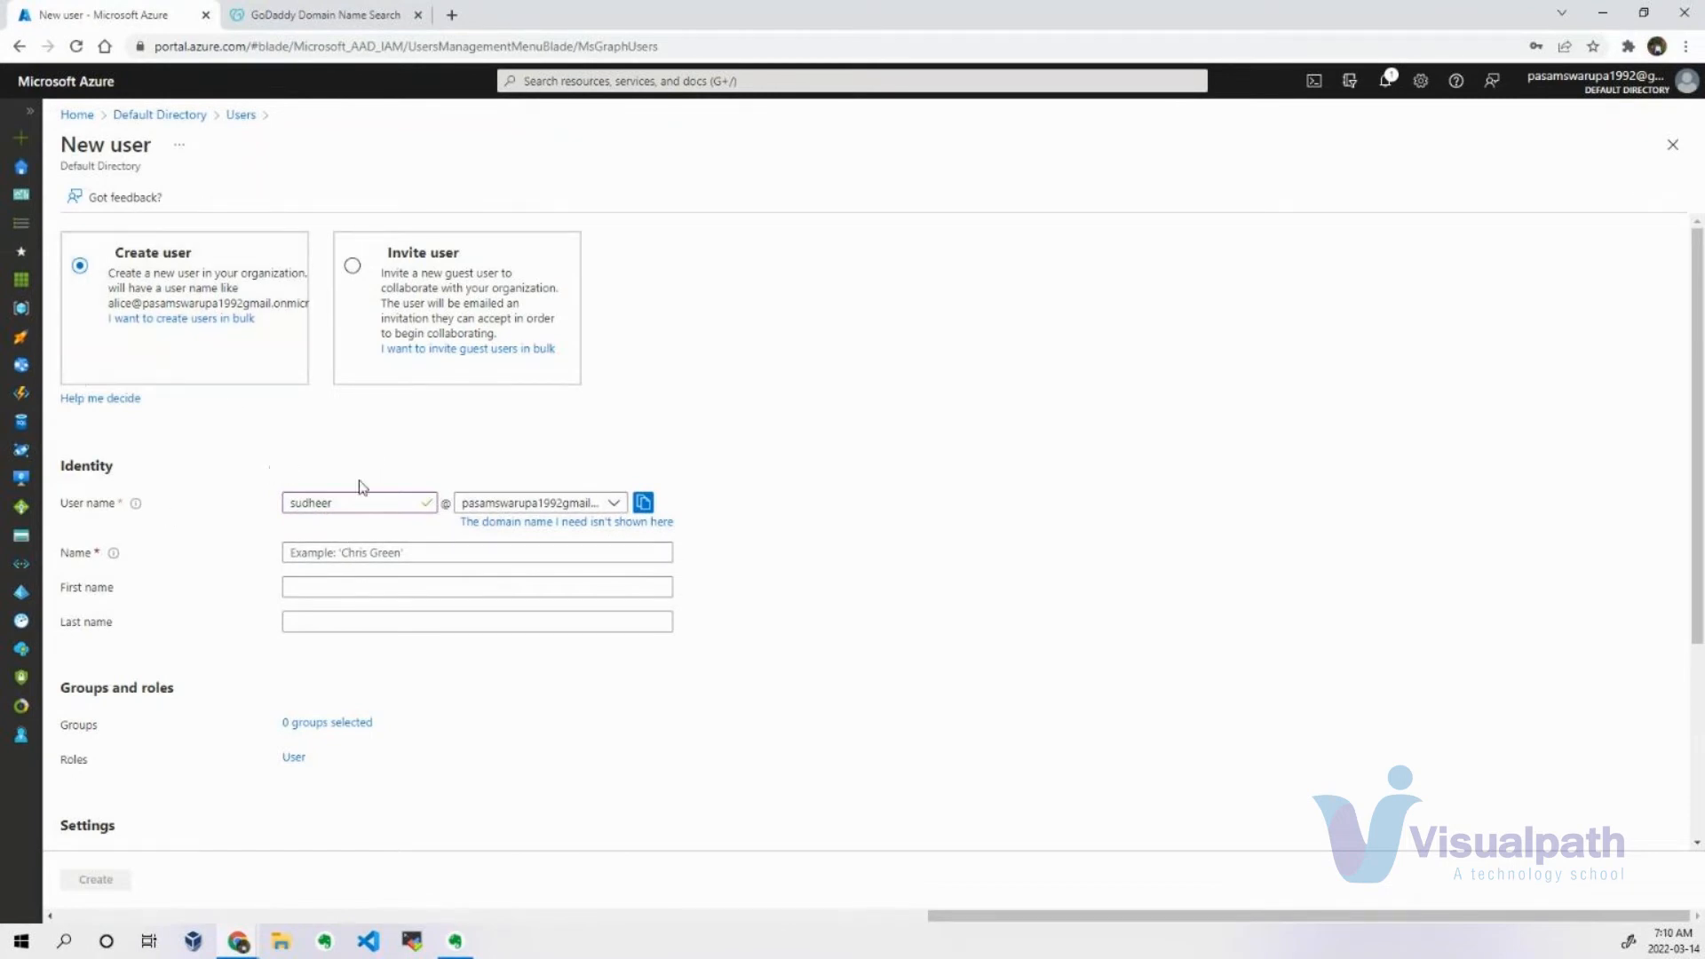
Choose to invite a guest user and enter the guest's name and e-mail address.
{"action": "left_click", "coordinate": [356, 276]}
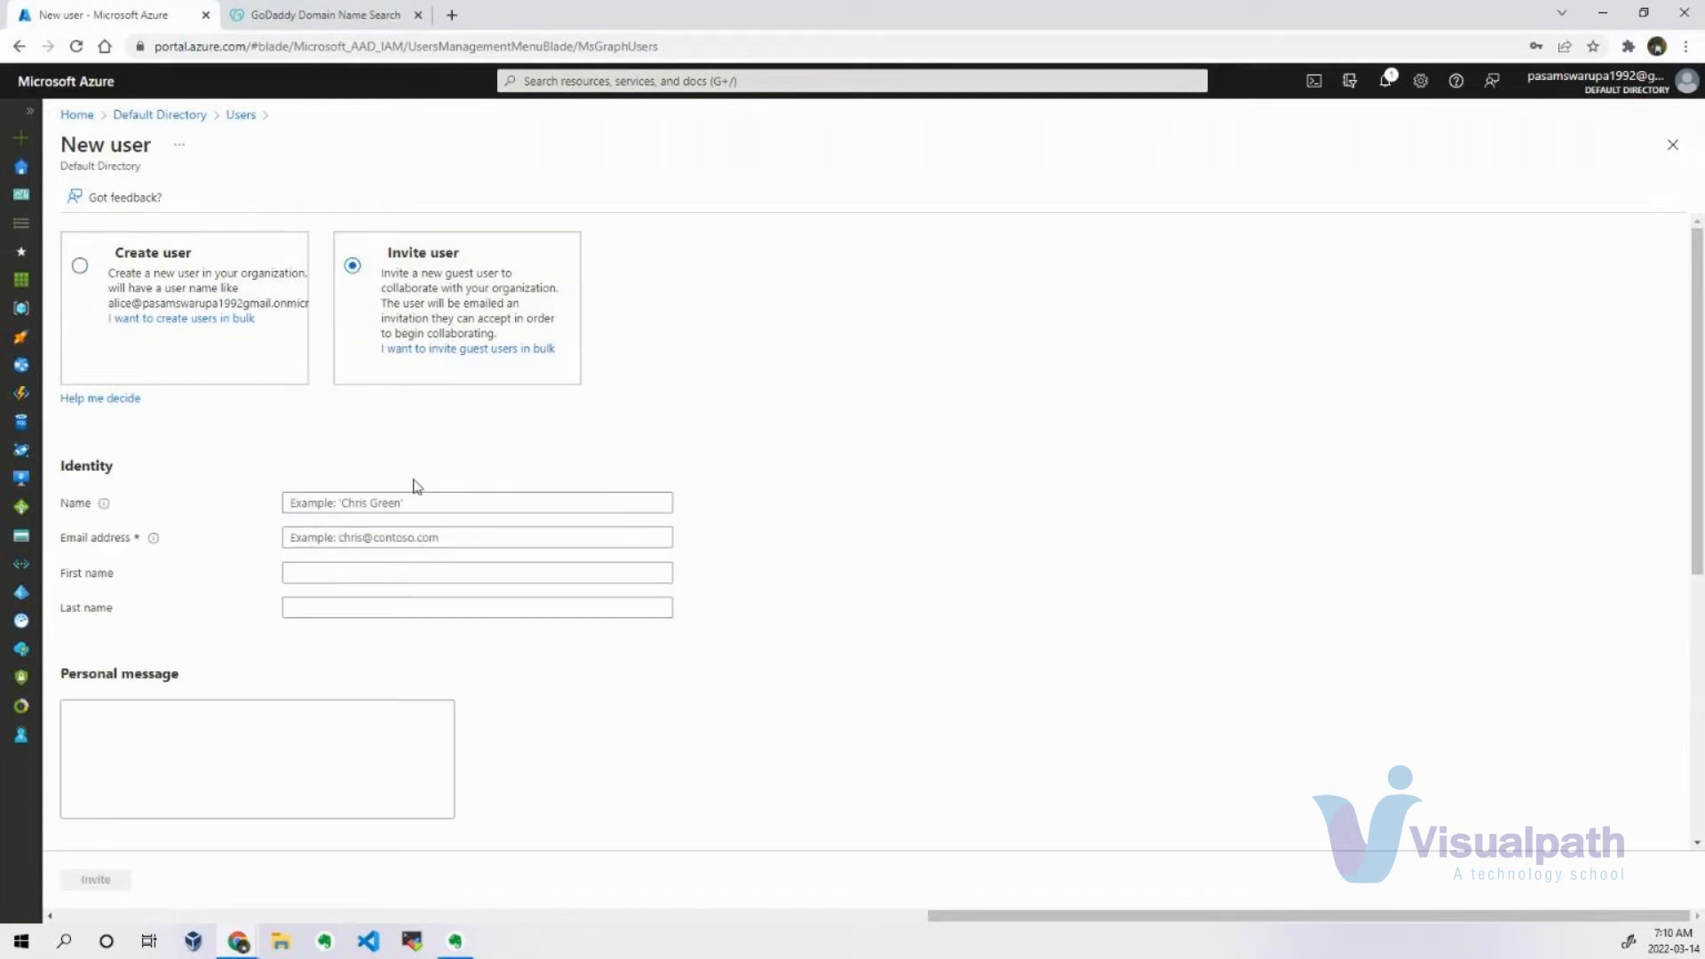
{"action": "left_click", "coordinate": [368, 499]}
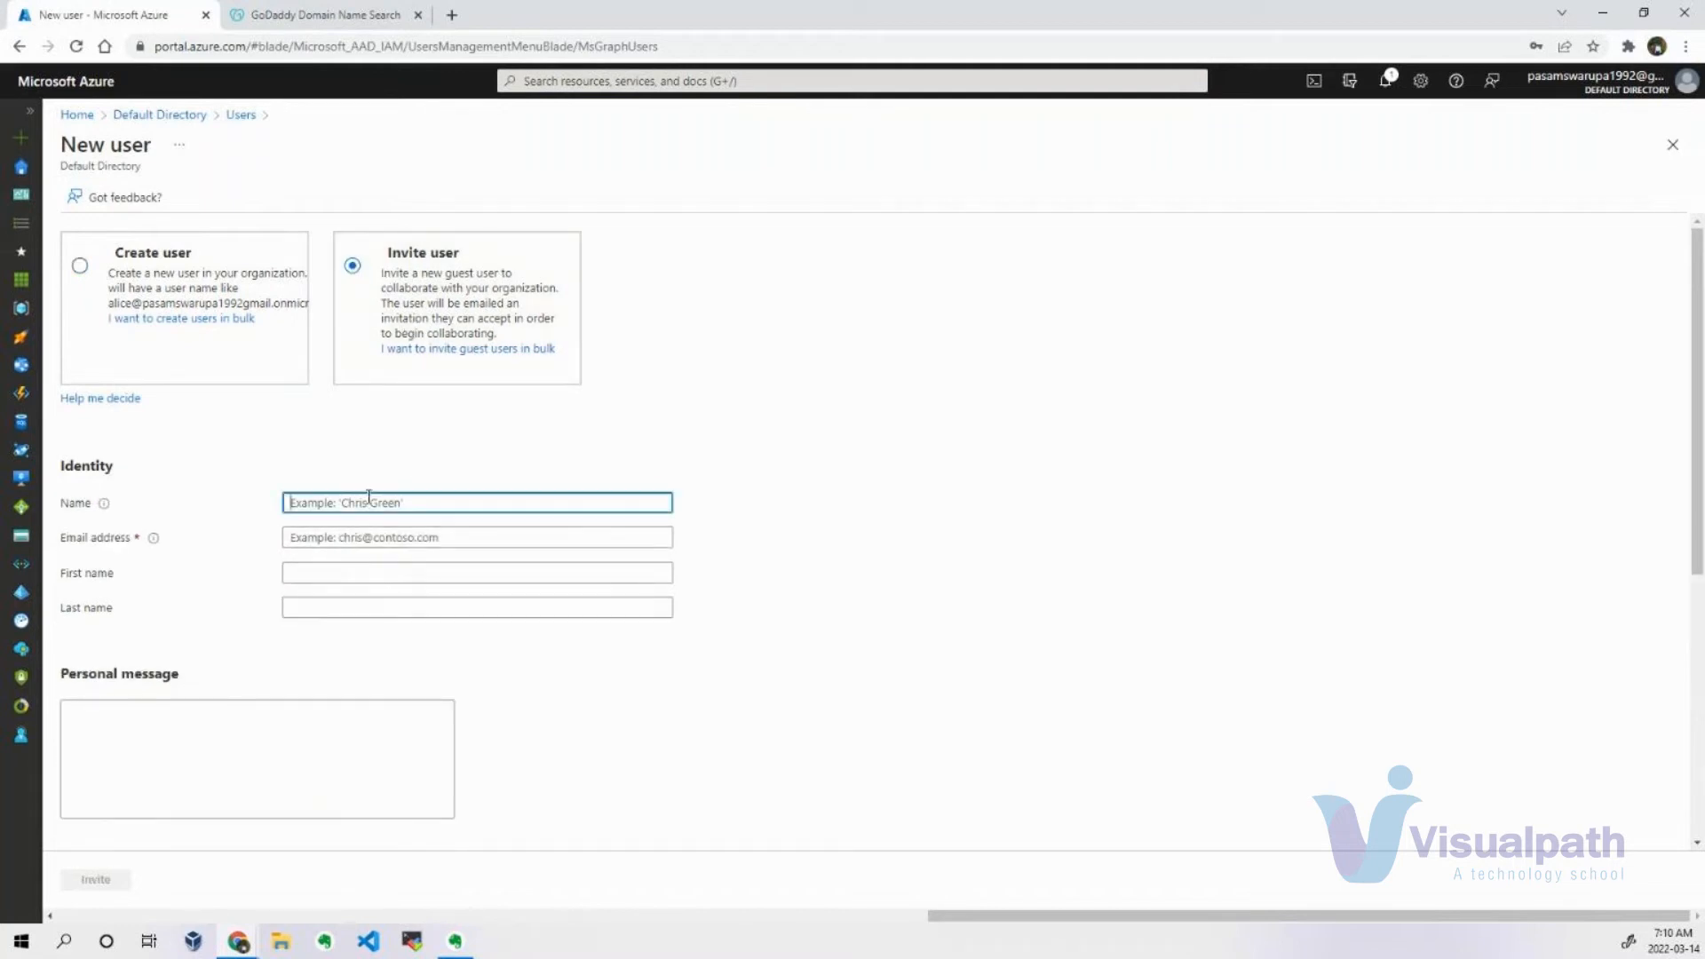
{"action": "type", "text": "sudhe"}
{"action": "key", "text": "Tab"}
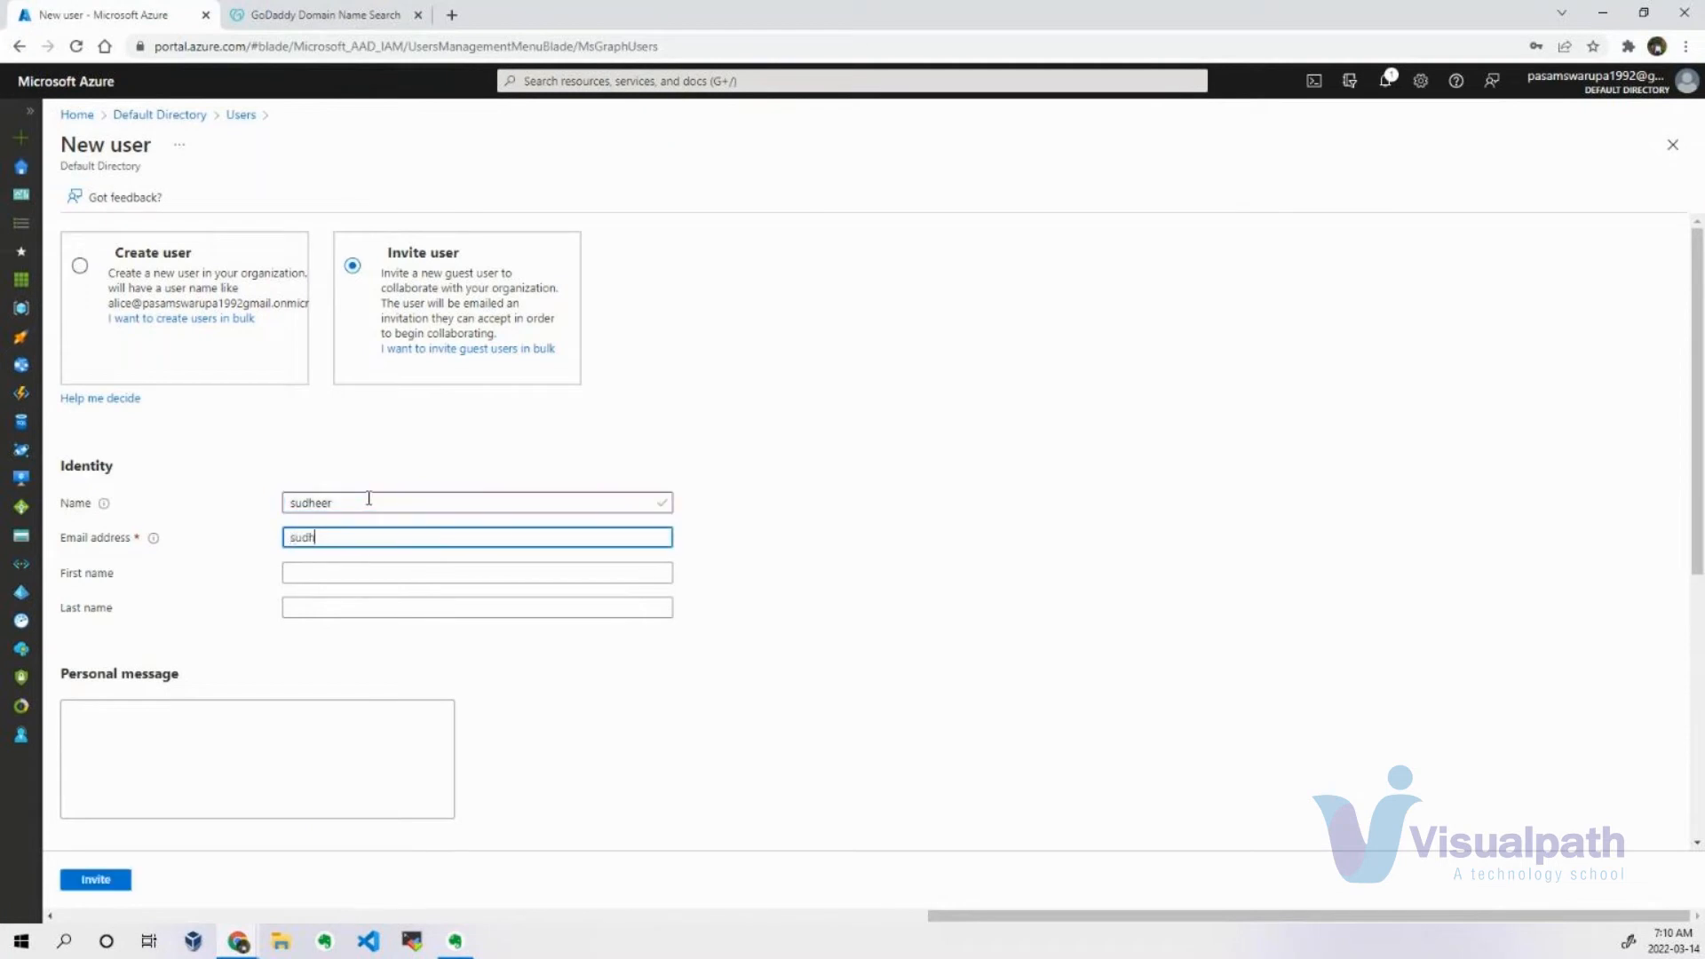
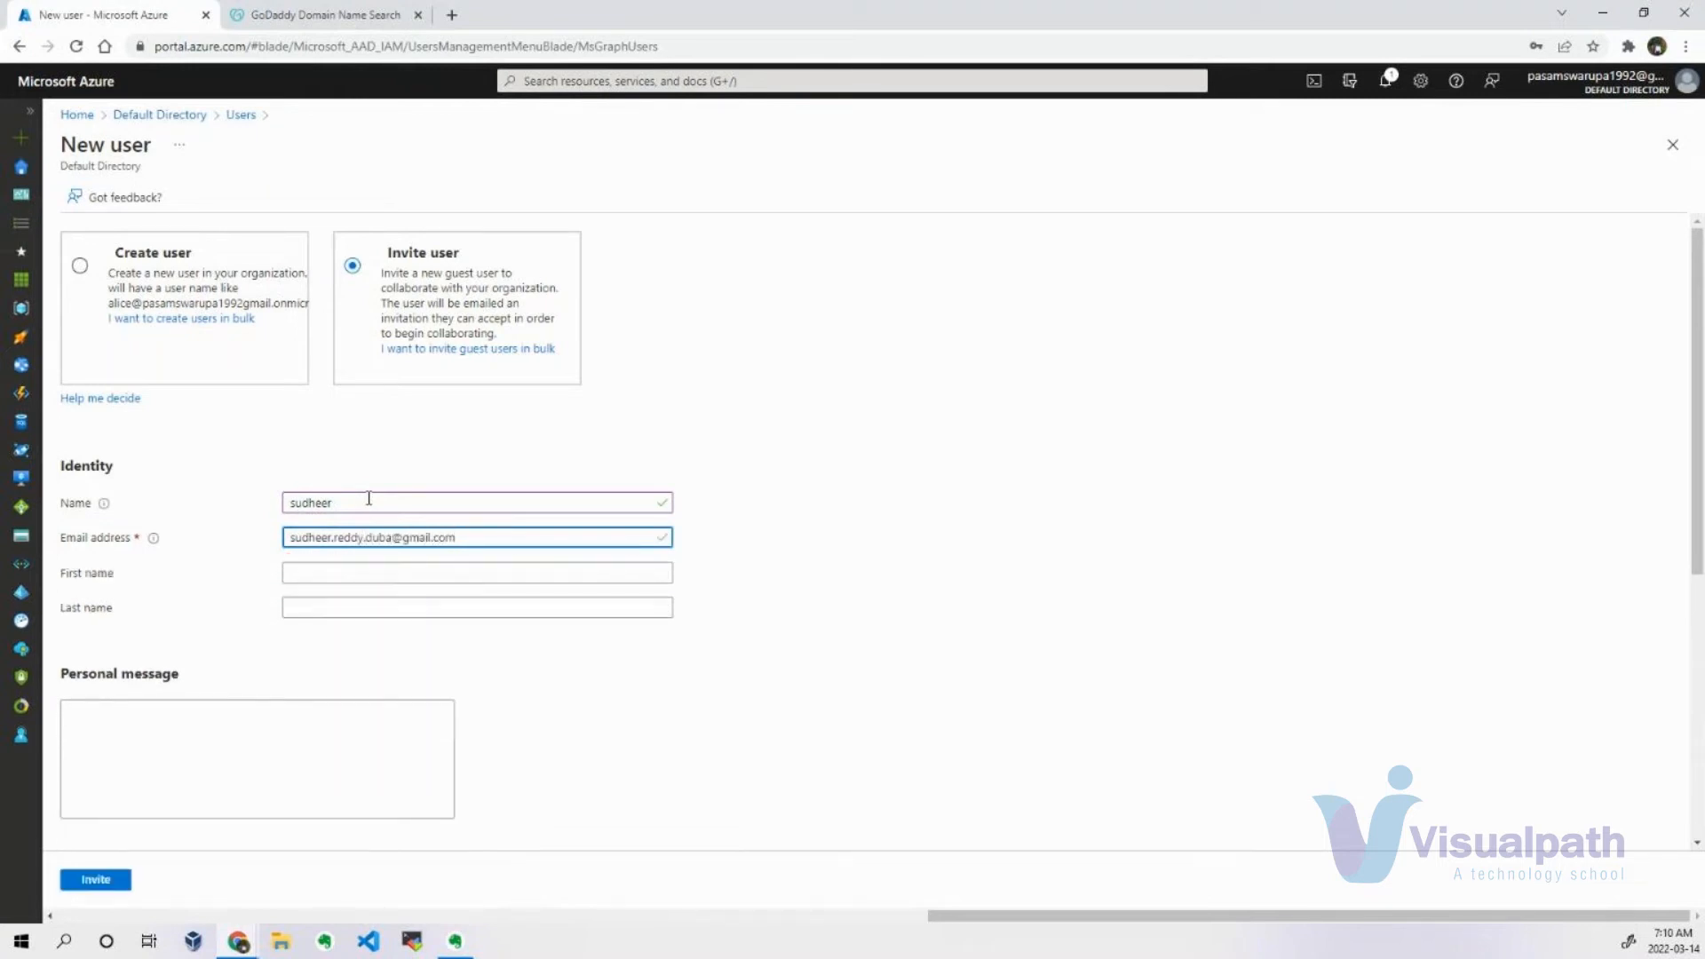
{"action": "left_click", "coordinate": [781, 510]}
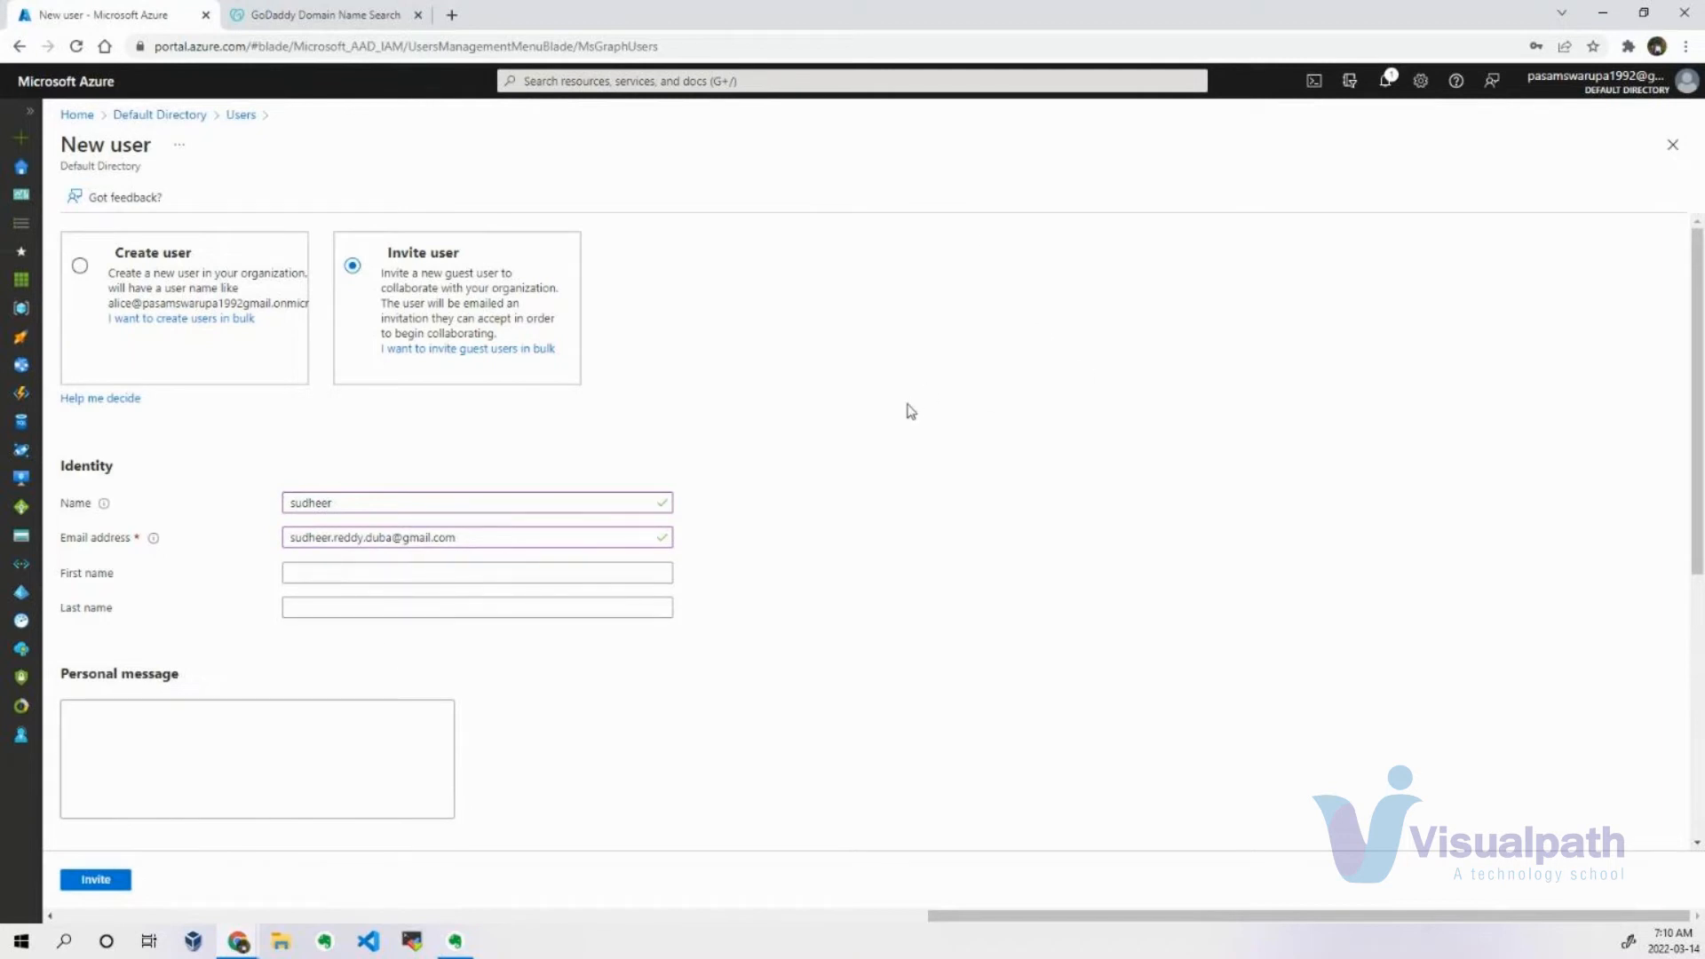
Write the invitation's personal message as "Hi, Please login to Azure AD and do the necessary operations for our team.".
{"action": "left_click", "coordinate": [199, 739]}
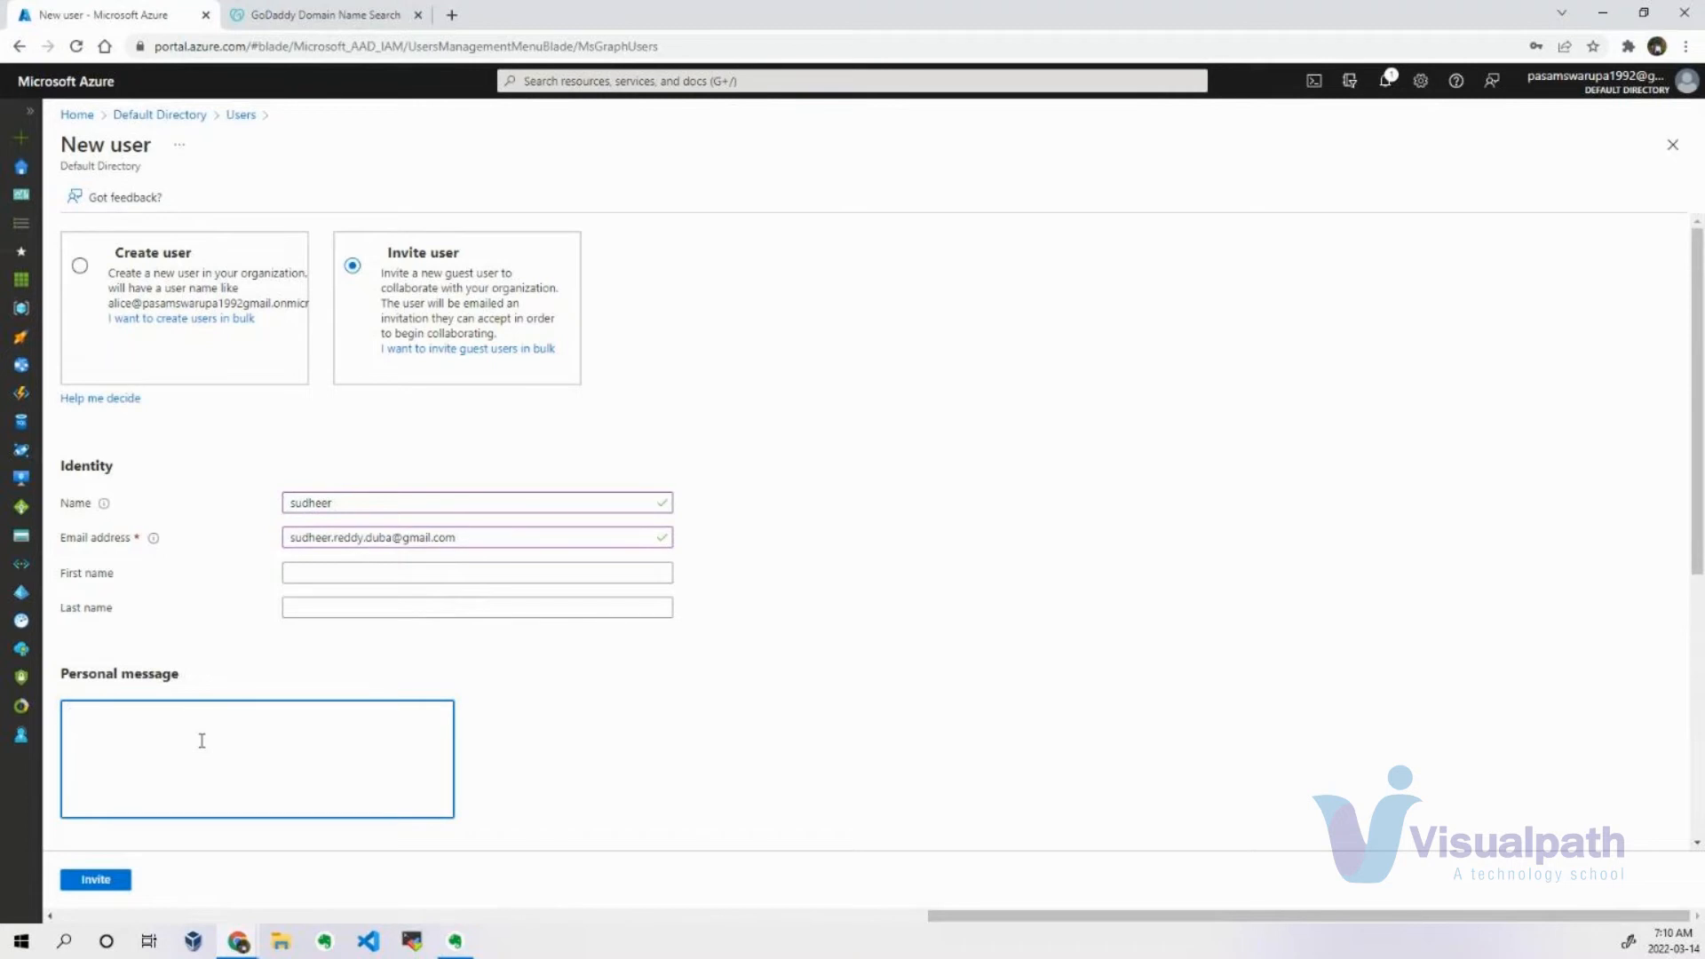
{"action": "type", "text": "Hi"}
{"action": "type", "text": "Please lo"}
{"action": "type", "text": "gin yo"}
{"action": "type", "text": "o A"}
{"action": "type", "text": "zure AD and "}
{"action": "type", "text": "do the"}
{"action": "type", "text": " necessary operations for our team."}
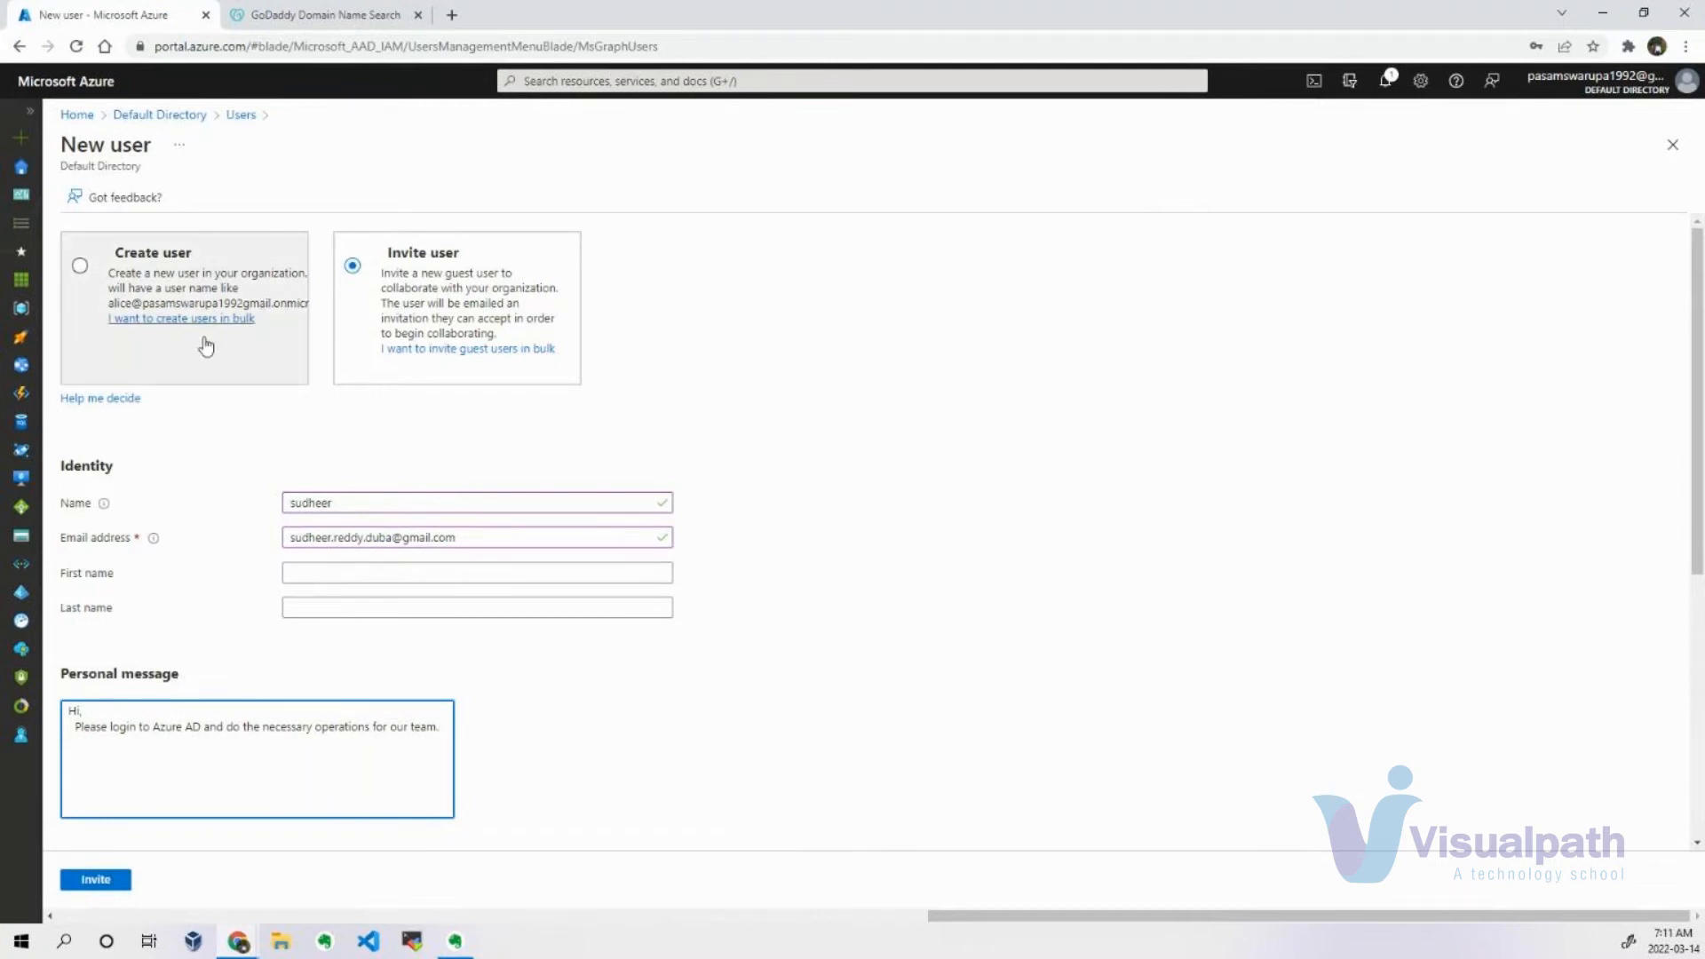
Return to the Create user option, discard the unsaved new user form, and view the directory's custom domain names.
{"action": "left_click", "coordinate": [80, 266]}
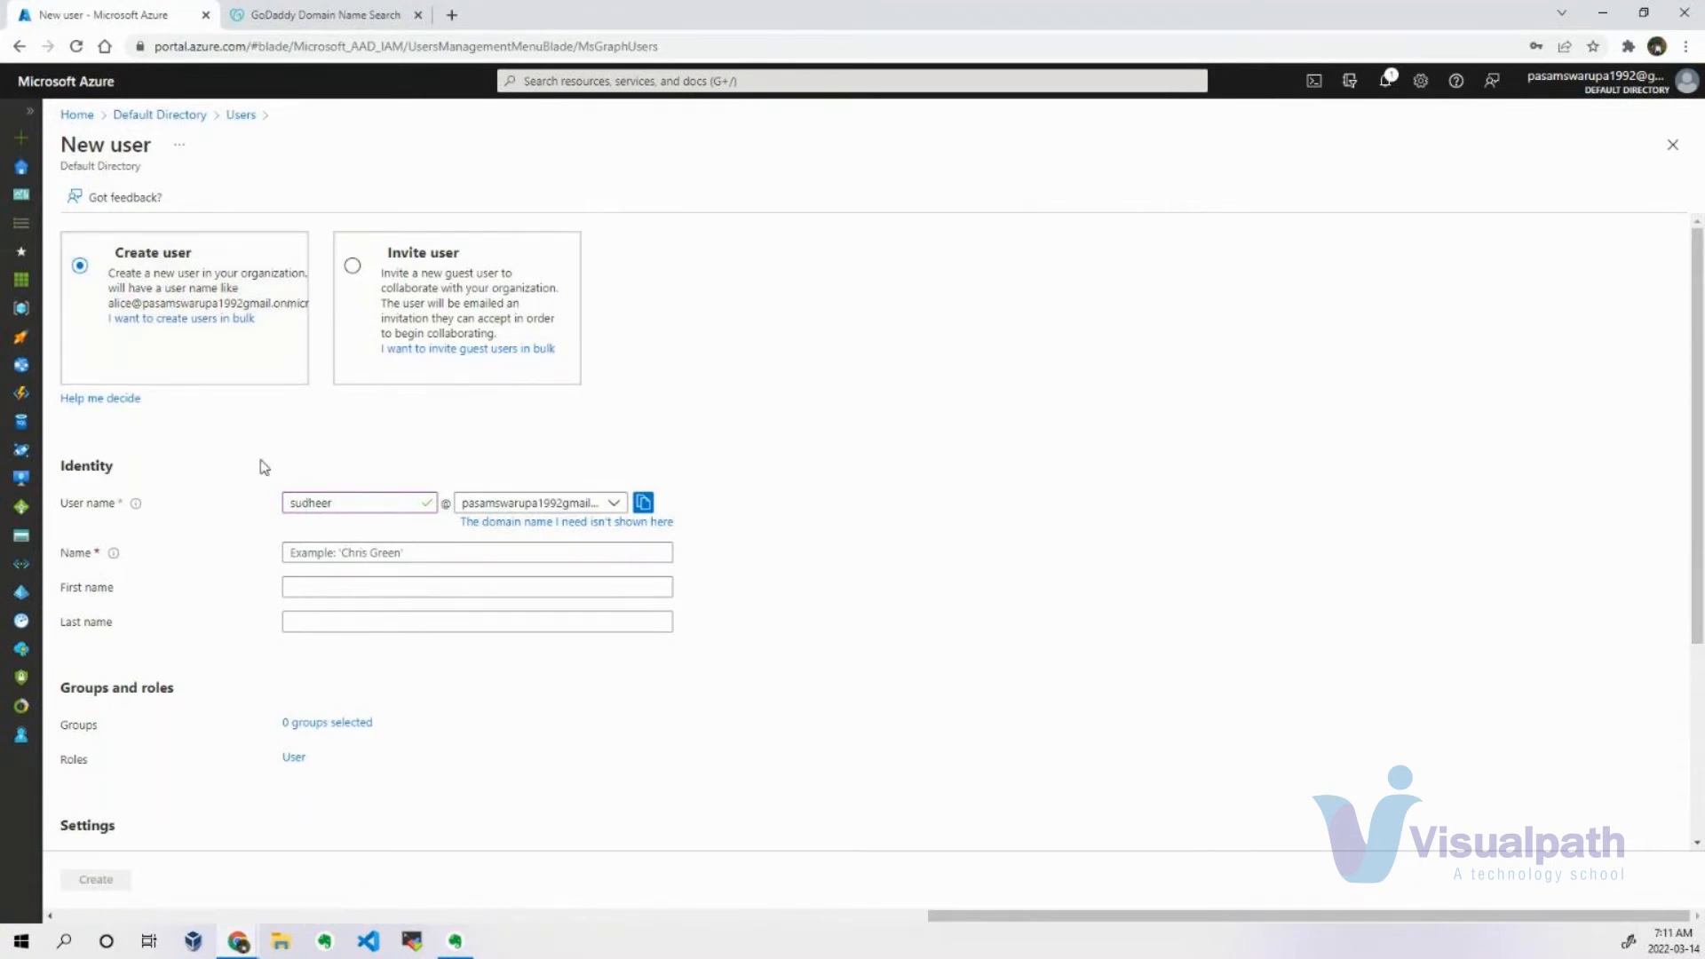
{"action": "left_click", "coordinate": [182, 114]}
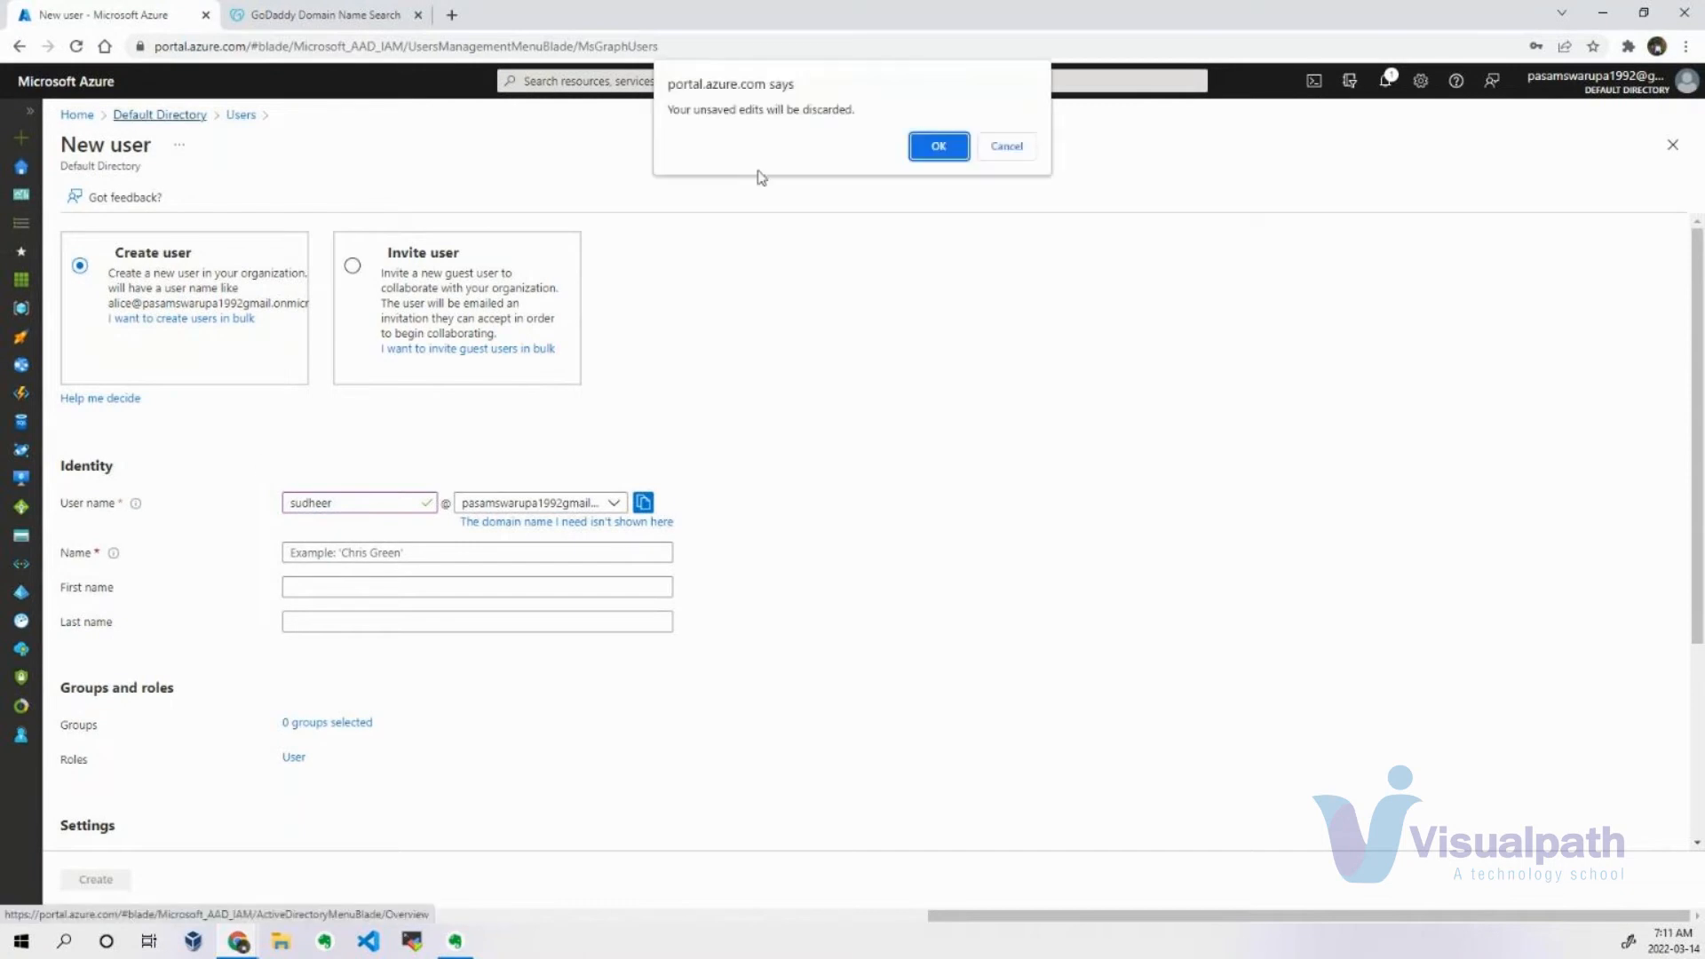
{"action": "left_click", "coordinate": [938, 146]}
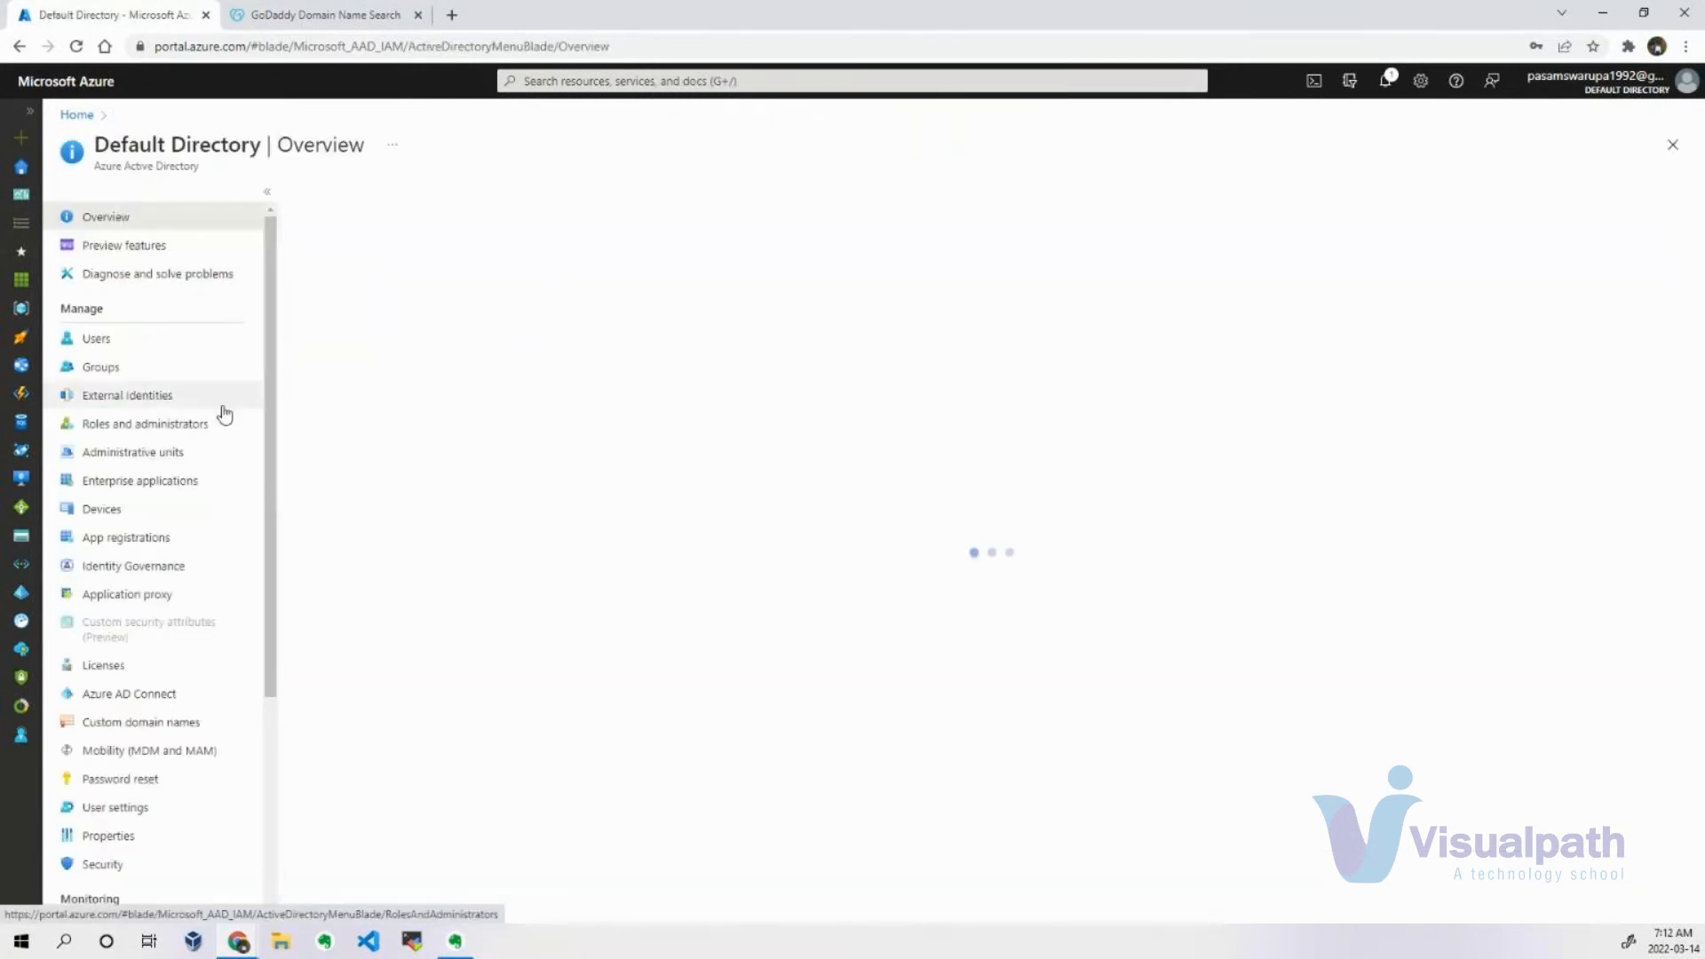
{"action": "left_click", "coordinate": [133, 725]}
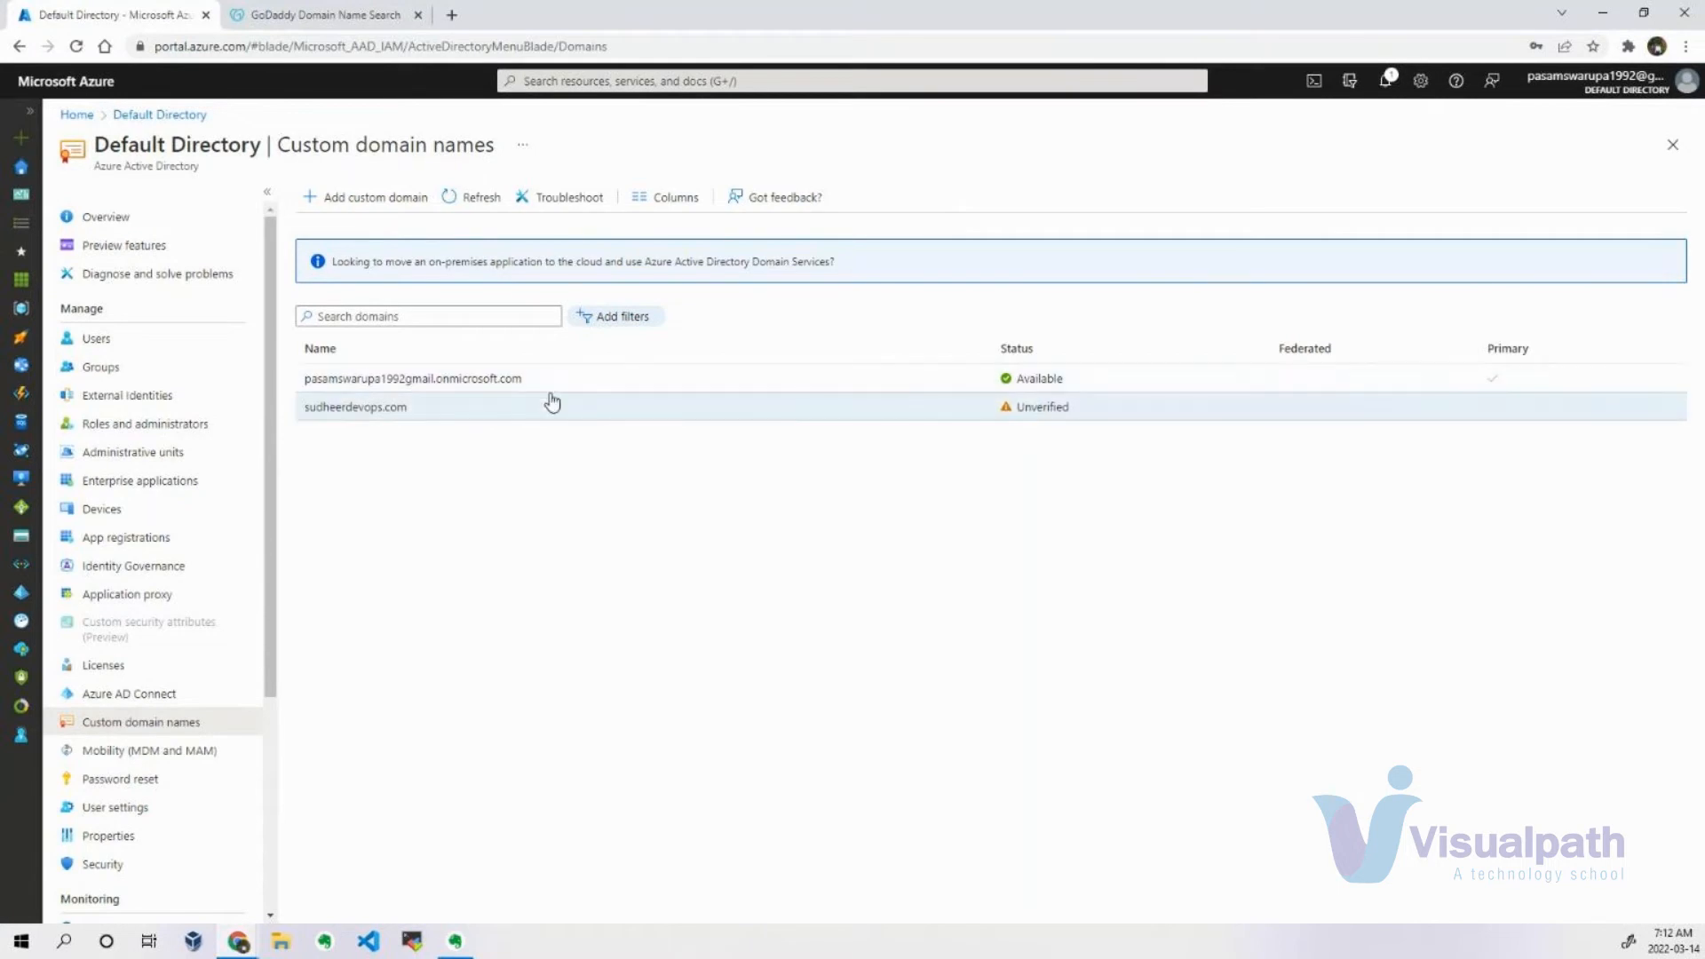
Start creating another new user from the directory's user list and enter the person's user name and display name.
{"action": "left_click", "coordinate": [95, 339]}
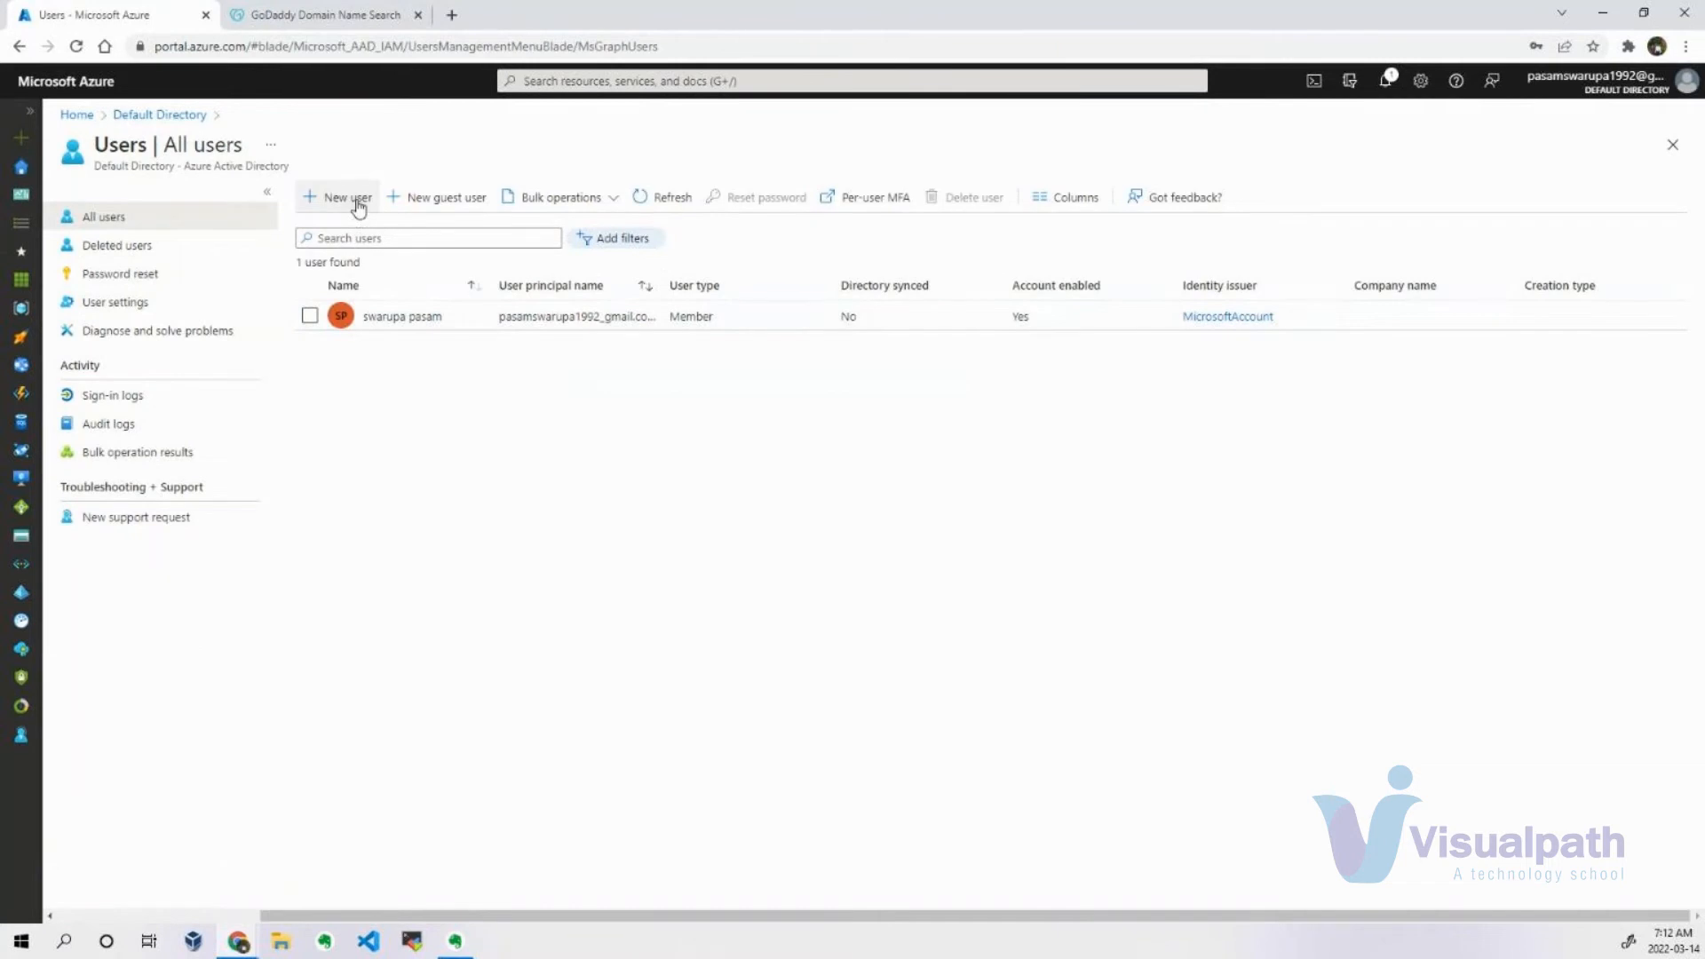
{"action": "left_click", "coordinate": [359, 207]}
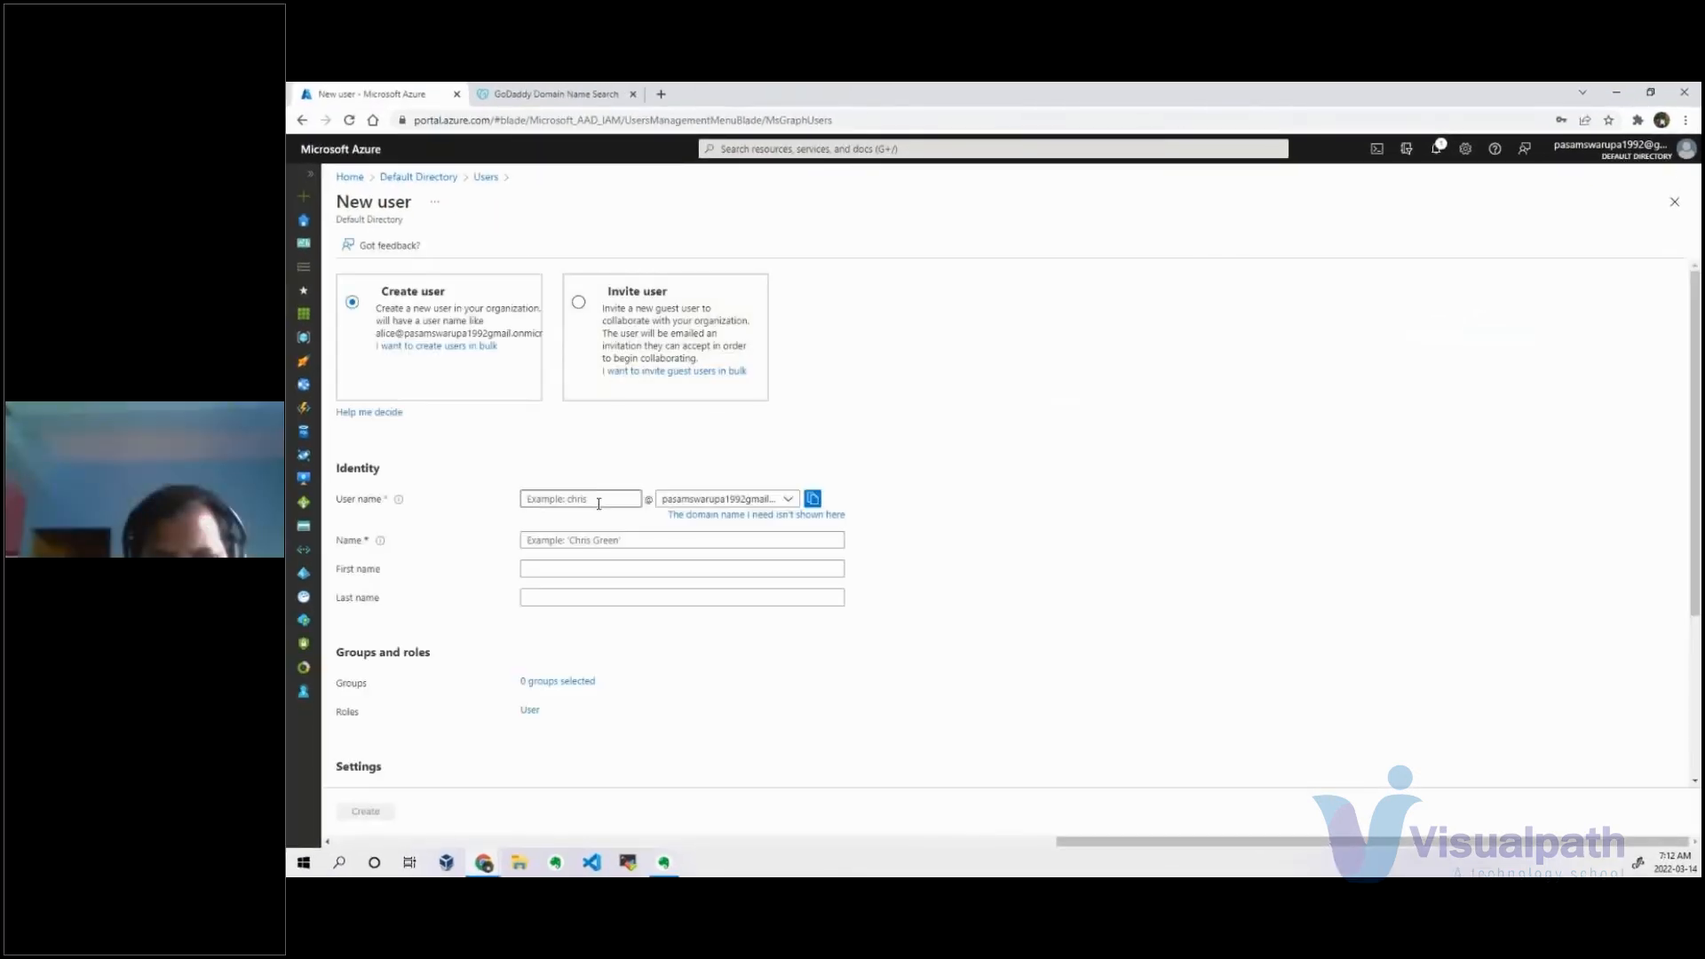
{"action": "type", "text": "sudheer"}
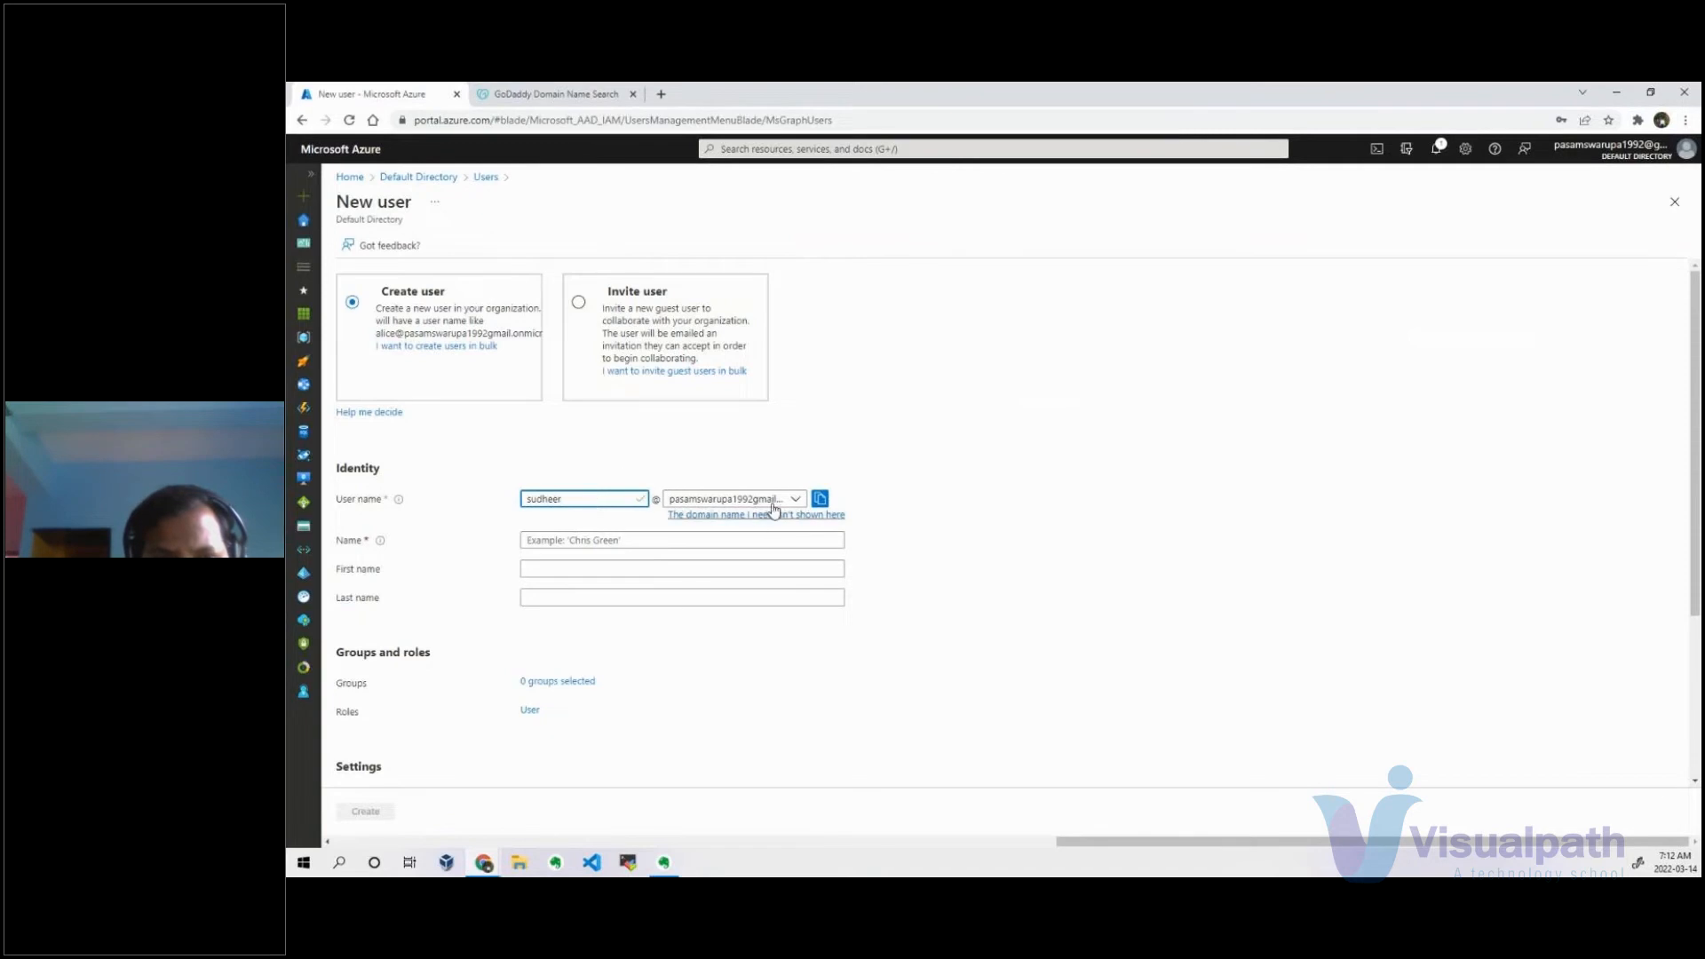
{"action": "left_click", "coordinate": [696, 541]}
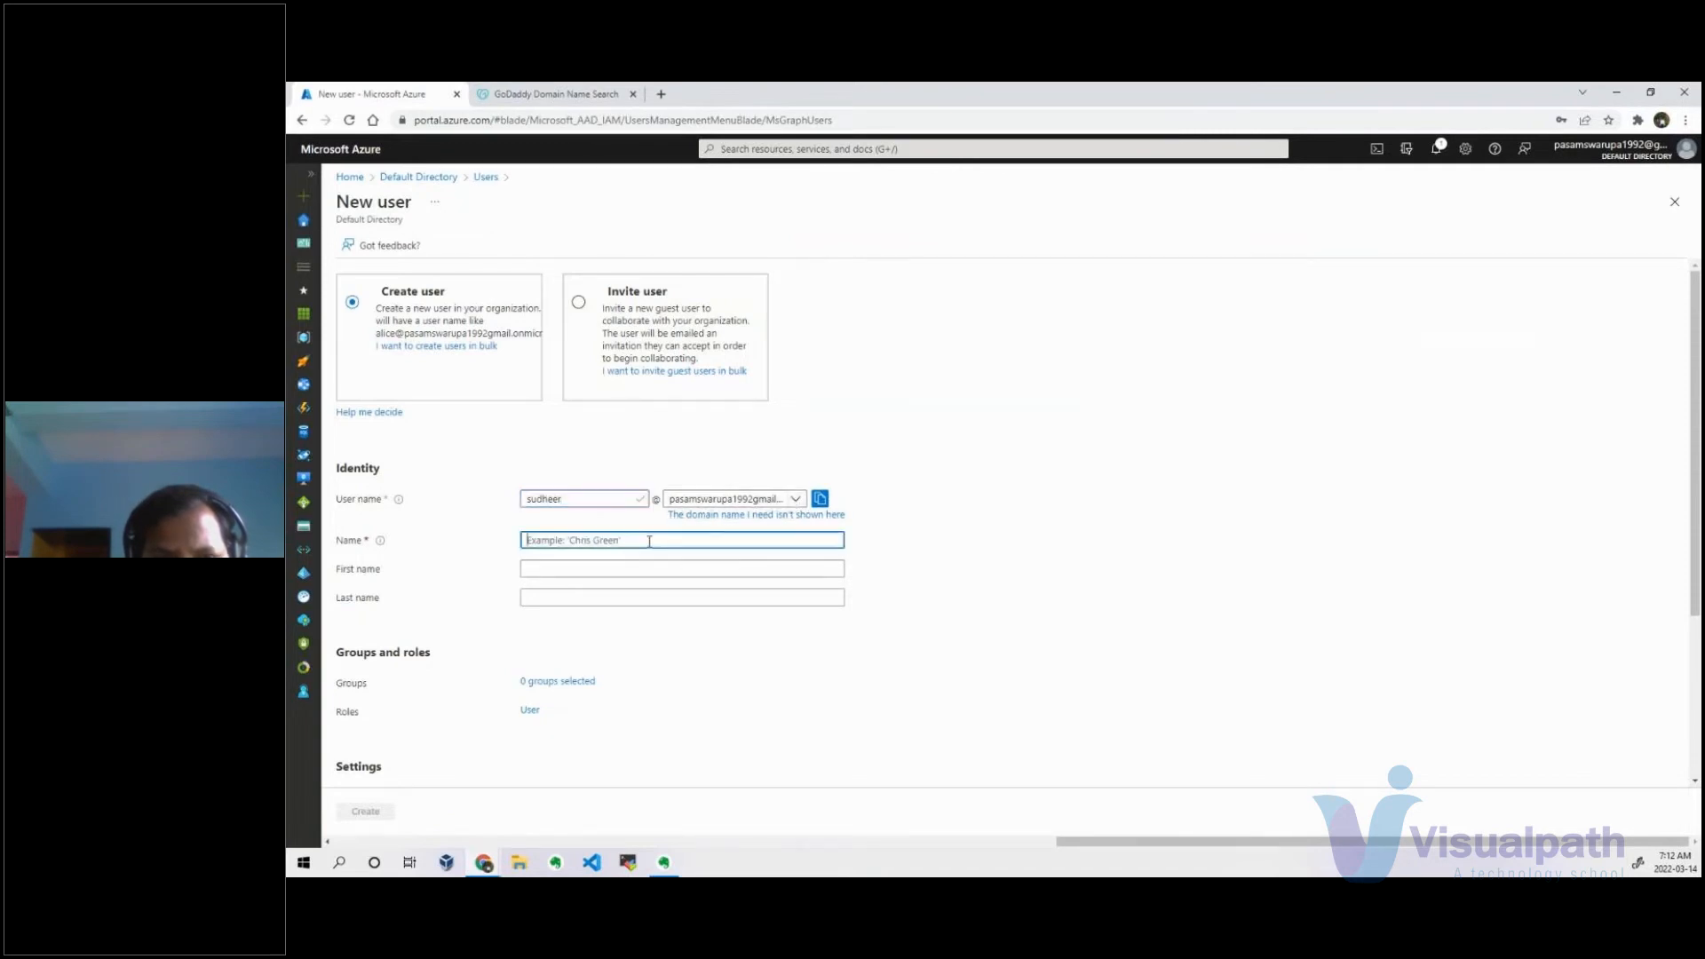
{"action": "type", "text": "sudheer"}
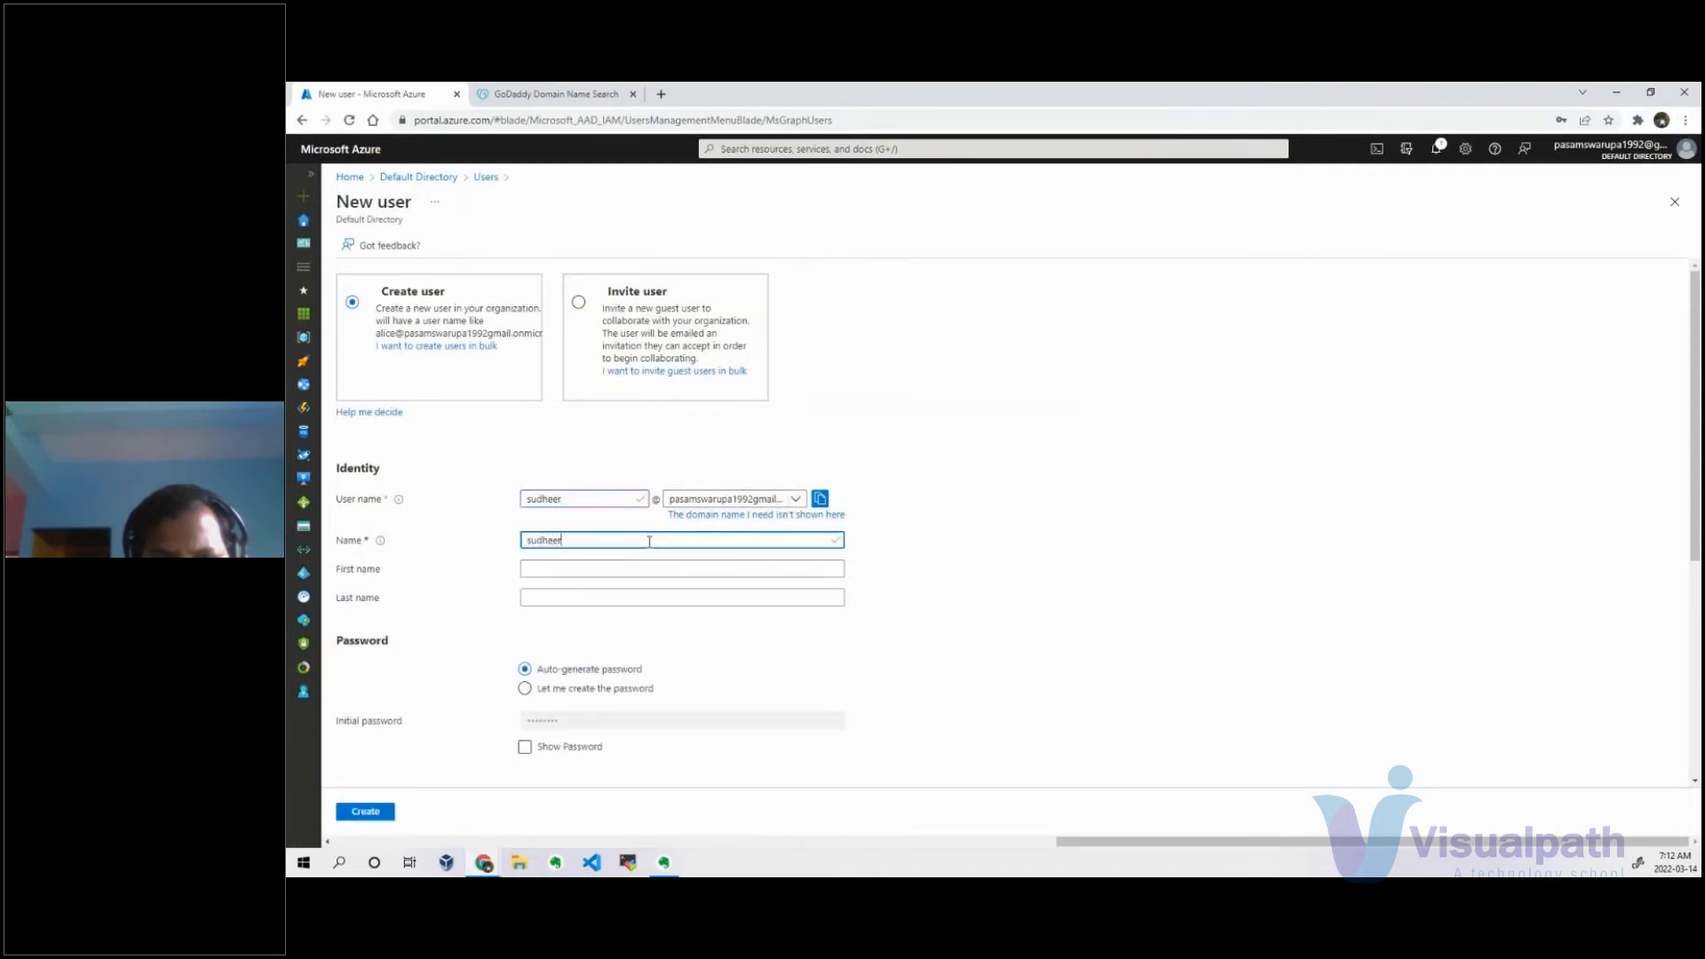
{"action": "left_click", "coordinate": [596, 566]}
{"action": "left_click", "coordinate": [558, 596]}
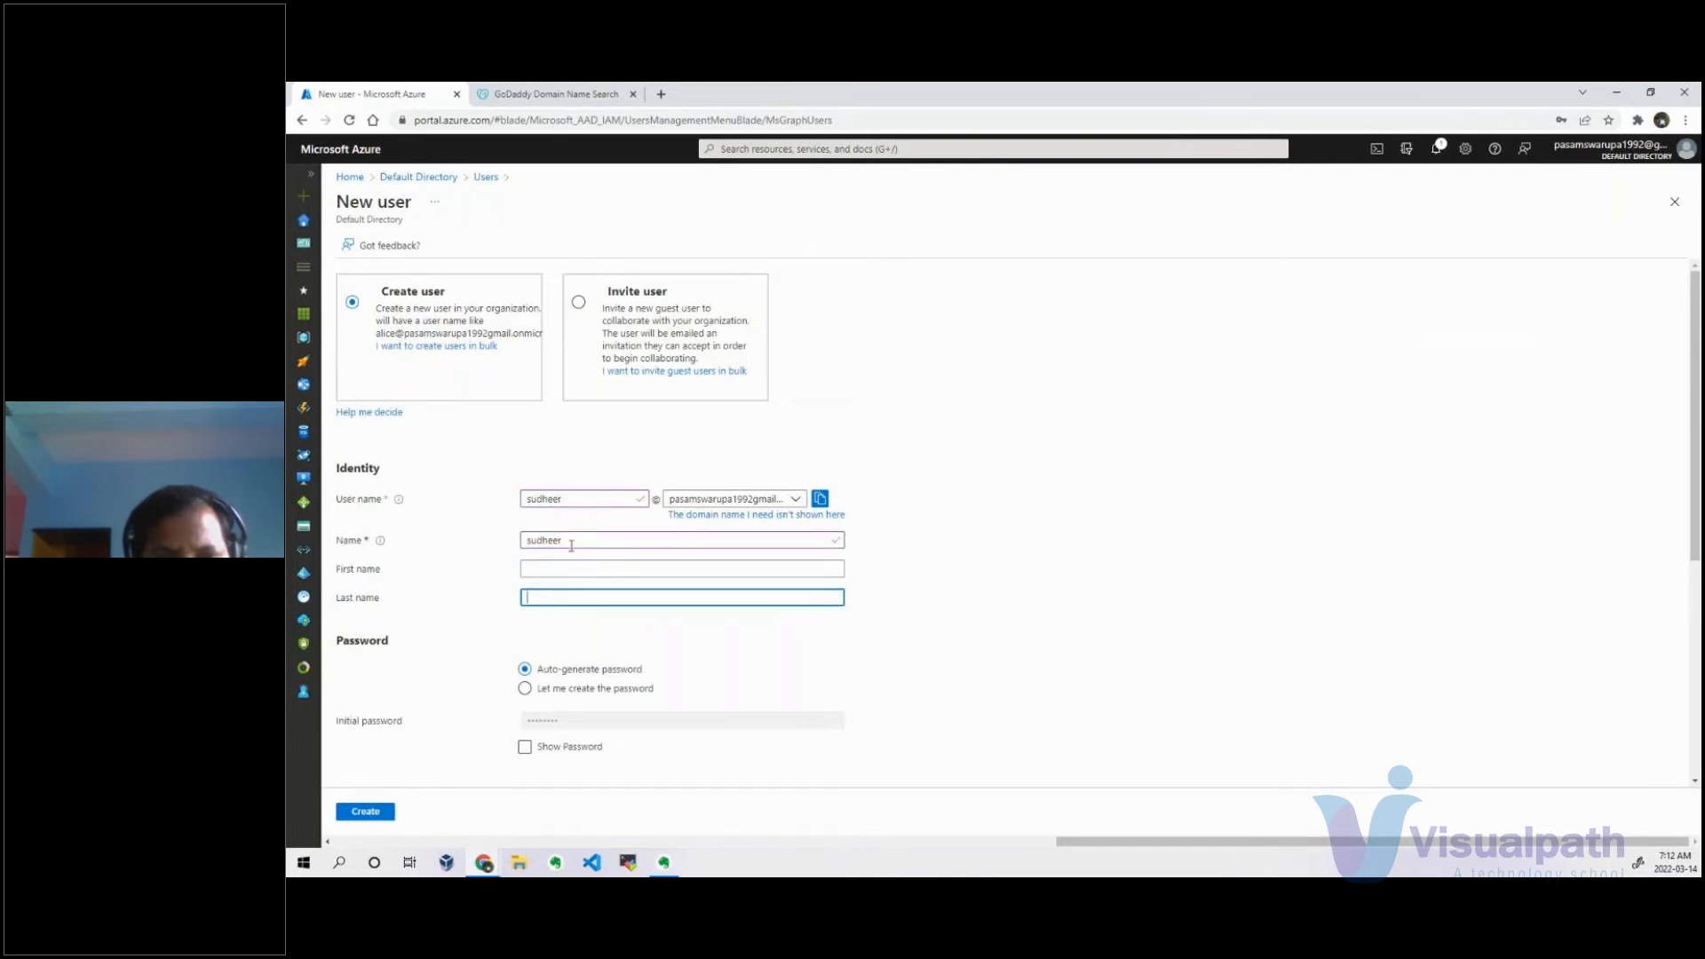
Choose to create the password manually and enter the new user's initial password, retyping it once from scratch.
{"action": "scroll", "coordinate": [652, 648], "scroll_direction": "down", "scroll_amount": 3}
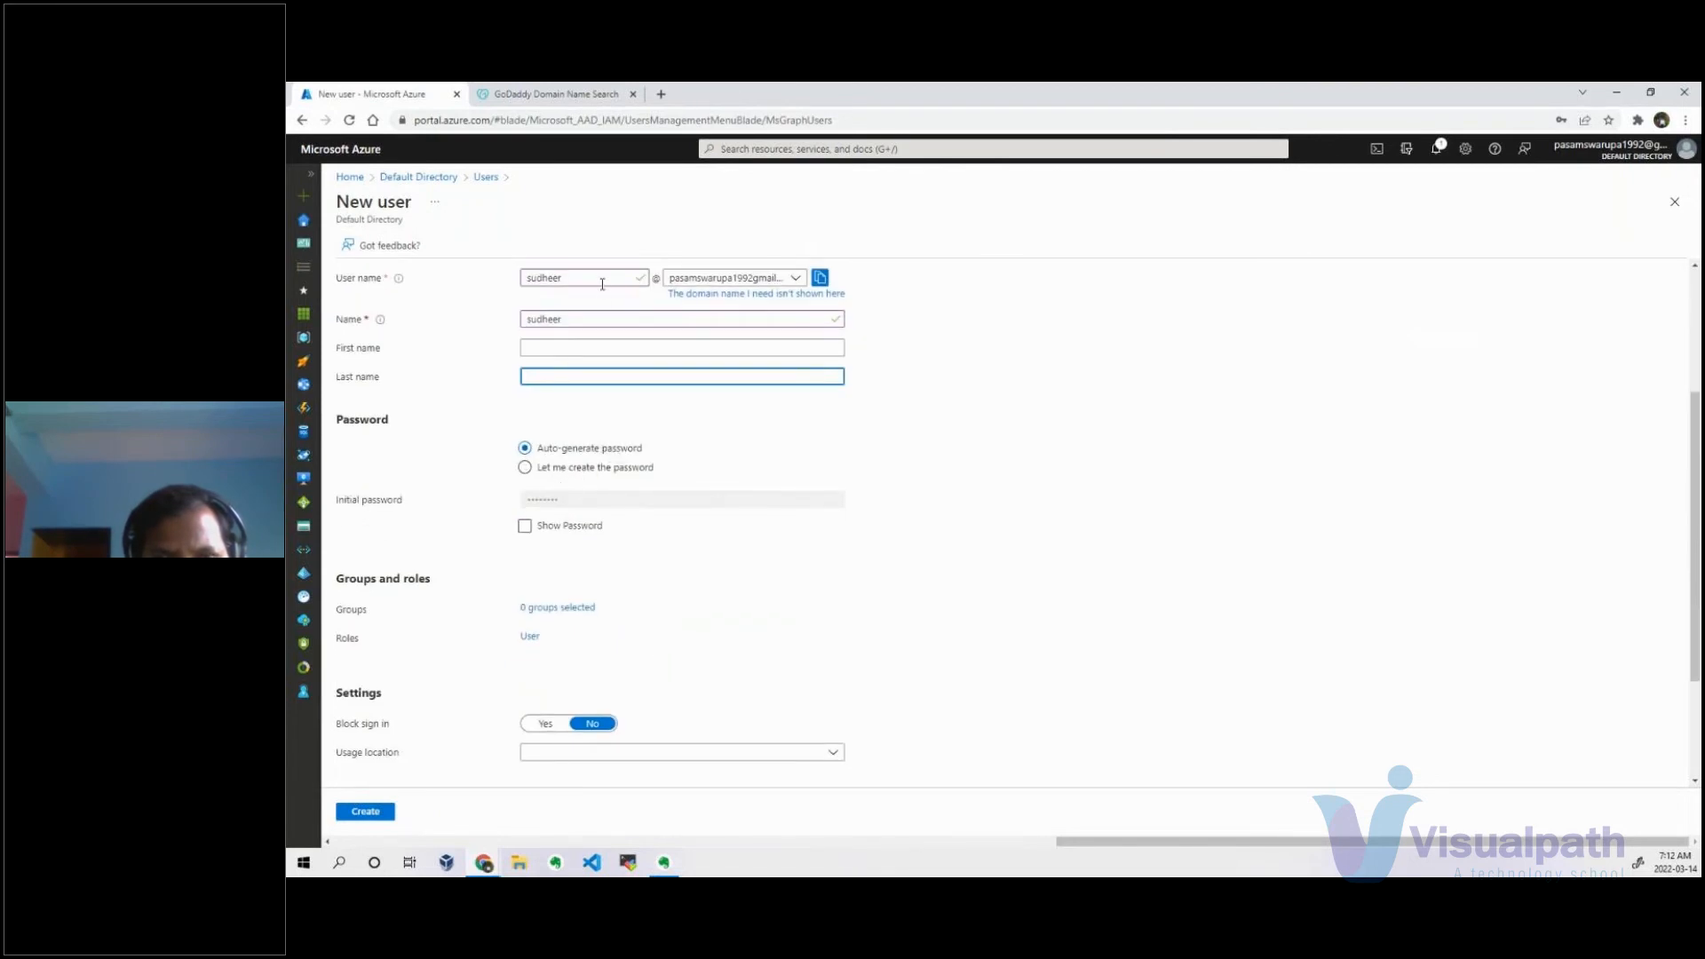
{"action": "left_click", "coordinate": [561, 468]}
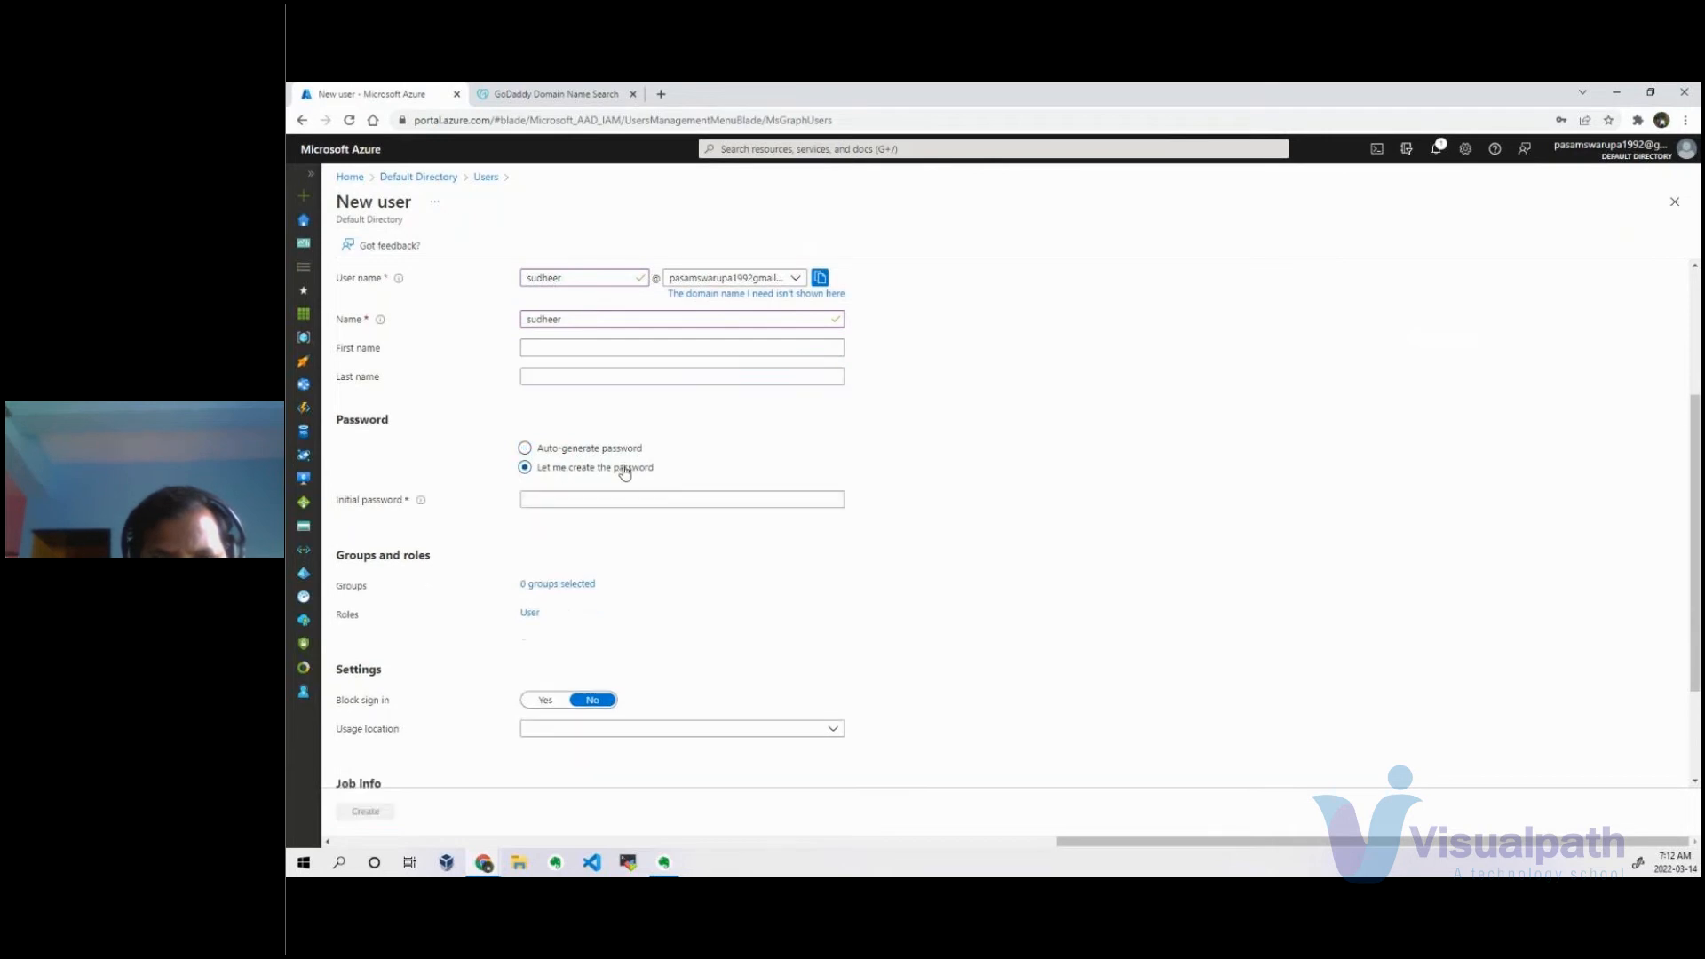
{"action": "left_click", "coordinate": [603, 495]}
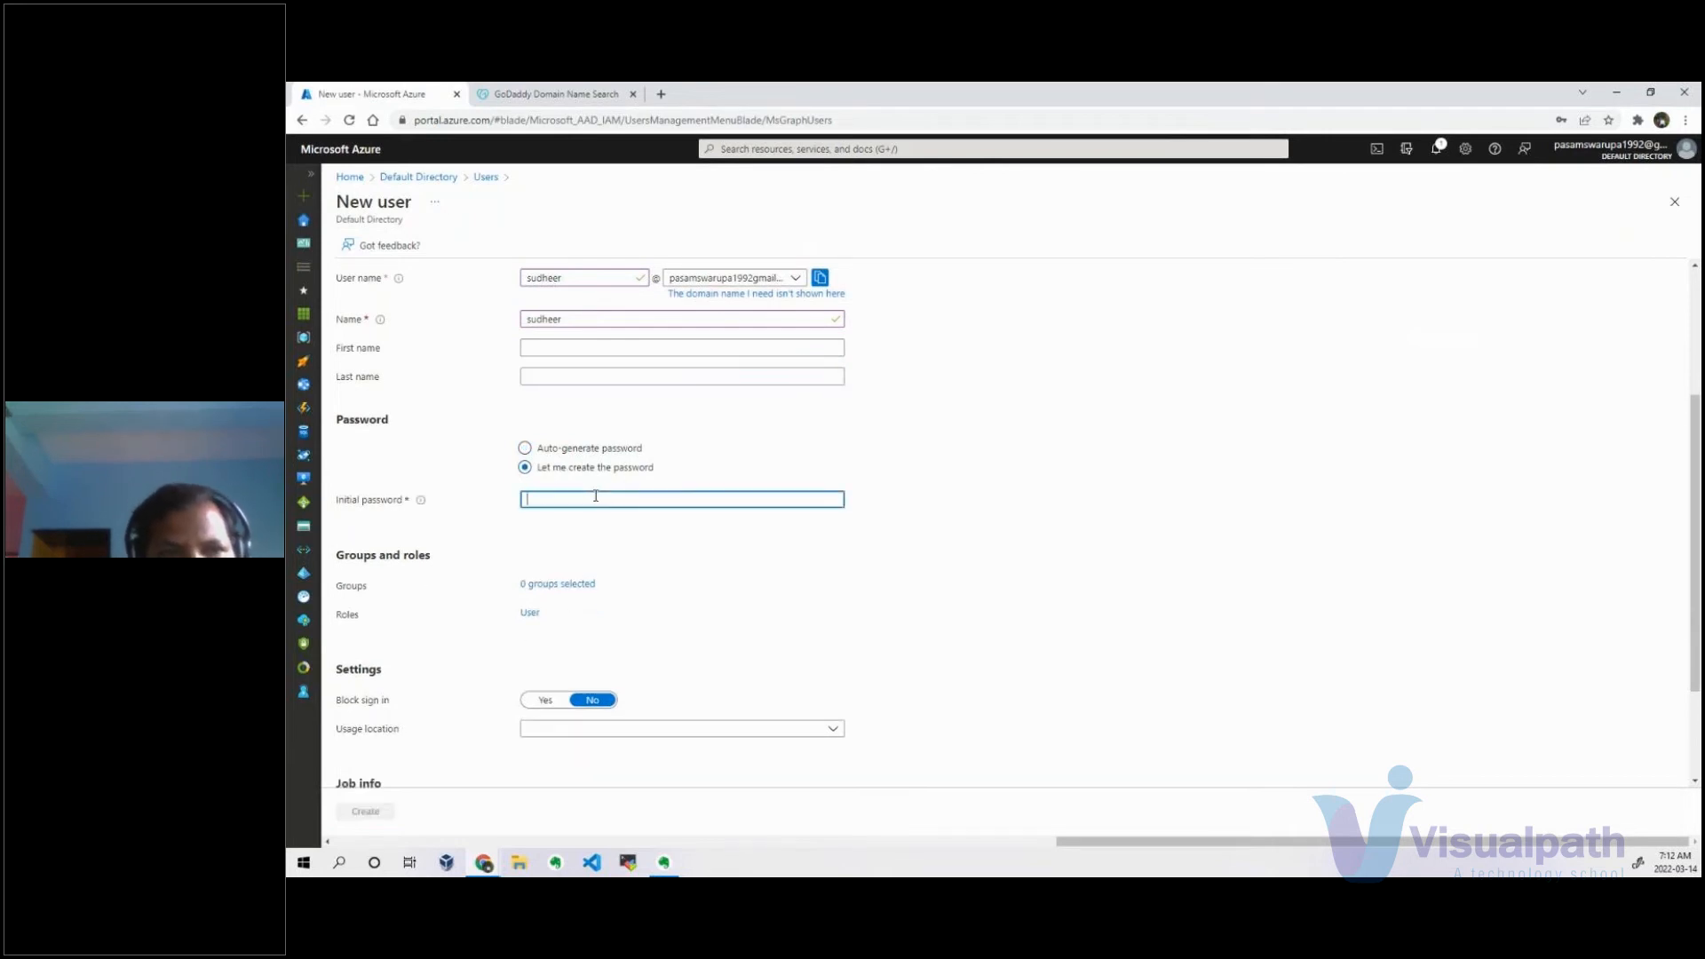
{"action": "type", "text": "••••••••"}
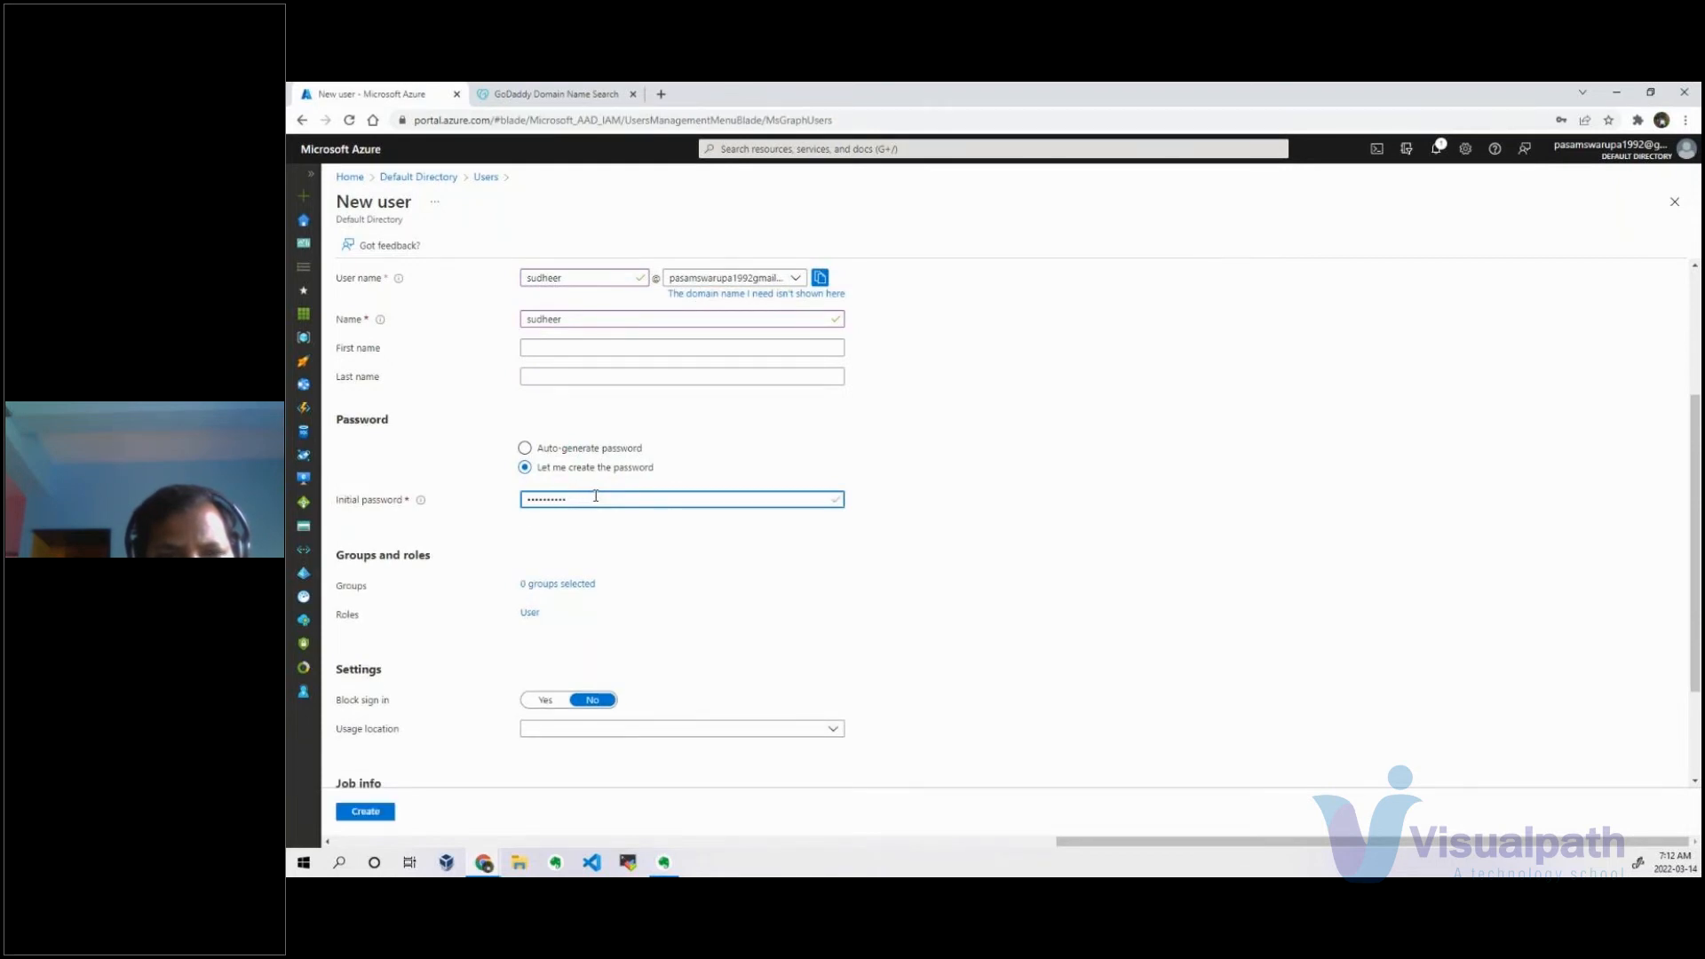
{"action": "key", "text": "ctrl+a"}
{"action": "key", "text": "BackSpace"}
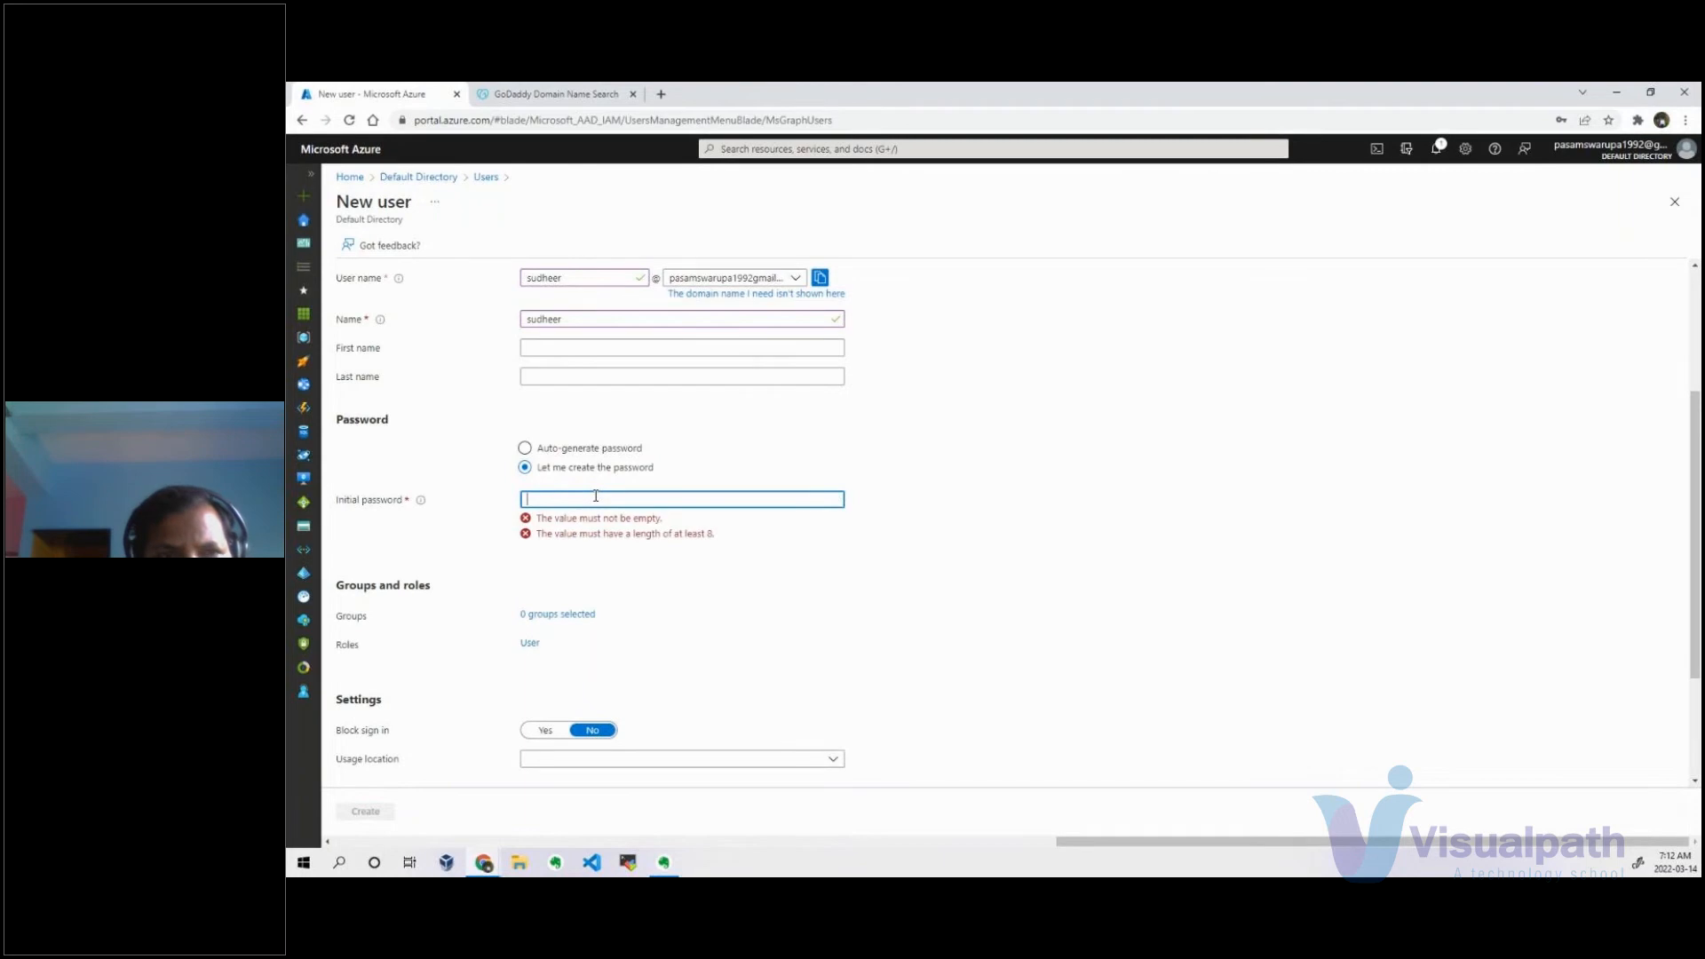
{"action": "type", "text": "••••"}
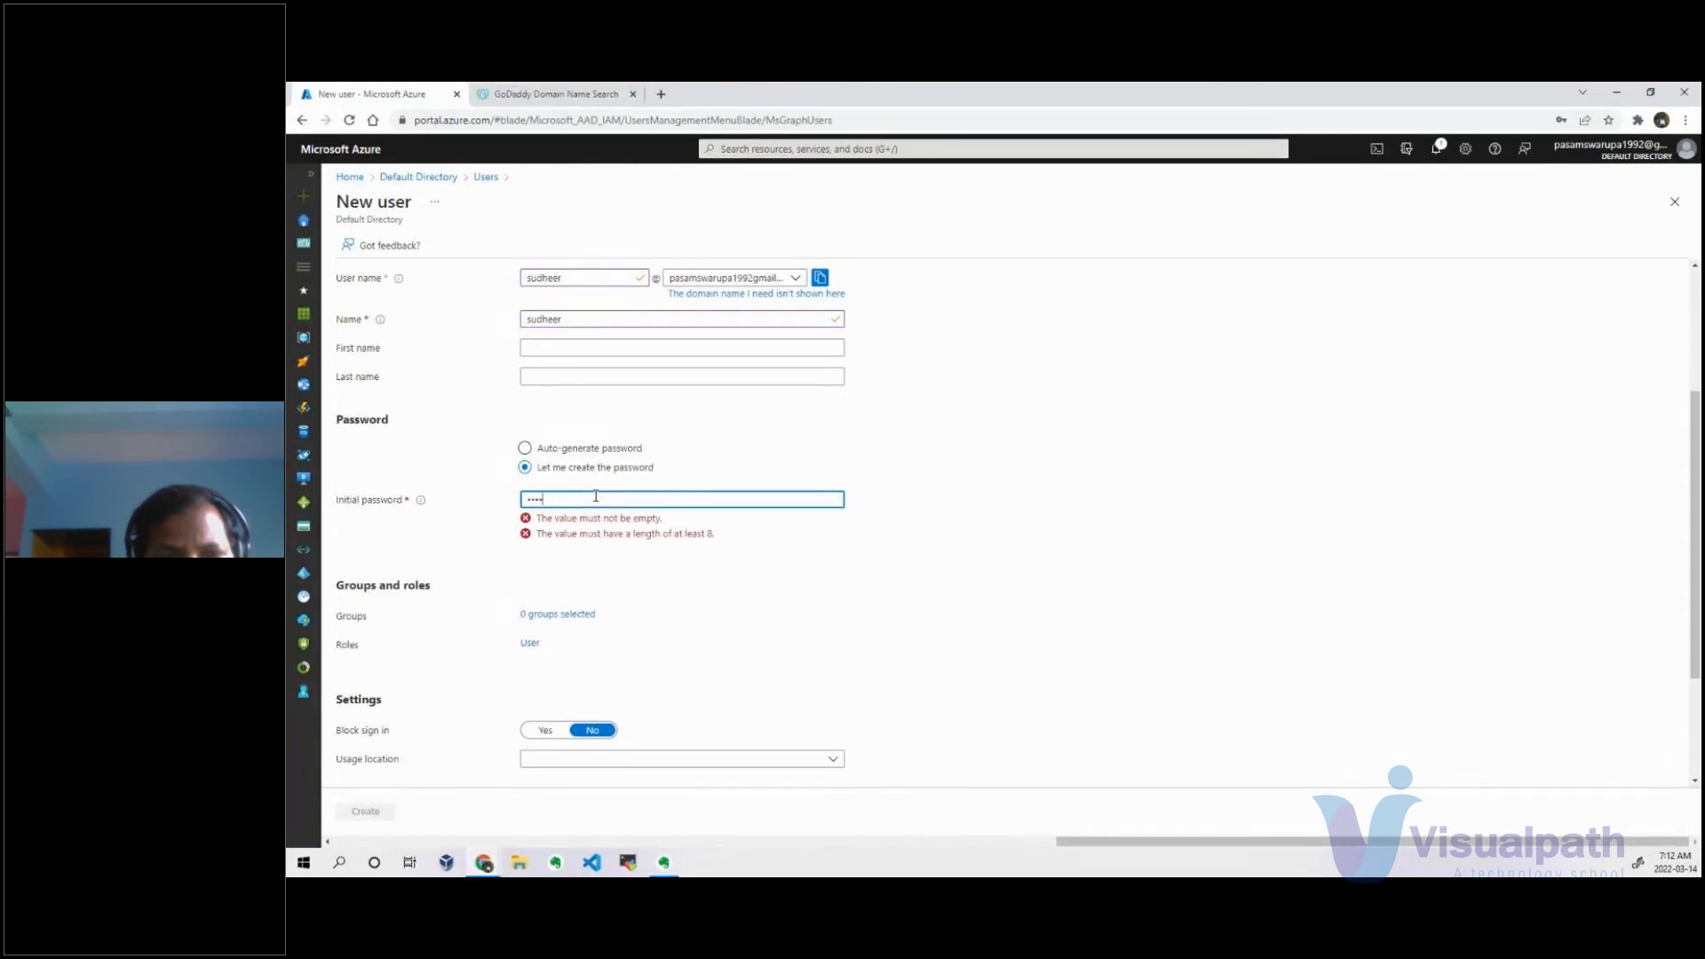
{"action": "type", "text": "••"}
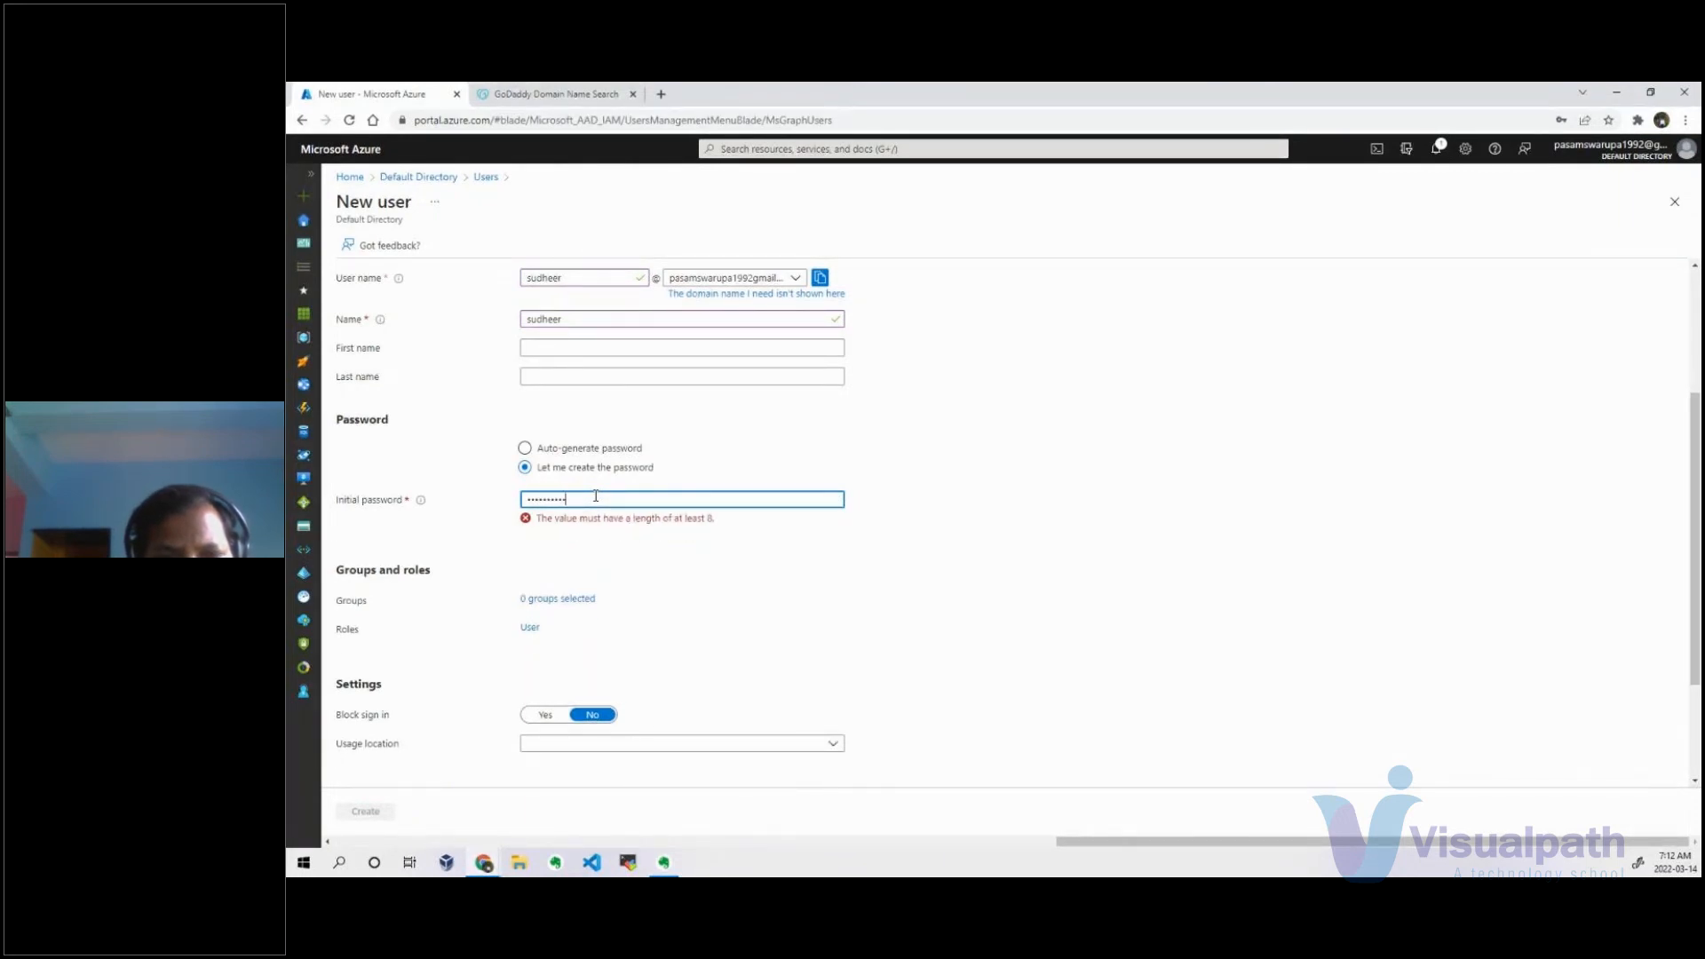
{"action": "type", "text": "••"}
{"action": "left_click", "coordinate": [1151, 422]}
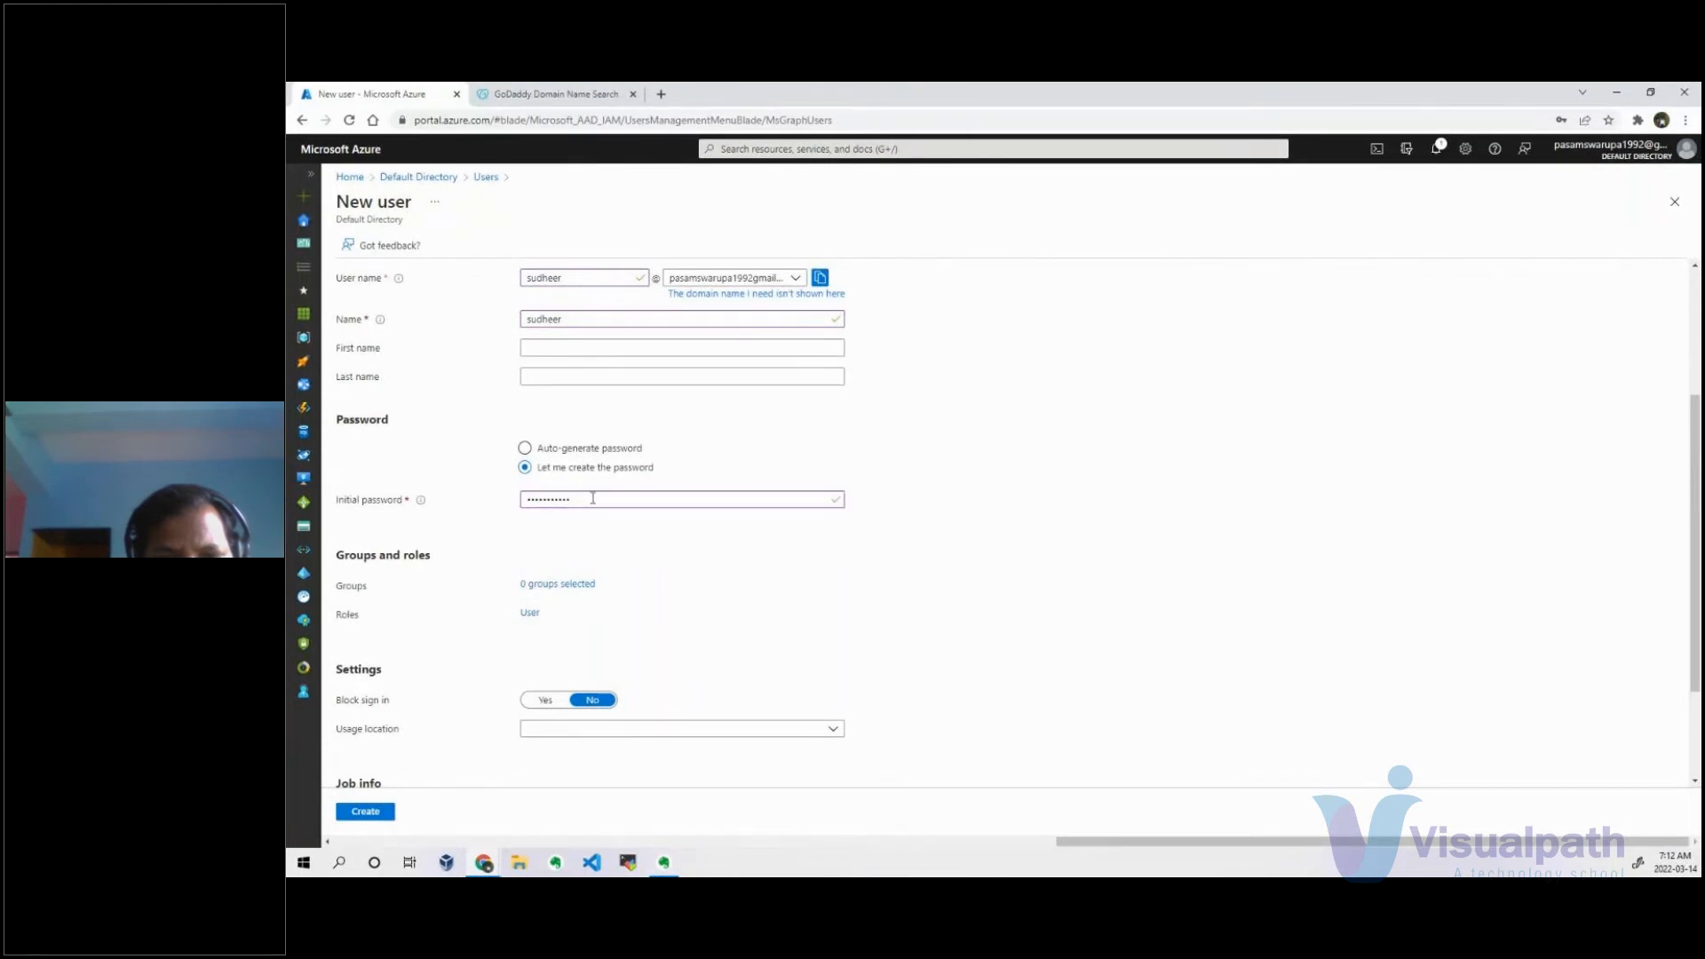
{"action": "scroll", "coordinate": [593, 568], "scroll_direction": "down", "scroll_amount": 2}
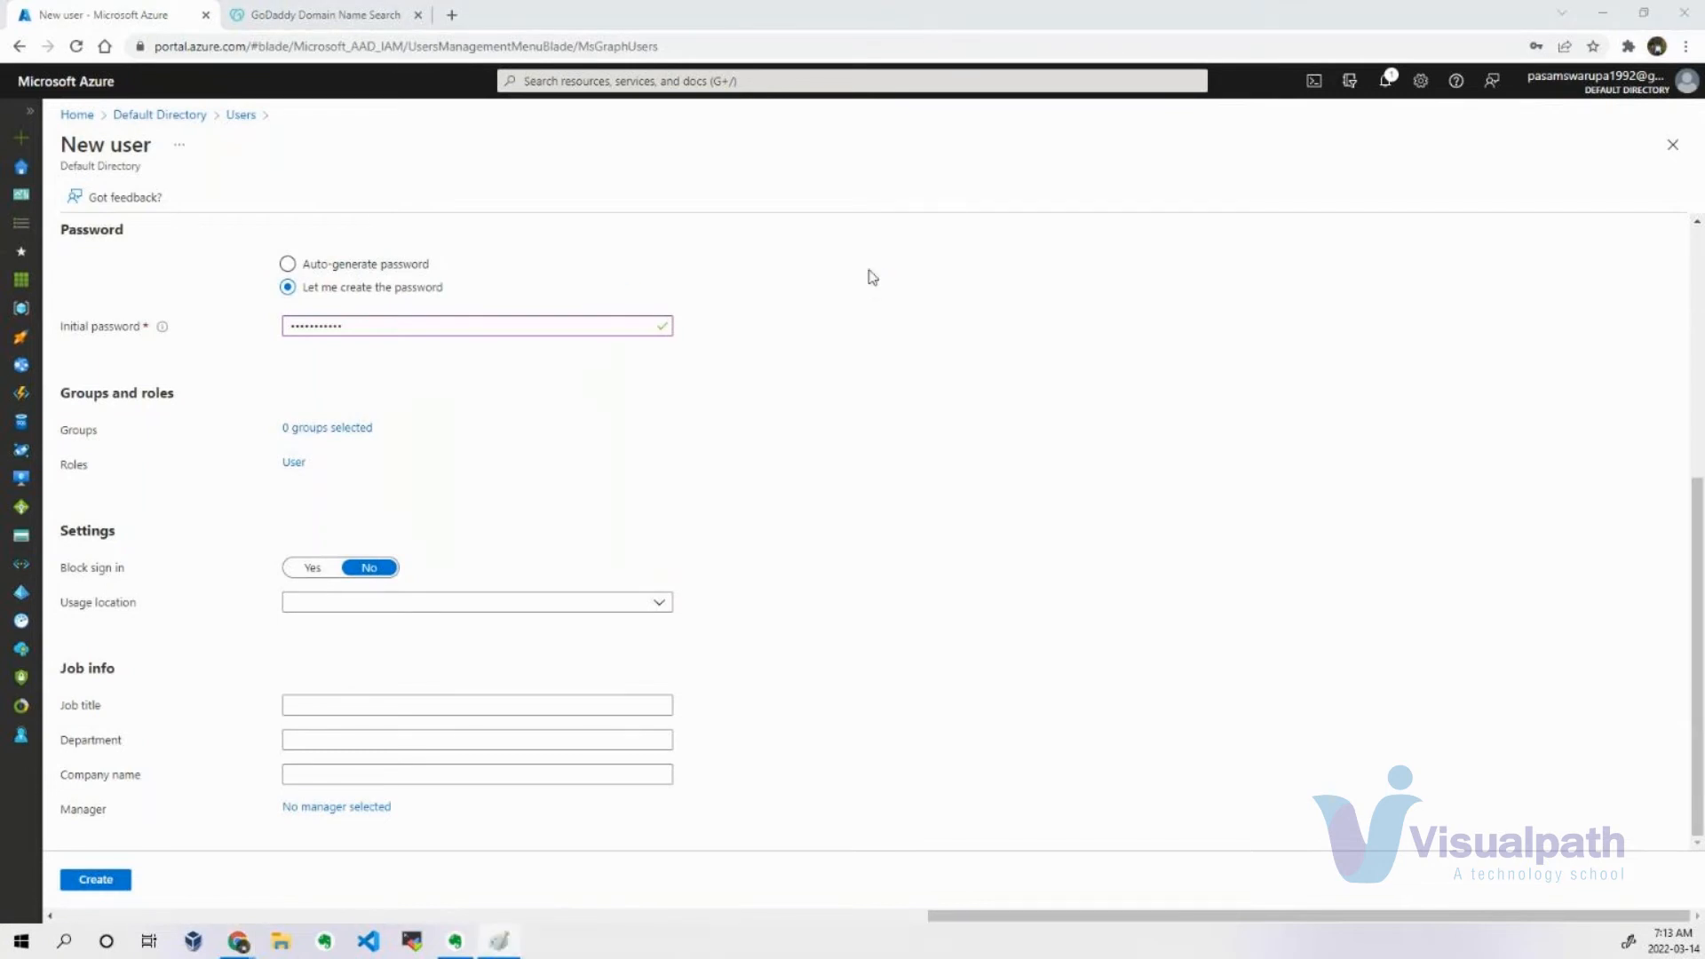
Switch to Paint, draw an ellipse on the blank canvas, and label it inside with the new user's name.
{"action": "left_click_drag", "start_coordinate": [924, 283], "coordinate": [948, 2]}
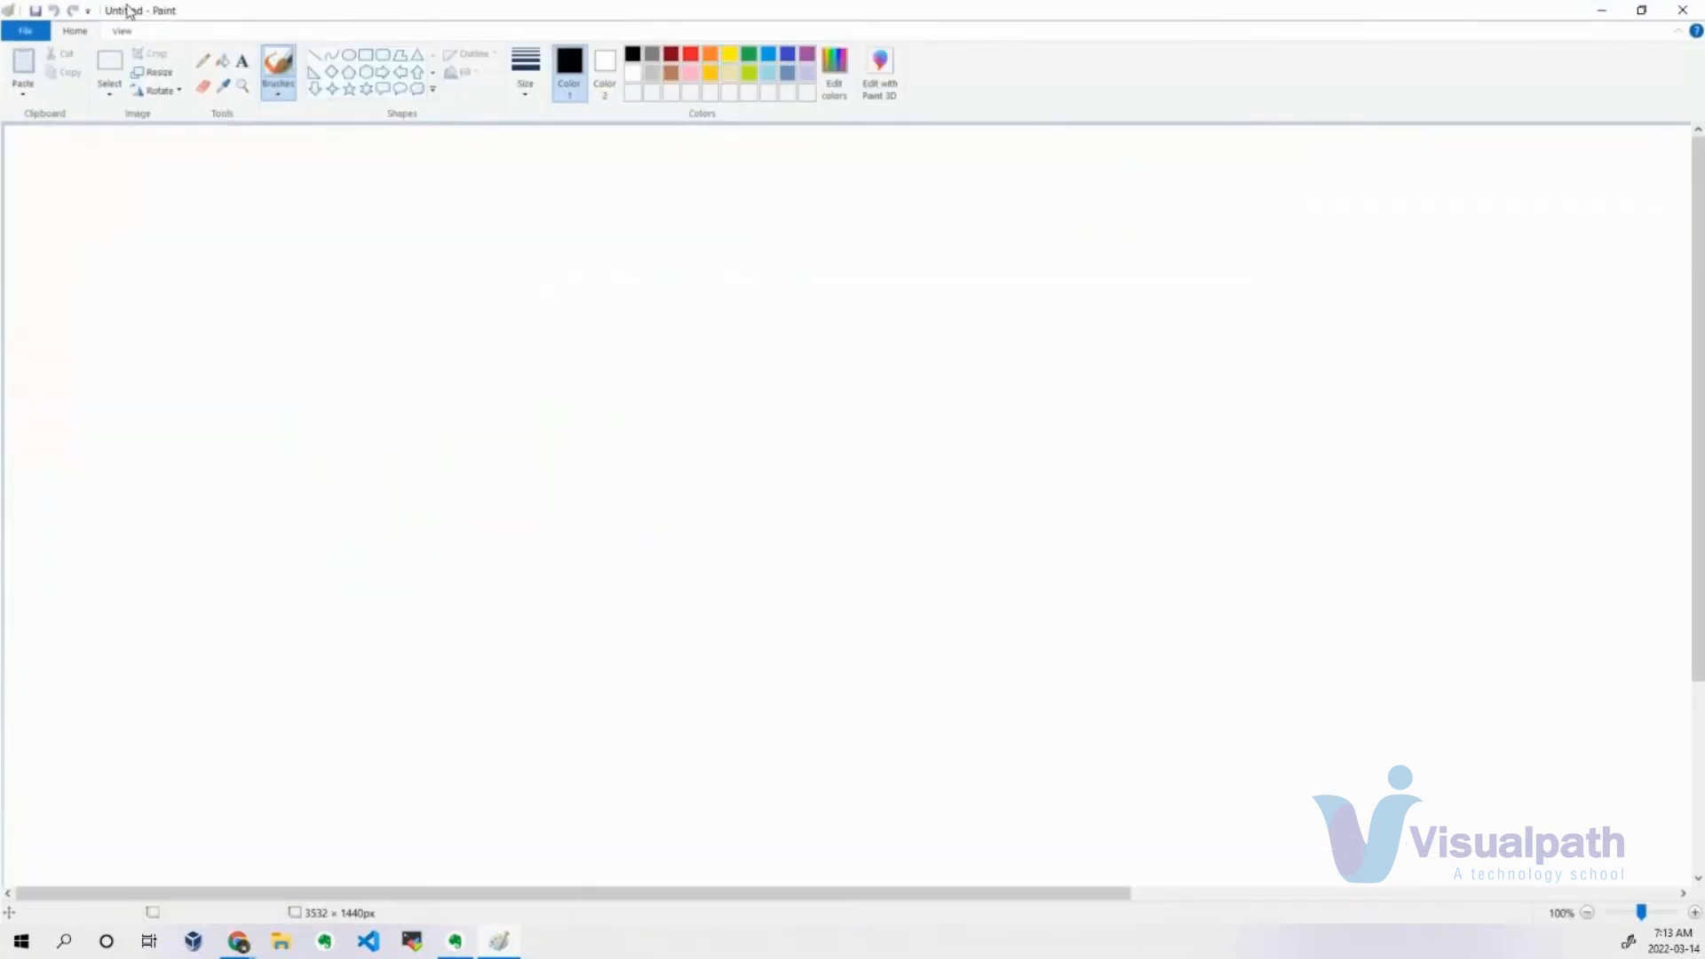
{"action": "left_click", "coordinate": [348, 55]}
{"action": "left_click_drag", "start_coordinate": [275, 460], "coordinate": [412, 513]}
{"action": "left_click", "coordinate": [243, 62]}
{"action": "left_click", "coordinate": [302, 469]}
{"action": "type", "text": "sudheer"}
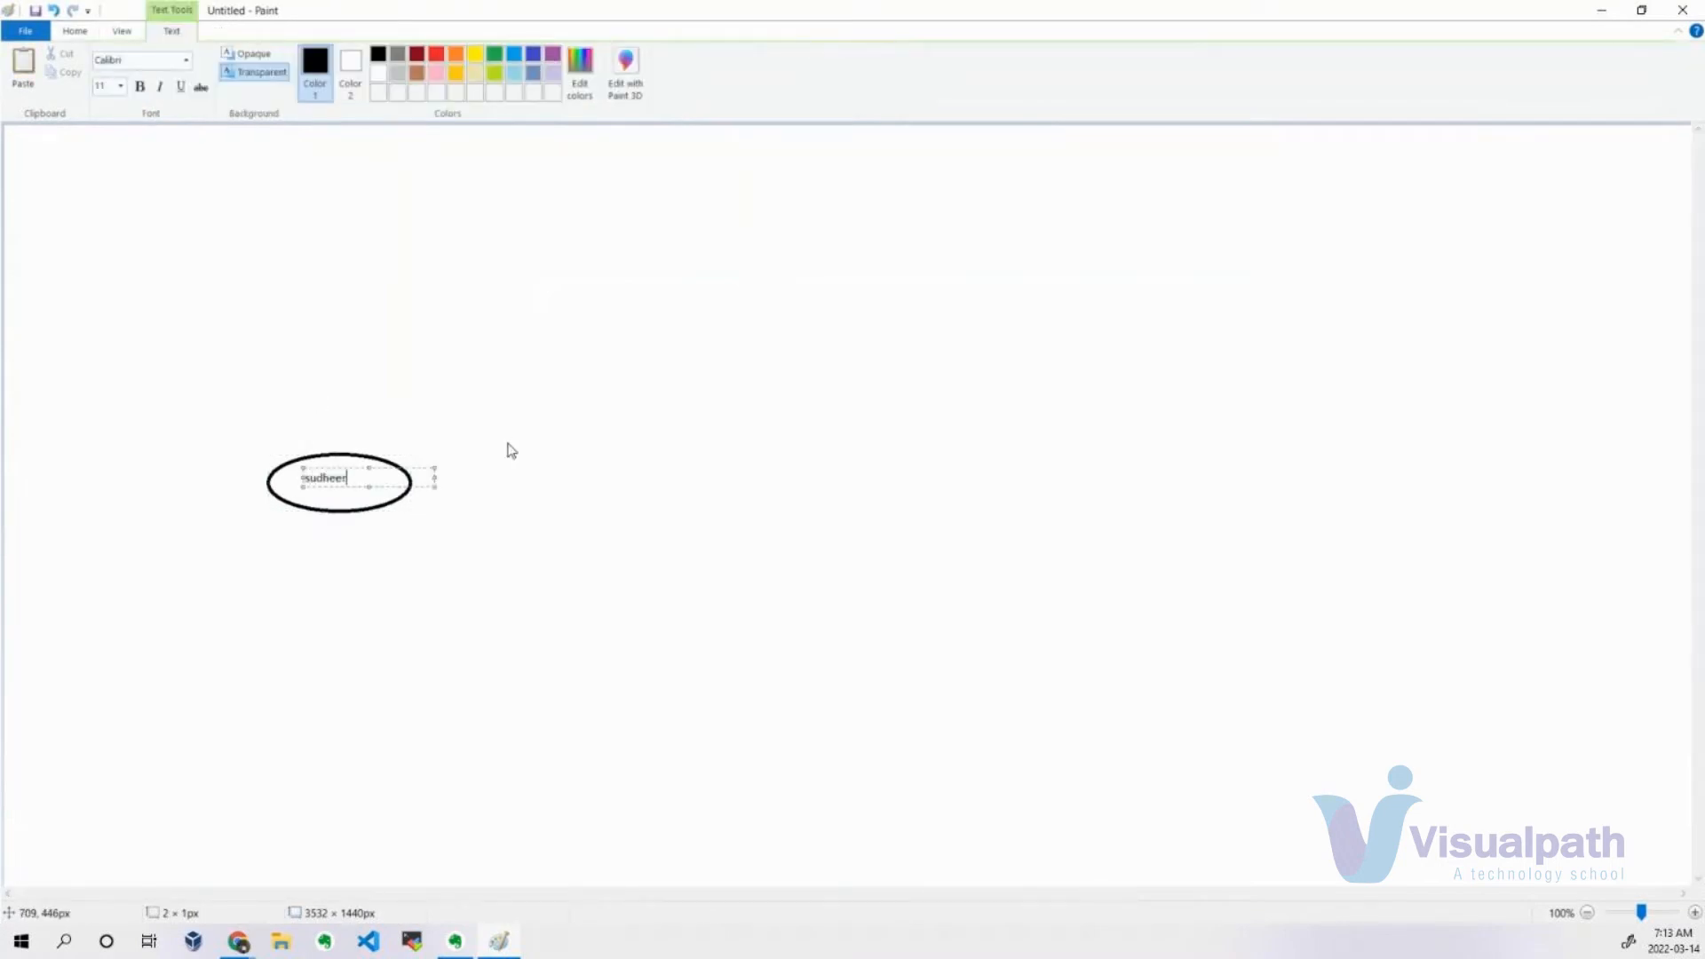
{"action": "left_click", "coordinate": [521, 358]}
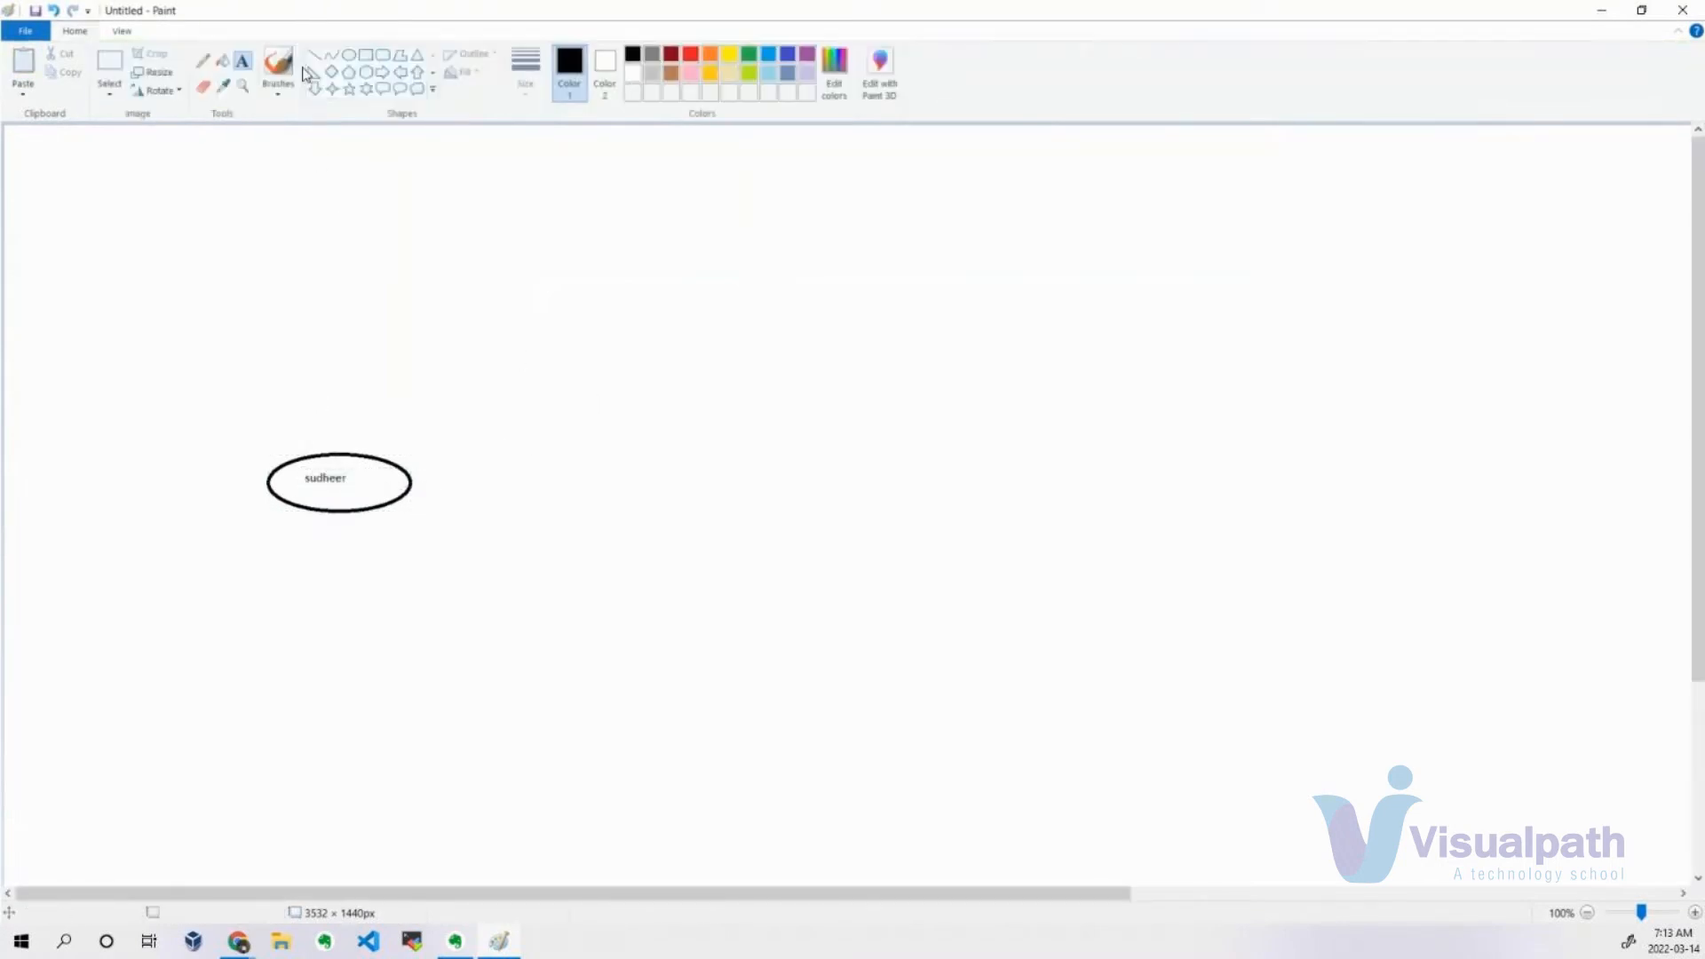
Draw a second ellipse of about 199 × 78 px beside the first and label it with another person's name.
{"action": "left_click", "coordinate": [349, 56]}
{"action": "left_click_drag", "start_coordinate": [540, 451], "coordinate": [683, 507]}
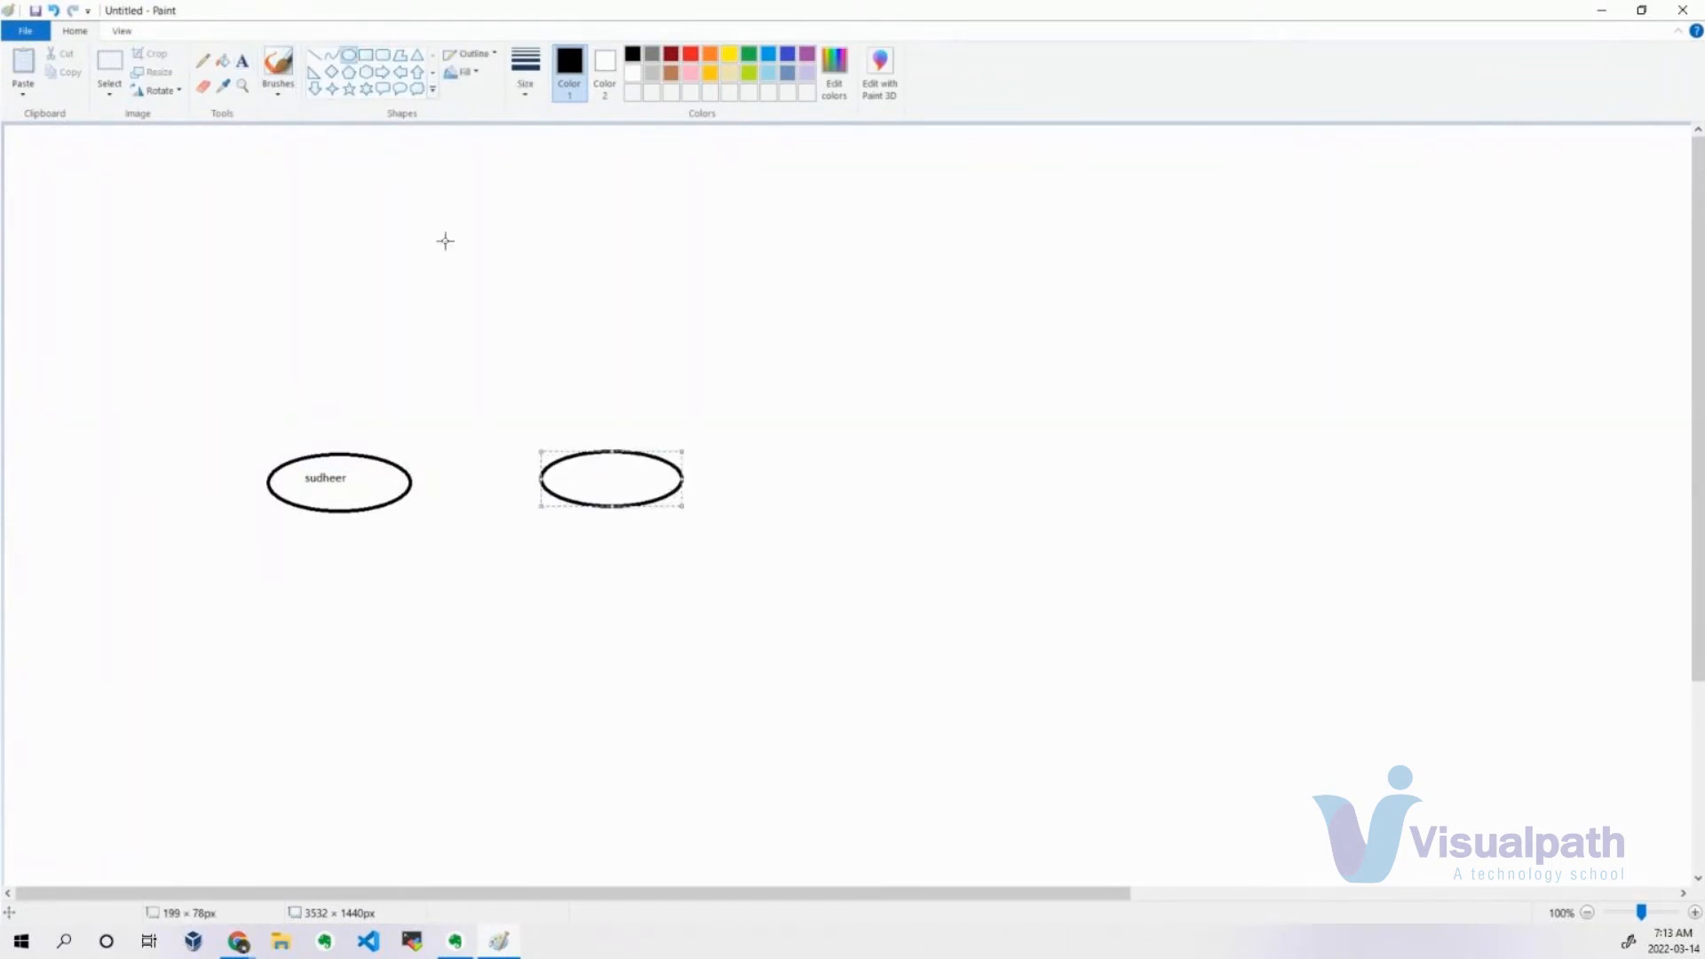
{"action": "left_click", "coordinate": [241, 60]}
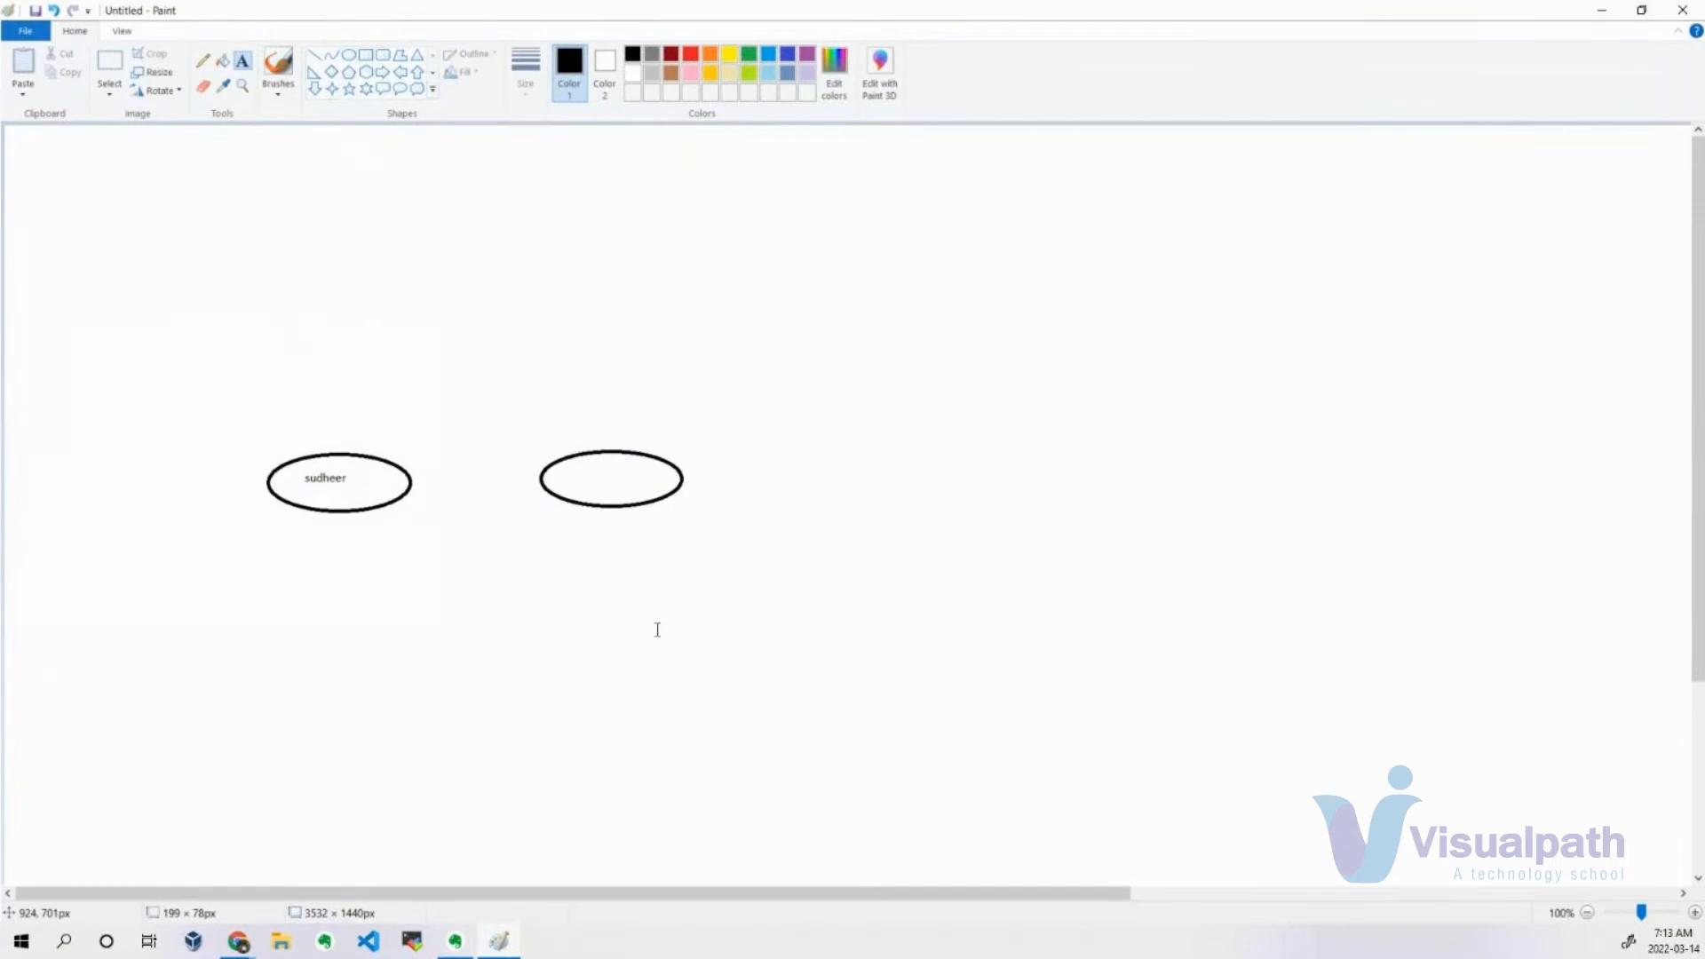
{"action": "left_click", "coordinate": [584, 469]}
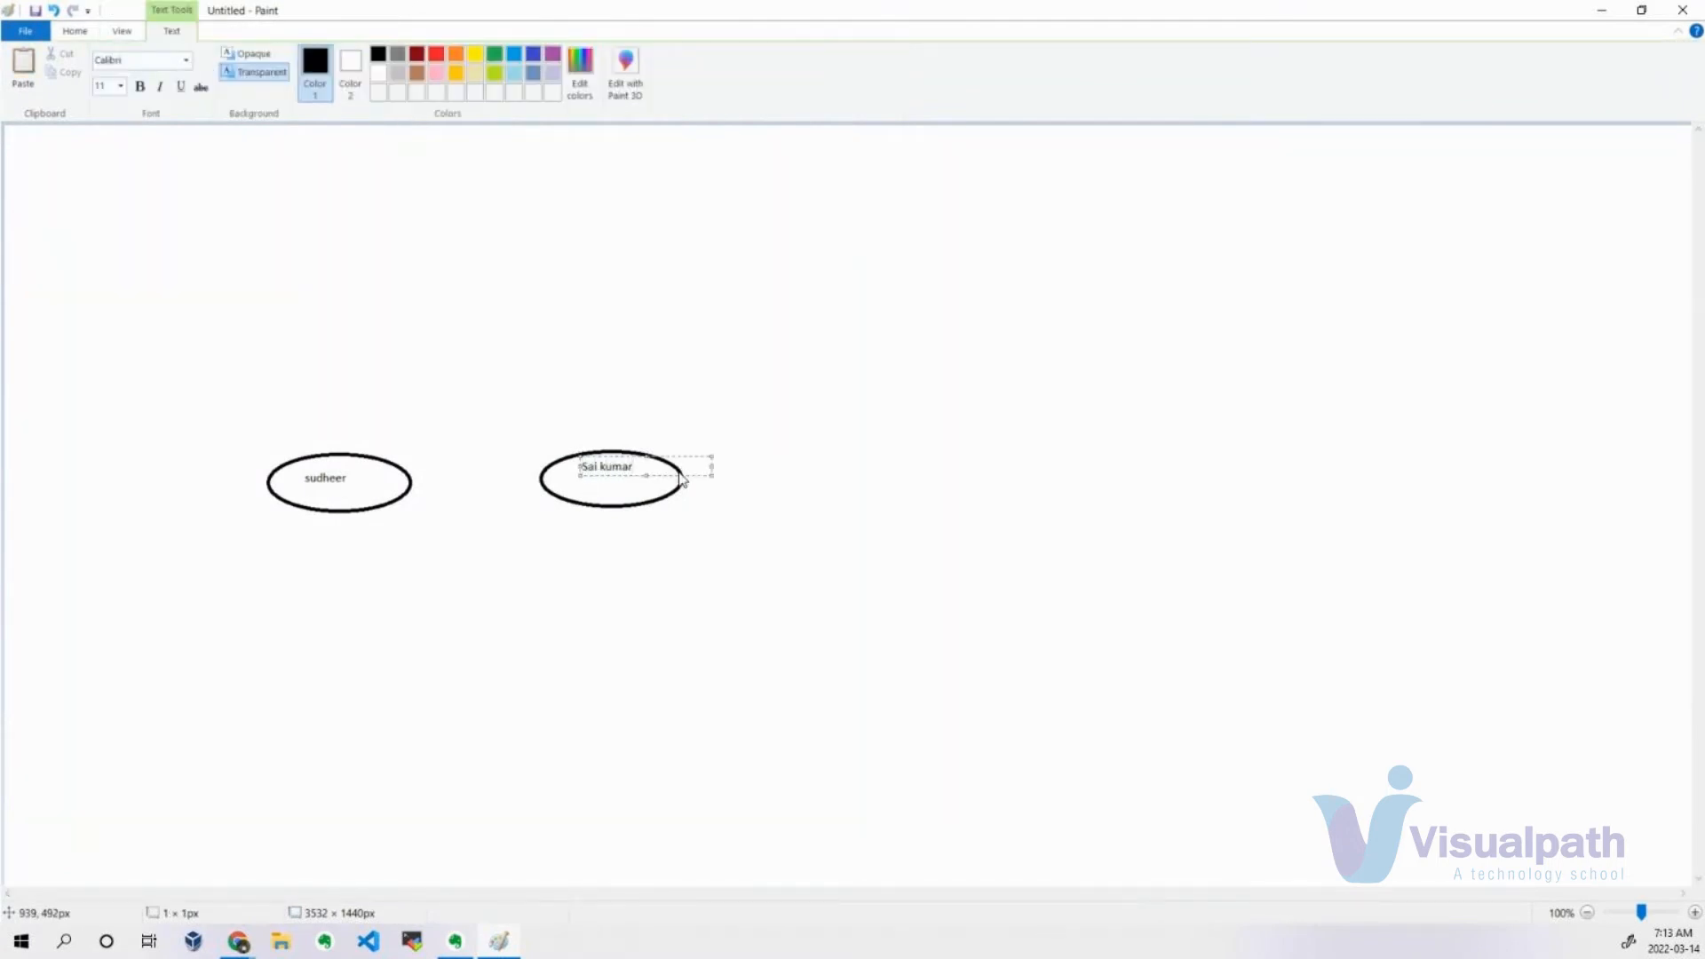
{"action": "left_click", "coordinate": [1068, 178]}
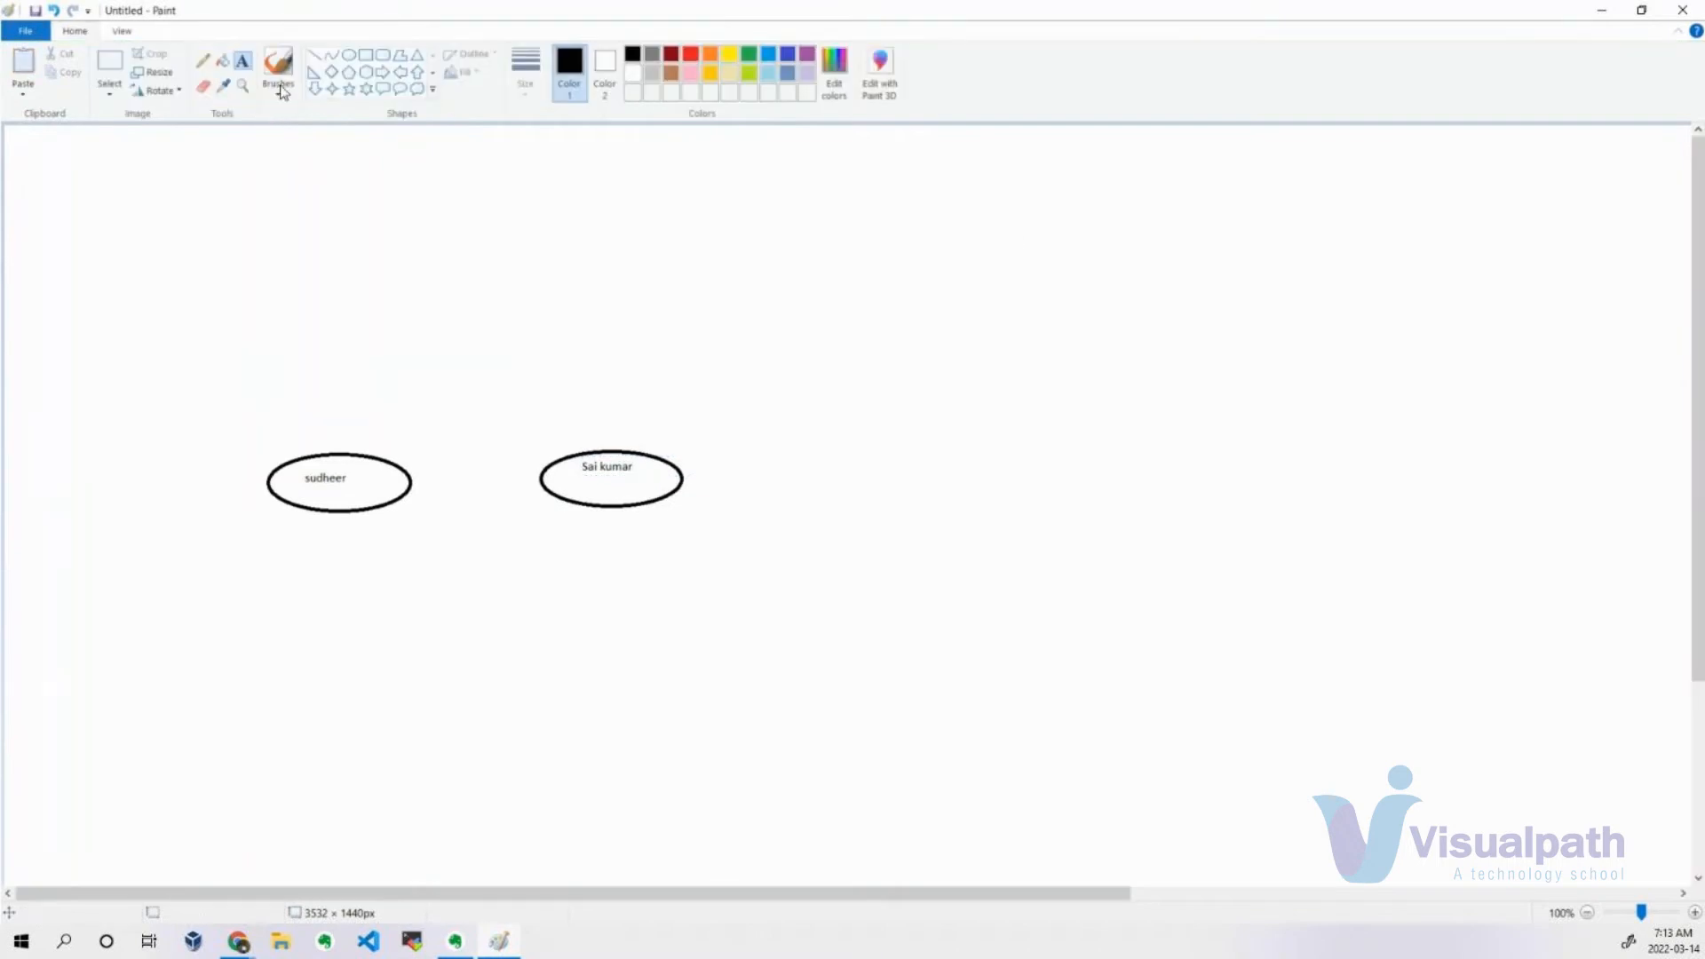
Draw a third ellipse of about 203 × 71 px in line with the others and label it with another person's name.
{"action": "left_click", "coordinate": [348, 55]}
{"action": "left_click_drag", "start_coordinate": [814, 442], "coordinate": [959, 494]}
{"action": "left_click", "coordinate": [241, 60]}
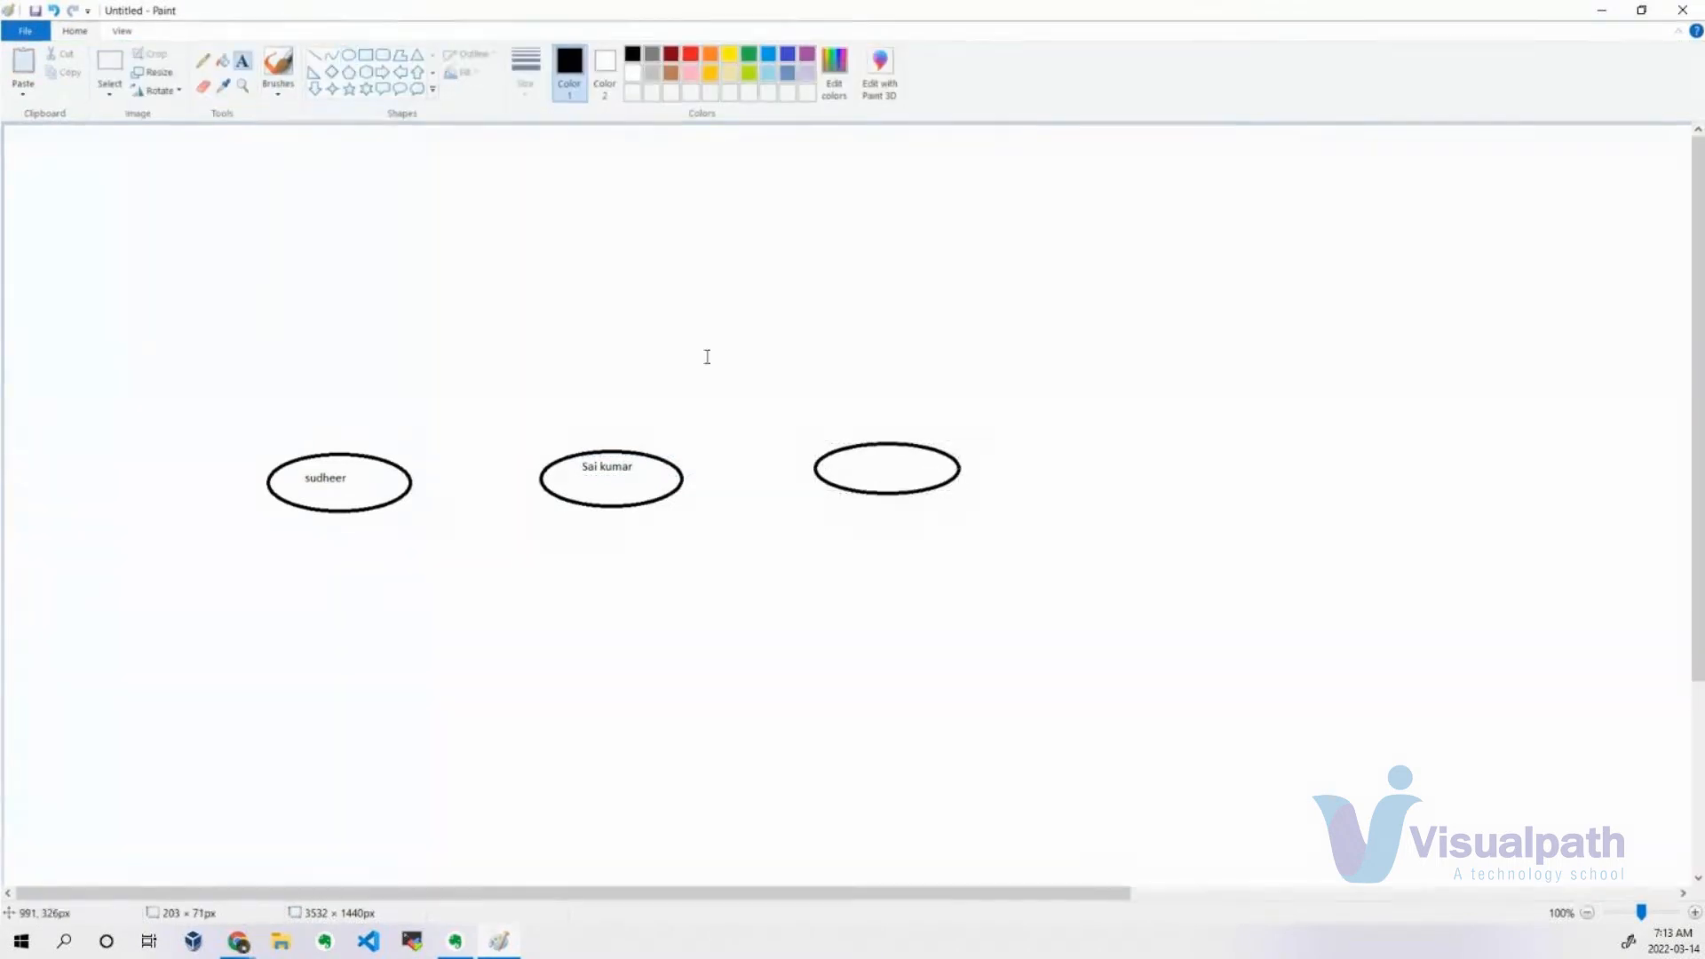
{"action": "left_click", "coordinate": [844, 462]}
{"action": "type", "text": "Raviteja"}
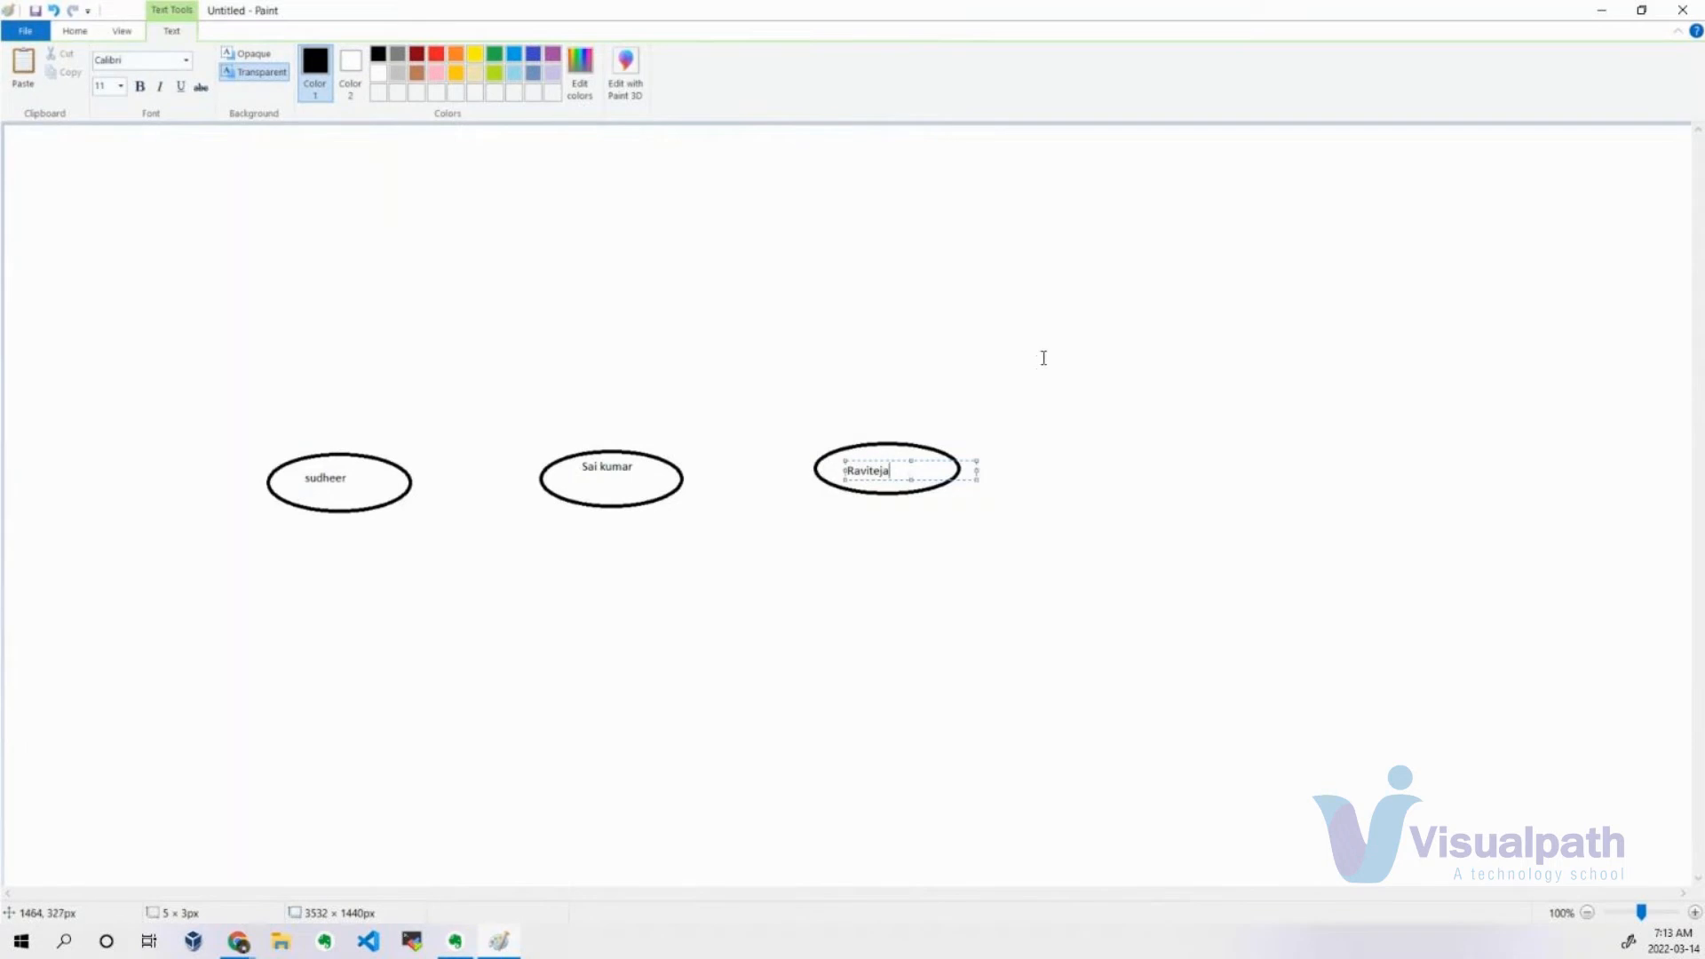
{"action": "left_click", "coordinate": [1012, 346]}
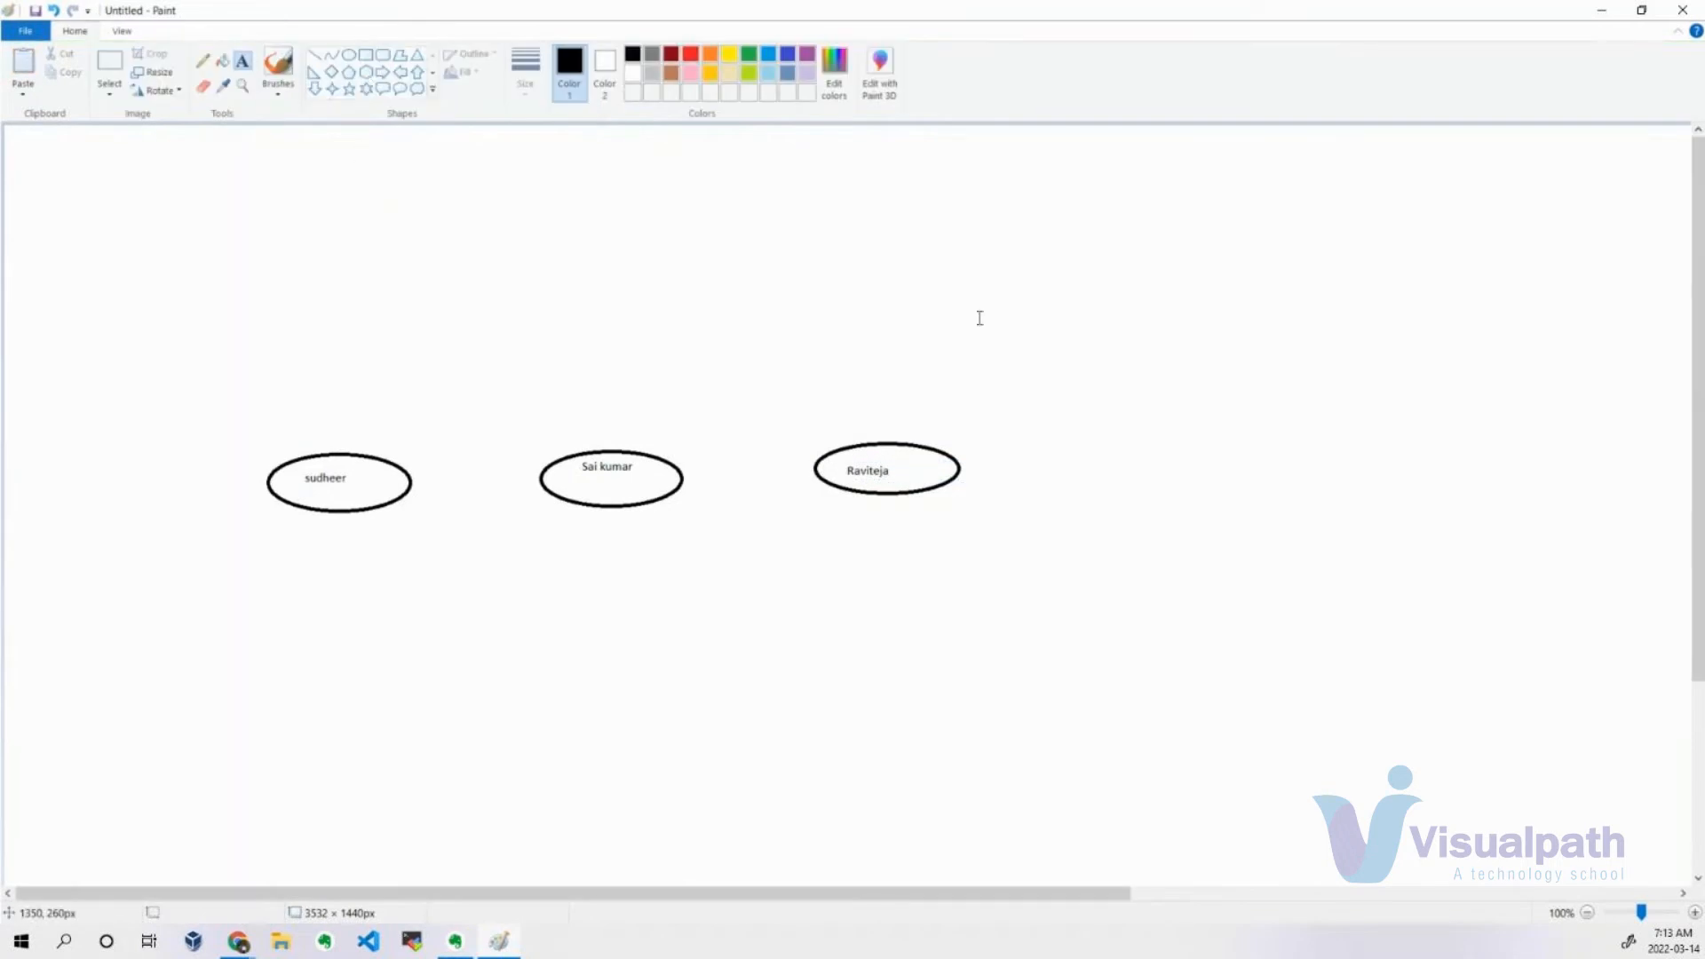
Add a fourth ellipse of about 226 × 63 px at the end of the row and write one more person's name inside.
{"action": "left_click", "coordinate": [351, 57]}
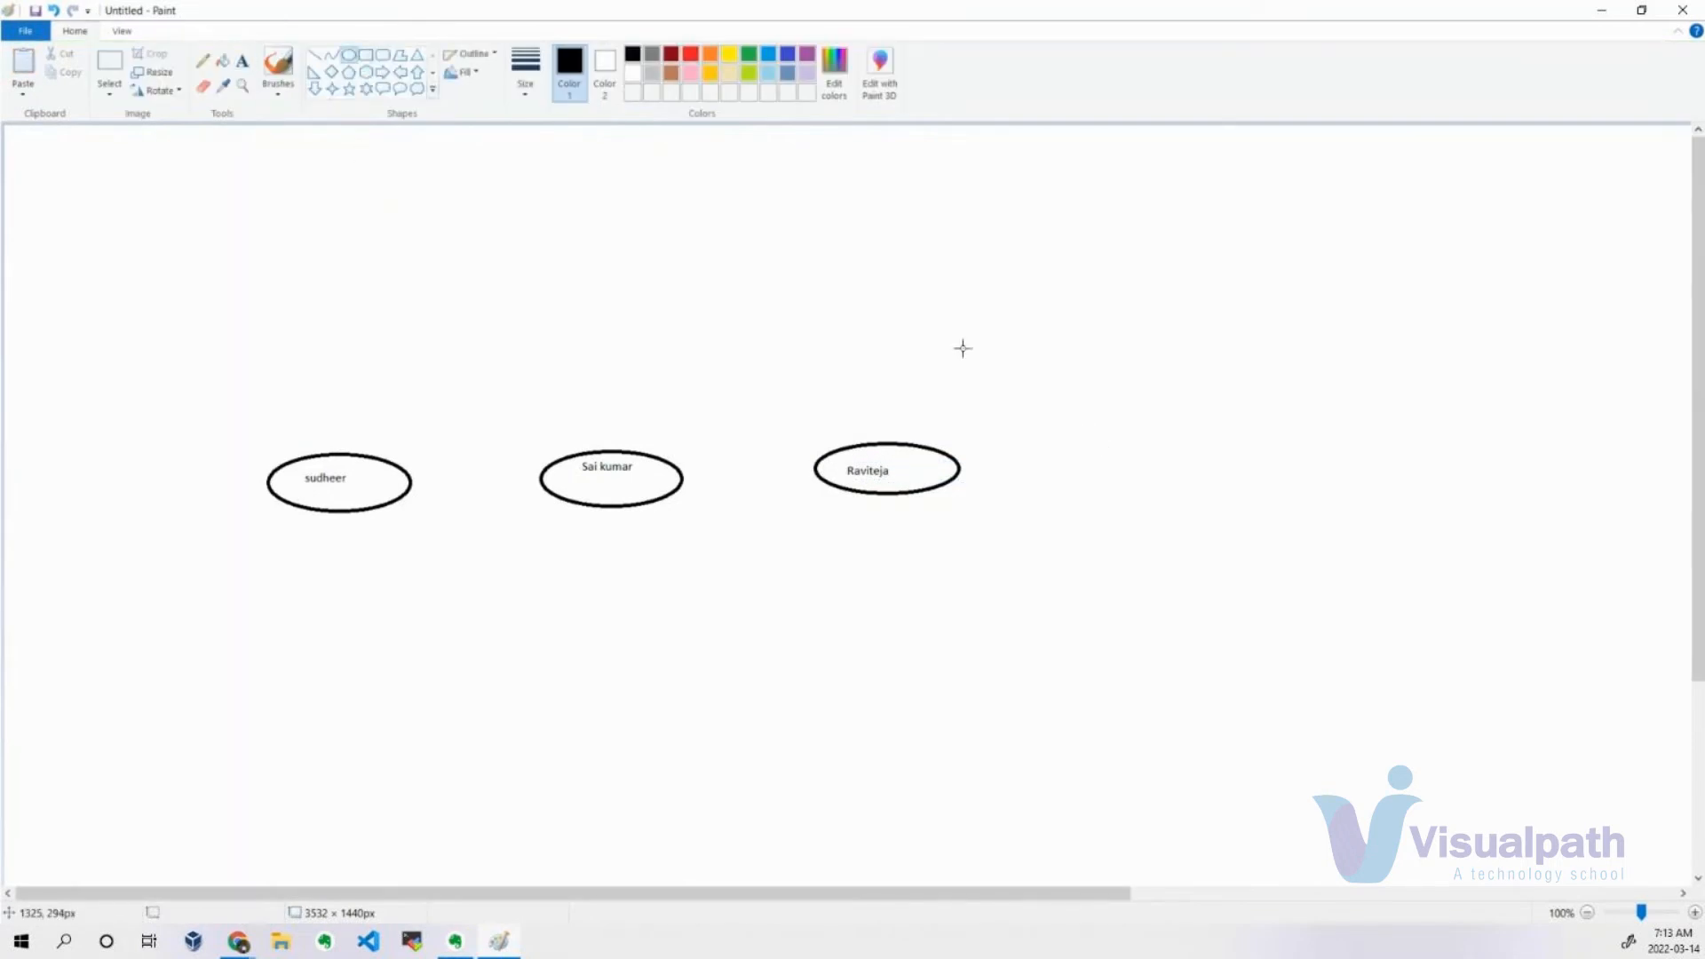
{"action": "left_click_drag", "start_coordinate": [1126, 451], "coordinate": [1289, 497]}
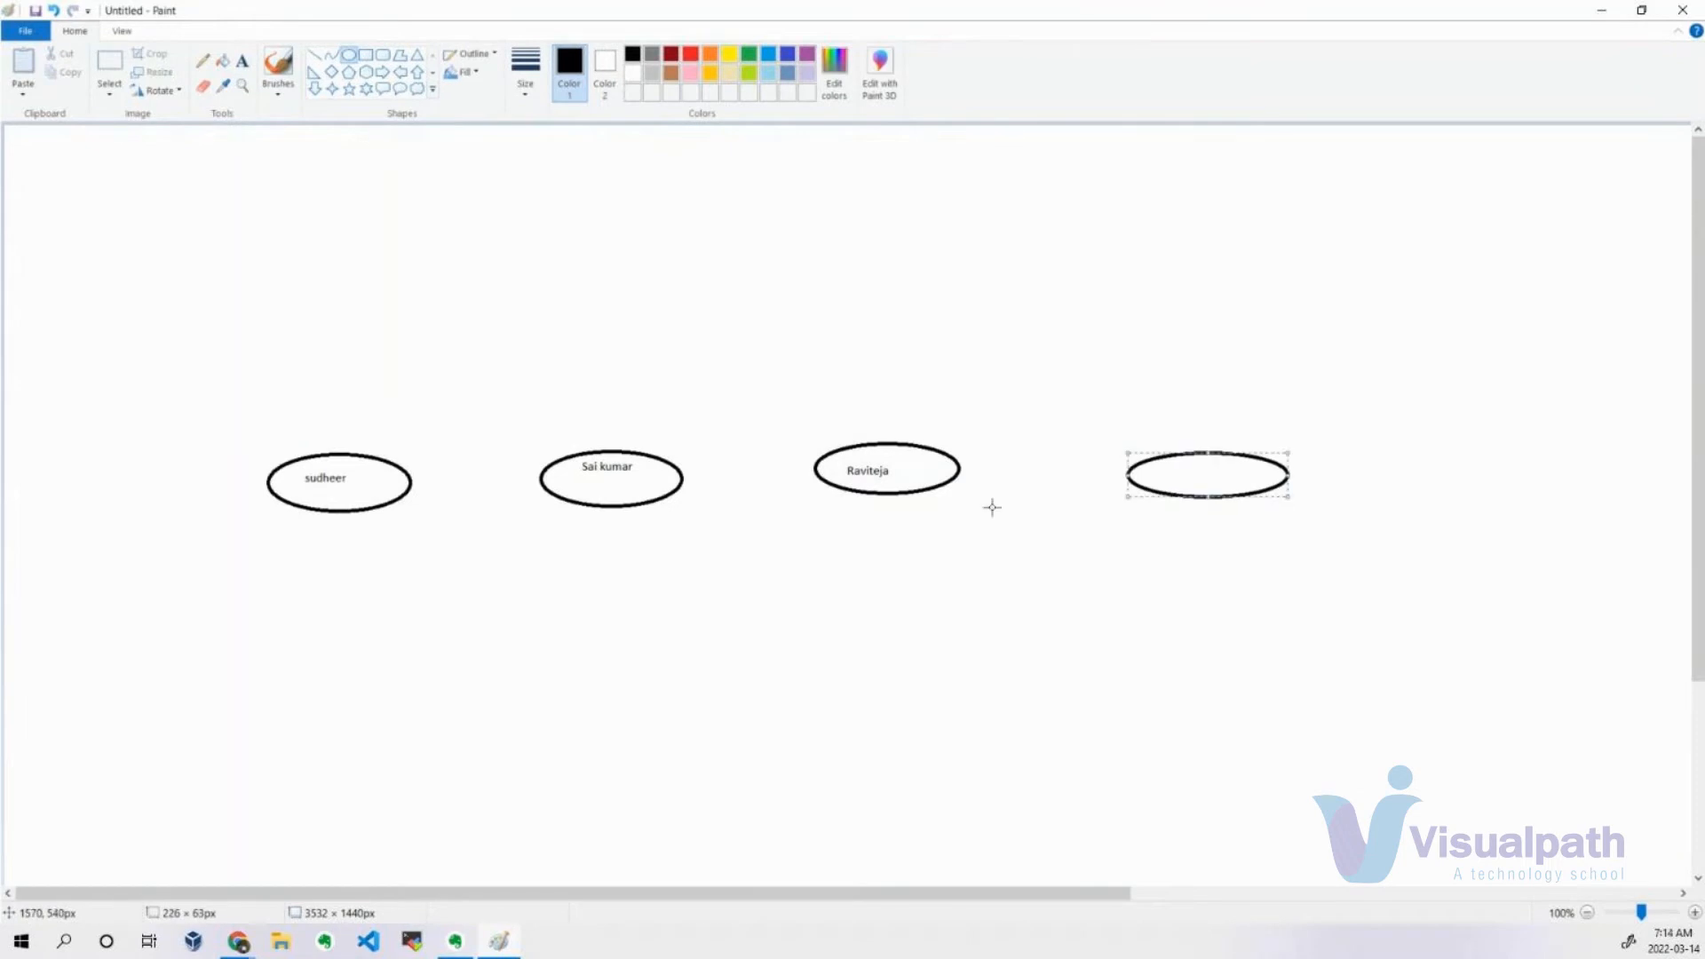
{"action": "left_click", "coordinate": [242, 60]}
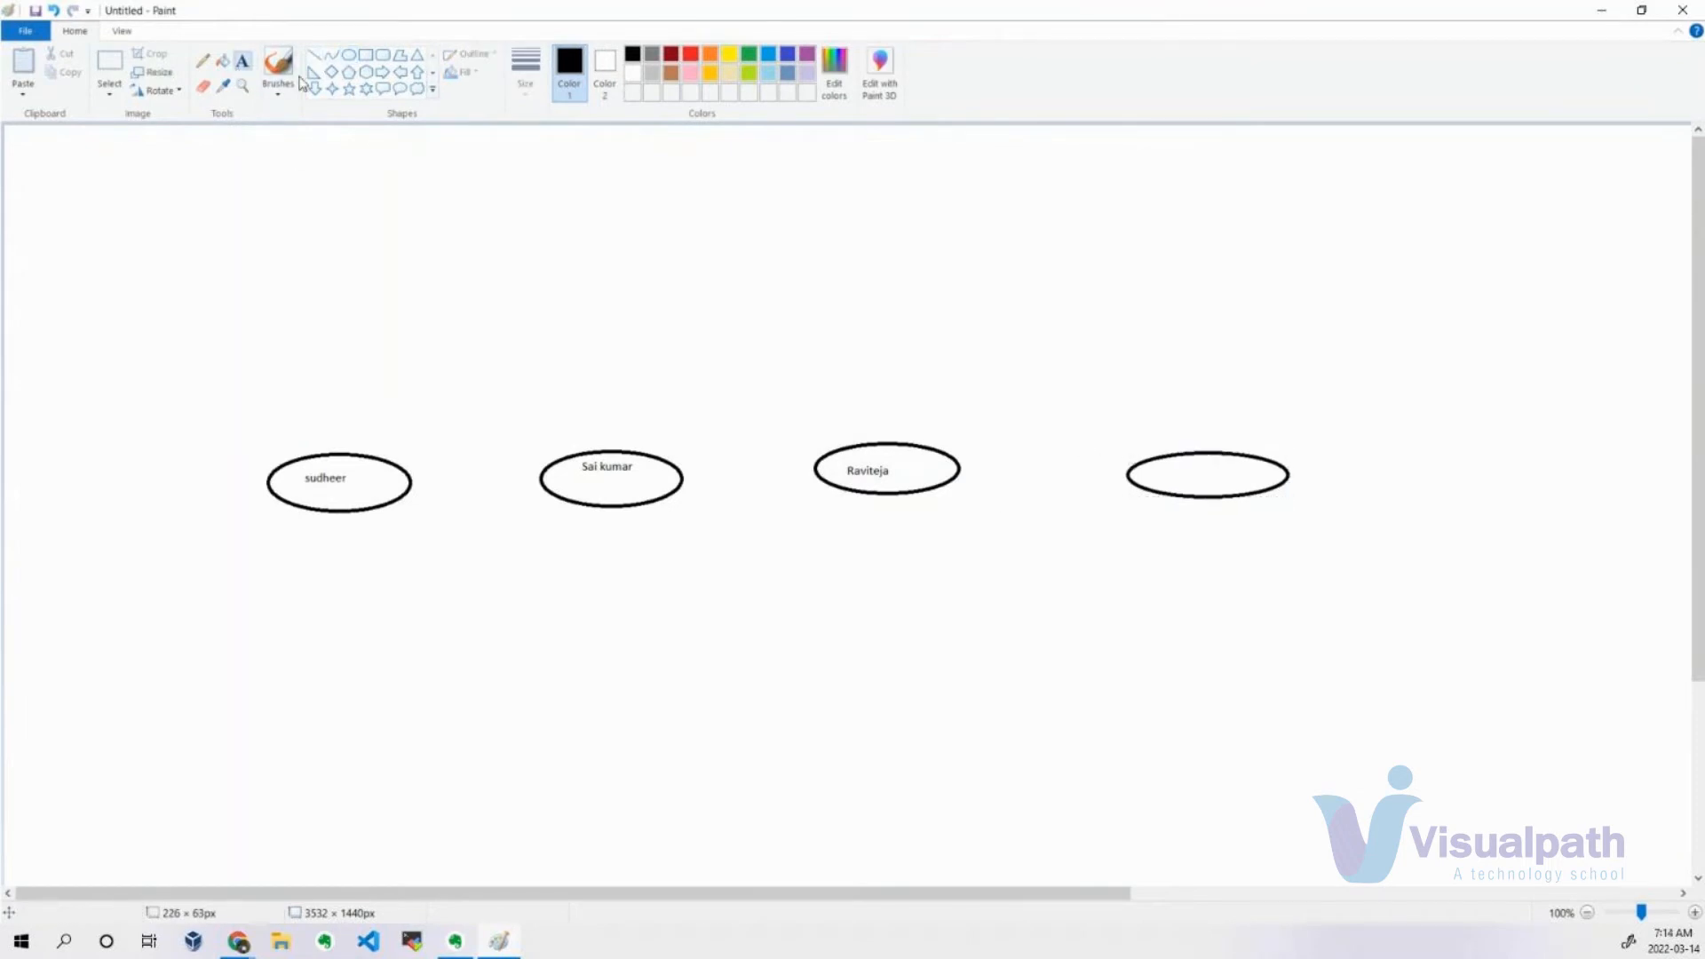
{"action": "left_click", "coordinate": [1168, 469]}
{"action": "type", "text": "Ganesh"}
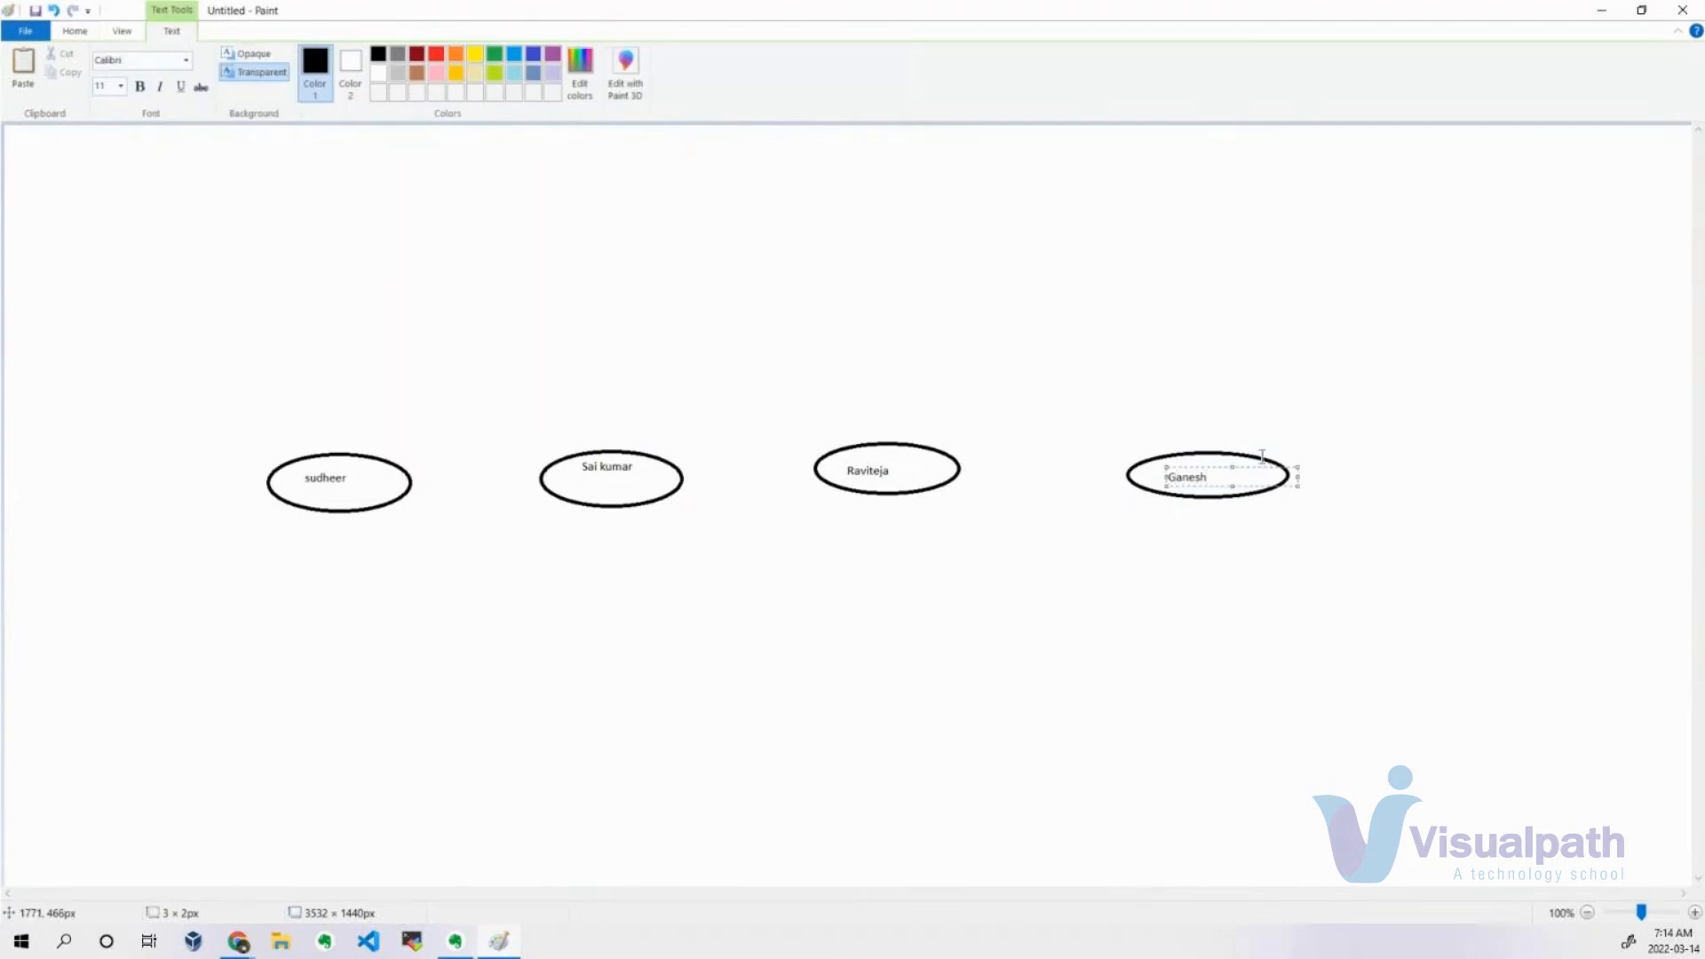
{"action": "left_click", "coordinate": [858, 390]}
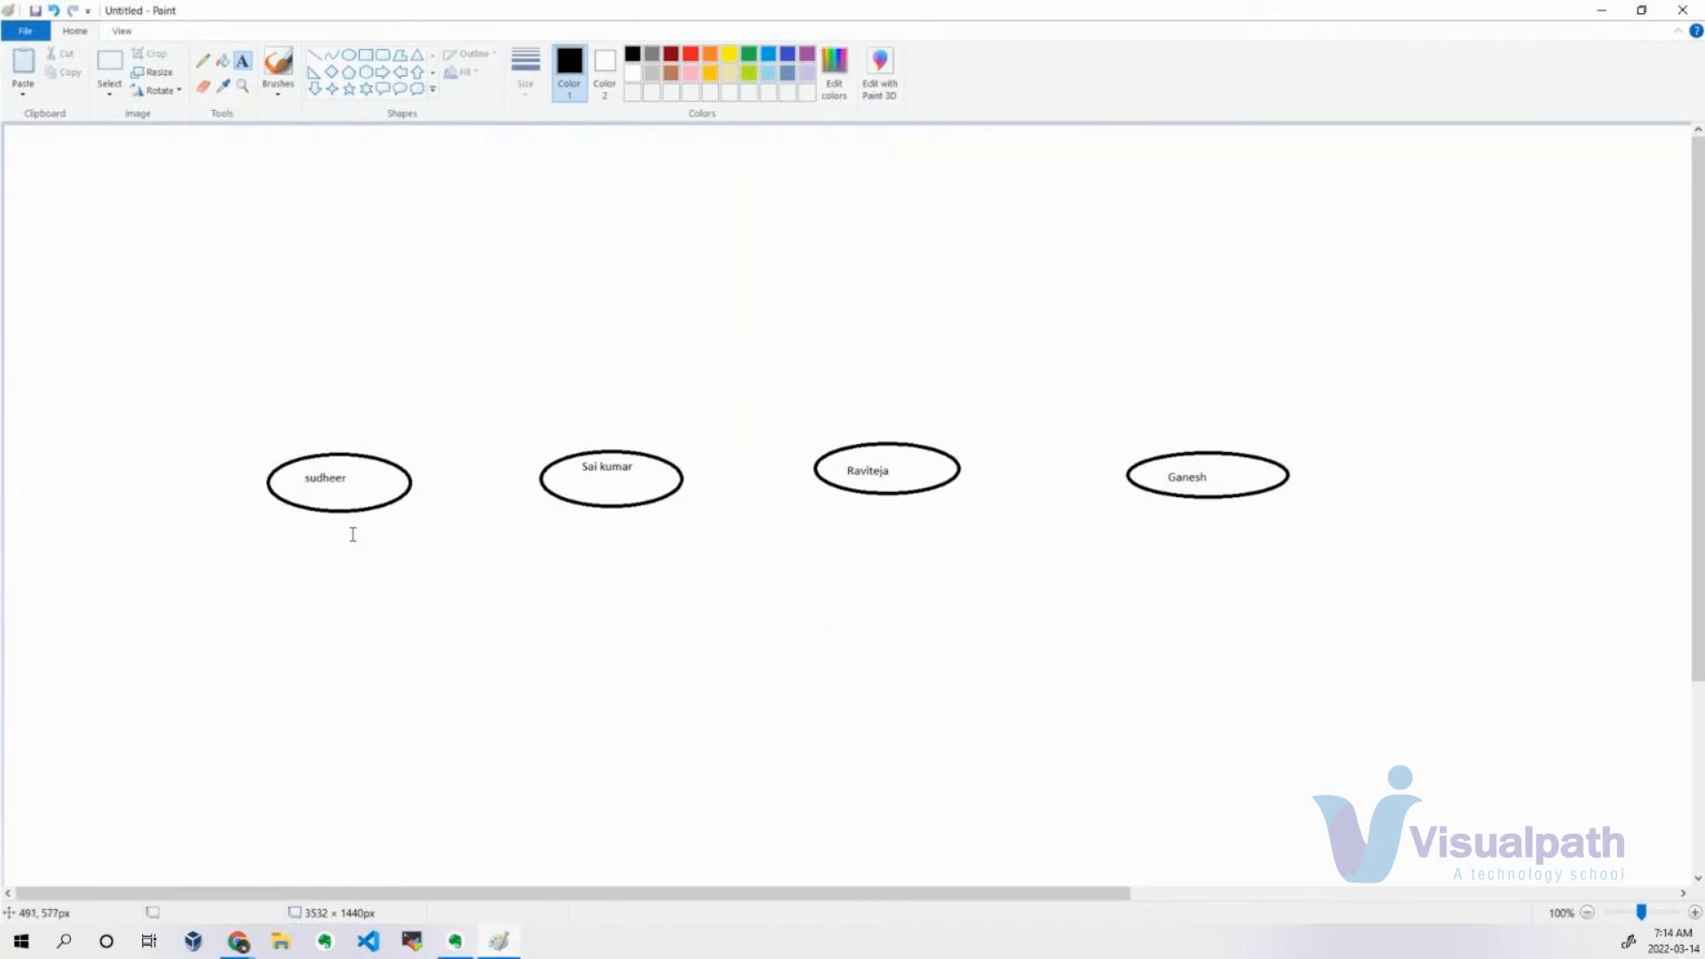
Write "Application Administrator" below the first person's ellipse and widen the text box so it fits on one line.
{"action": "left_click", "coordinate": [238, 64]}
{"action": "left_click", "coordinate": [349, 545]}
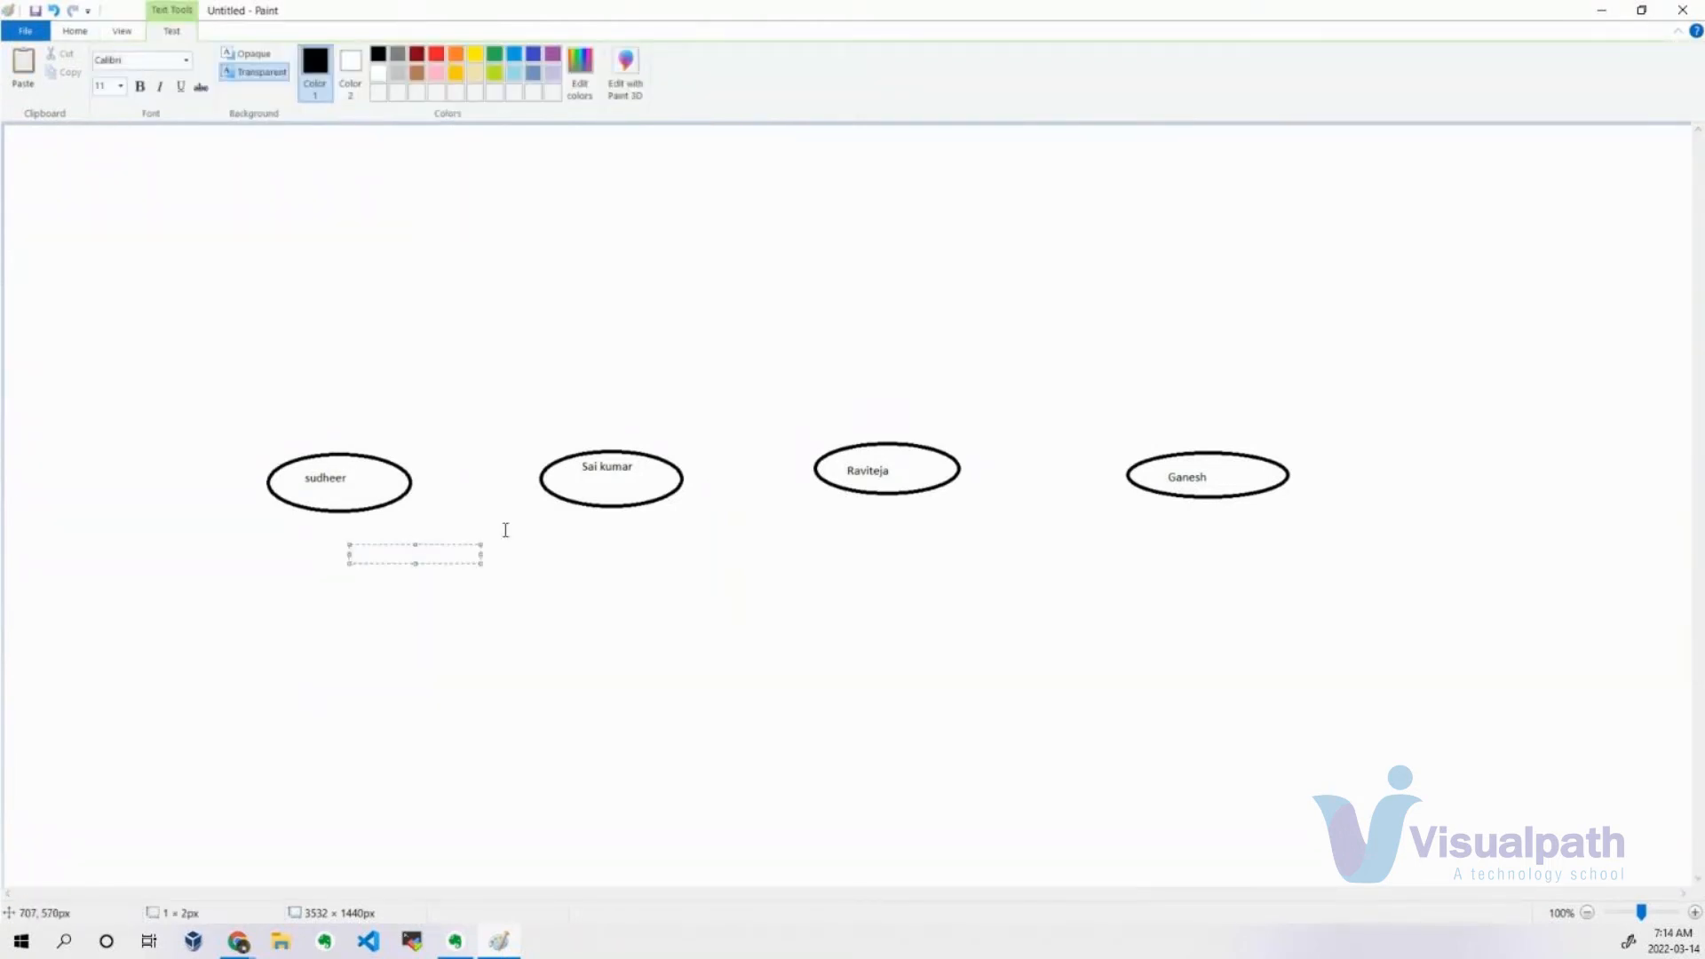
{"action": "type", "text": "Application Administrator"}
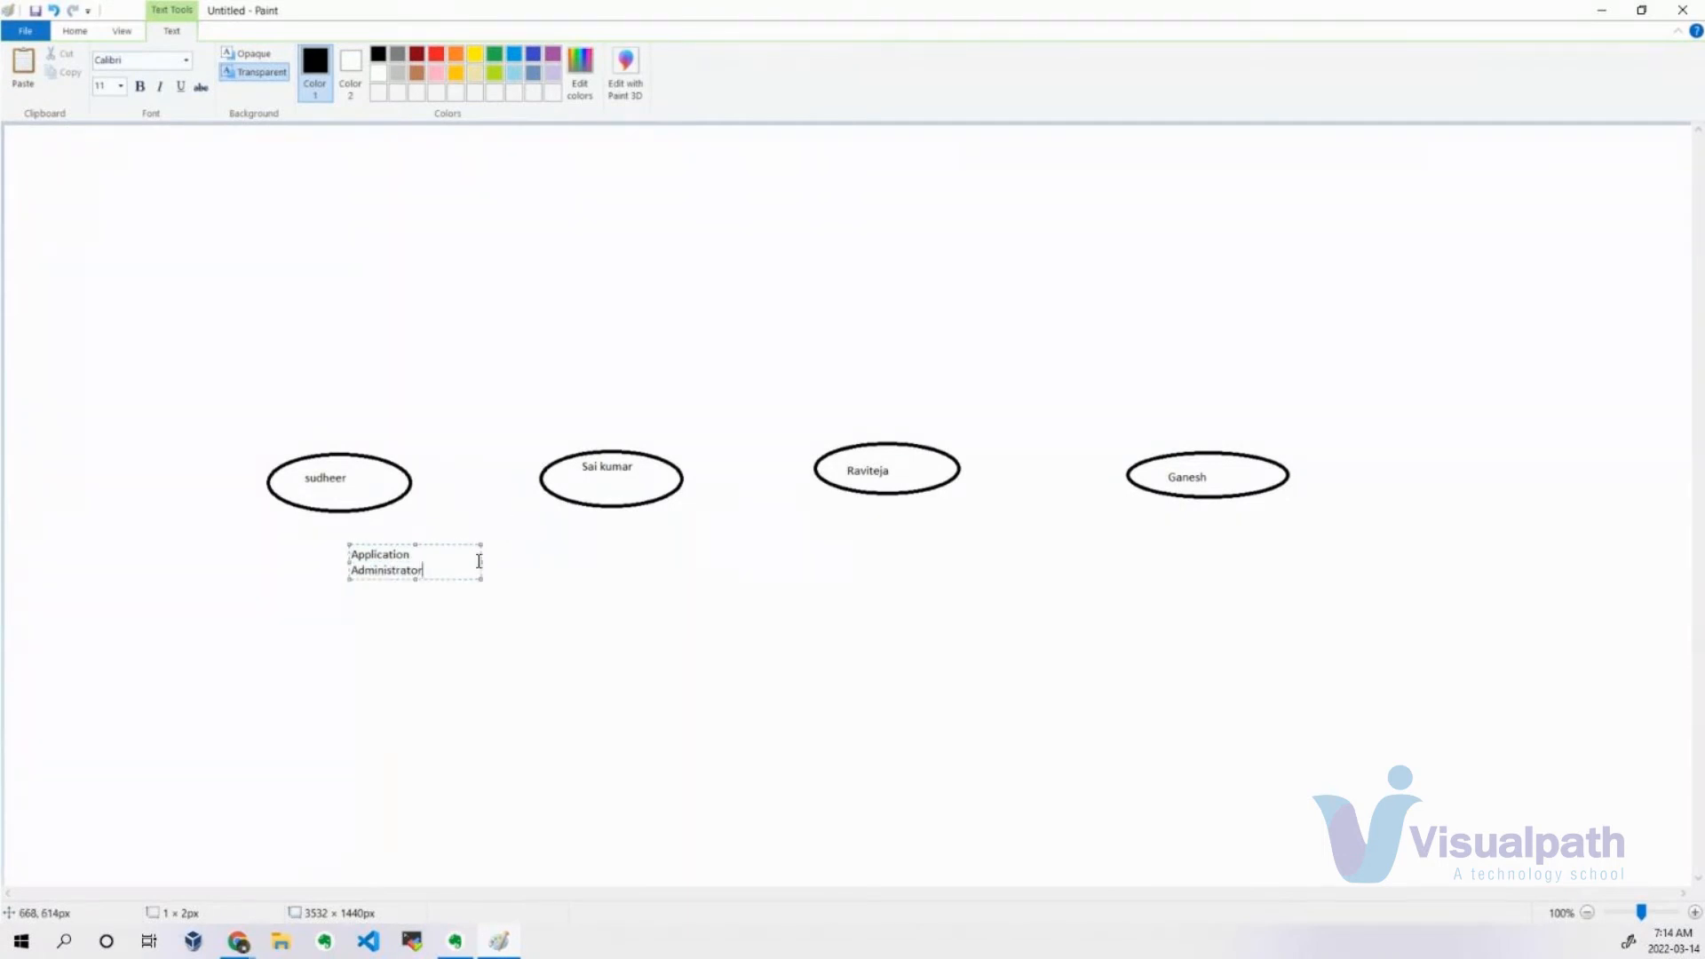
{"action": "left_click_drag", "start_coordinate": [479, 562], "coordinate": [517, 556]}
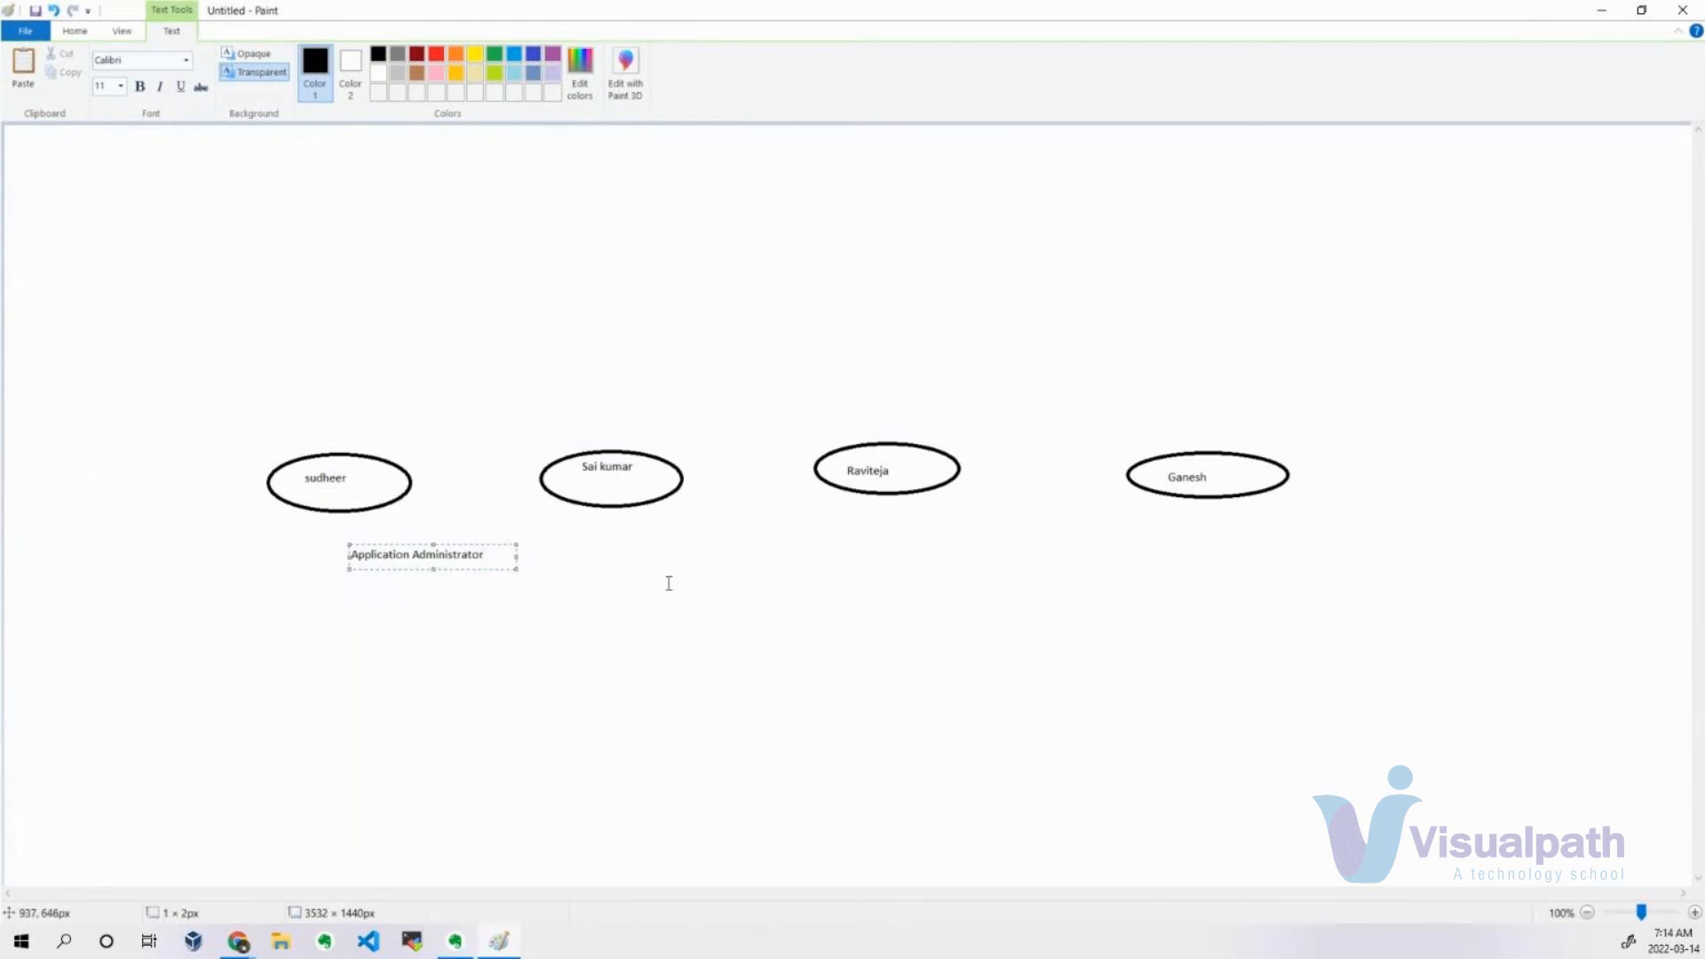
{"action": "left_click", "coordinate": [668, 584]}
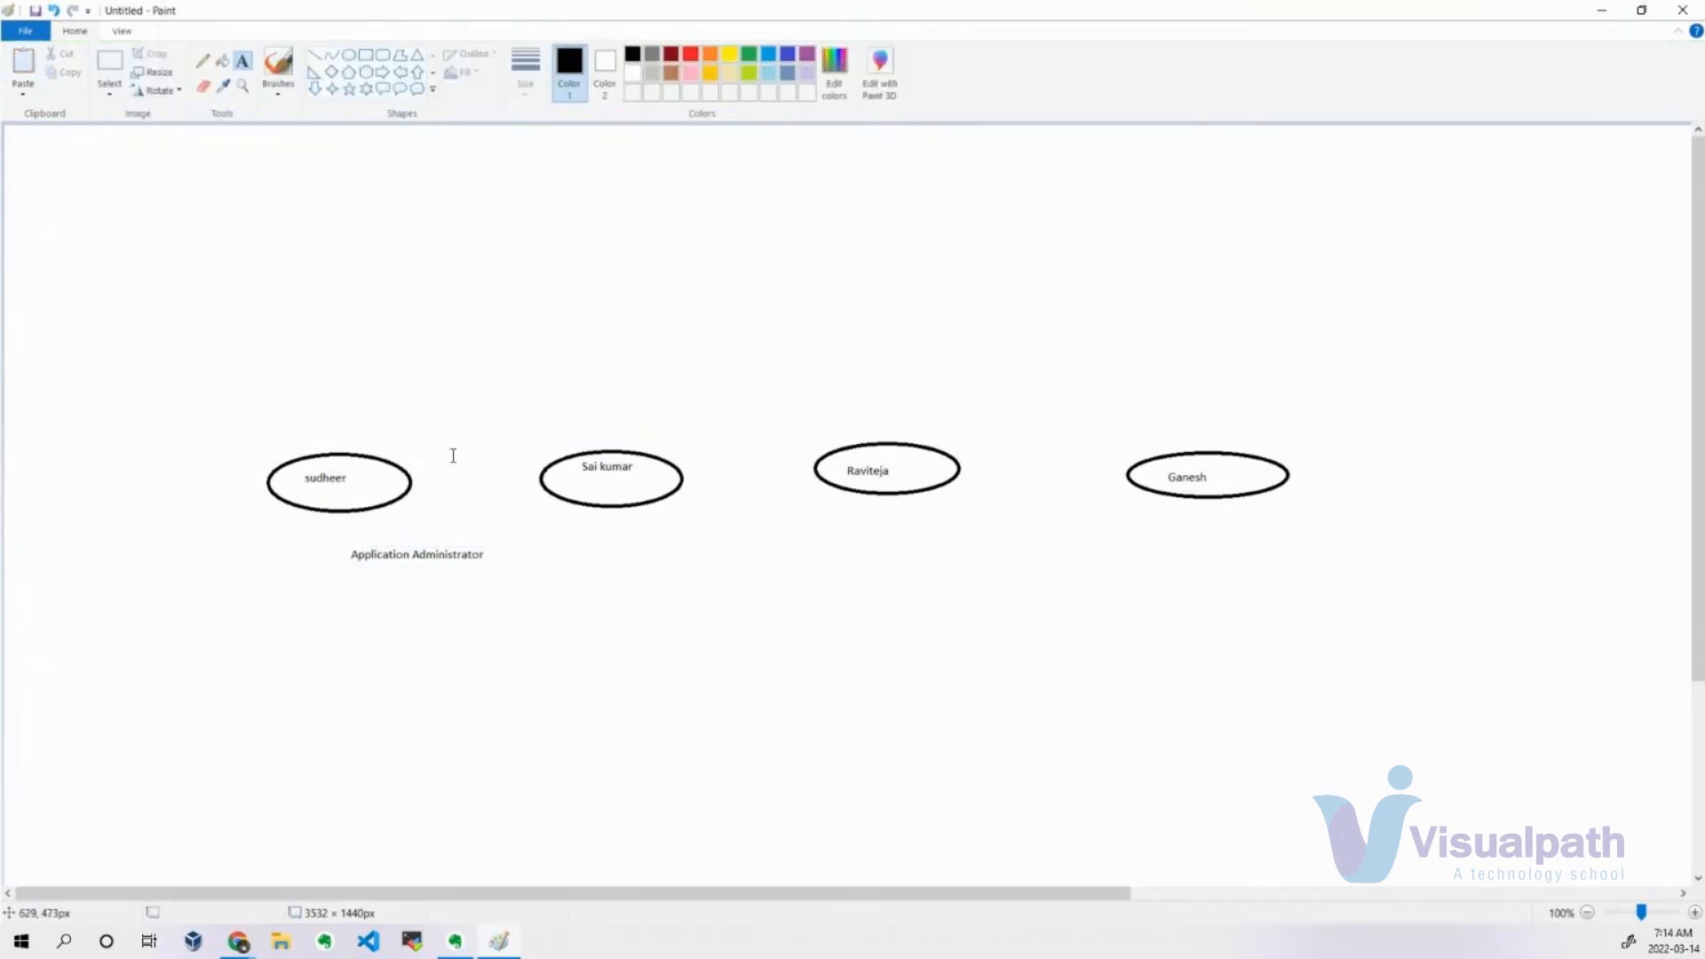
Switch to the Azure portal, filter the new user's directory roles by "application", and tick Application administrator.
{"action": "key", "text": "alt+Tab"}
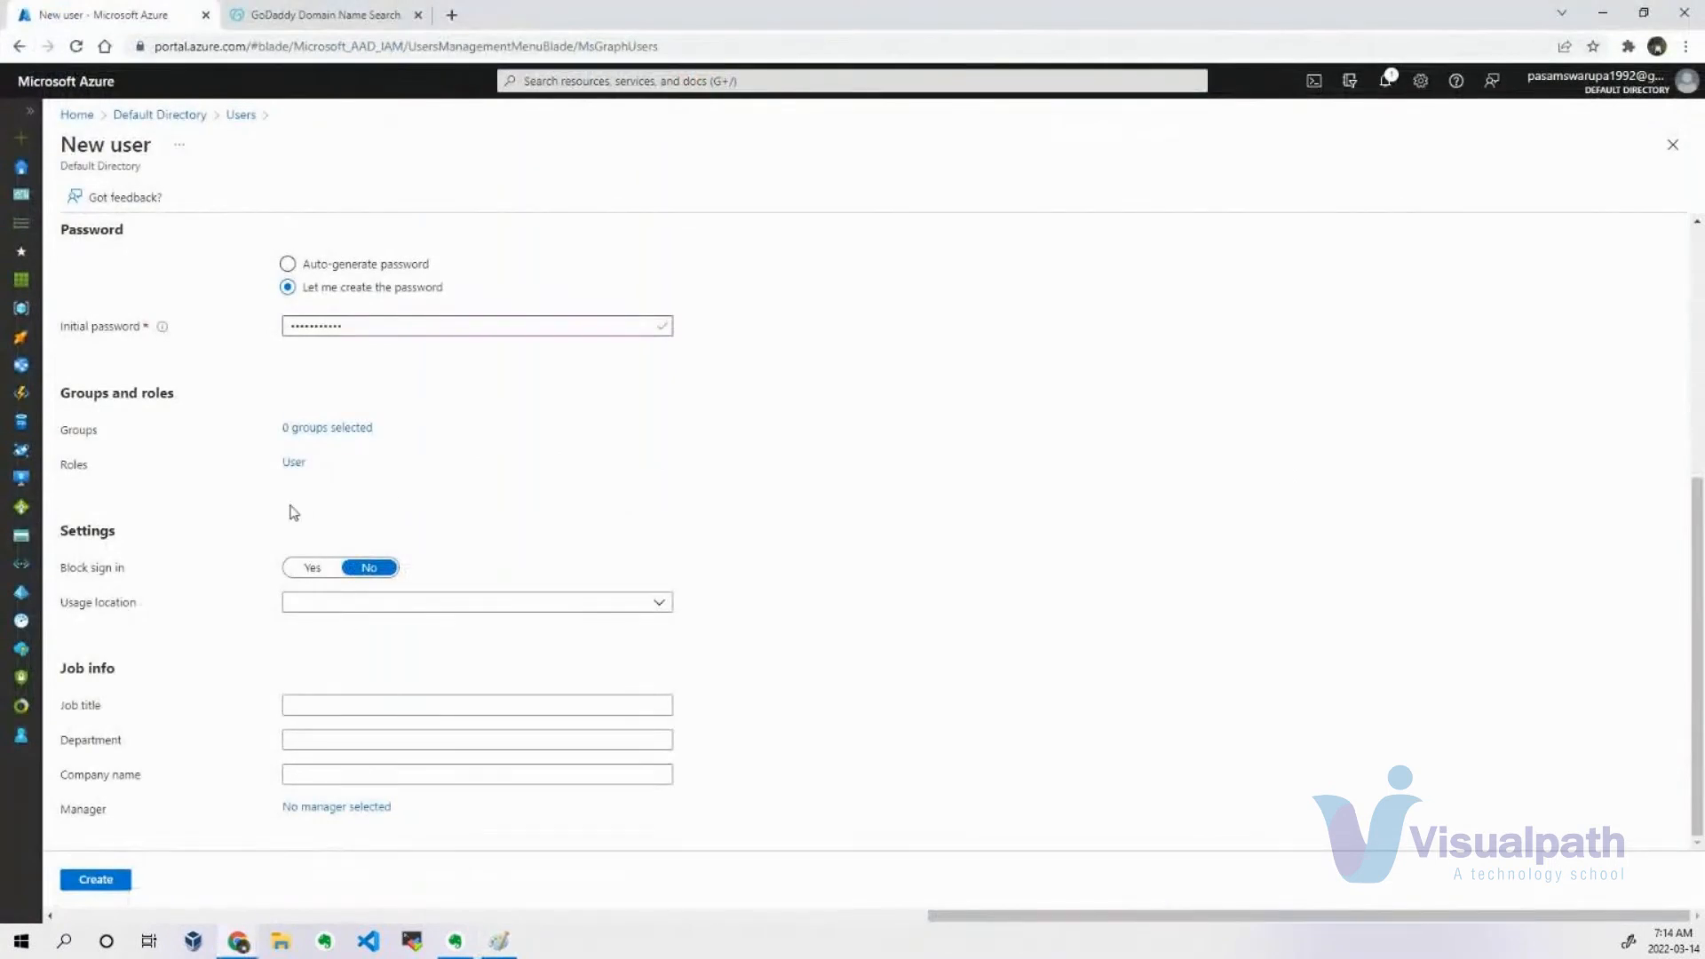
{"action": "left_click", "coordinate": [293, 462]}
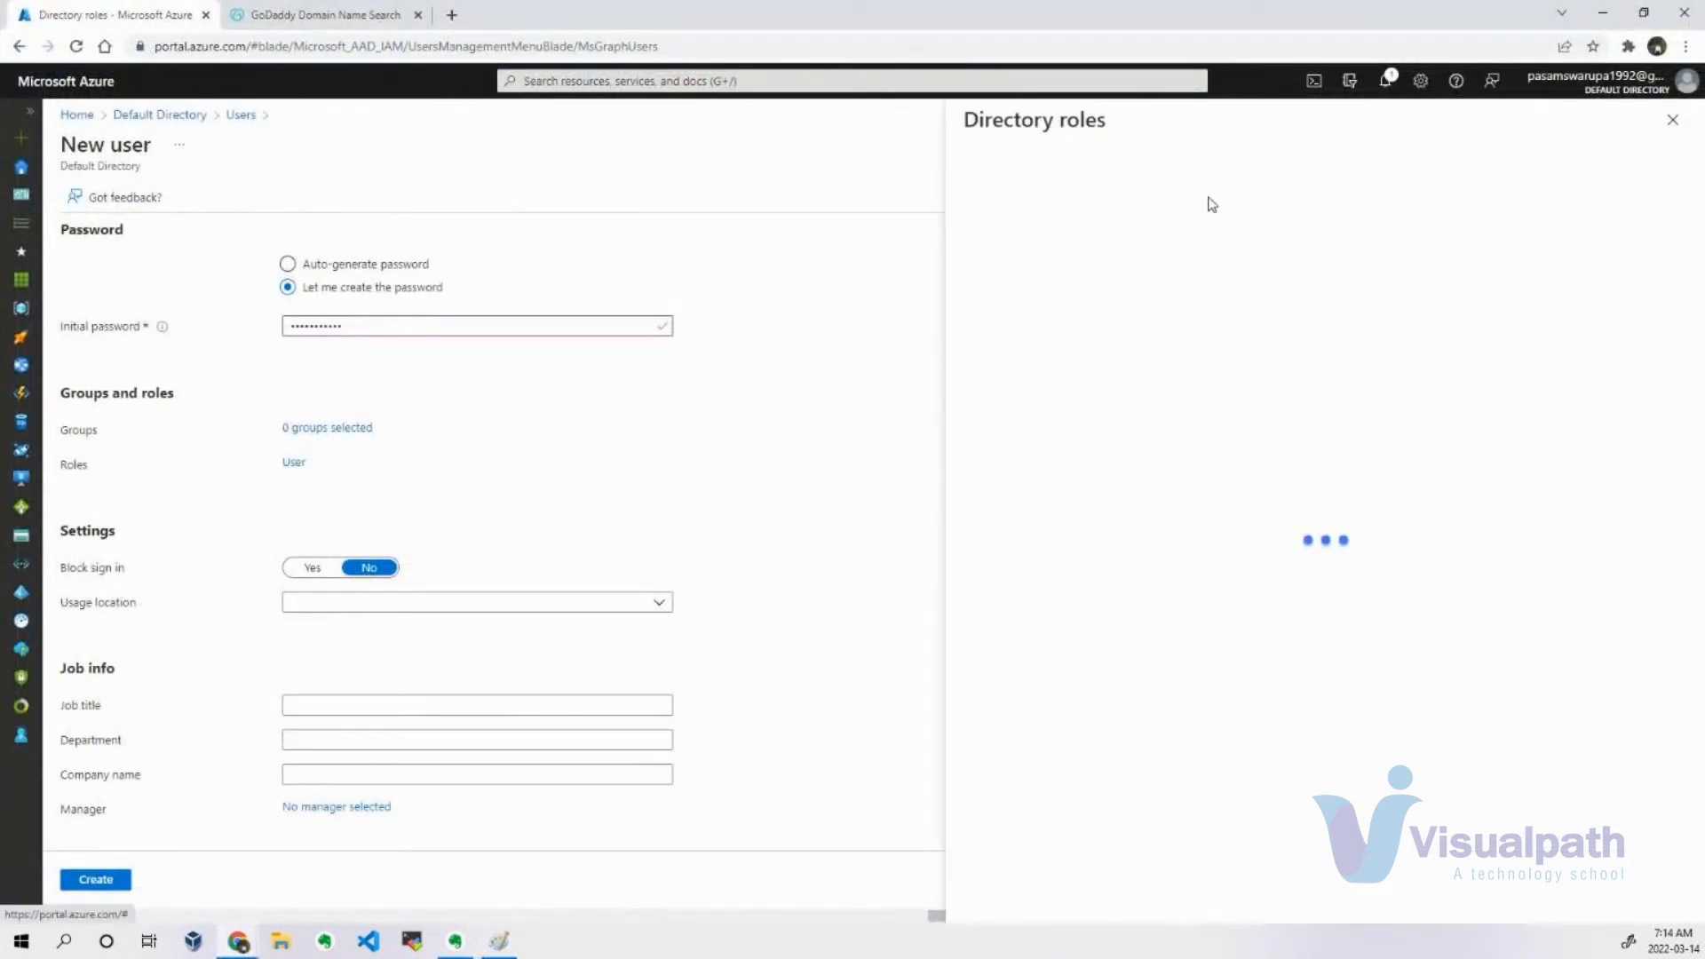
{"action": "left_click", "coordinate": [1049, 298]}
{"action": "type", "text": "applicat"}
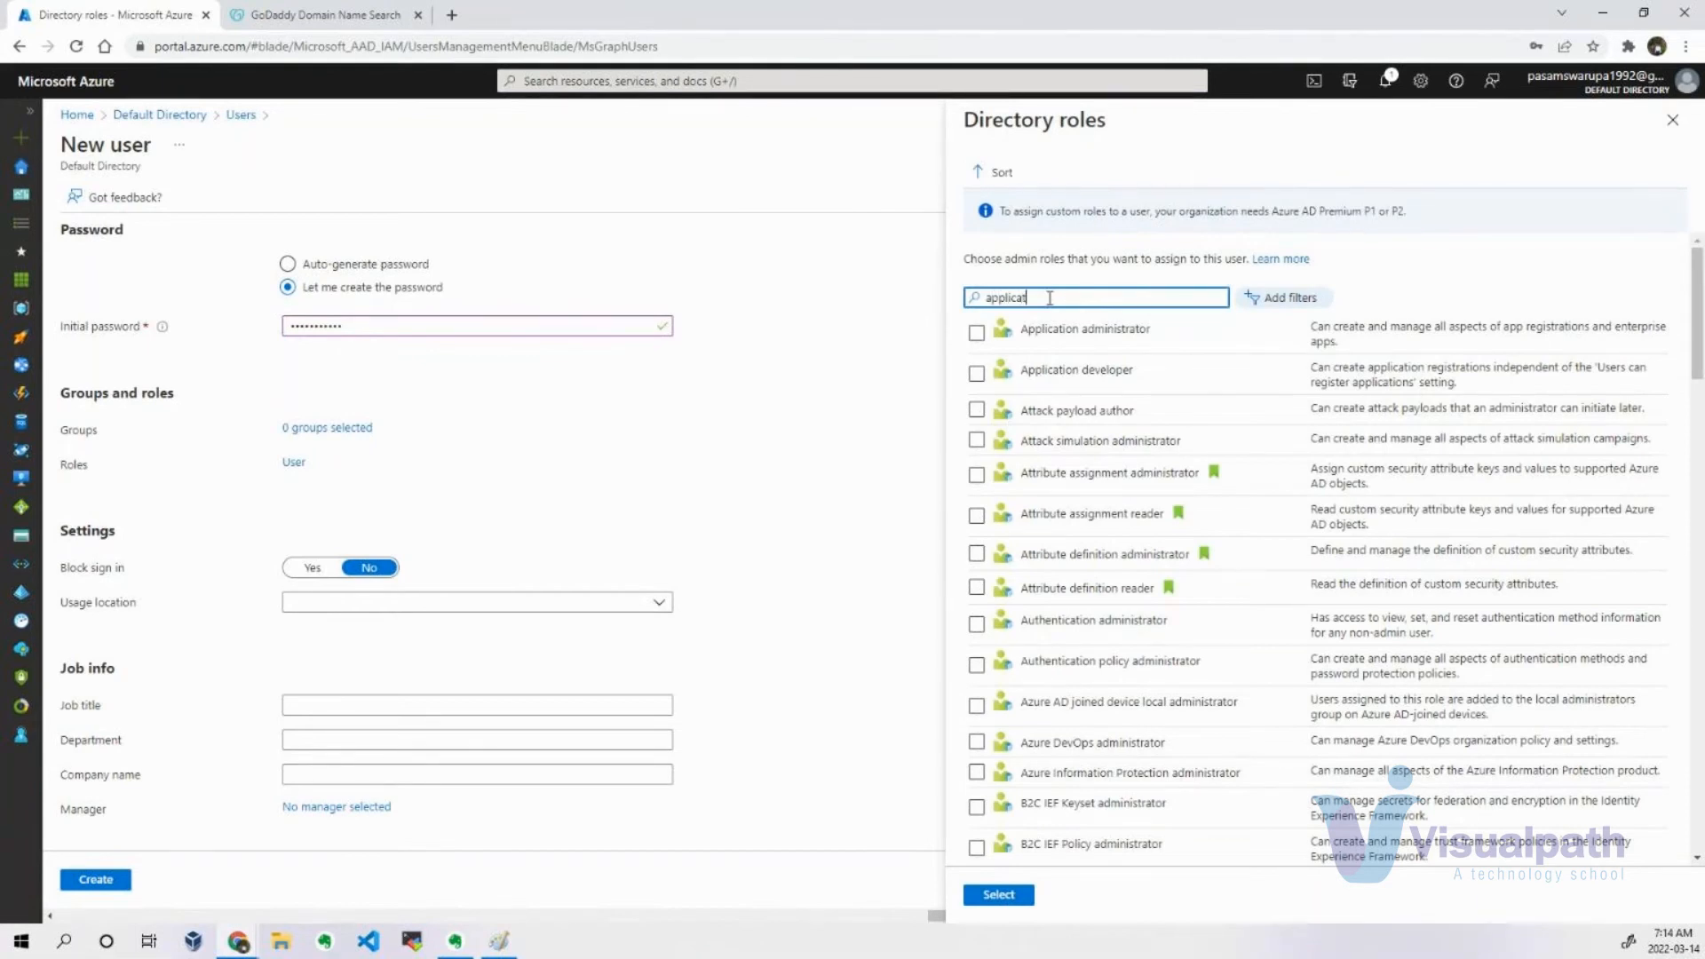
{"action": "type", "text": "ion"}
{"action": "left_click", "coordinate": [976, 334]}
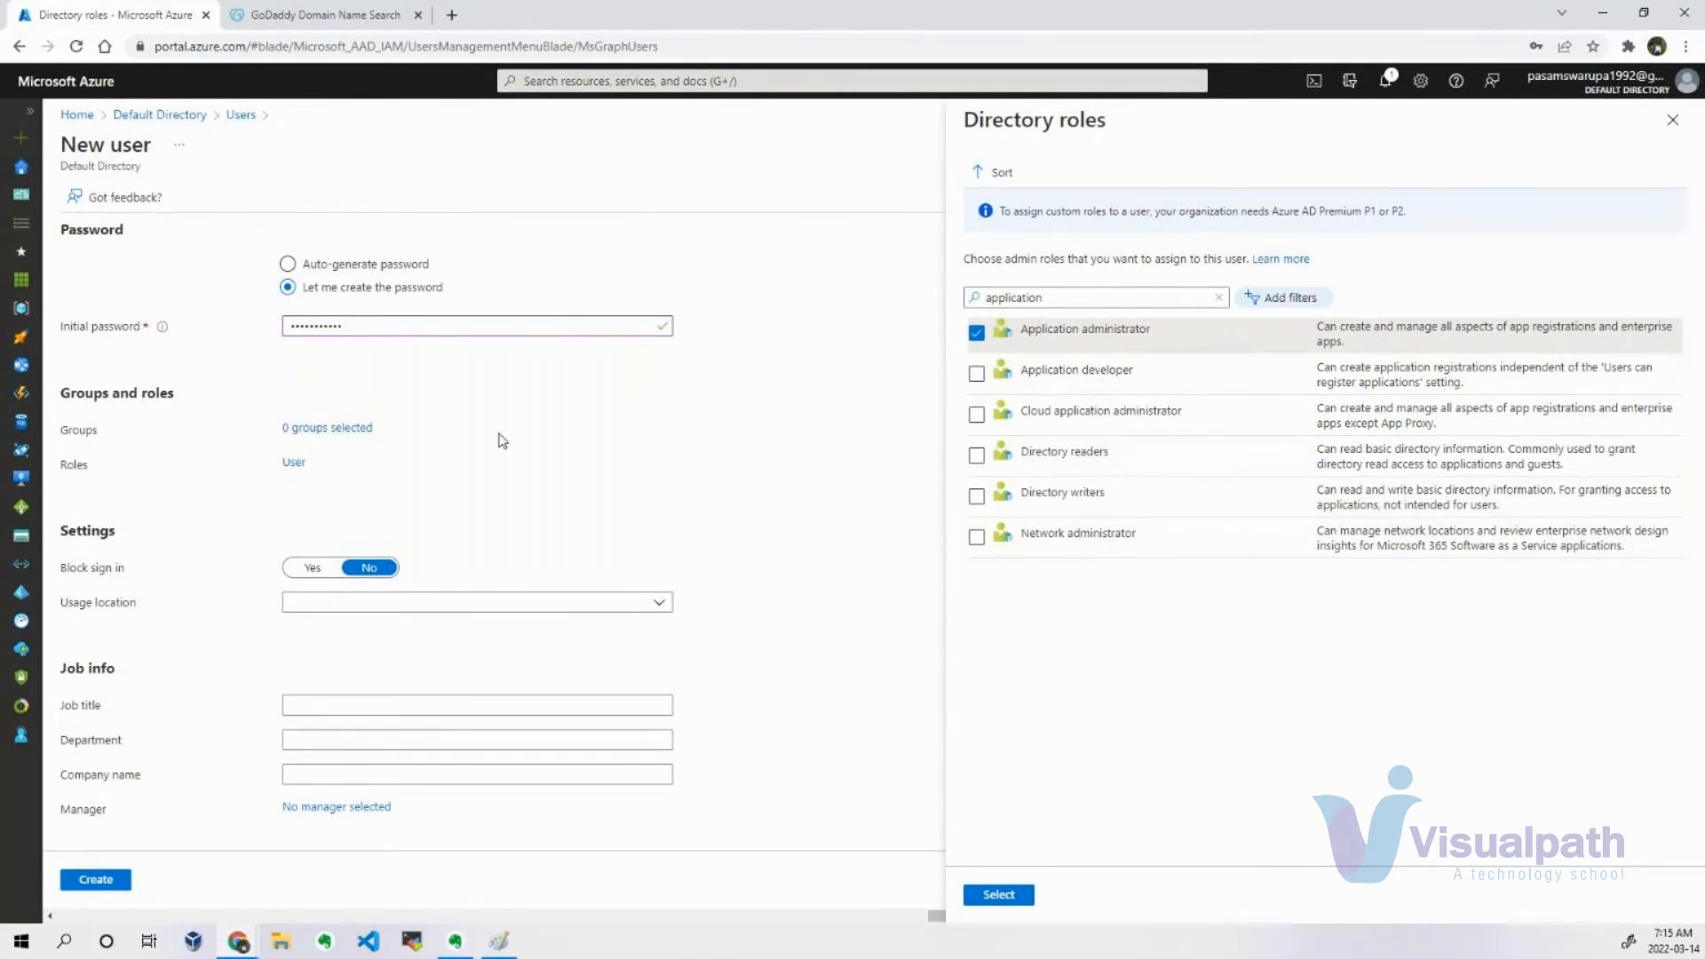
Switch to Paint and draw a rounded rectangle of about 213 × 95 px centred above the row of ellipses.
{"action": "key", "text": "alt+Tab"}
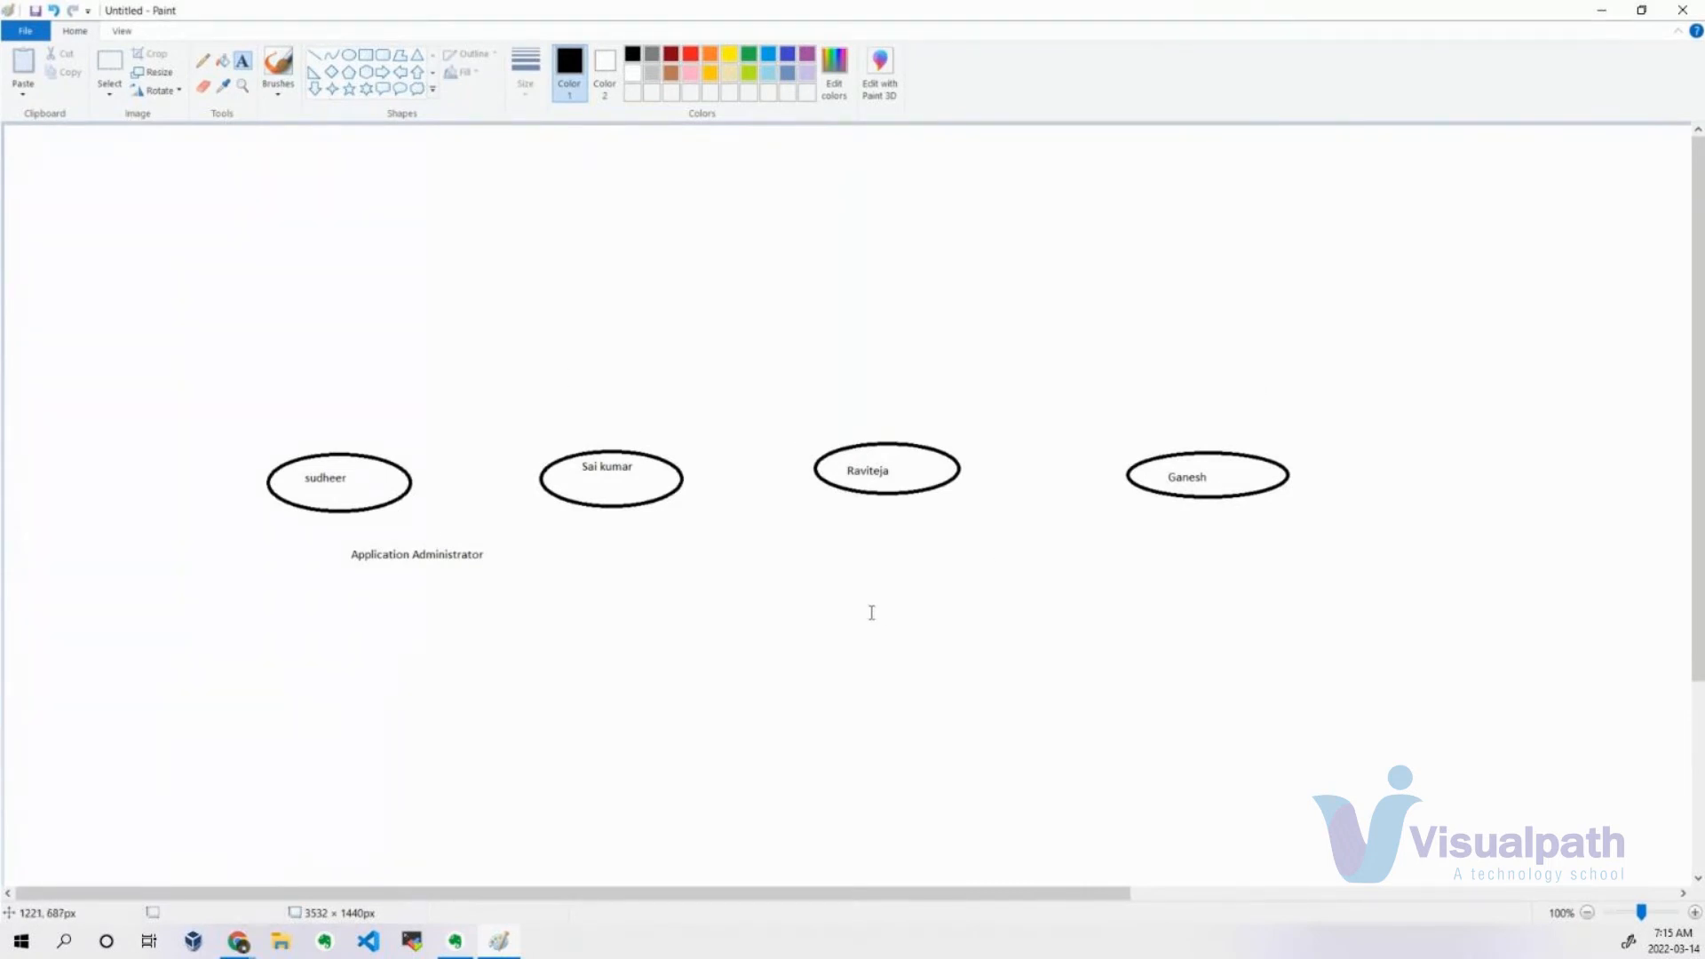
{"action": "left_click", "coordinate": [315, 55]}
{"action": "left_click", "coordinate": [383, 55]}
{"action": "left_click_drag", "start_coordinate": [700, 206], "coordinate": [852, 275]}
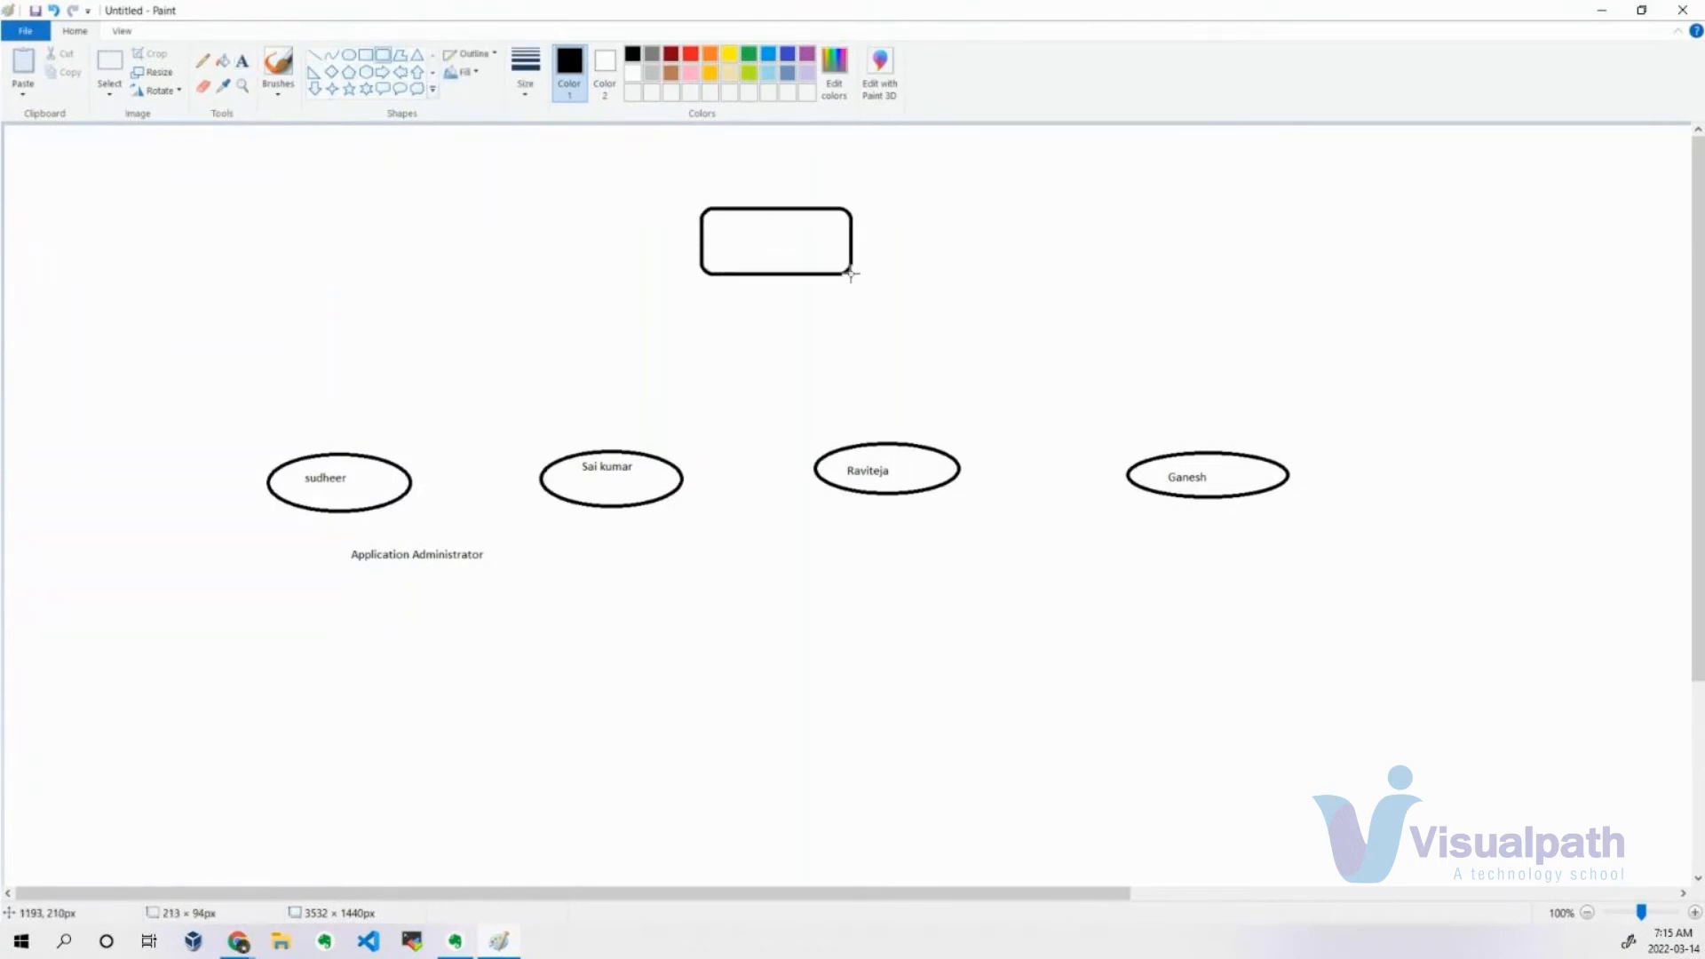
Connect the rounded rectangle to each of the four ellipses with straight lines.
{"action": "left_click", "coordinate": [314, 55]}
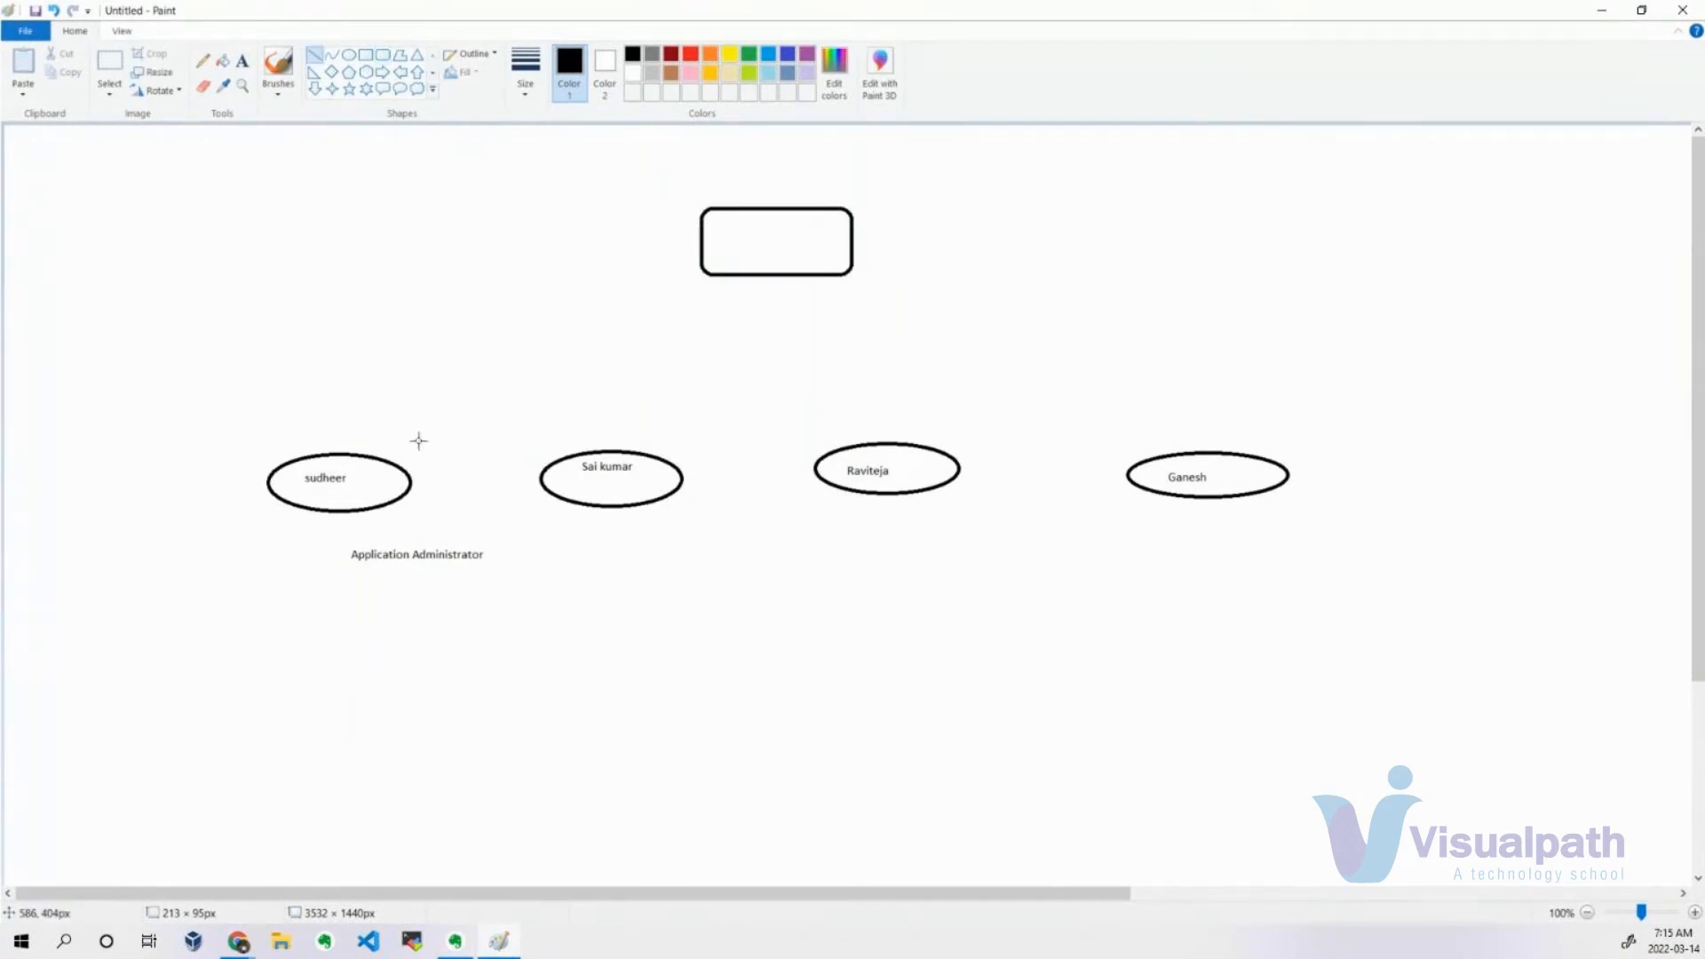
{"action": "mouse_move", "coordinate": [373, 456]}
{"action": "left_mouse_down"}
{"action": "mouse_move", "coordinate": [578, 386]}
{"action": "mouse_move", "coordinate": [722, 277]}
{"action": "left_mouse_up"}
{"action": "mouse_move", "coordinate": [647, 455]}
{"action": "left_mouse_down"}
{"action": "mouse_move", "coordinate": [742, 275]}
{"action": "mouse_move", "coordinate": [864, 442]}
{"action": "left_mouse_up"}
{"action": "mouse_move", "coordinate": [833, 277]}
{"action": "left_mouse_down"}
{"action": "mouse_move", "coordinate": [1065, 361]}
{"action": "mouse_move", "coordinate": [1197, 455]}
{"action": "left_mouse_up"}
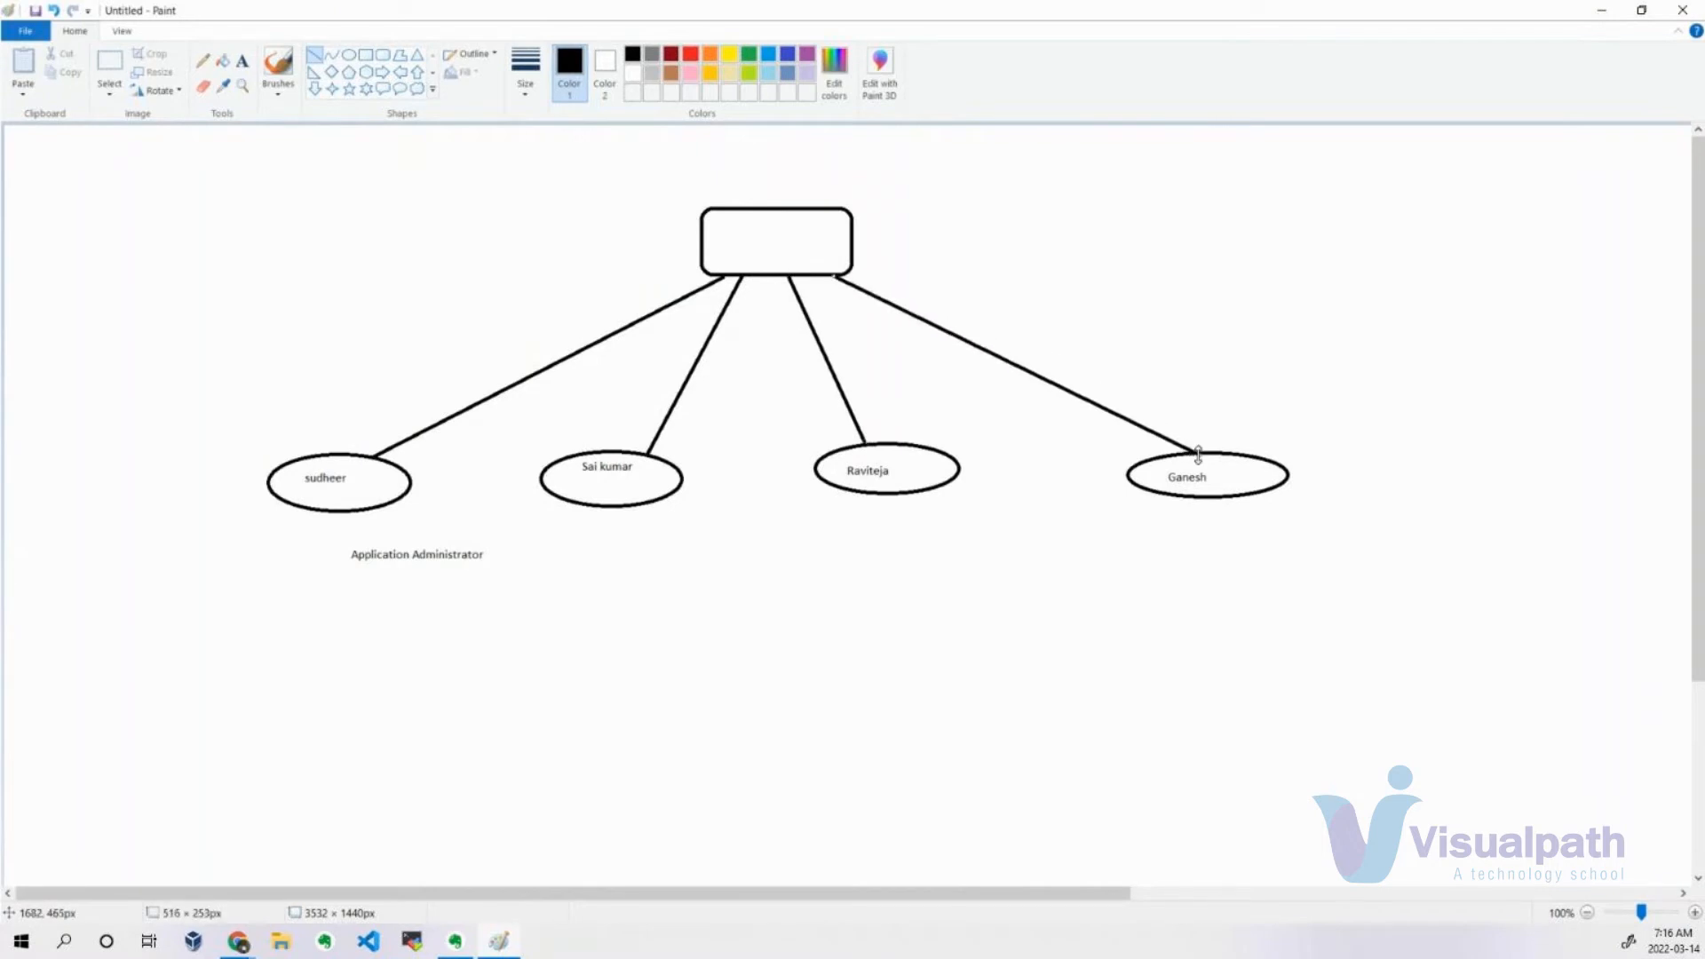
Label the rounded rectangle "App Admins" and move the text towards its centre.
{"action": "left_click", "coordinate": [243, 60]}
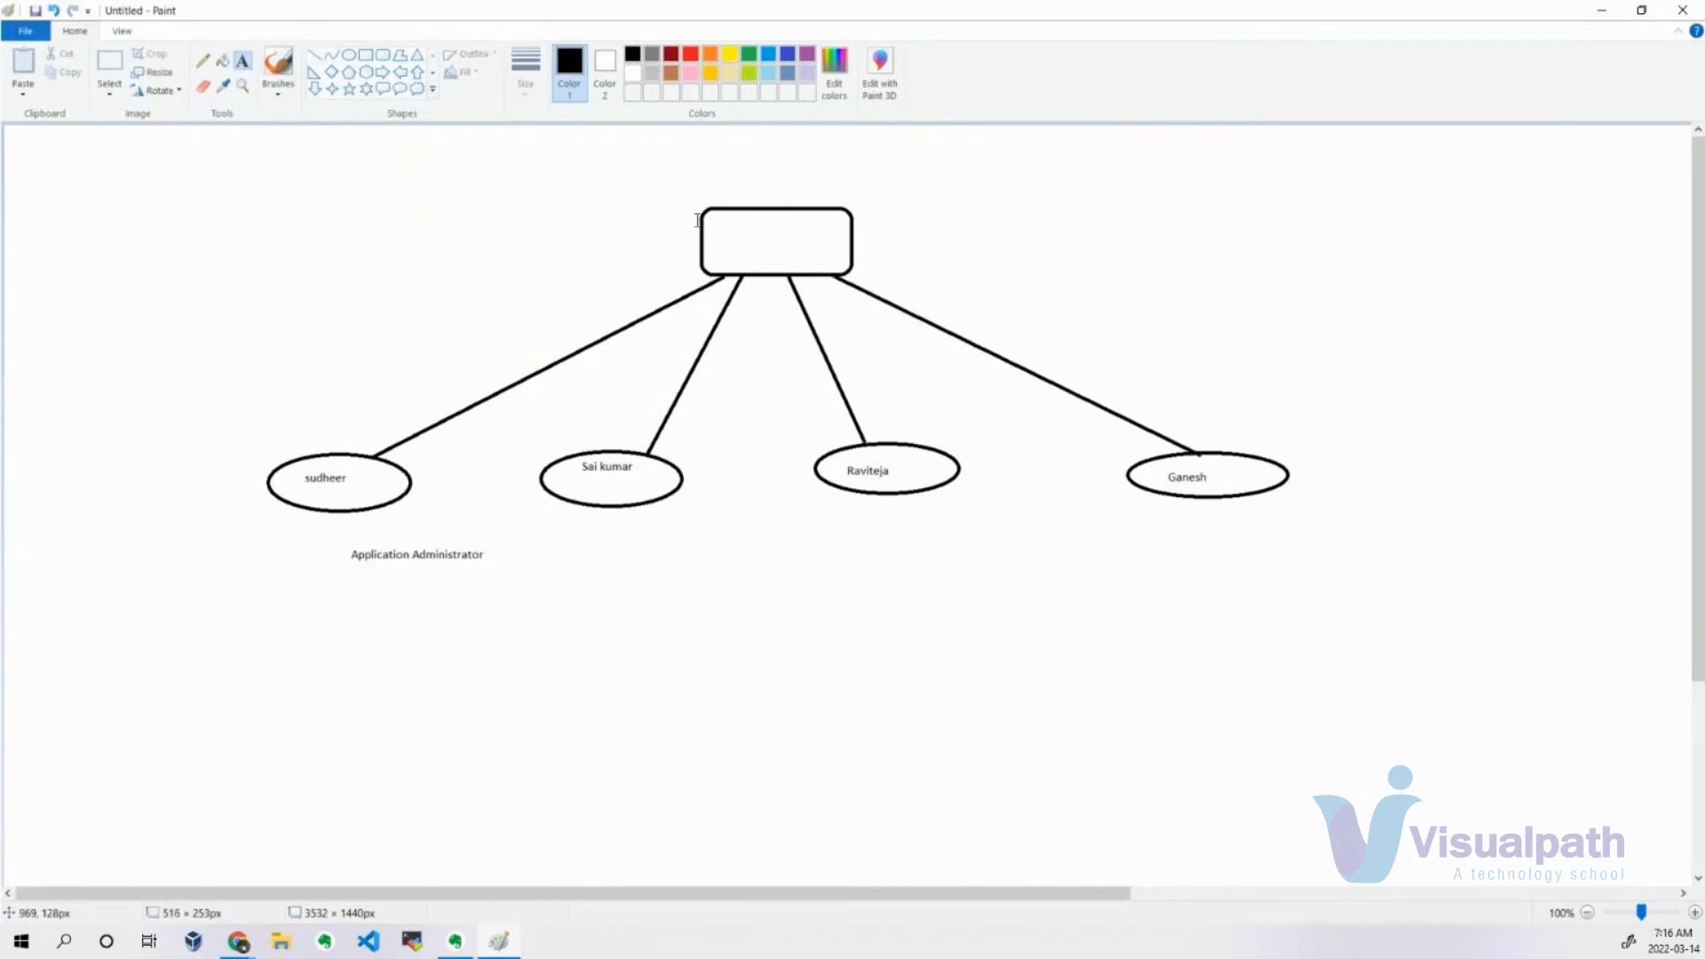
{"action": "left_click", "coordinate": [726, 237]}
{"action": "left_click", "coordinate": [715, 239]}
{"action": "left_click", "coordinate": [715, 239]}
{"action": "type", "text": "App Admins"}
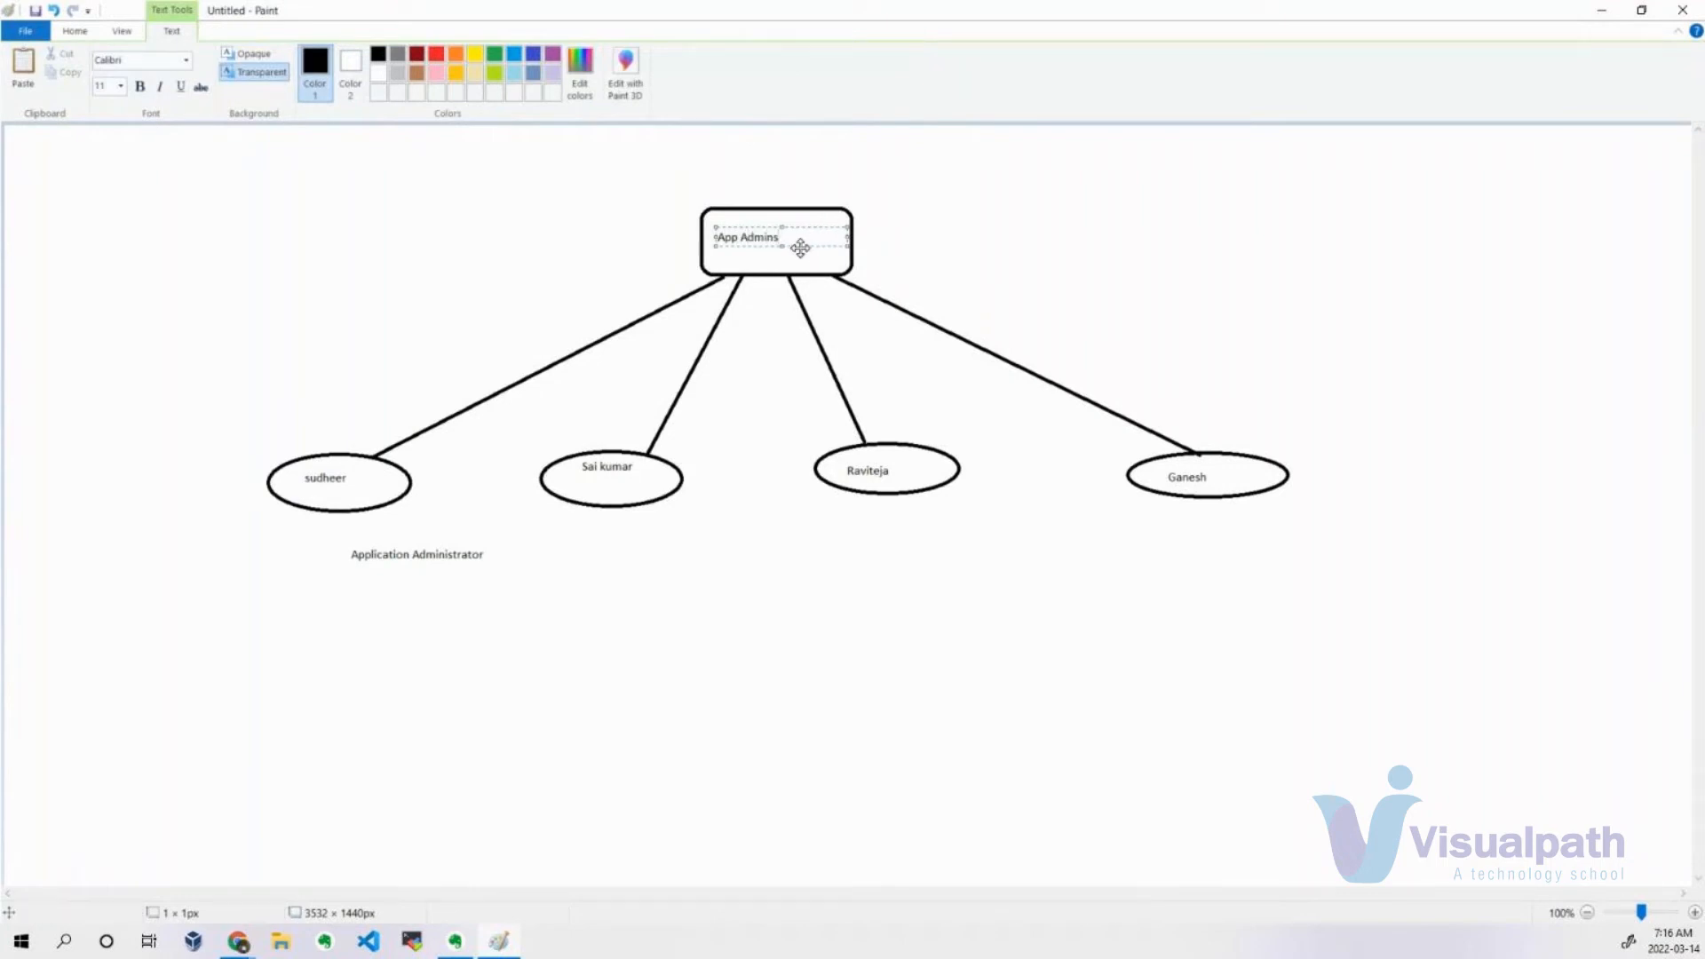
{"action": "left_click_drag", "start_coordinate": [799, 245], "coordinate": [818, 251]}
{"action": "left_click", "coordinate": [985, 220]}
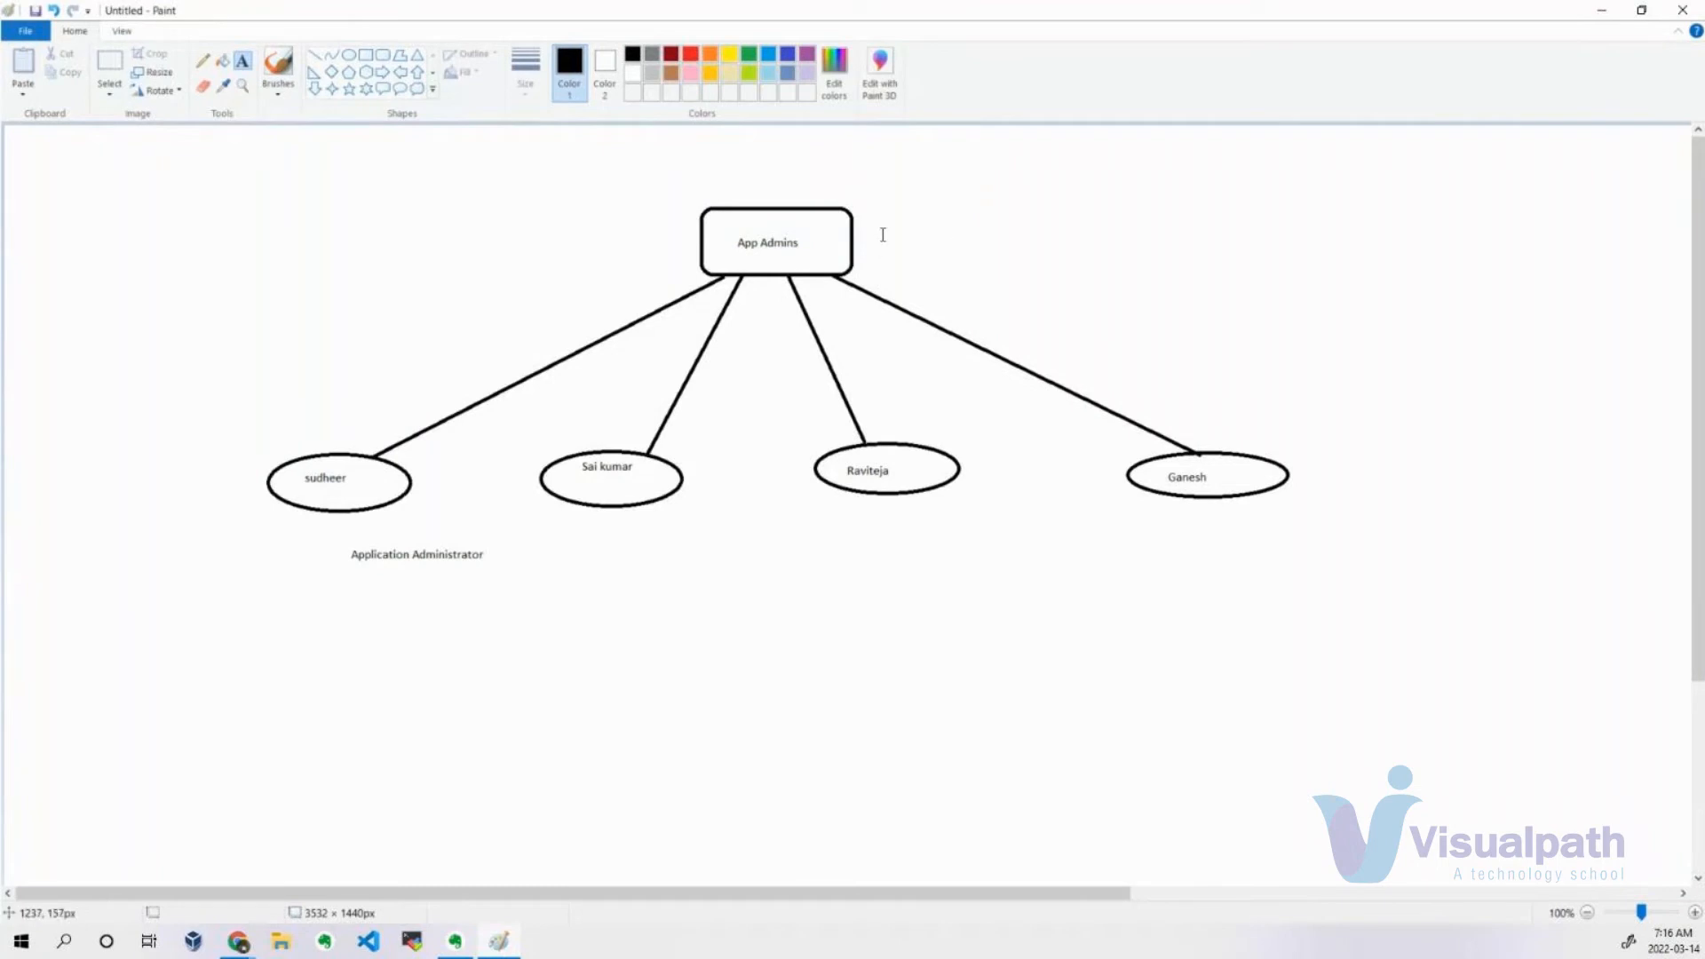
Write "Application Administrator" beside the App Admins box and widen the text box so it fits on one line.
{"action": "left_click", "coordinate": [867, 214]}
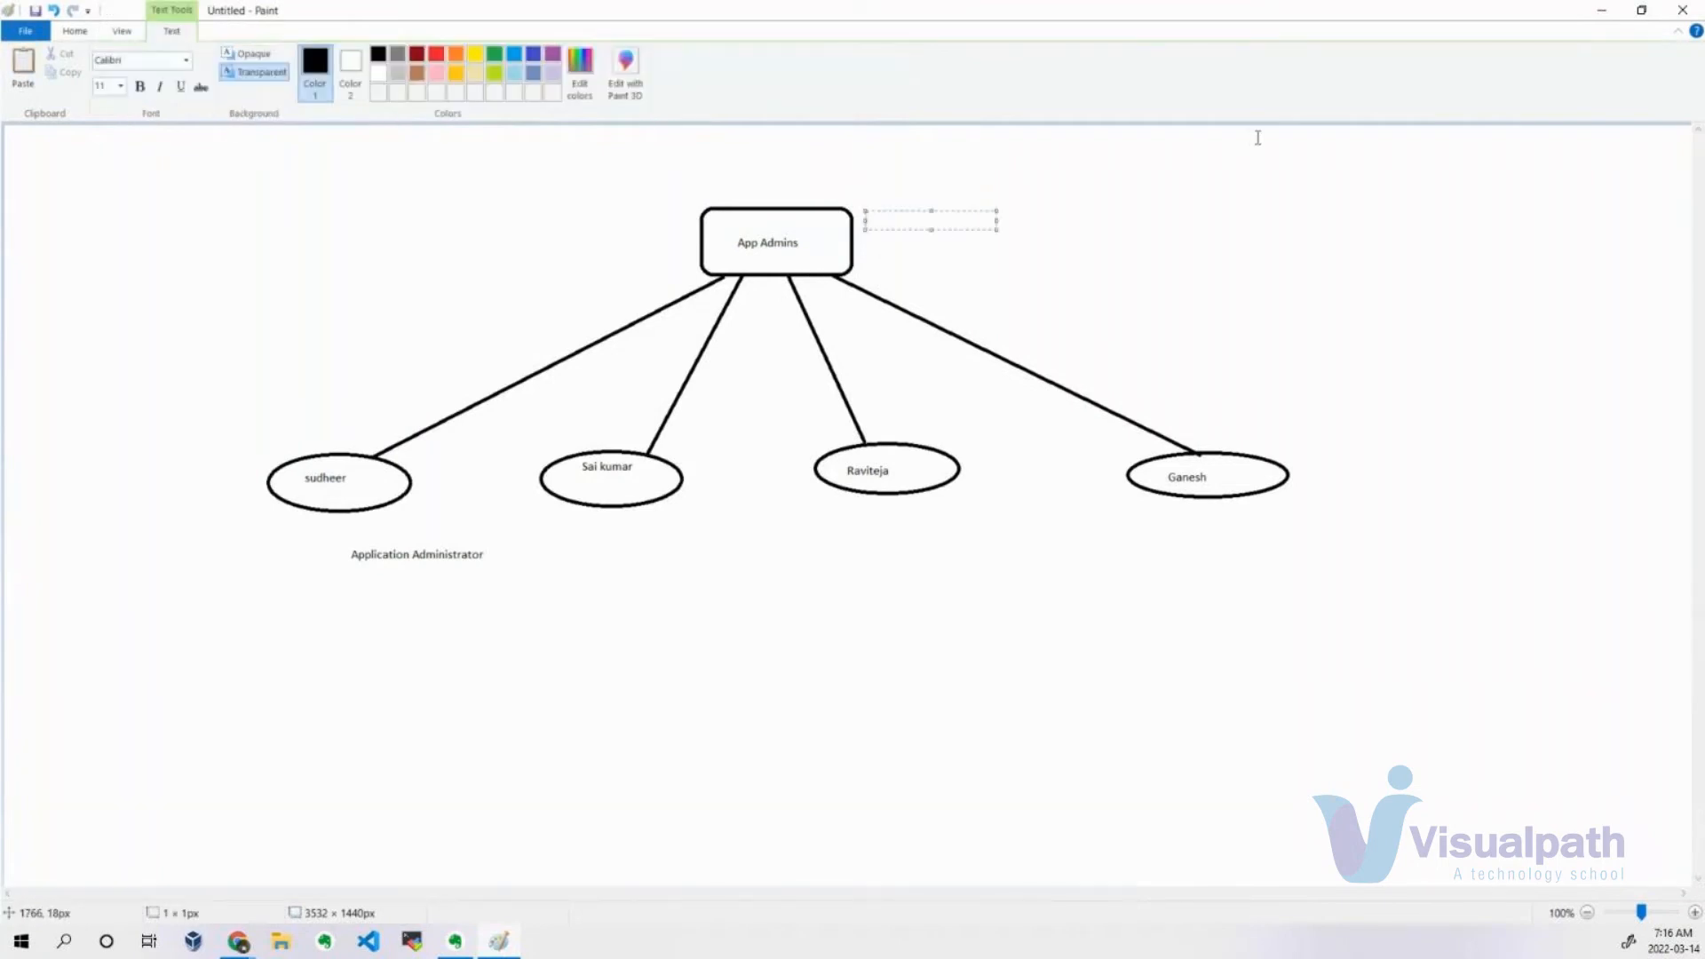
{"action": "type", "text": "Application"}
{"action": "type", "text": " Administra"}
{"action": "type", "text": "tor"}
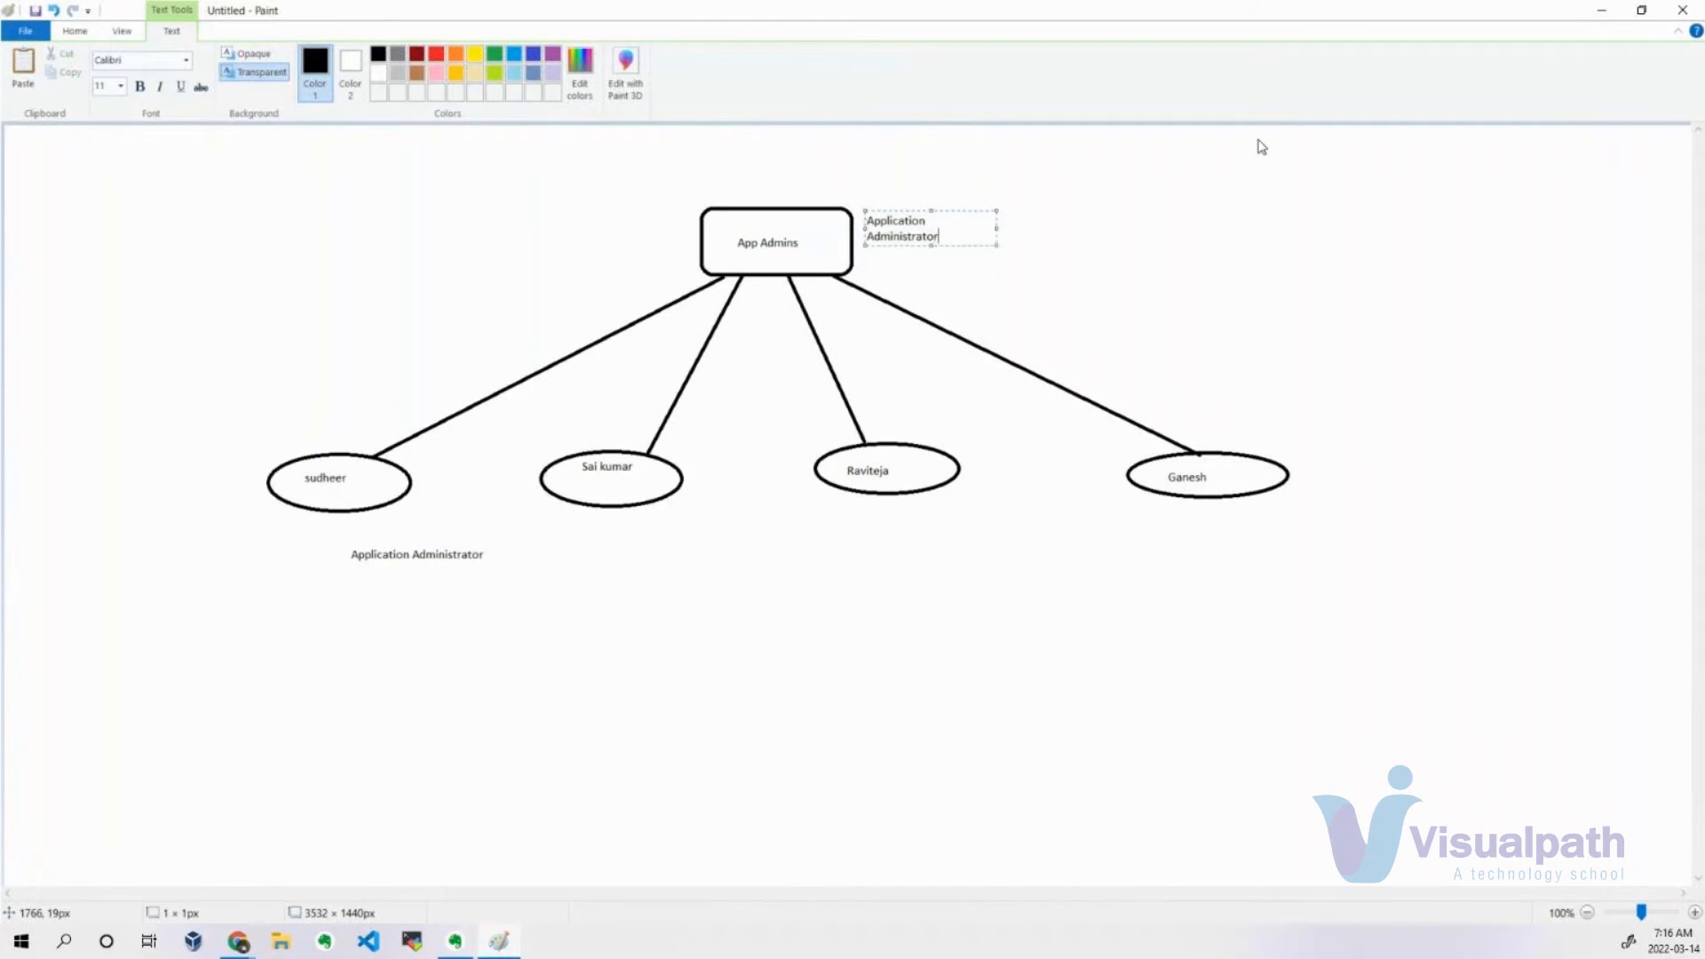
{"action": "left_click_drag", "start_coordinate": [995, 229], "coordinate": [1056, 217]}
{"action": "left_click", "coordinate": [936, 275]}
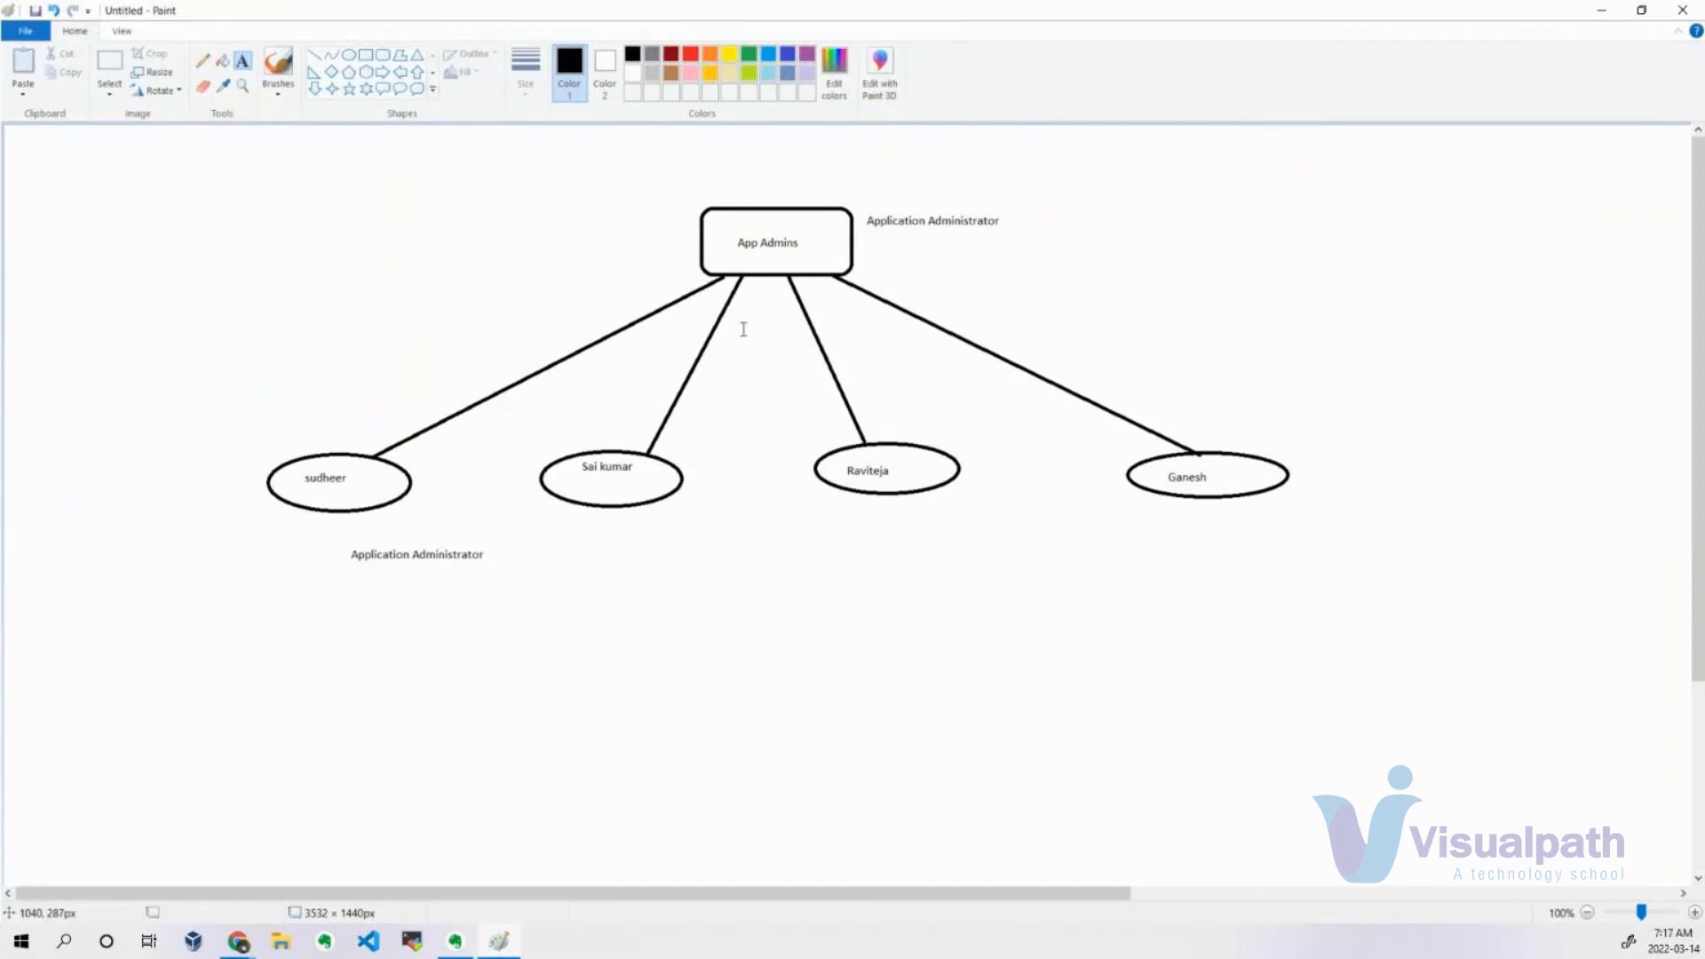
Switch to the Azure portal, close the directory roles without applying a choice, and view the groups available to the new user.
{"action": "key", "text": "alt+Tab"}
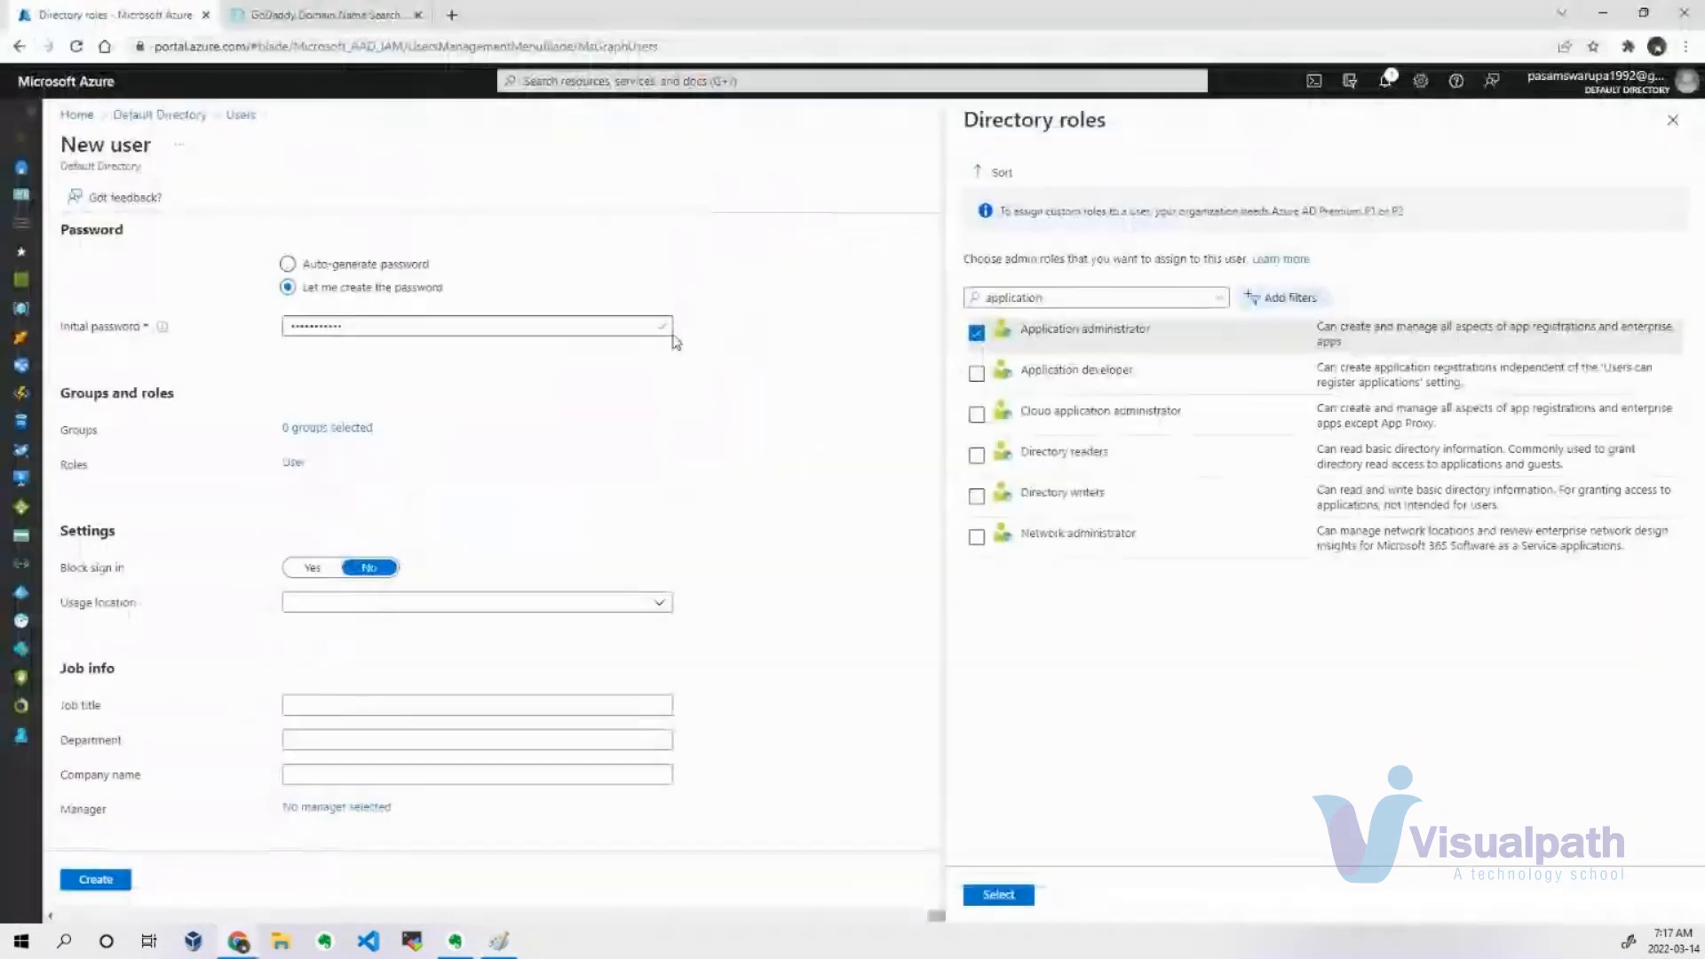
{"action": "left_click", "coordinate": [1672, 119]}
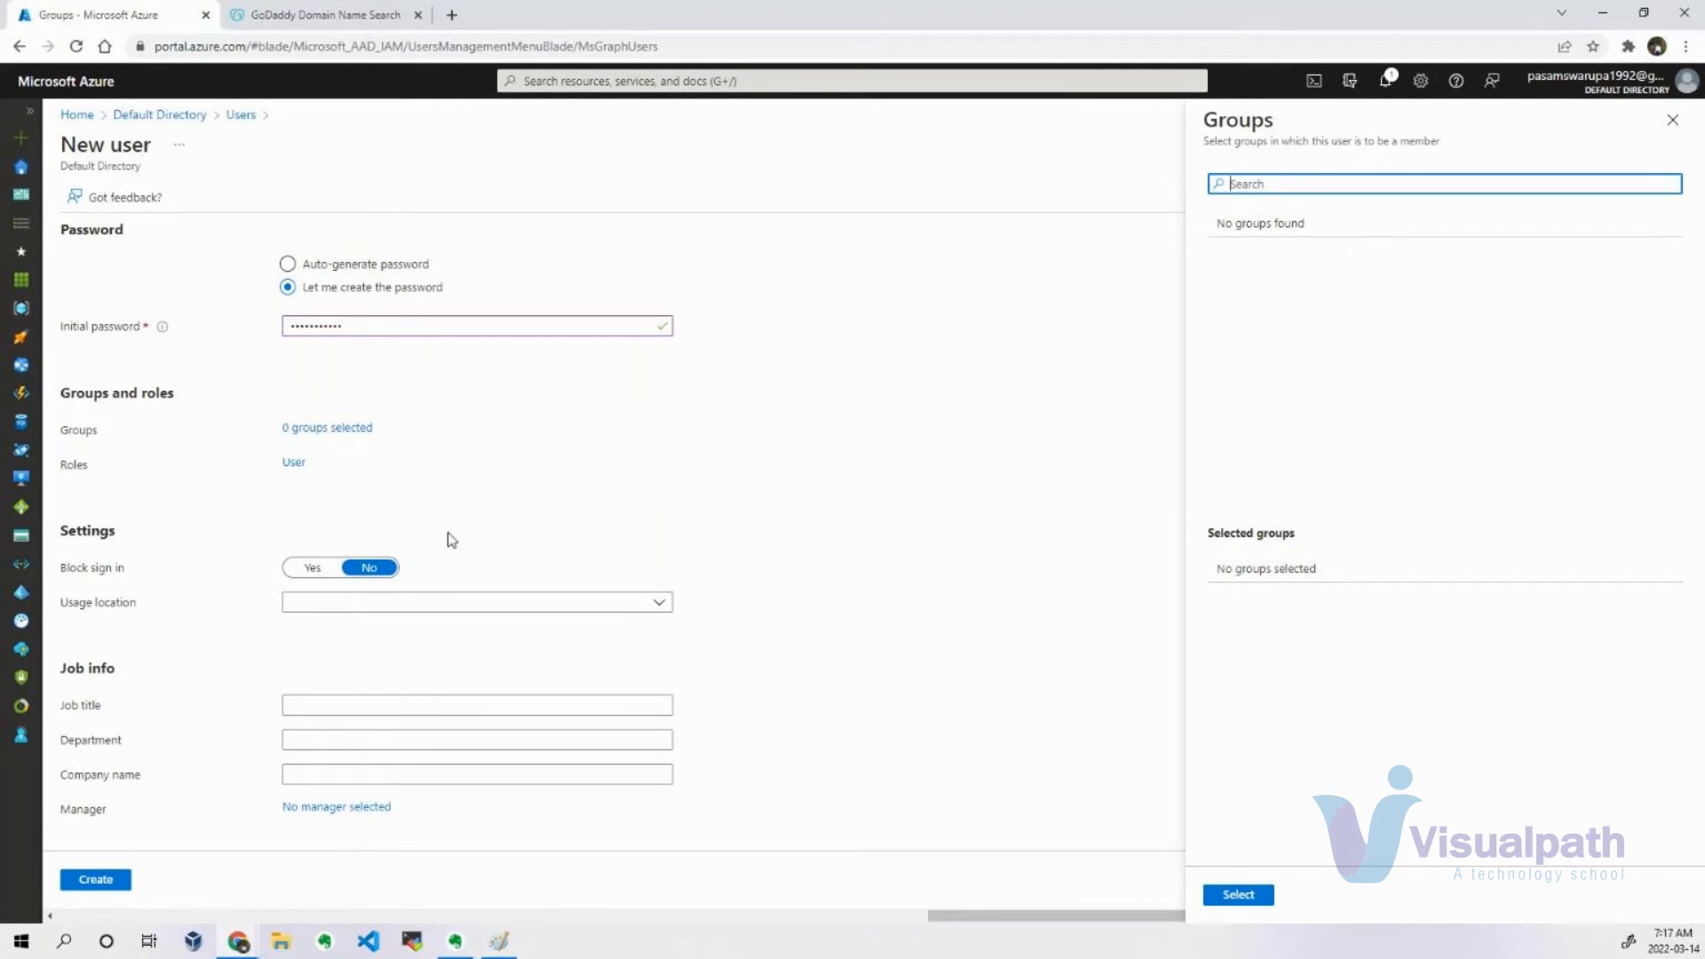
{"action": "left_click", "coordinate": [1672, 119]}
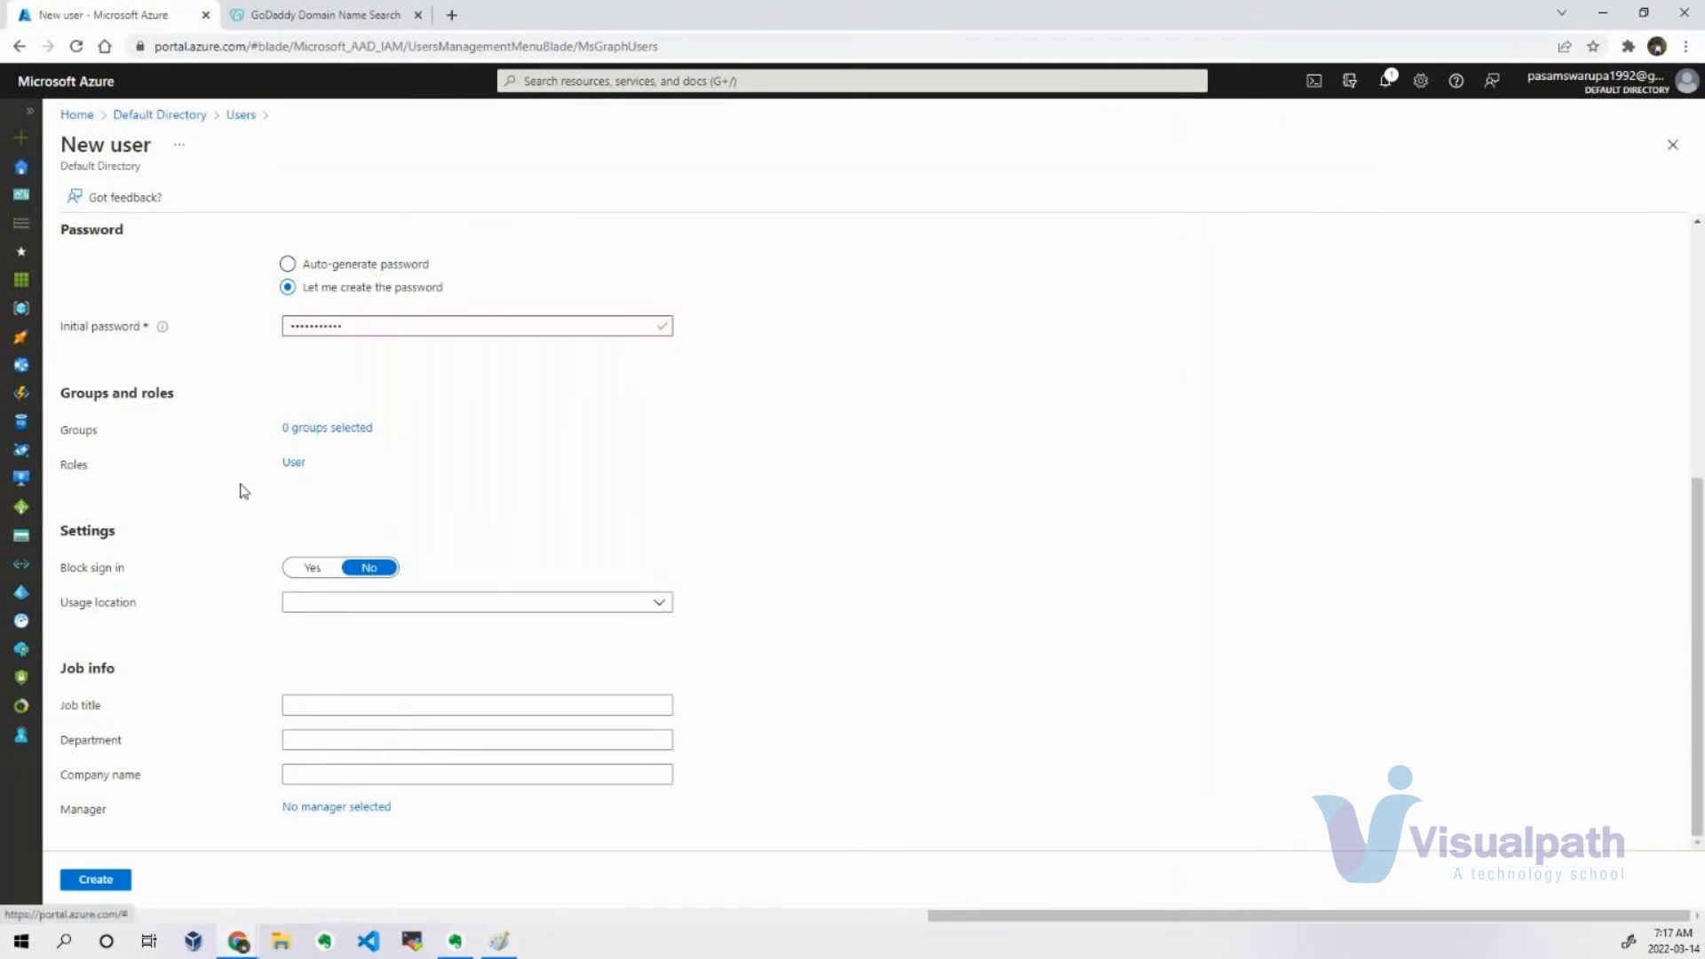
Browse the directory roles available to the new user, close them without choosing one, and review the New user form.
{"action": "left_click", "coordinate": [293, 463]}
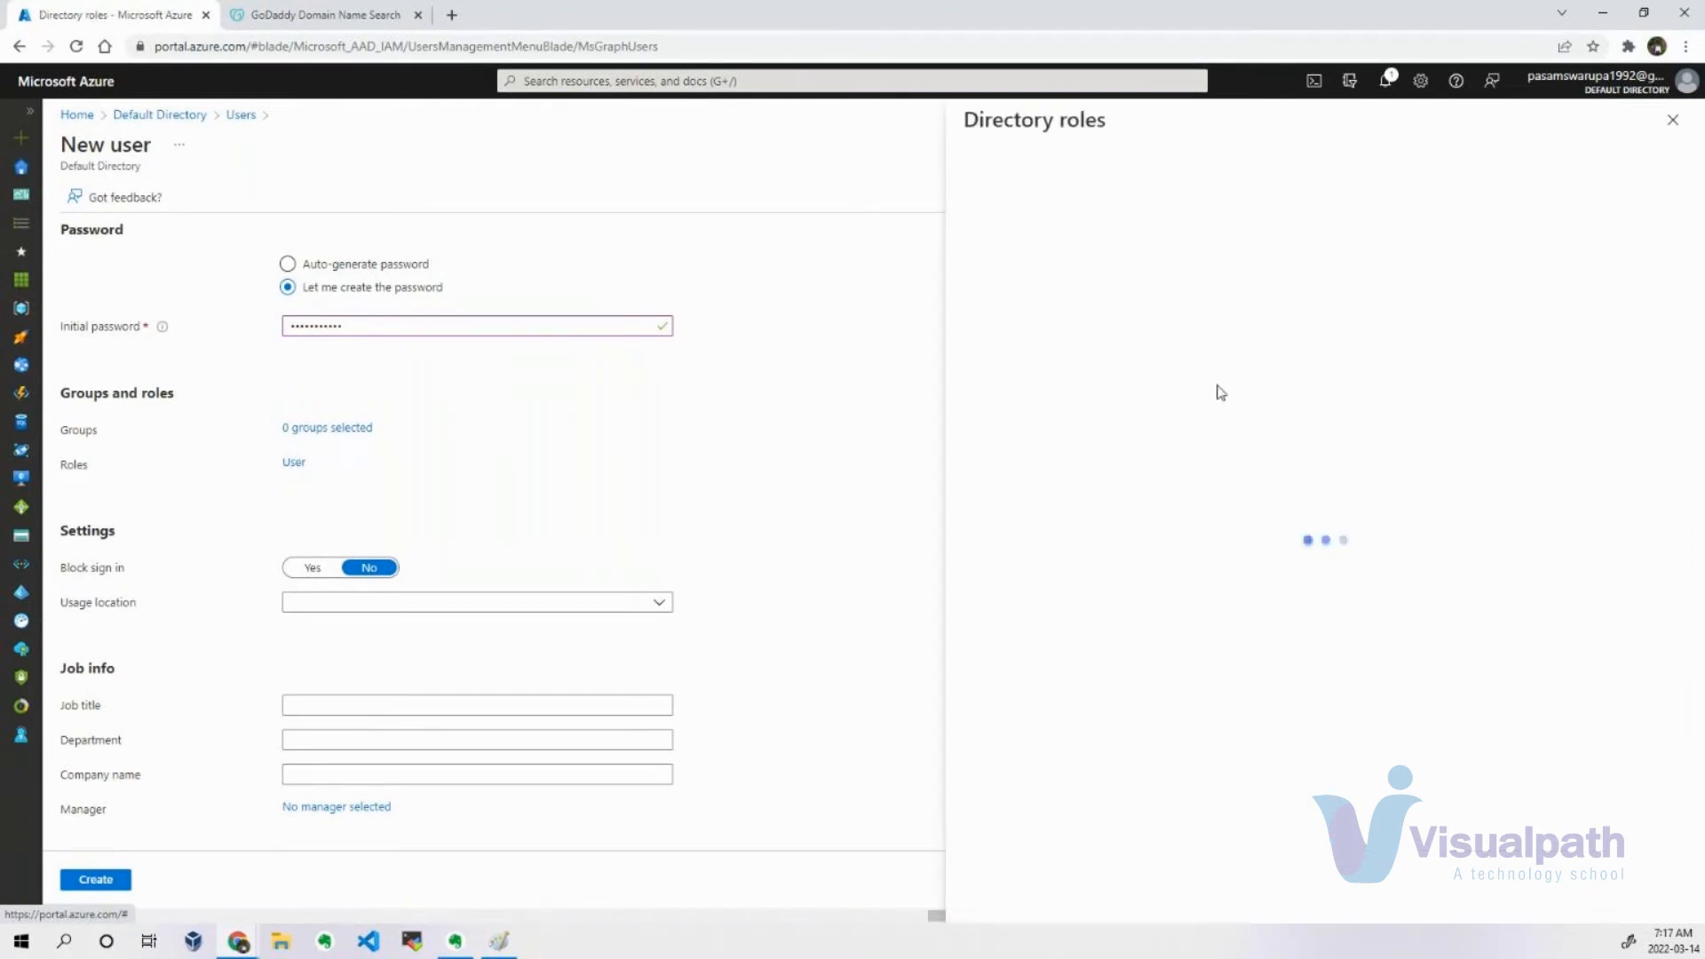
{"action": "scroll", "coordinate": [1096, 520], "scroll_direction": "down", "scroll_amount": 10}
{"action": "scroll", "coordinate": [1096, 524], "scroll_direction": "down", "scroll_amount": 10}
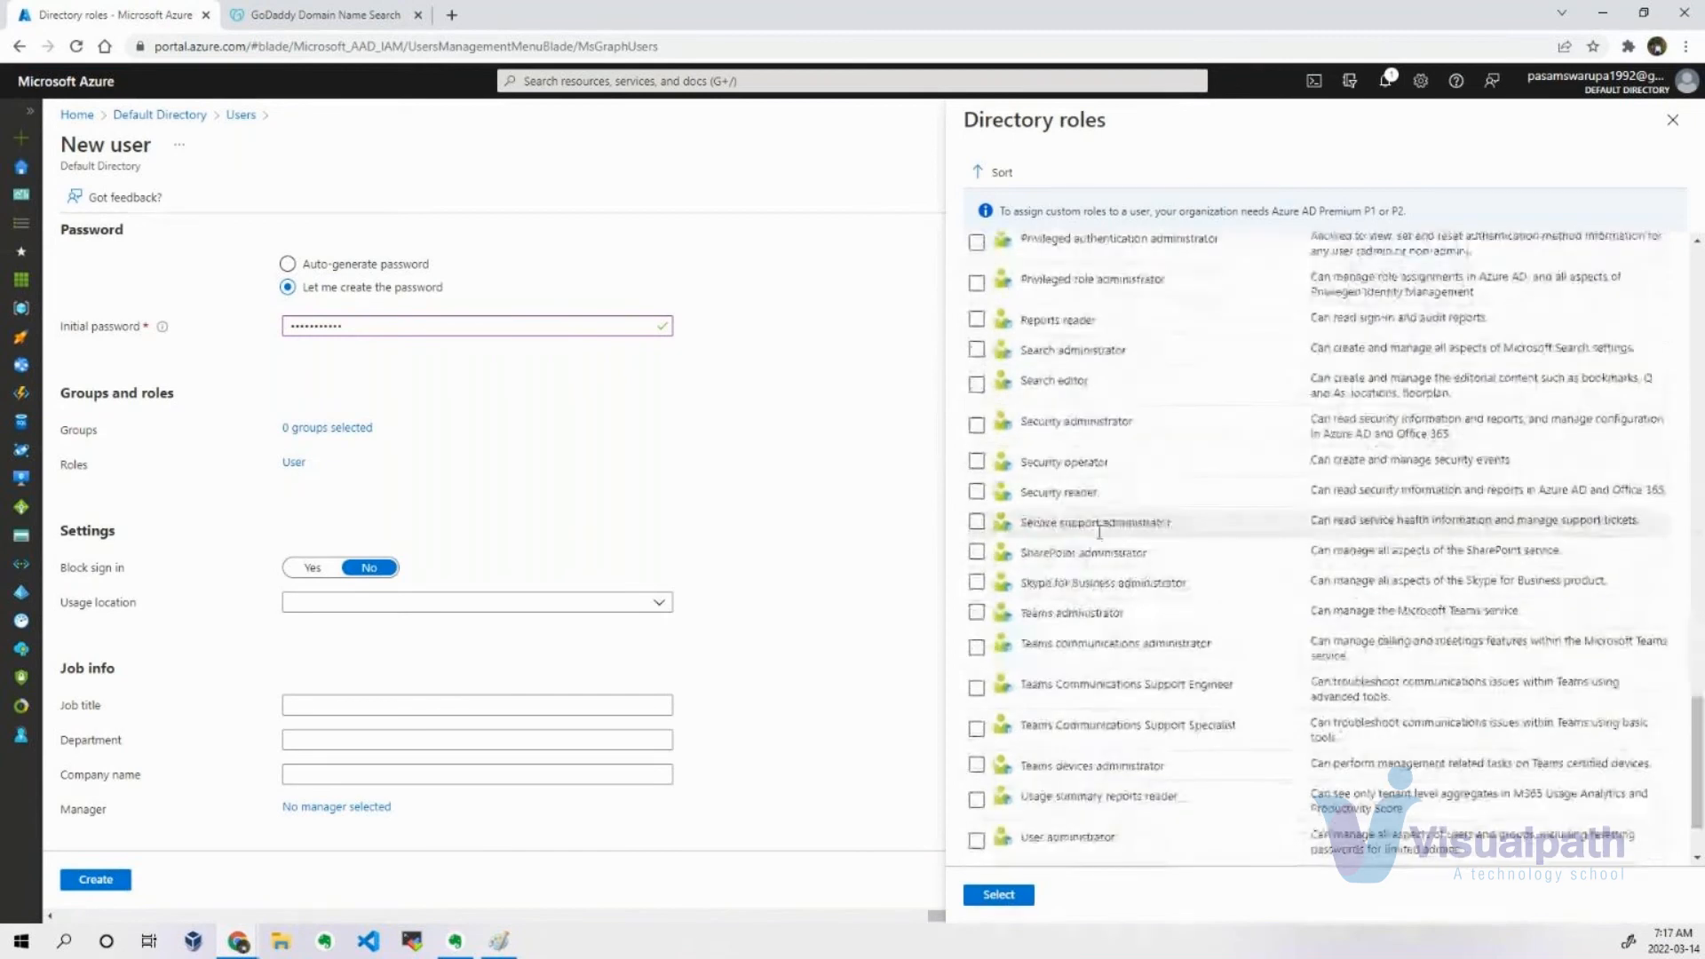
{"action": "scroll", "coordinate": [1137, 545], "scroll_direction": "up", "scroll_amount": 20}
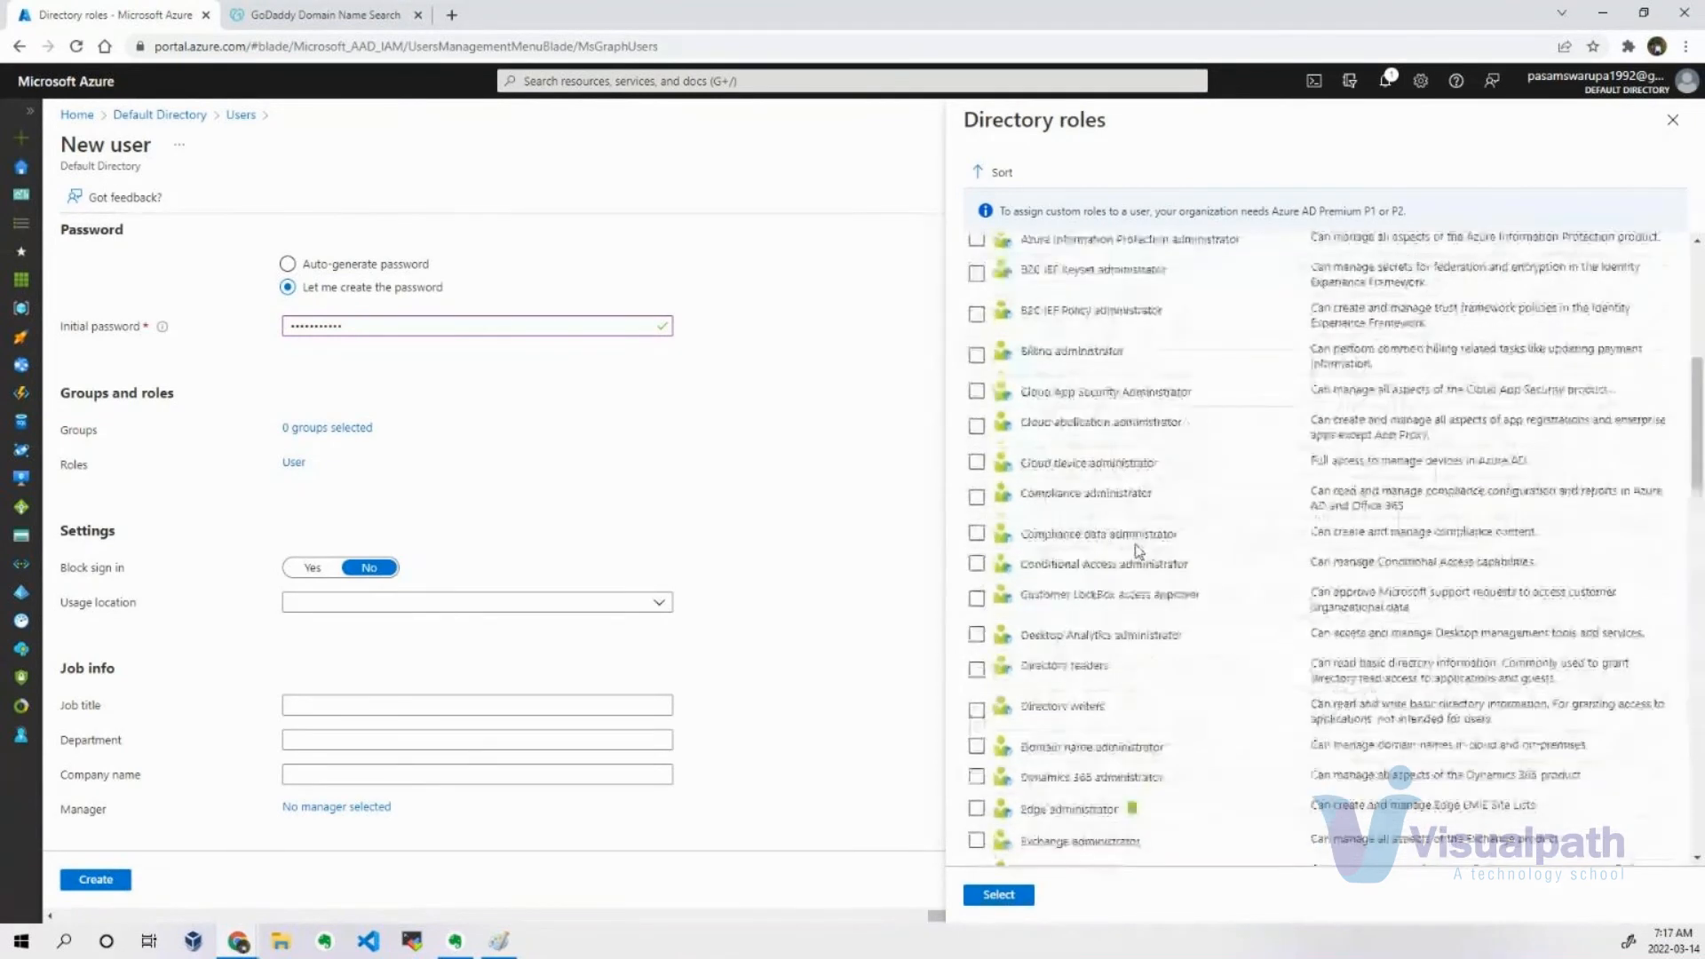
{"action": "left_click", "coordinate": [502, 653]}
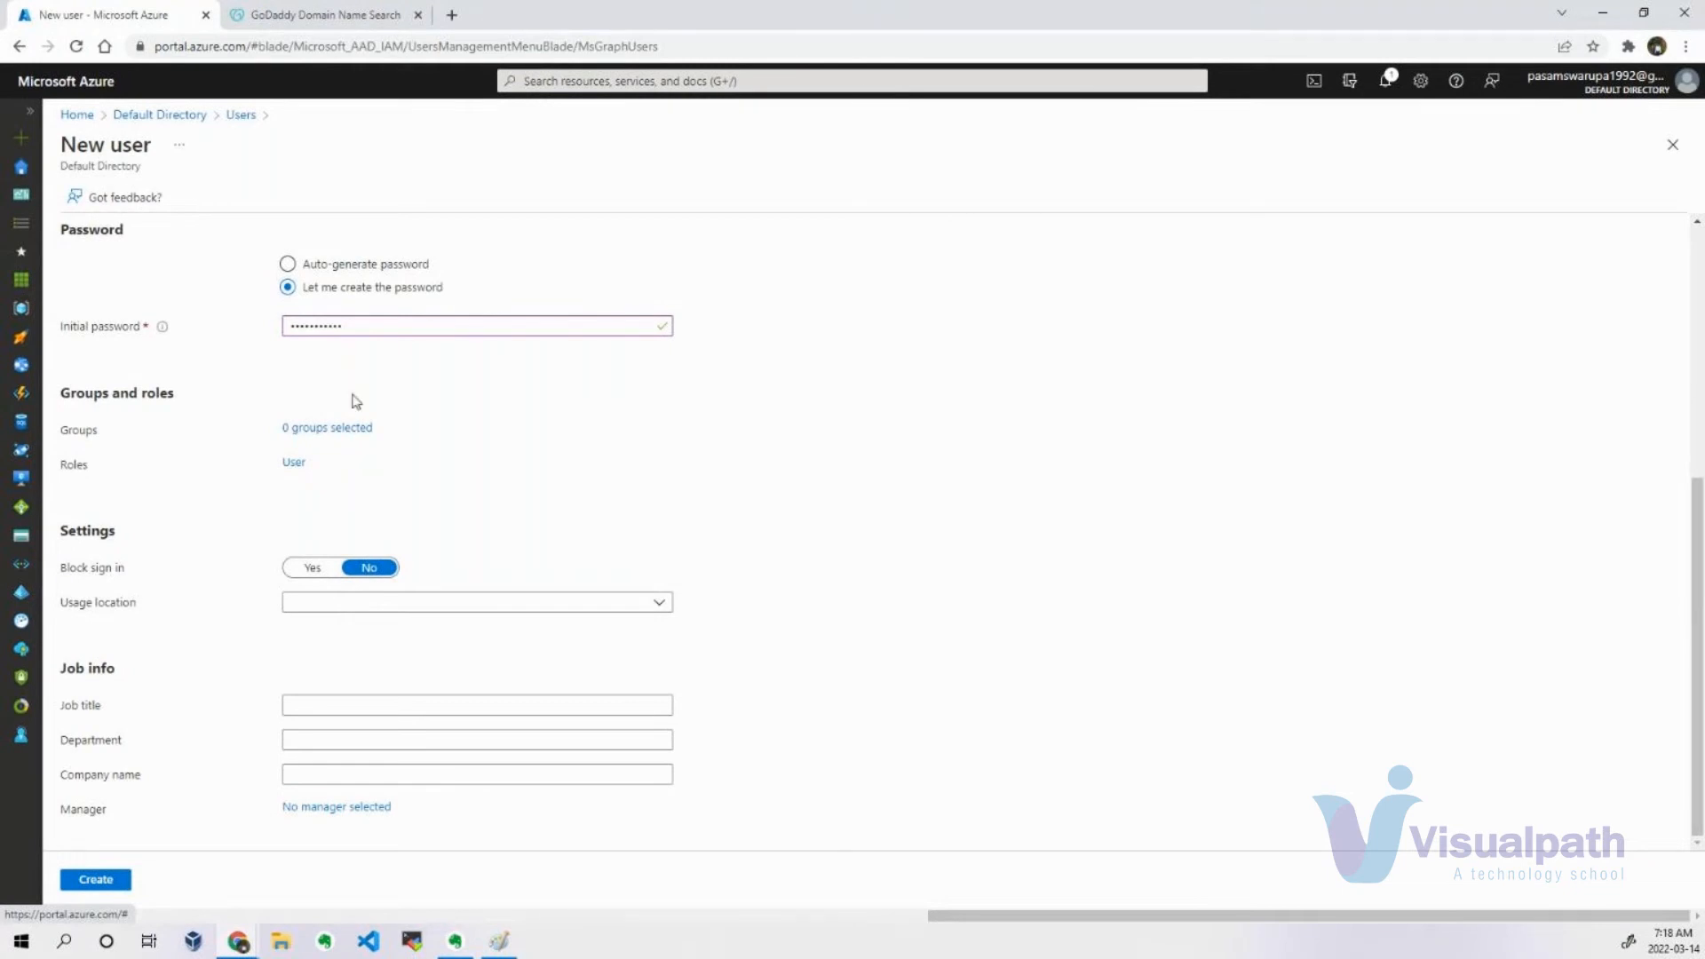
{"action": "scroll", "coordinate": [388, 693], "scroll_direction": "up", "scroll_amount": 5}
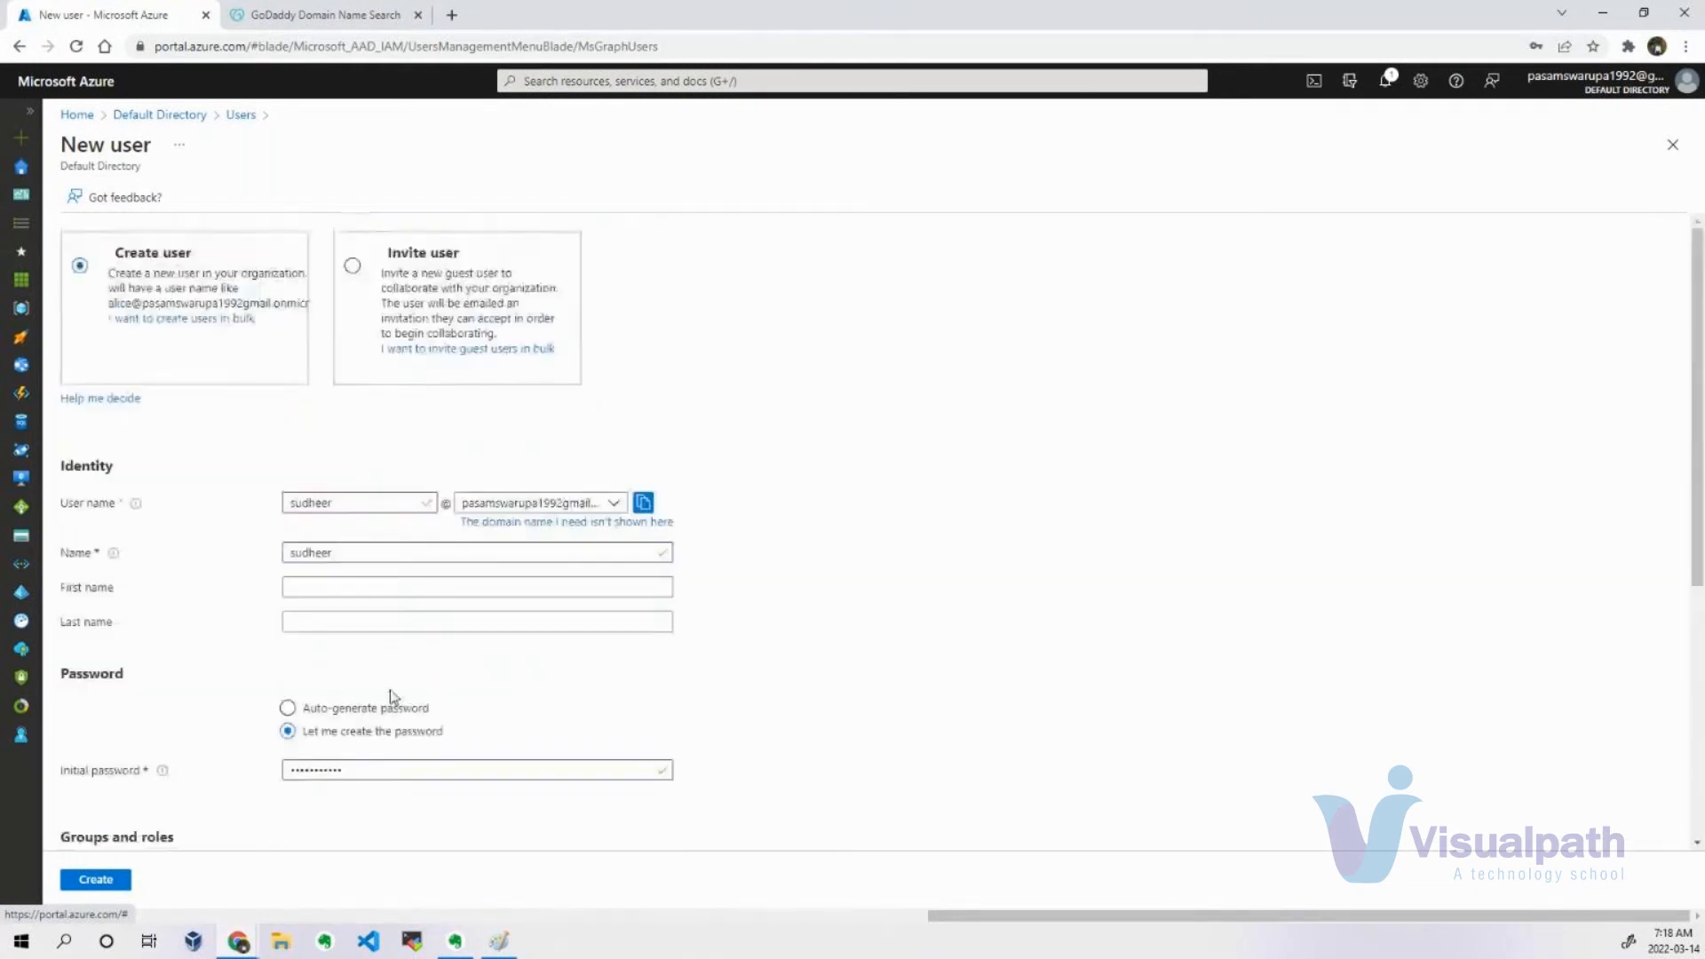
{"action": "scroll", "coordinate": [377, 799], "scroll_direction": "down", "scroll_amount": 5}
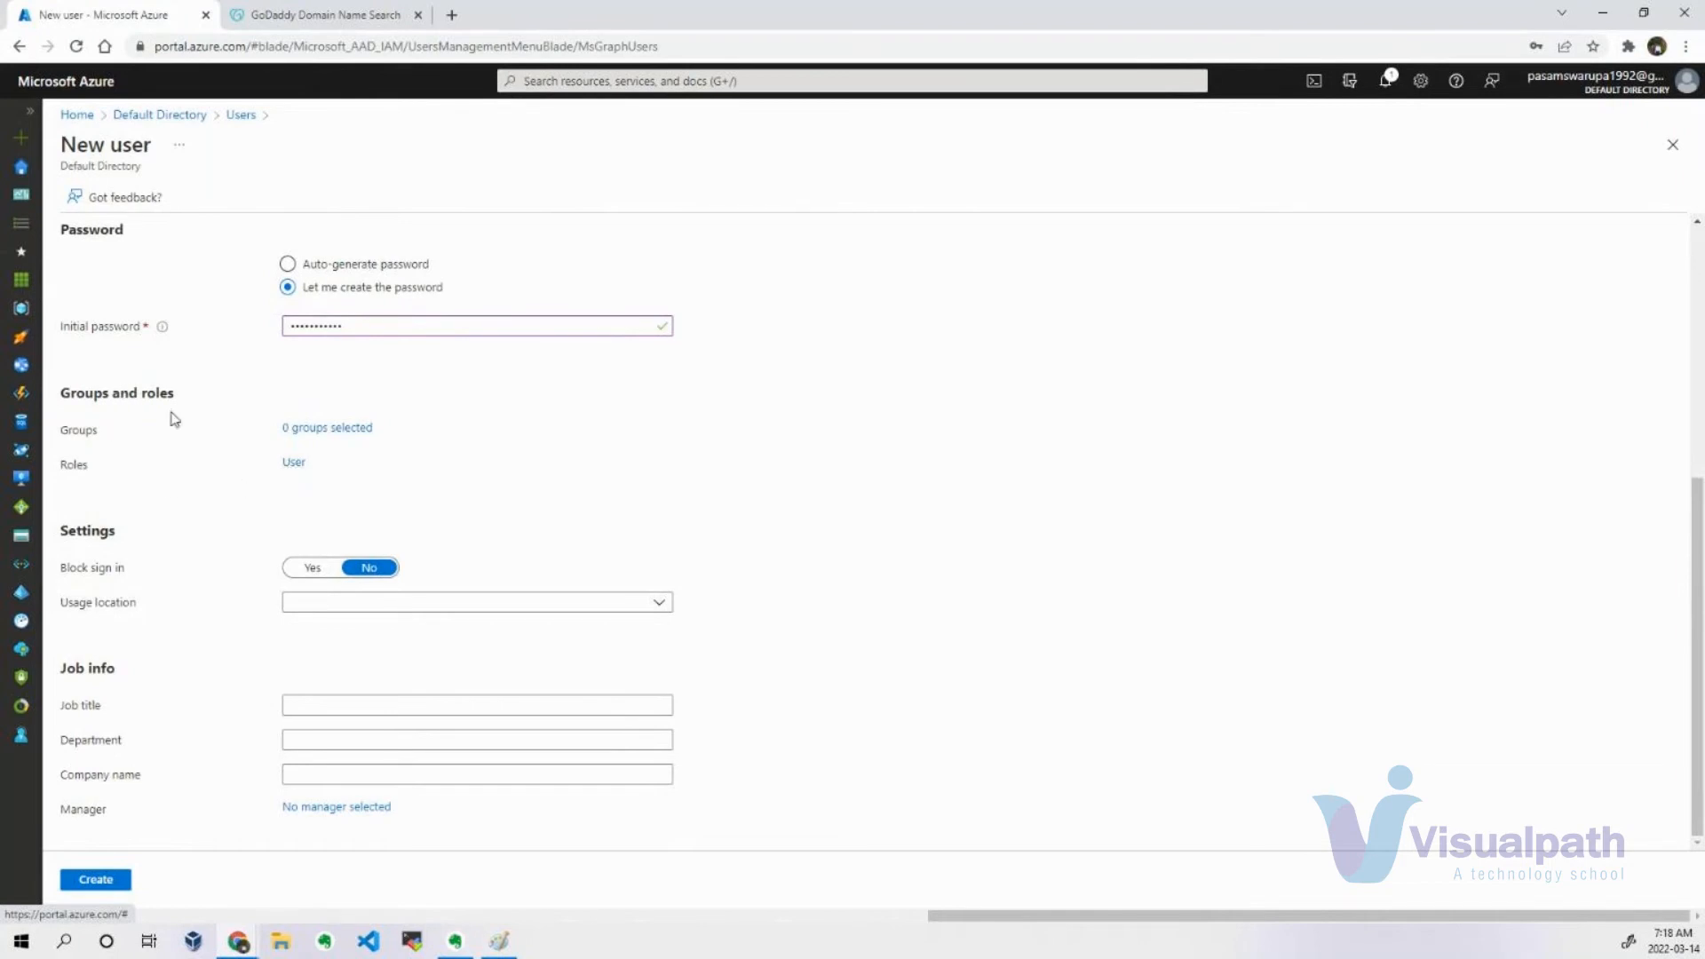
Review the New user form and set the new user's usage location to Canada.
{"action": "scroll", "coordinate": [421, 442], "scroll_direction": "up", "scroll_amount": 5}
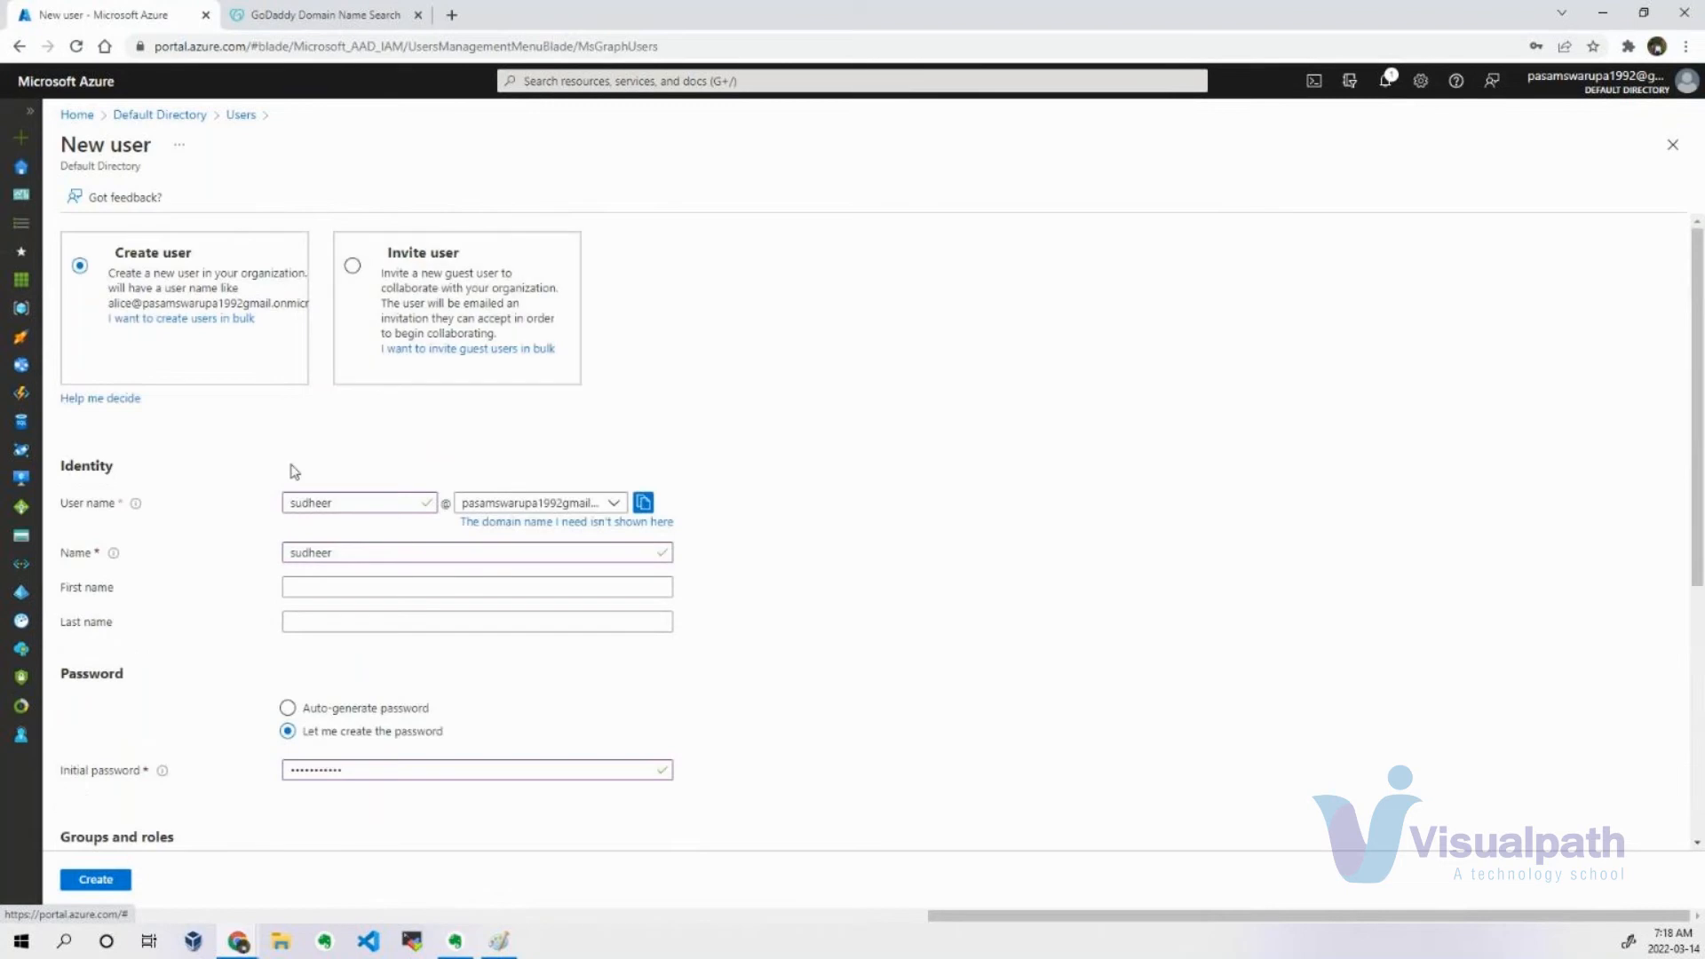
{"action": "scroll", "coordinate": [361, 495], "scroll_direction": "down", "scroll_amount": 4}
{"action": "scroll", "coordinate": [359, 493], "scroll_direction": "down", "scroll_amount": 1}
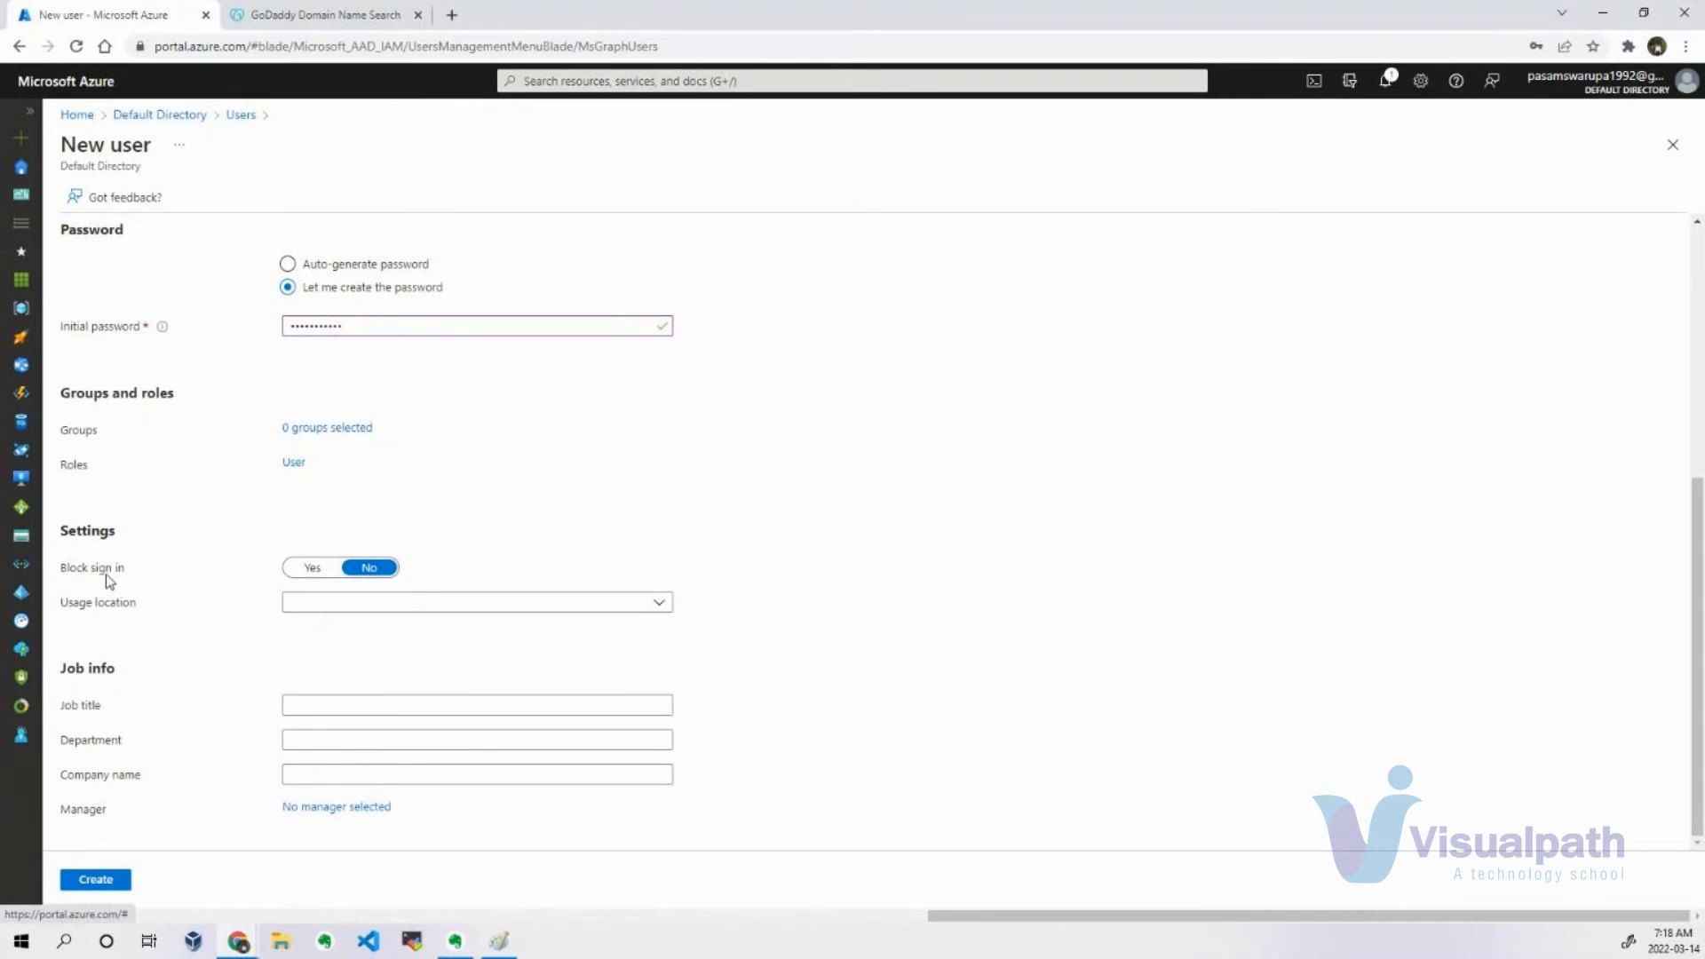
{"action": "left_click", "coordinate": [367, 609]}
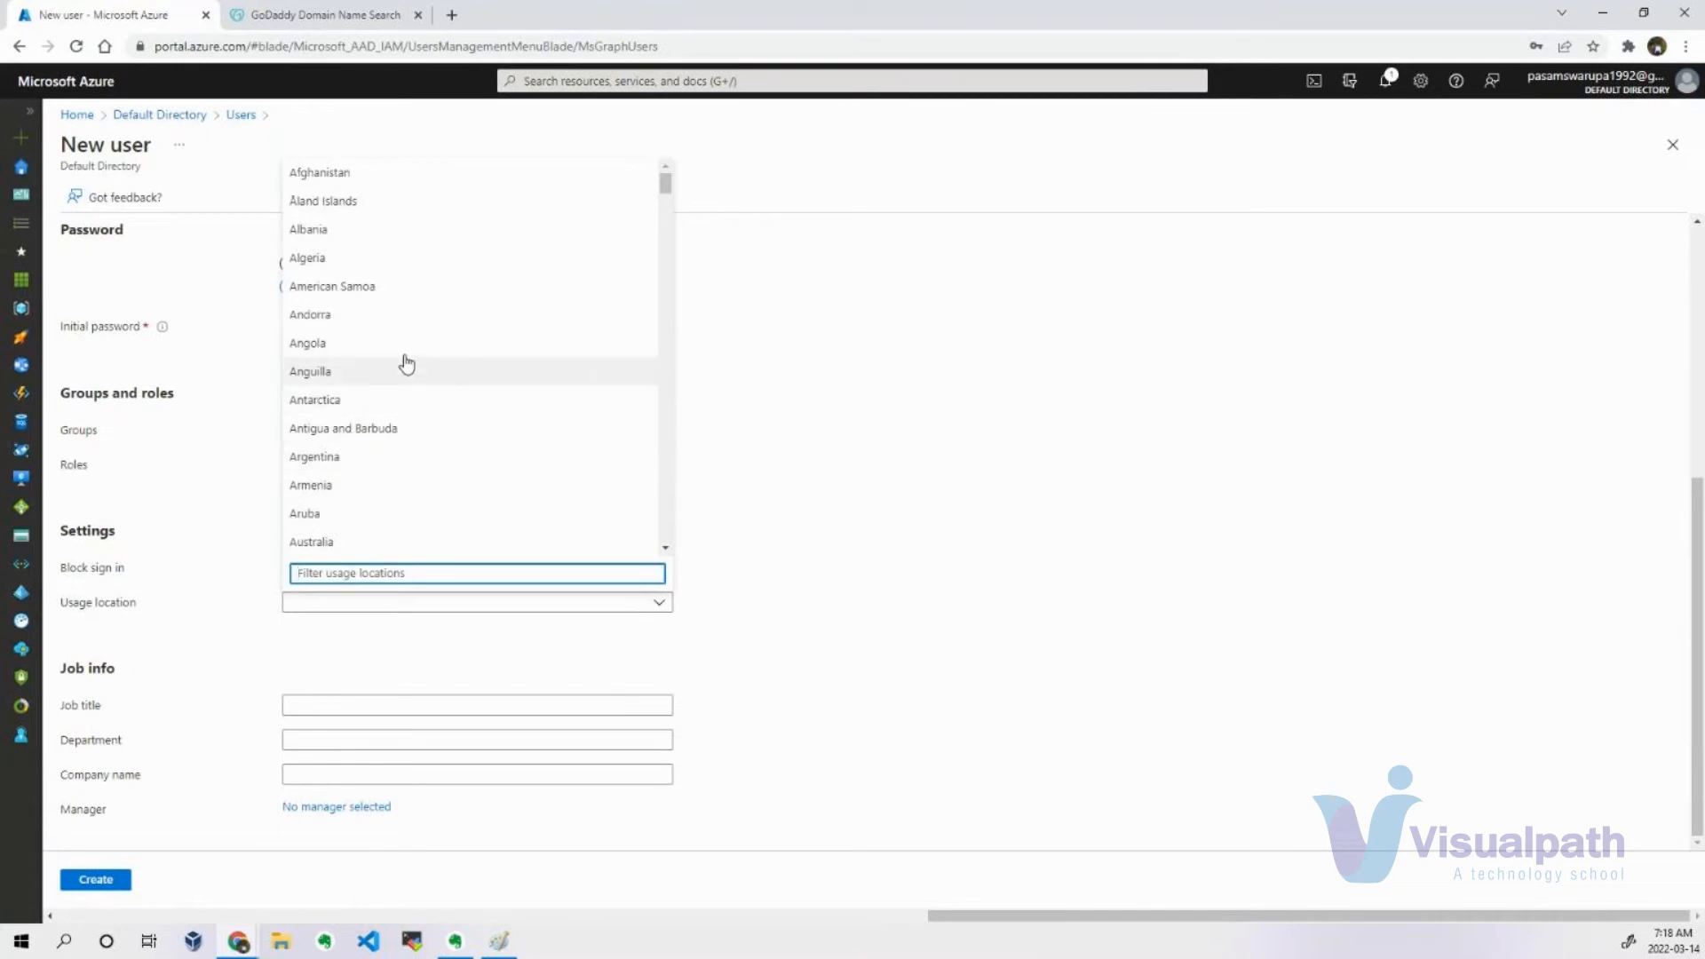
{"action": "scroll", "coordinate": [430, 430], "scroll_direction": "down", "scroll_amount": 10}
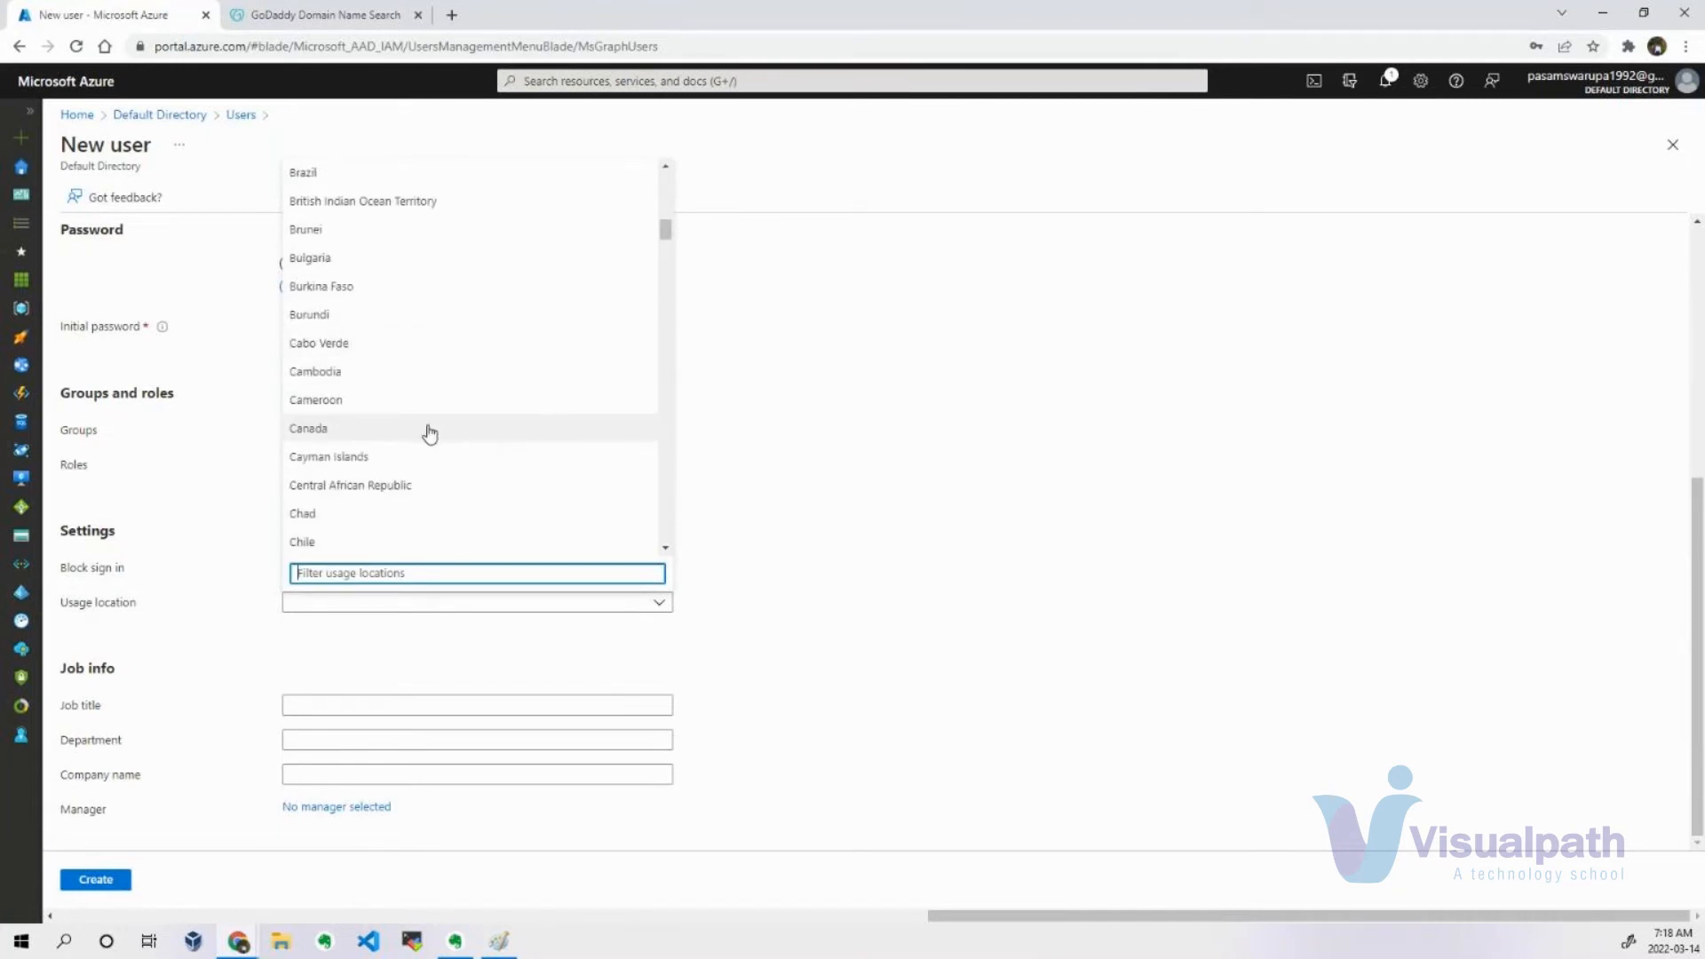
{"action": "left_click", "coordinate": [430, 432]}
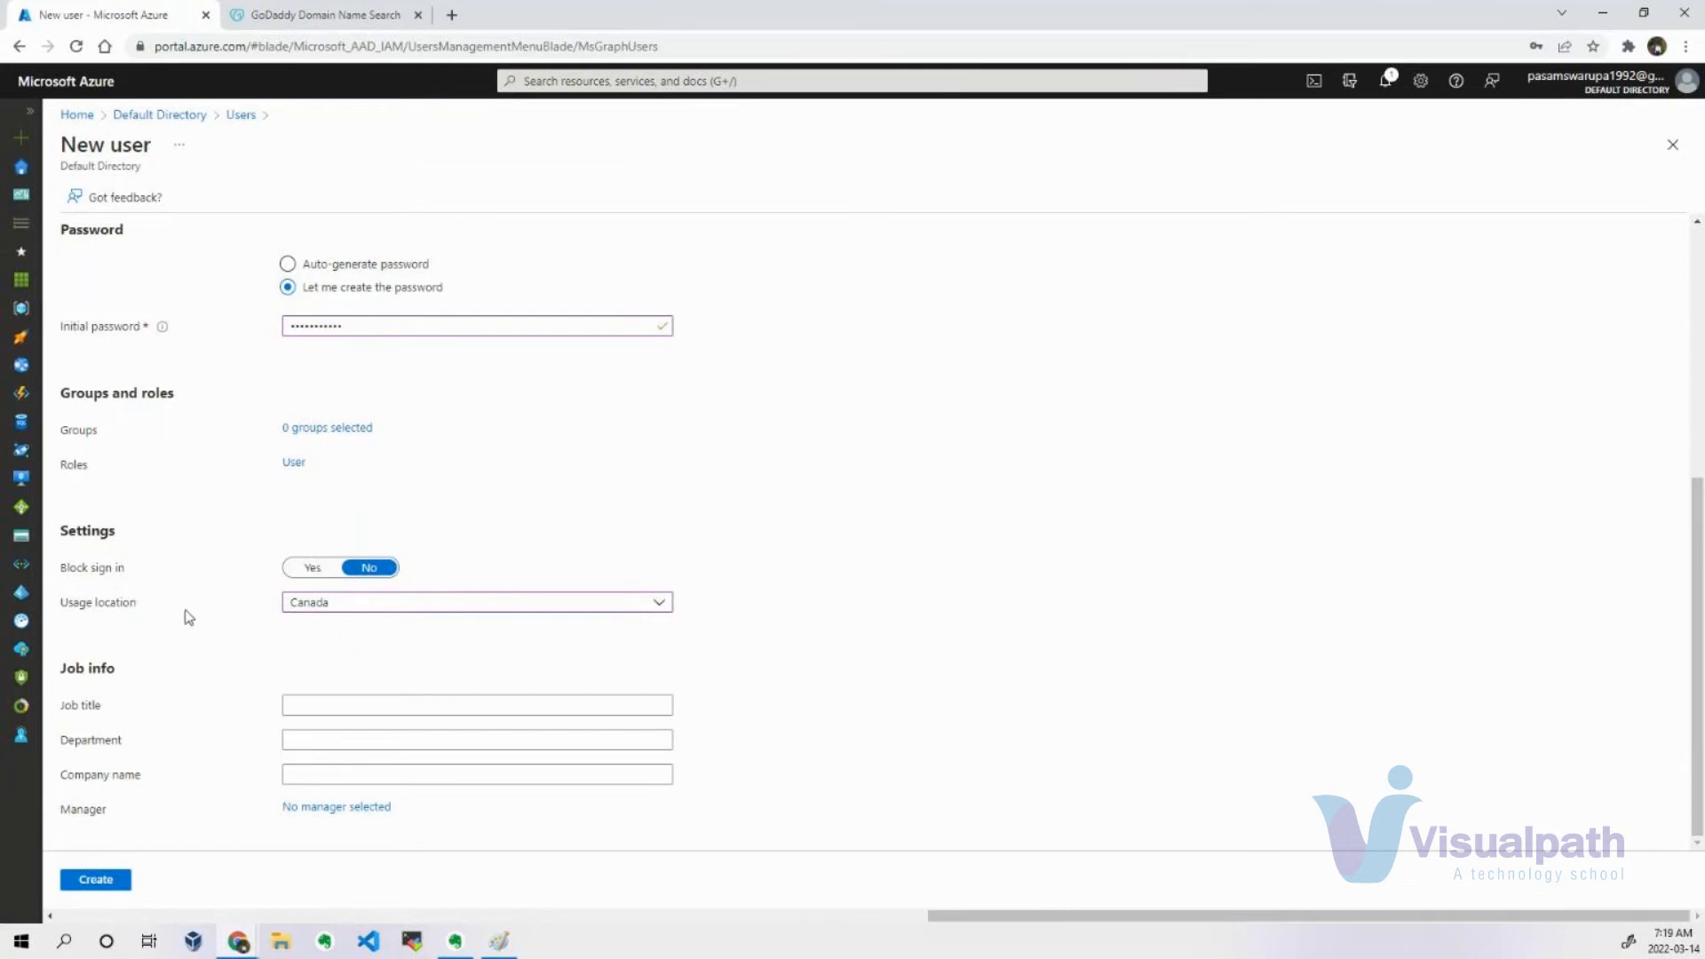
{"action": "left_click", "coordinate": [337, 704]}
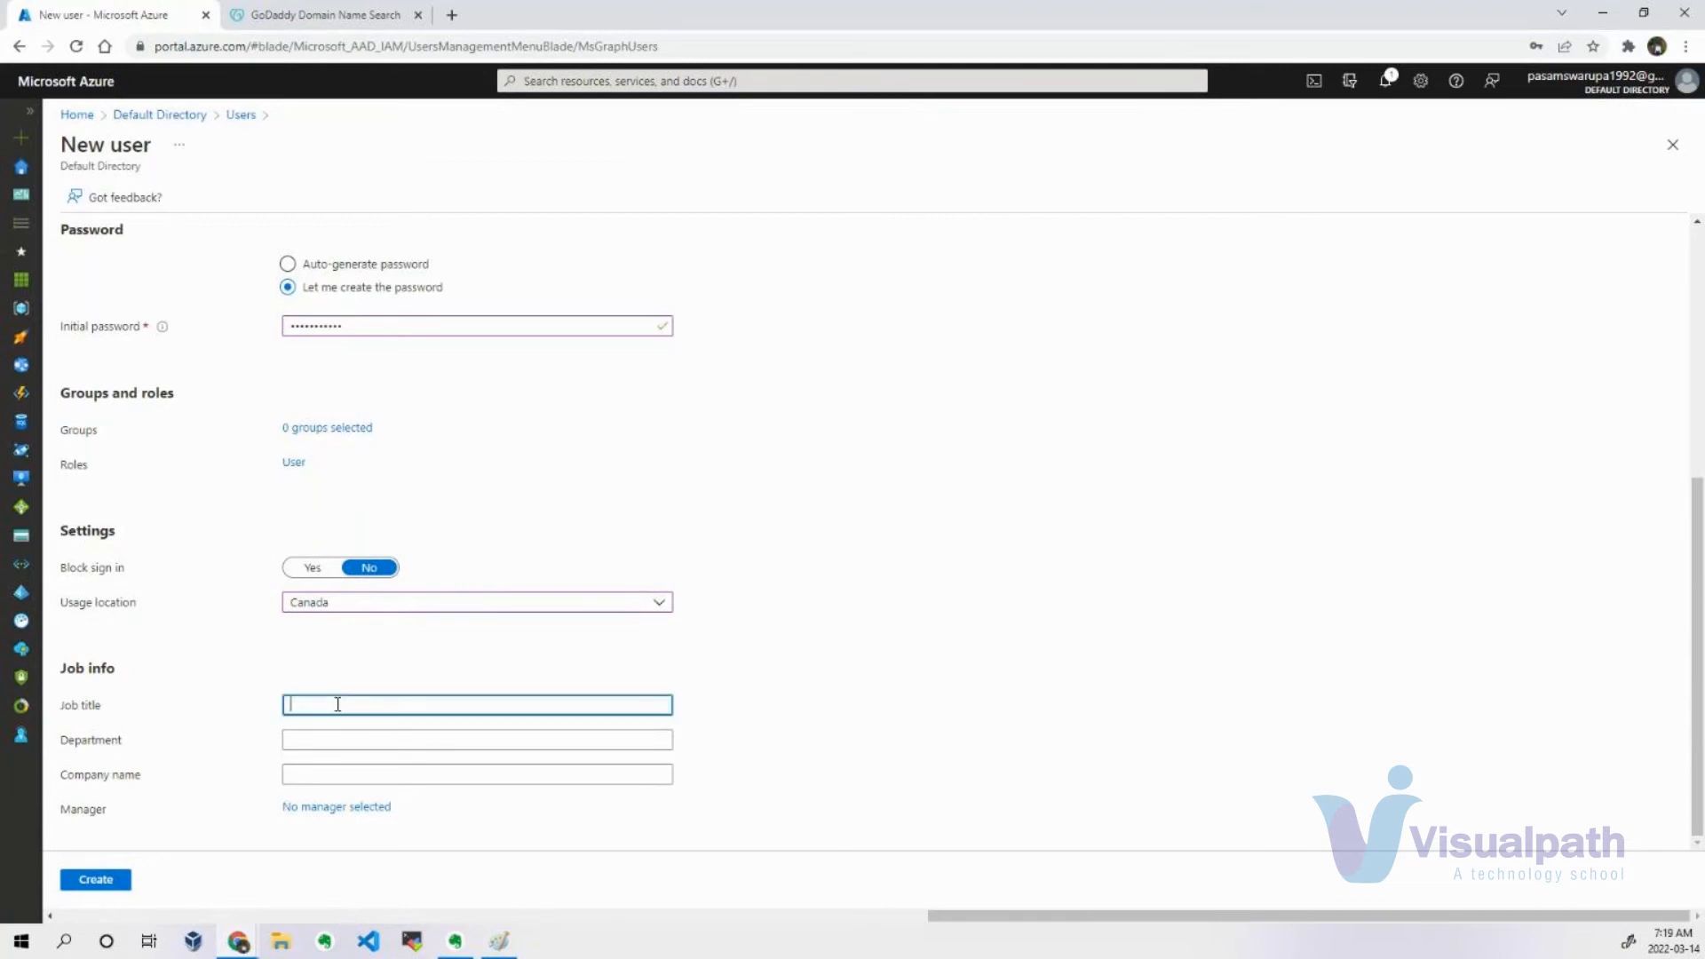
{"action": "type", "text": "Developers"}
{"action": "left_click", "coordinate": [327, 740]}
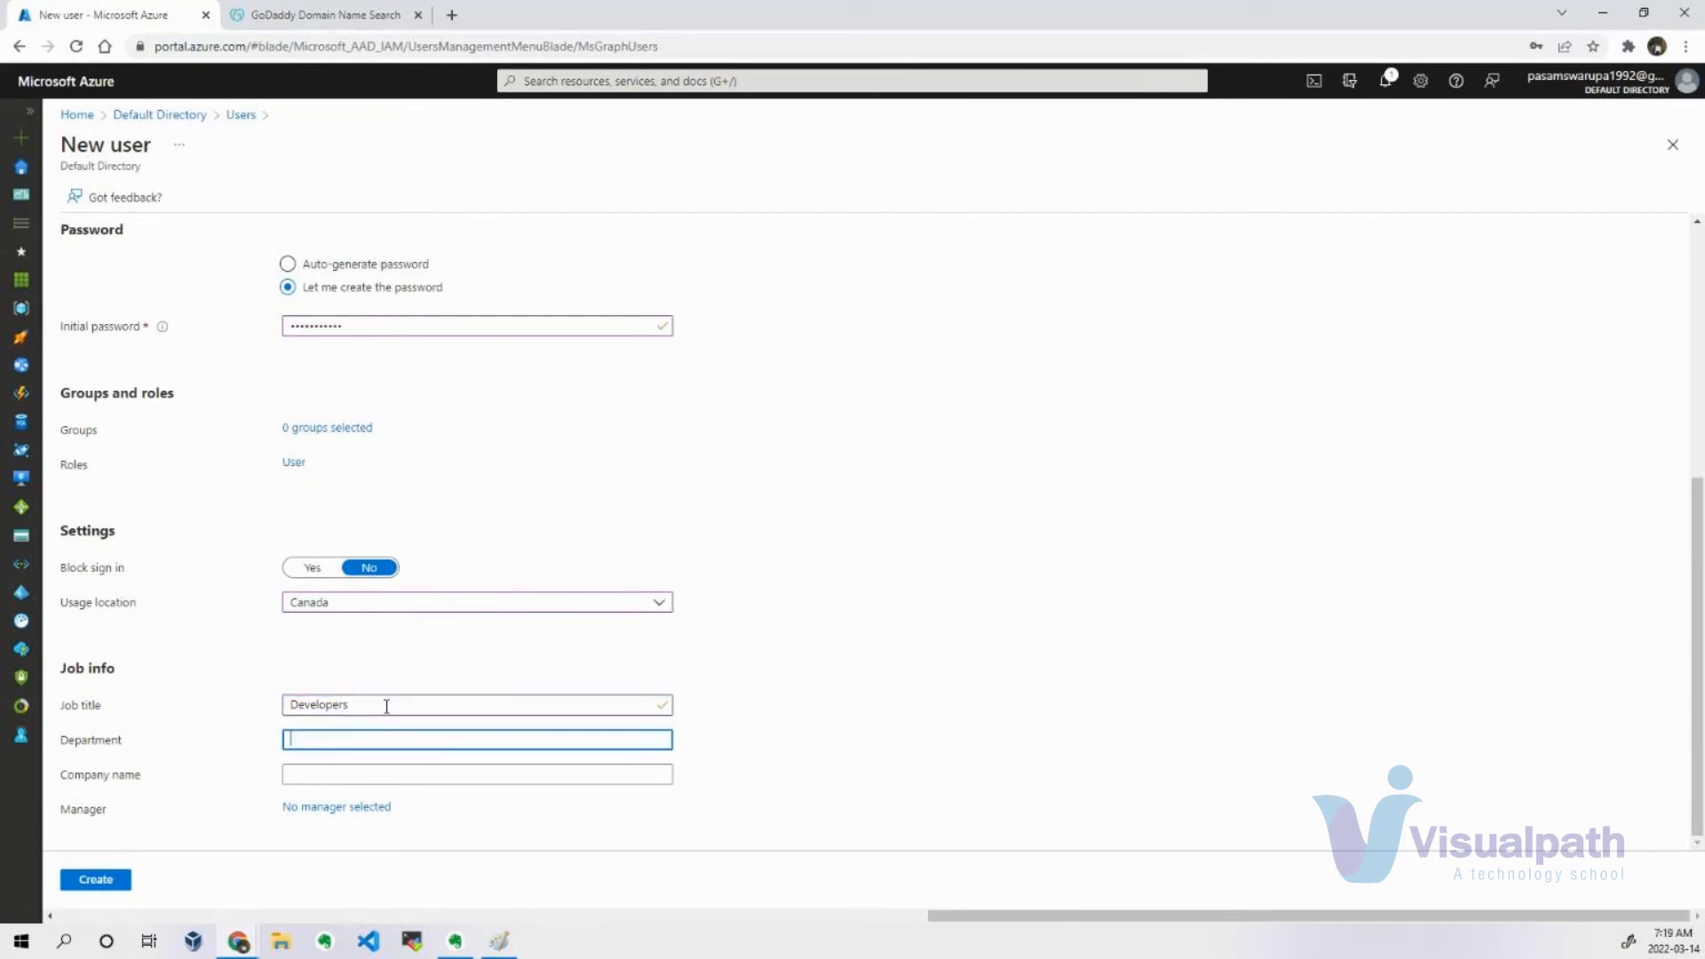
{"action": "left_click", "coordinate": [384, 704]}
{"action": "key", "text": "BackSpace"}
{"action": "key", "text": "BackSpace"}
{"action": "key", "text": "BackSpace"}
{"action": "key", "text": "BackSpace"}
{"action": "key", "text": "BackSpace"}
{"action": "key", "text": "BackSpace"}
{"action": "key", "text": "BackSpace"}
{"action": "key", "text": "BackSpace"}
{"action": "key", "text": "BackSpace"}
{"action": "key", "text": "BackSpace"}
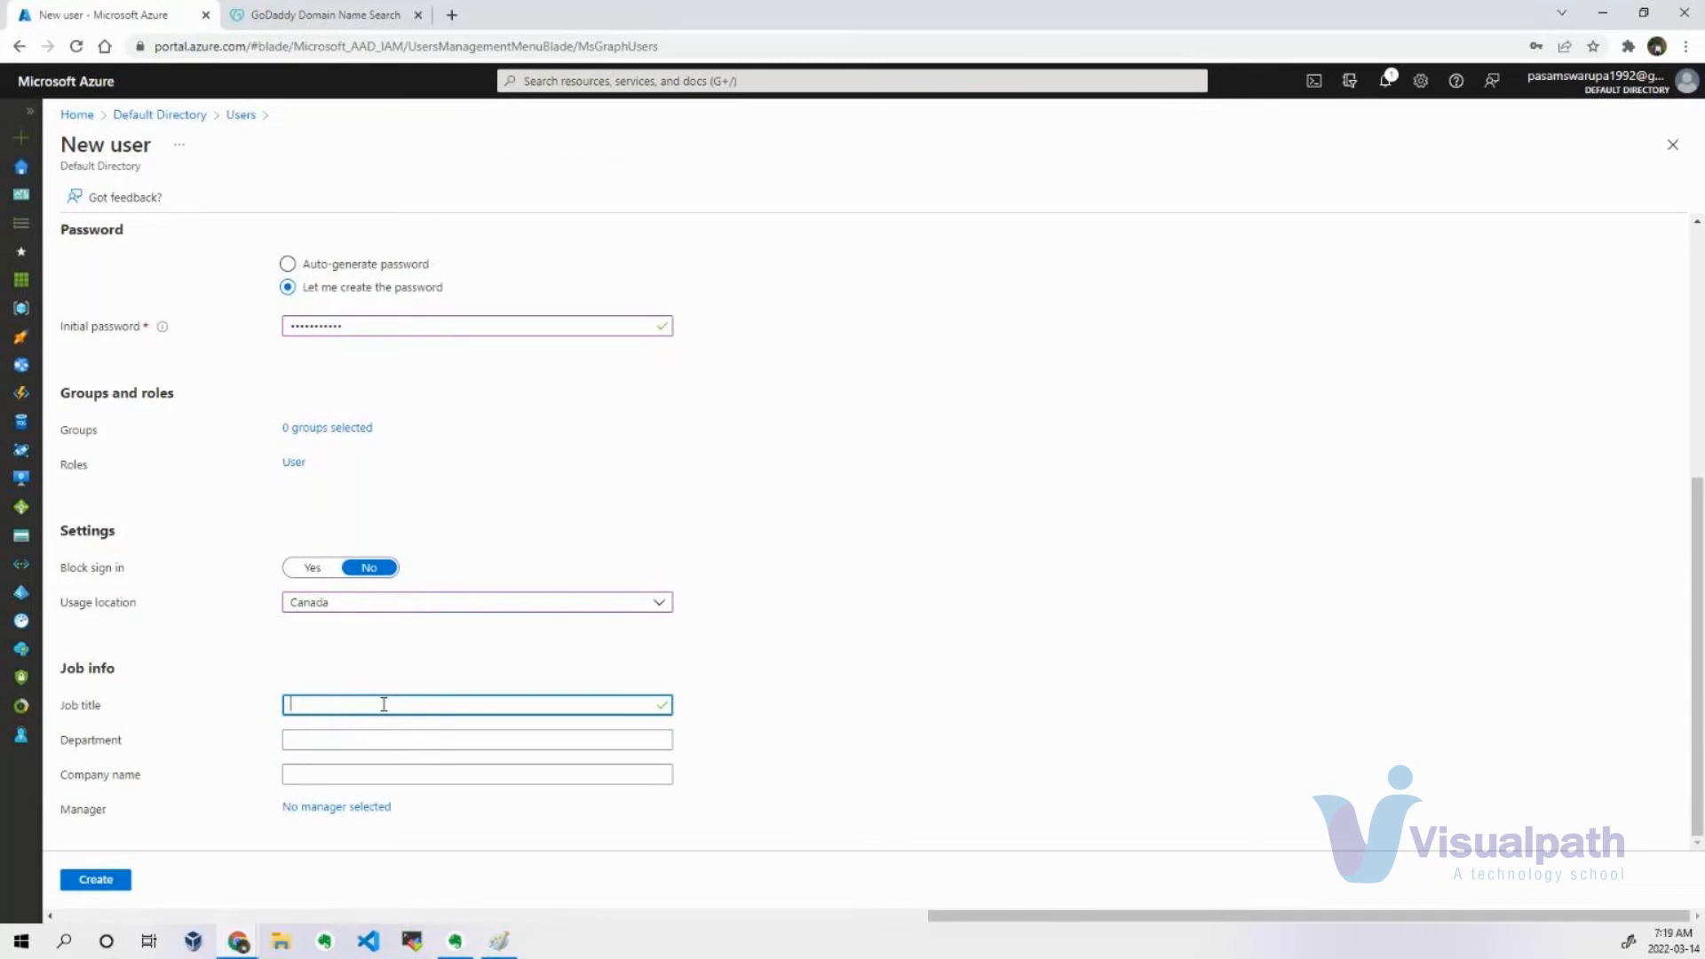
Enter "Dev and Op" as the new user's job title.
{"action": "type", "text": "Dev"}
{"action": "type", "text": " Tea"}
{"action": "key", "text": "BackSpace"}
{"action": "key", "text": "BackSpace"}
{"action": "key", "text": "BackSpace"}
{"action": "type", "text": "and Op tea"}
{"action": "key", "text": "BackSpace"}
{"action": "key", "text": "BackSpace"}
{"action": "key", "text": "BackSpace"}
{"action": "key", "text": "BackSpace"}
{"action": "key", "text": "BackSpace"}
{"action": "key", "text": "BackSpace"}
Set the department to "DevOps Team" and the company name to "visualpath", and create the user.
{"action": "left_click", "coordinate": [361, 738]}
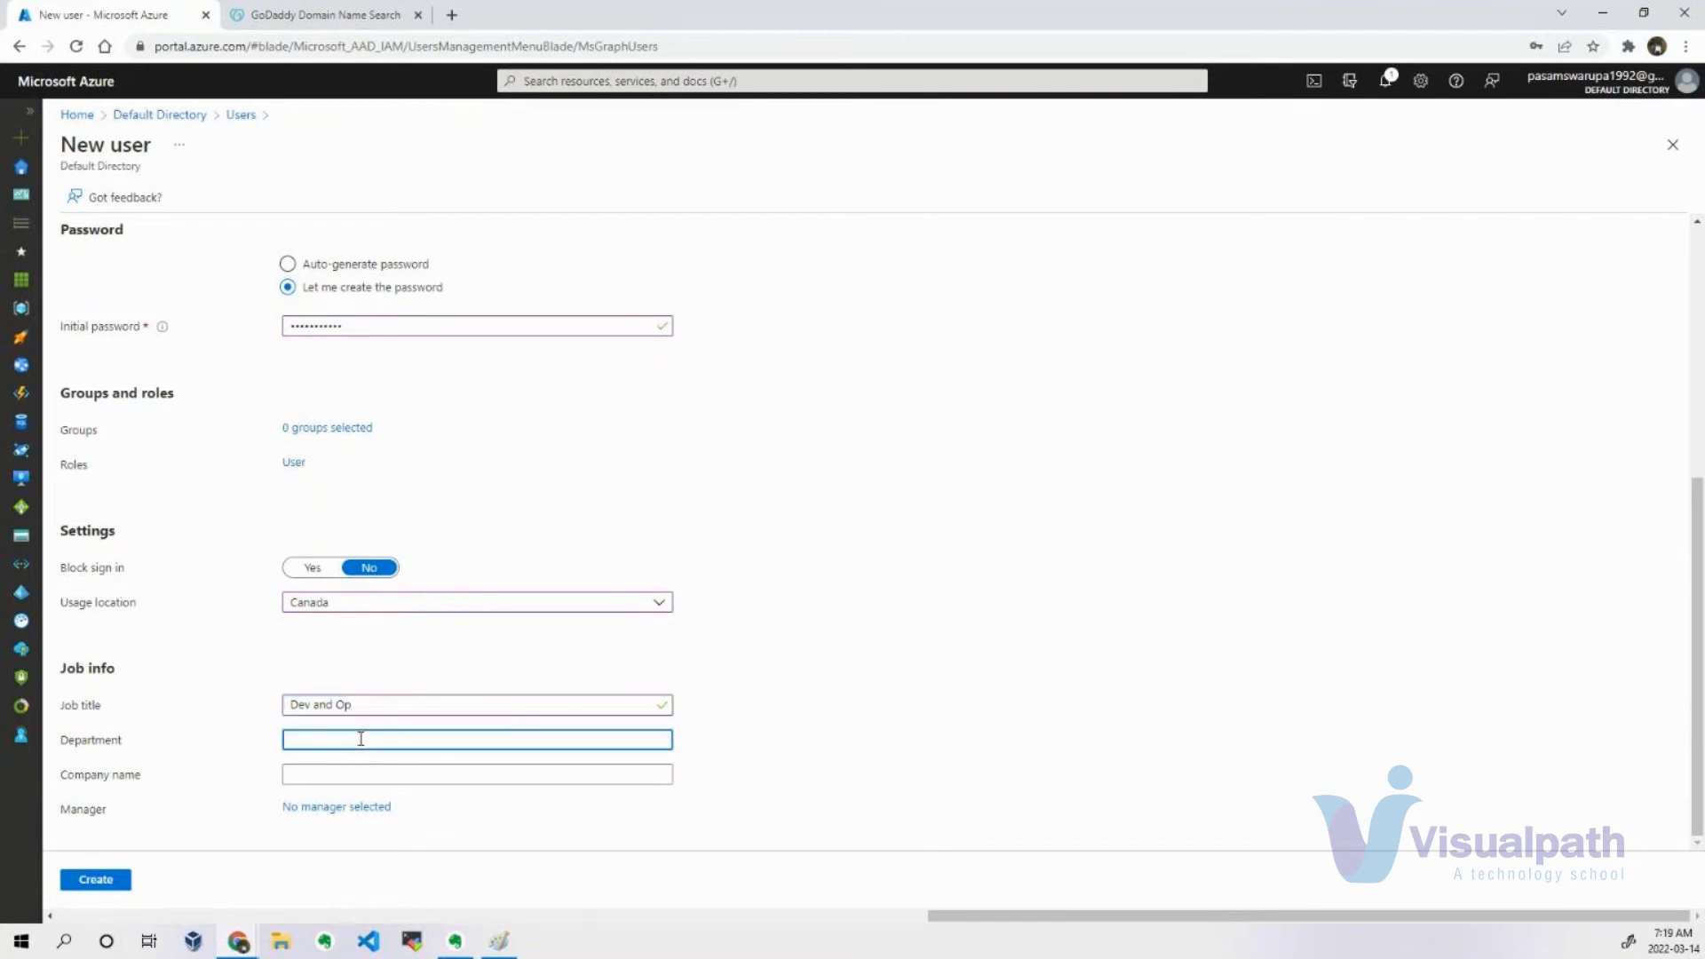
{"action": "type", "text": "DevOps Team"}
{"action": "left_click", "coordinate": [331, 775]}
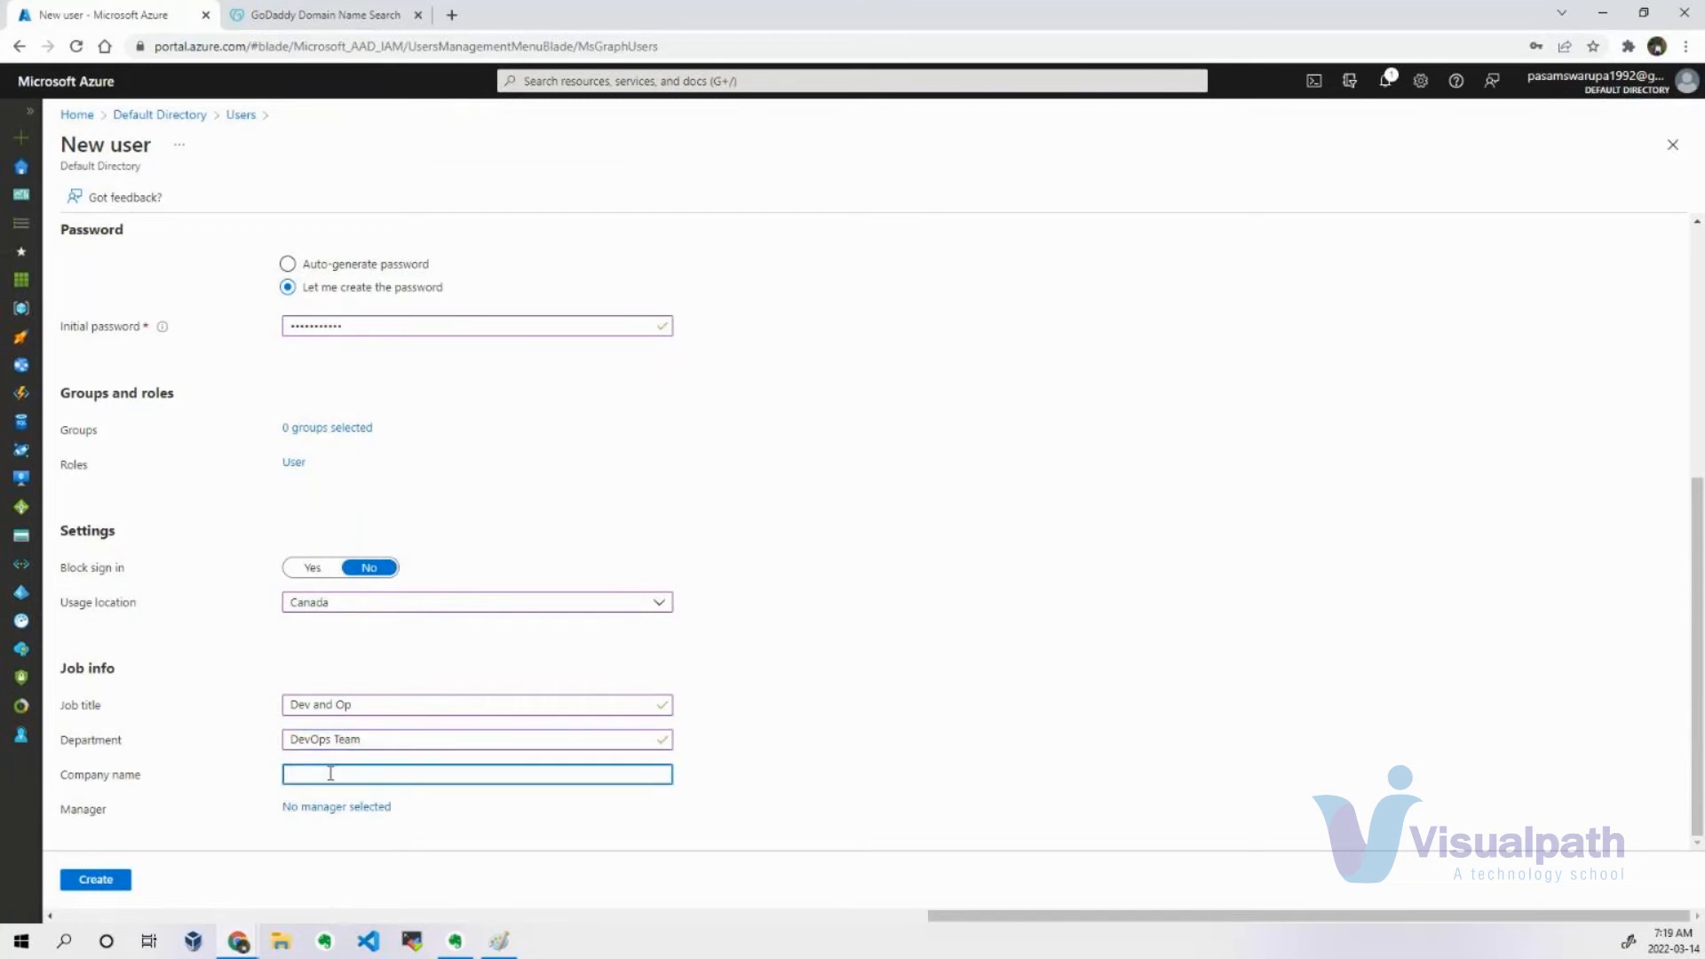
{"action": "type", "text": "visualpath"}
{"action": "left_click", "coordinate": [895, 621]}
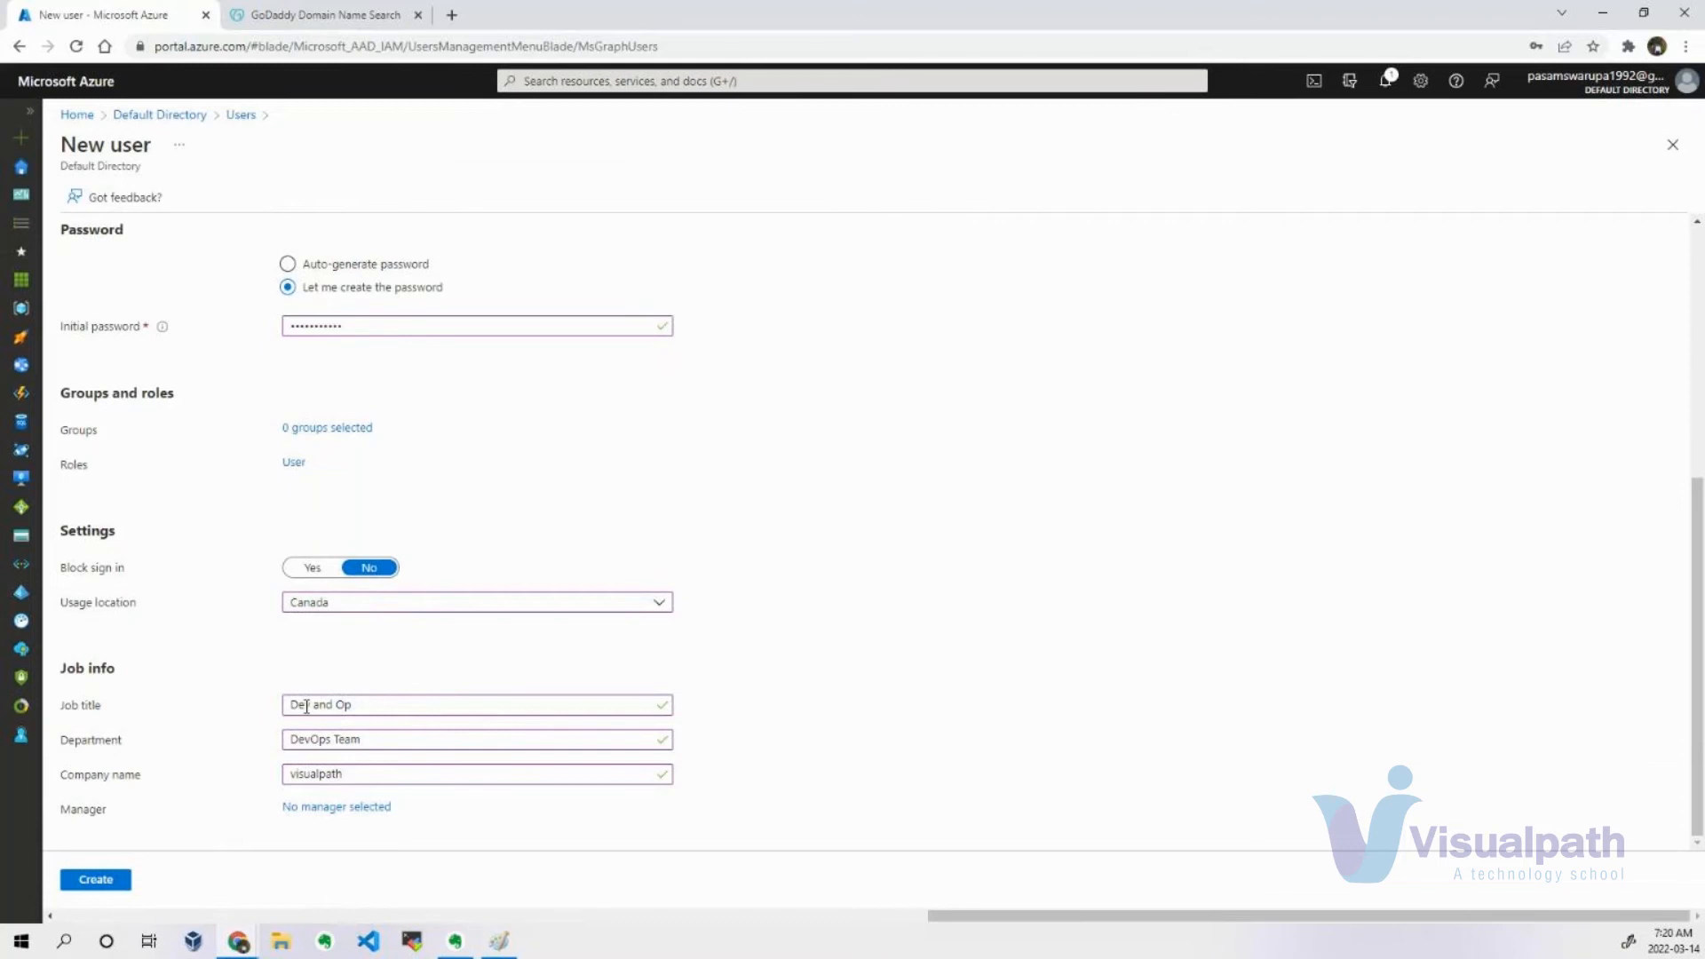
{"action": "left_click", "coordinate": [91, 884]}
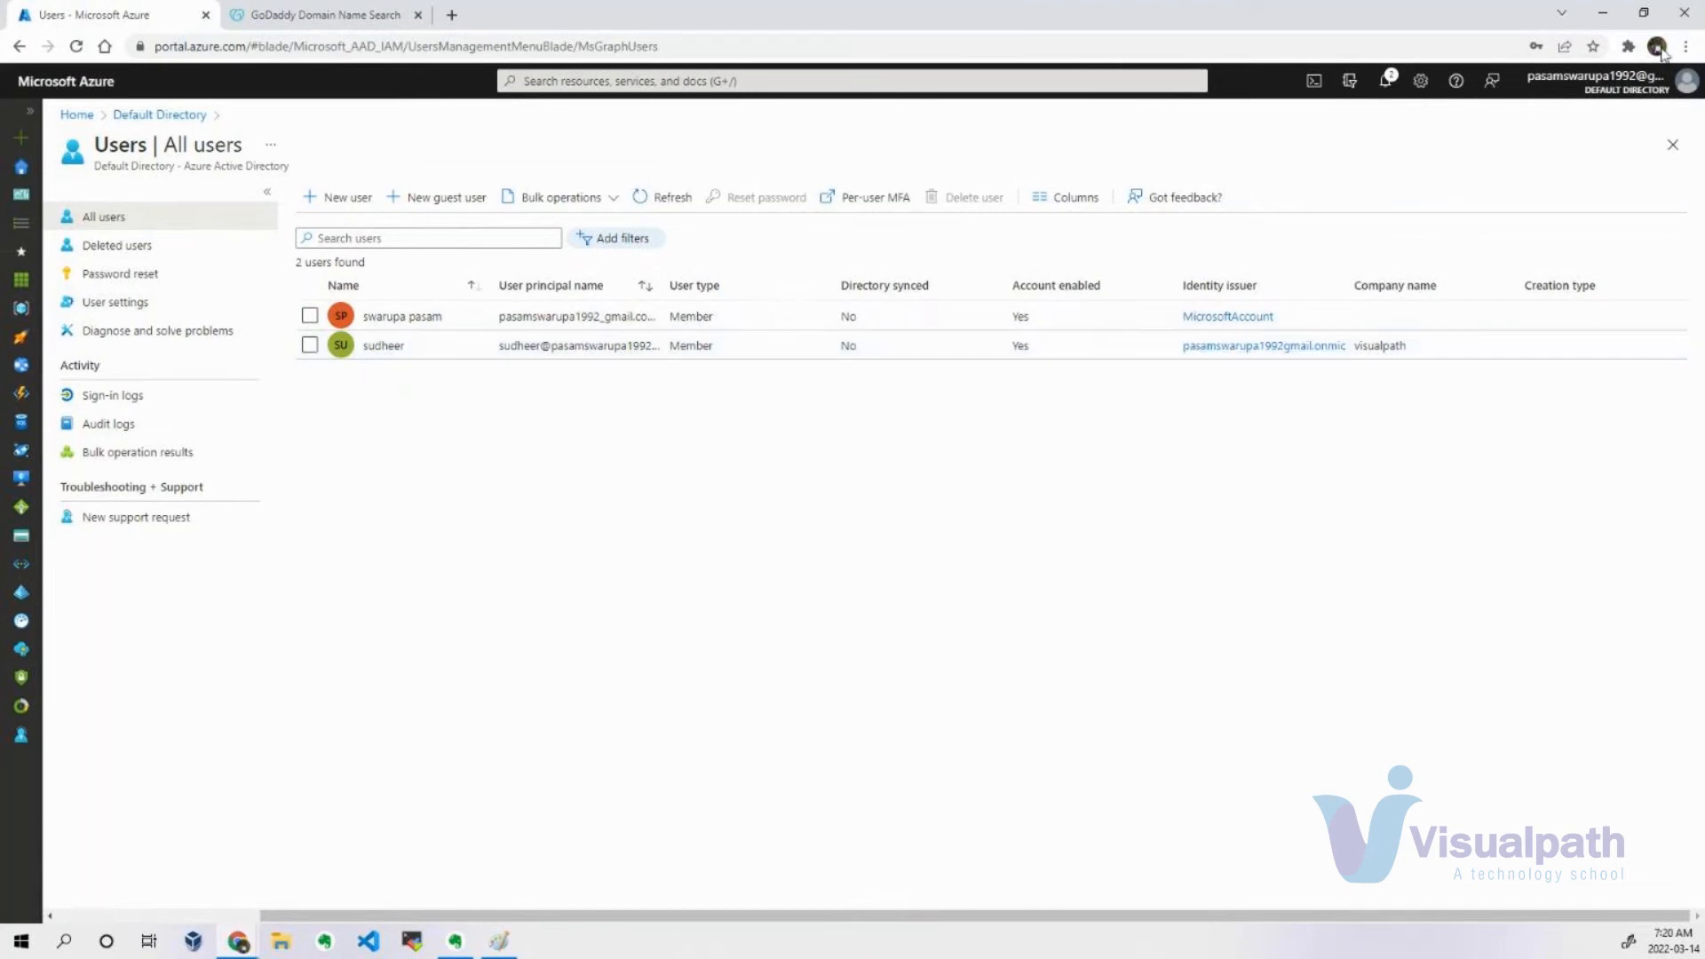
Open portal.azure.com in a new incognito window.
{"action": "left_click", "coordinate": [1686, 47]}
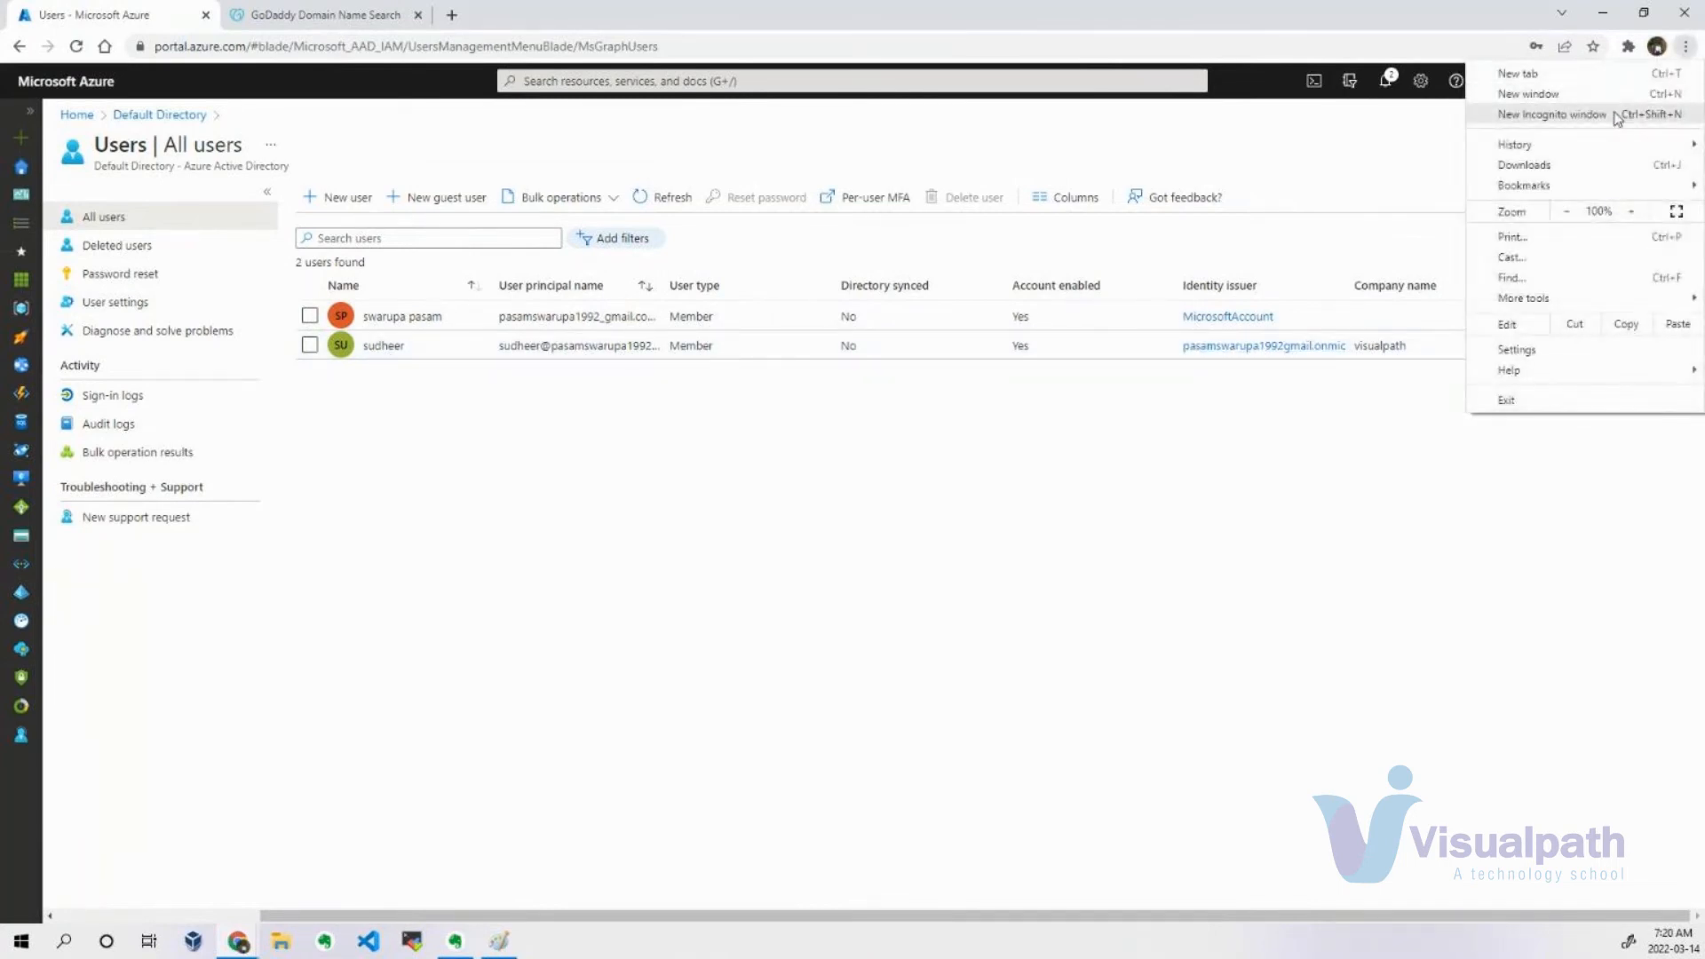
{"action": "left_click", "coordinate": [1616, 118]}
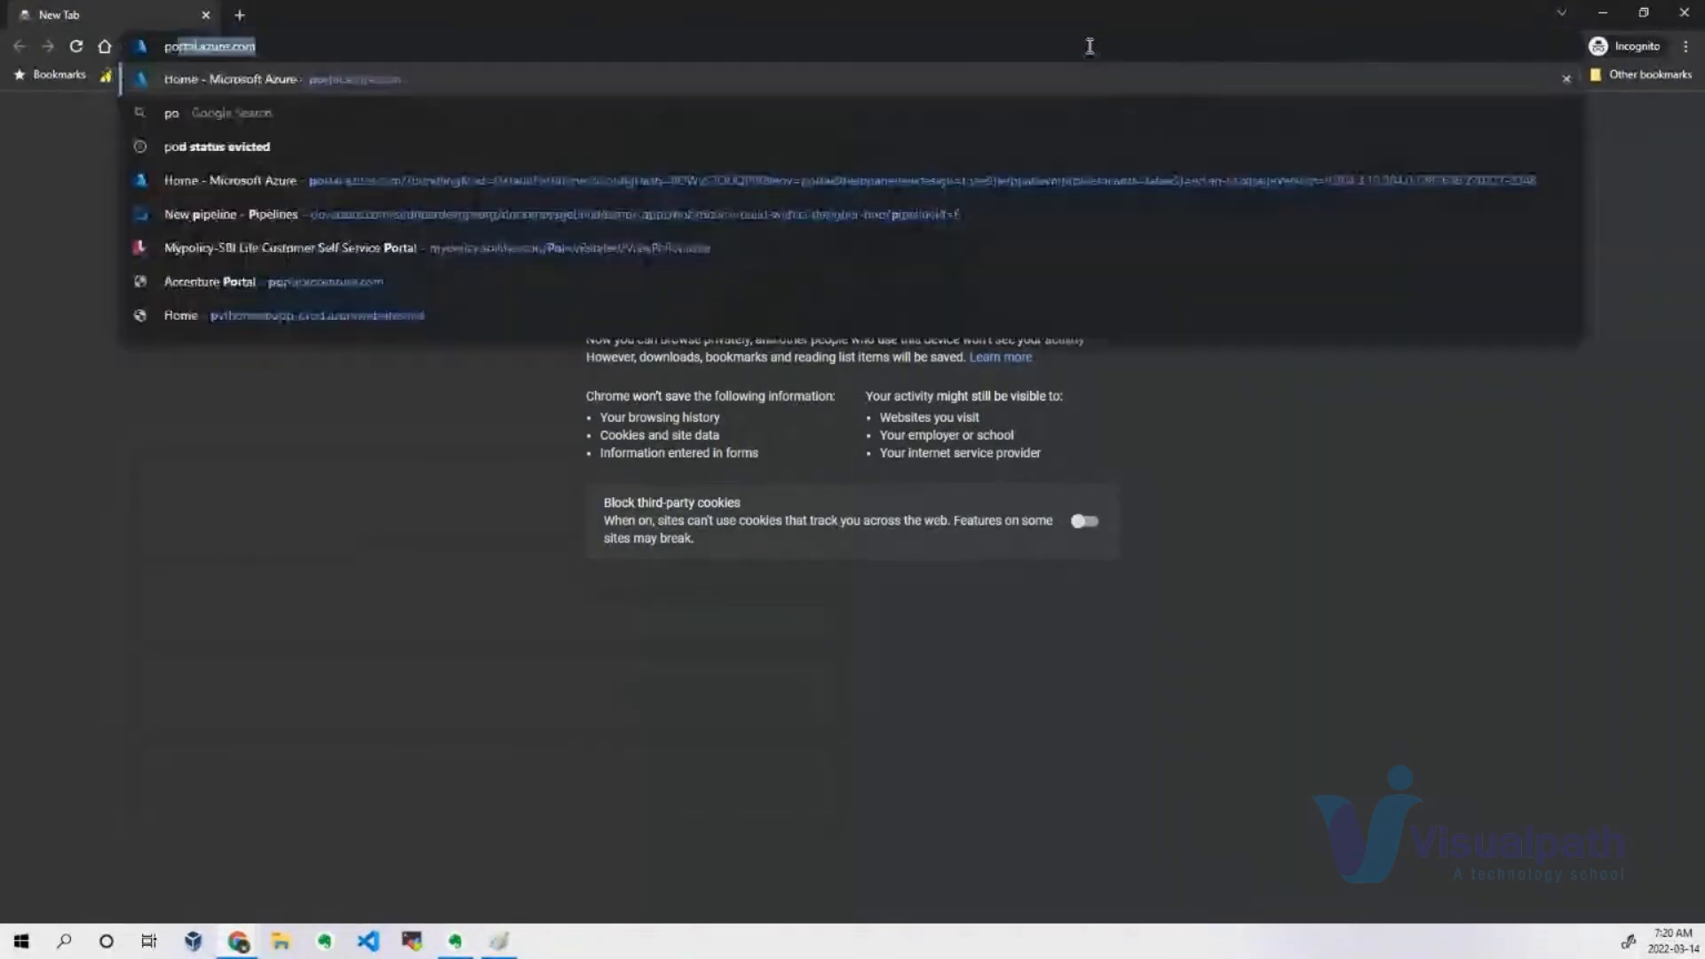
{"action": "type", "text": "portal.azure.com"}
{"action": "key", "text": "Return"}
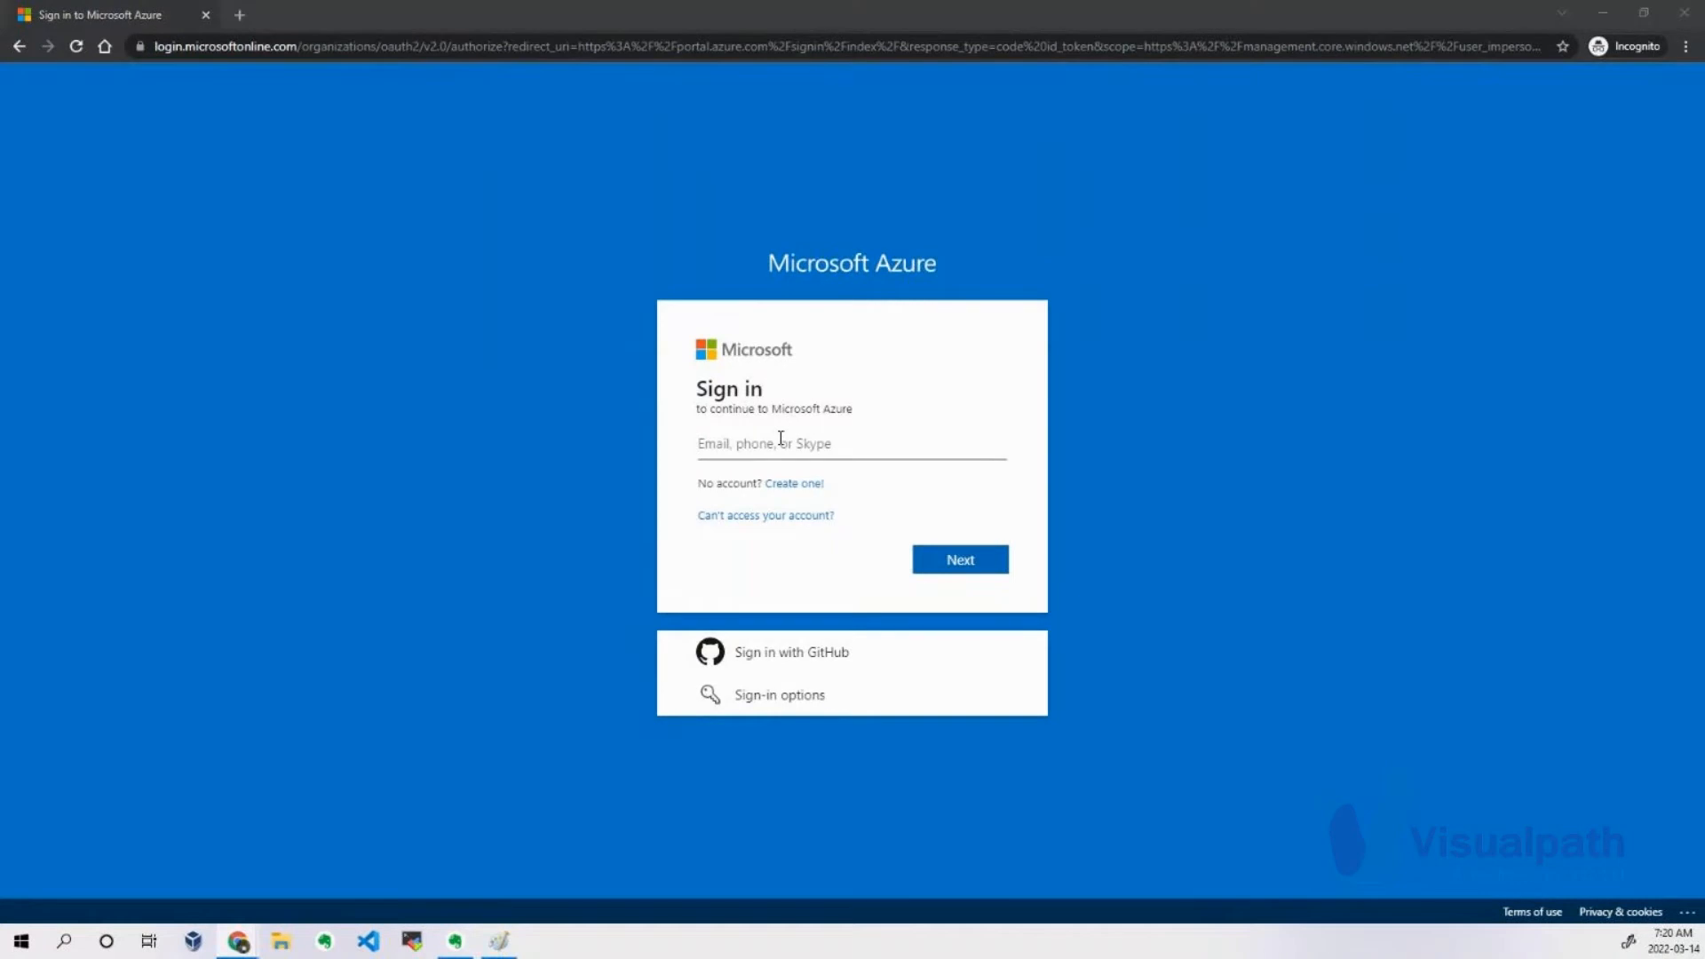
Copy the new user's principal name from their profile and submit it as the account on the incognito sign-in page.
{"action": "key", "text": "alt+Tab"}
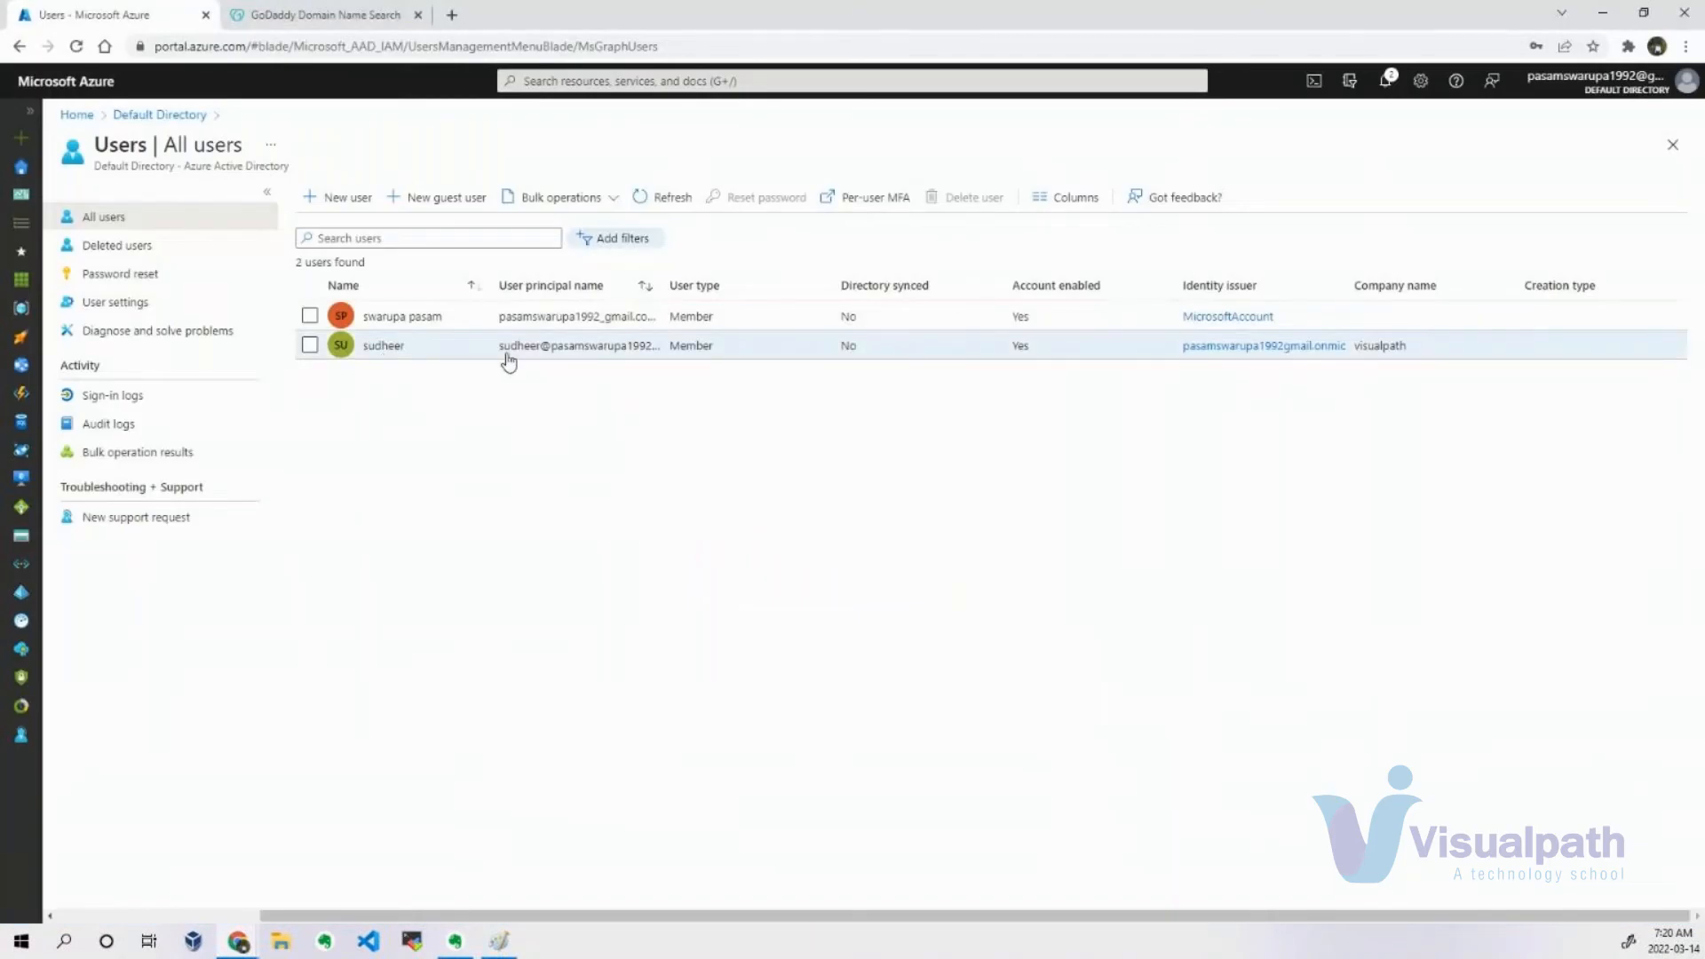
{"action": "left_click", "coordinate": [385, 347]}
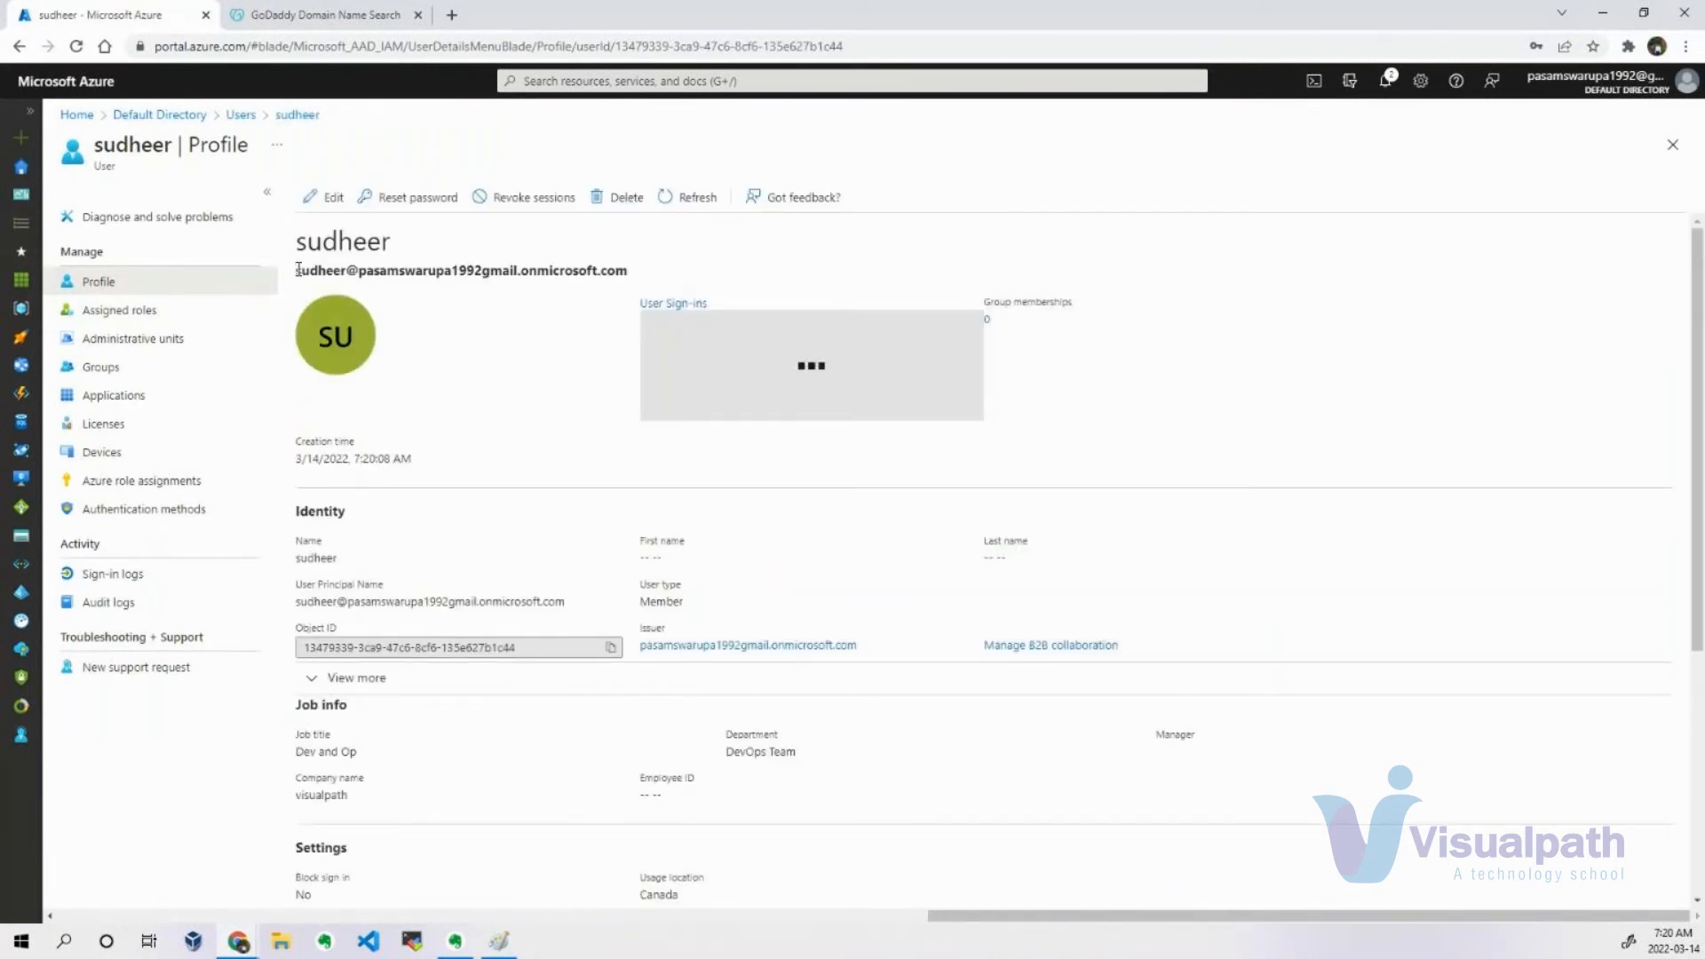
{"action": "triple_click", "coordinate": [536, 267]}
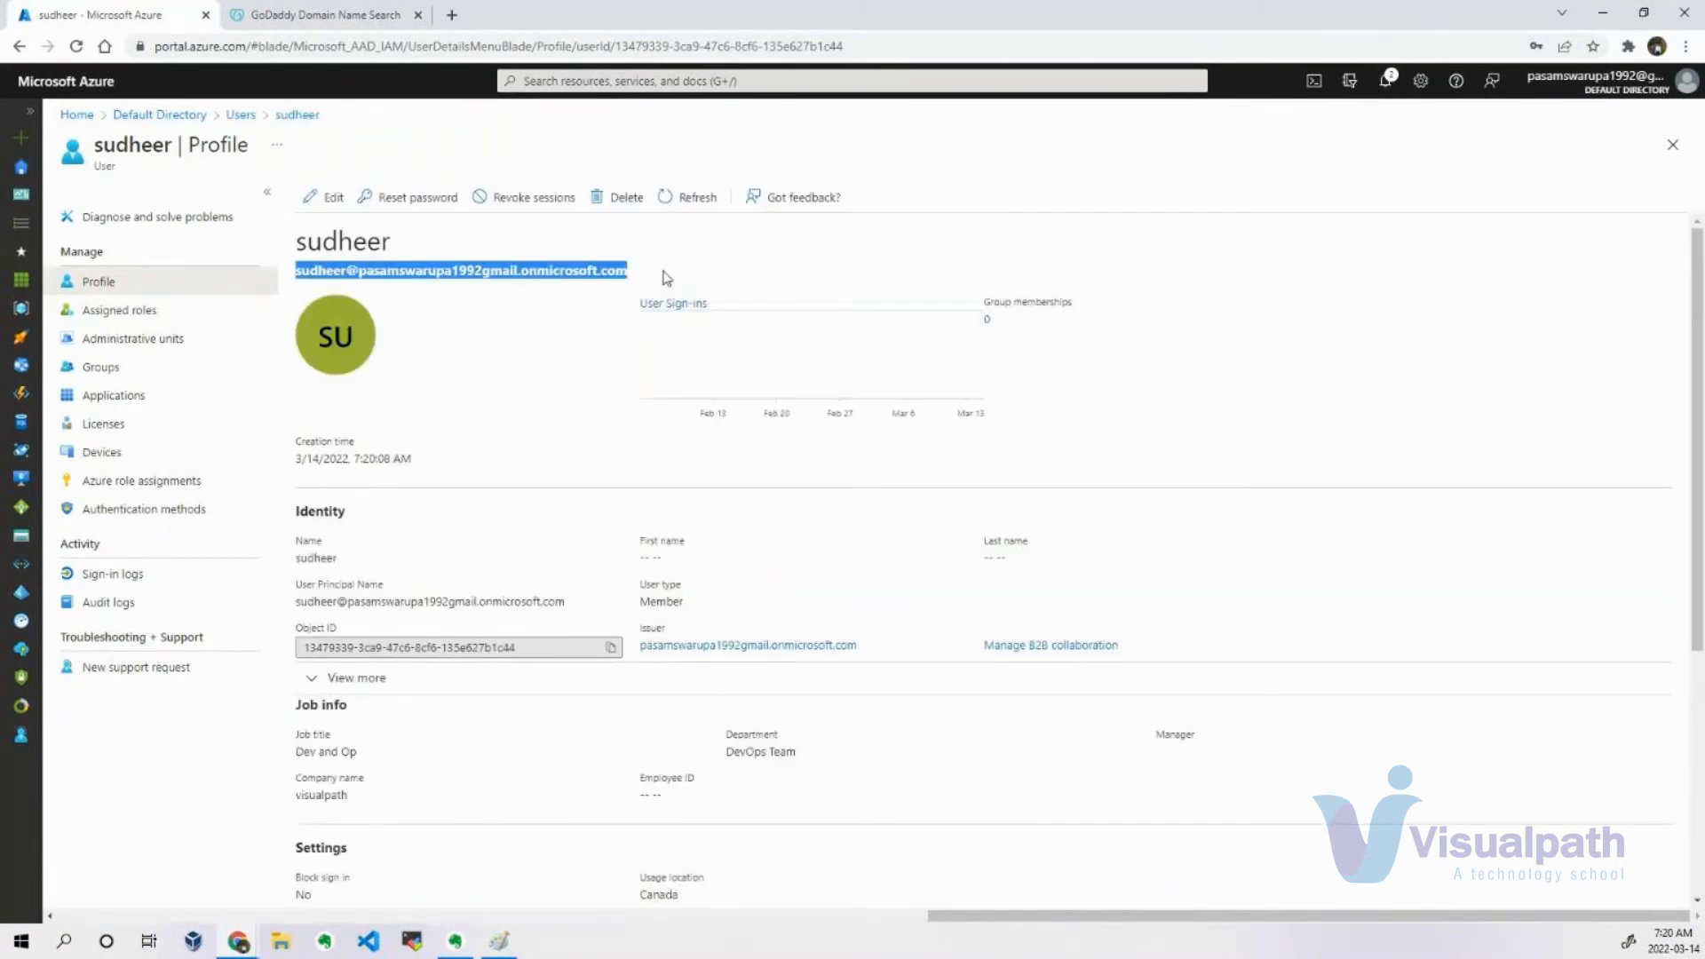
{"action": "key", "text": "alt+Tab"}
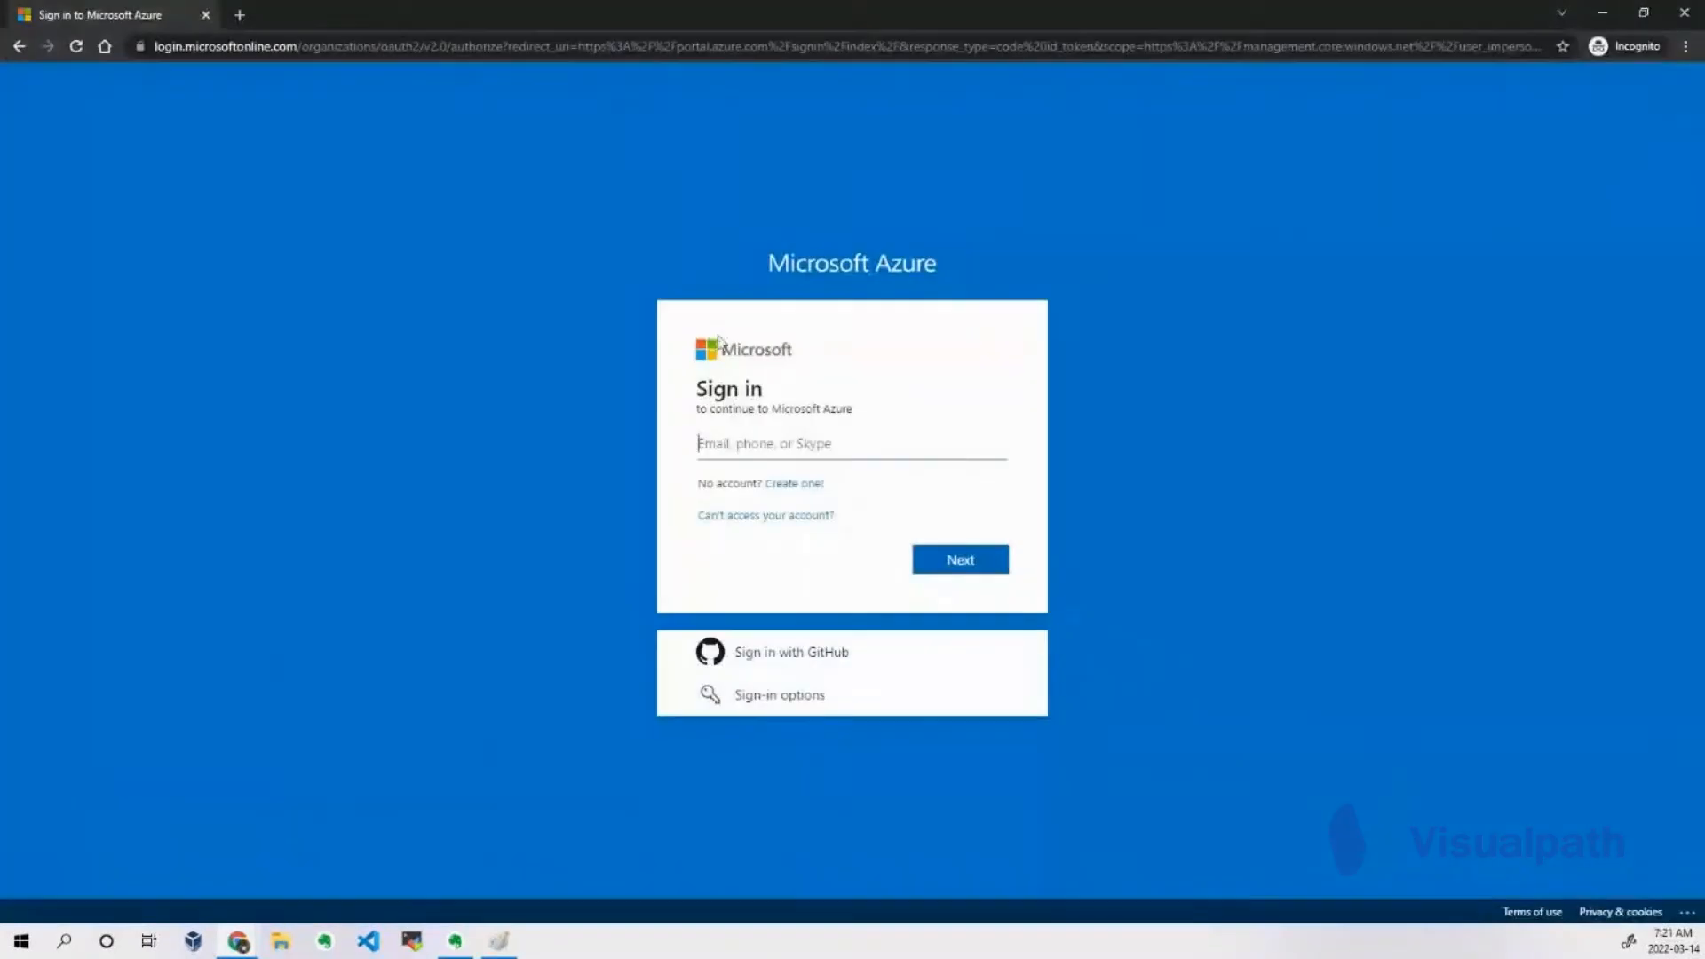
{"action": "left_click", "coordinate": [824, 445]}
{"action": "key", "text": "ctrl+v"}
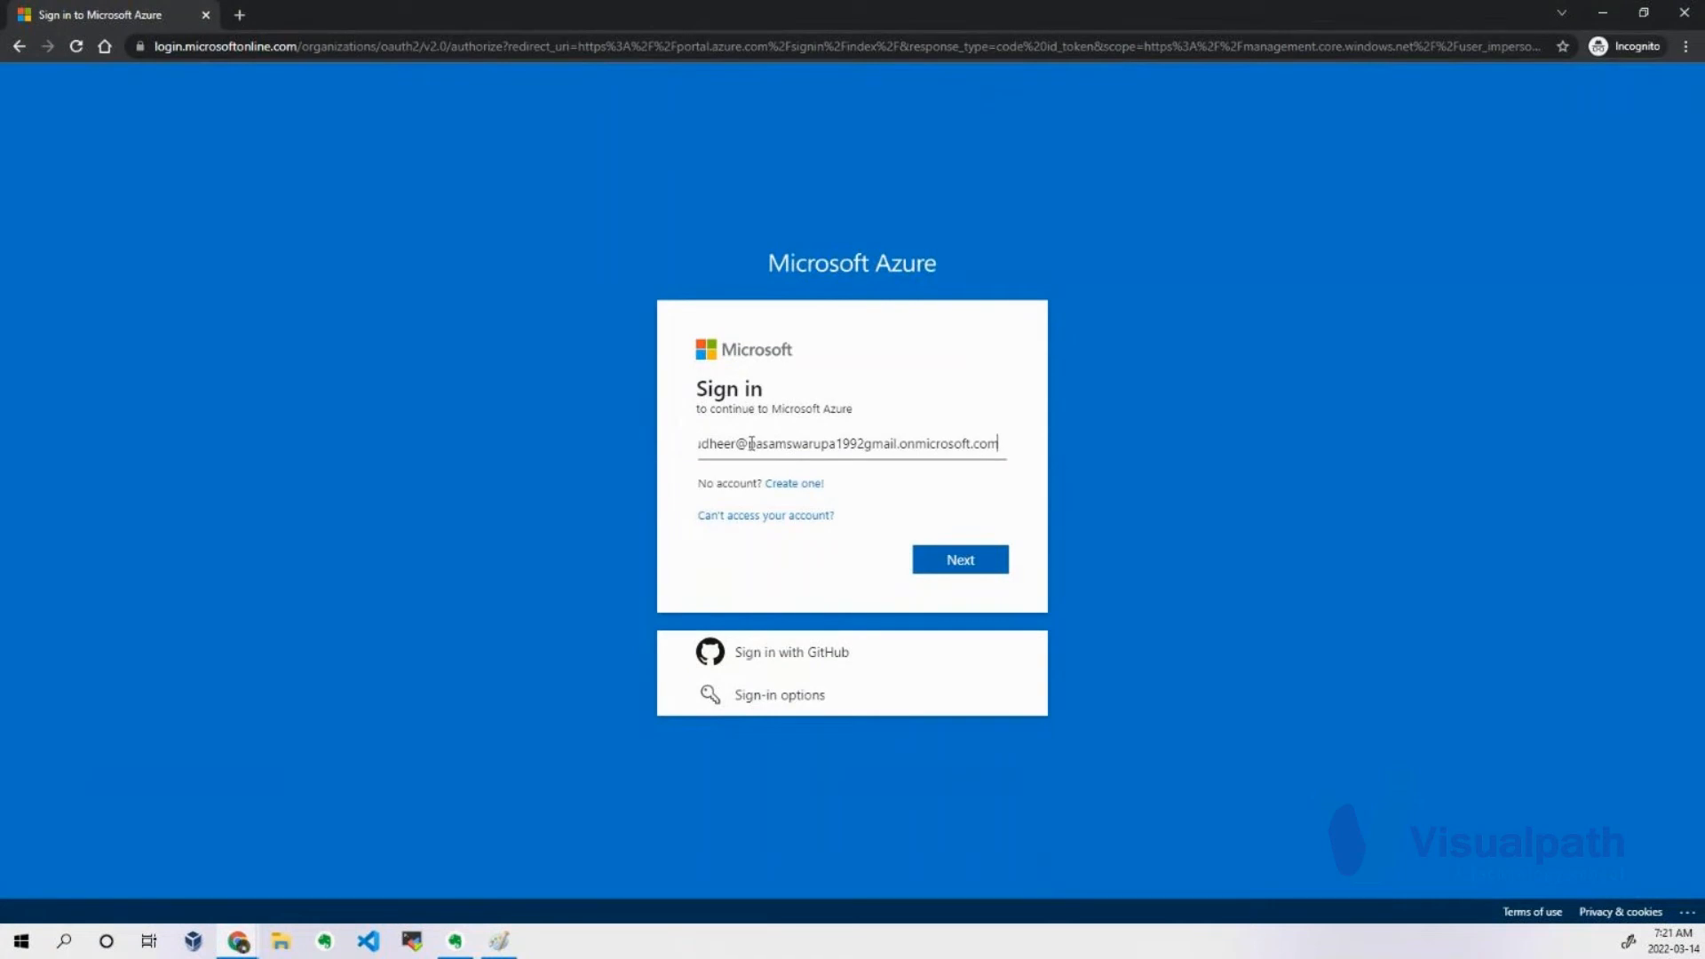
{"action": "left_click_drag", "start_coordinate": [748, 443], "coordinate": [1022, 446]}
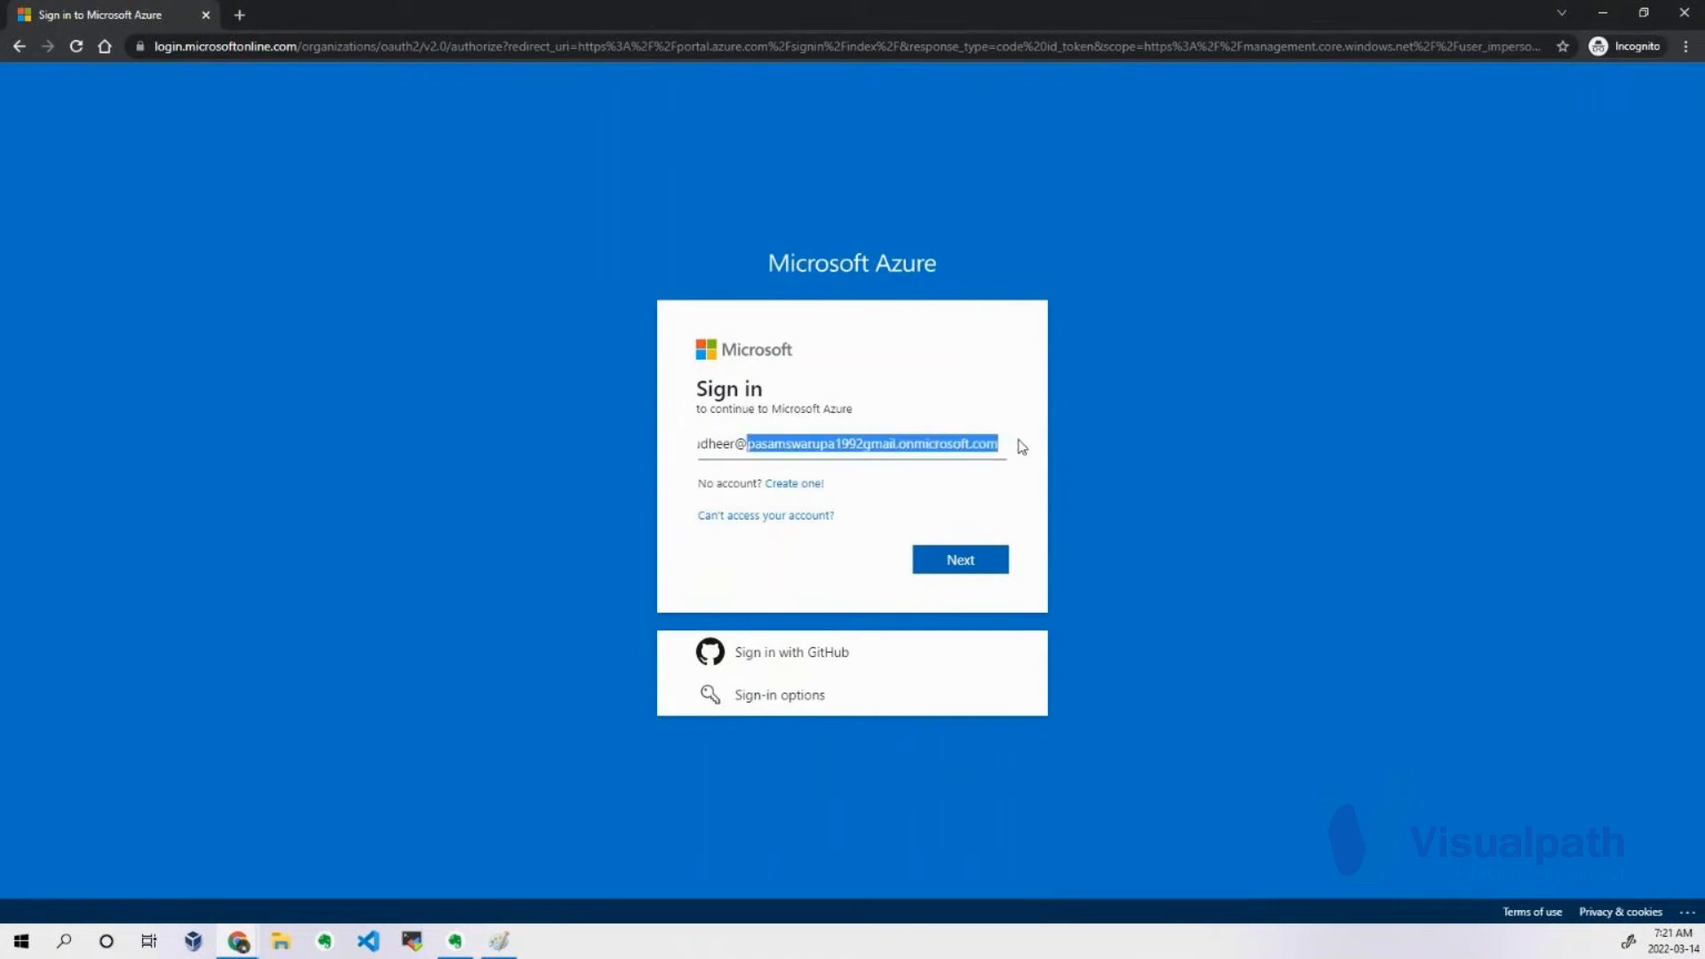
{"action": "left_click", "coordinate": [1151, 432]}
{"action": "left_click", "coordinate": [954, 567]}
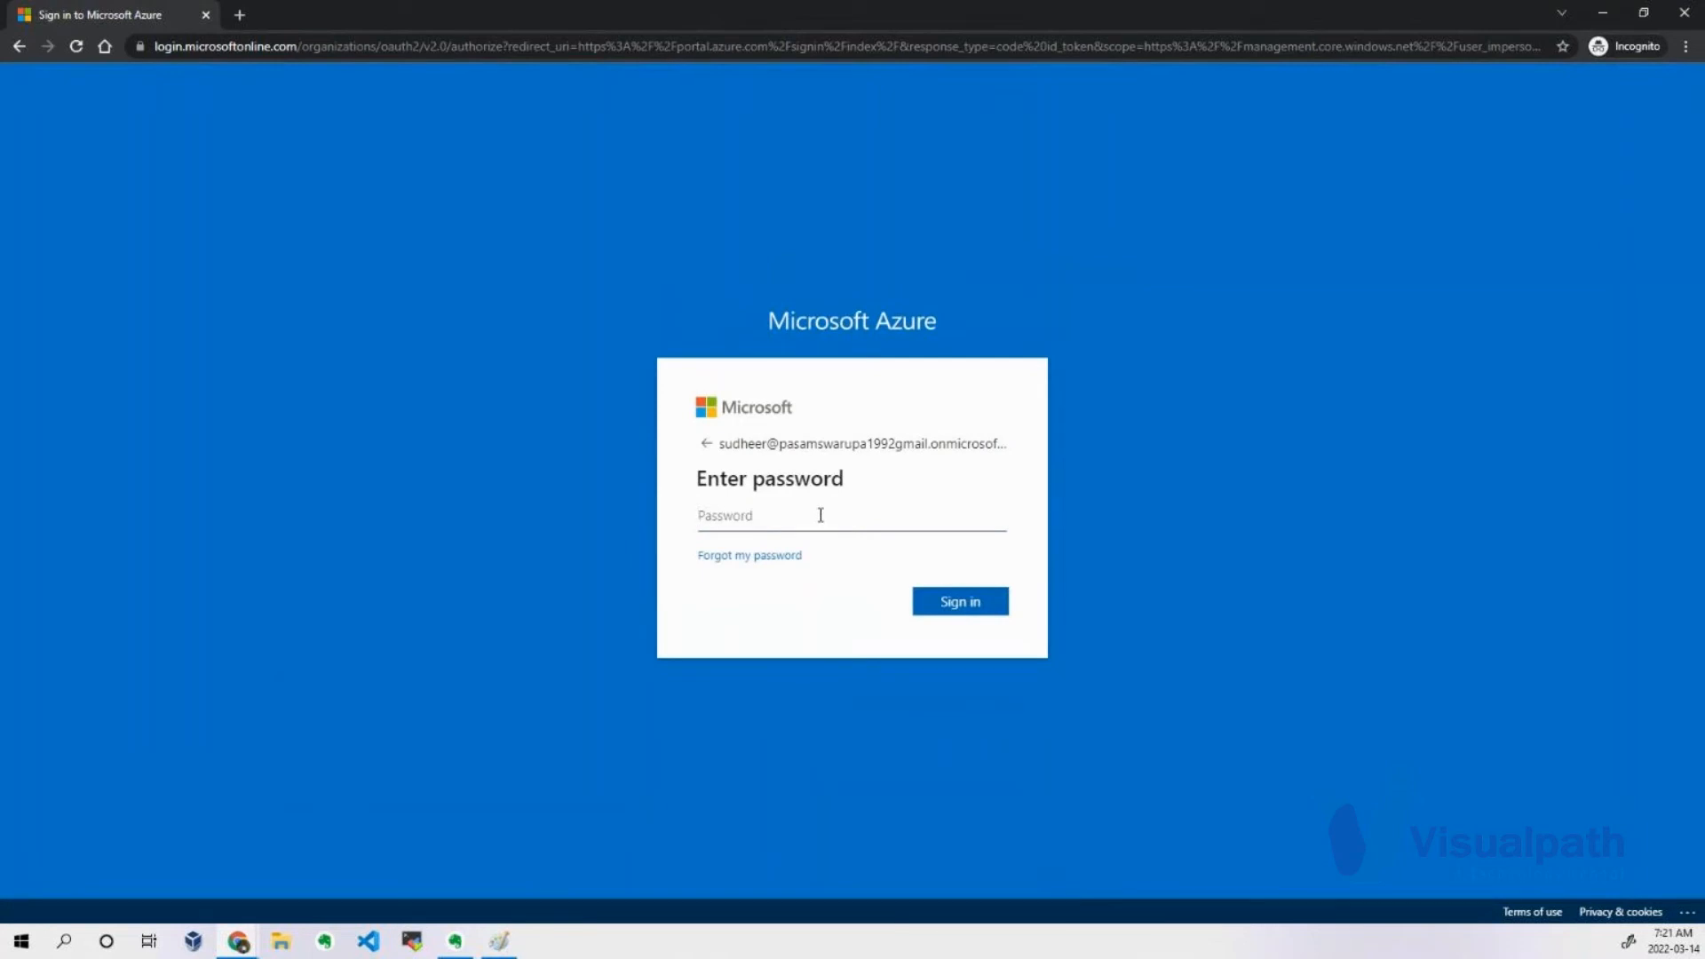
Enter the new user's initial password and sign in.
{"action": "type", "text": "•••••••••••"}
{"action": "left_click", "coordinate": [943, 613]}
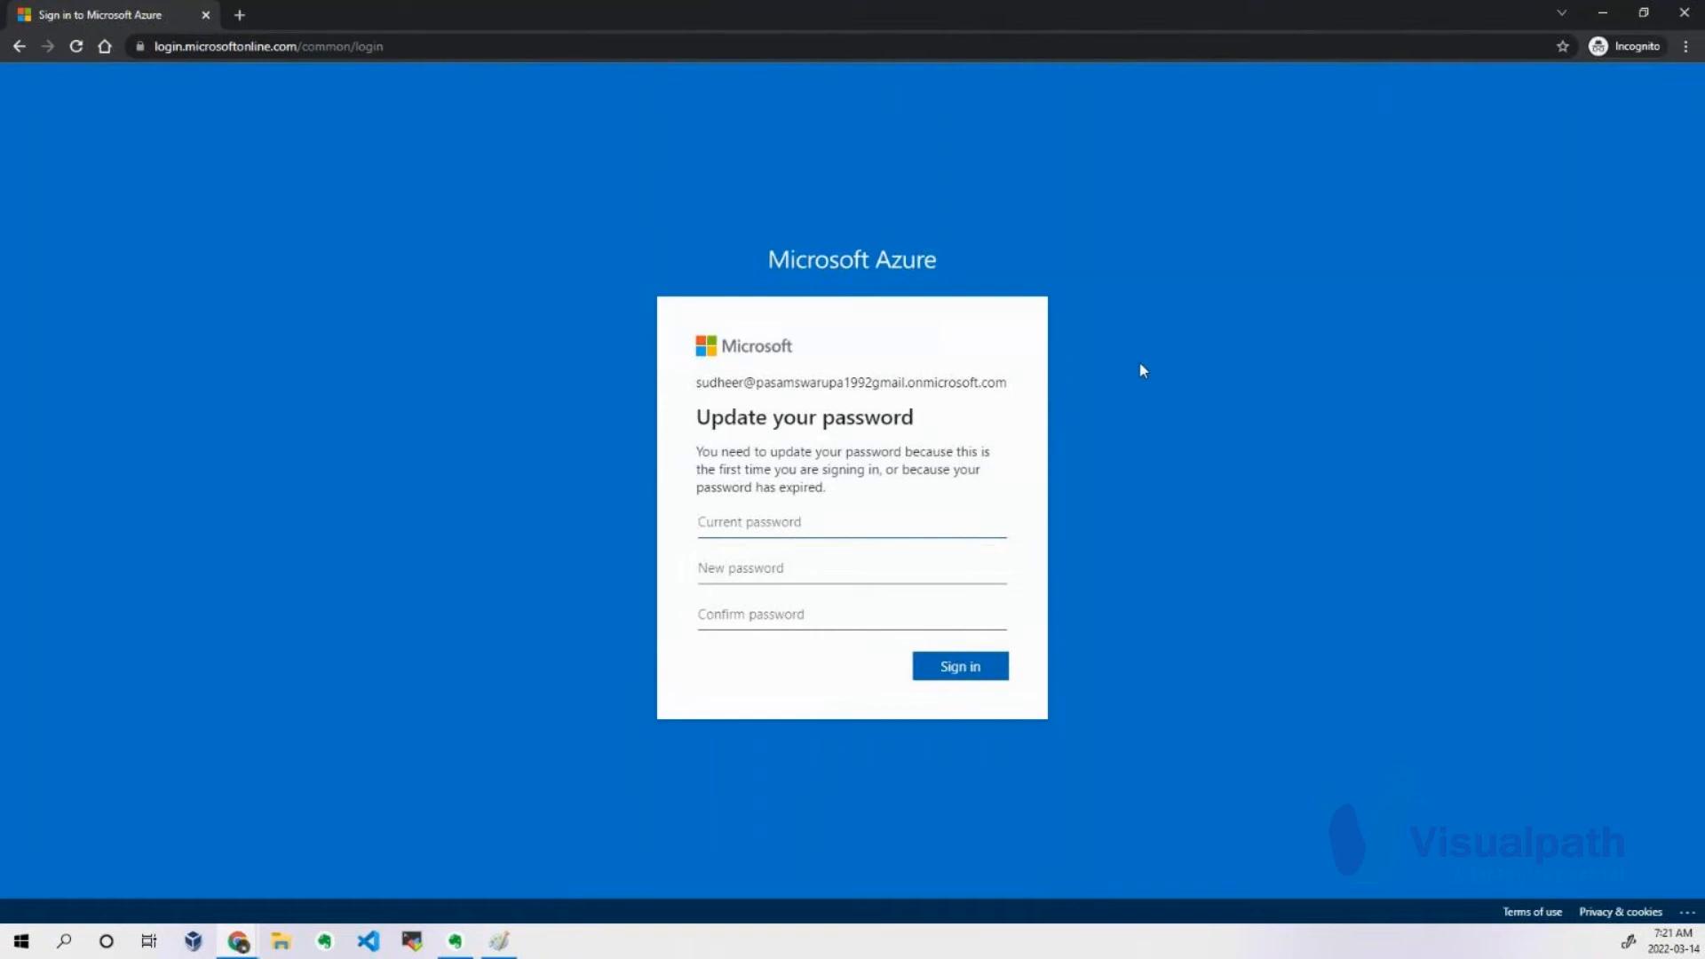
Update the account password by entering the current password, a new password and its confirmation, and submit the form.
{"action": "type", "text": "•••••••••••"}
{"action": "key", "text": "Tab"}
{"action": "type", "text": "•••••••••••••"}
{"action": "key", "text": "Tab"}
{"action": "type", "text": "••••••••••••"}
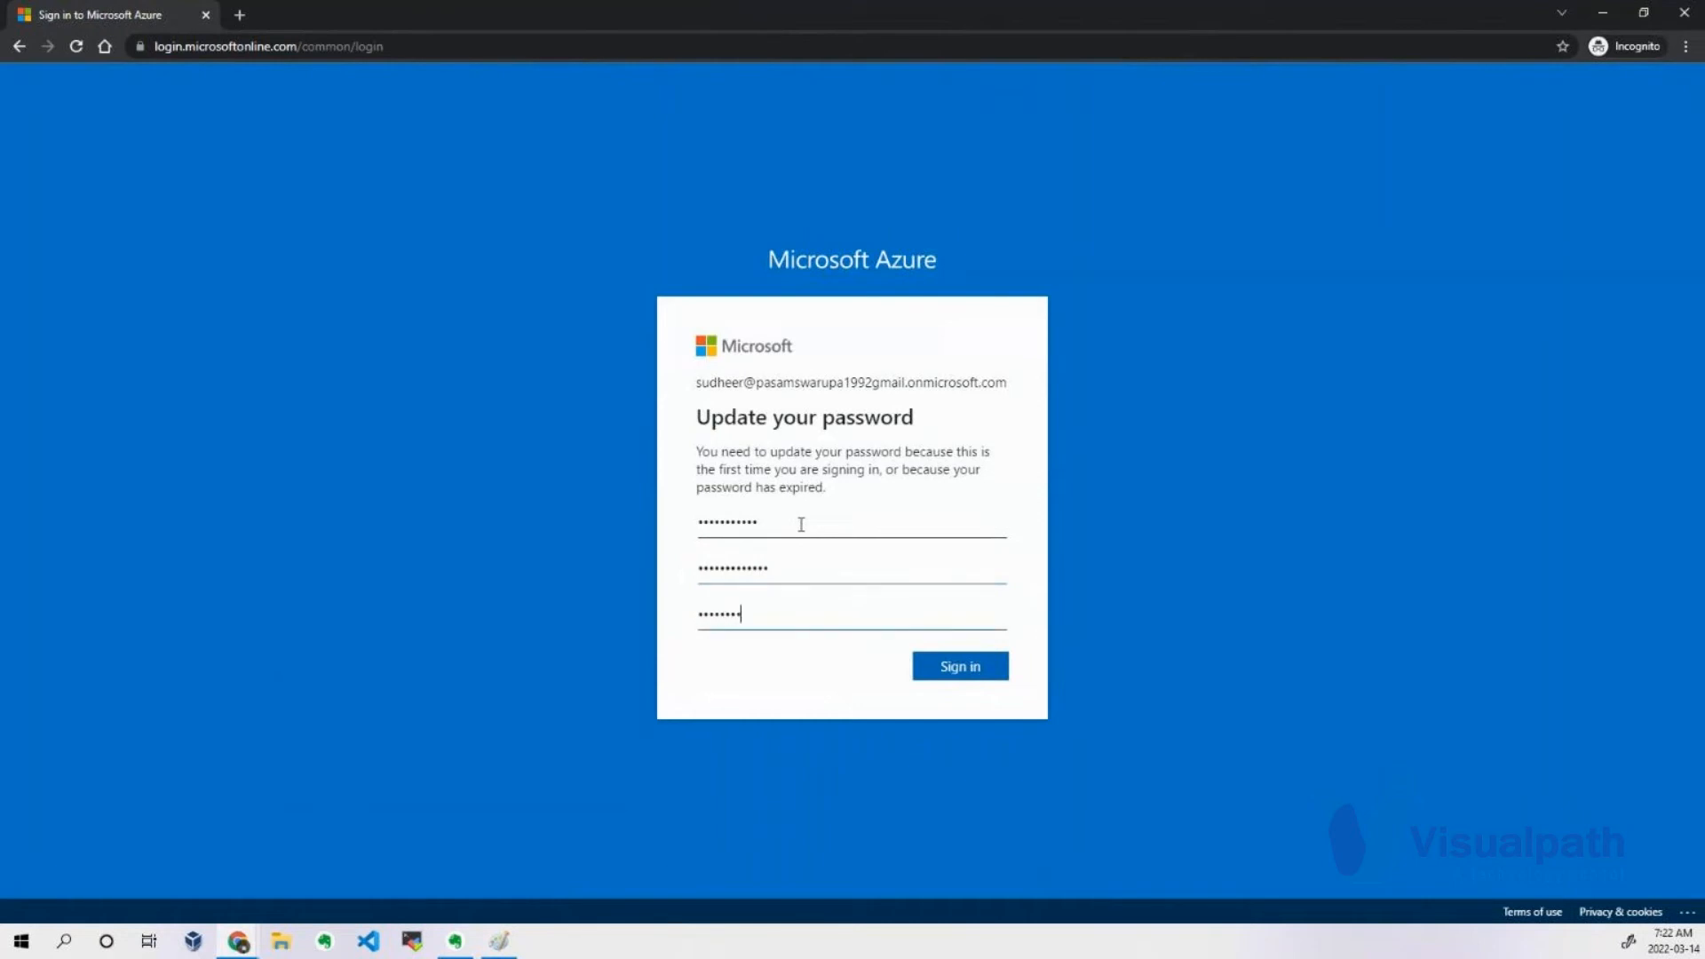
{"action": "type", "text": "•"}
{"action": "left_click", "coordinate": [978, 666]}
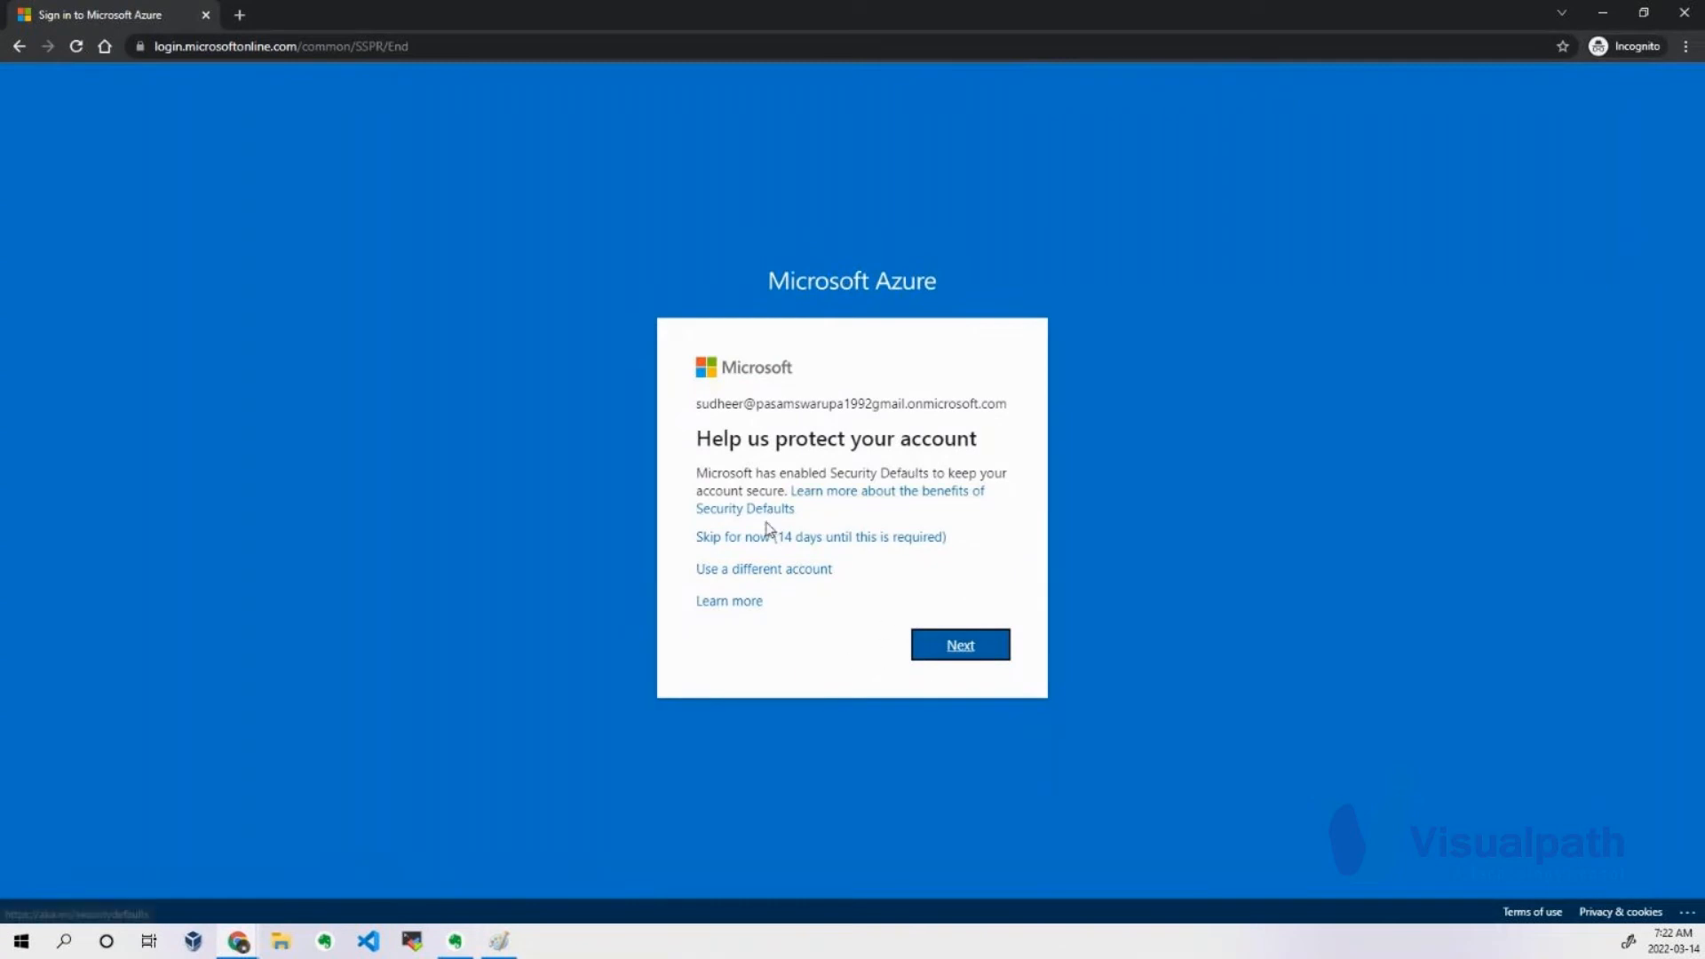
Proceed with protecting the account and go through the Microsoft Authenticator setup, past the QR code, to the test notification.
{"action": "left_click", "coordinate": [965, 648]}
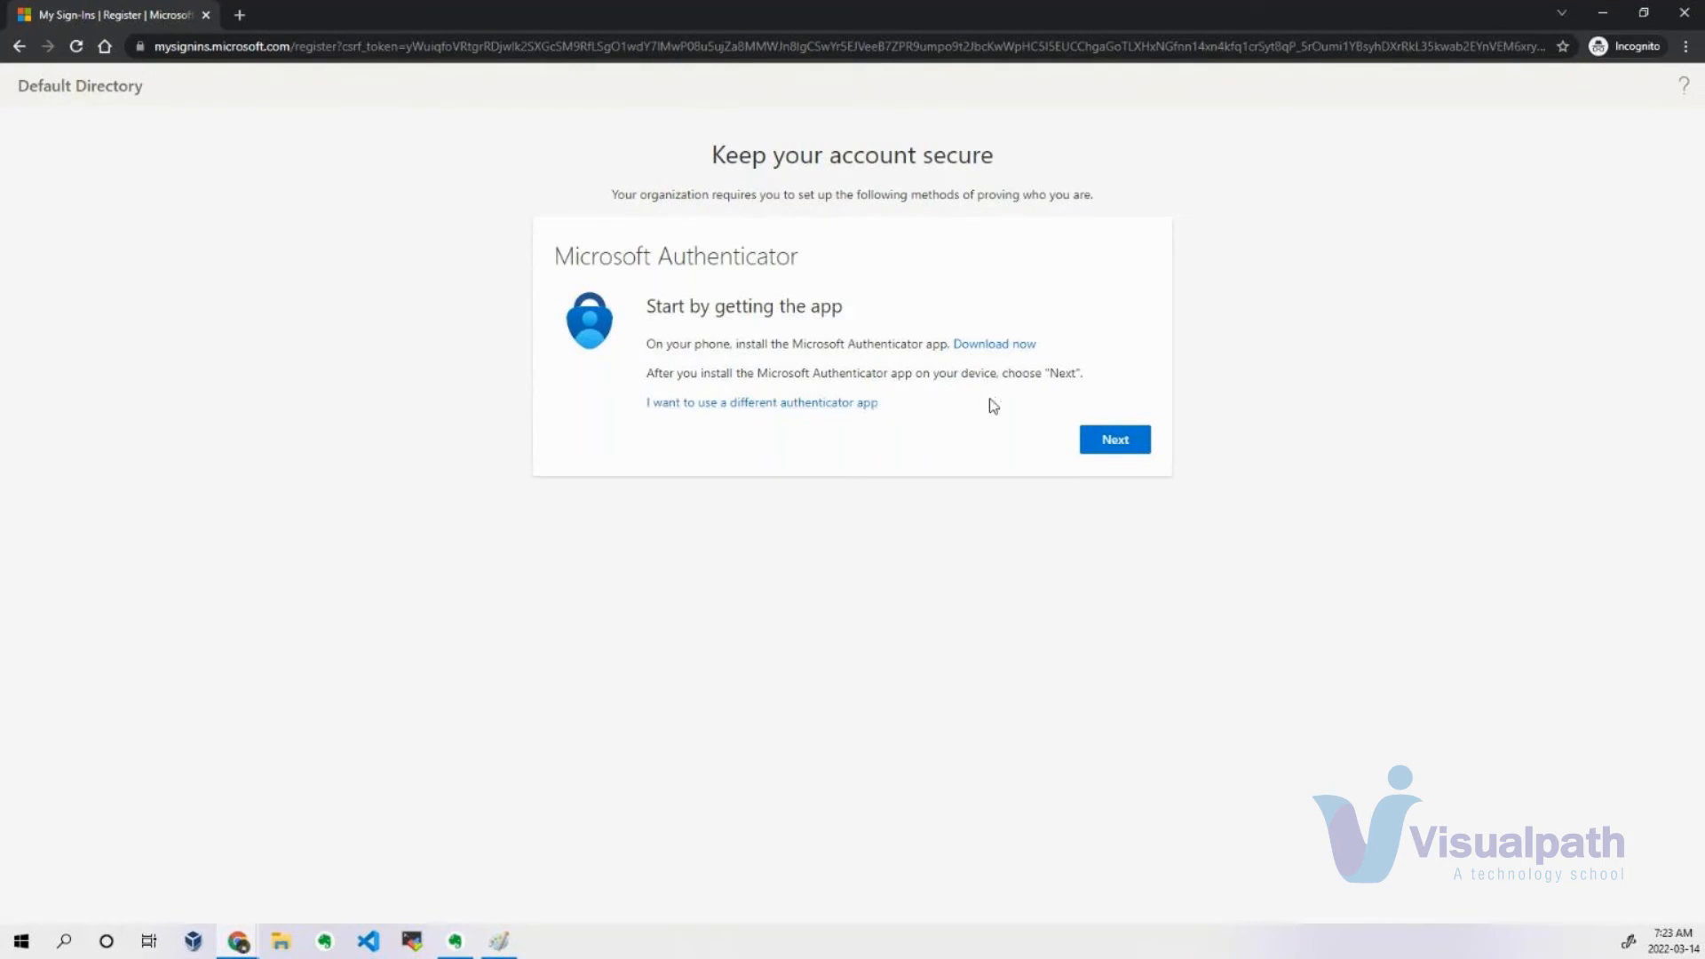
{"action": "left_click", "coordinate": [1115, 441]}
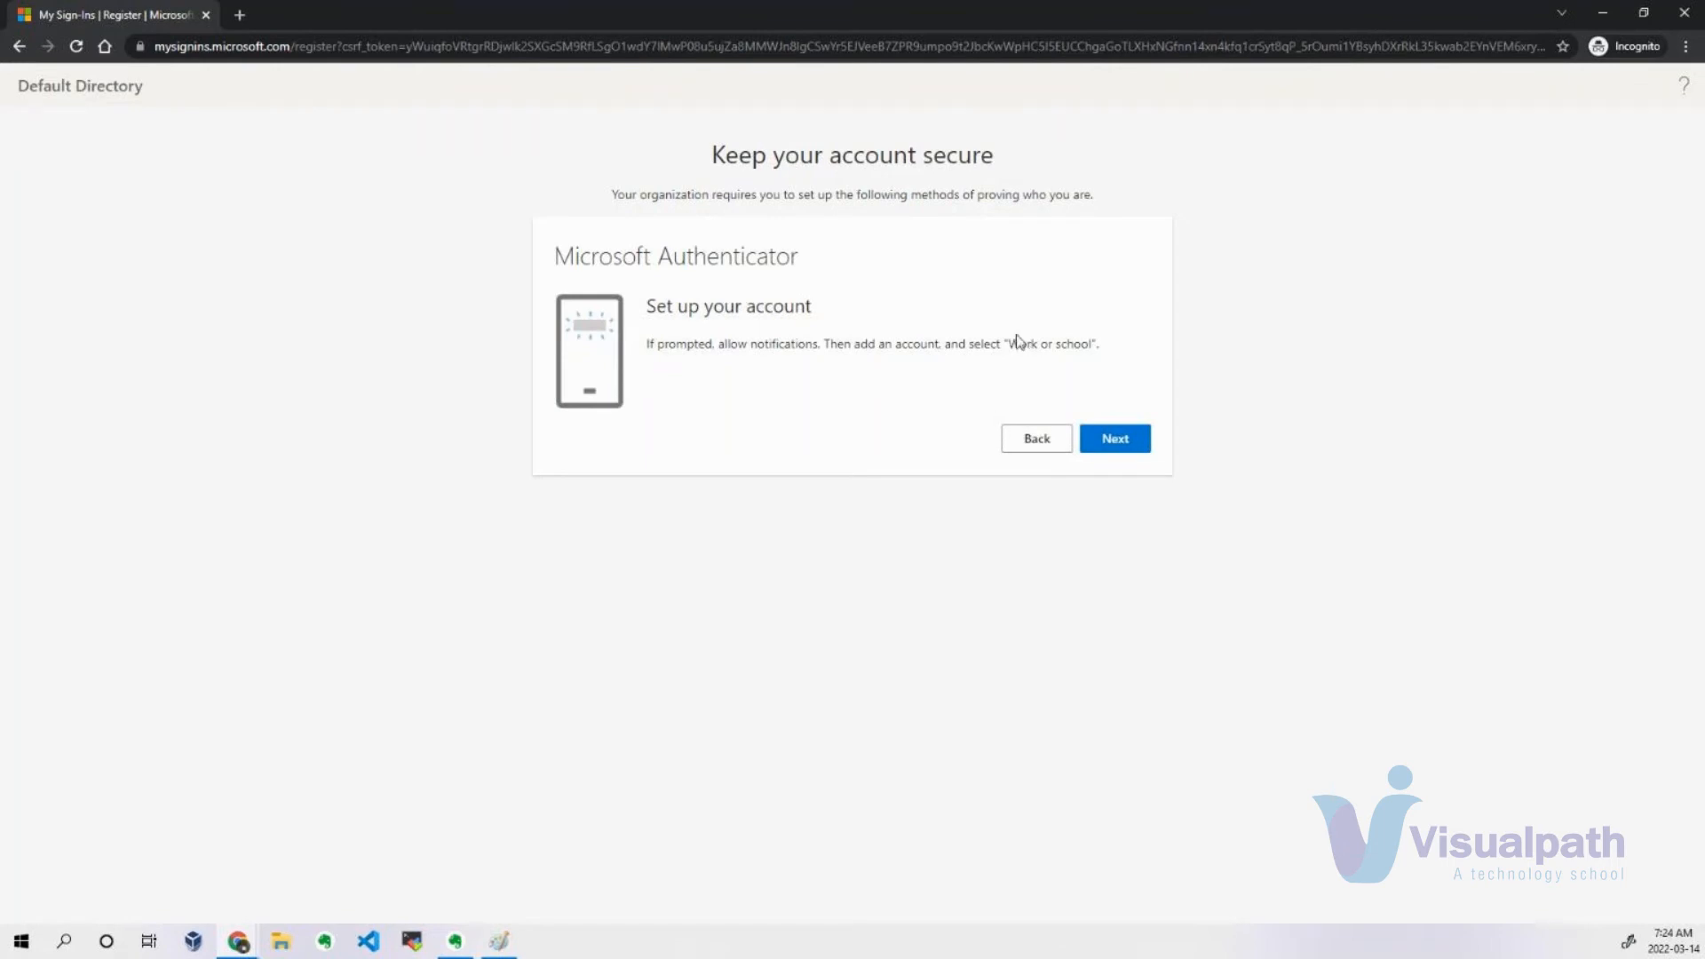
{"action": "left_click_drag", "start_coordinate": [1001, 344], "coordinate": [1088, 350]}
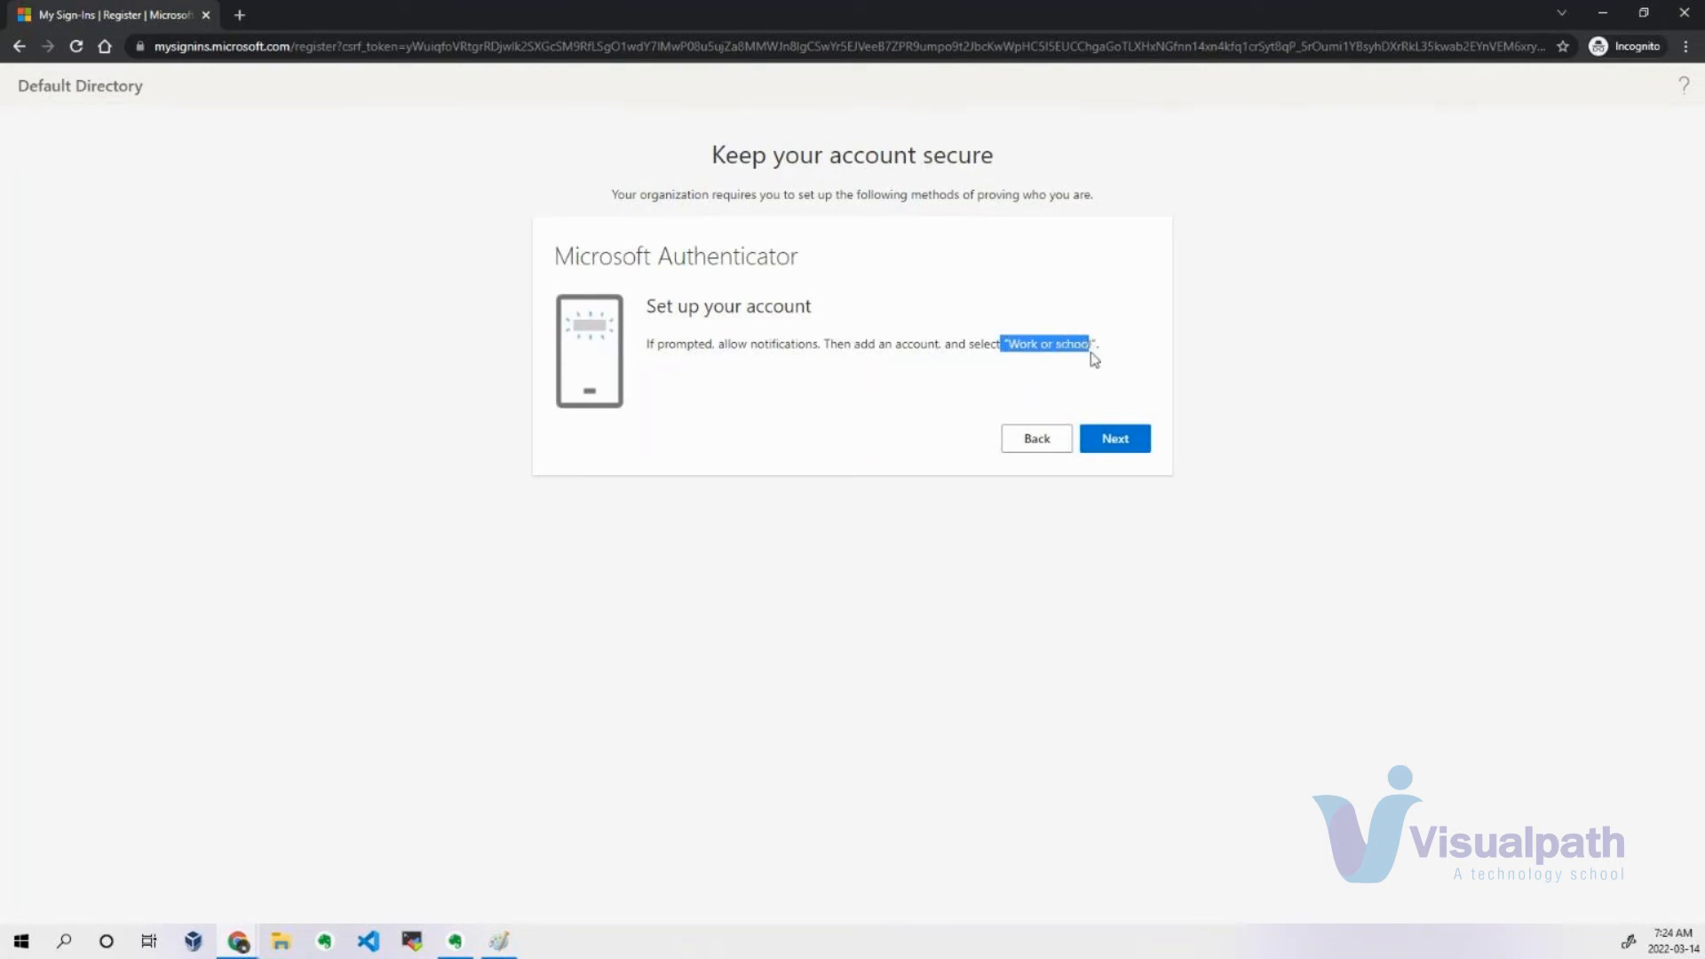
{"action": "left_click", "coordinate": [1197, 359]}
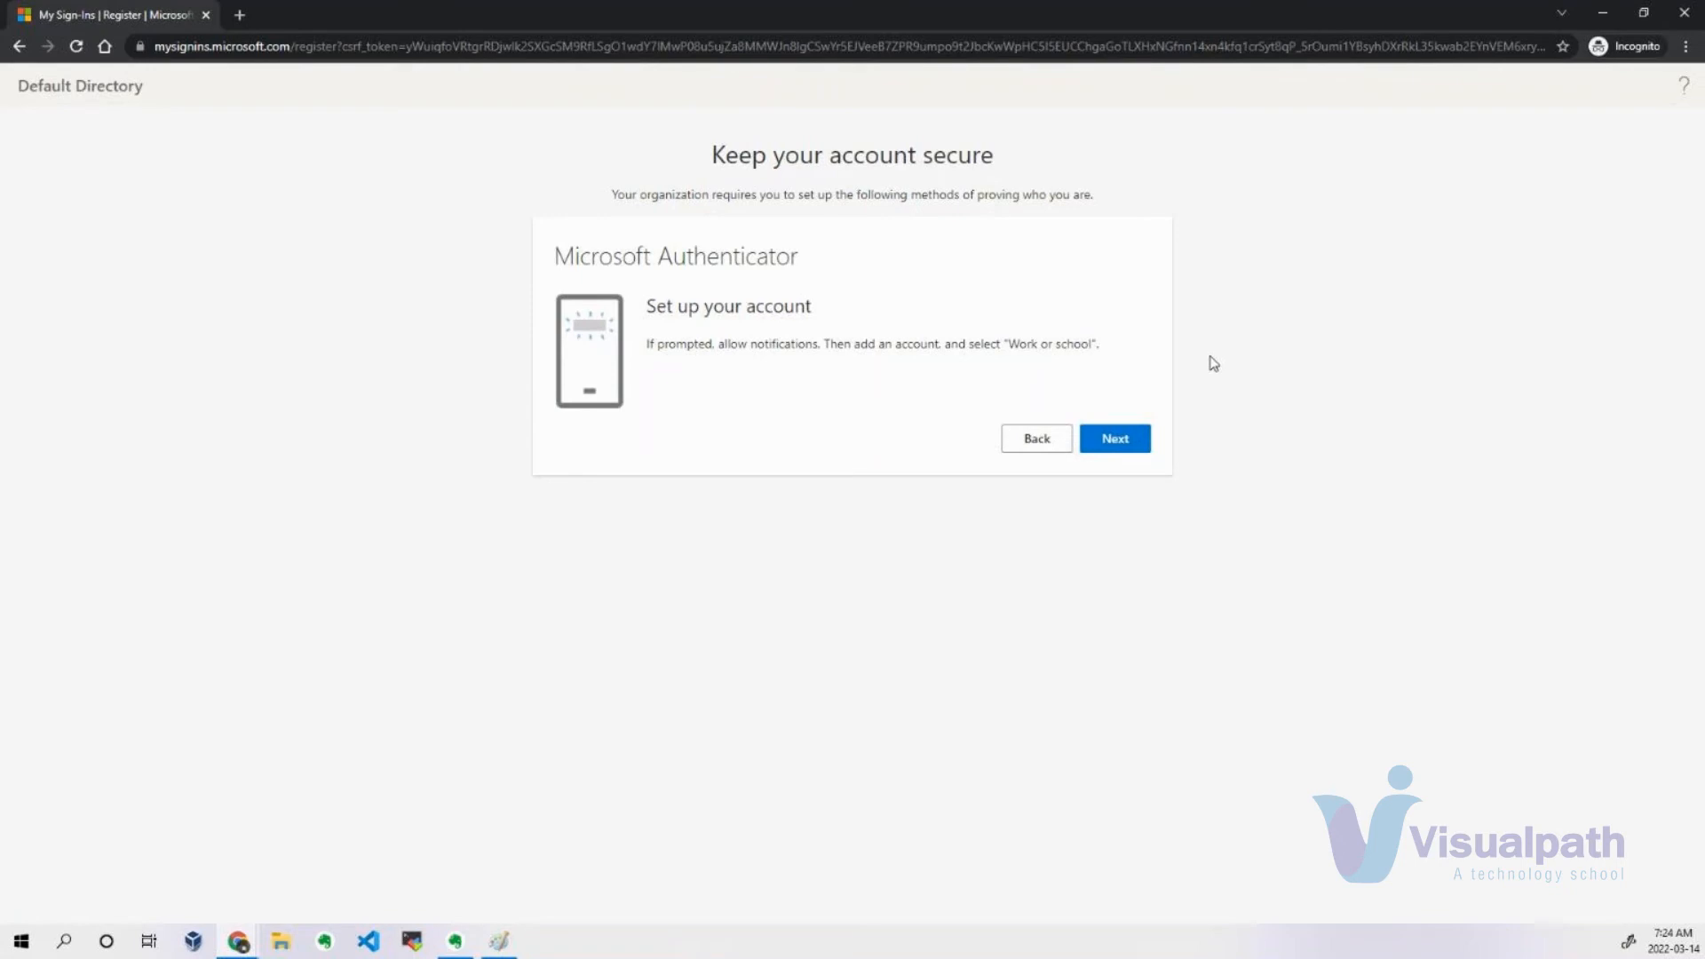
{"action": "left_click", "coordinate": [1138, 446]}
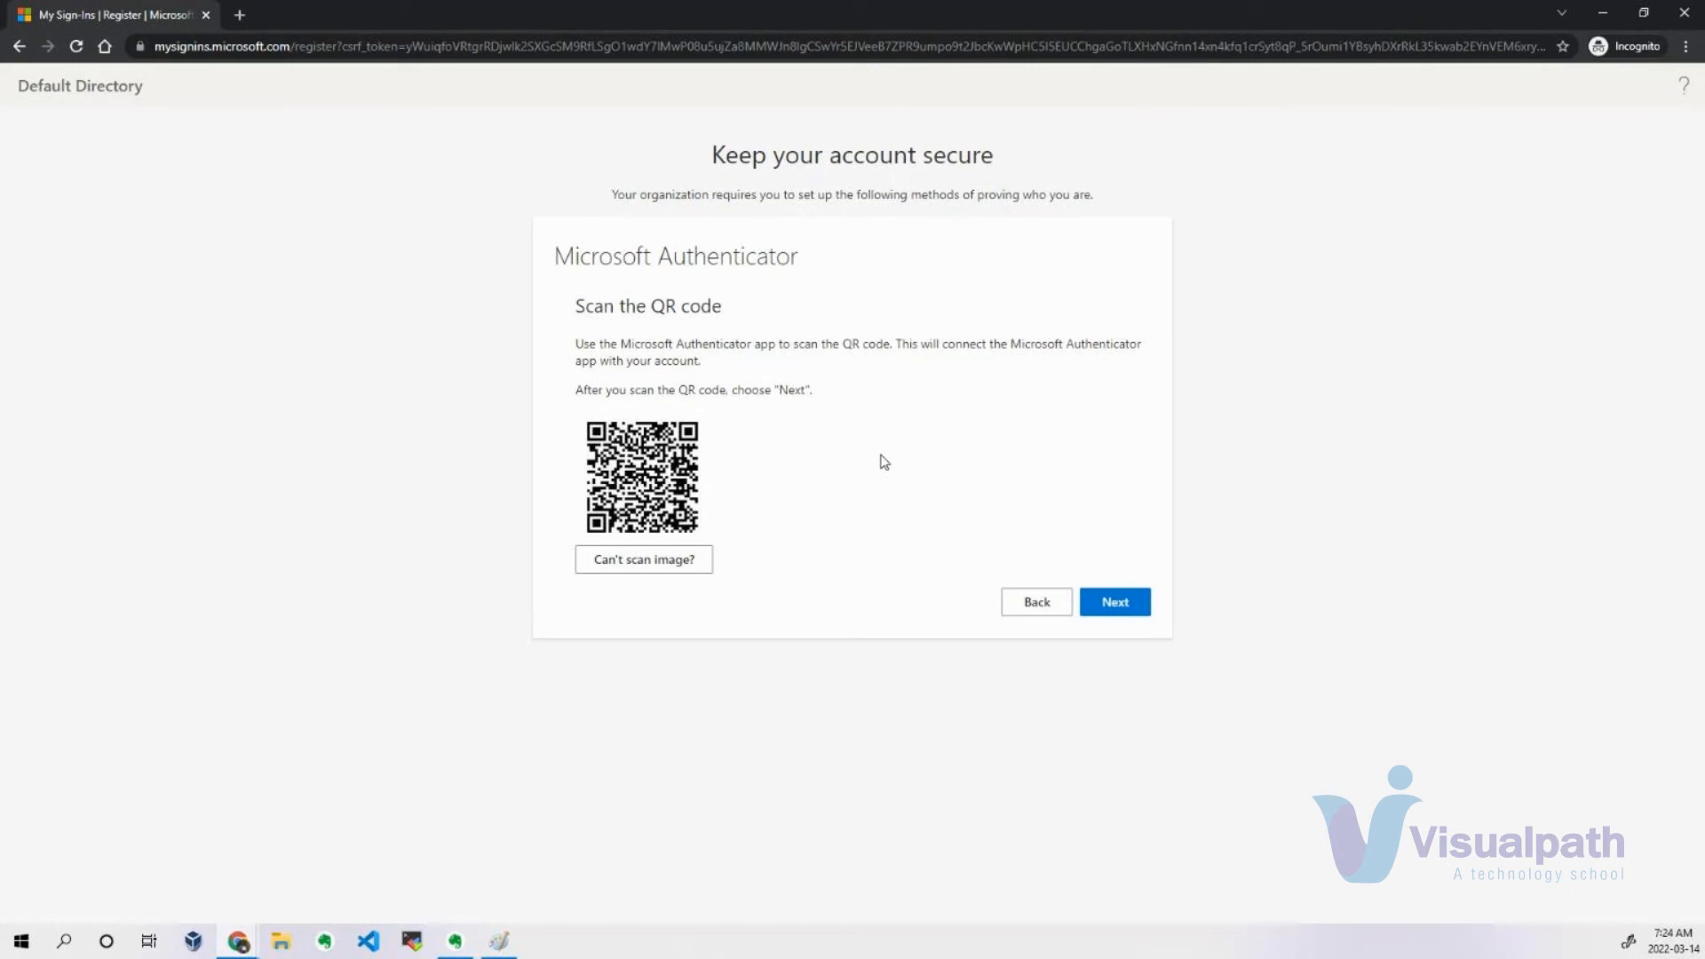
{"action": "left_click", "coordinate": [1110, 604]}
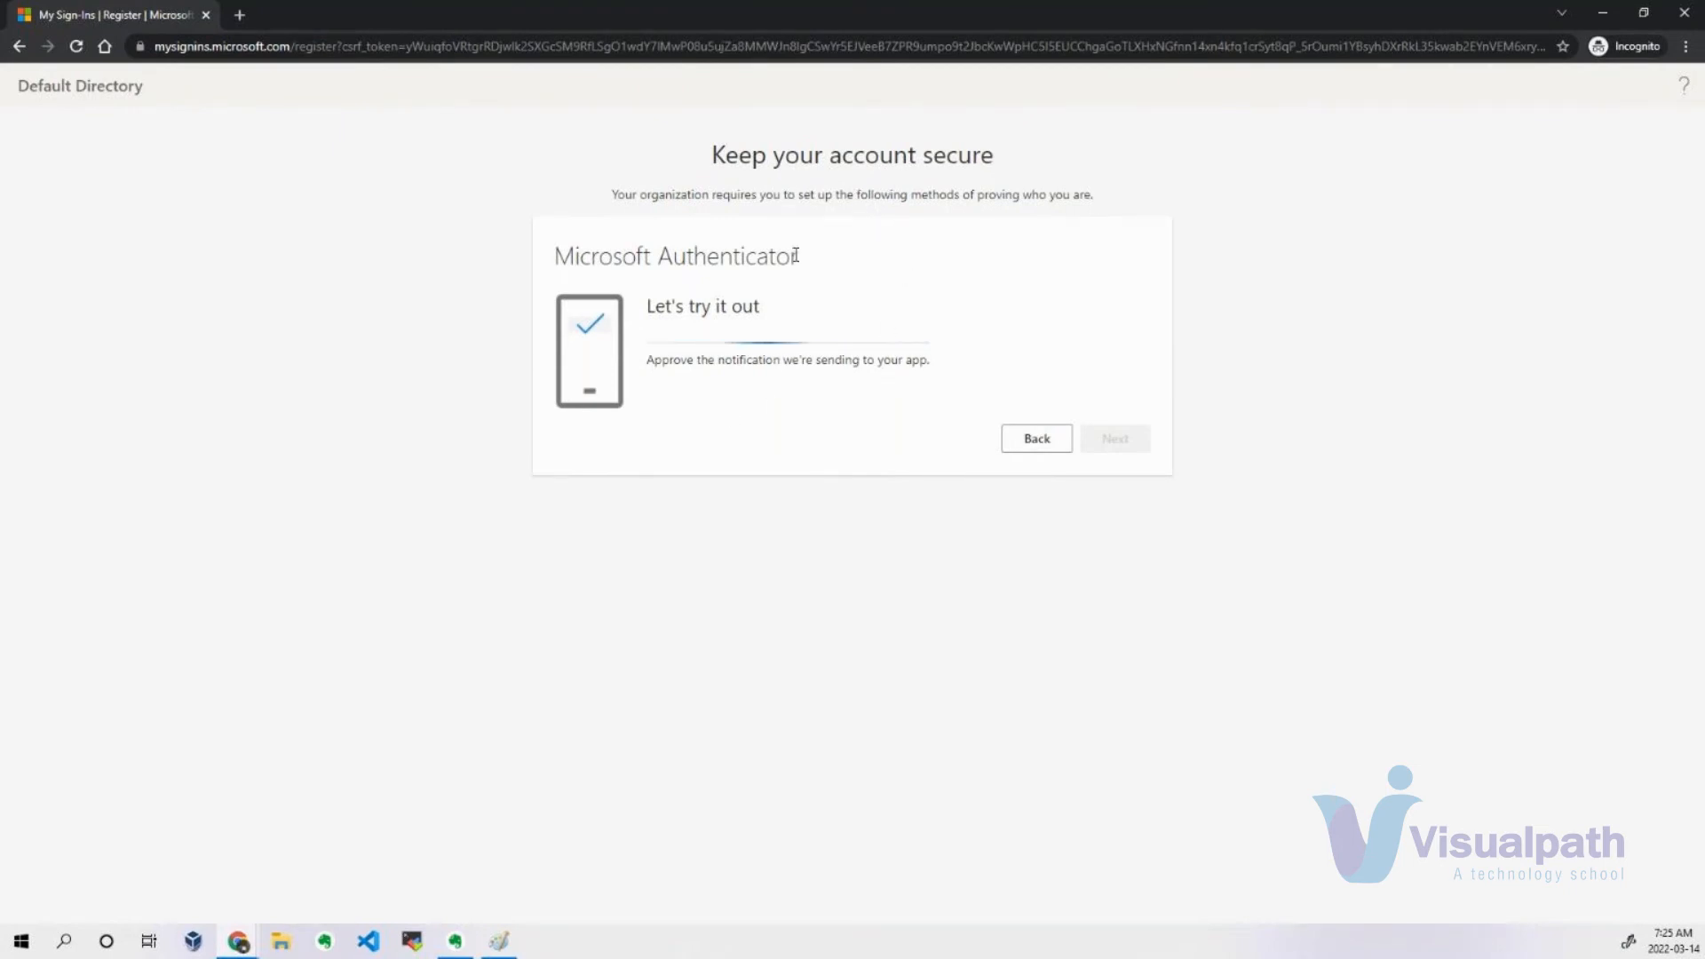
Return to the new user's profile in the admin portal window and review its job info, settings and contact details.
{"action": "key", "text": "alt+Tab"}
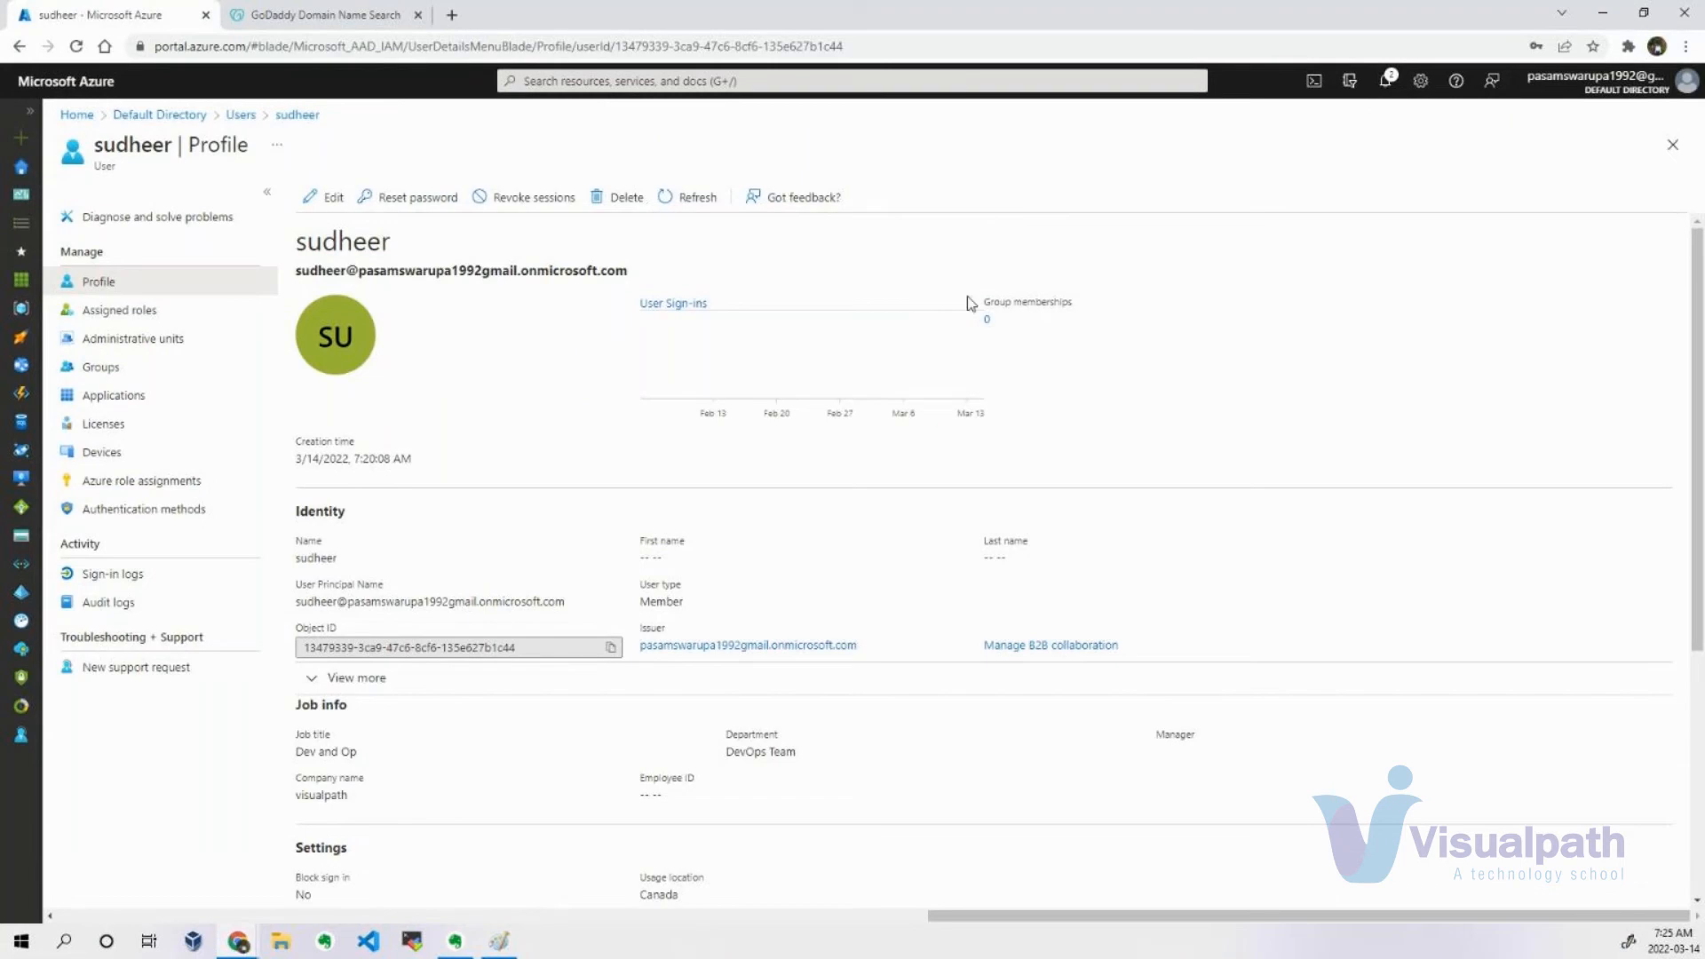
{"action": "key", "text": "alt+Tab"}
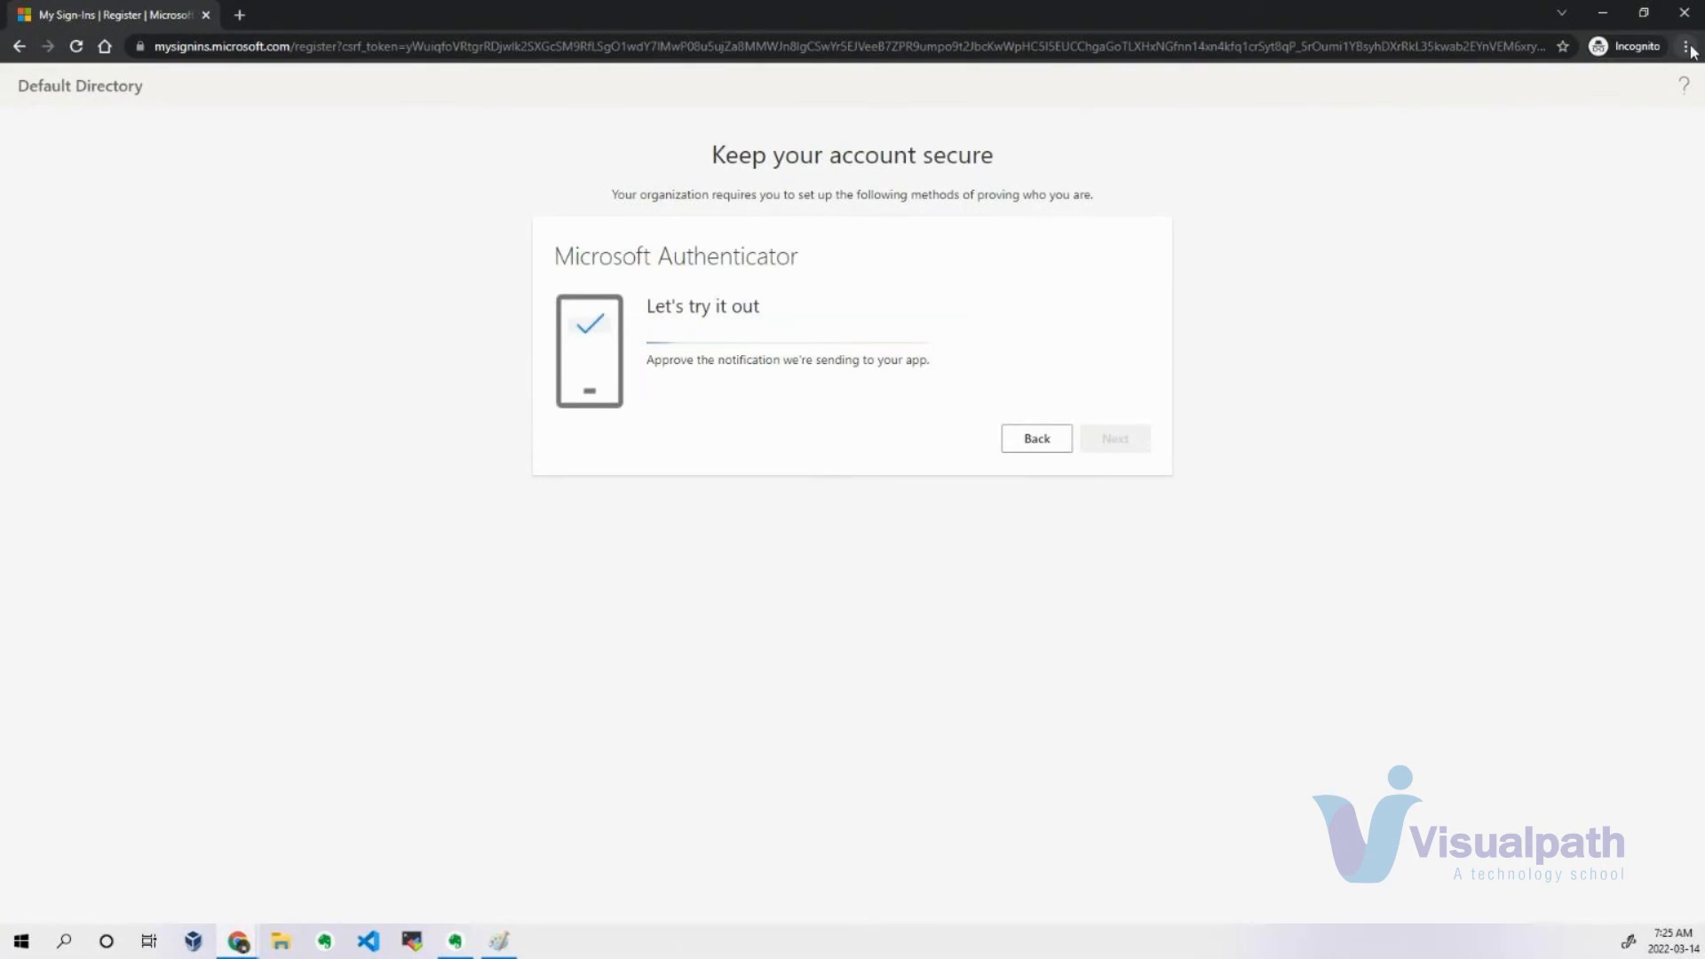
{"action": "key", "text": "alt+Tab"}
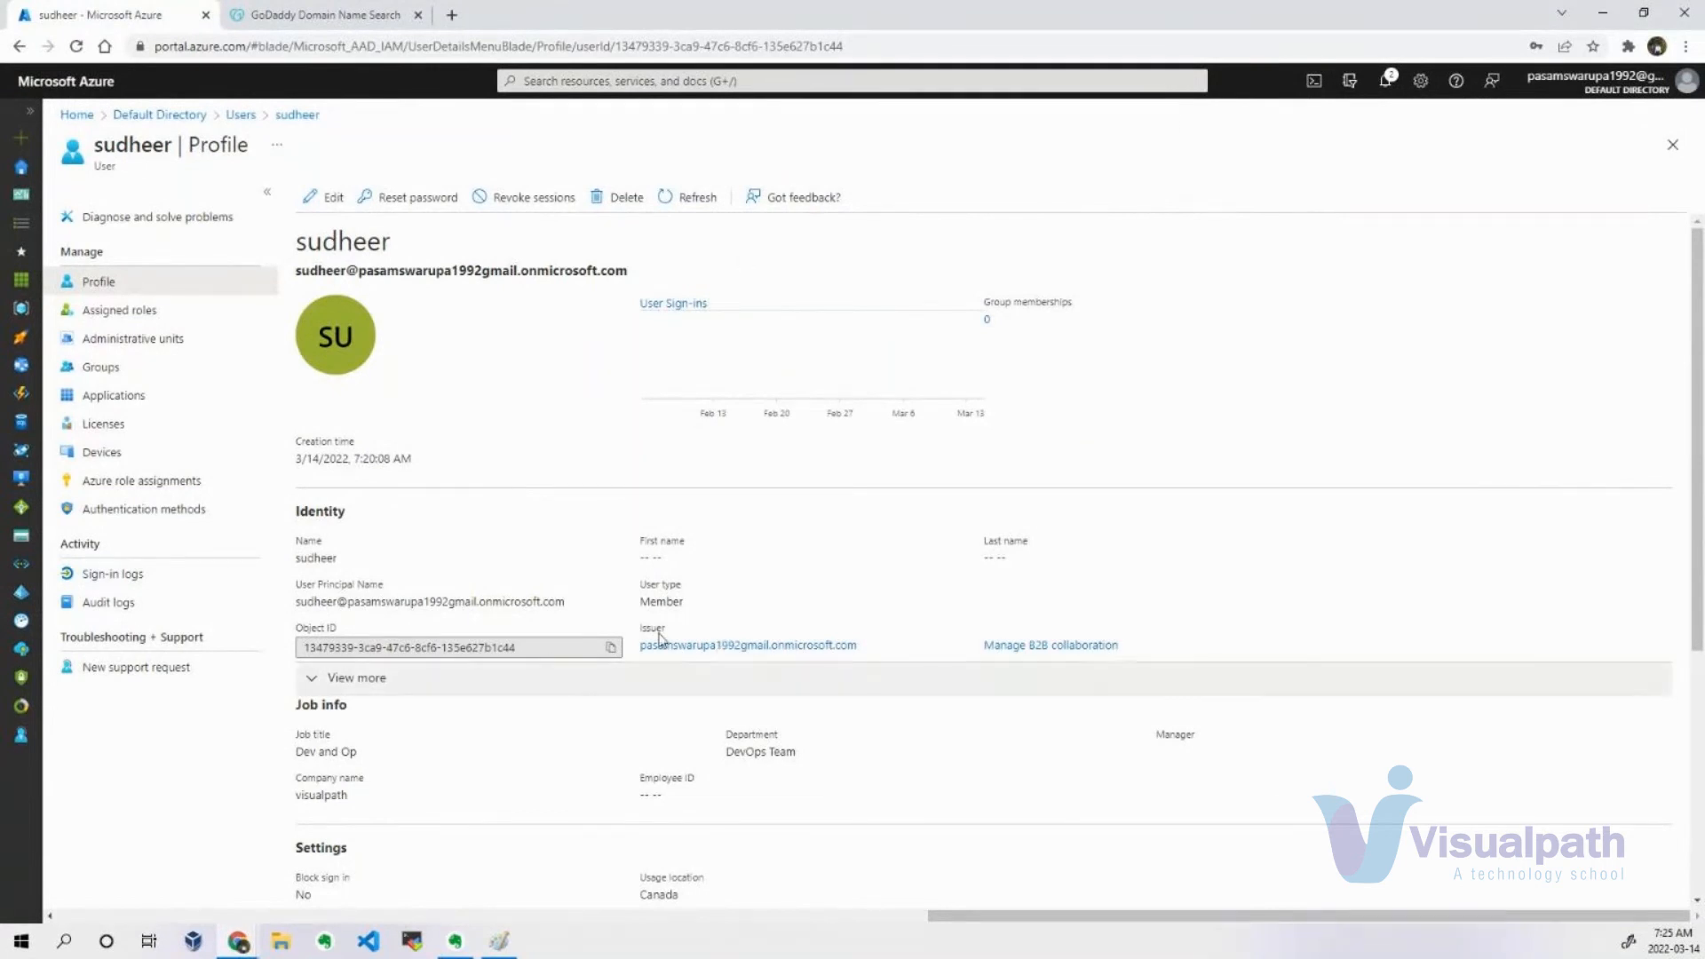
{"action": "scroll", "coordinate": [453, 563], "scroll_direction": "down", "scroll_amount": 4}
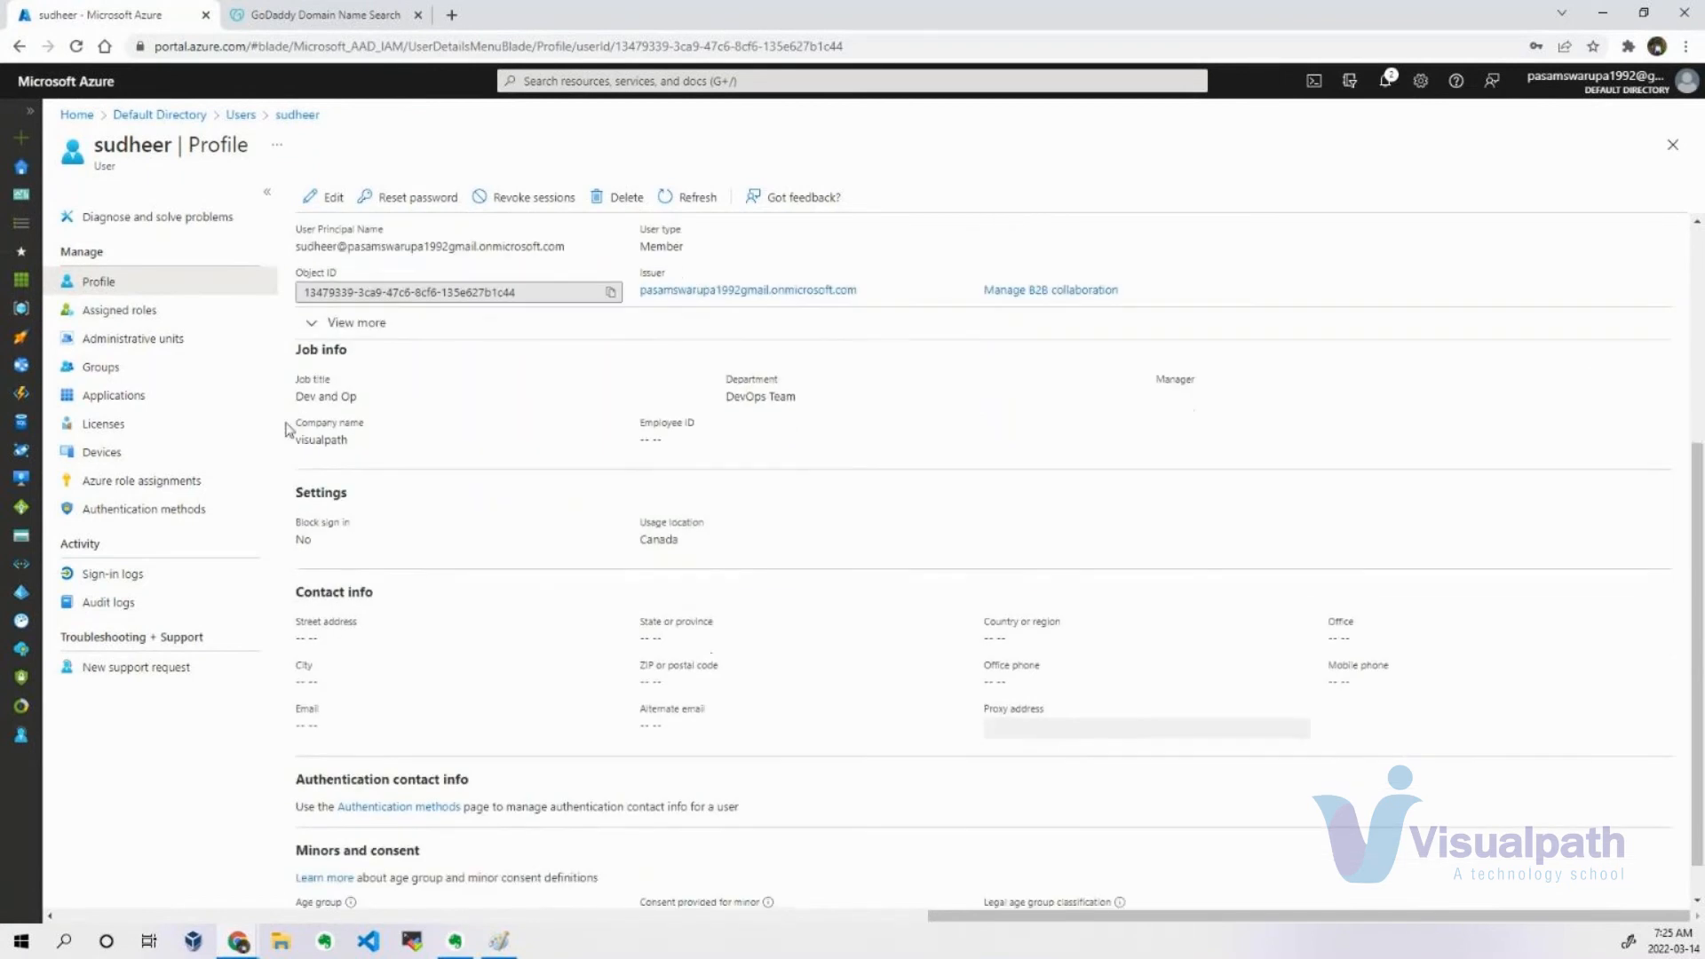
Examine the job info and usage location on the new user's profile page.
{"action": "left_click_drag", "start_coordinate": [322, 383], "coordinate": [762, 456]}
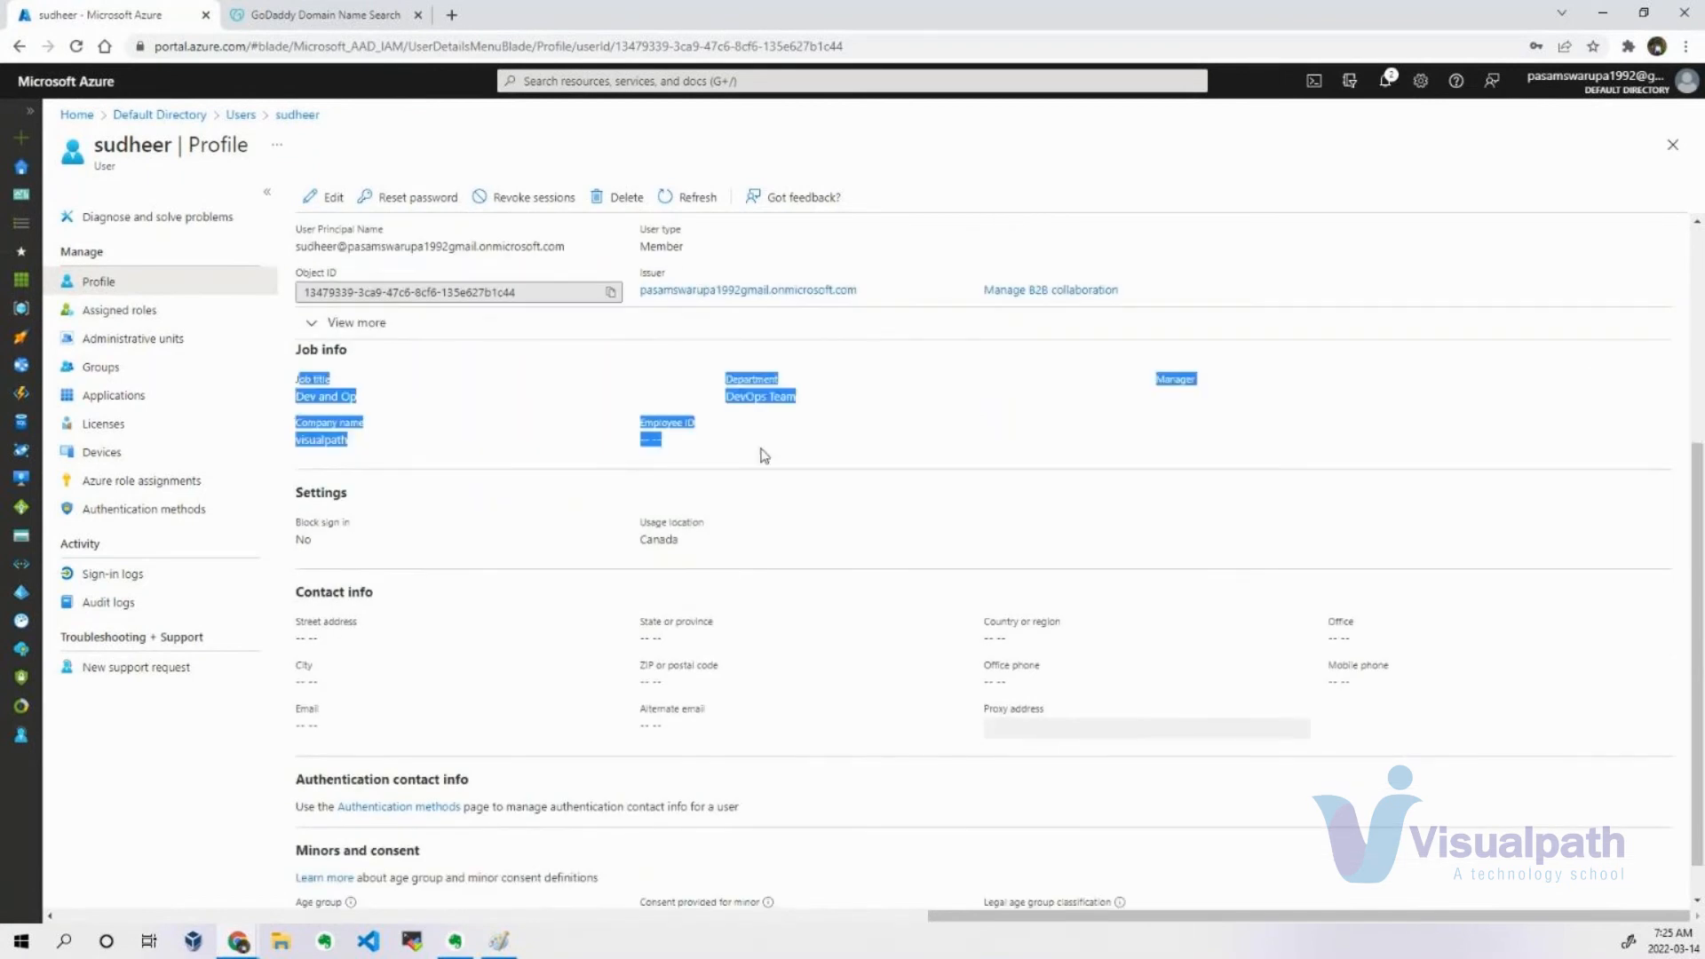
{"action": "double_click", "coordinate": [658, 539]}
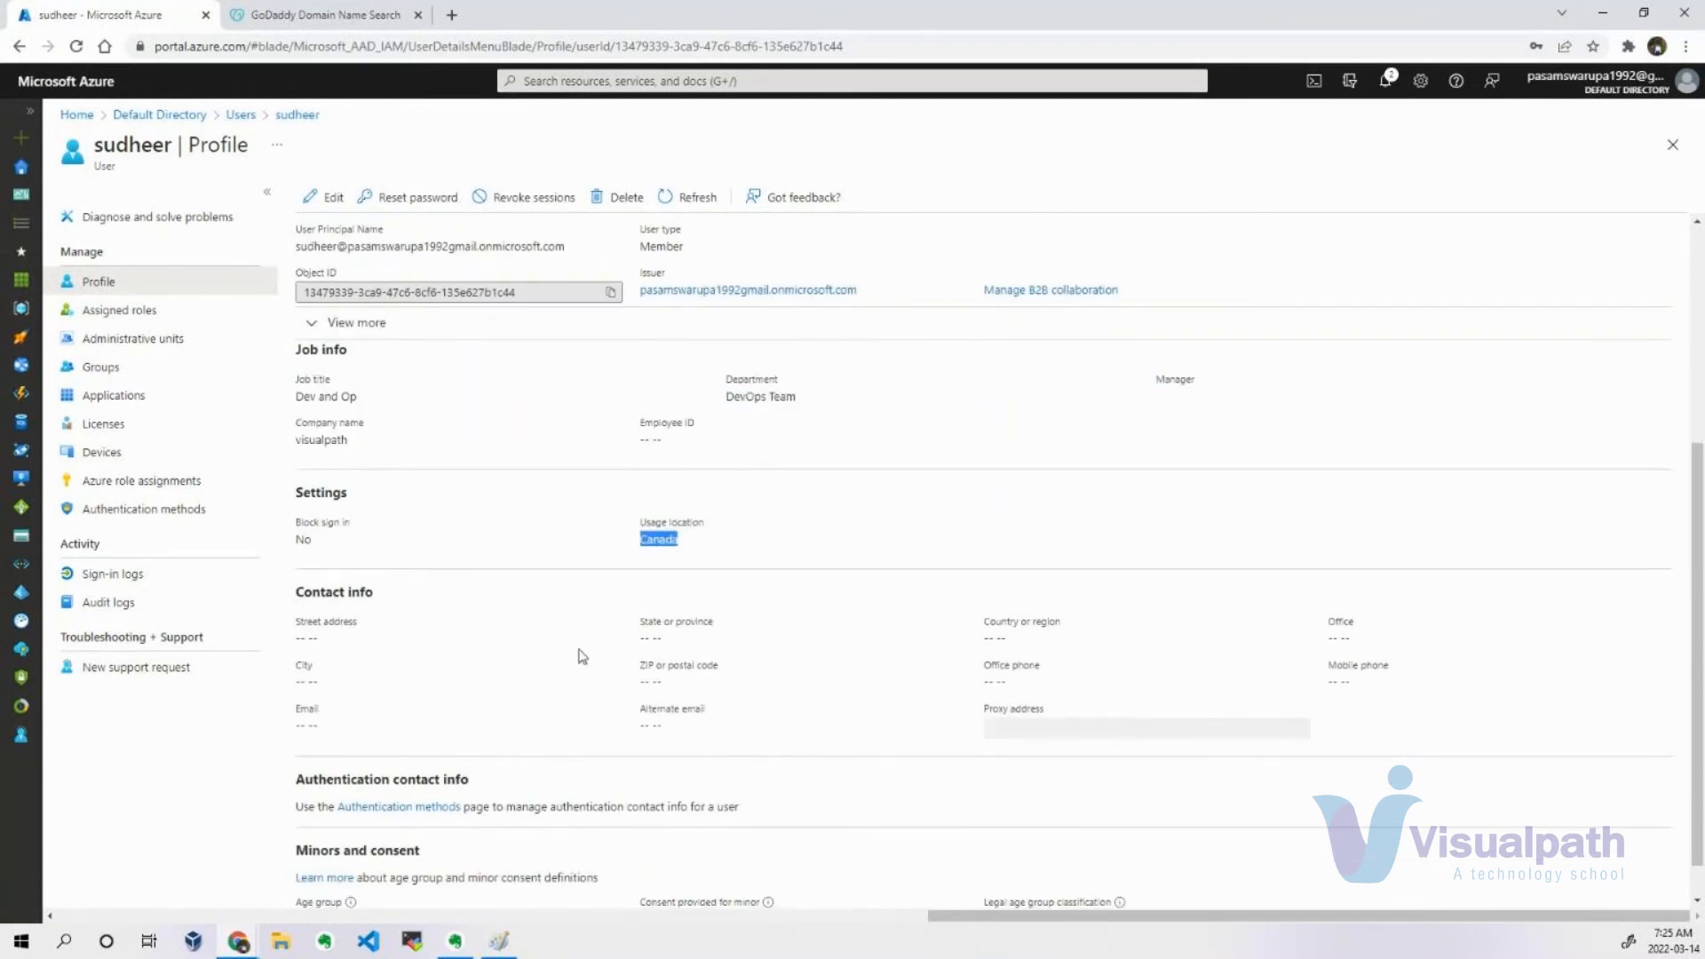
{"action": "scroll", "coordinate": [647, 472], "scroll_direction": "down", "scroll_amount": 1}
{"action": "scroll", "coordinate": [647, 472], "scroll_direction": "up", "scroll_amount": 5}
{"action": "left_click", "coordinate": [1212, 364]}
Return to the new user's sign-in window, resend the Authenticator notification and complete the security info setup.
{"action": "key", "text": "alt+Tab"}
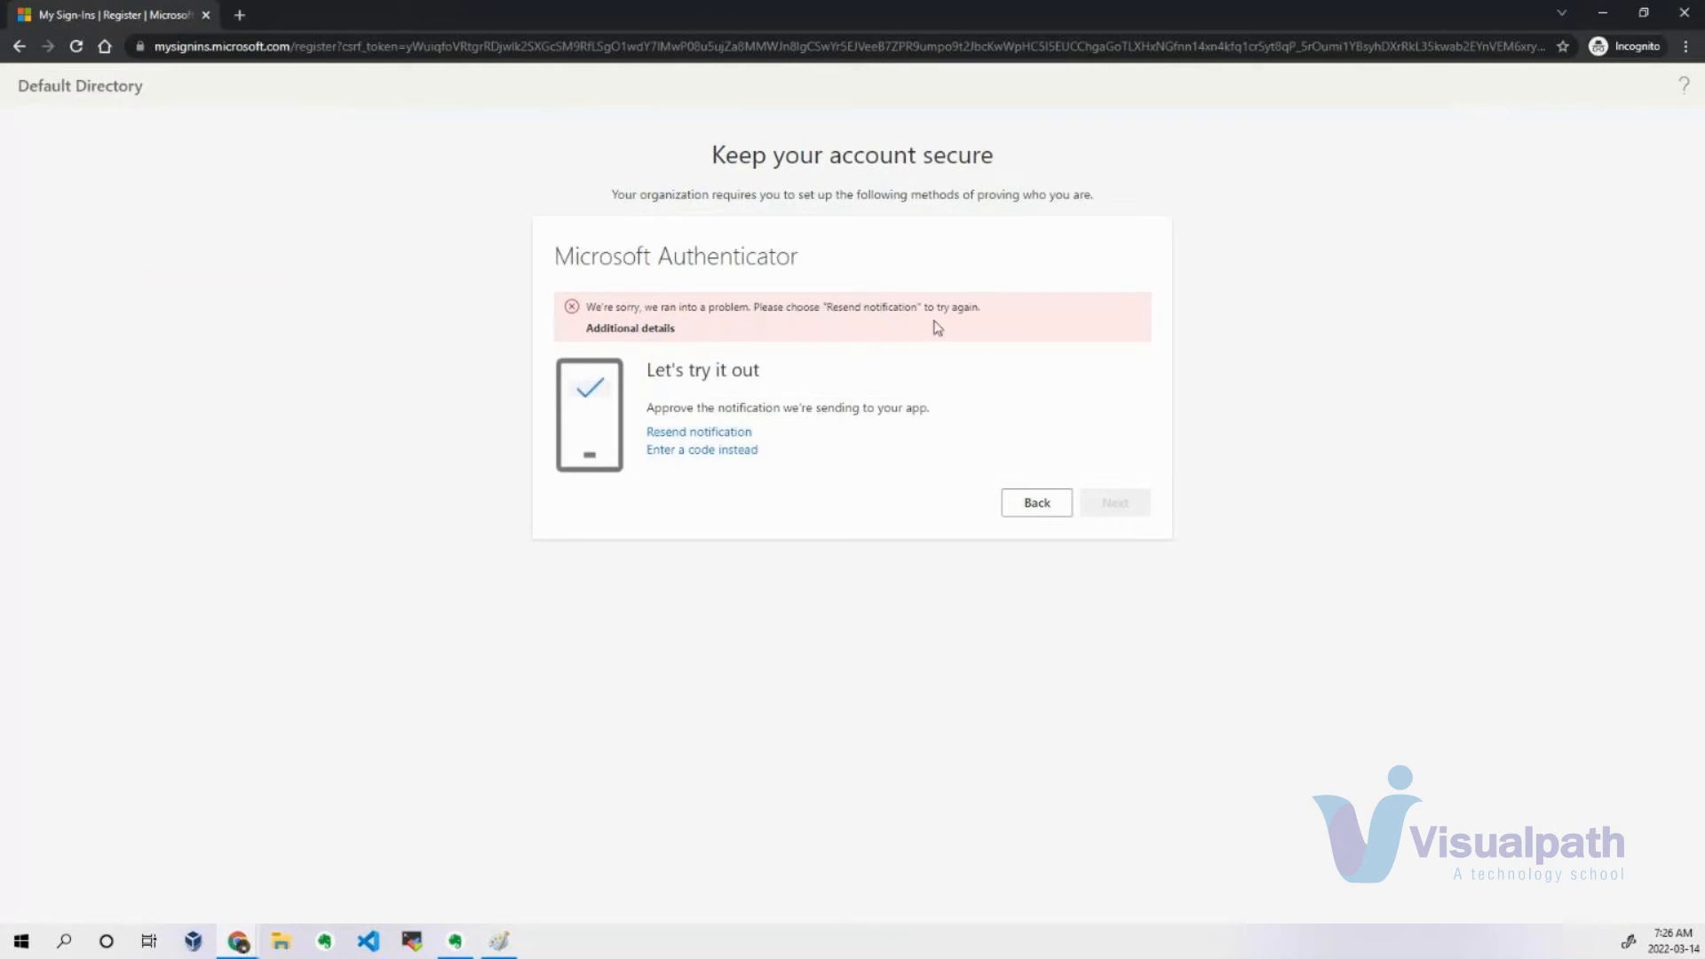
{"action": "left_click", "coordinate": [718, 434]}
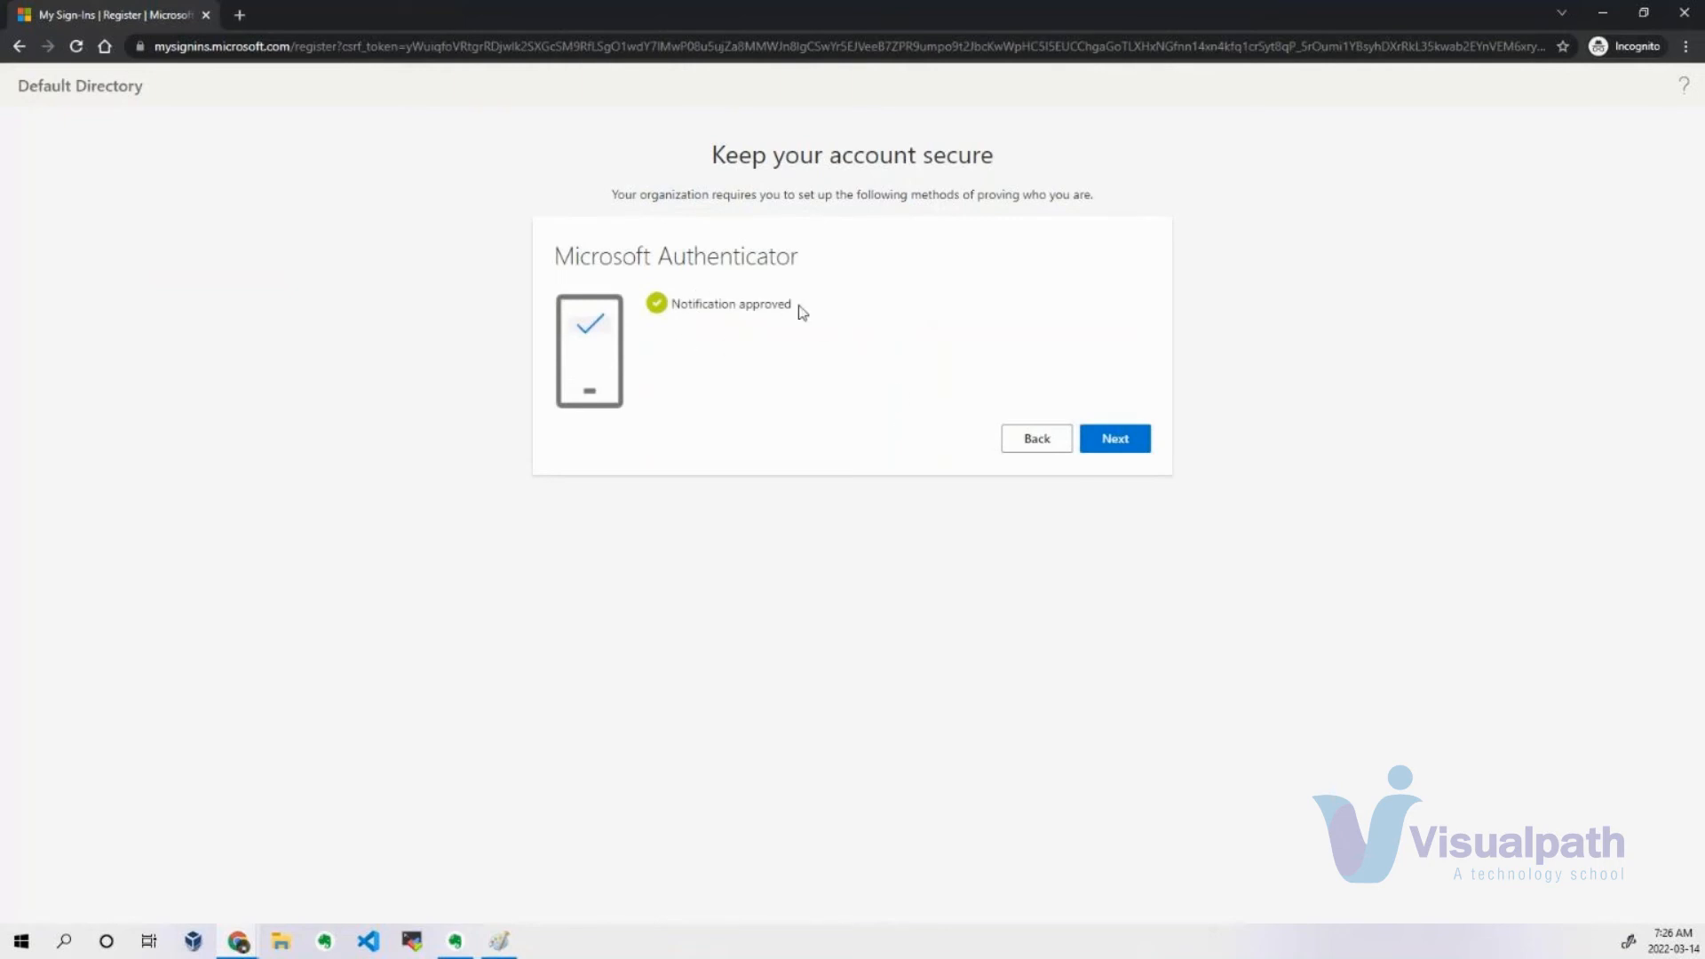
{"action": "left_click", "coordinate": [1122, 444]}
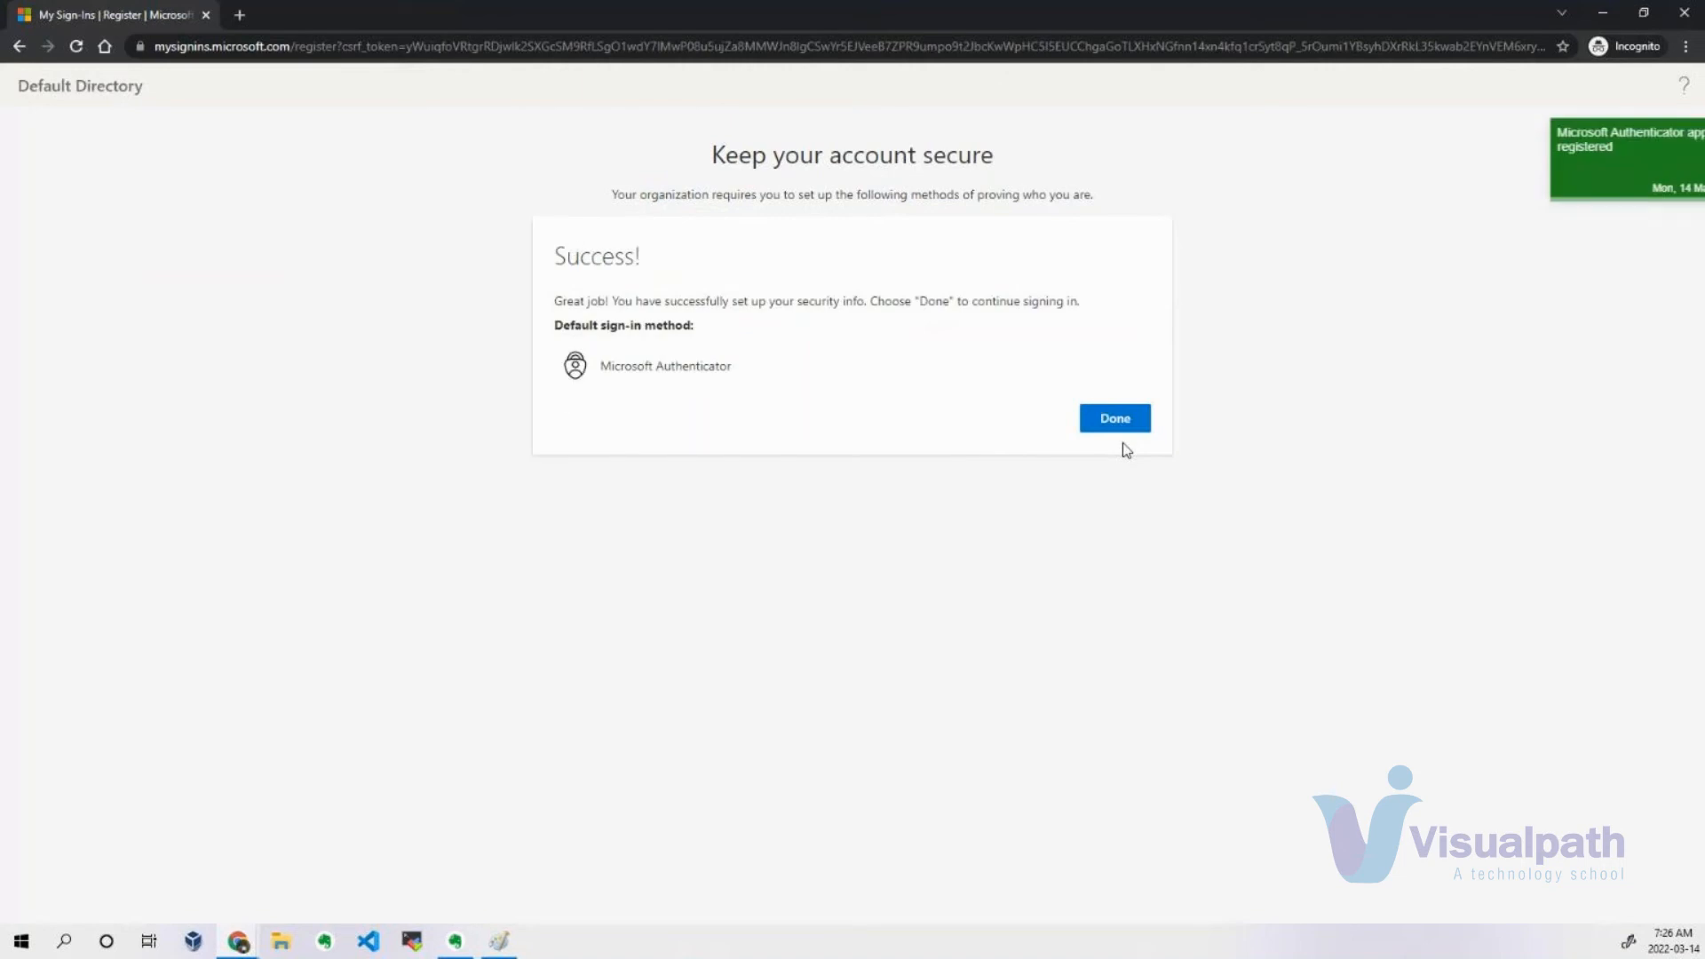
{"action": "left_click", "coordinate": [1122, 427]}
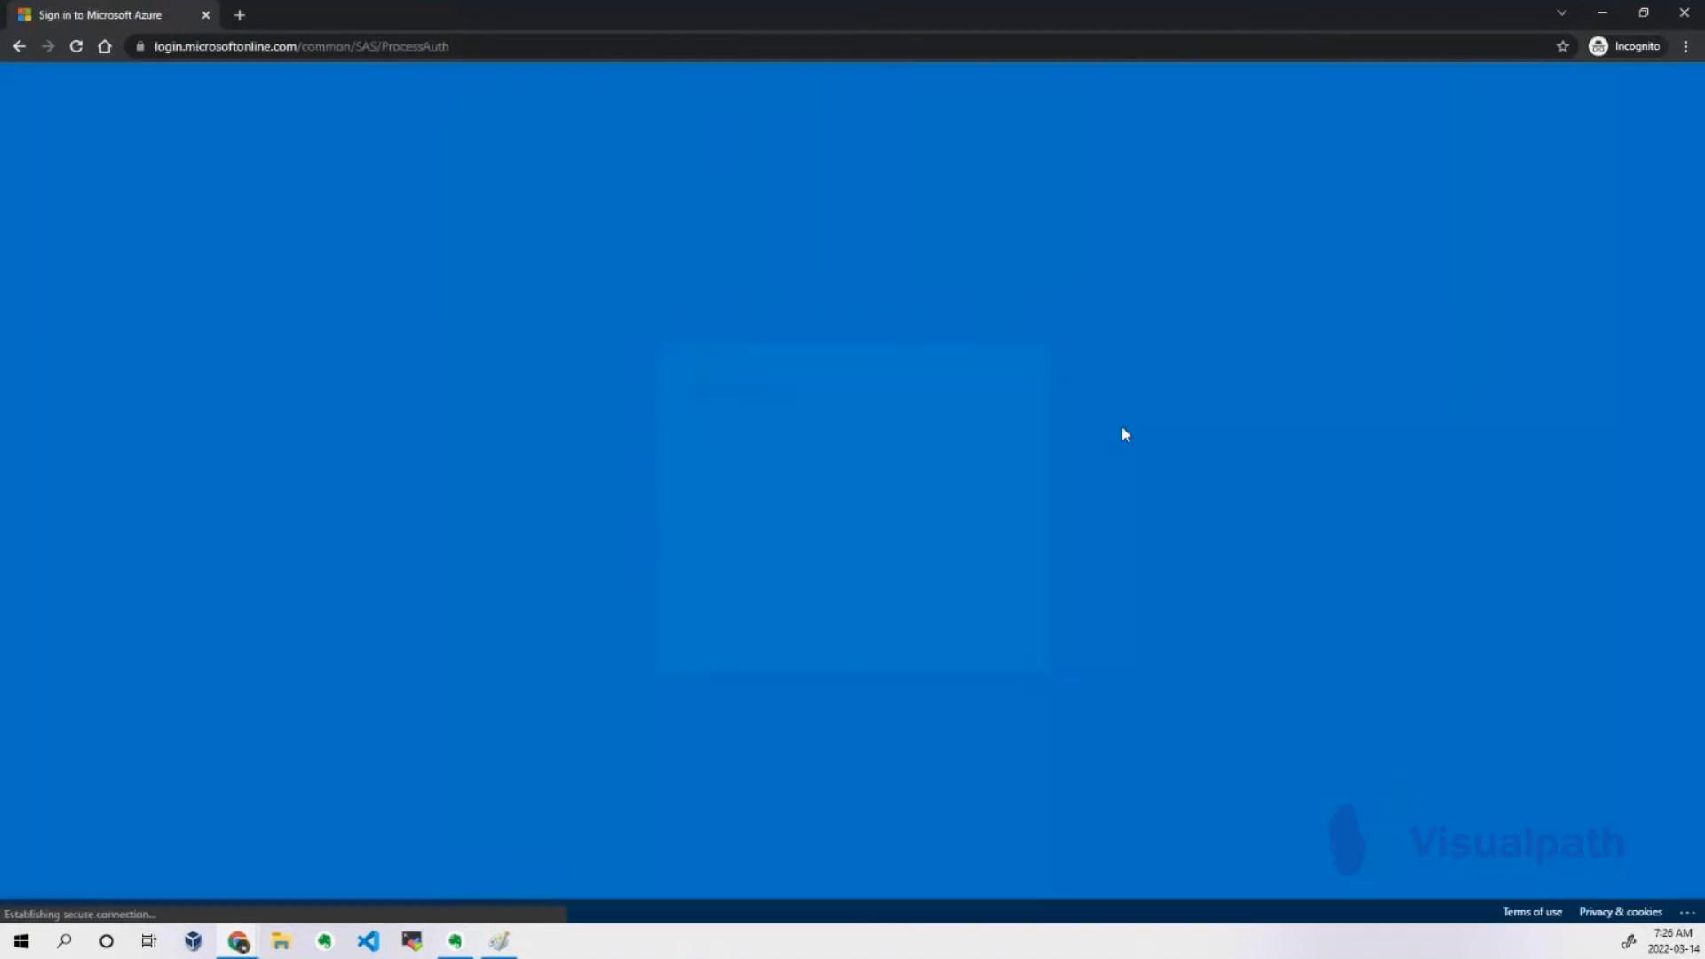
Finish signing in to the portal, choosing to stay signed in, and postpone the welcome tour.
{"action": "left_click", "coordinate": [952, 619]}
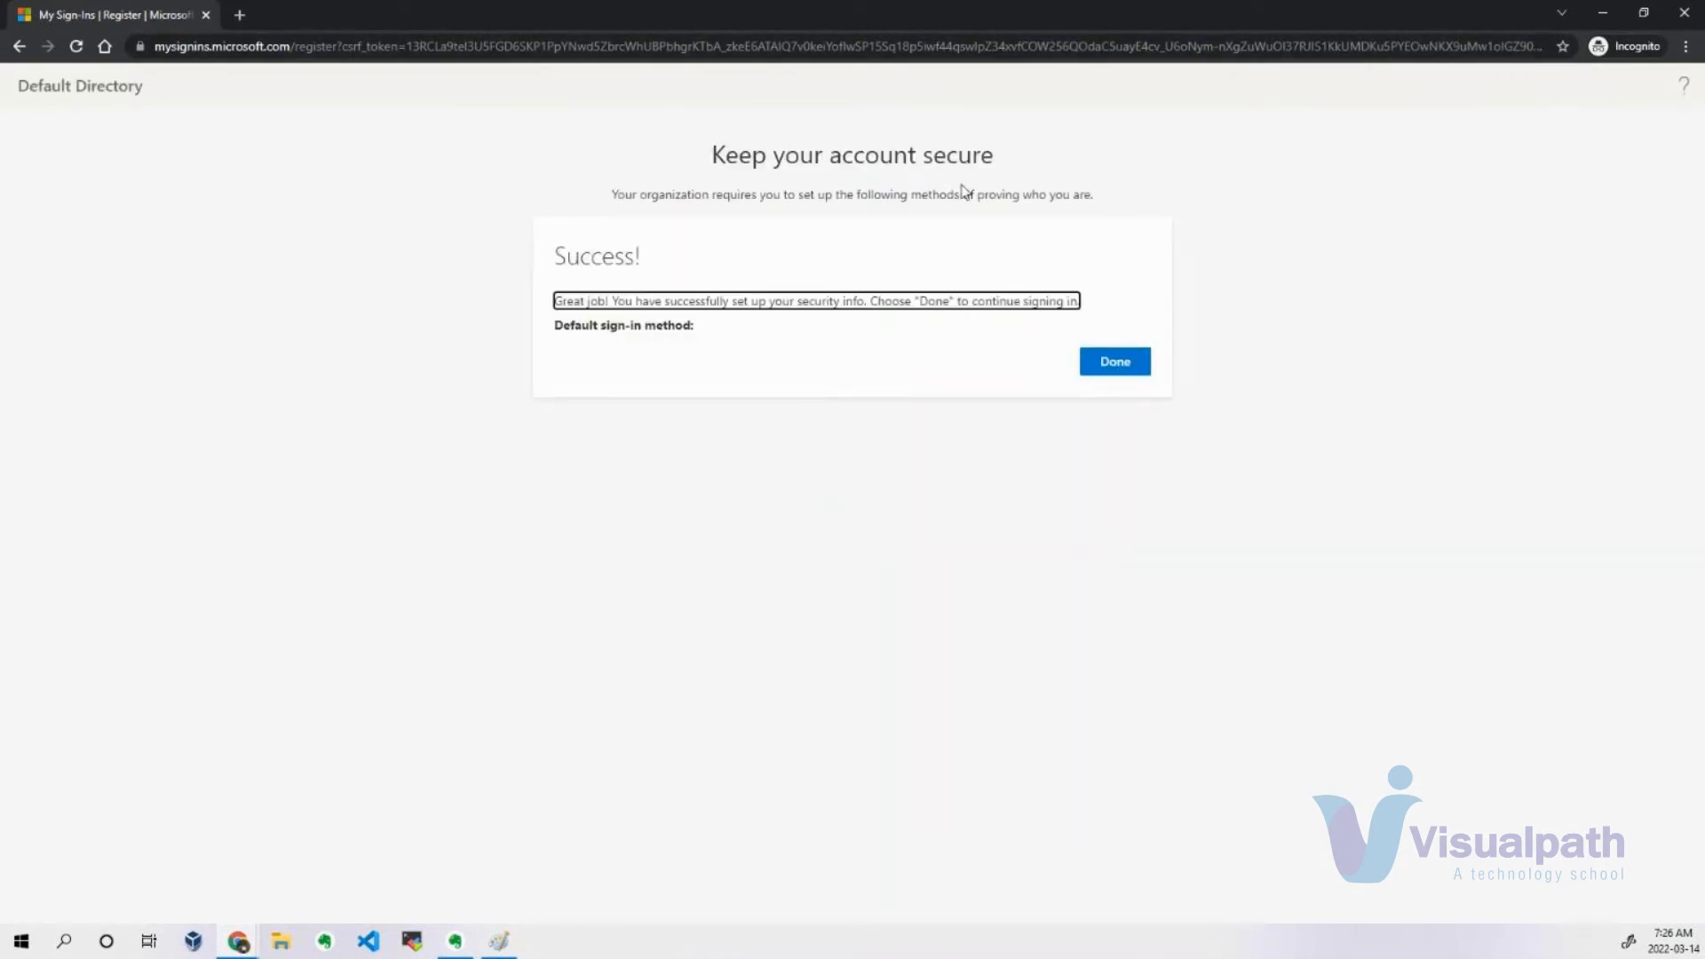
{"action": "left_click", "coordinate": [1117, 367]}
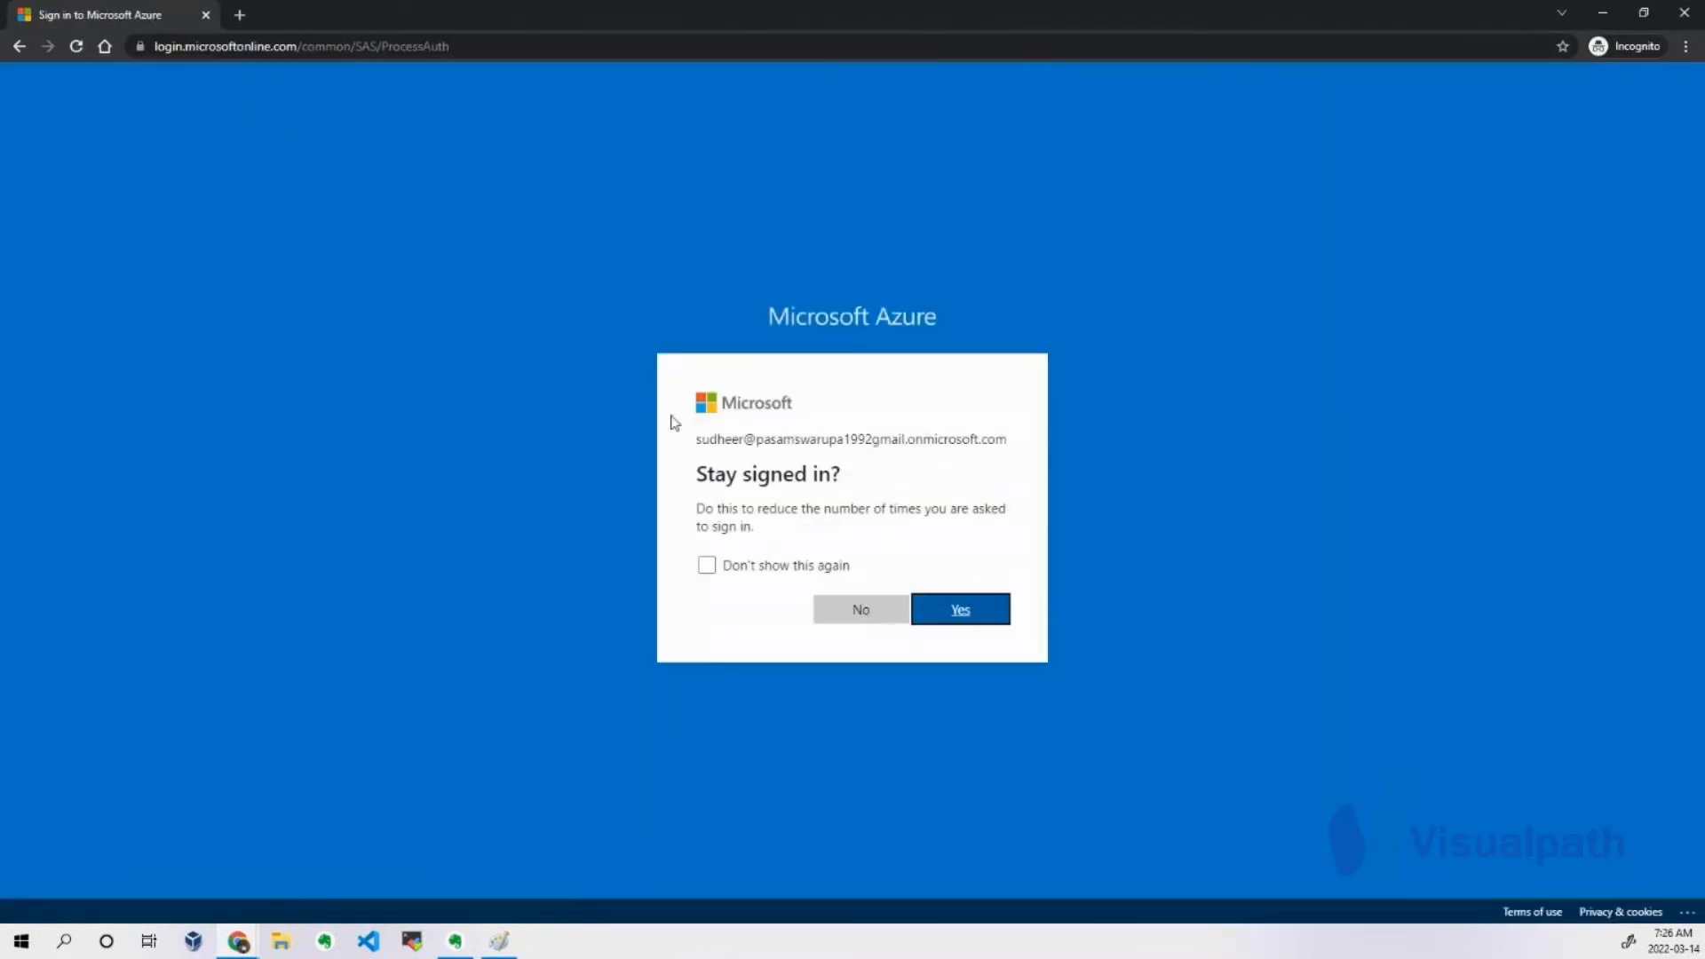
{"action": "left_click", "coordinate": [972, 609]}
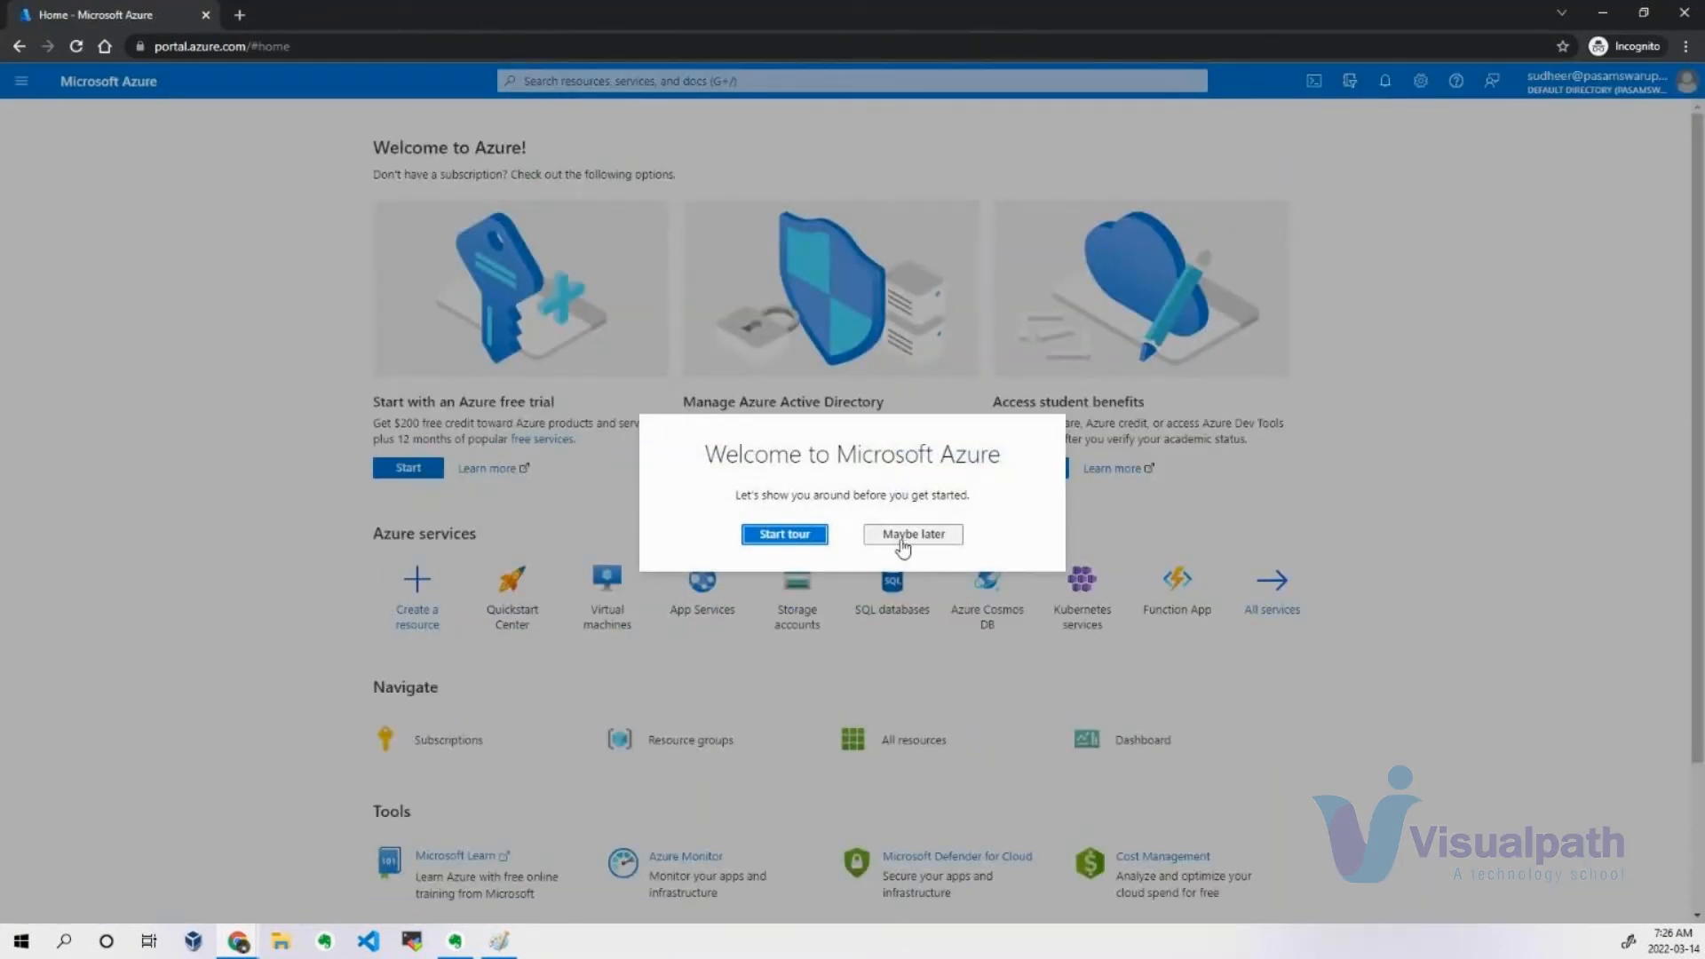
{"action": "left_click", "coordinate": [899, 536]}
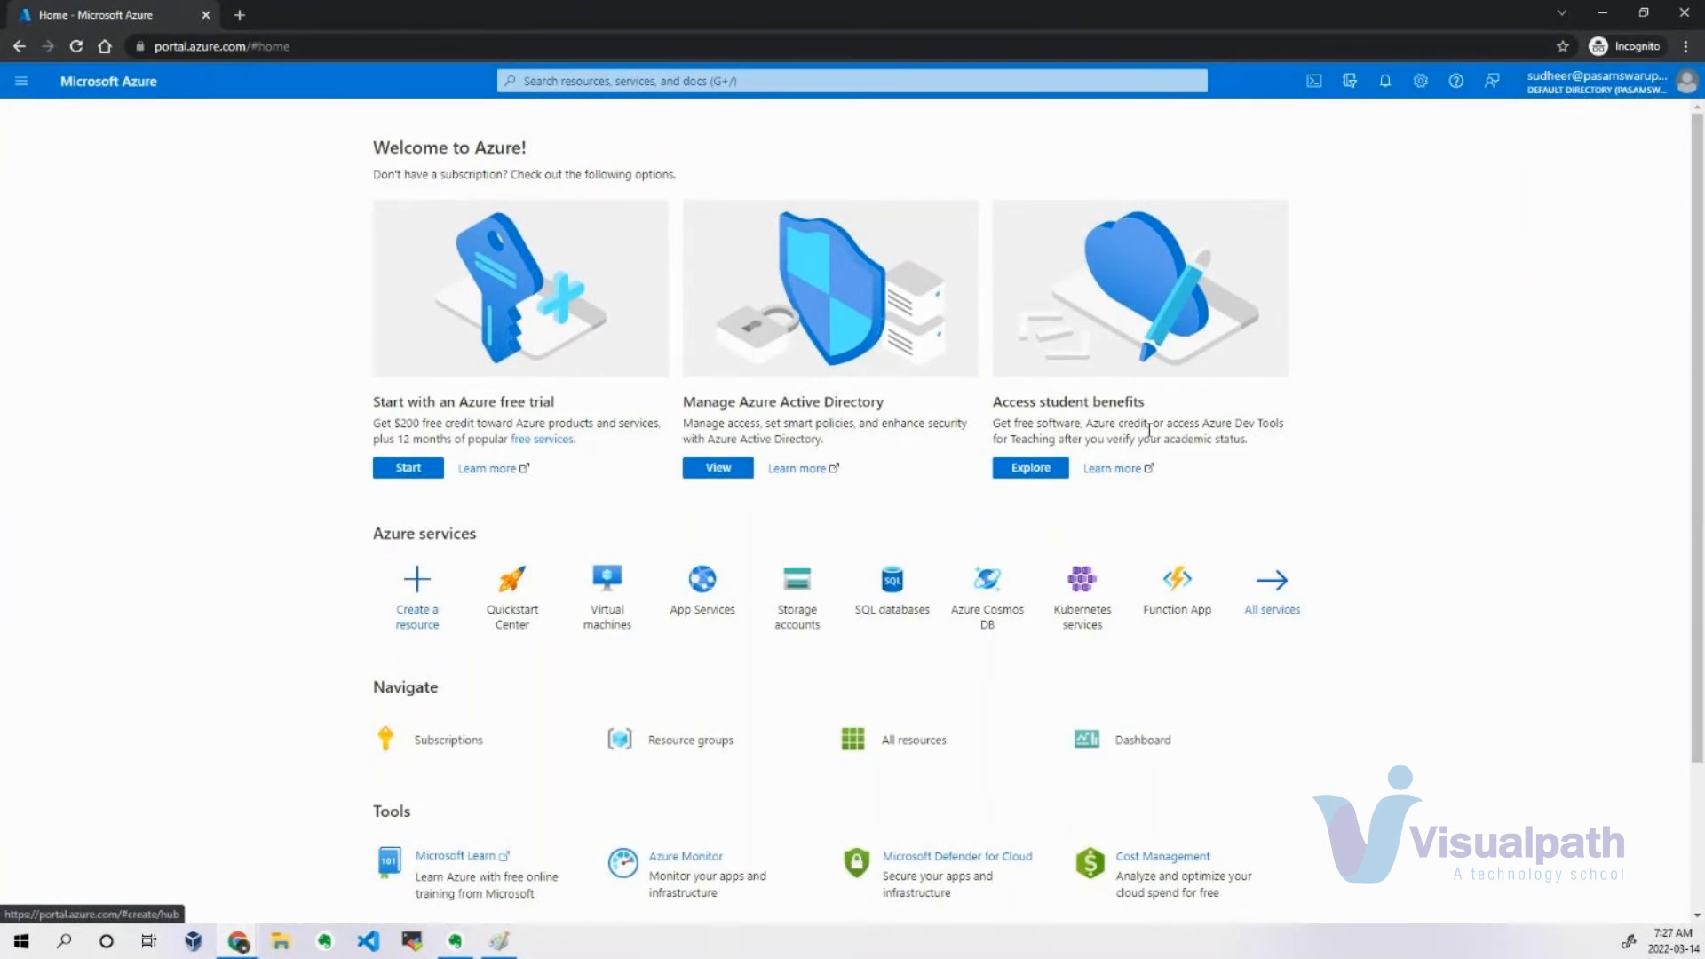
Check which account is signed in, and review the primary domain and name in the Azure Active Directory overview.
{"action": "left_click", "coordinate": [1670, 85]}
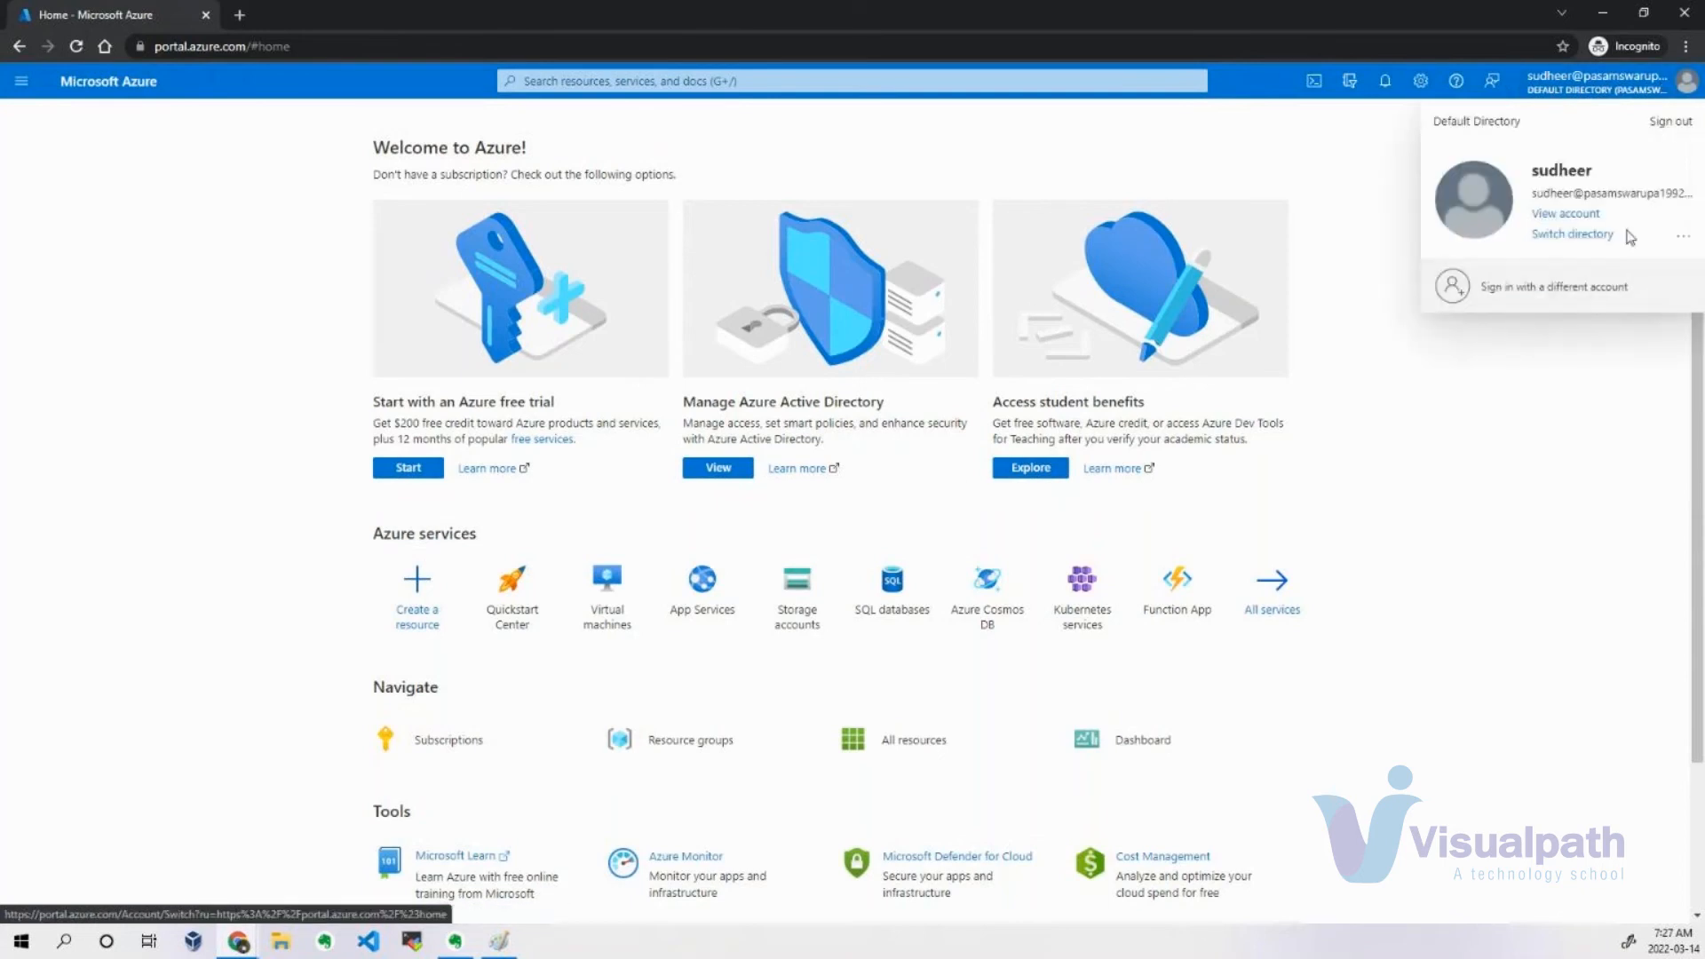
{"action": "left_click", "coordinate": [1506, 559]}
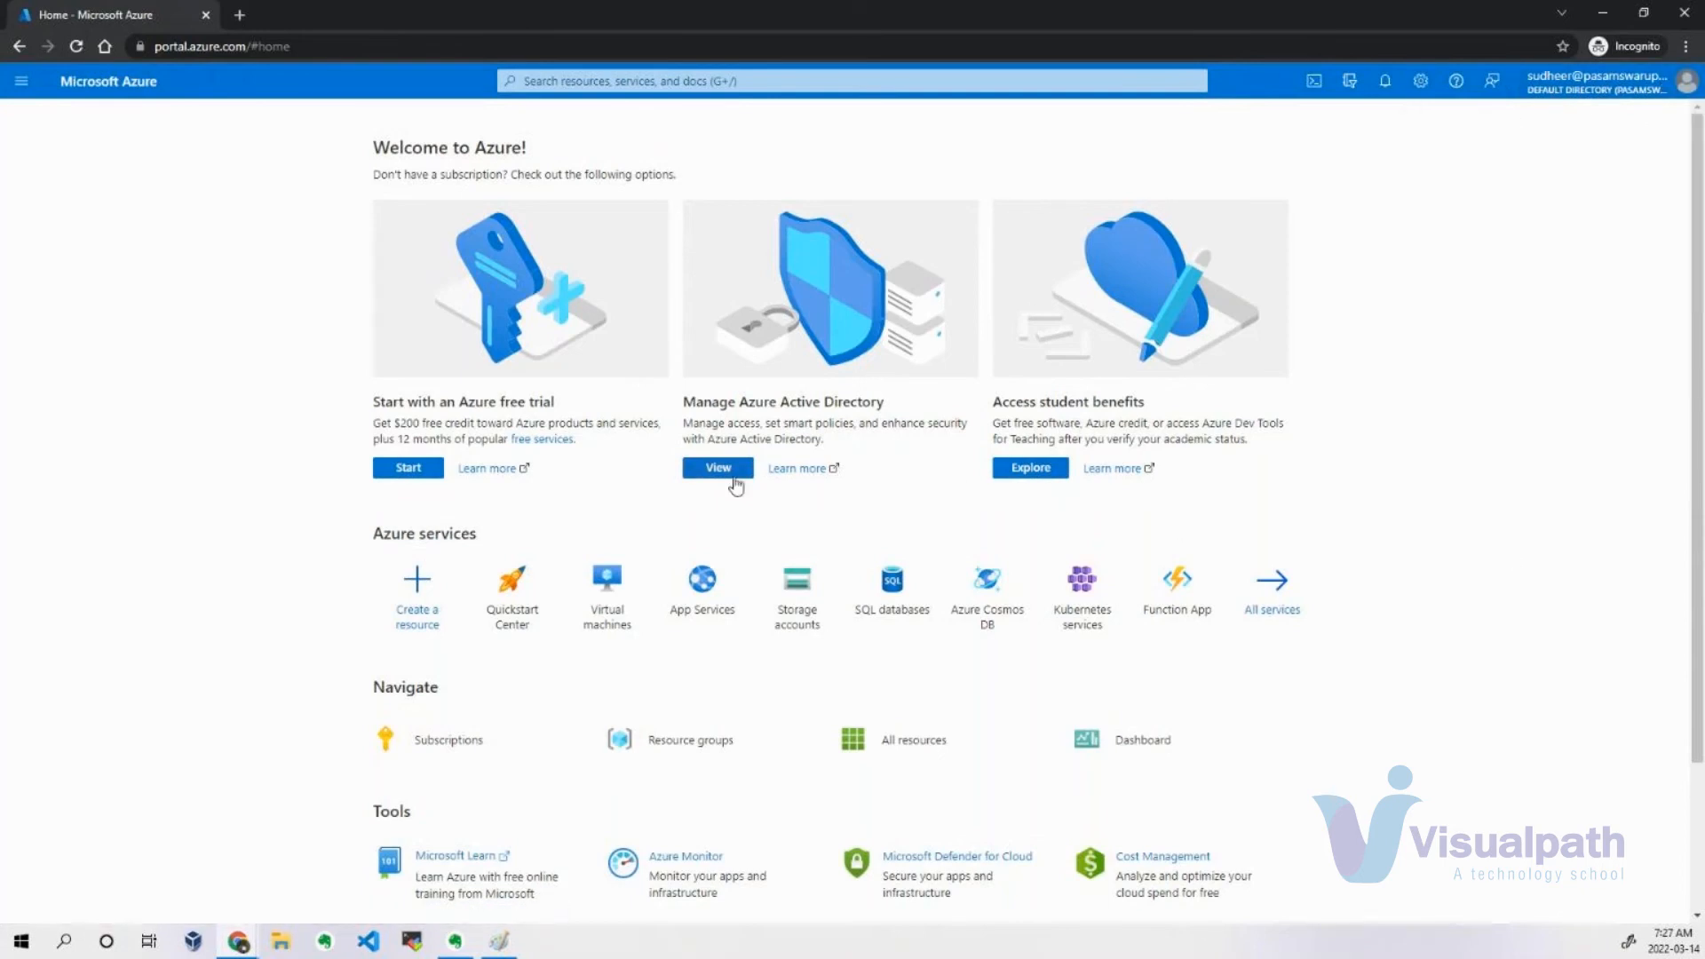
{"action": "left_click", "coordinate": [734, 480]}
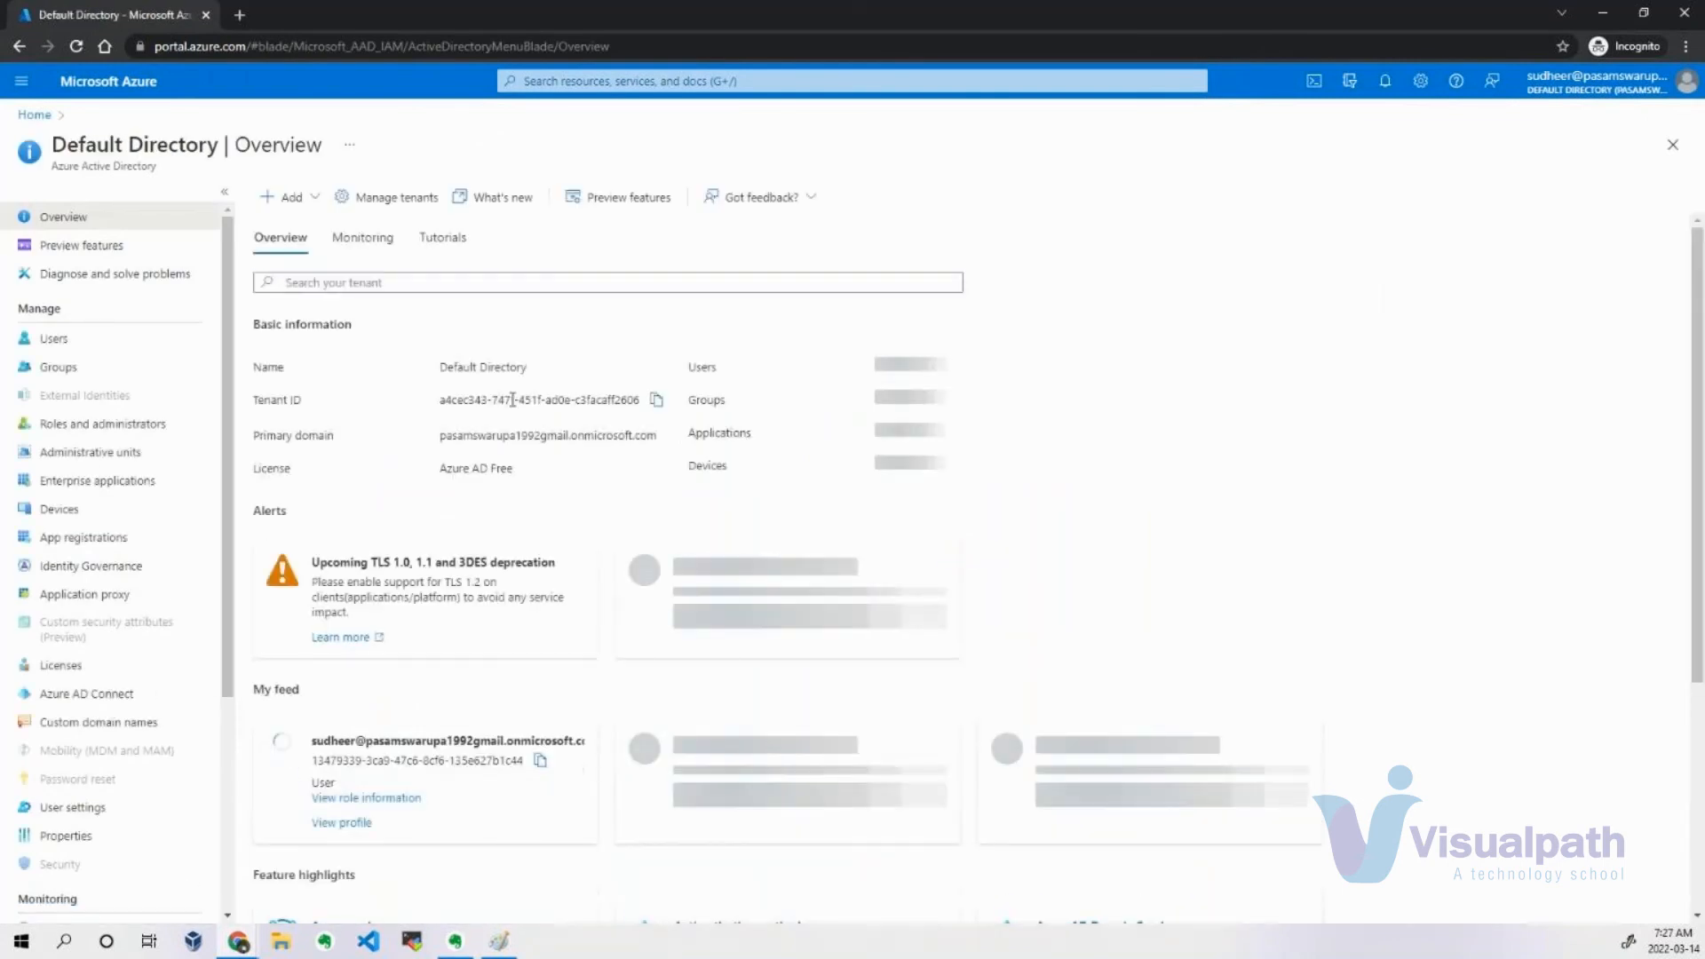
{"action": "left_click_drag", "start_coordinate": [441, 436], "coordinate": [655, 441]}
{"action": "left_click", "coordinate": [524, 433]}
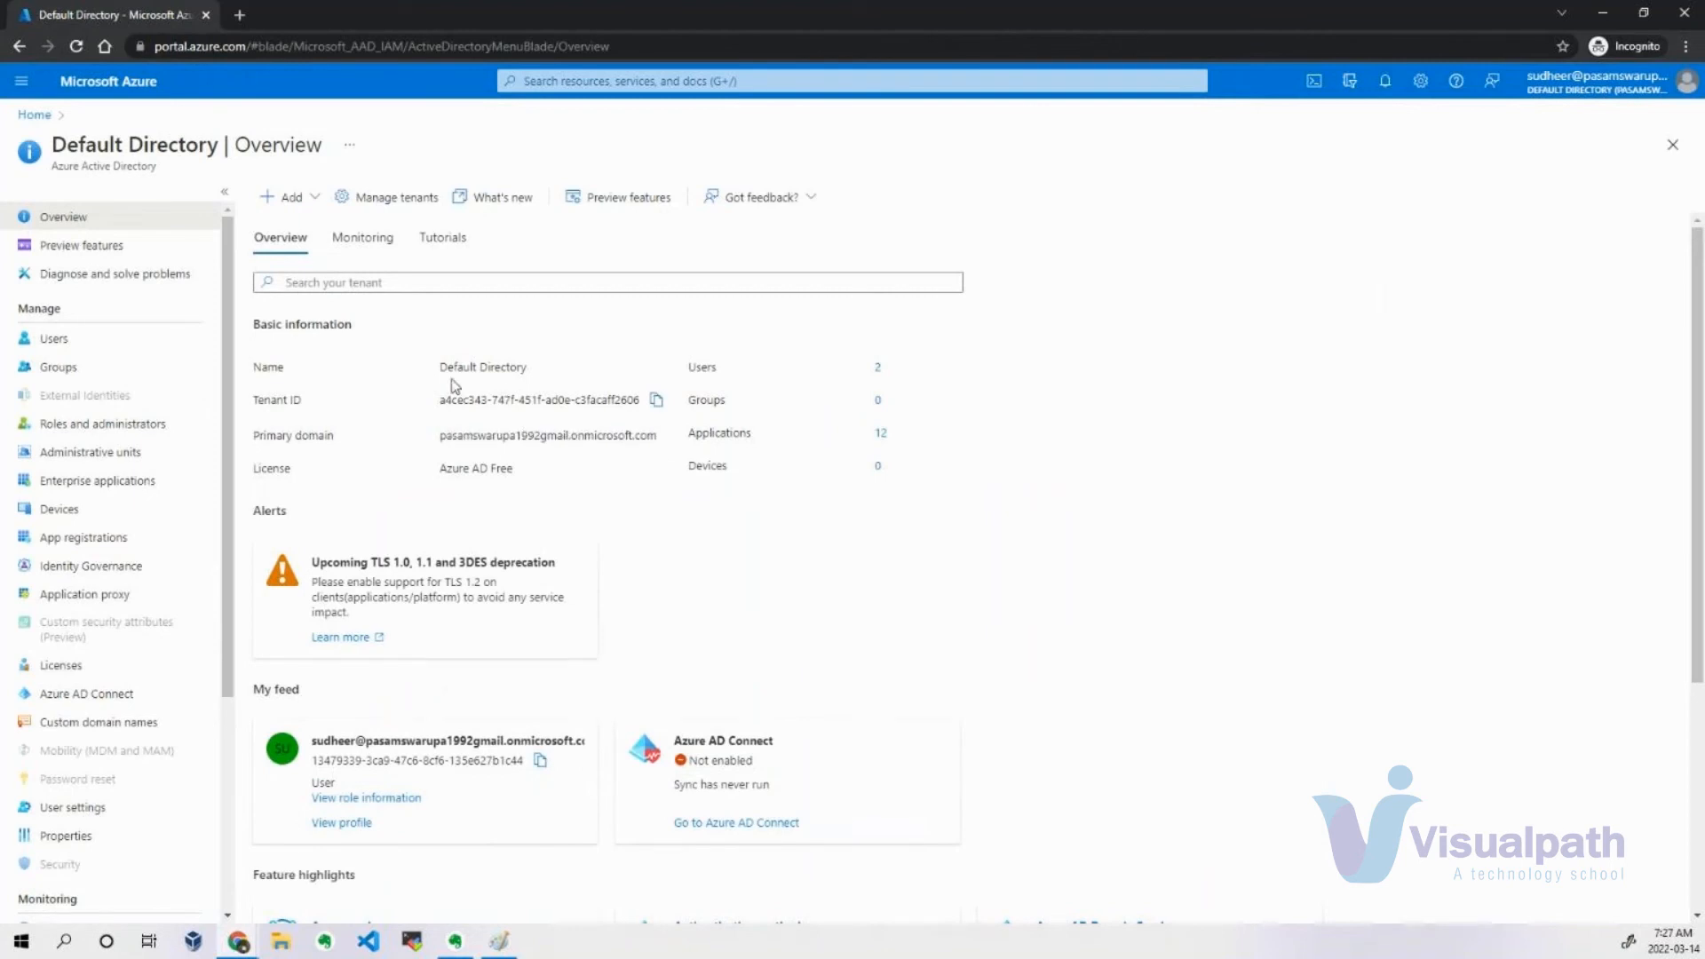
{"action": "left_click_drag", "start_coordinate": [441, 368], "coordinate": [537, 380]}
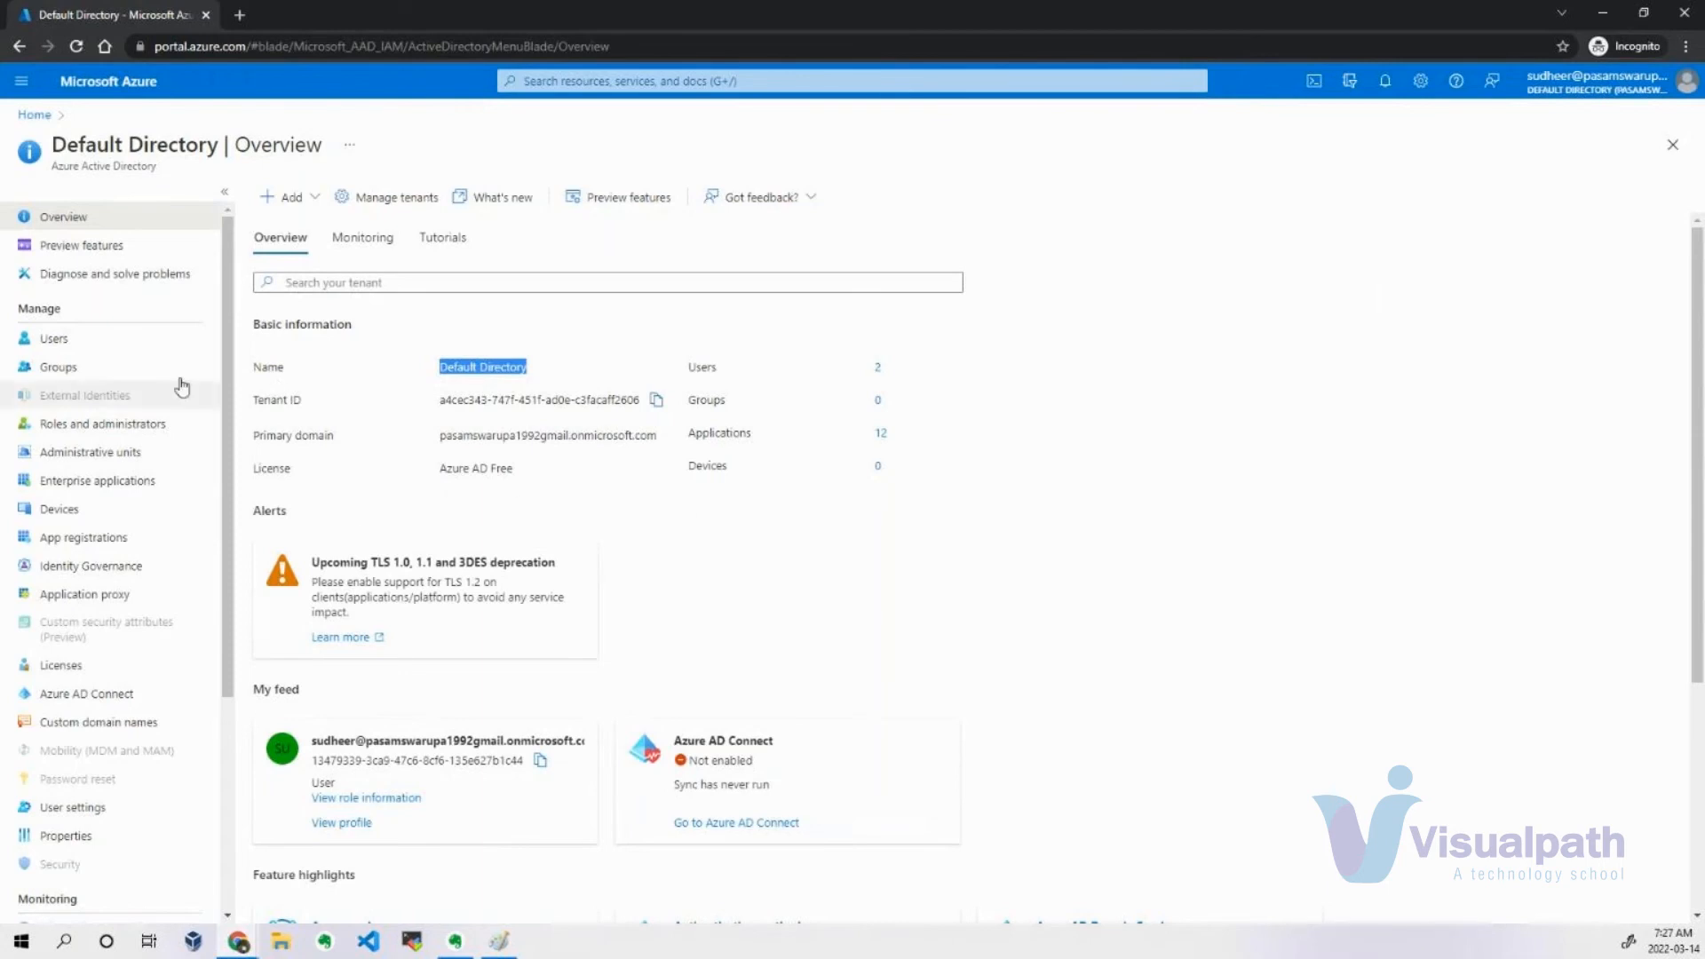
View the directory's list of users and check the signed-in user's own role under Roles and administrators.
{"action": "left_click", "coordinate": [78, 339]}
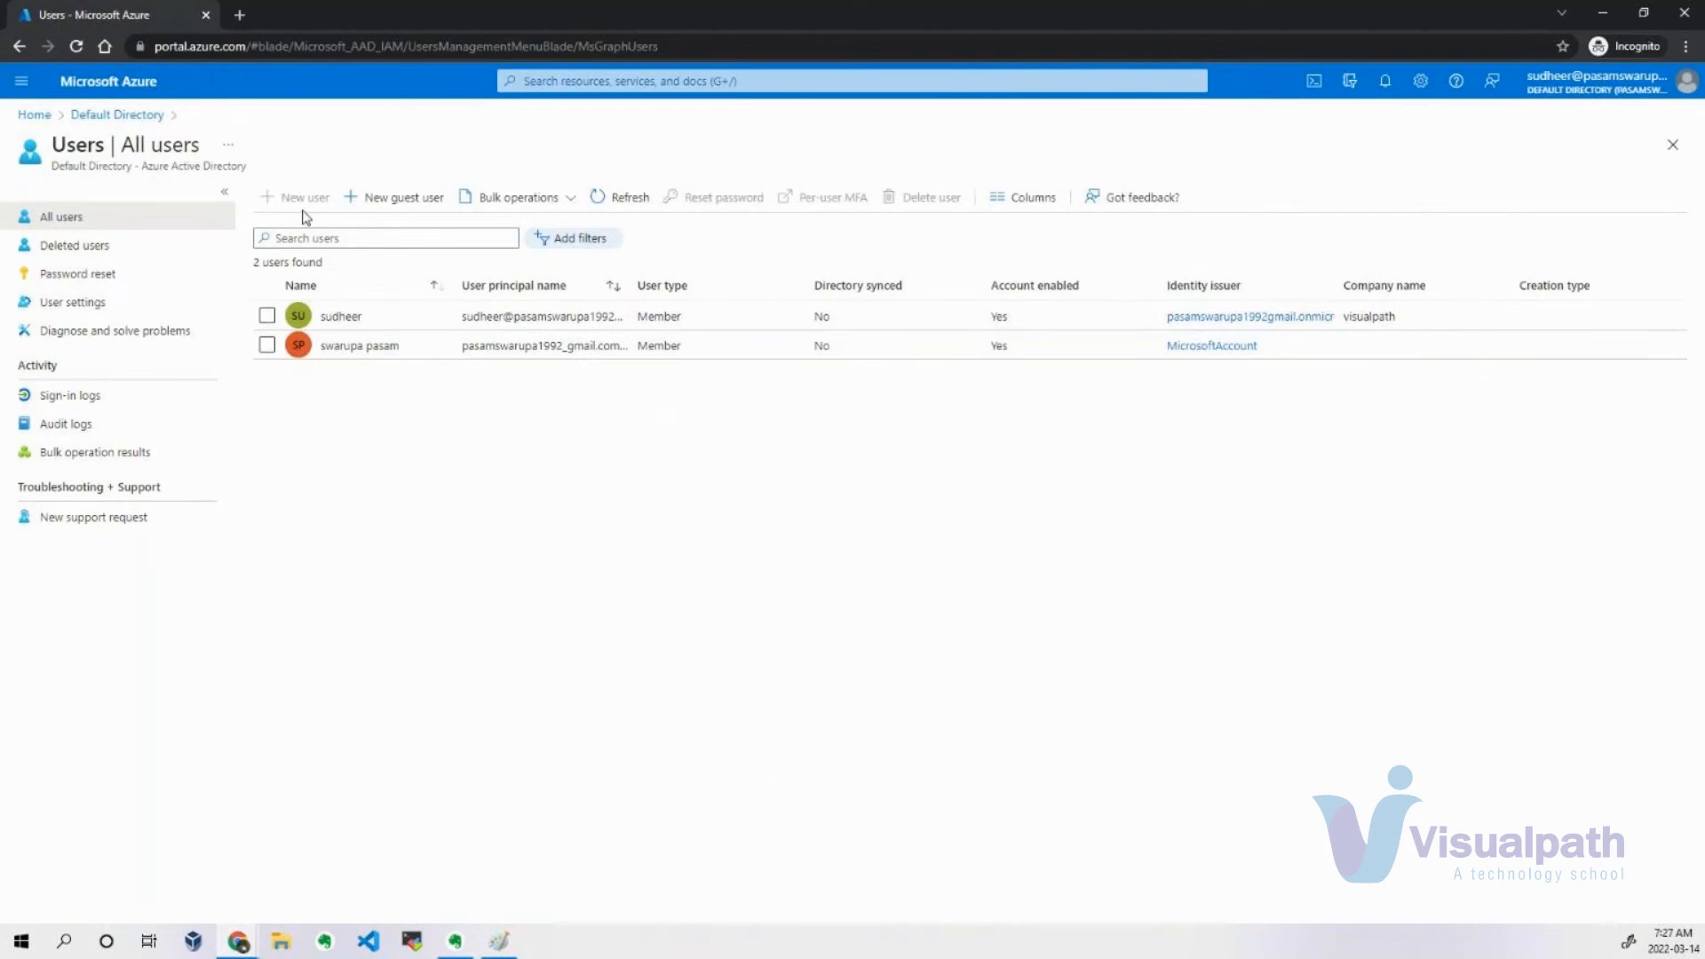
{"action": "left_click", "coordinate": [116, 115]}
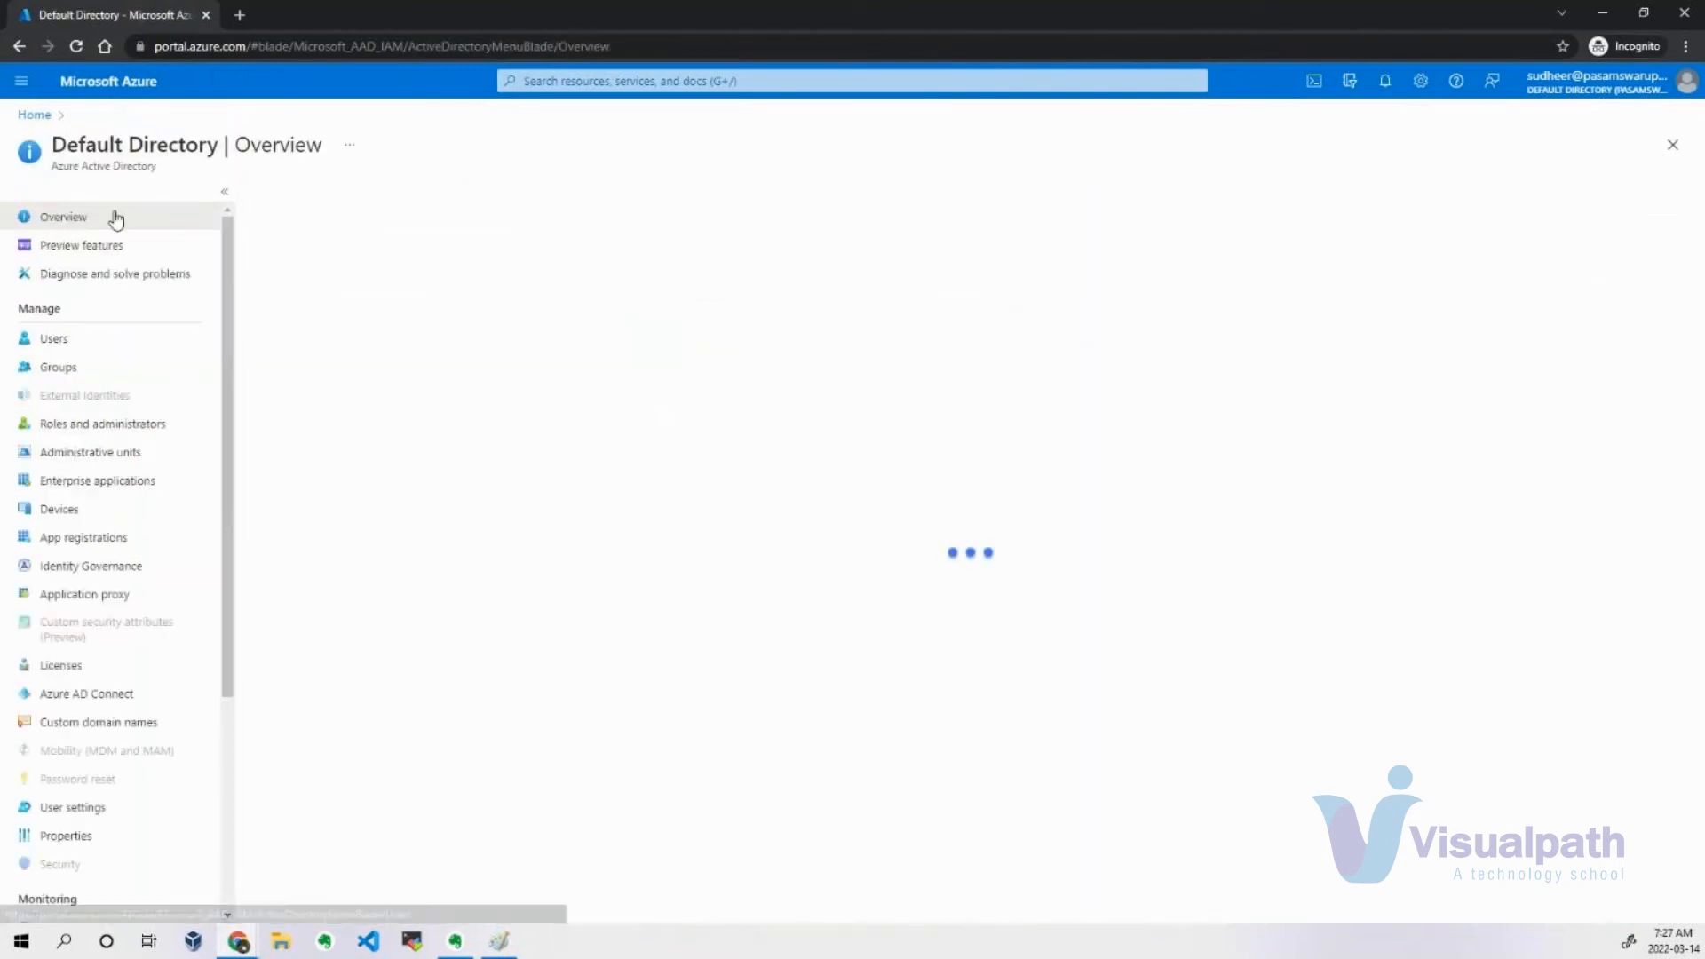
{"action": "left_click", "coordinate": [110, 431]}
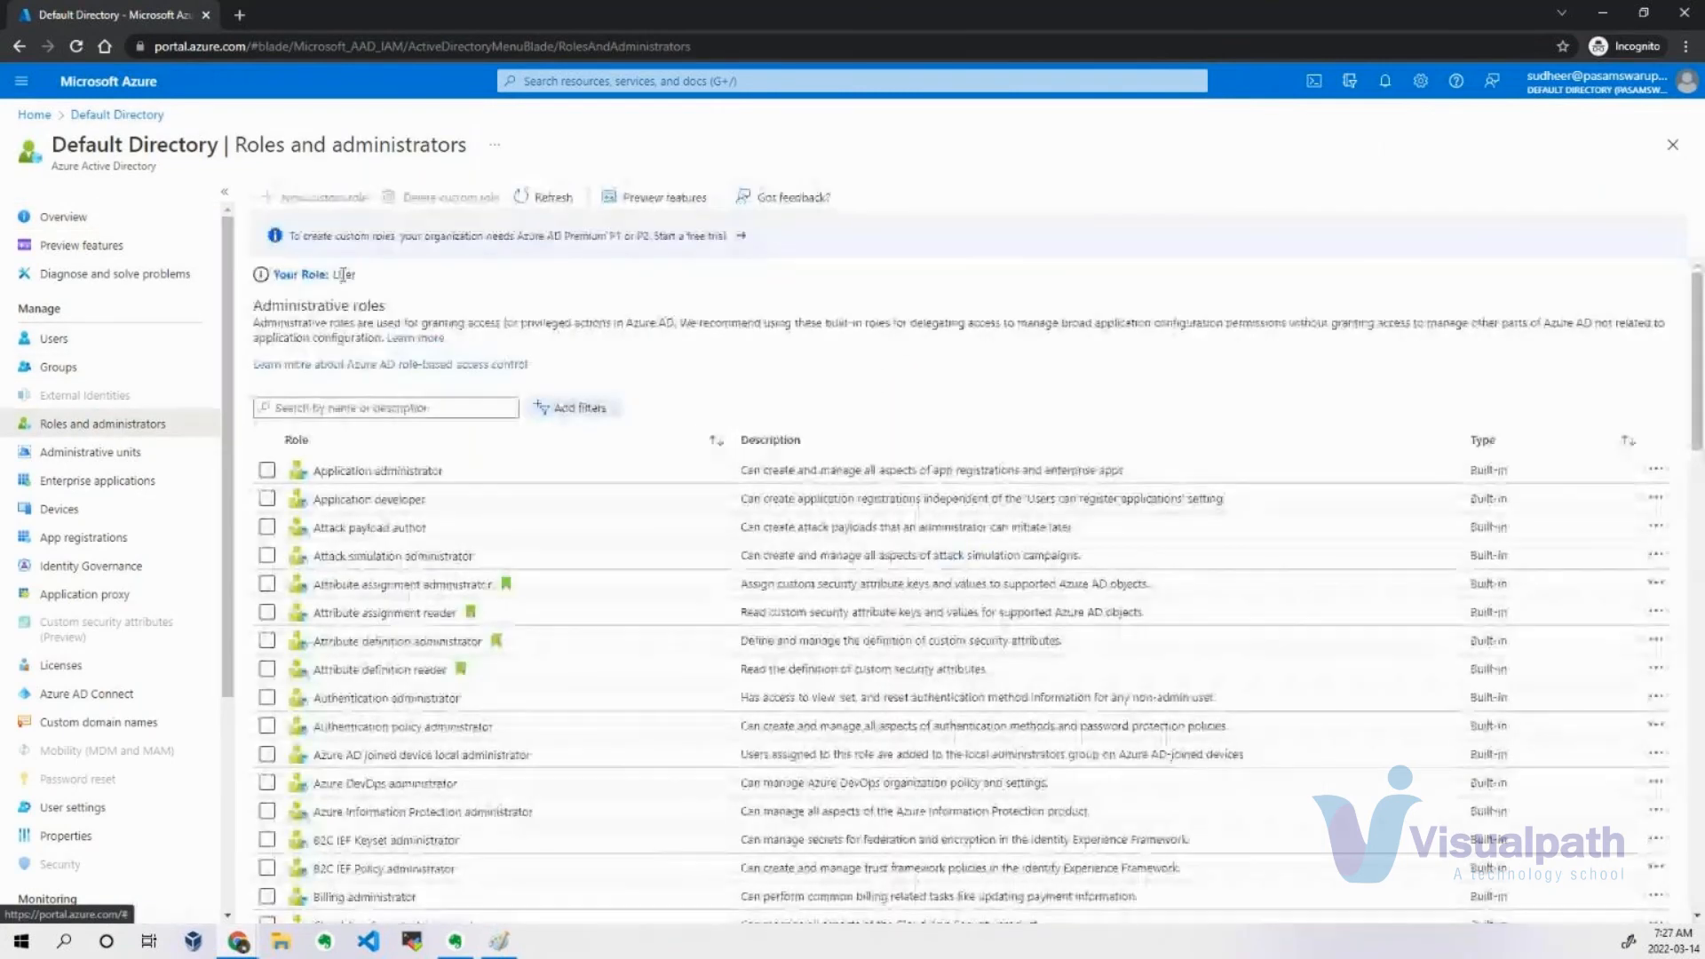
{"action": "double_click", "coordinate": [342, 273]}
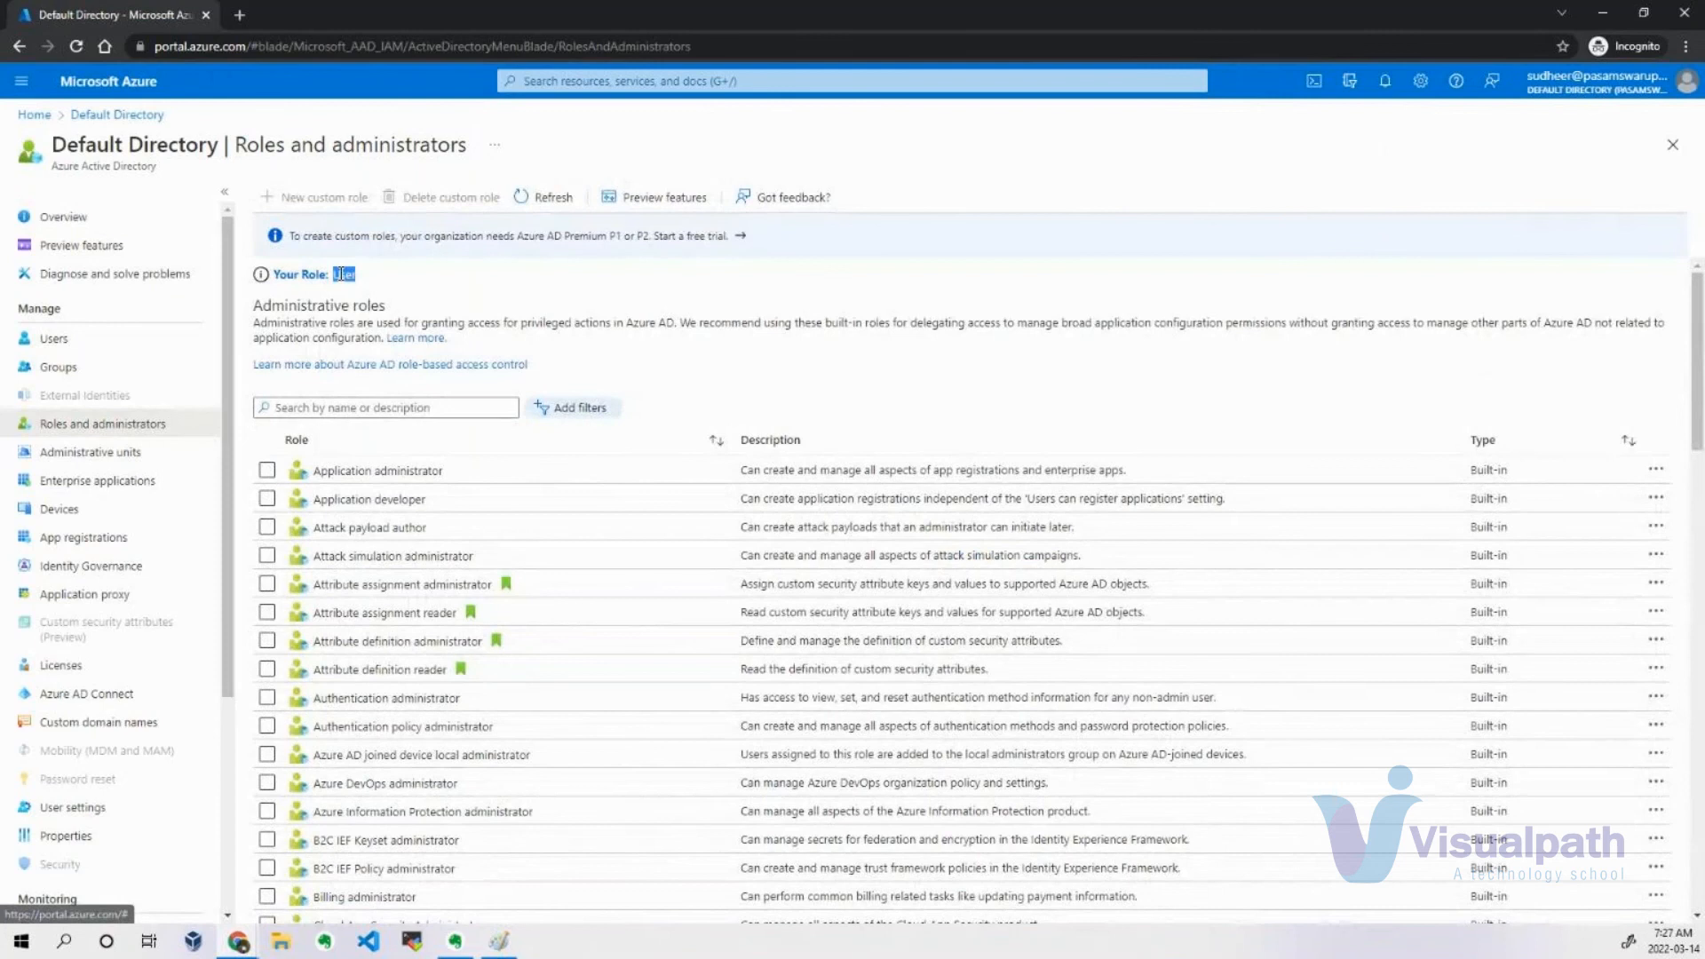
{"action": "left_click", "coordinate": [632, 303]}
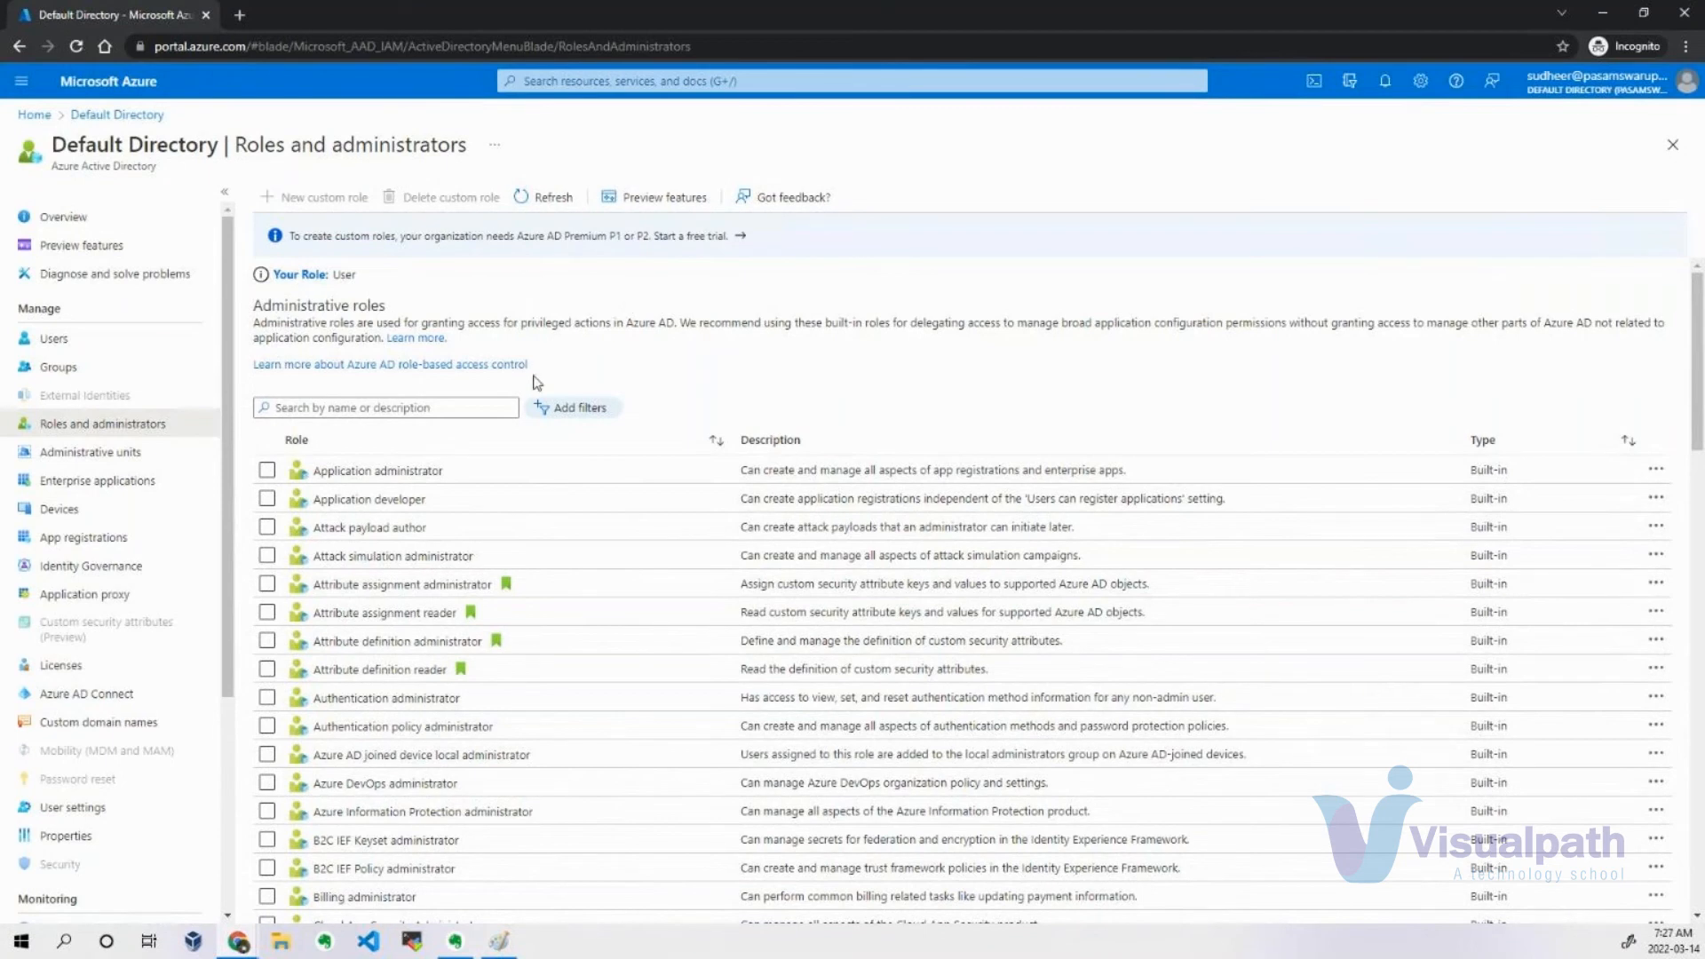
Browse the full list of built-in administrative roles with their descriptions and go back to the user list.
{"action": "scroll", "coordinate": [533, 386], "scroll_direction": "down", "scroll_amount": 4}
{"action": "scroll", "coordinate": [534, 385], "scroll_direction": "down", "scroll_amount": 15}
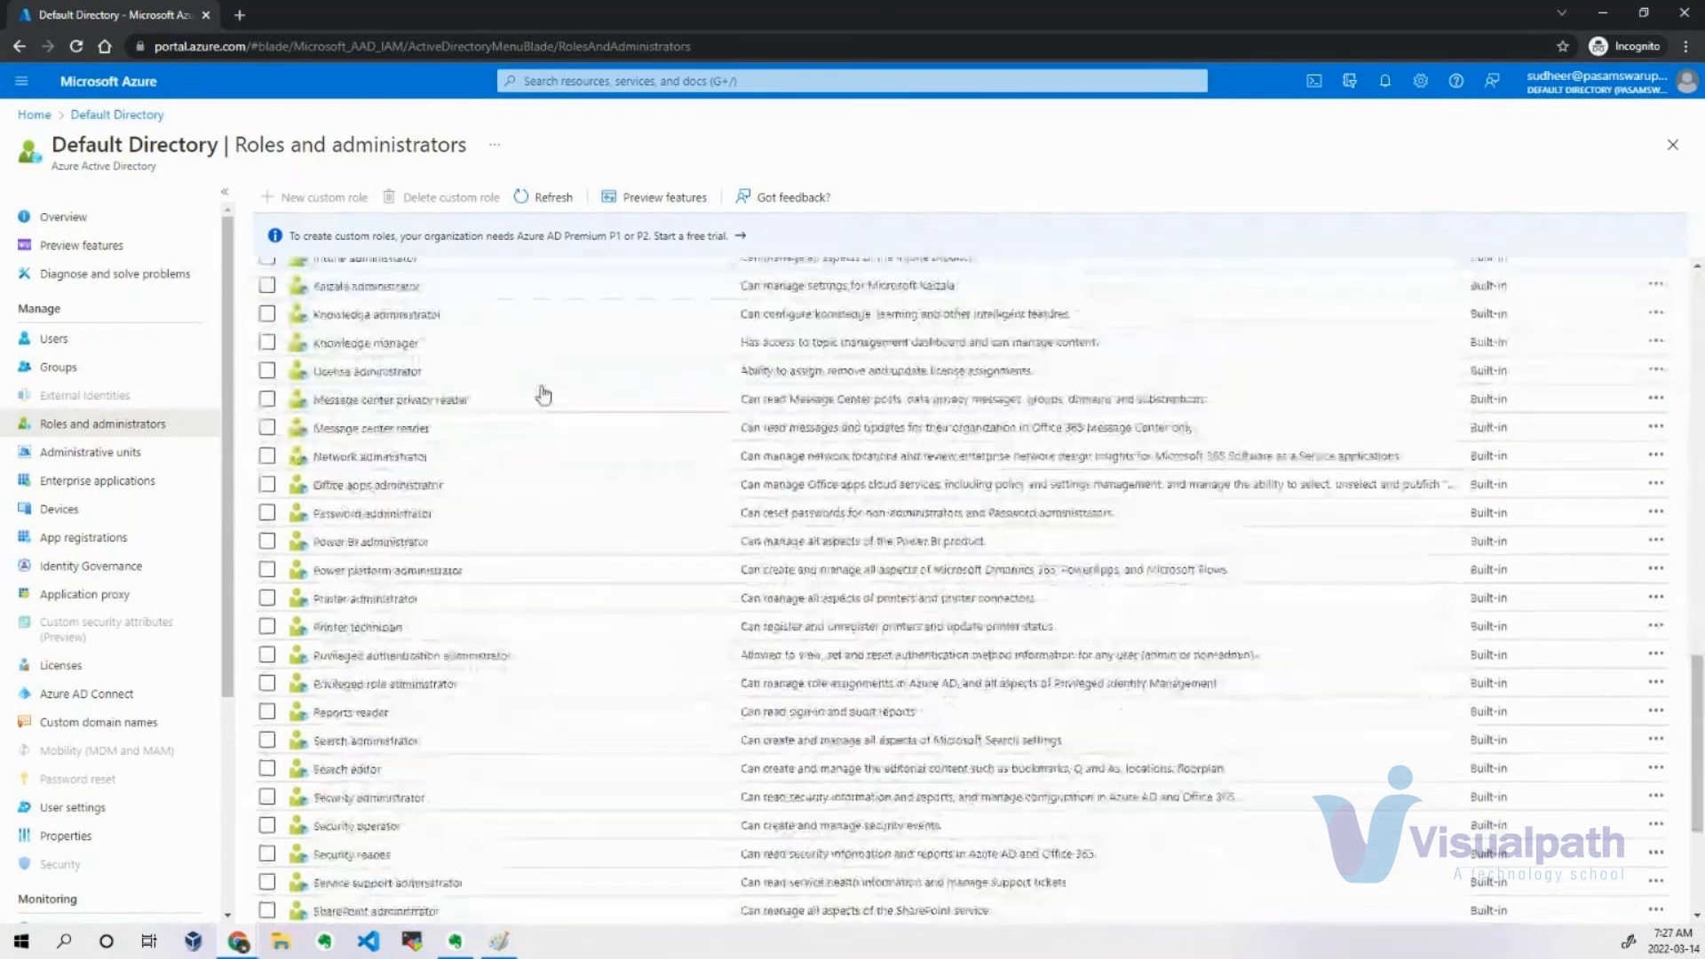
{"action": "scroll", "coordinate": [533, 376], "scroll_direction": "up", "scroll_amount": 18}
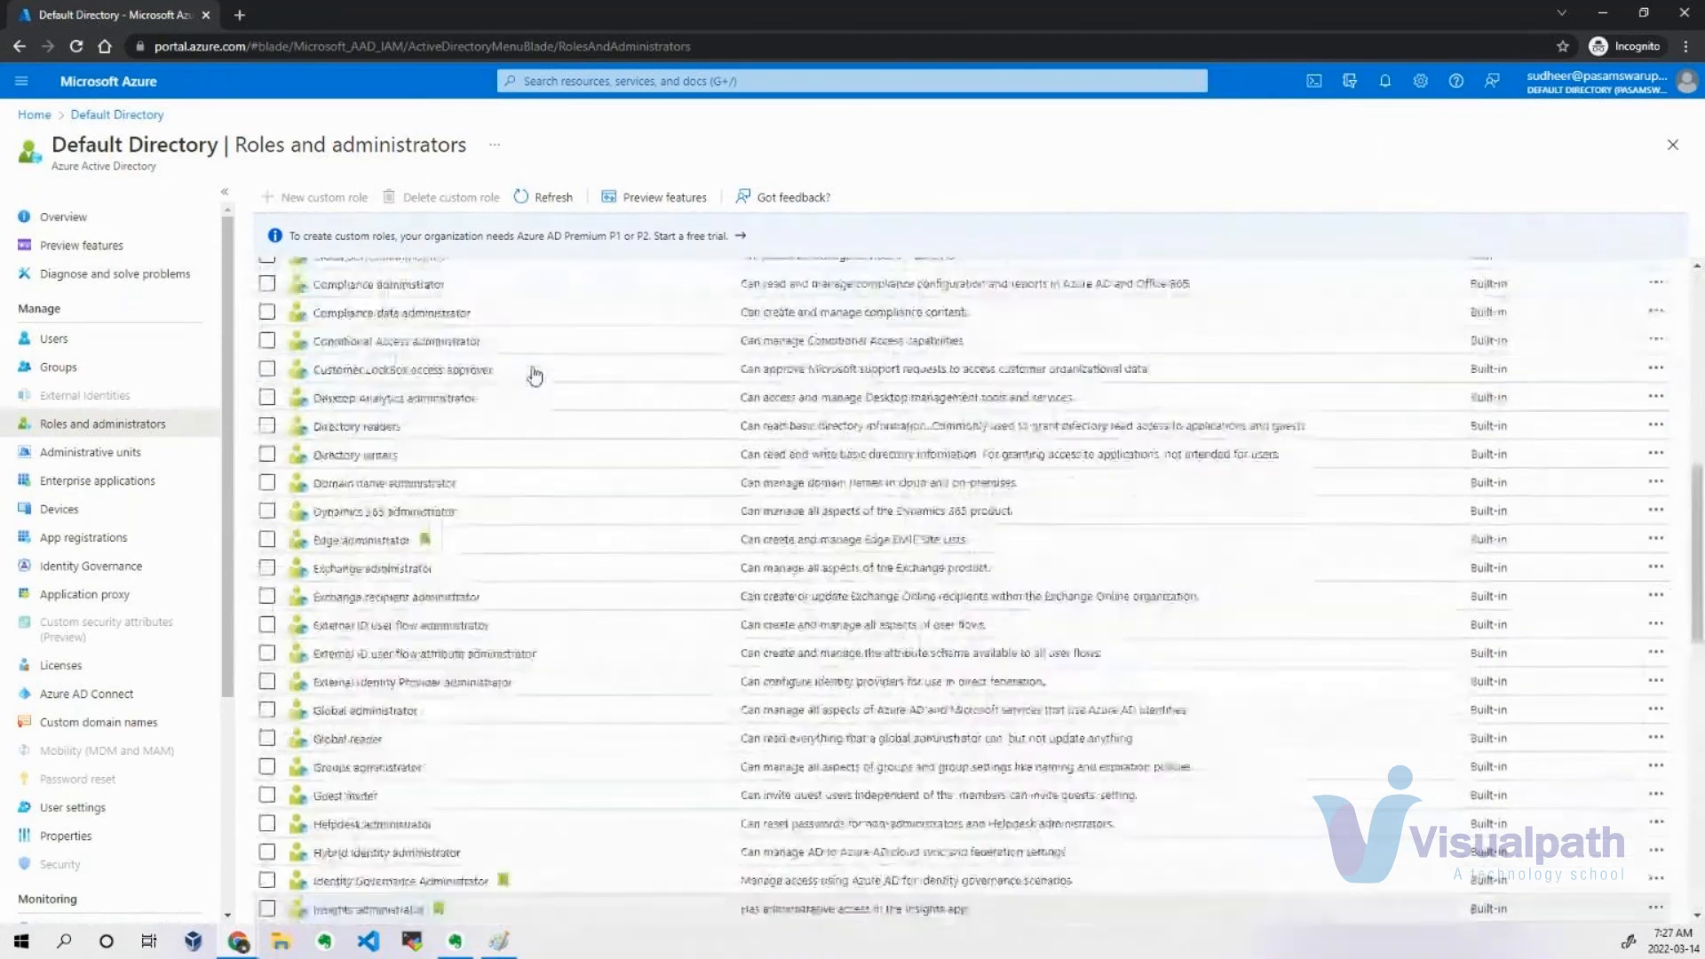
{"action": "scroll", "coordinate": [534, 377], "scroll_direction": "up", "scroll_amount": 2}
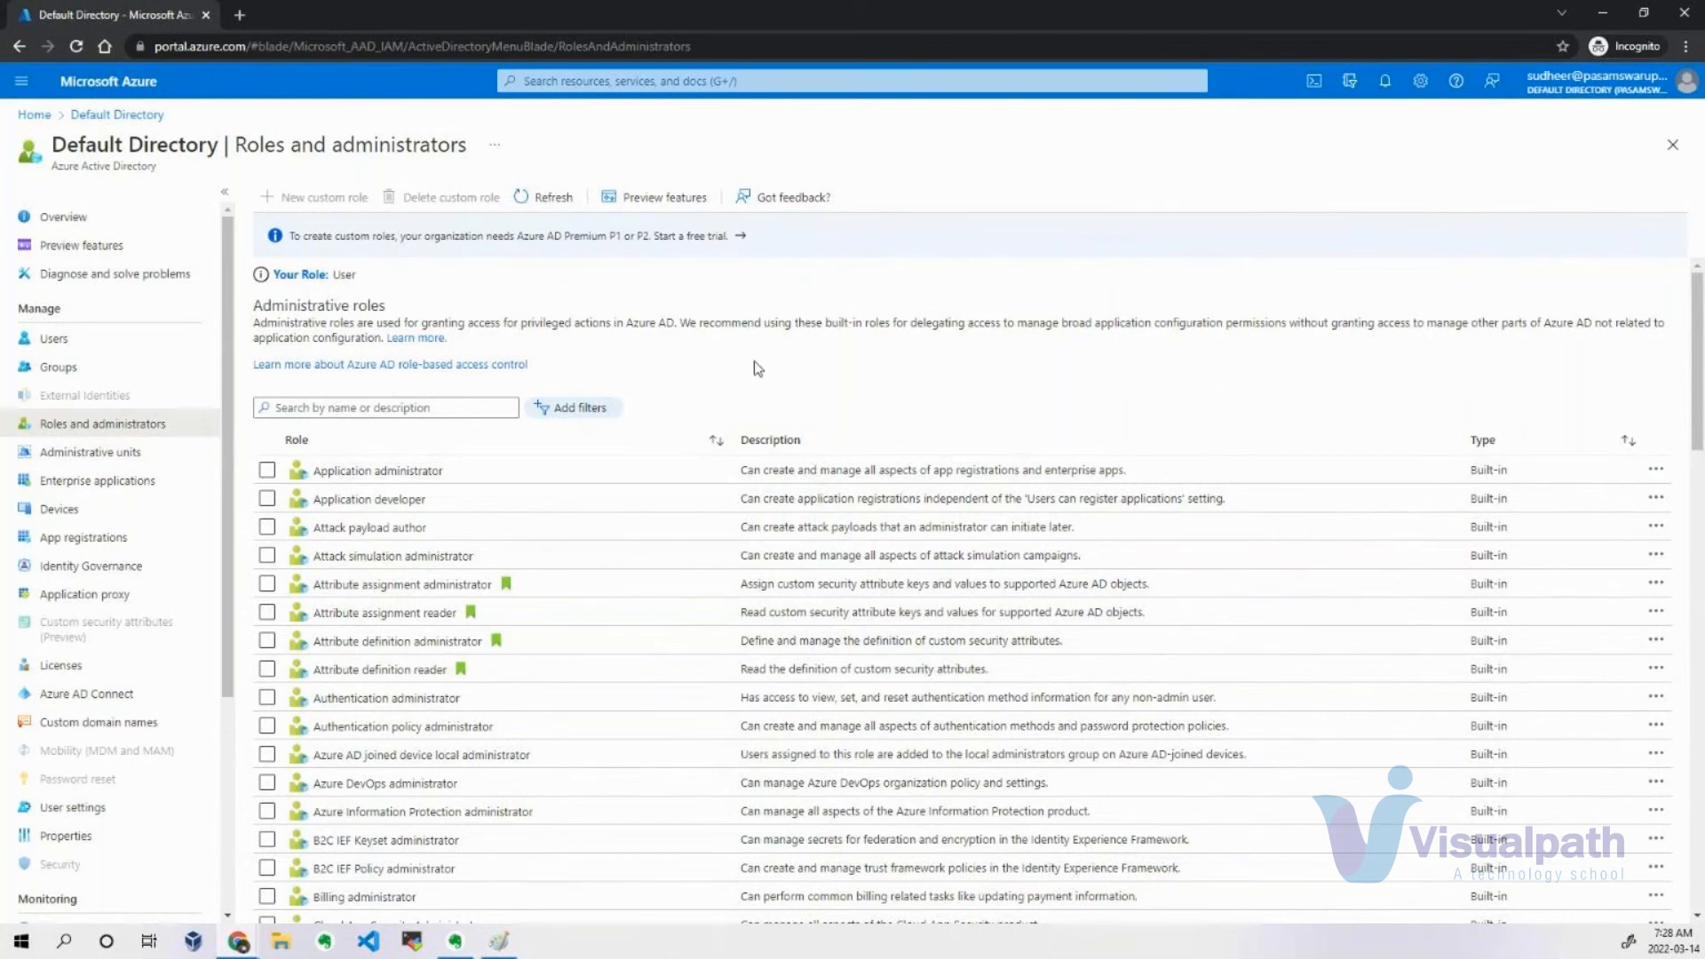
{"action": "scroll", "coordinate": [673, 406], "scroll_direction": "down", "scroll_amount": 5}
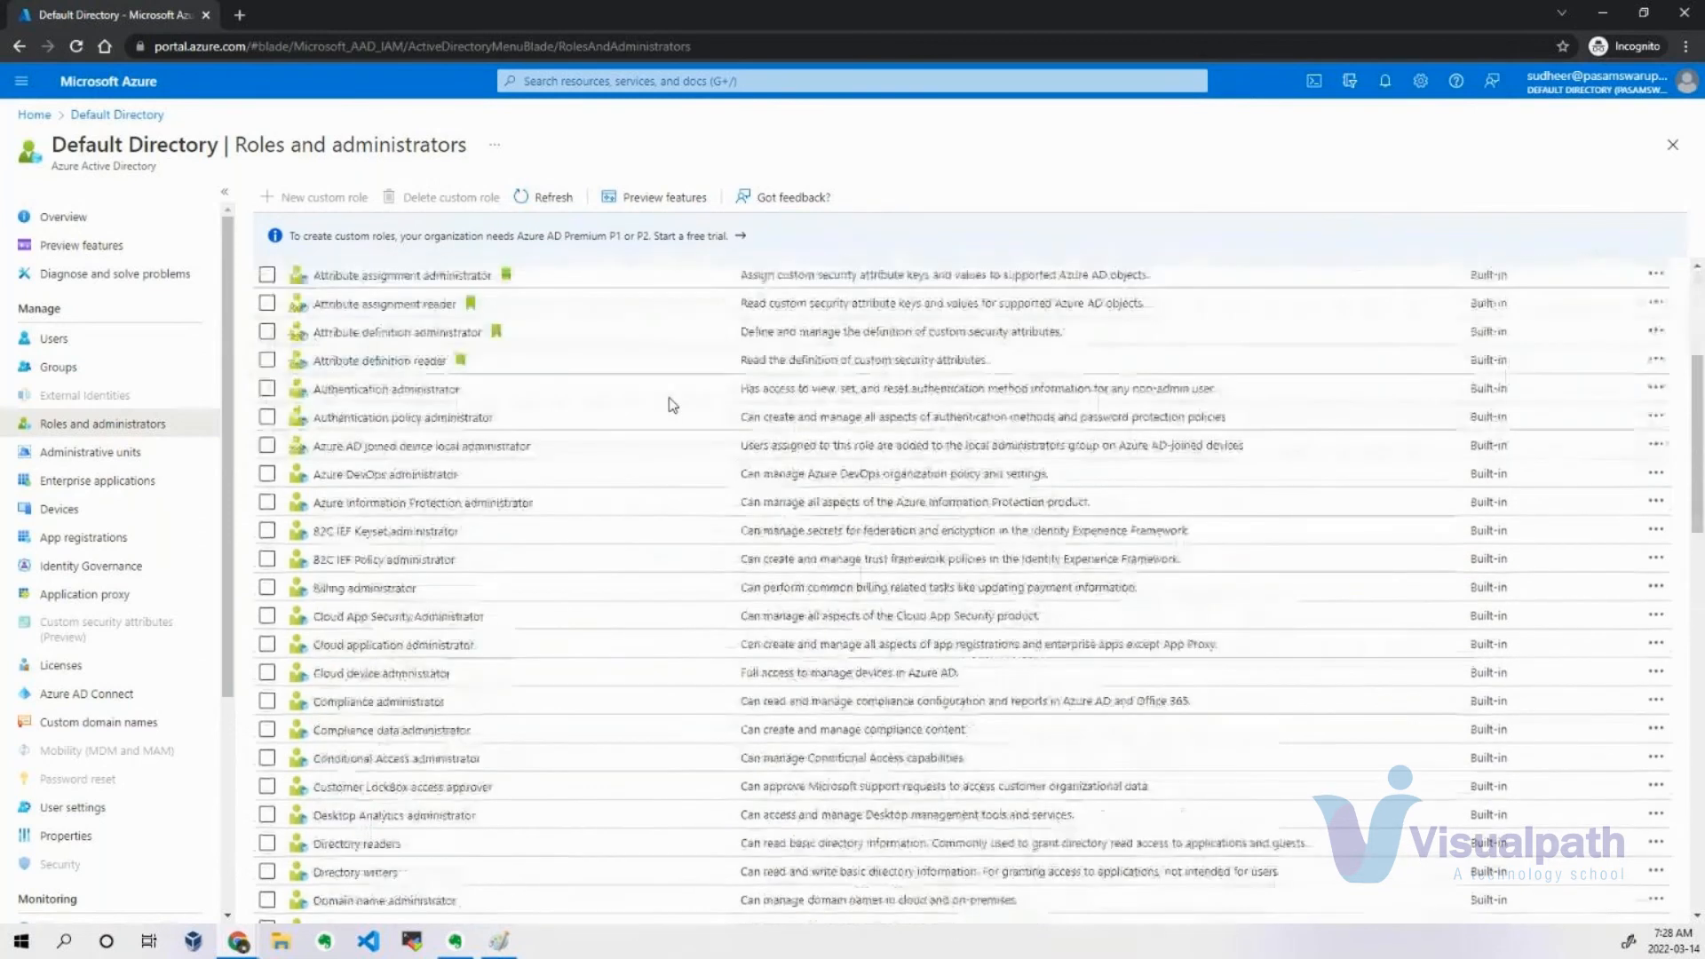
{"action": "scroll", "coordinate": [672, 415], "scroll_direction": "down", "scroll_amount": 13}
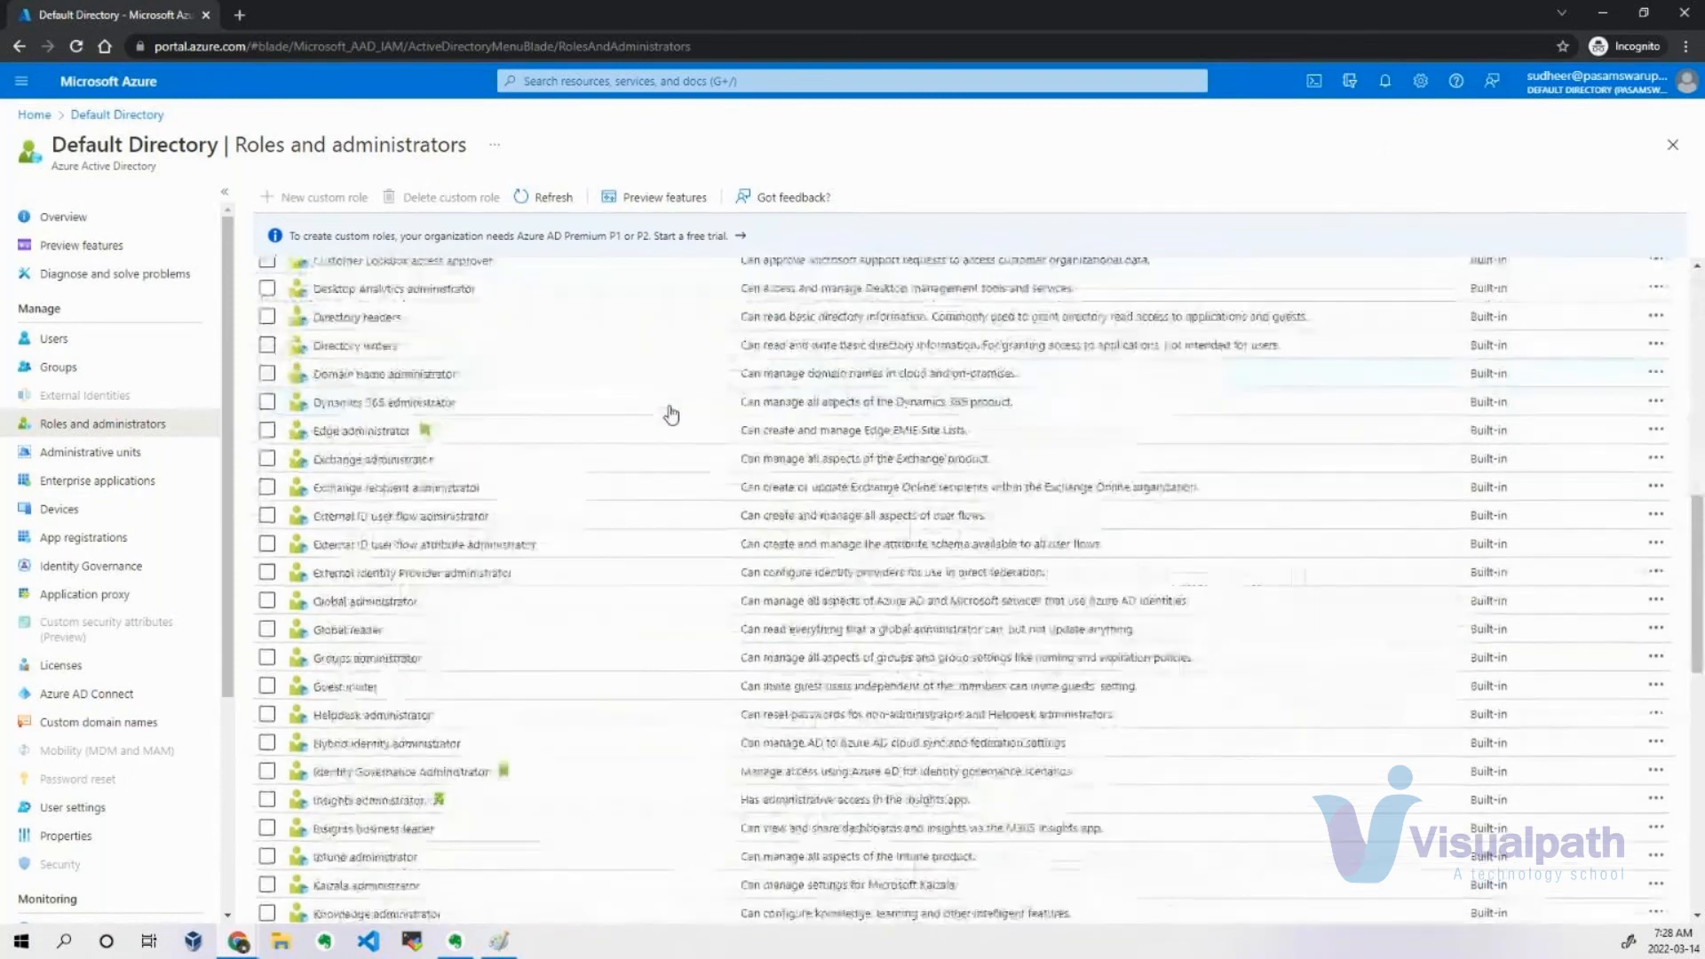
{"action": "scroll", "coordinate": [657, 426], "scroll_direction": "down", "scroll_amount": 1}
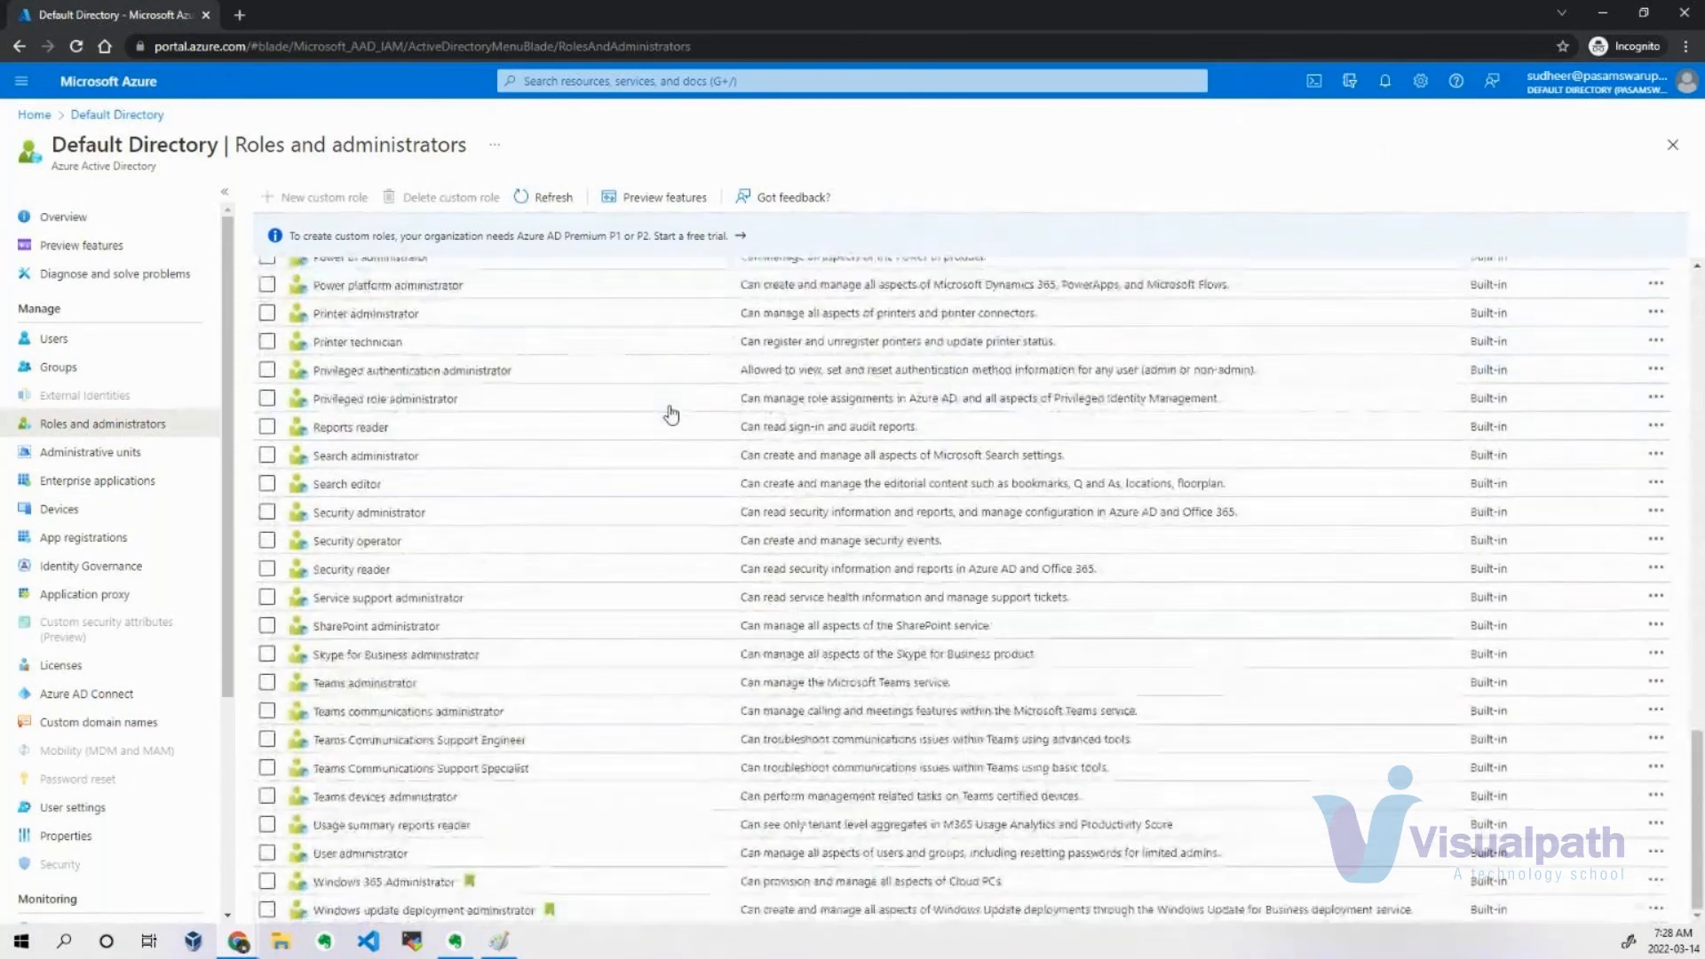
{"action": "scroll", "coordinate": [577, 471], "scroll_direction": "up", "scroll_amount": 20}
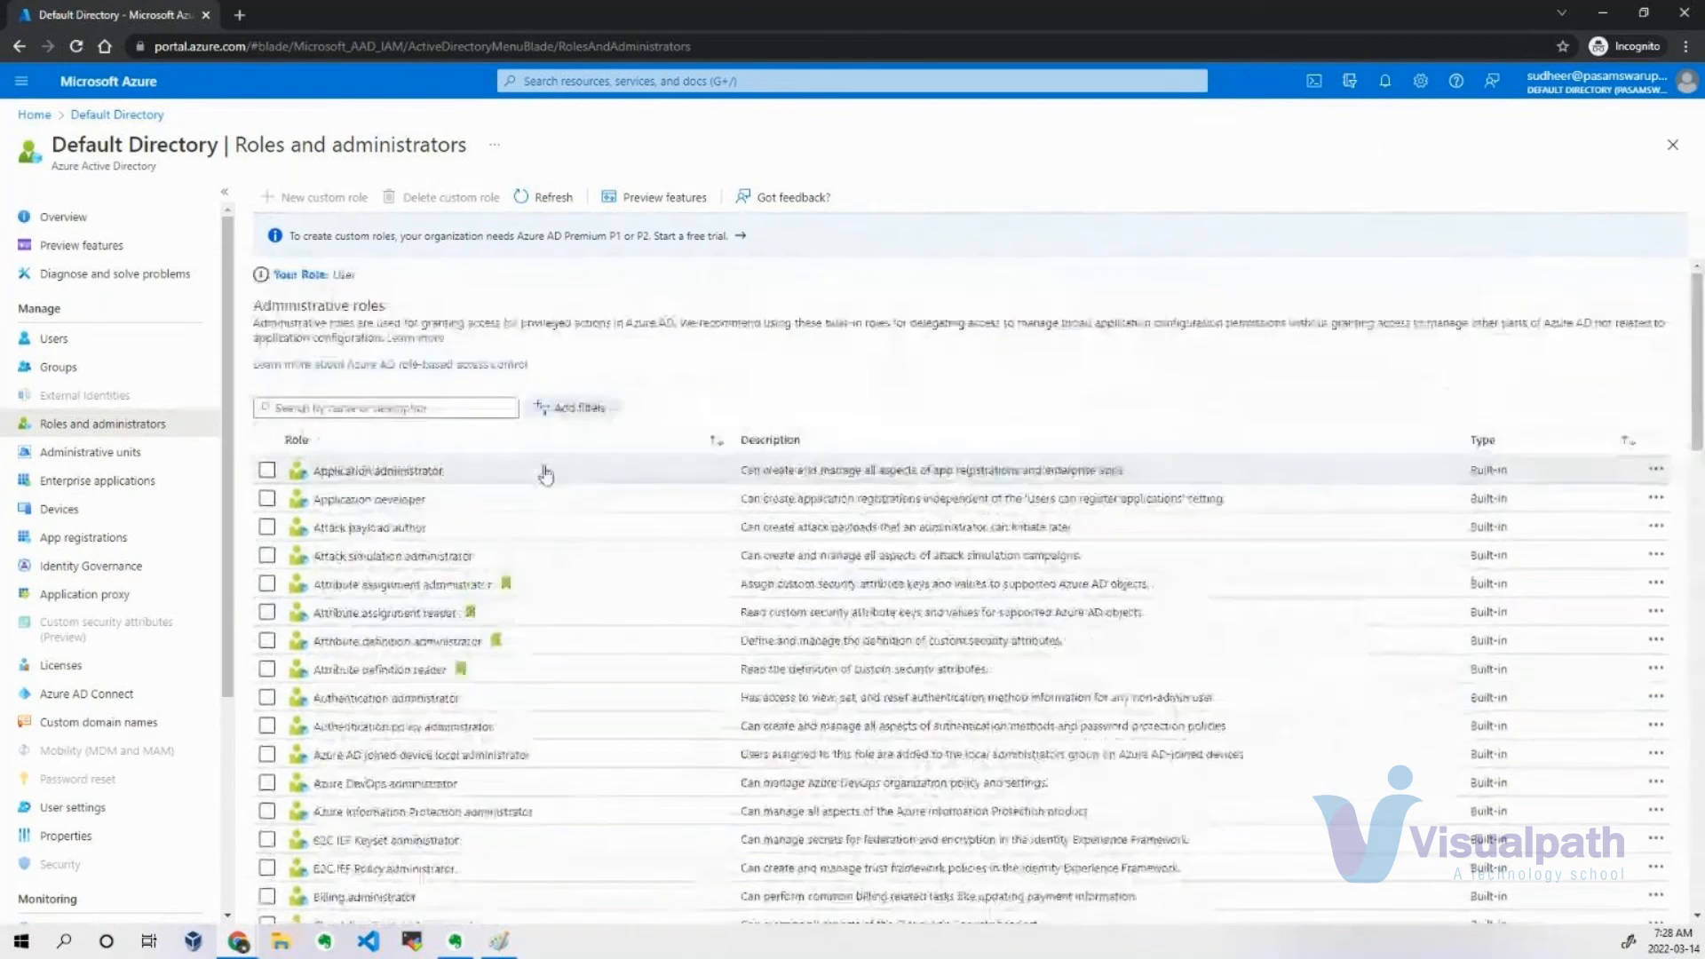
{"action": "left_click", "coordinate": [55, 337]}
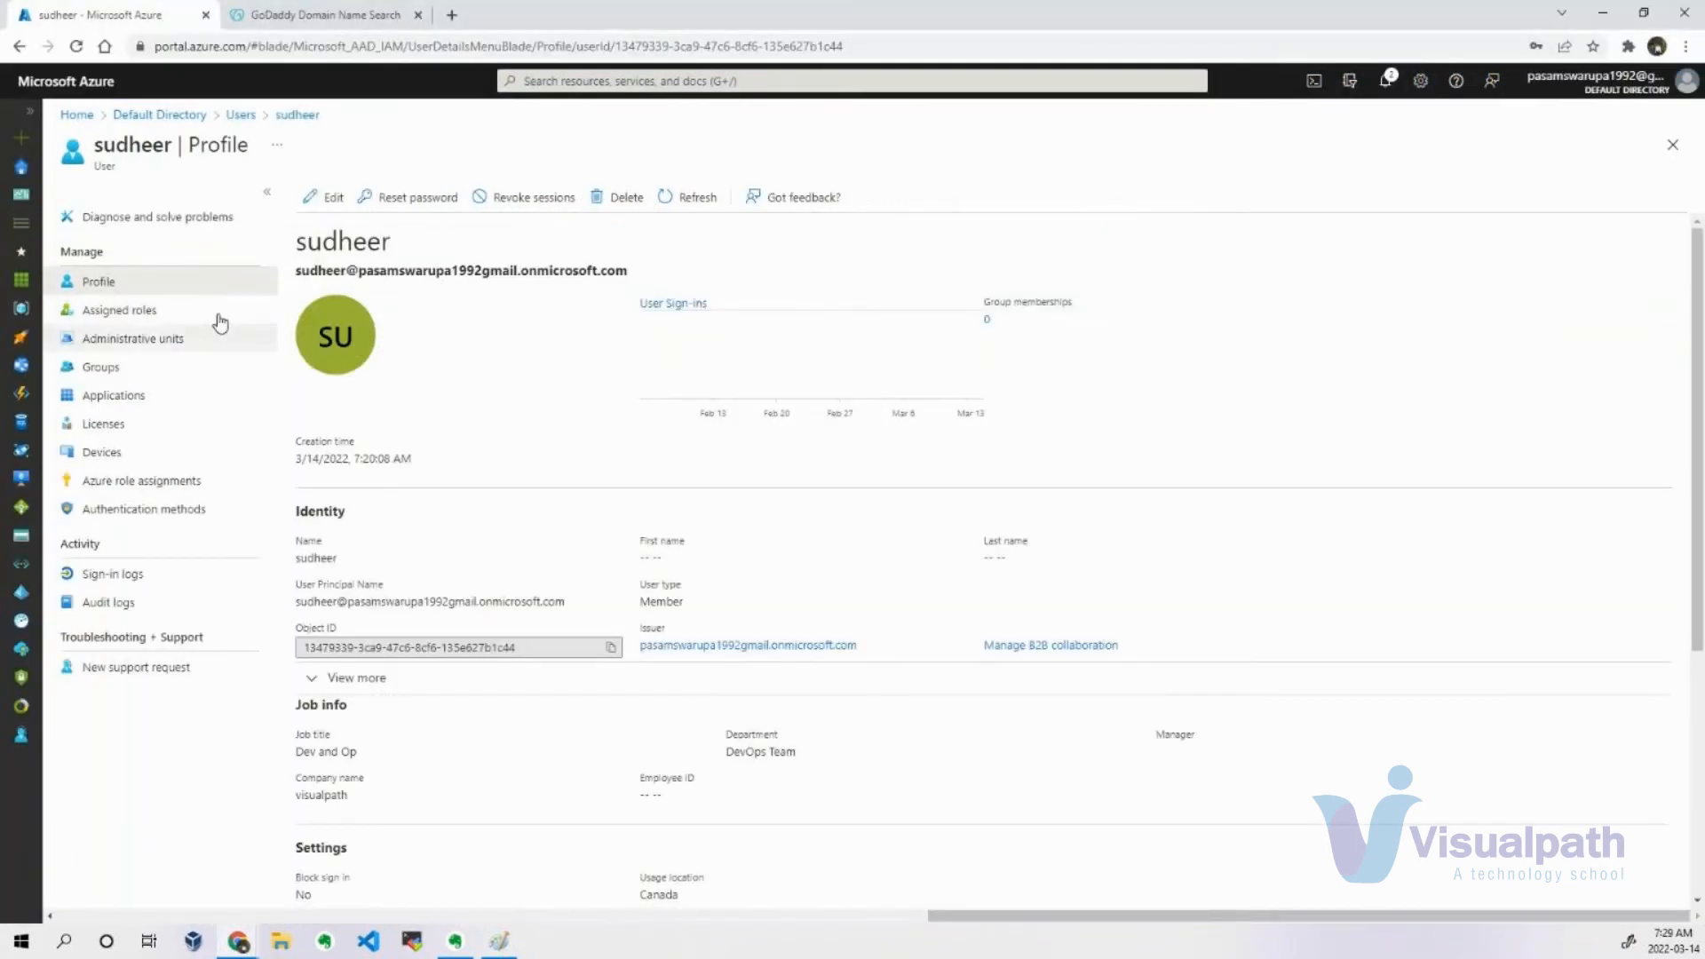
In the administrator's portal window, check the admin's role under Roles and administrators and the signed-in account, and return to the new user's window.
{"action": "left_click", "coordinate": [241, 114]}
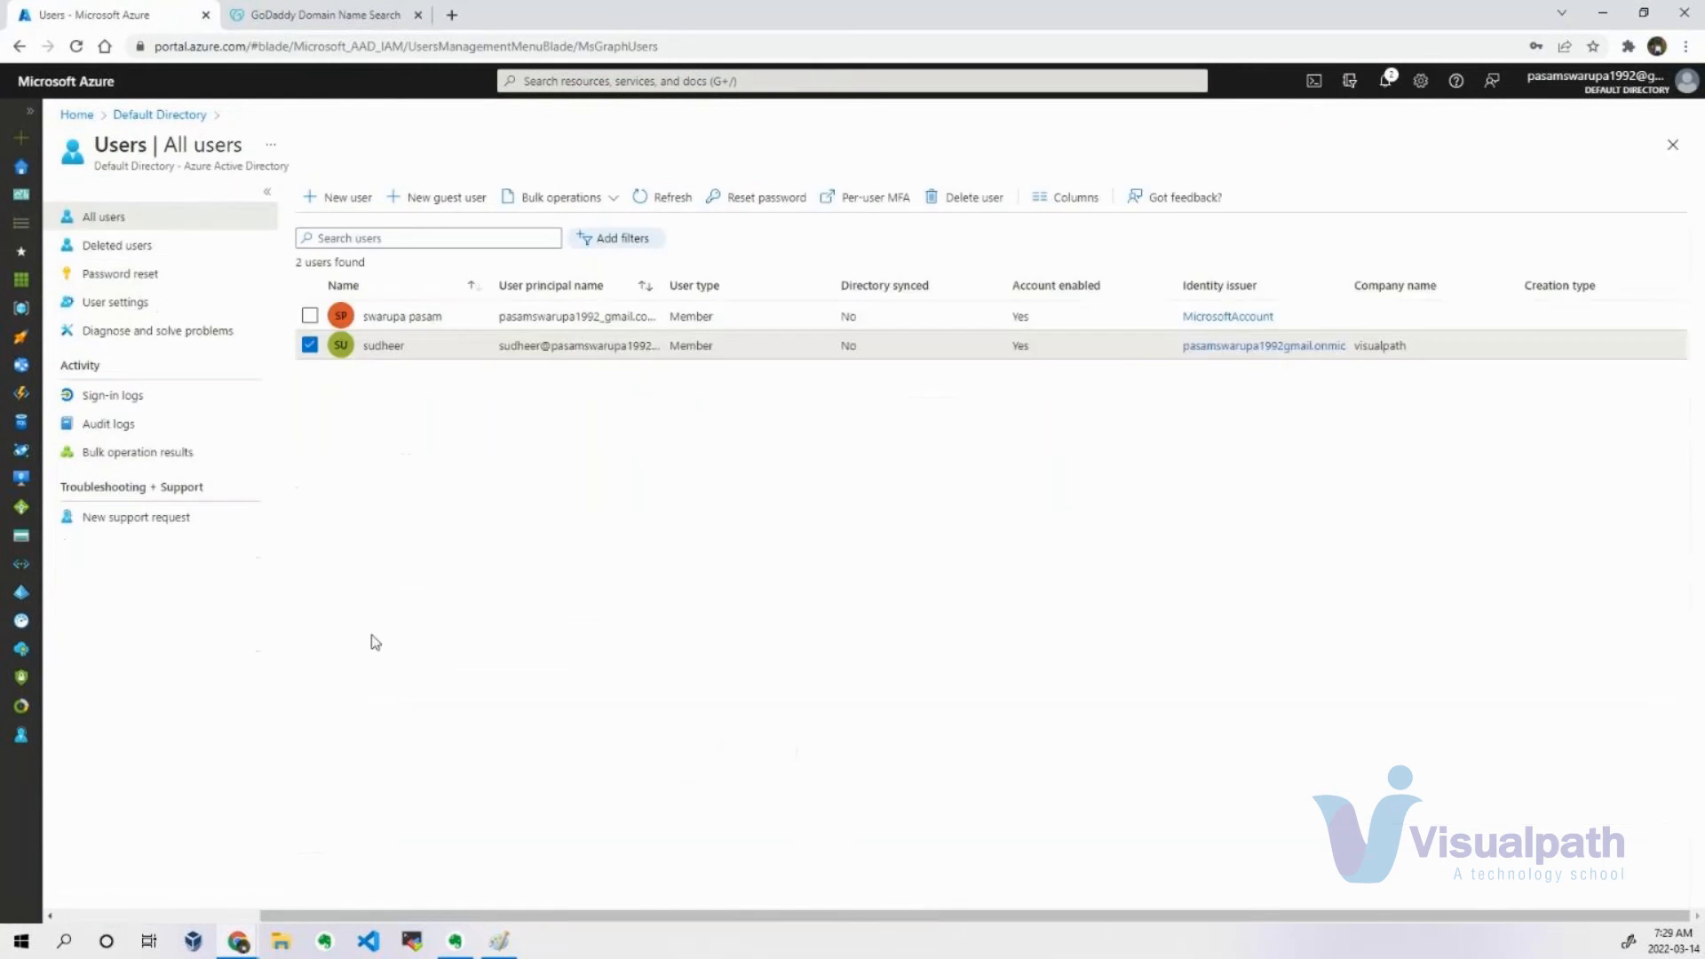
{"action": "left_click", "coordinate": [163, 117]}
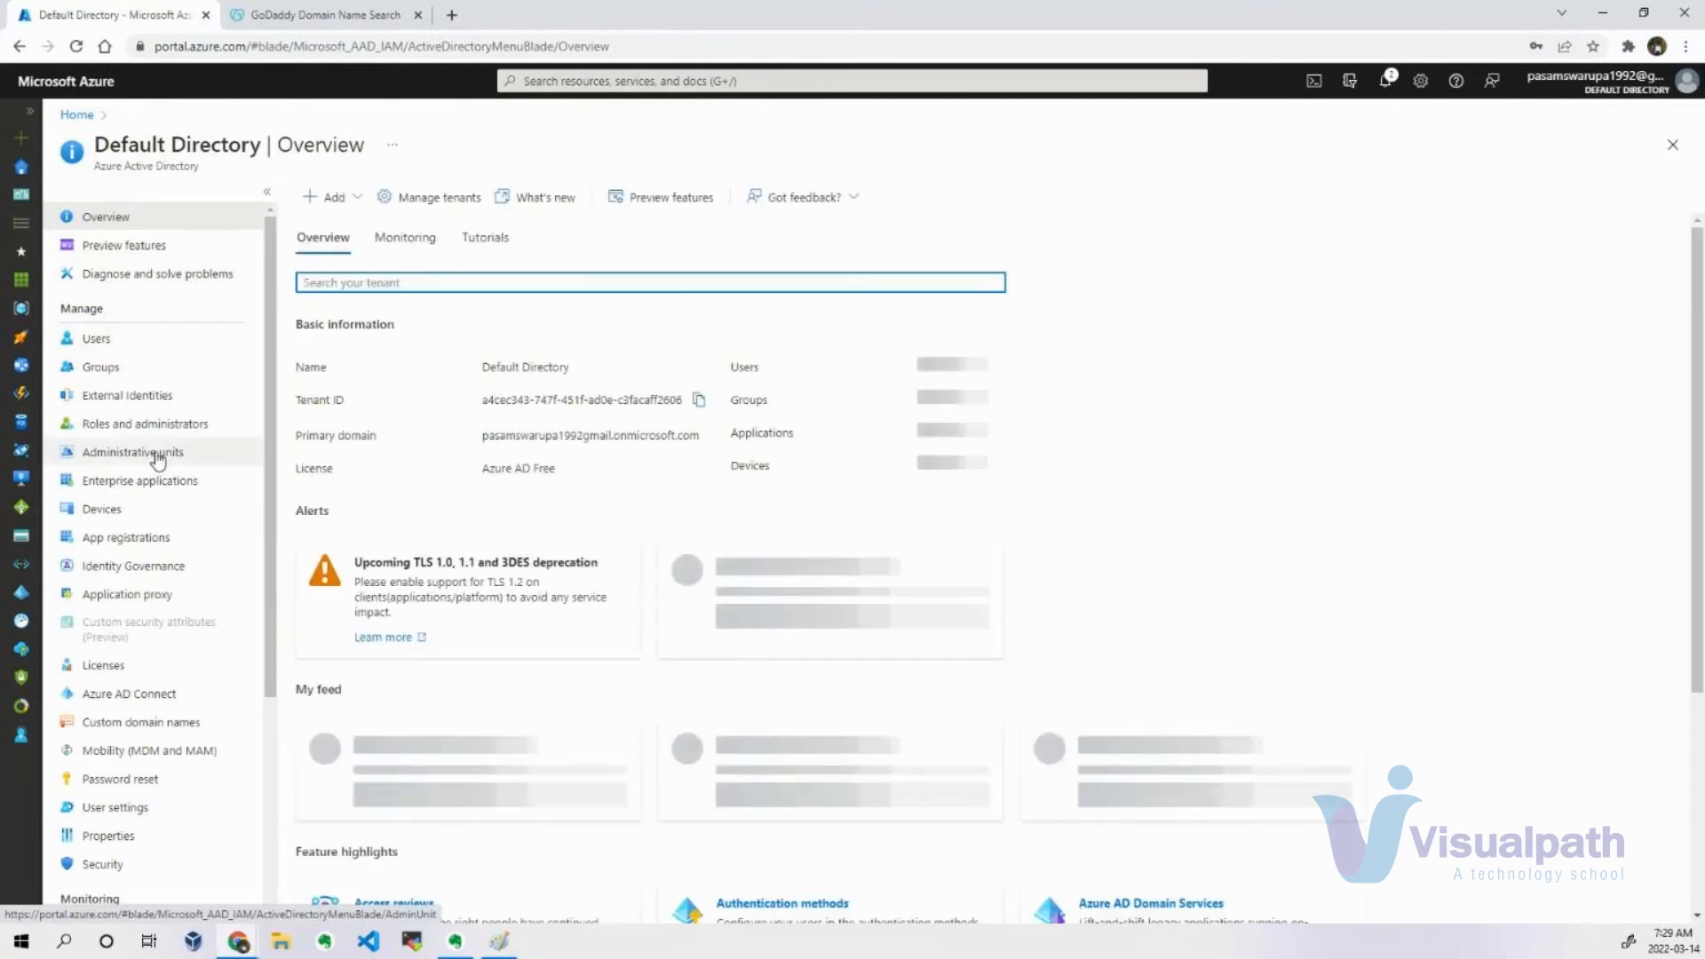
{"action": "left_click", "coordinate": [181, 424]}
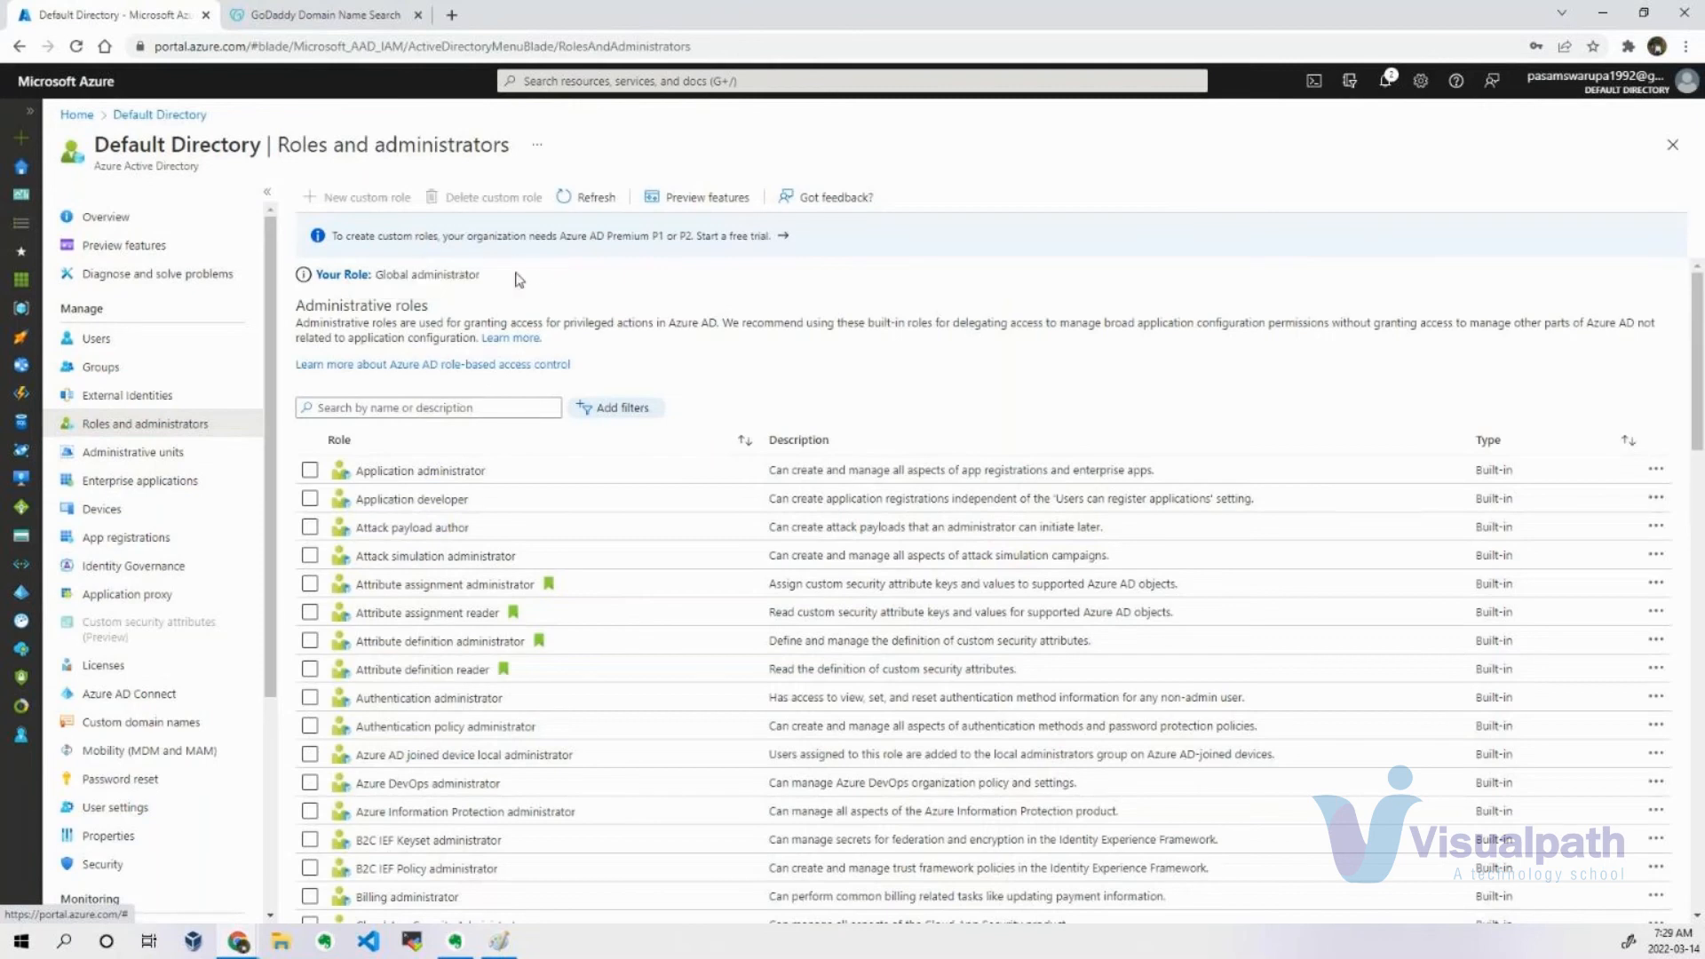
{"action": "left_click", "coordinate": [1669, 95]}
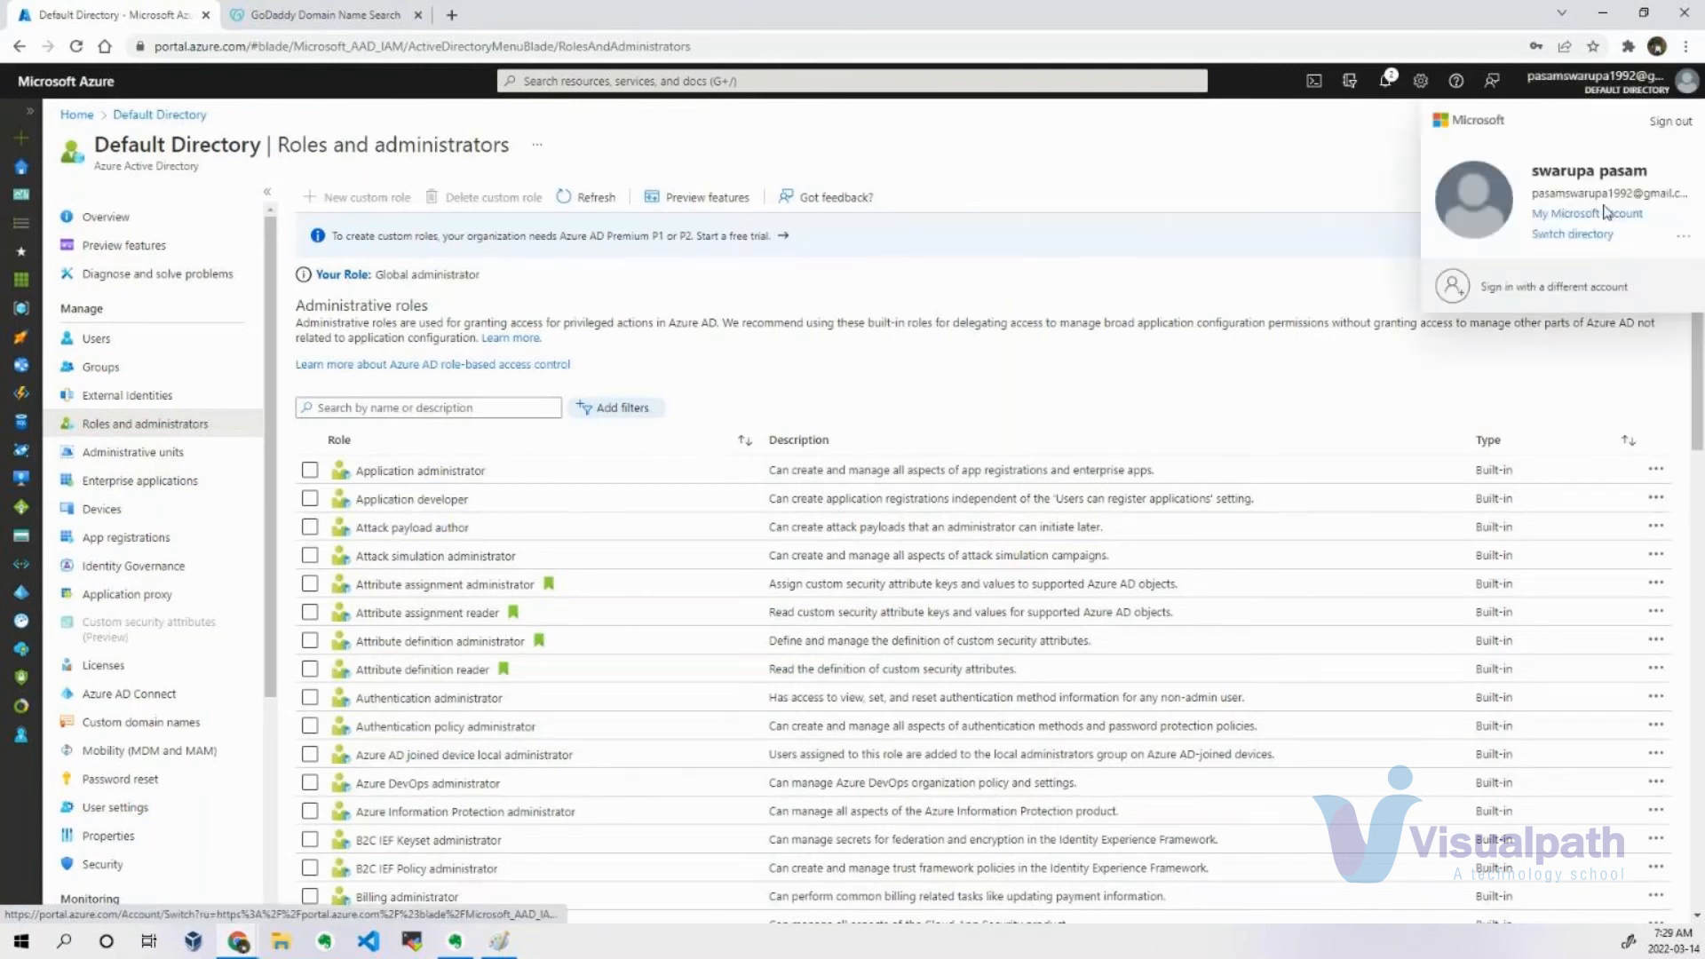
{"action": "left_click", "coordinate": [1065, 288]}
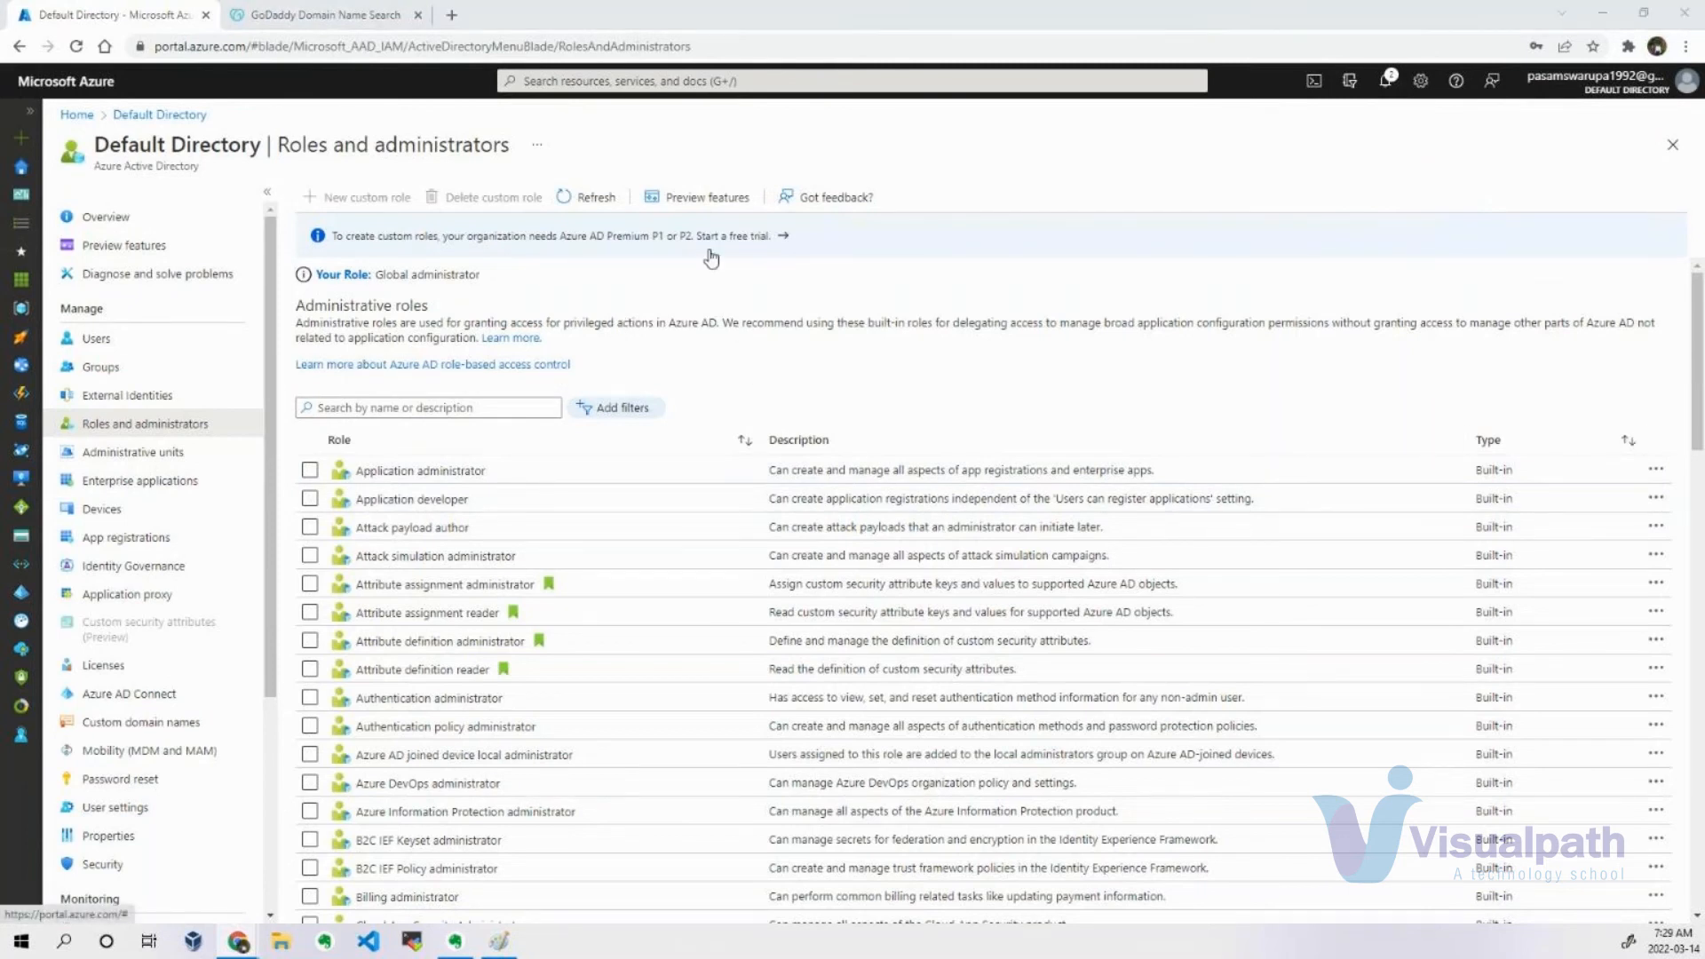
{"action": "key", "text": "alt+Tab"}
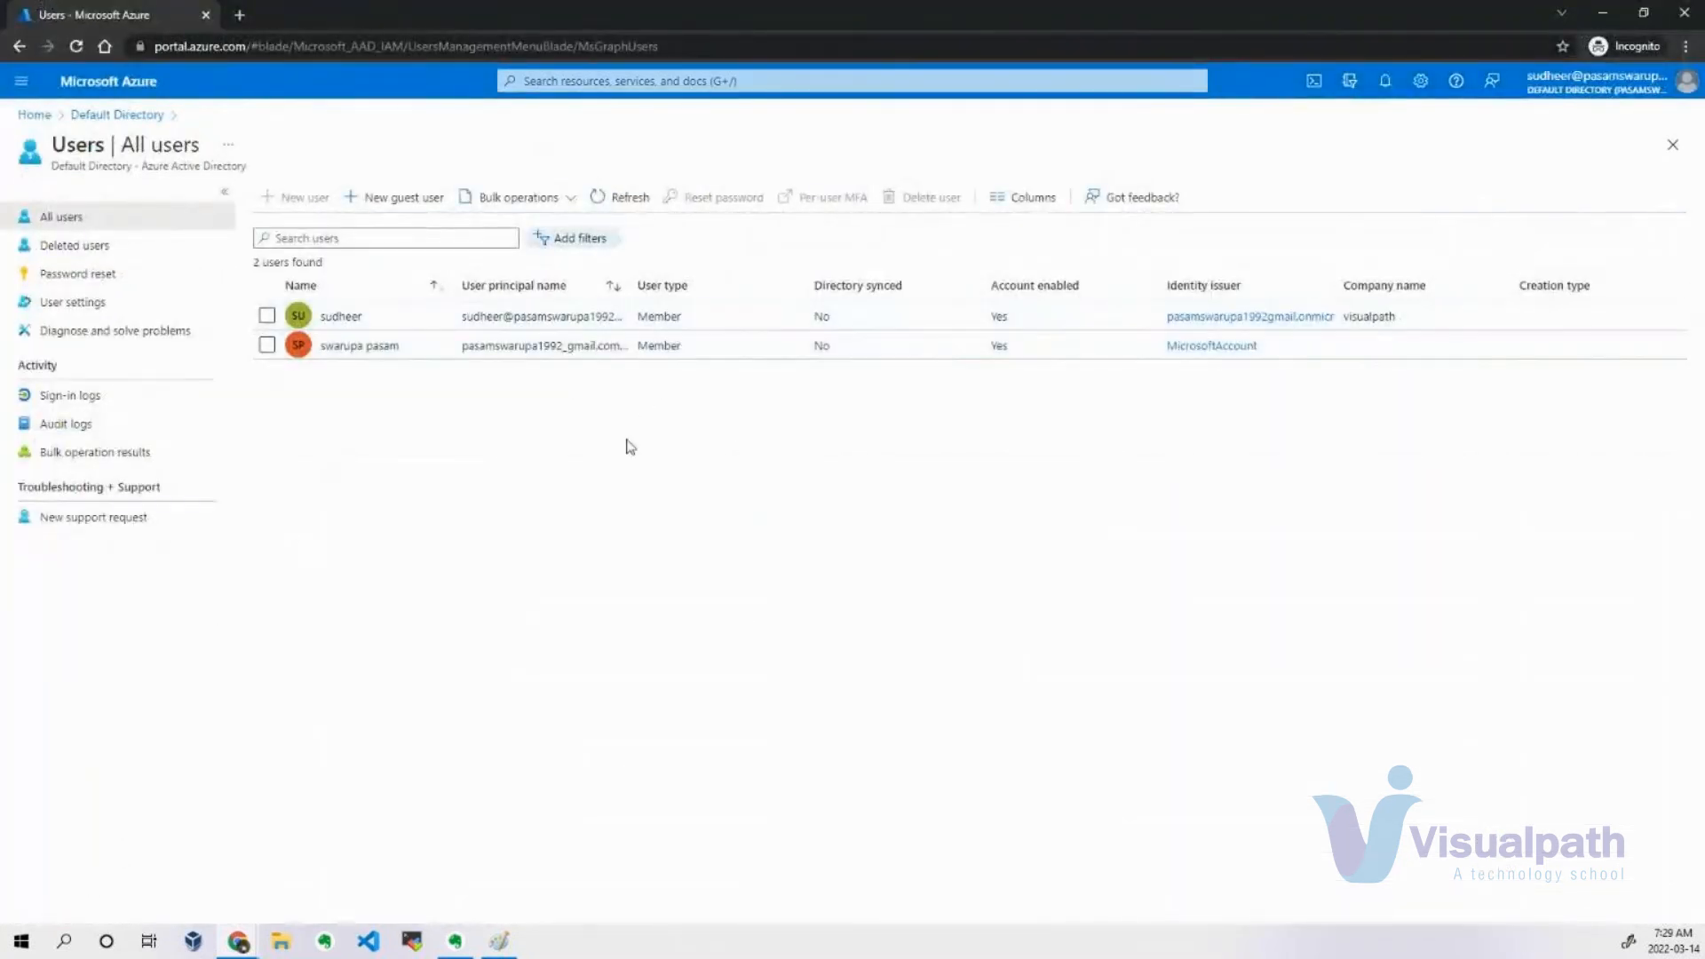
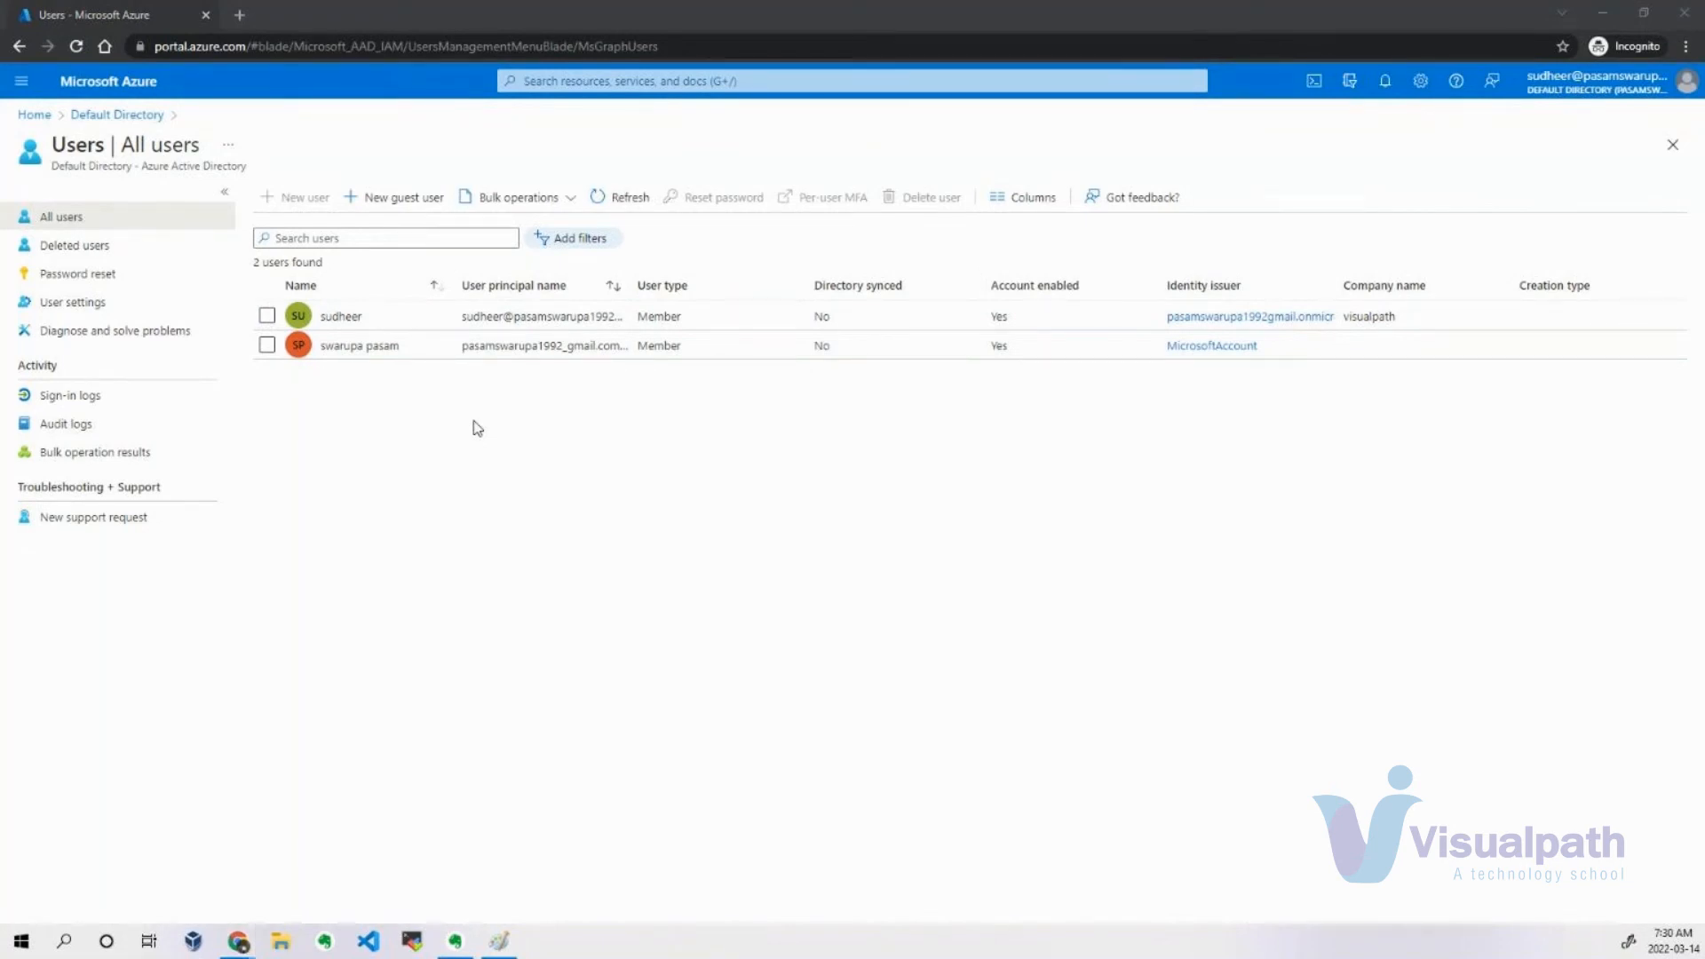
Switch to the administrator's portal window and look through the built-in administrative roles and their descriptions.
{"action": "key", "text": "alt+Tab"}
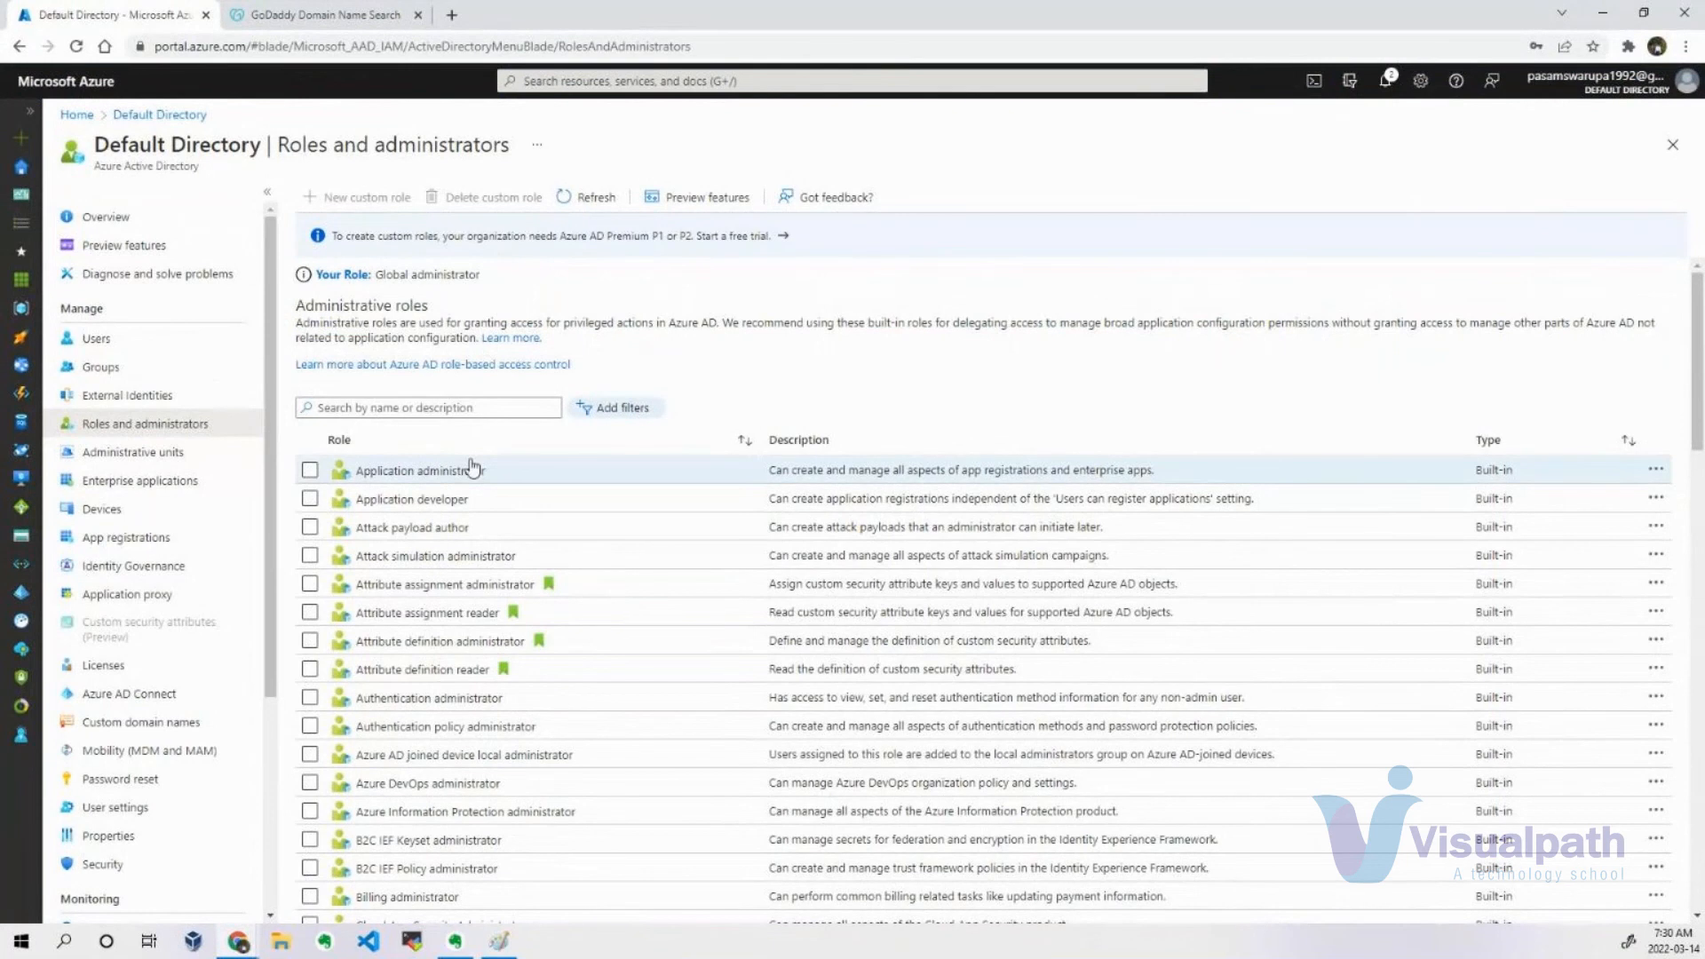
{"action": "scroll", "coordinate": [471, 466], "scroll_direction": "down", "scroll_amount": 2}
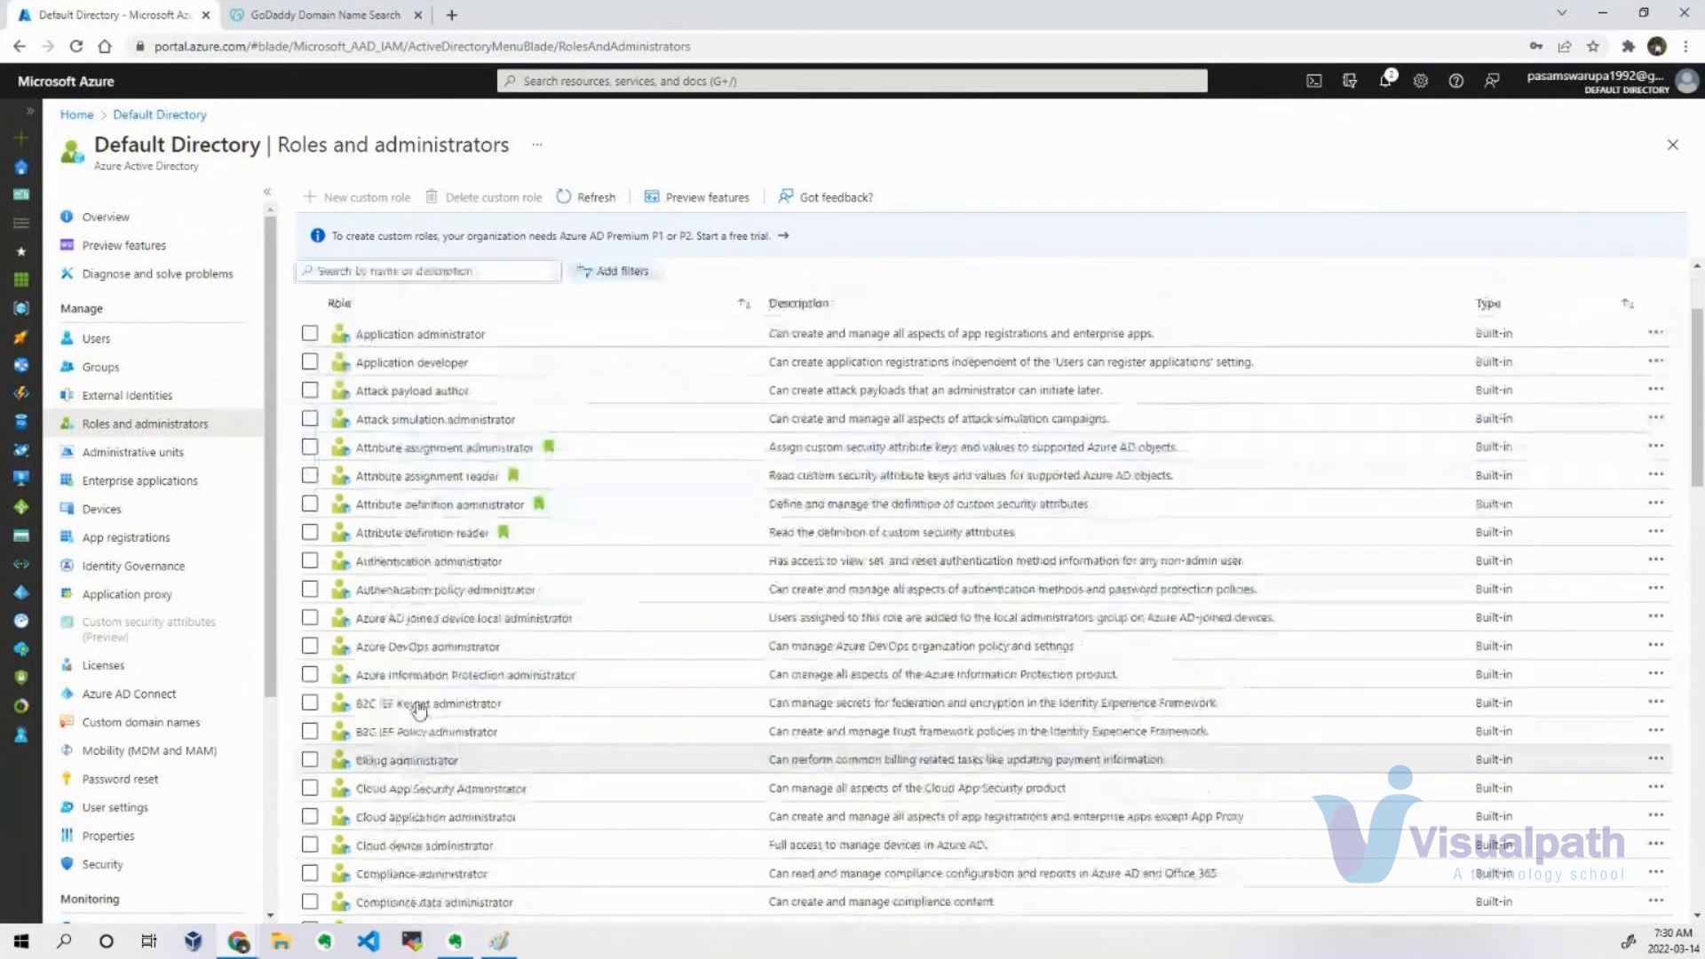
{"action": "scroll", "coordinate": [569, 324], "scroll_direction": "up", "scroll_amount": 2}
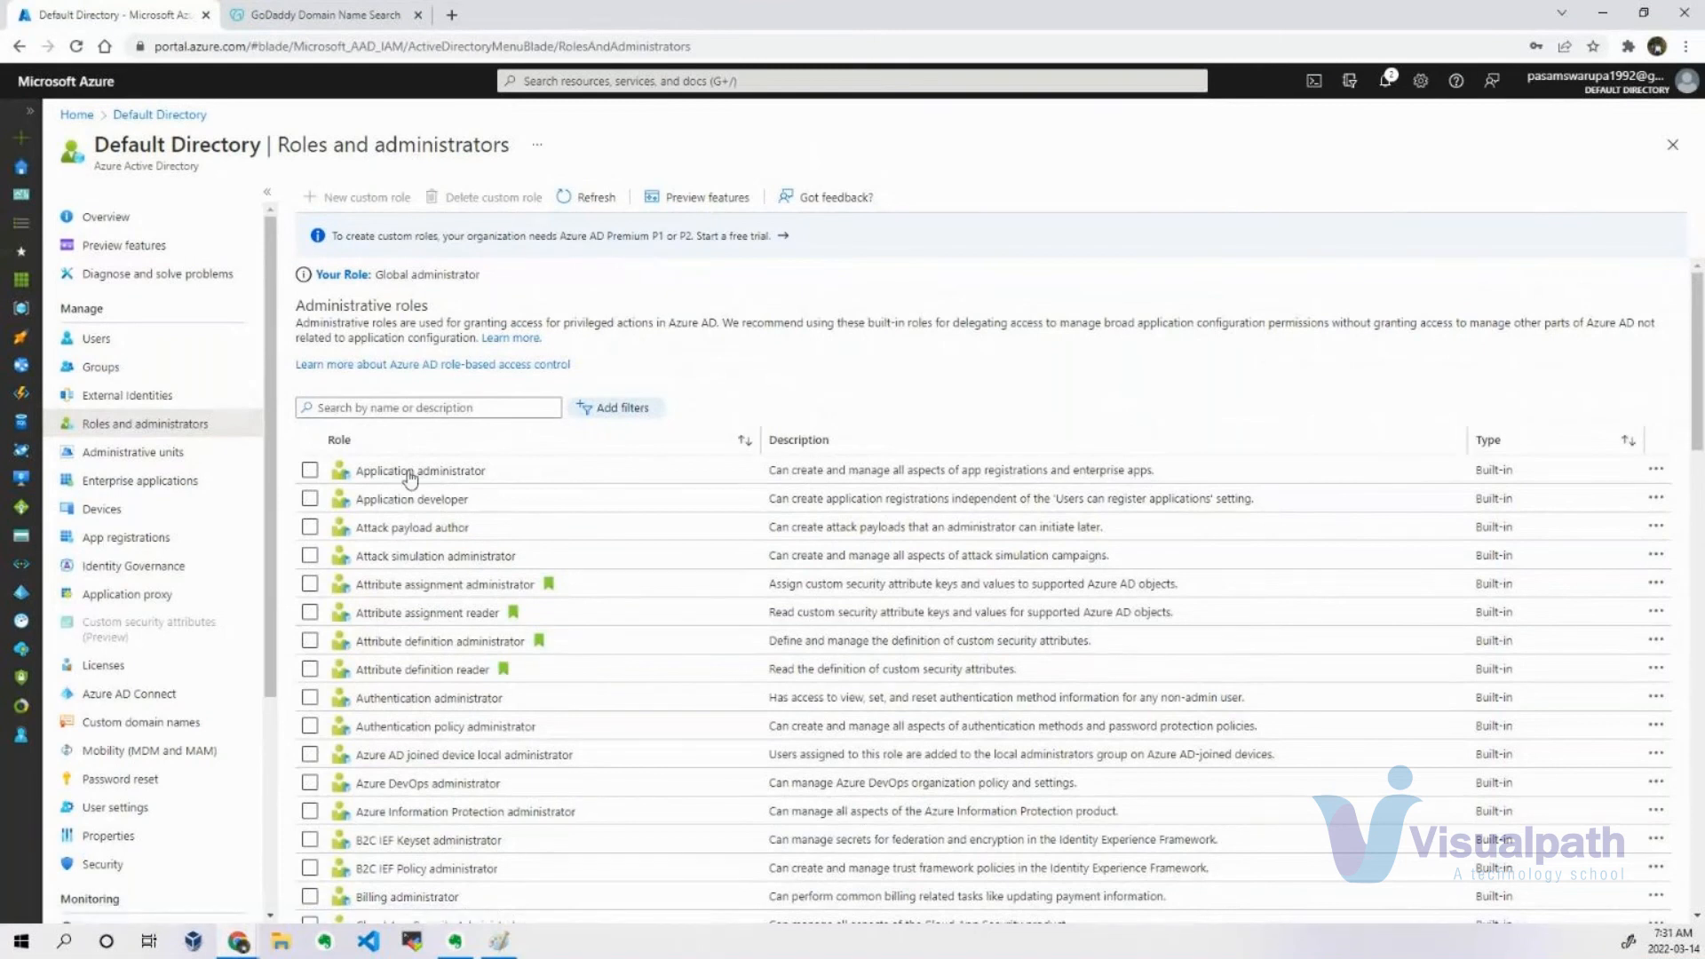
{"action": "left_click", "coordinate": [392, 409]}
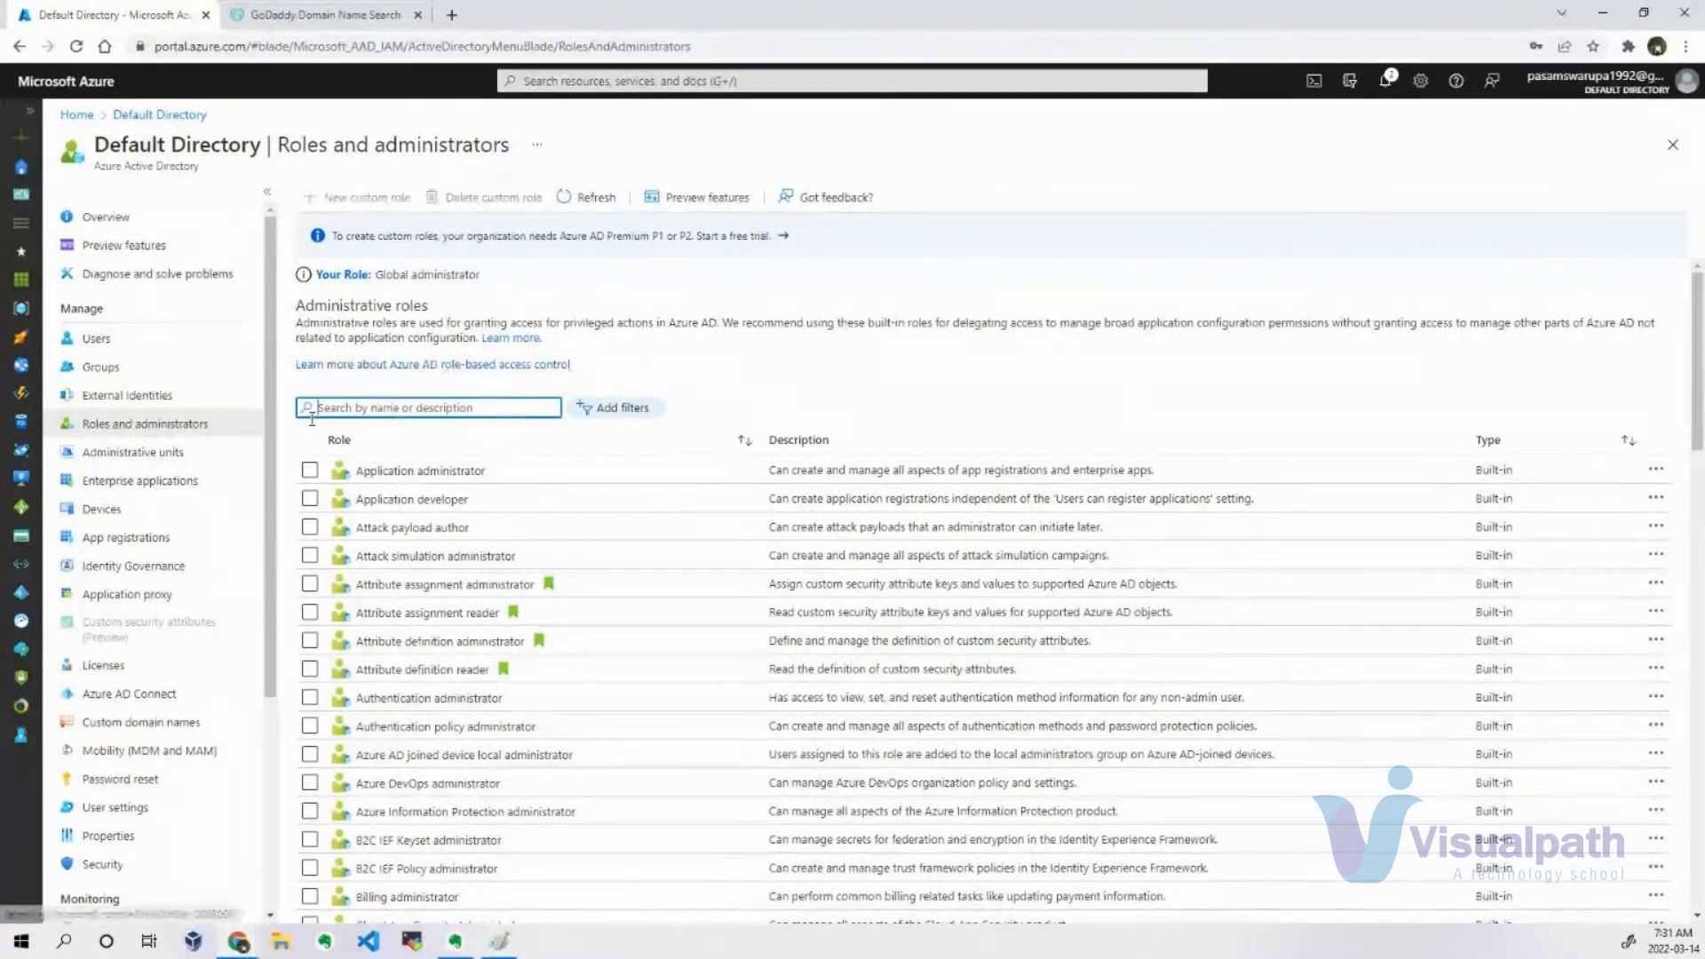
{"action": "left_click", "coordinate": [188, 428]}
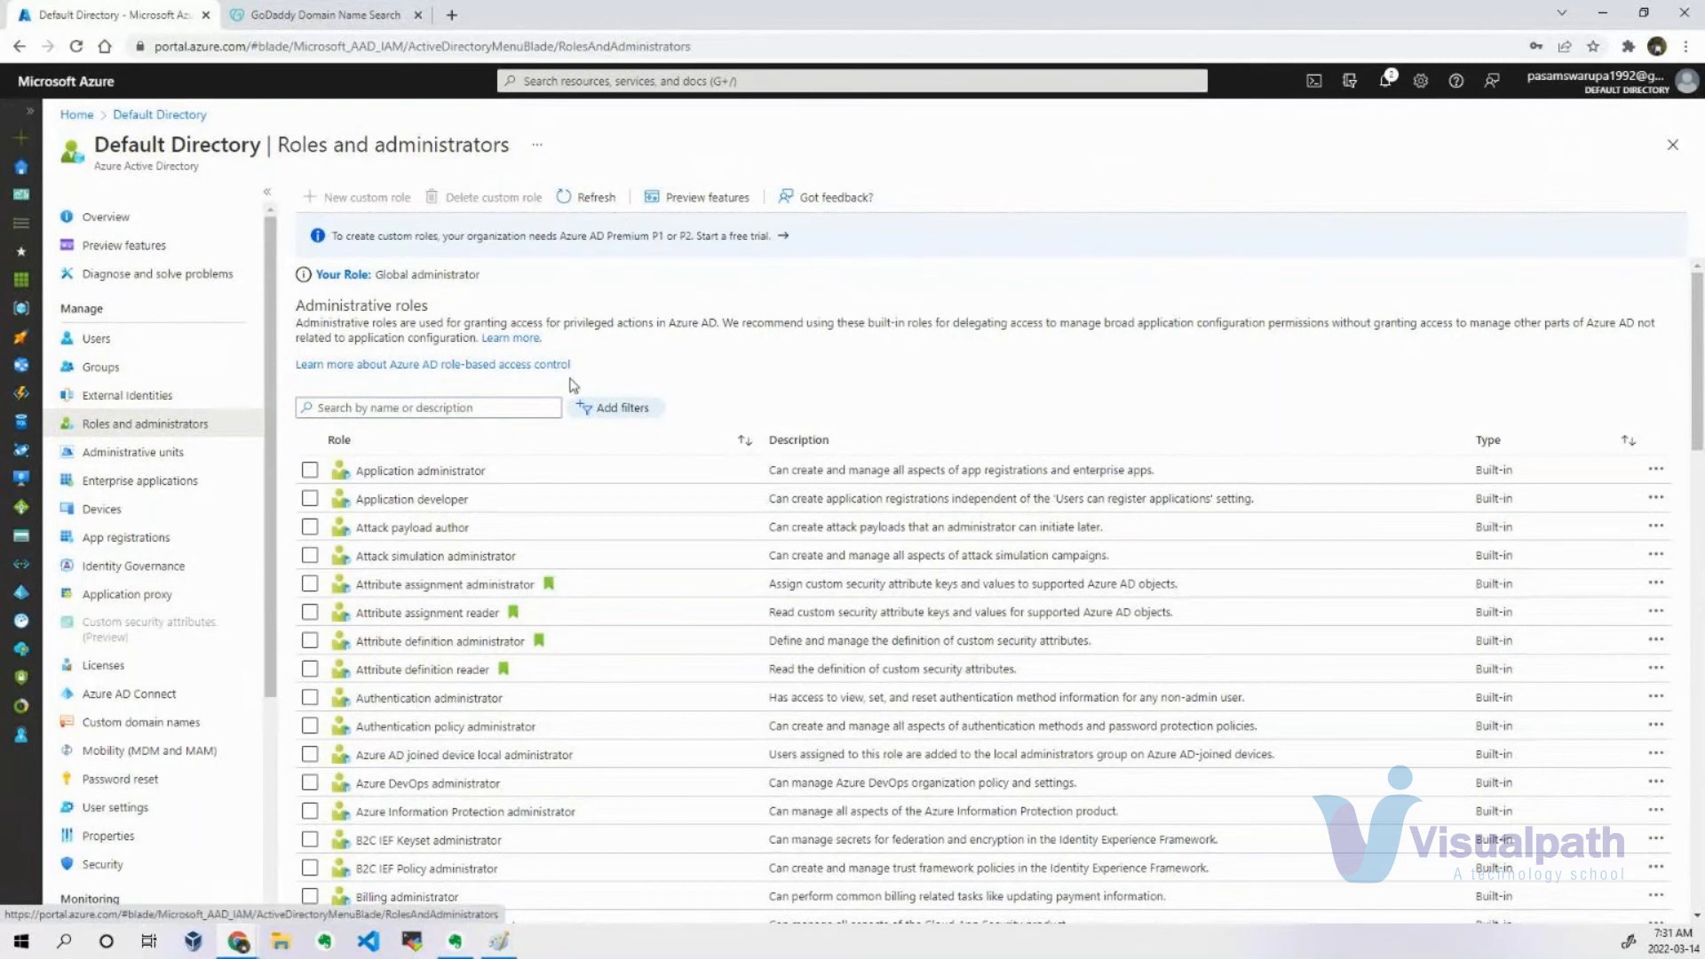
{"action": "scroll", "coordinate": [548, 477], "scroll_direction": "down", "scroll_amount": 2}
{"action": "scroll", "coordinate": [548, 477], "scroll_direction": "down", "scroll_amount": 6}
{"action": "scroll", "coordinate": [550, 468], "scroll_direction": "up", "scroll_amount": 8}
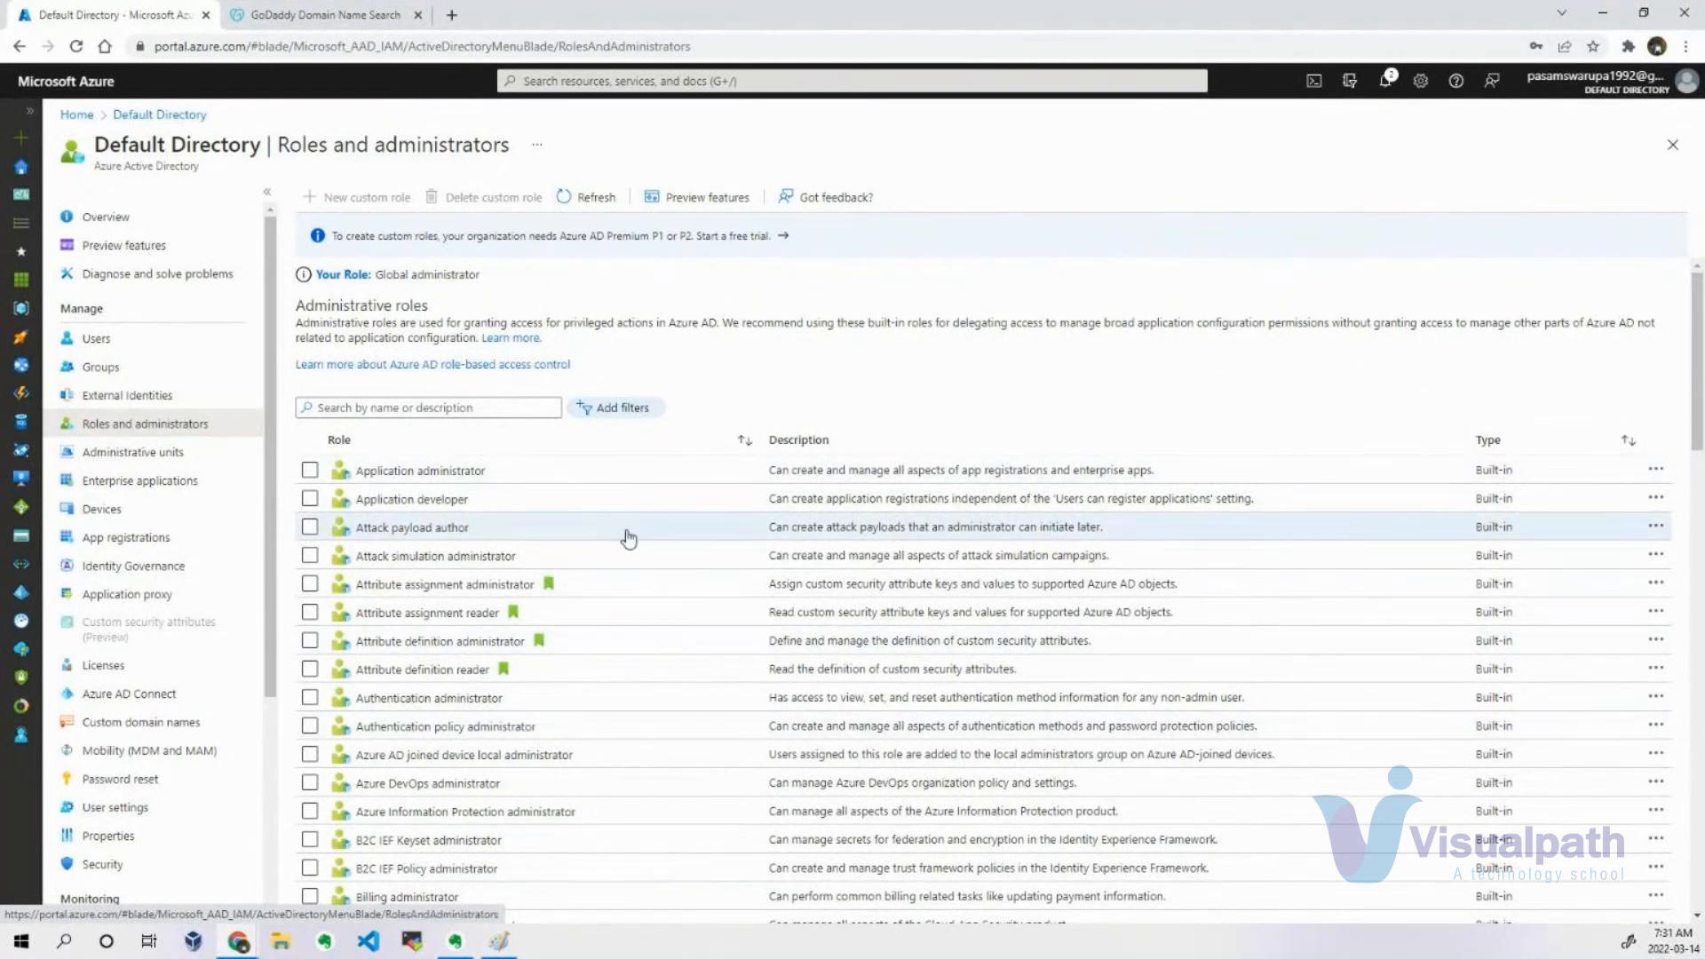
Open the new user's profile from the directory's user list and check the user's assigned roles.
{"action": "left_click", "coordinate": [164, 339]}
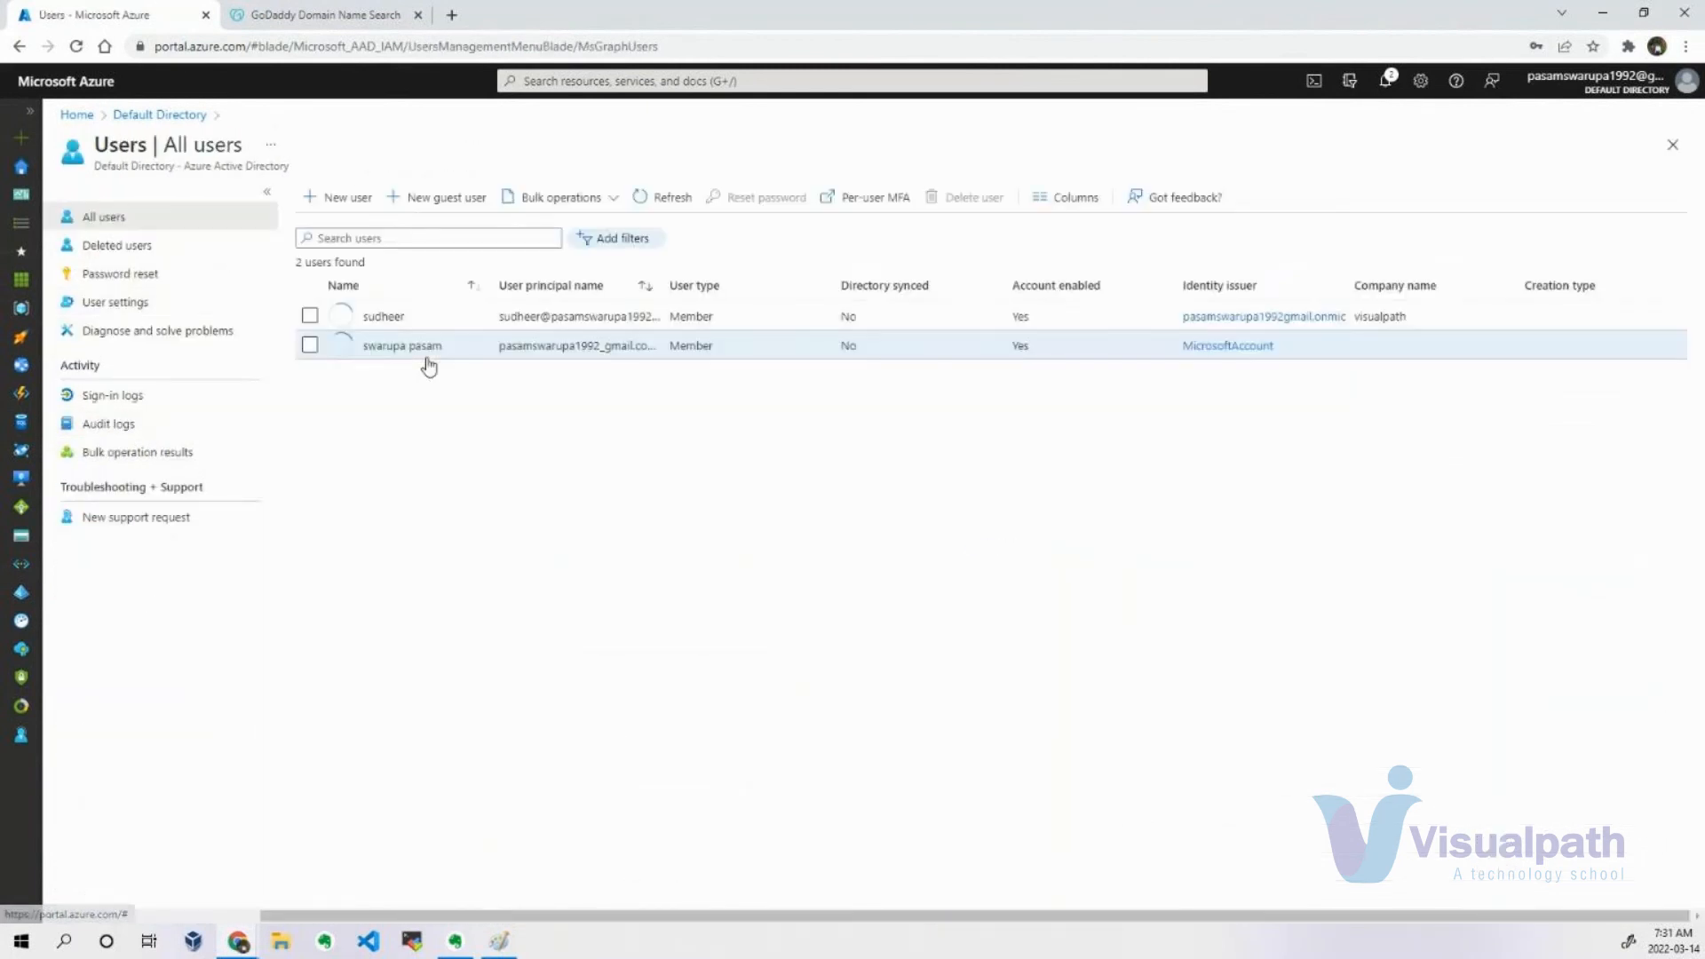
{"action": "left_click", "coordinate": [383, 317]}
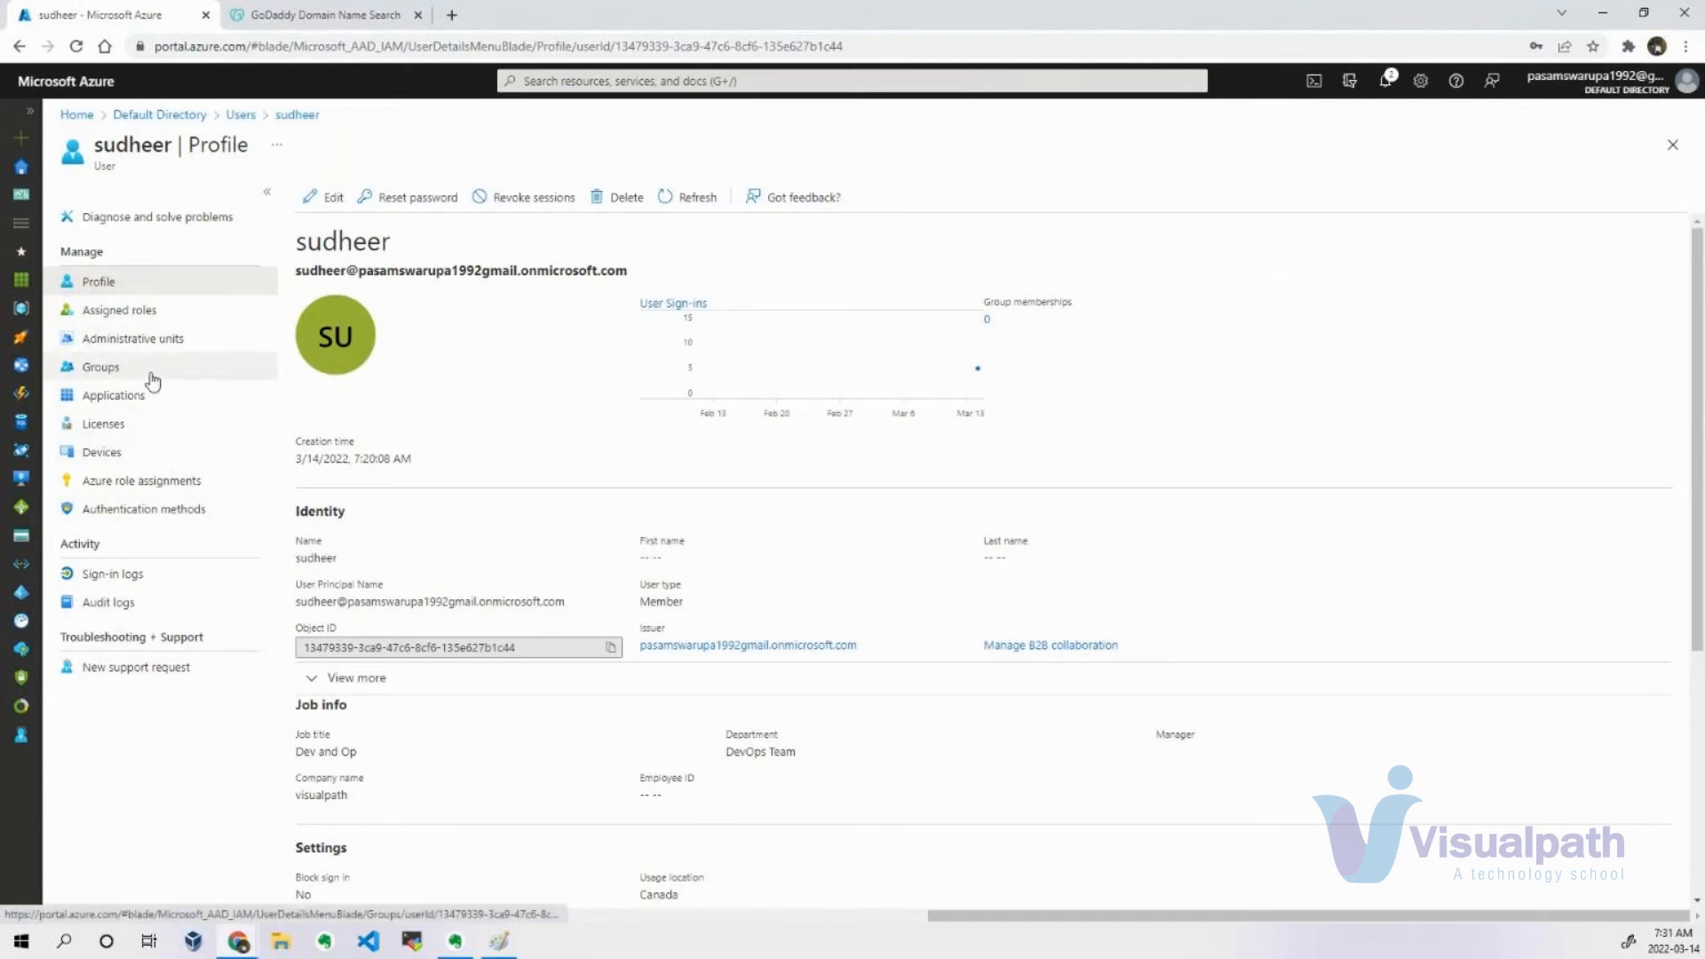
{"action": "left_click", "coordinate": [280, 119]}
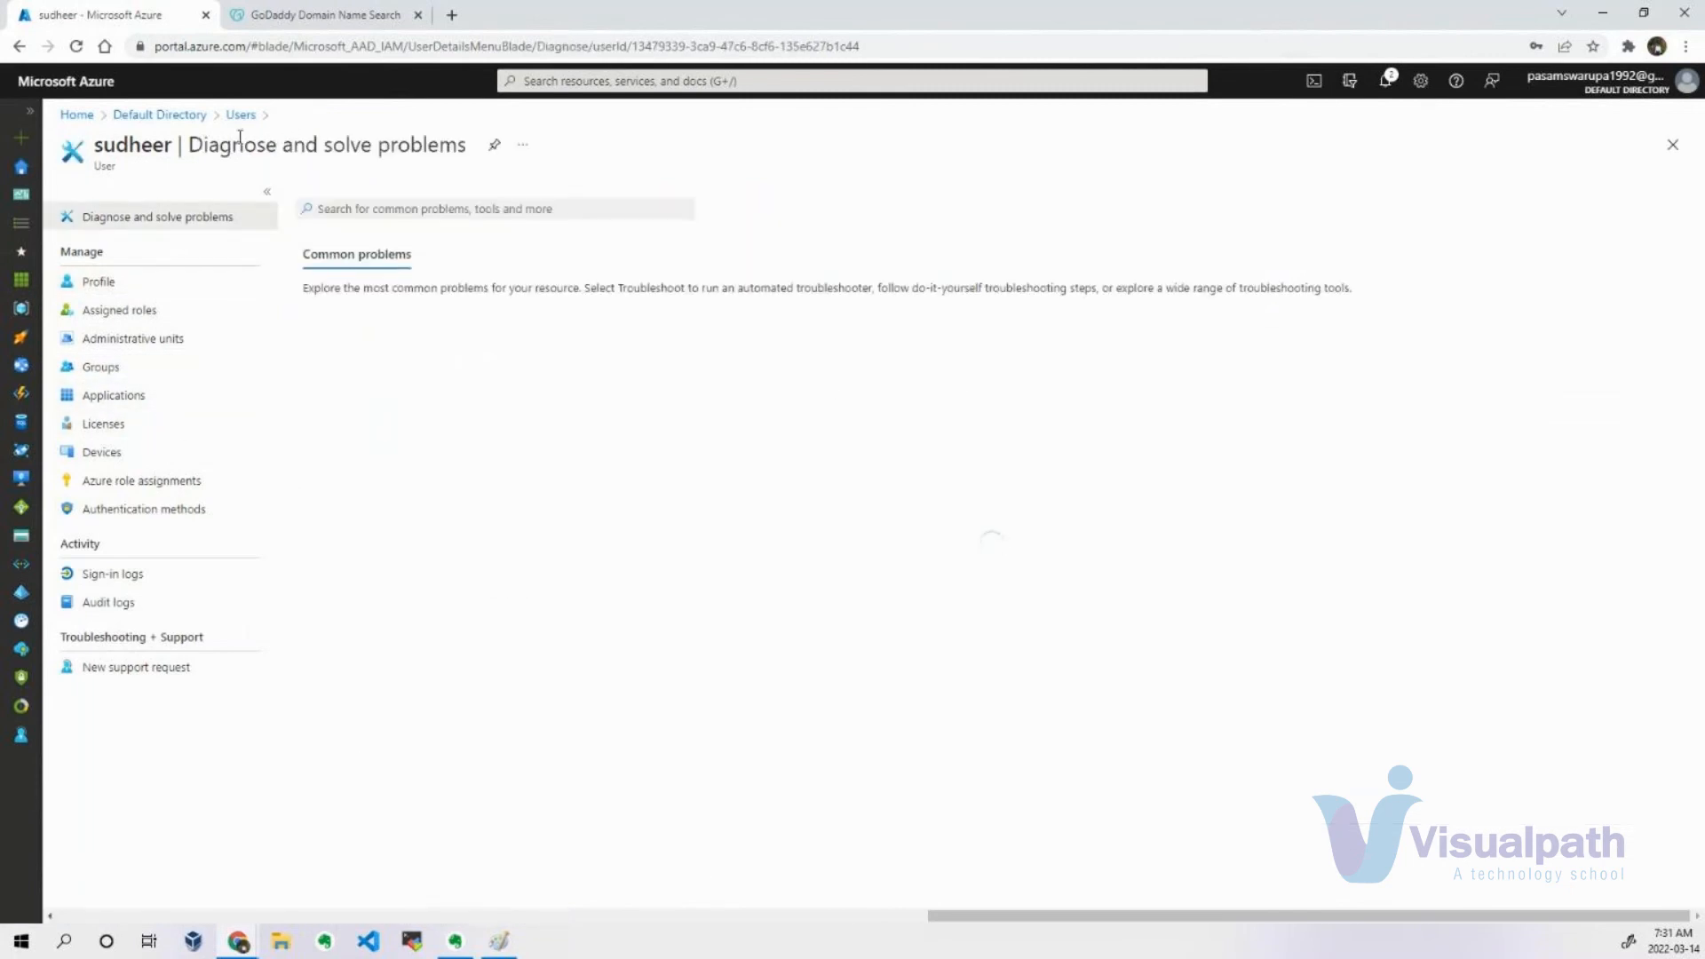
{"action": "left_click", "coordinate": [241, 119]}
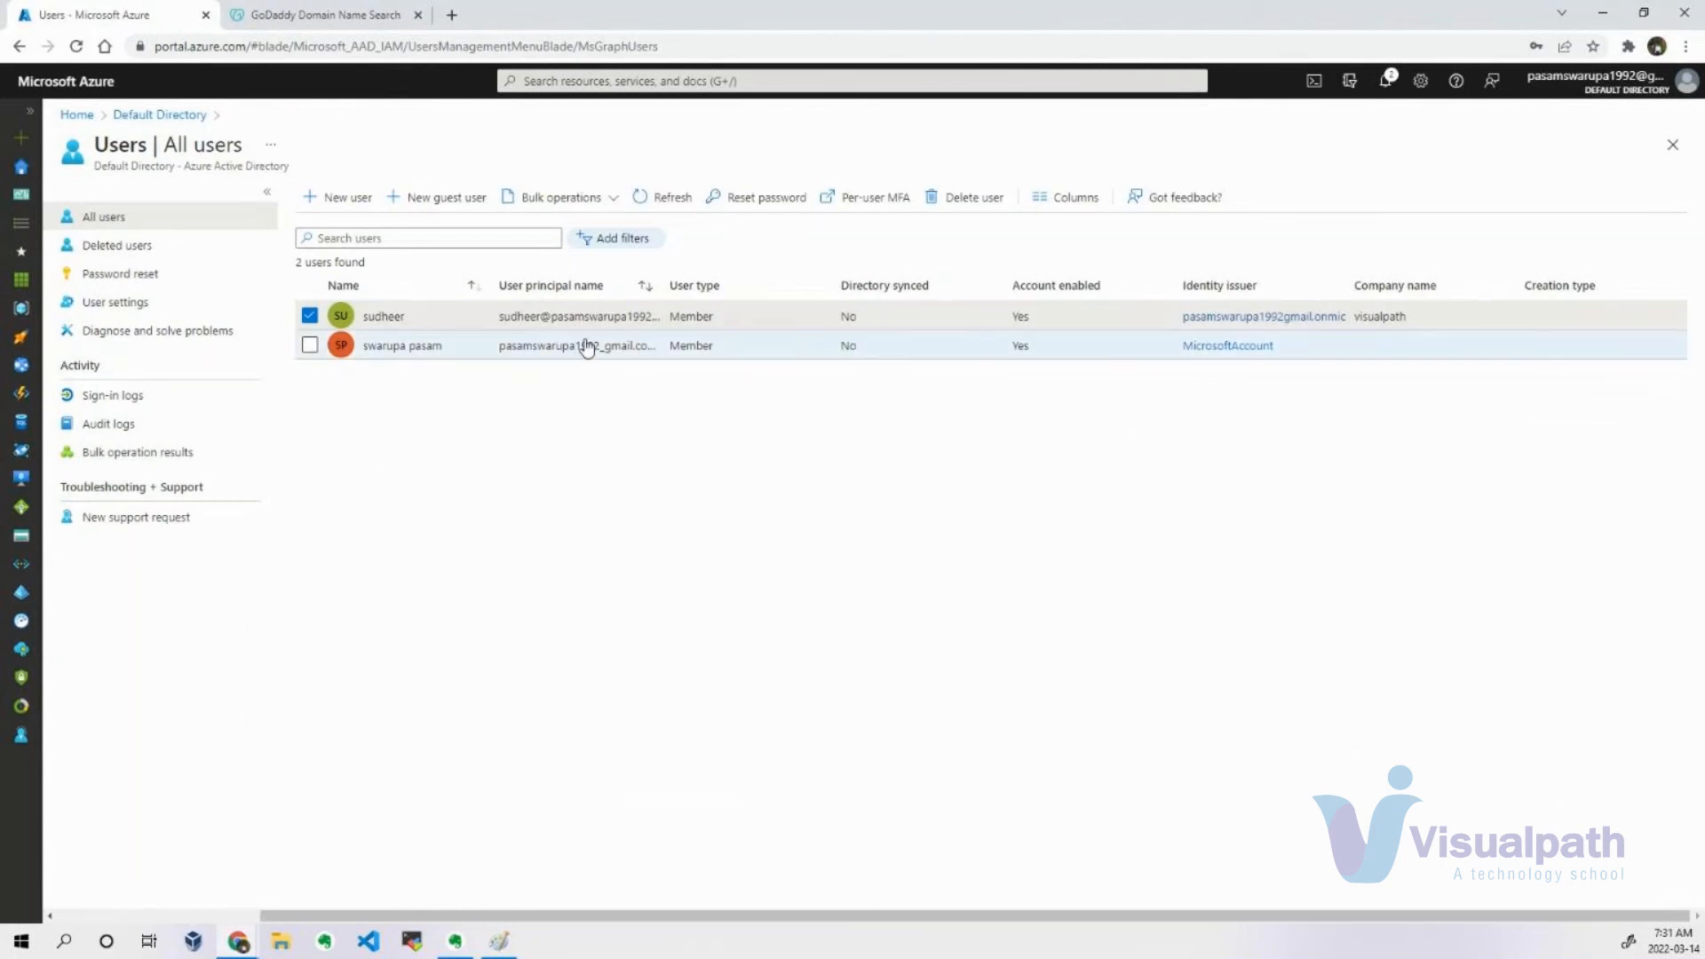
{"action": "left_click", "coordinate": [391, 318]}
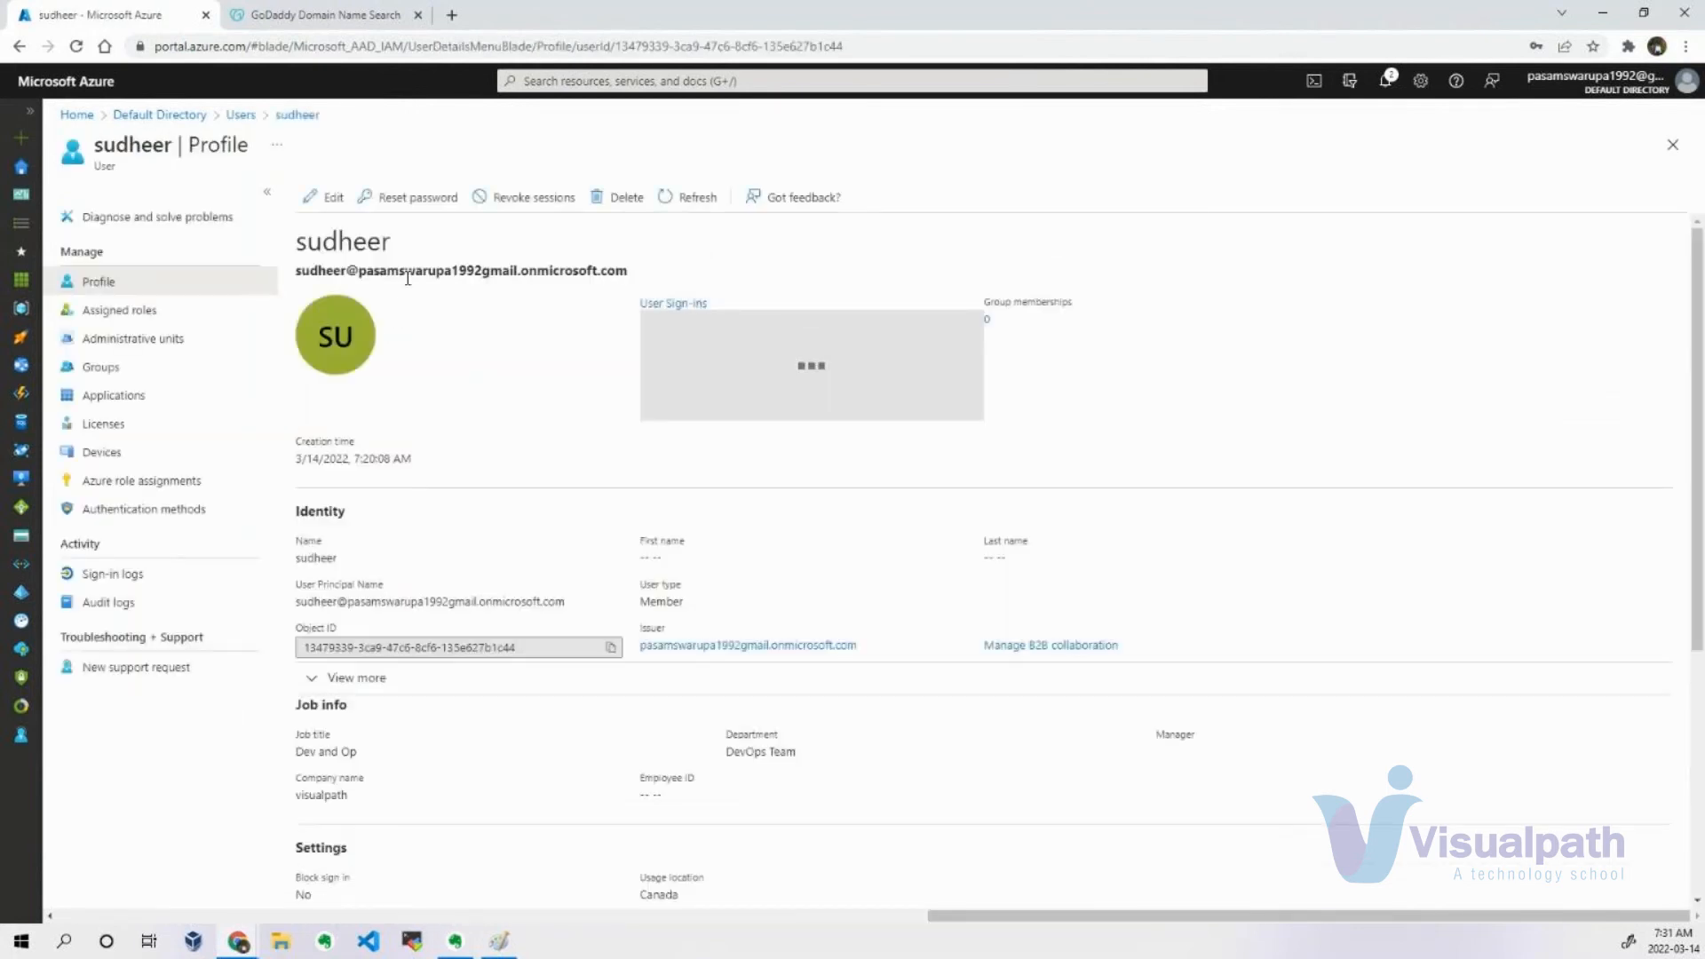
{"action": "left_click", "coordinate": [326, 200]}
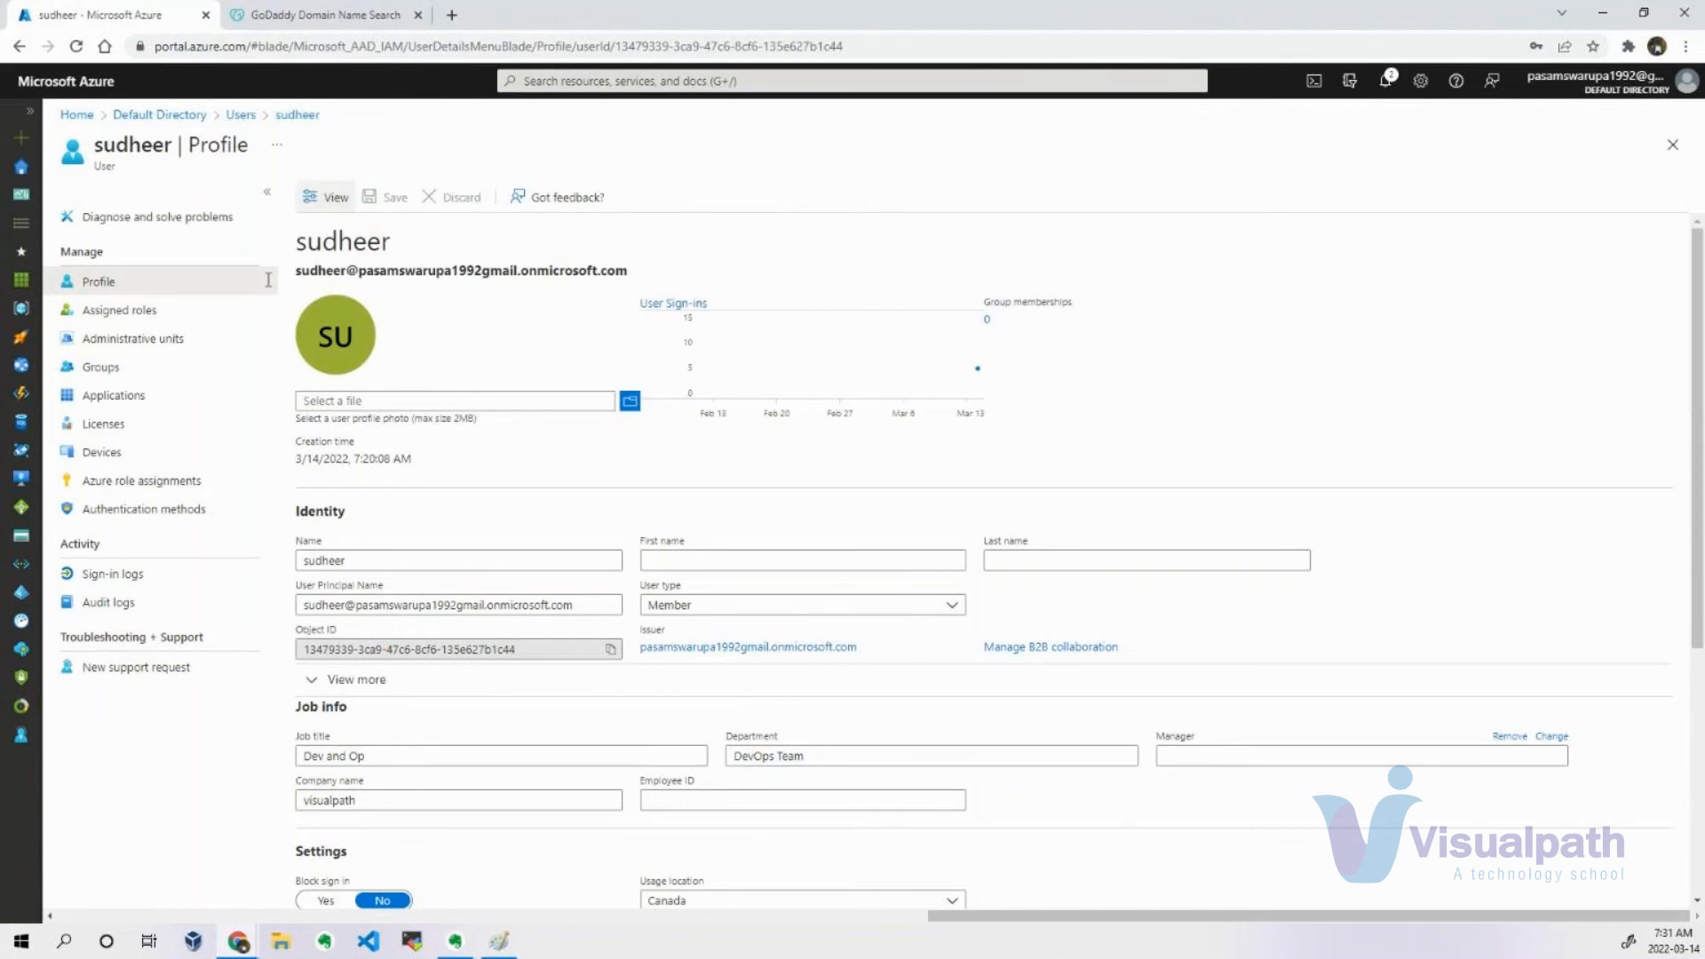
{"action": "left_click", "coordinate": [175, 309]}
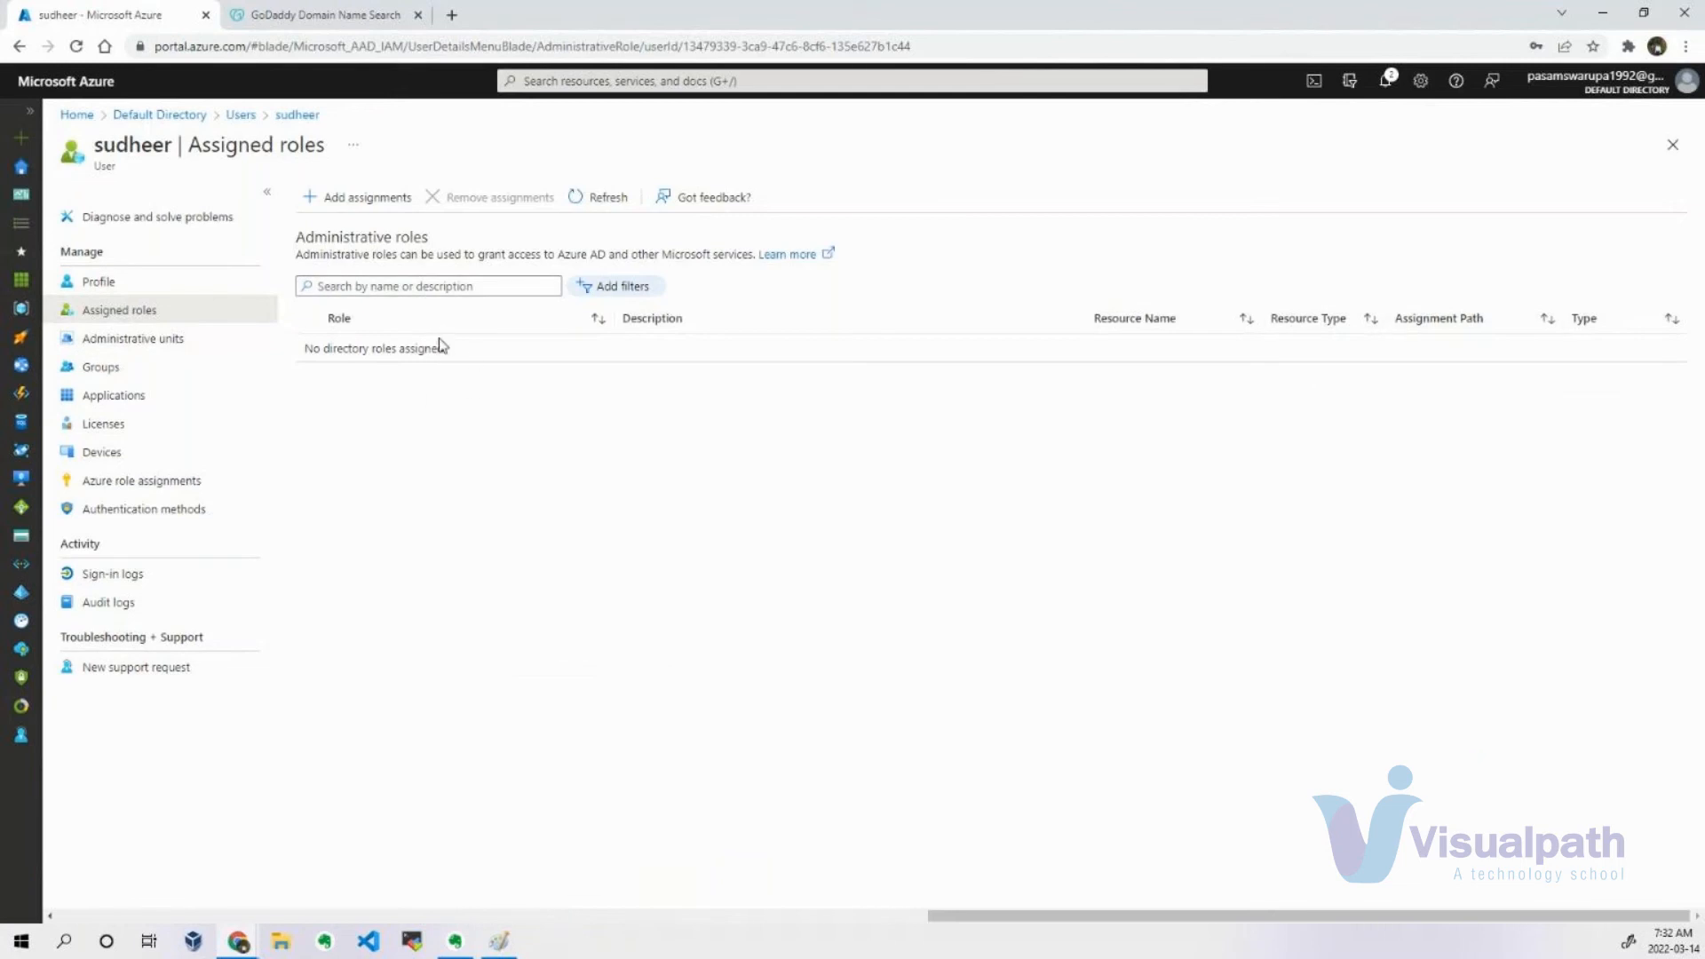
{"action": "double_click", "coordinate": [151, 144]}
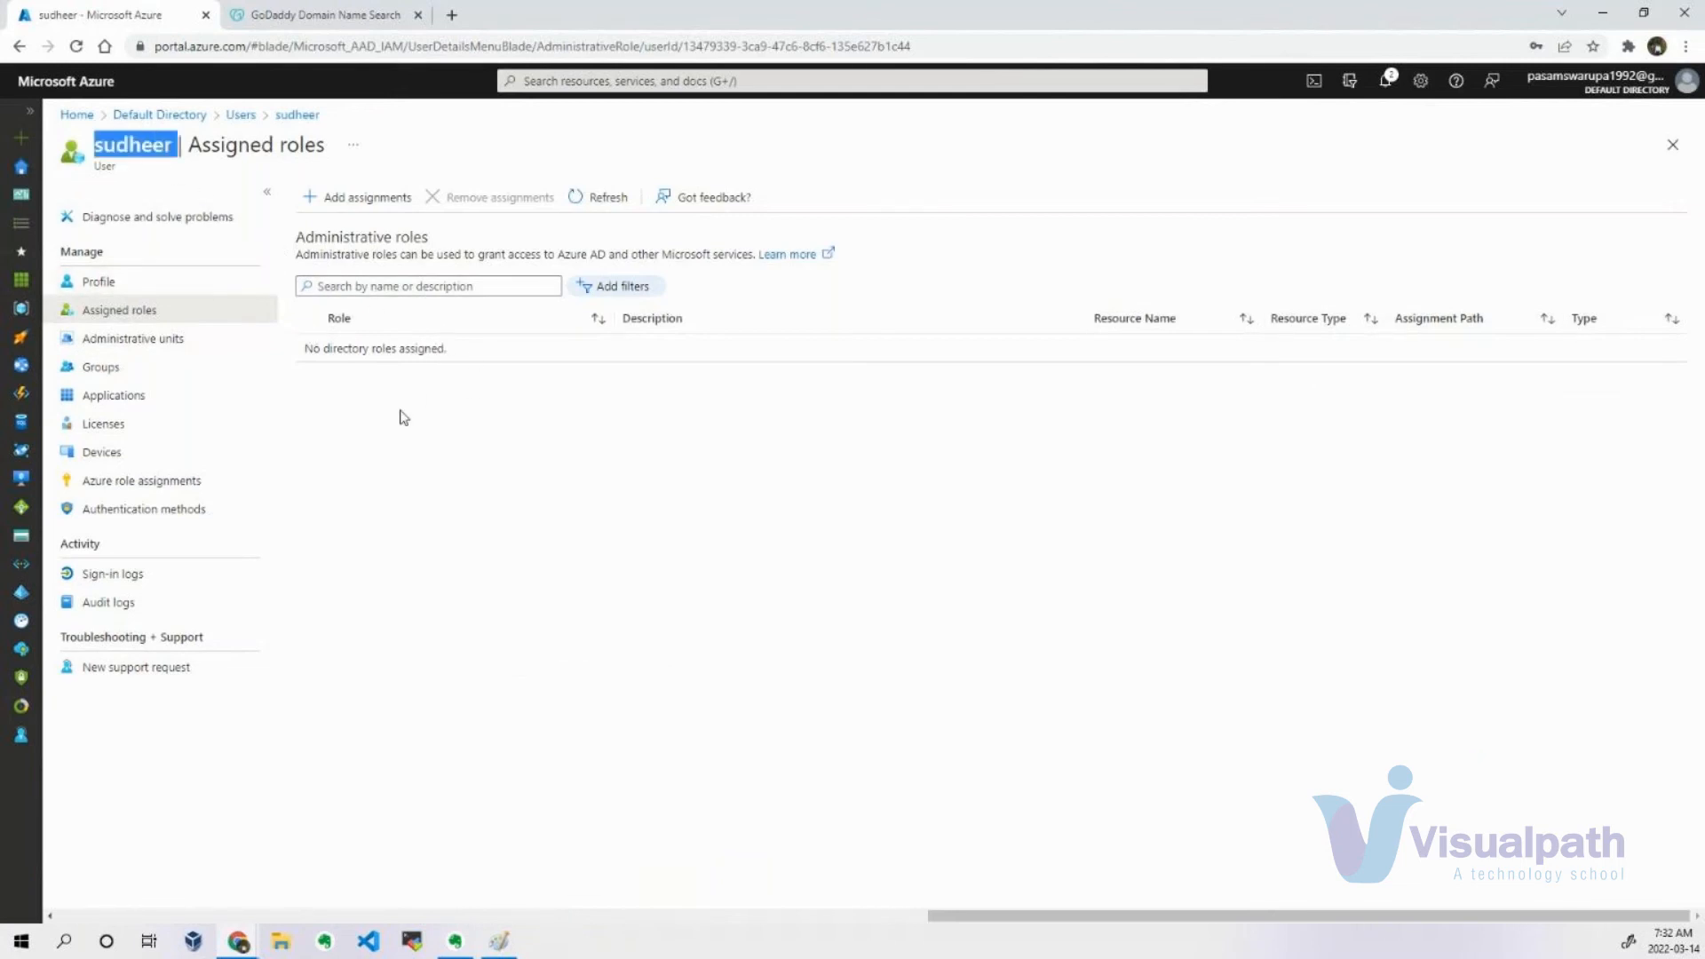
{"action": "left_click", "coordinate": [405, 500]}
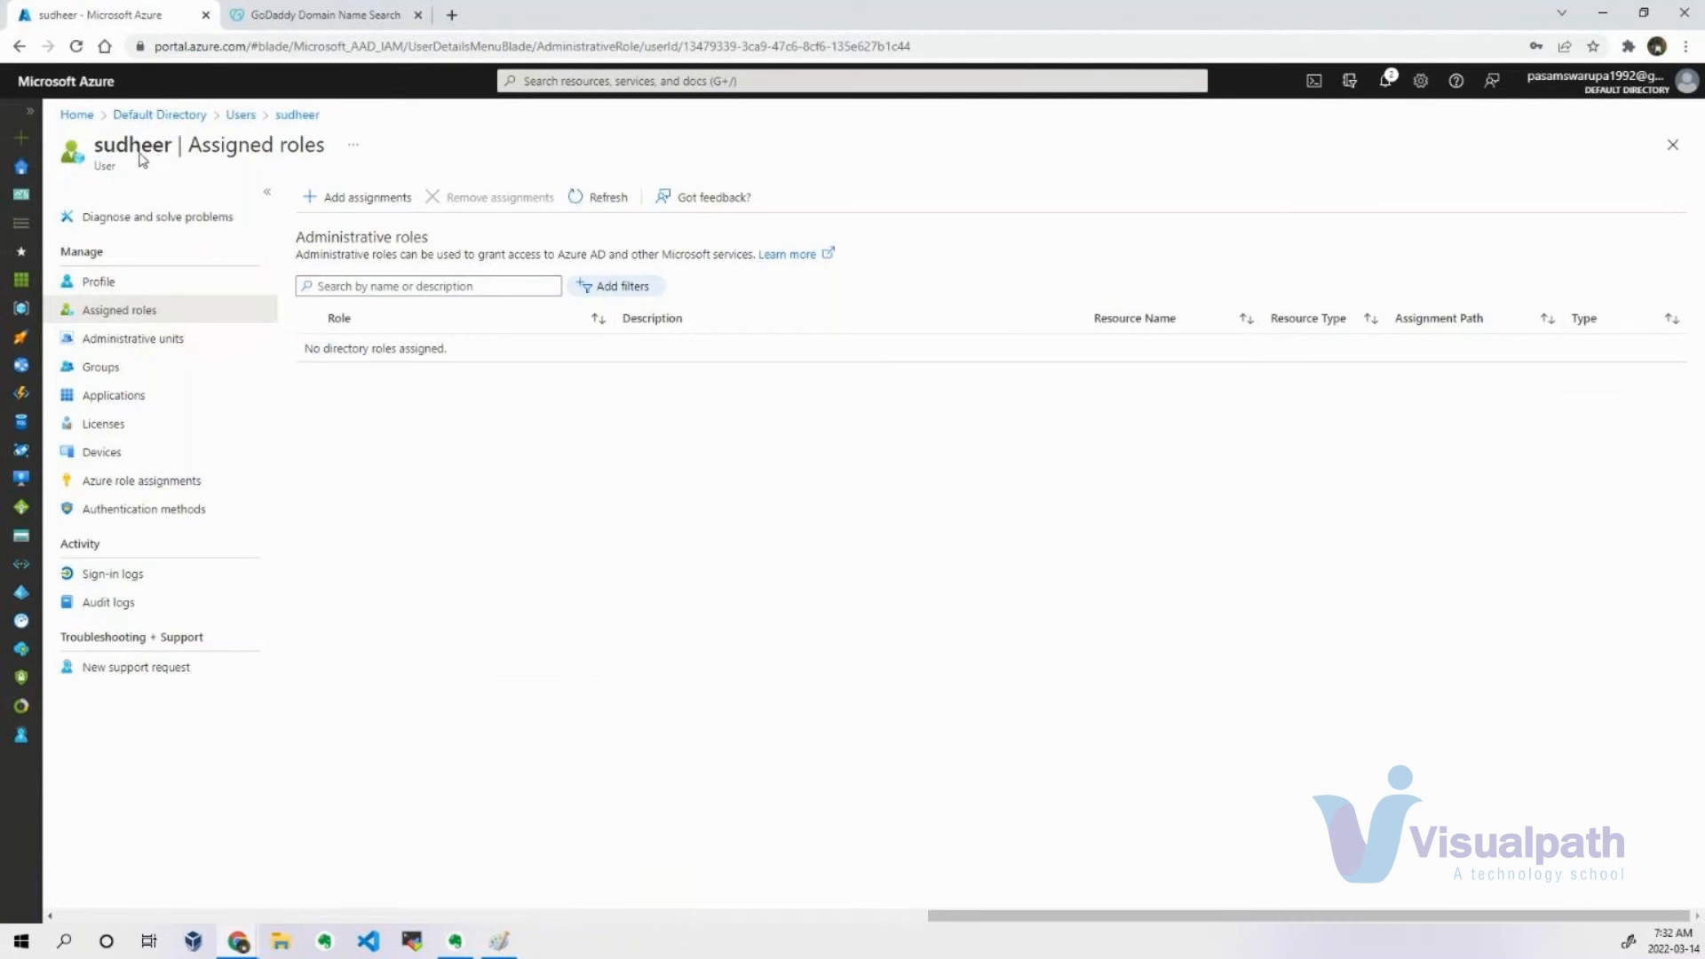
Check which account is signed in to the administrator's portal and close the account details.
{"action": "left_click", "coordinate": [1634, 89]}
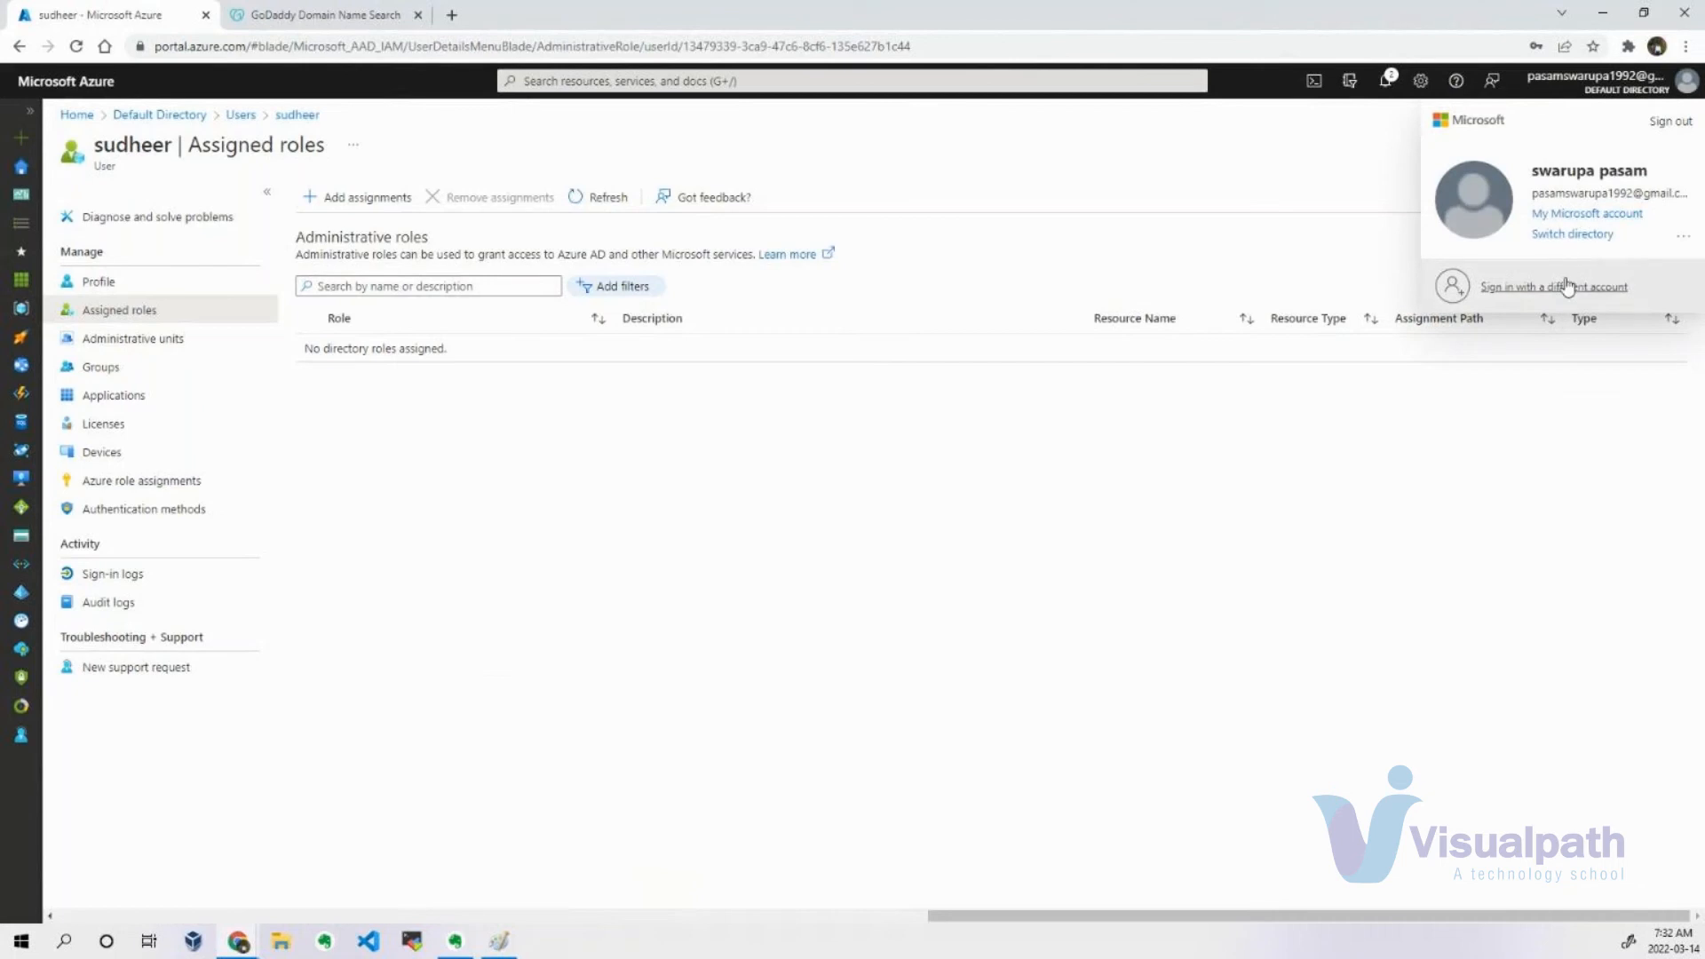
{"action": "left_click", "coordinate": [1353, 445]}
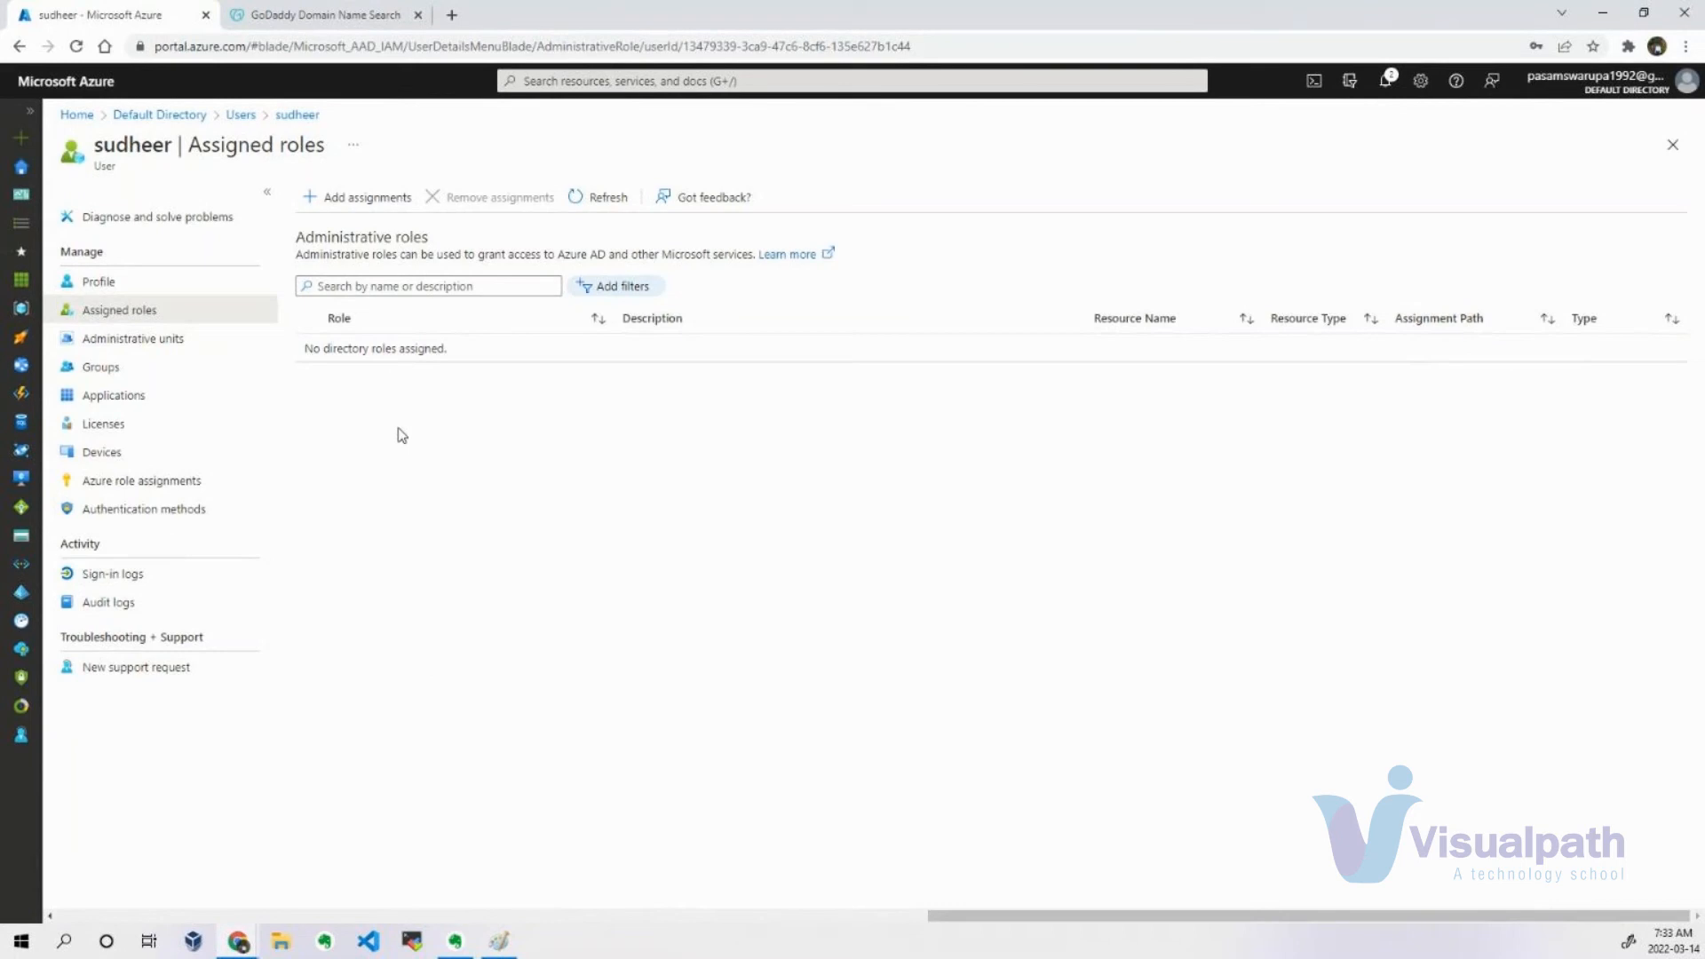
{"action": "left_click", "coordinate": [1650, 82]}
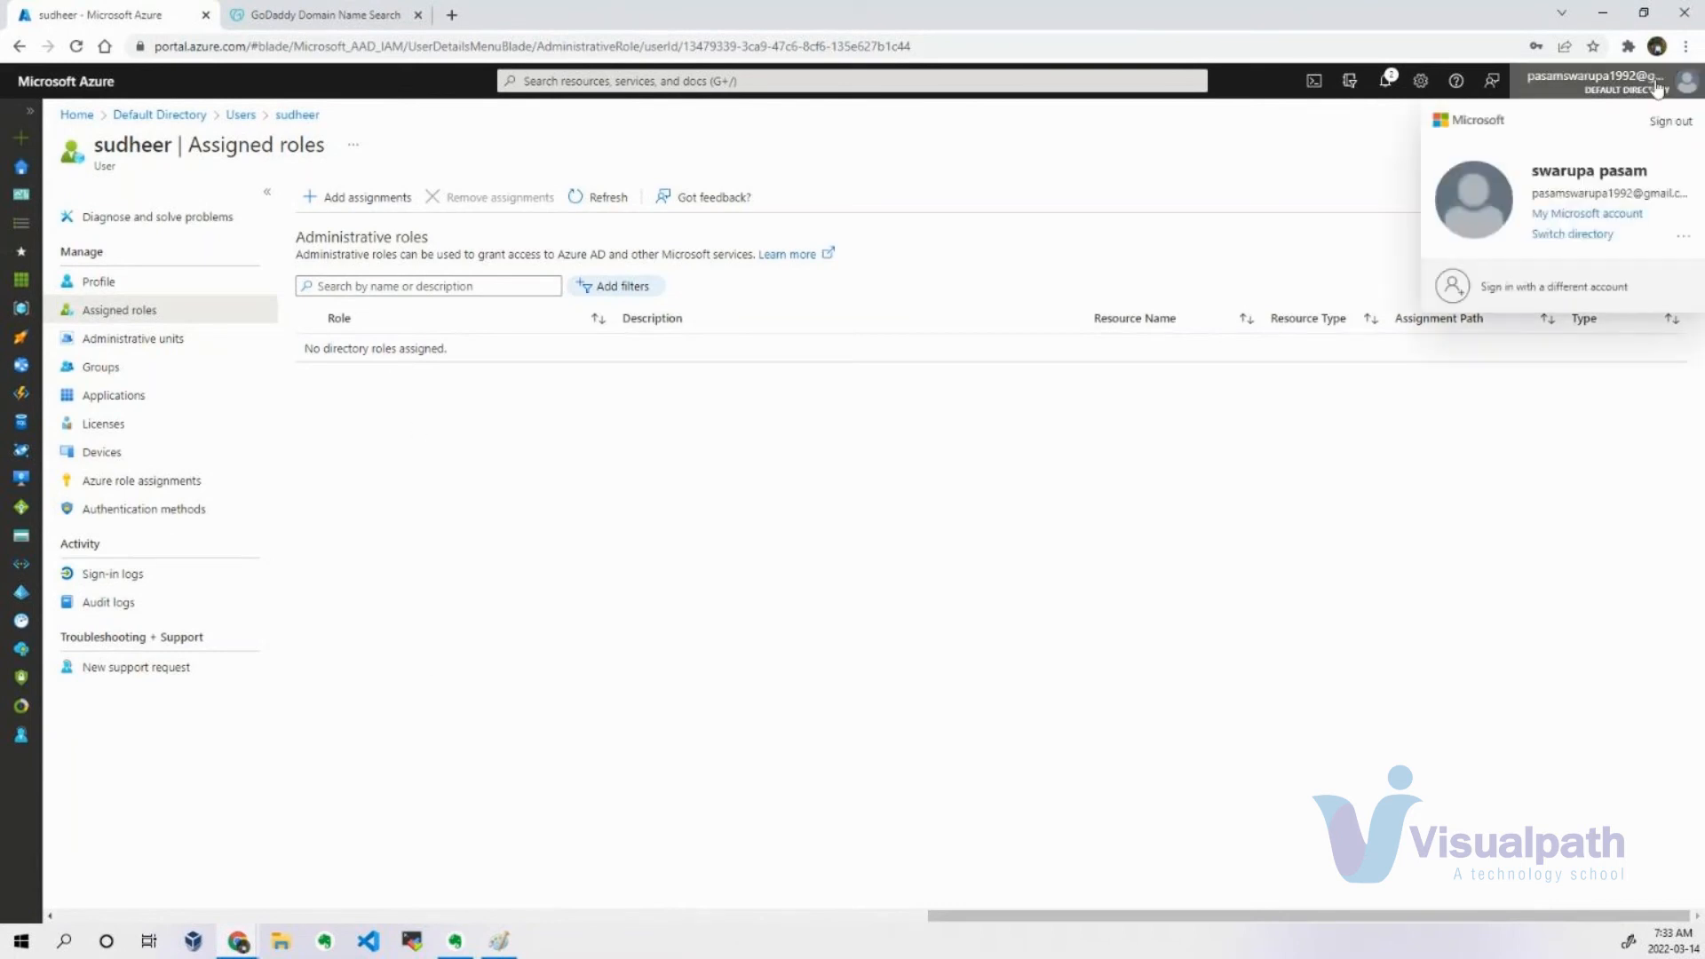
{"action": "left_click", "coordinate": [1124, 179]}
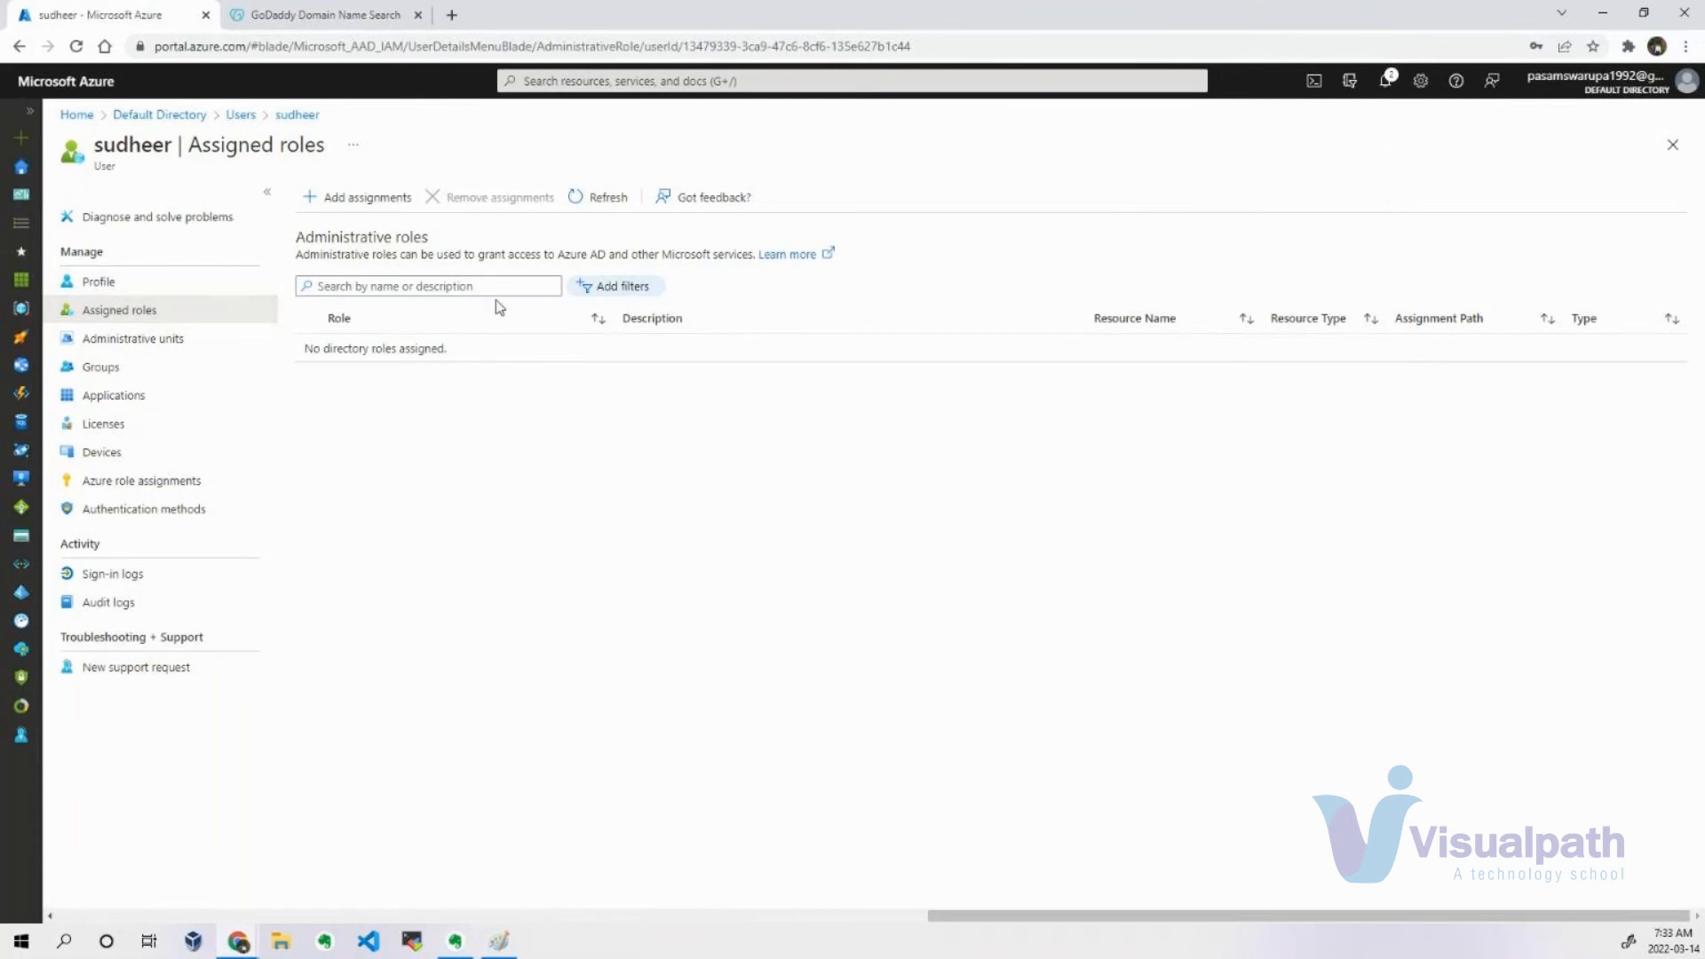
Search the directory roles for "User" and assign the User administrator role to the new user.
{"action": "left_click", "coordinate": [360, 203]}
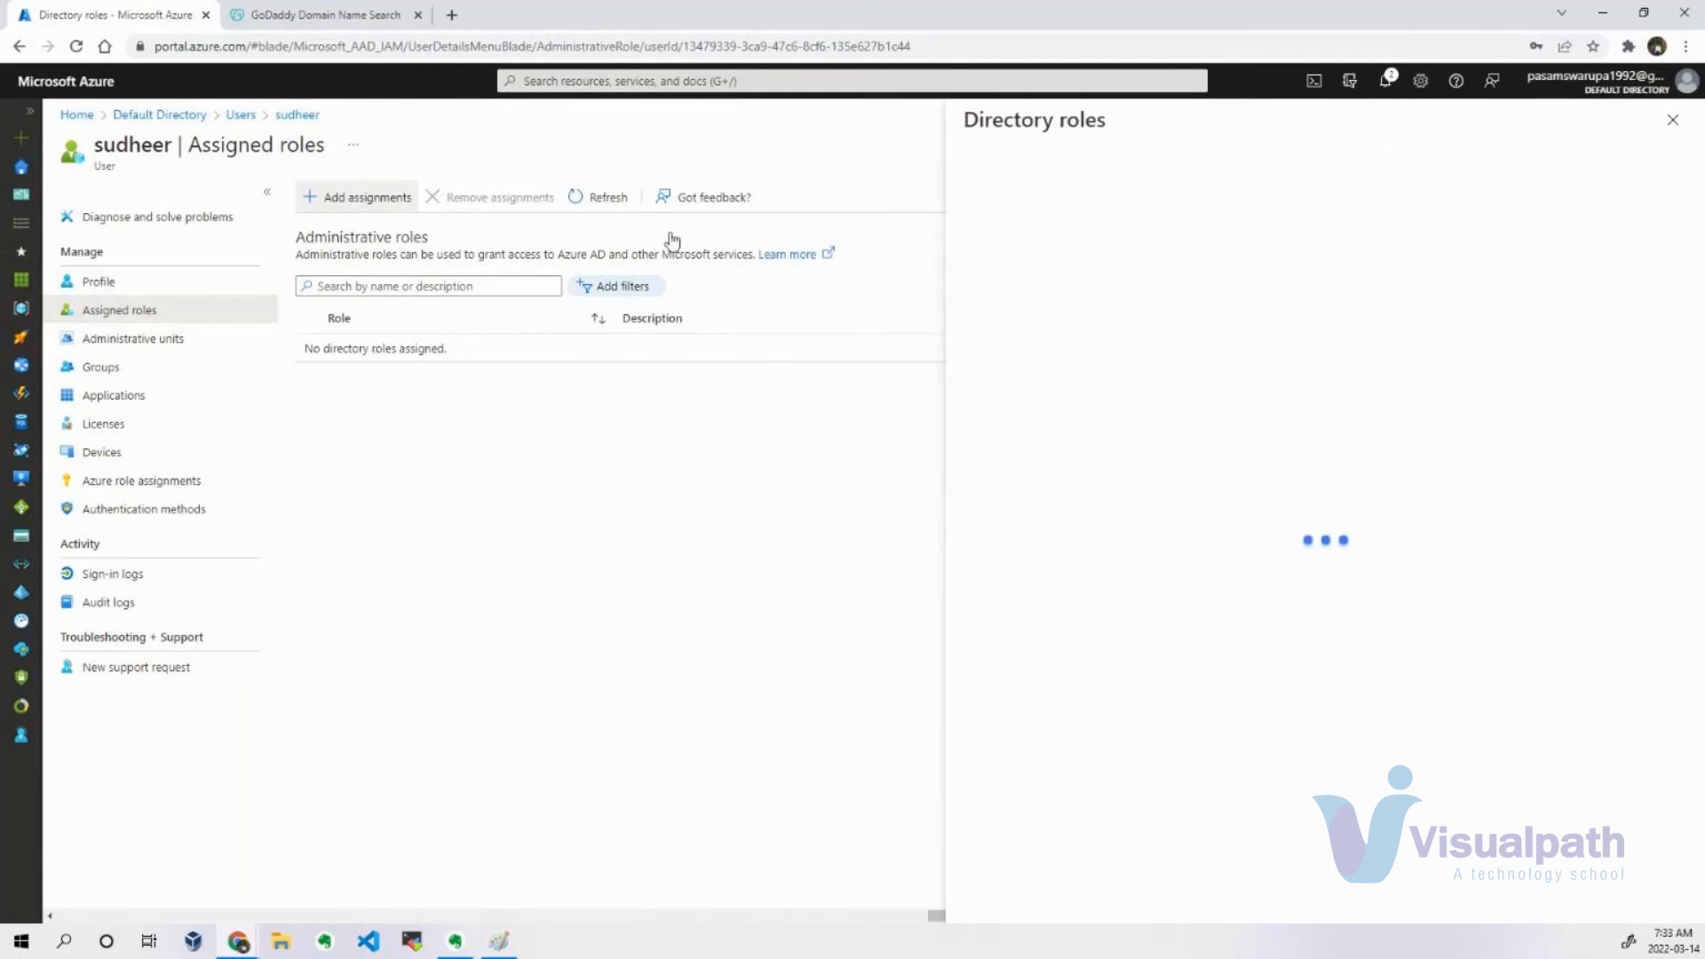
{"action": "left_click", "coordinate": [1027, 302]}
{"action": "type", "text": "user"}
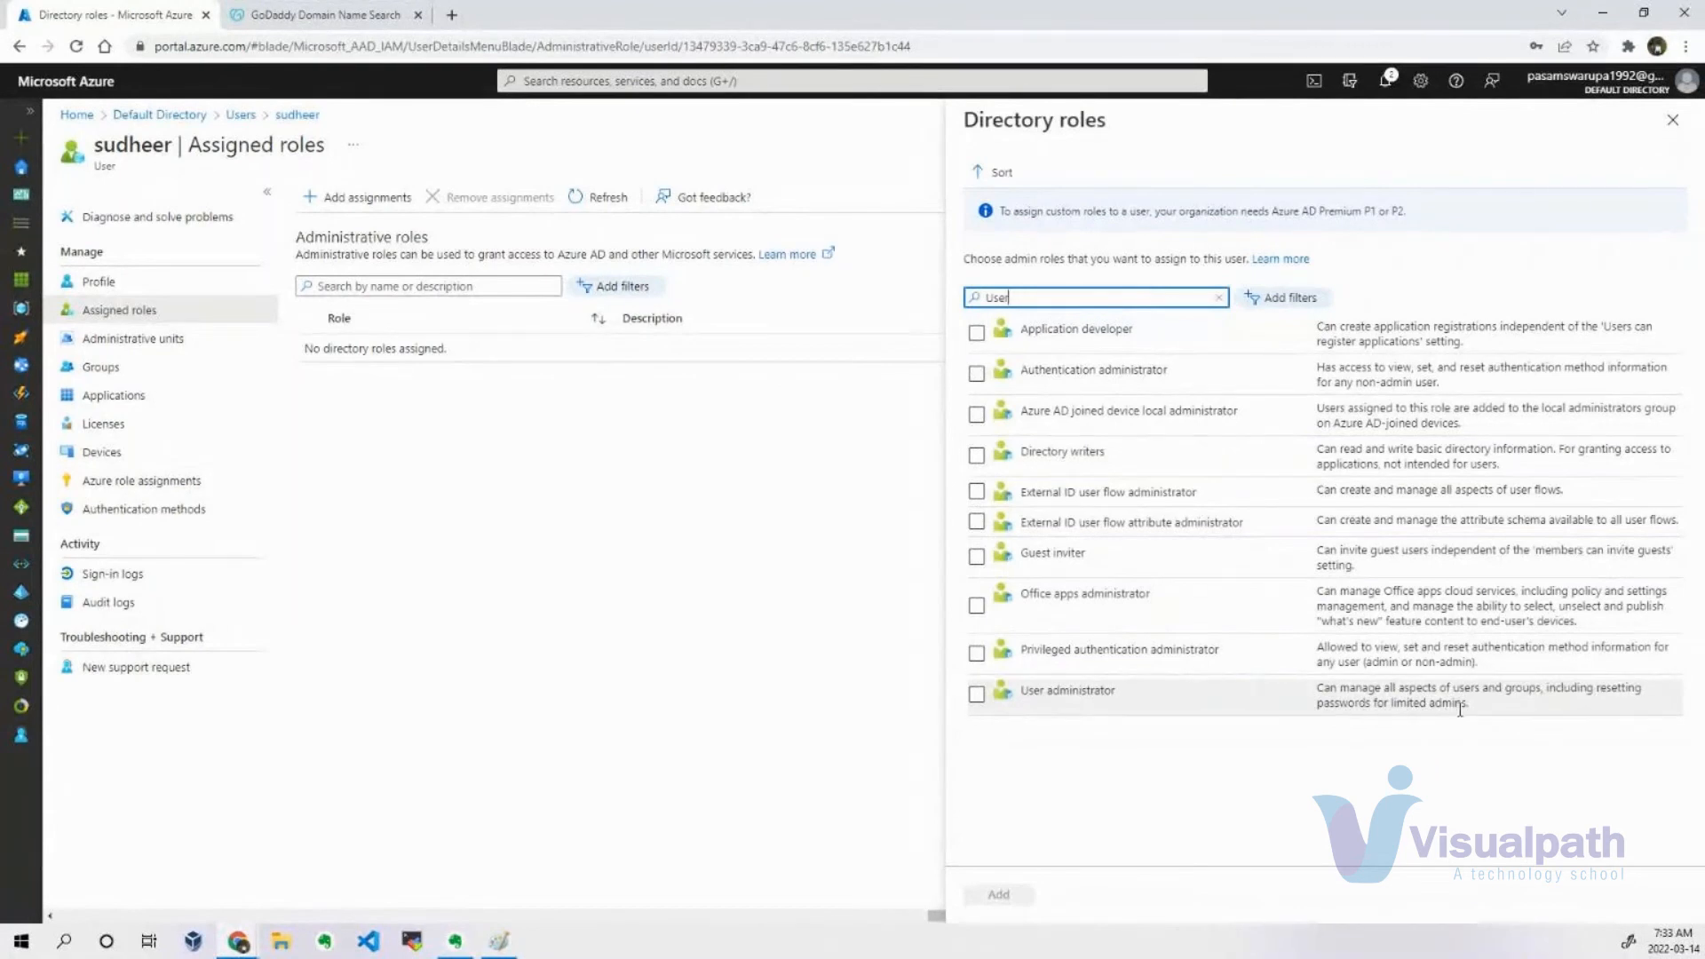
{"action": "left_click", "coordinate": [977, 694]}
{"action": "left_click", "coordinate": [1008, 896]}
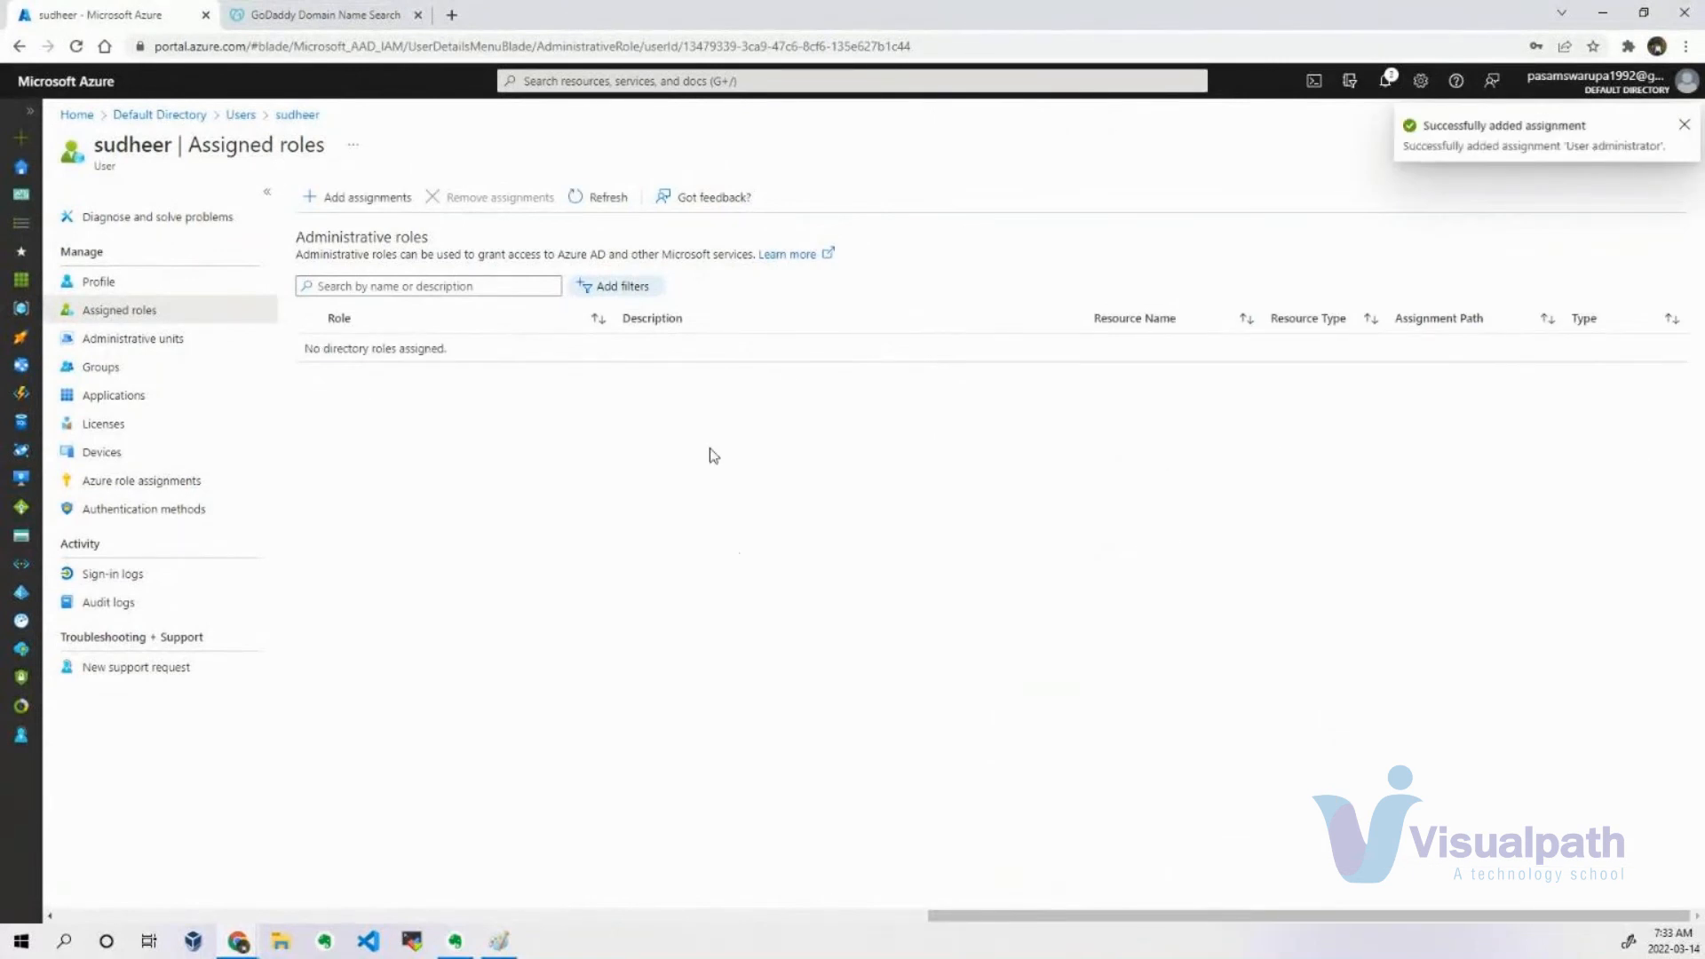
Refresh the user's role assignments, then reopen Assigned roles from the profile to check the list.
{"action": "left_click", "coordinate": [608, 202]}
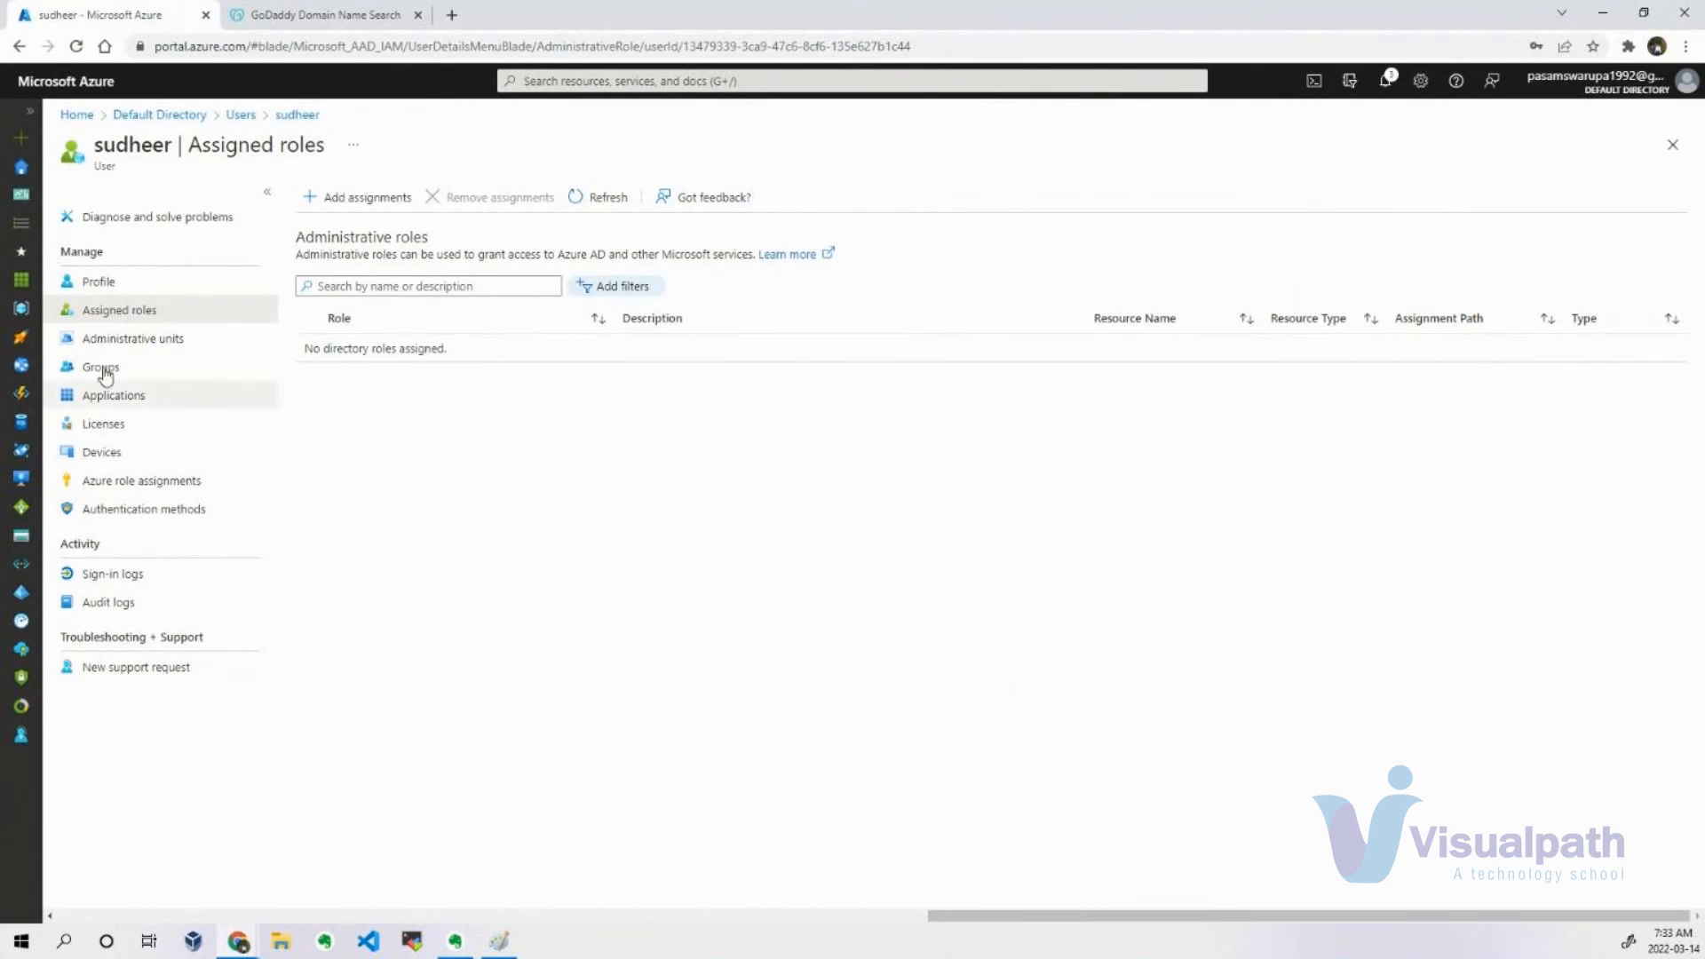
{"action": "left_click", "coordinate": [112, 281]}
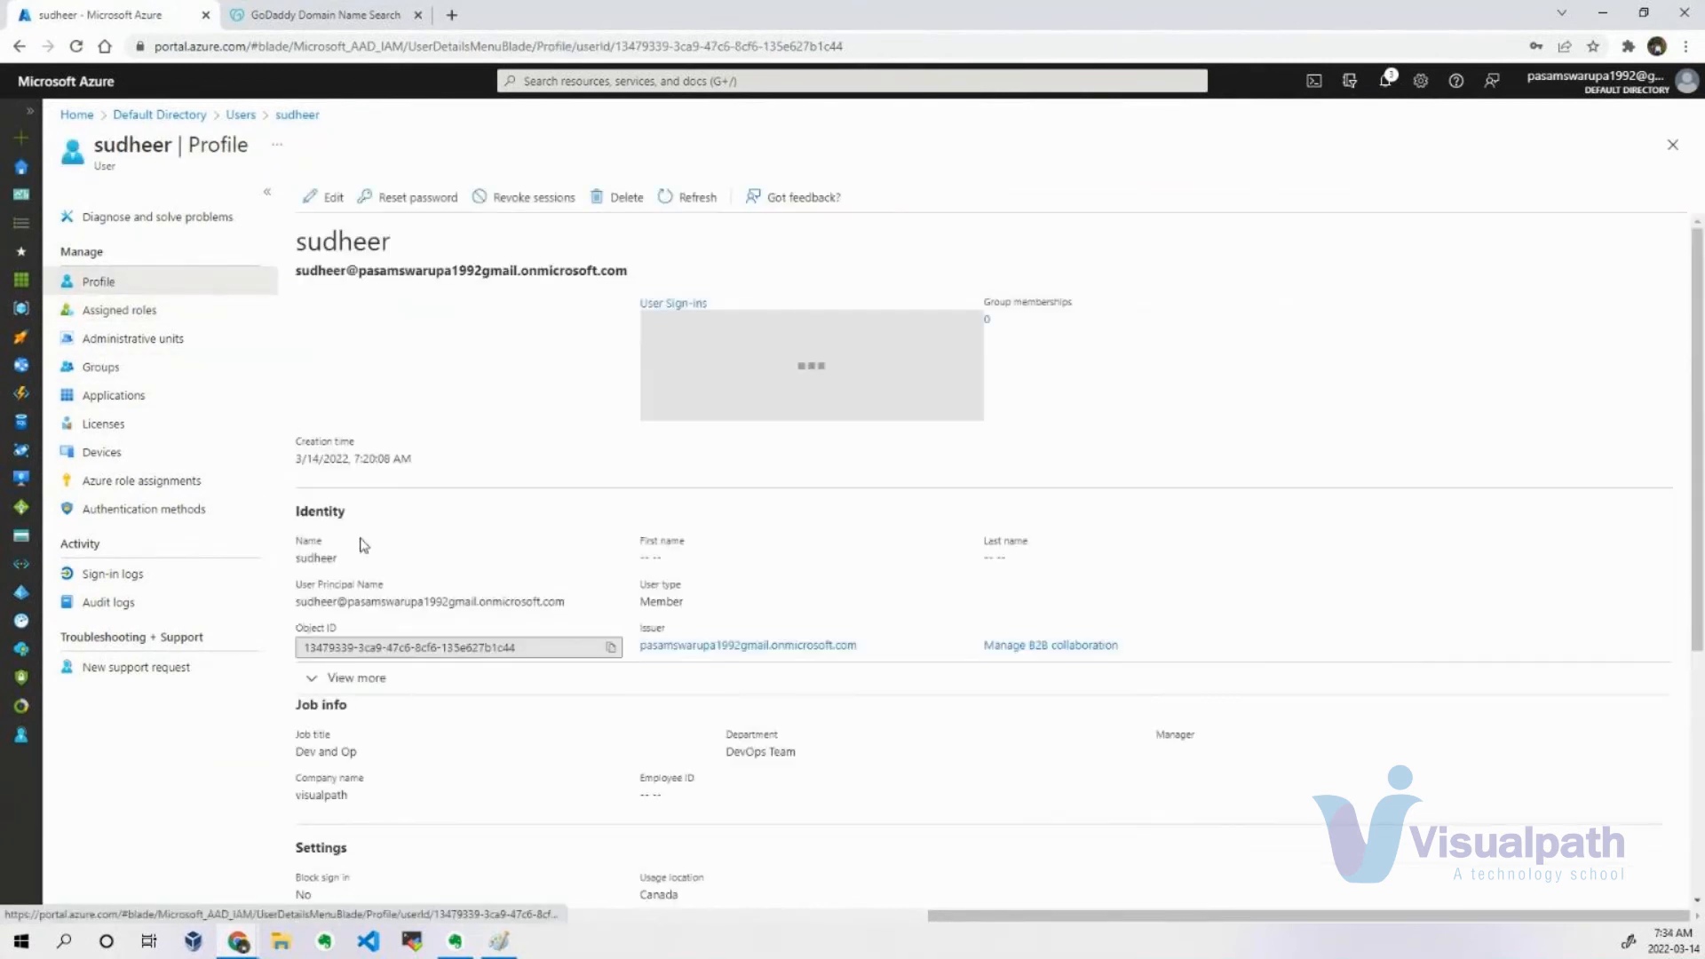
{"action": "left_click", "coordinate": [182, 310]}
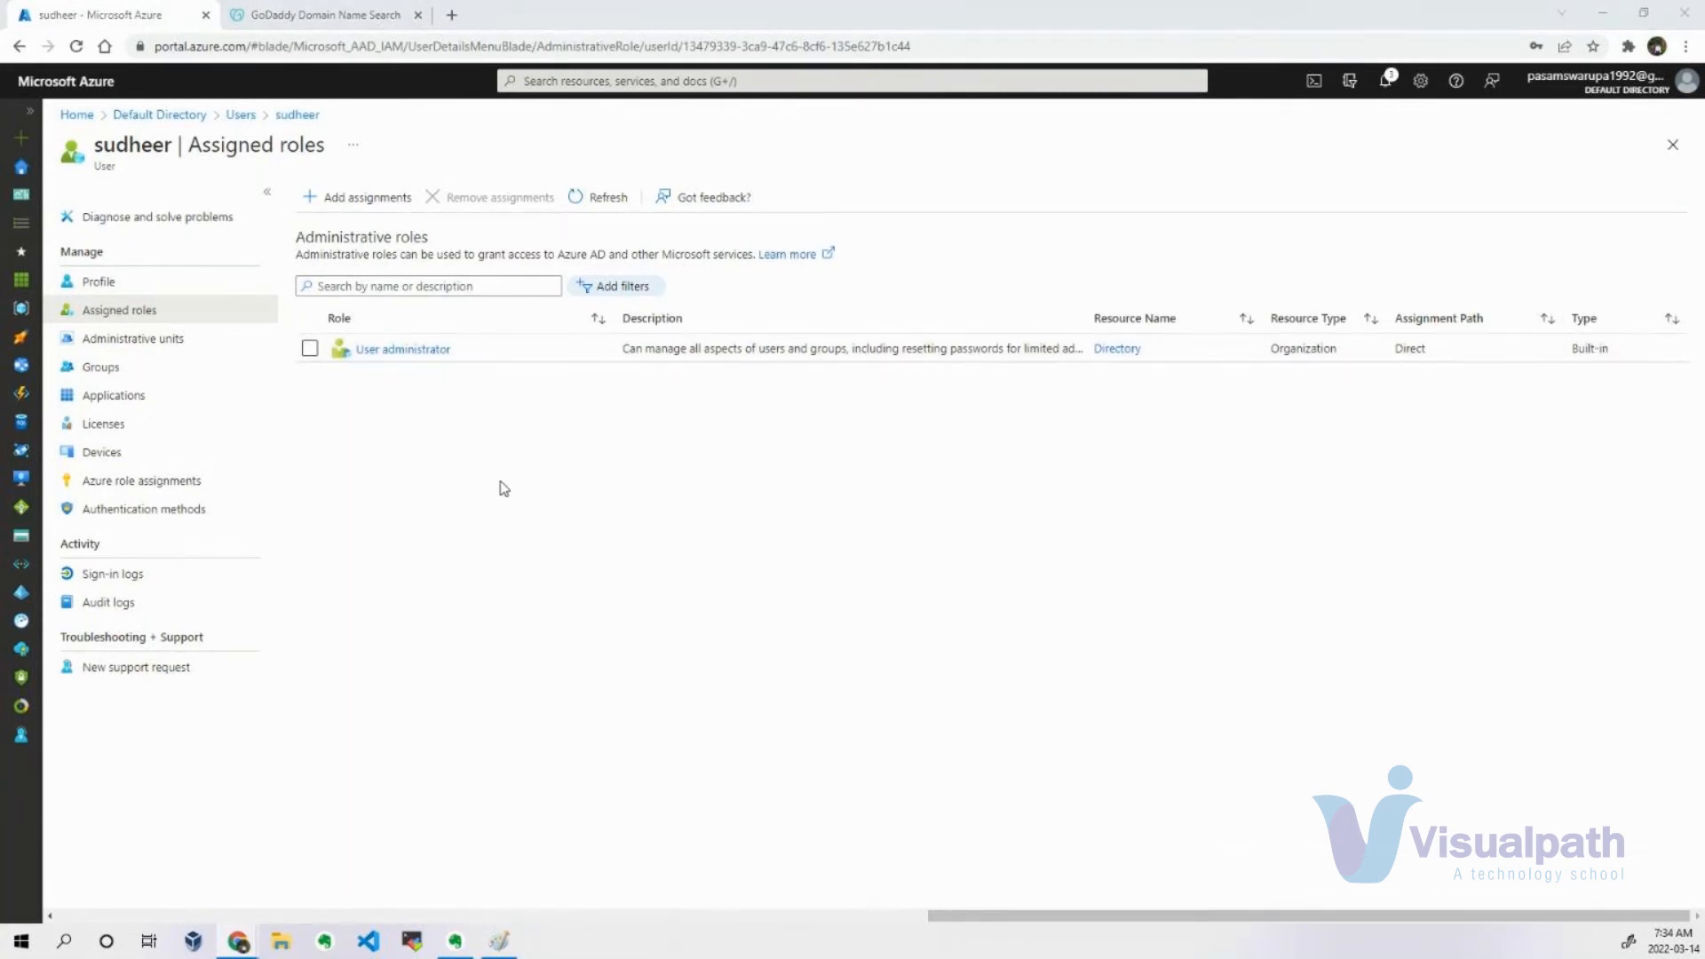
Switch to the new user's portal window and reopen Azure Active Directory's user list to check whether creating users is available.
{"action": "key", "text": "alt+Tab"}
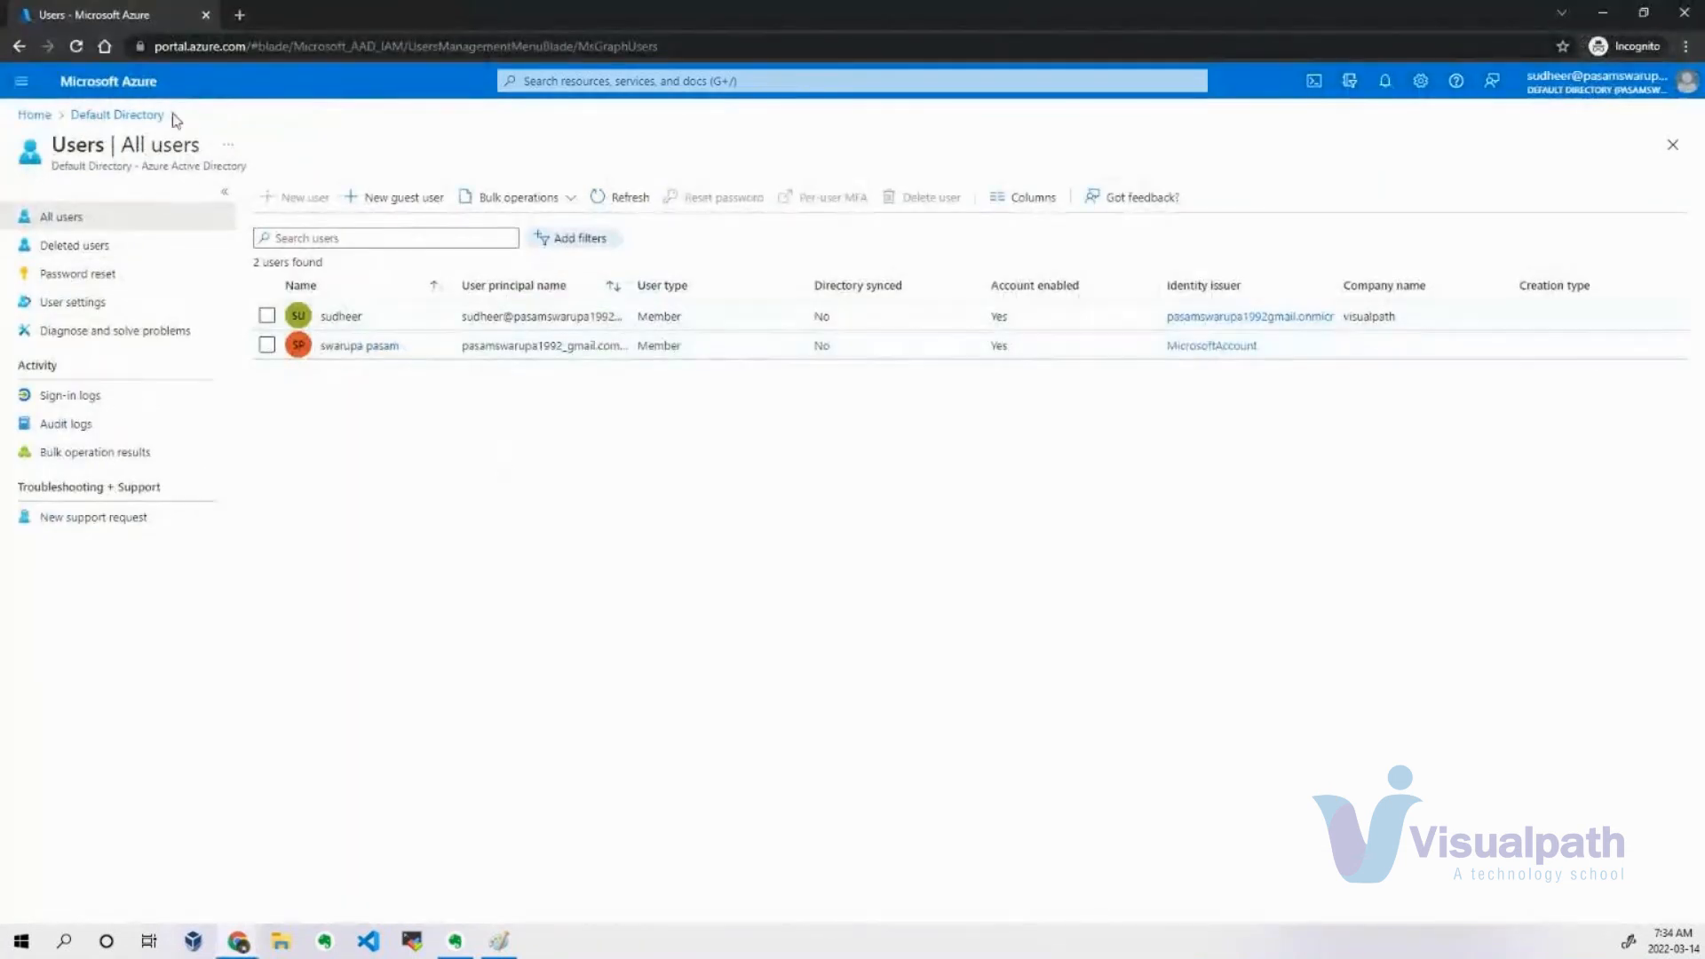
{"action": "left_click", "coordinate": [133, 93]}
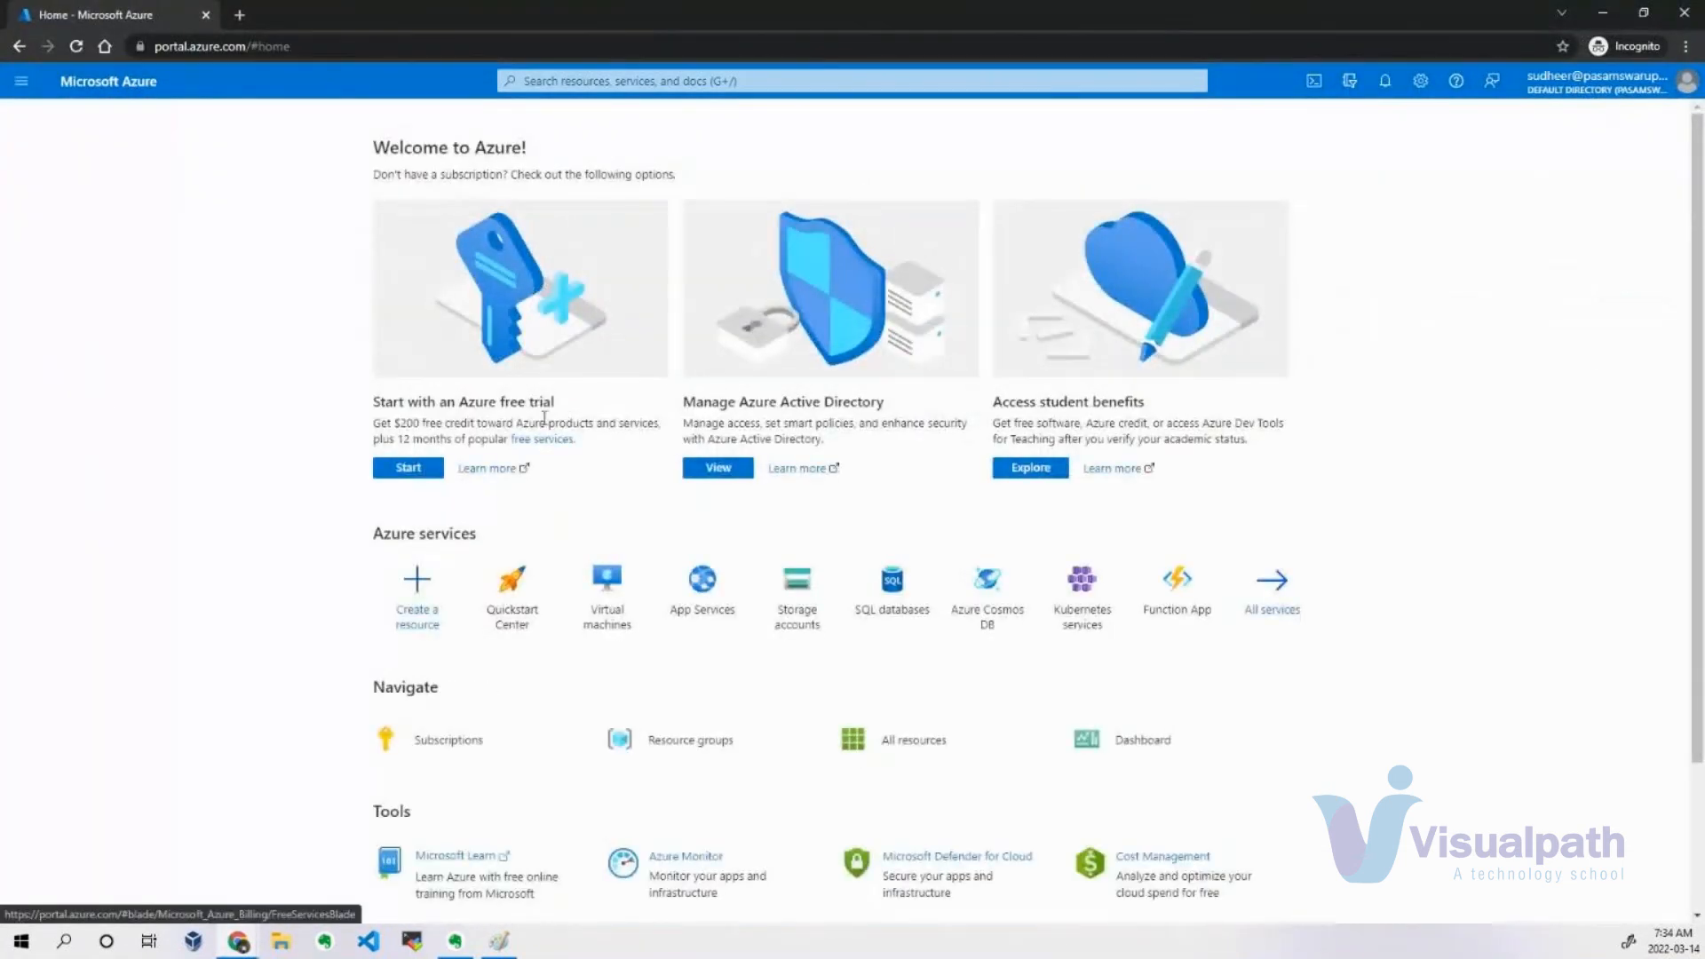
{"action": "left_click", "coordinate": [721, 467]}
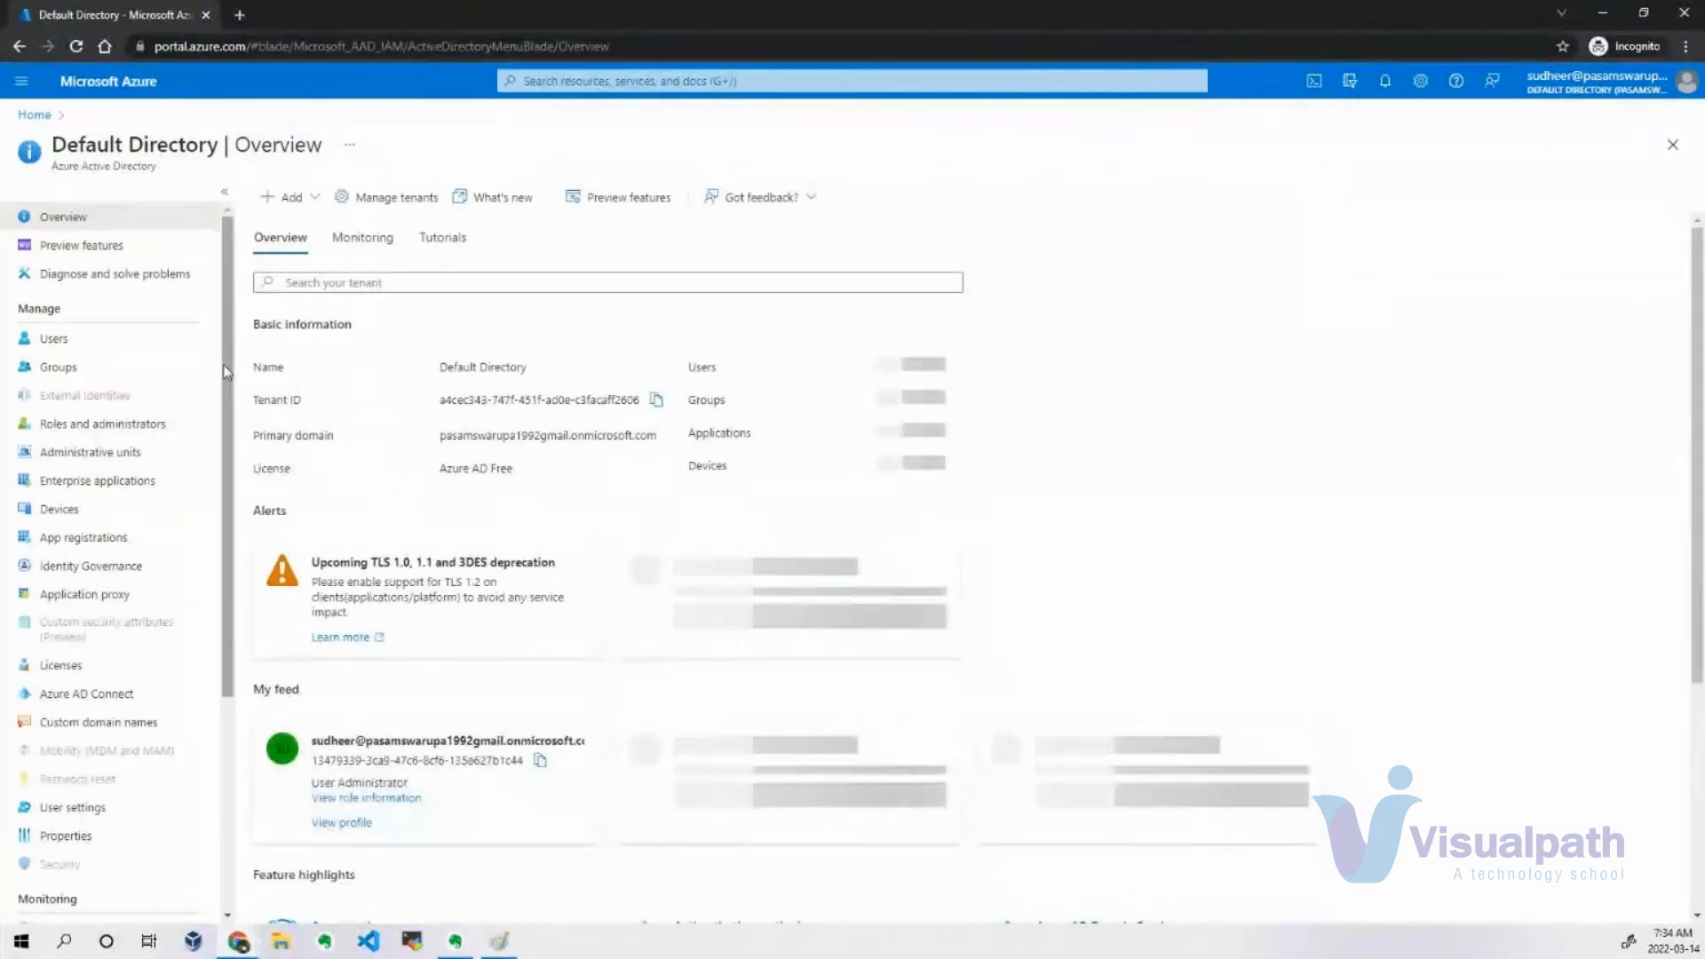
{"action": "left_click", "coordinate": [126, 349]}
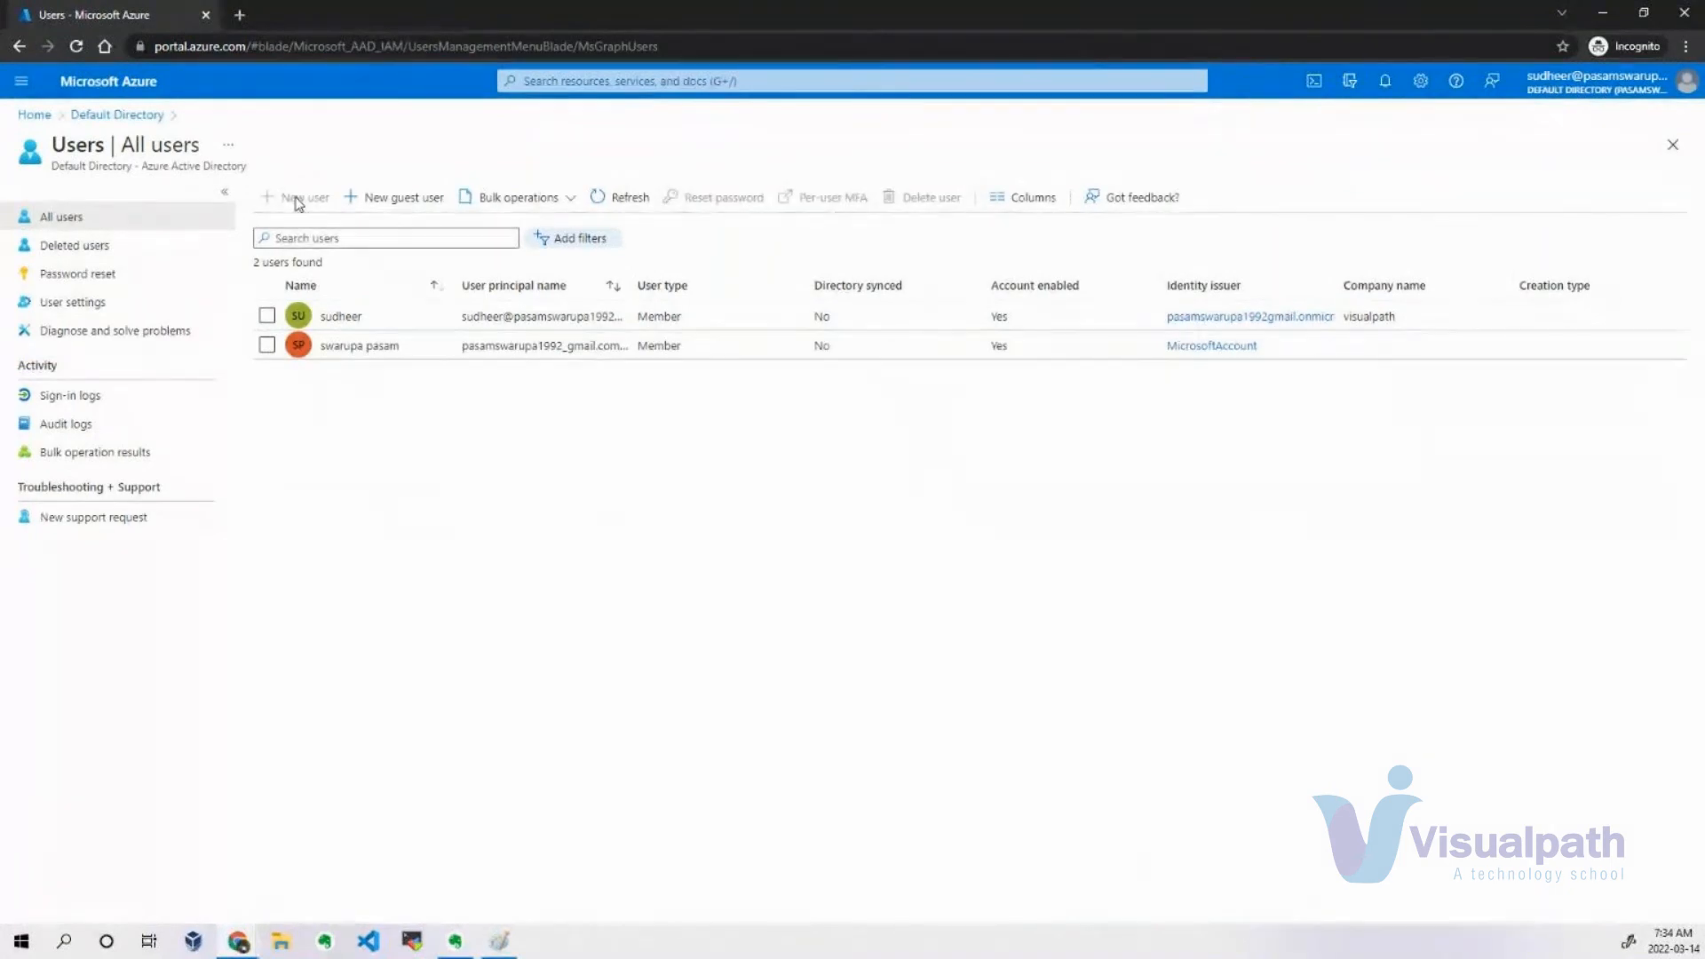
Sign out of the new user's session, sign back in with the account password, and continue to the required security information.
{"action": "left_click", "coordinate": [1603, 89]}
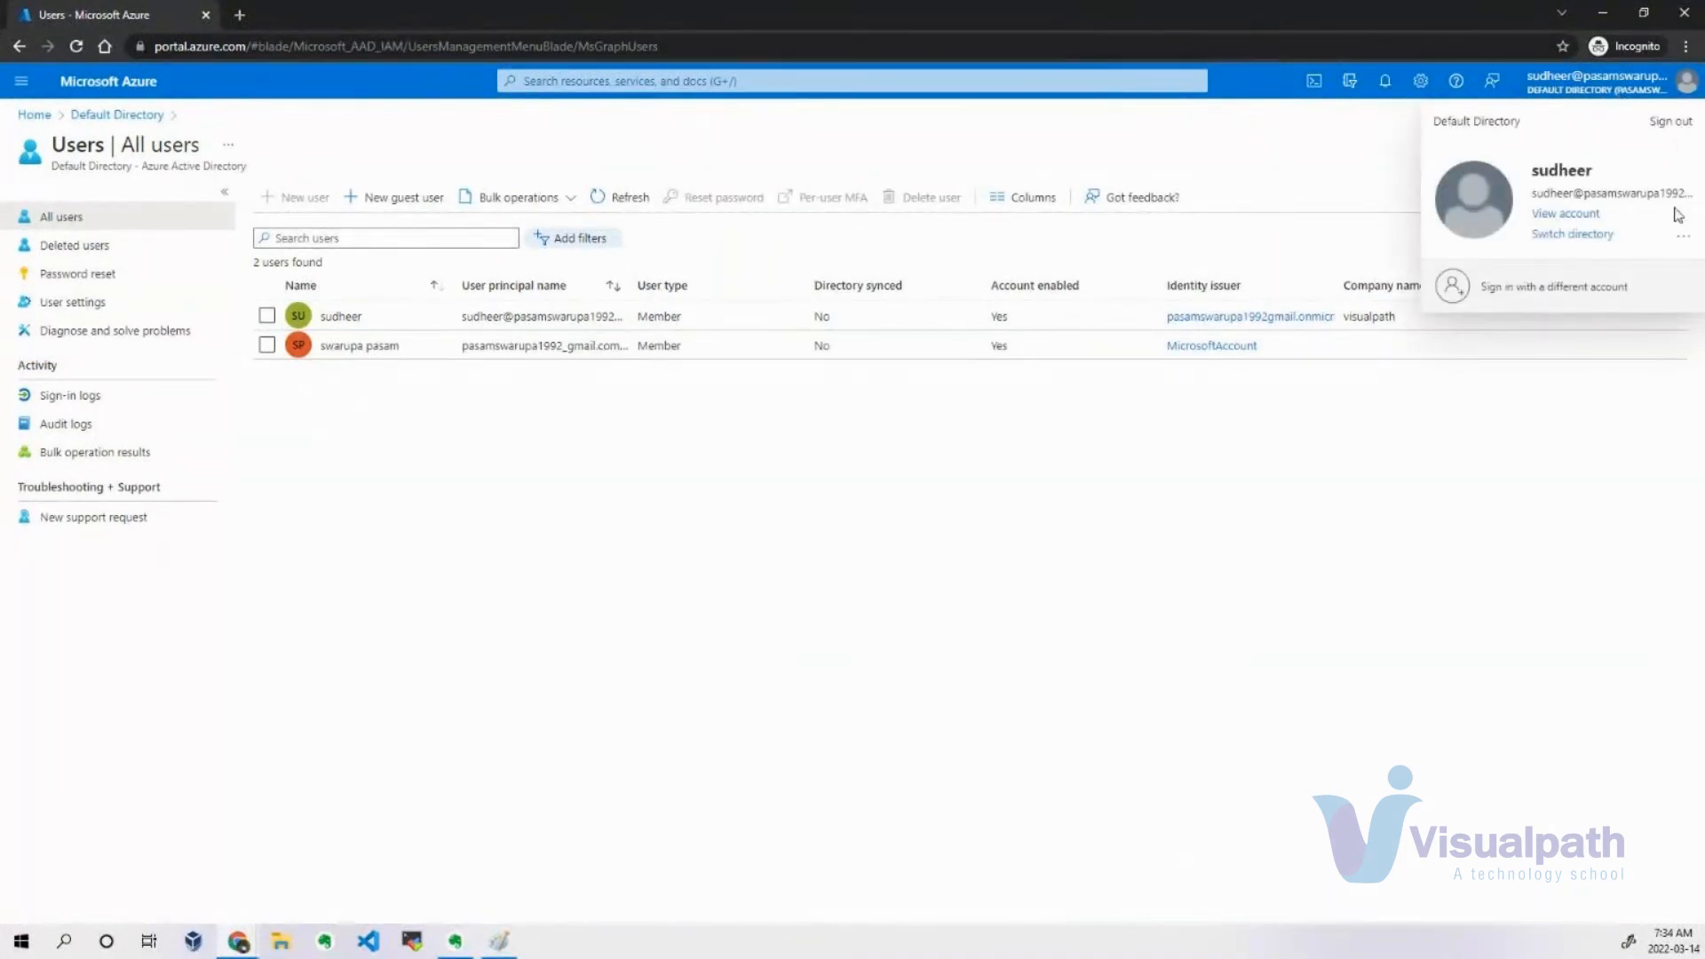
{"action": "left_click", "coordinate": [1670, 122]}
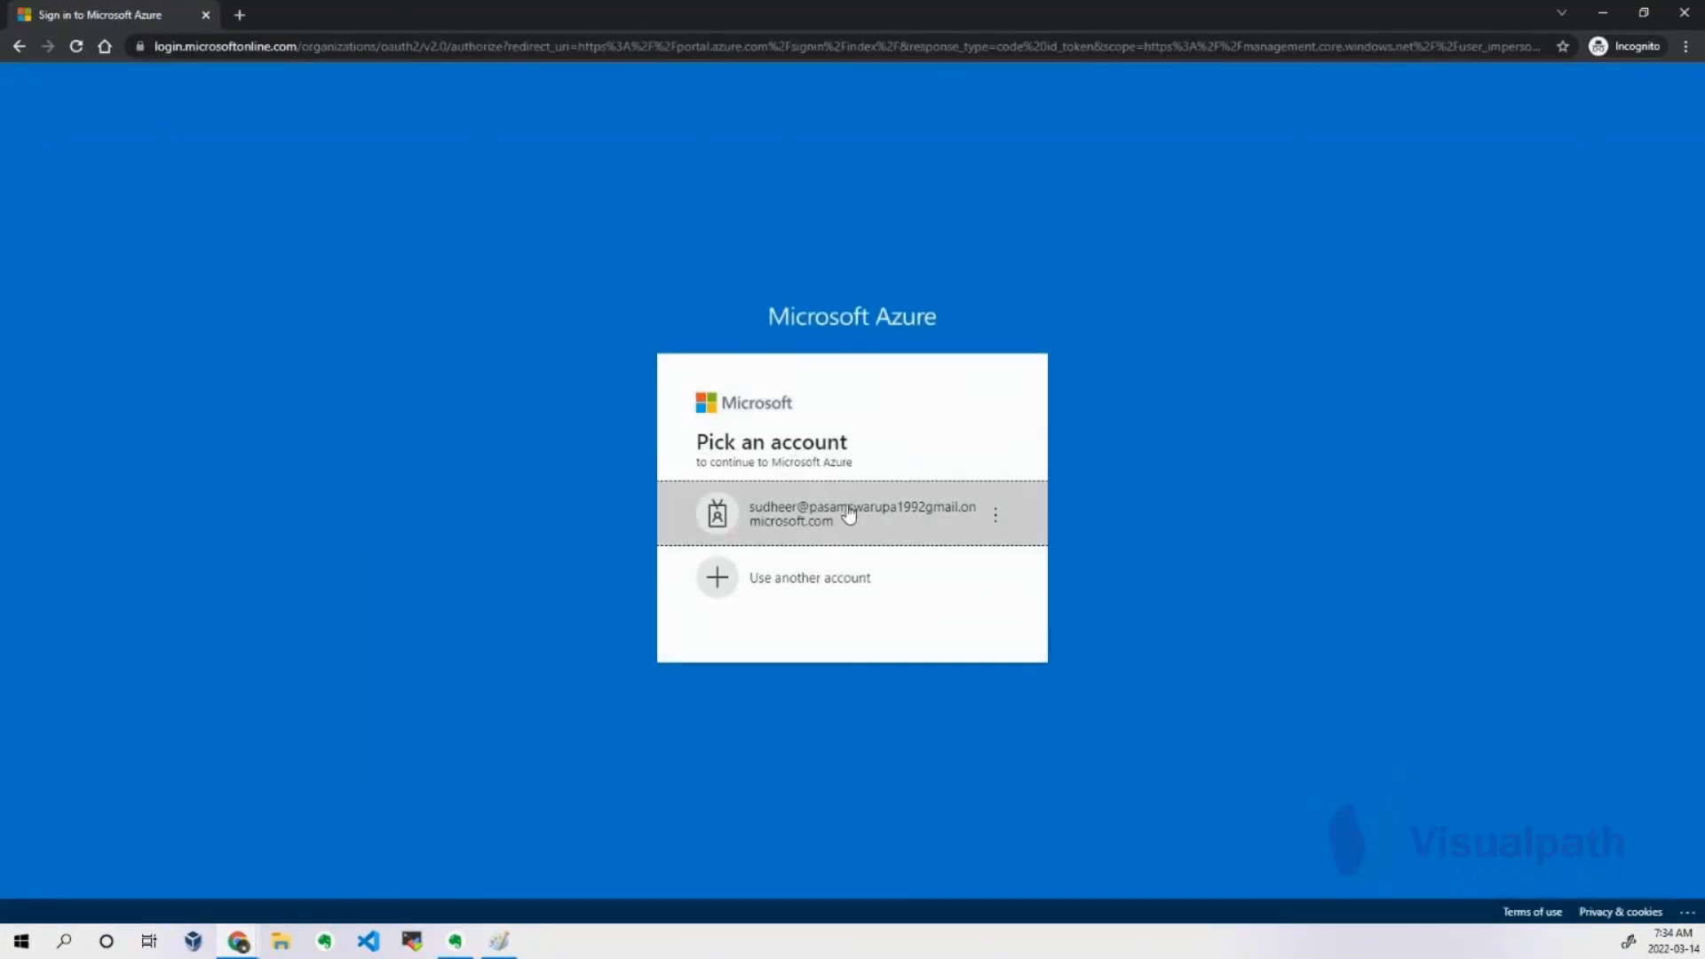
{"action": "left_click", "coordinate": [893, 531]}
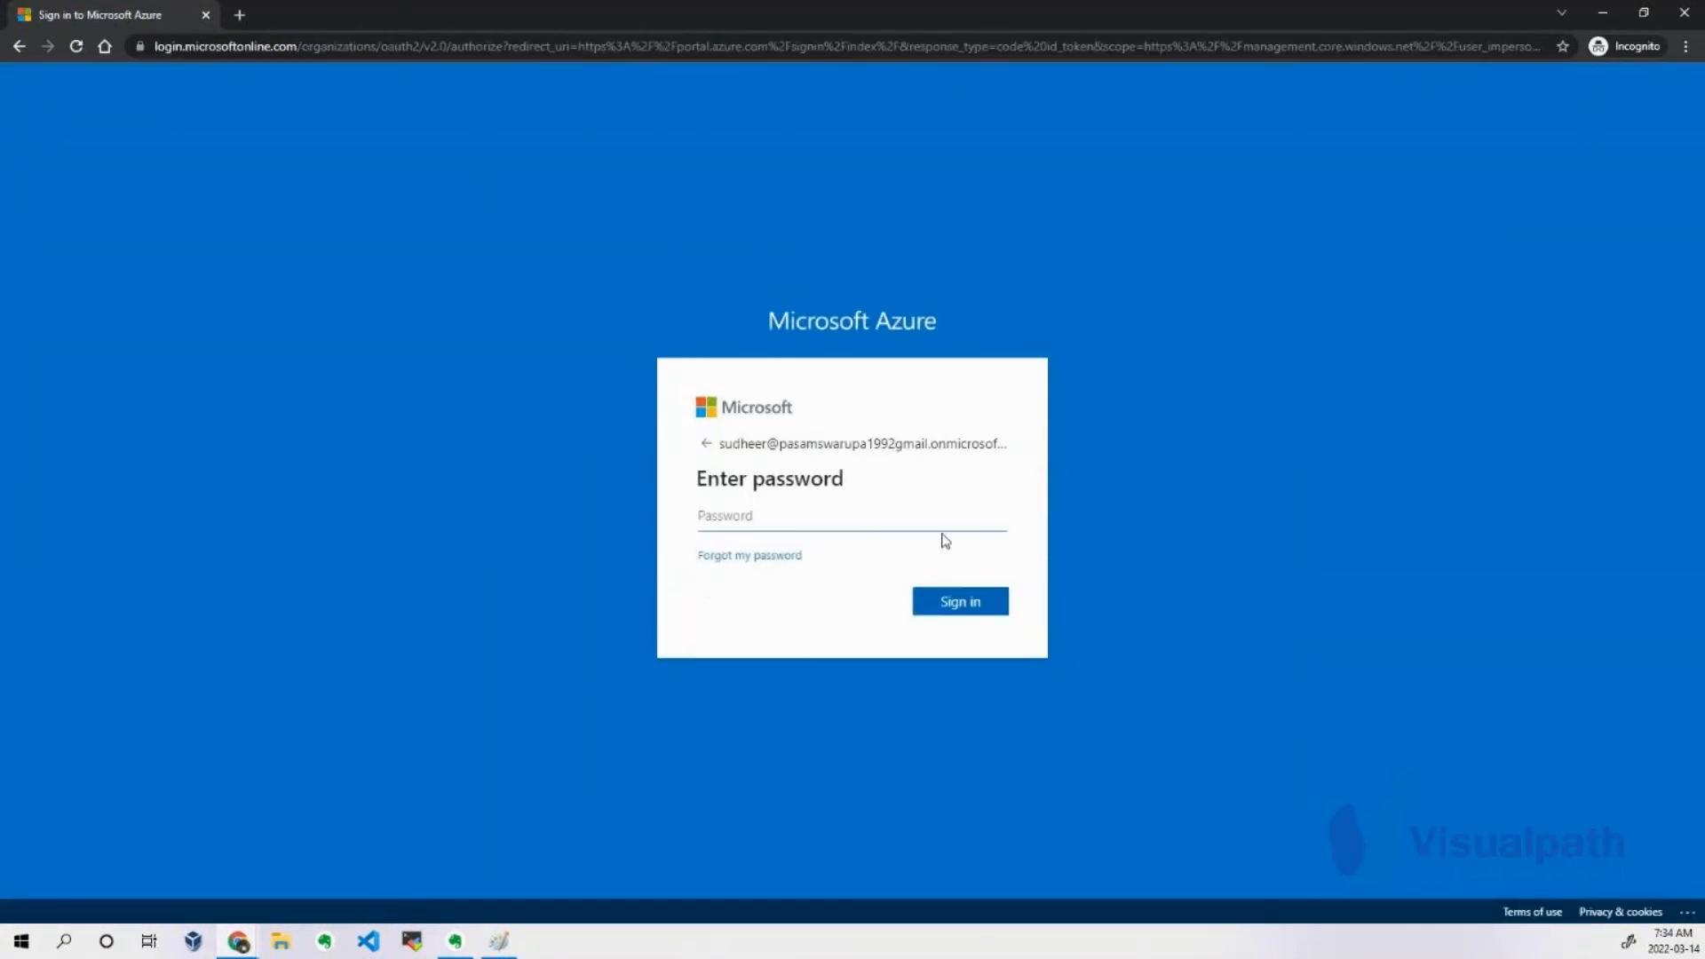
{"action": "type", "text": "•••••••••••••"}
{"action": "key", "text": "Return"}
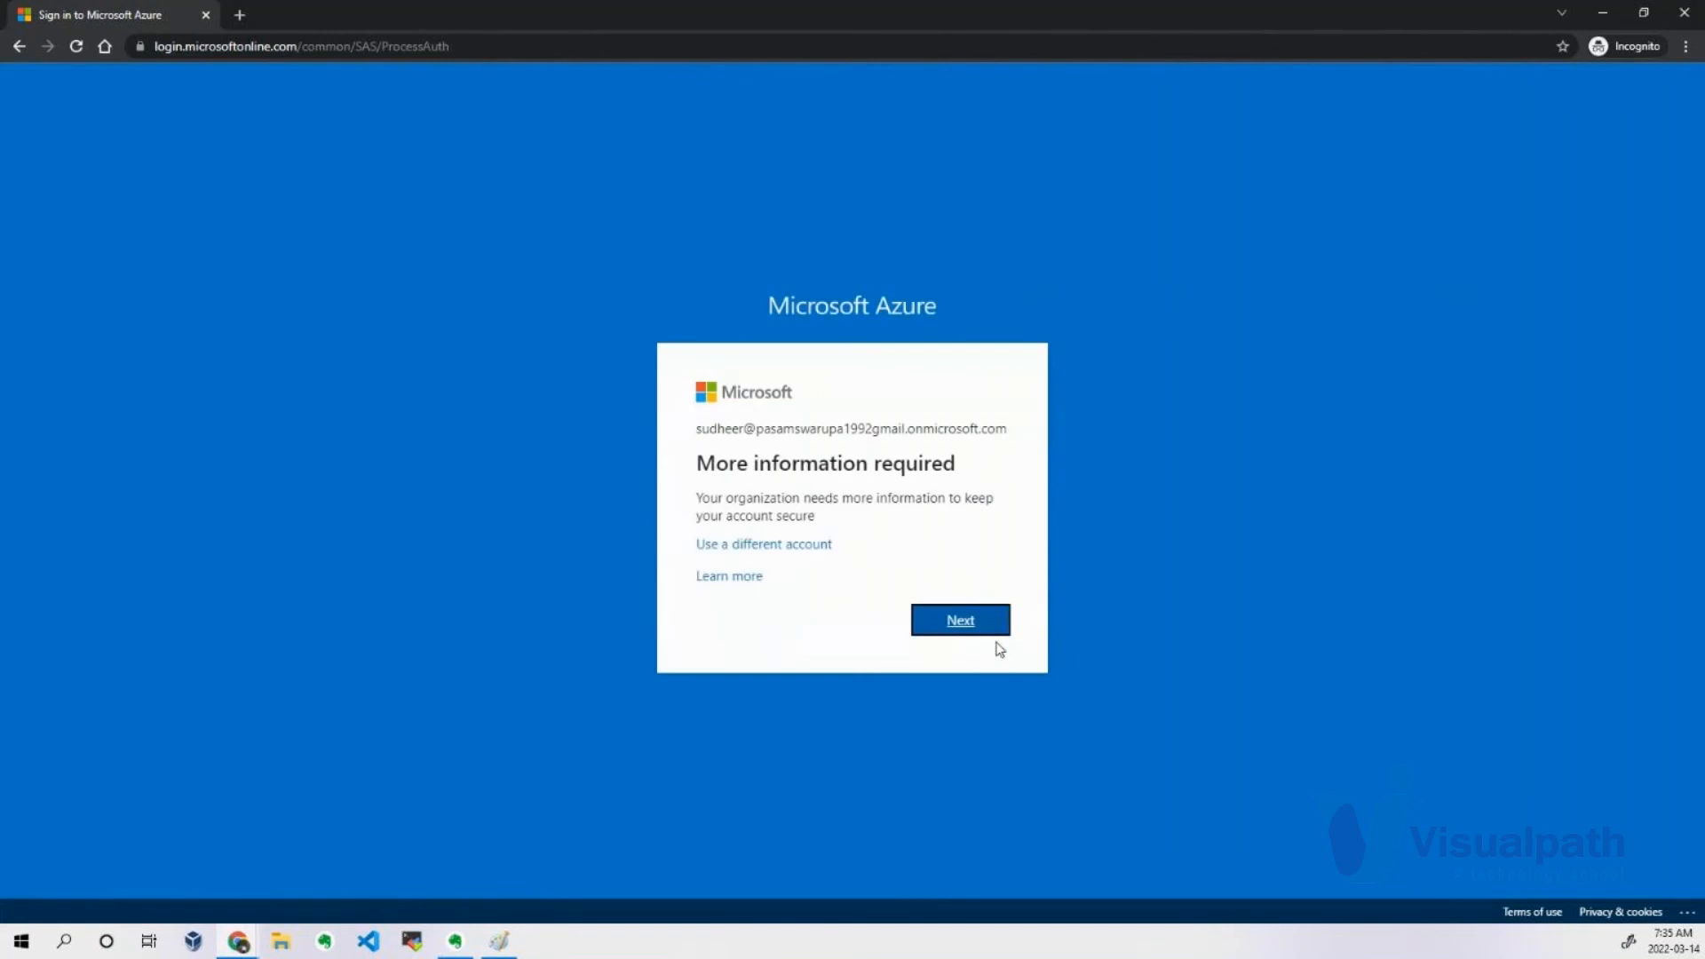
{"action": "left_click", "coordinate": [967, 628]}
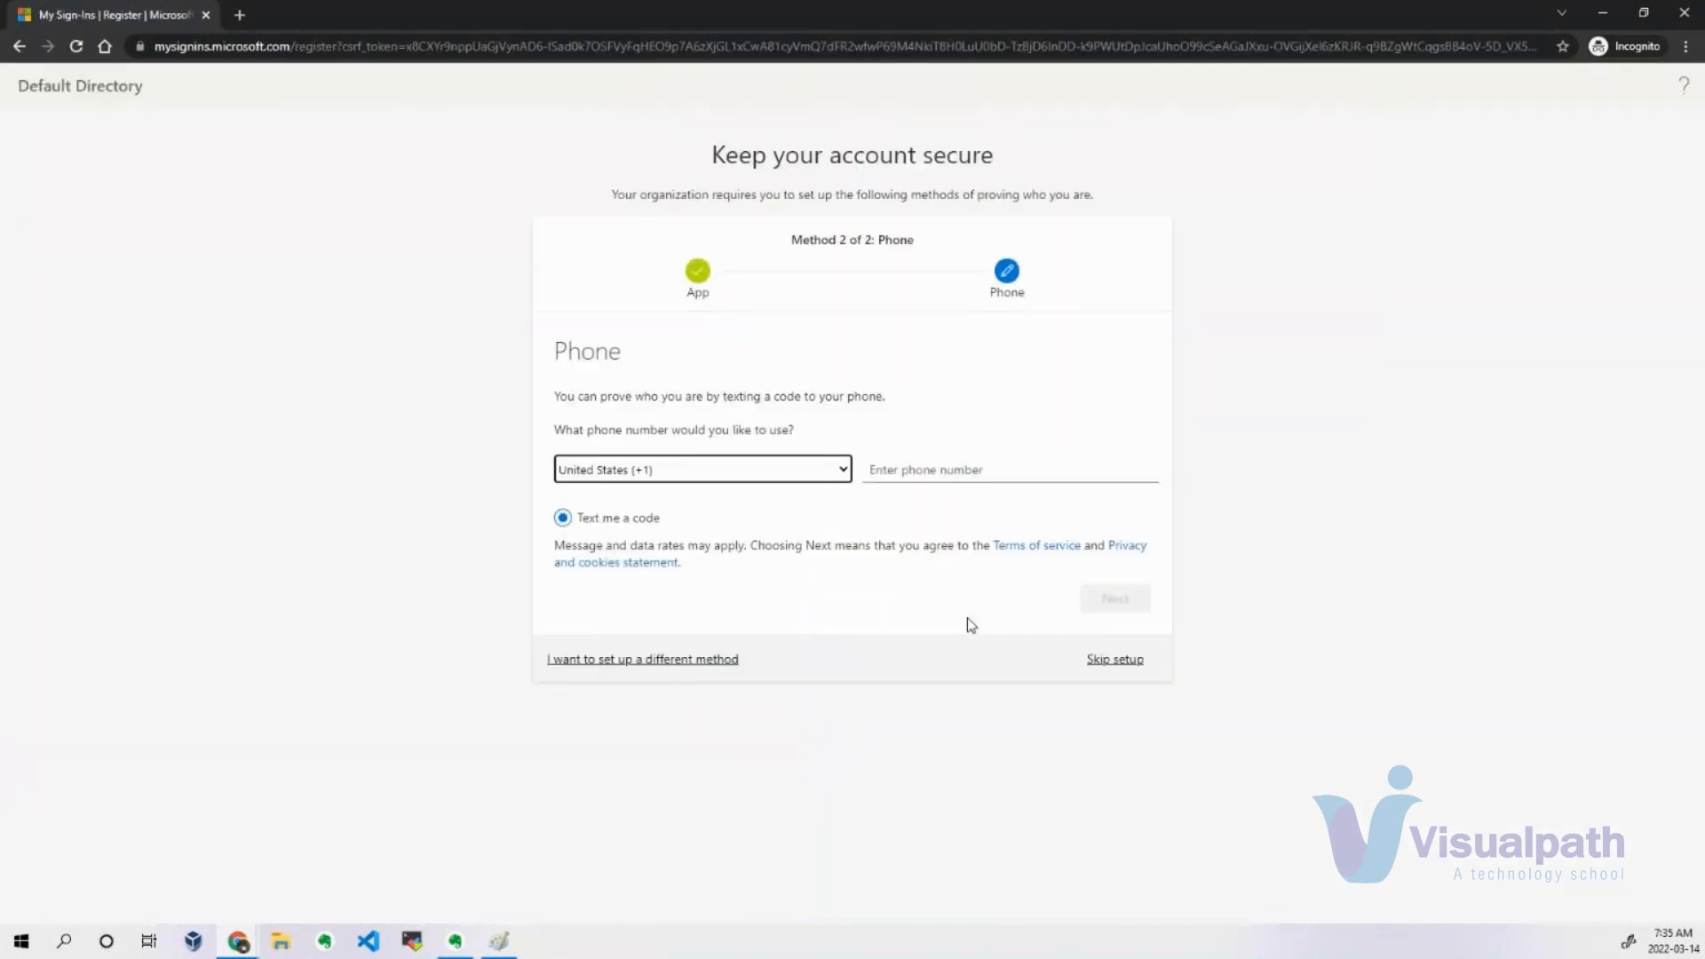
Set the phone's country code to India (+91) and start filling in the phone number for text verification.
{"action": "left_click", "coordinate": [817, 477]}
{"action": "scroll", "coordinate": [737, 623], "scroll_direction": "down", "scroll_amount": 15}
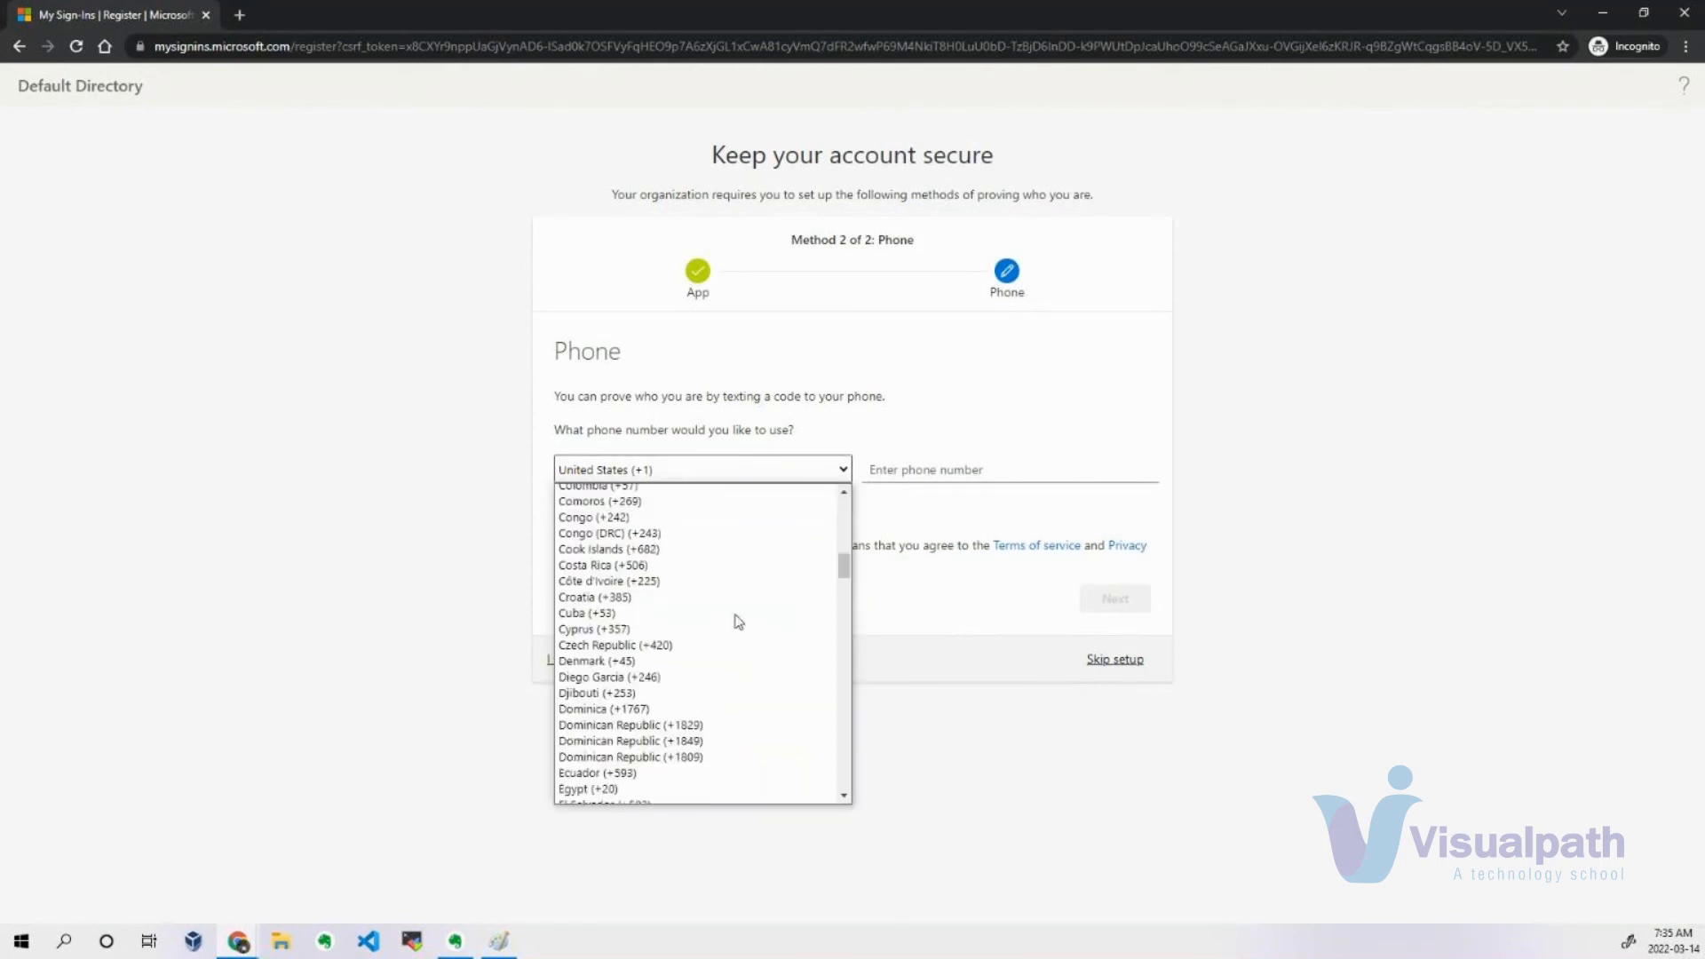
{"action": "scroll", "coordinate": [736, 619], "scroll_direction": "down", "scroll_amount": 6}
{"action": "type", "text": "in"}
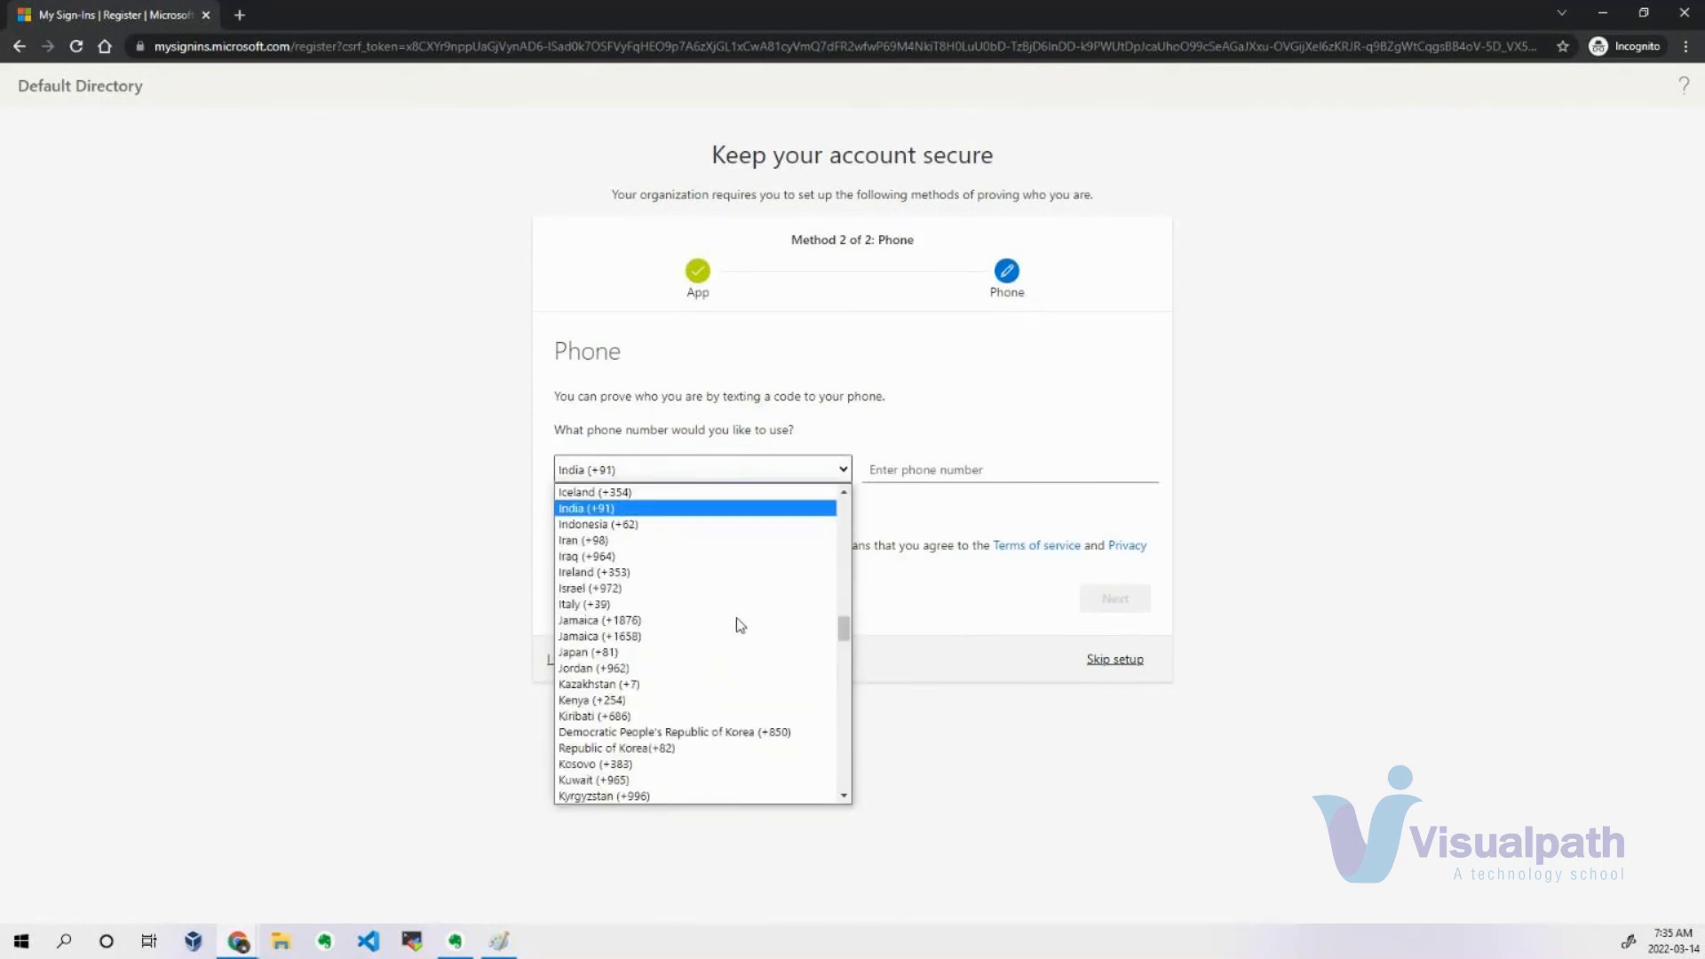
{"action": "key", "text": "Return"}
{"action": "left_click", "coordinate": [981, 470]}
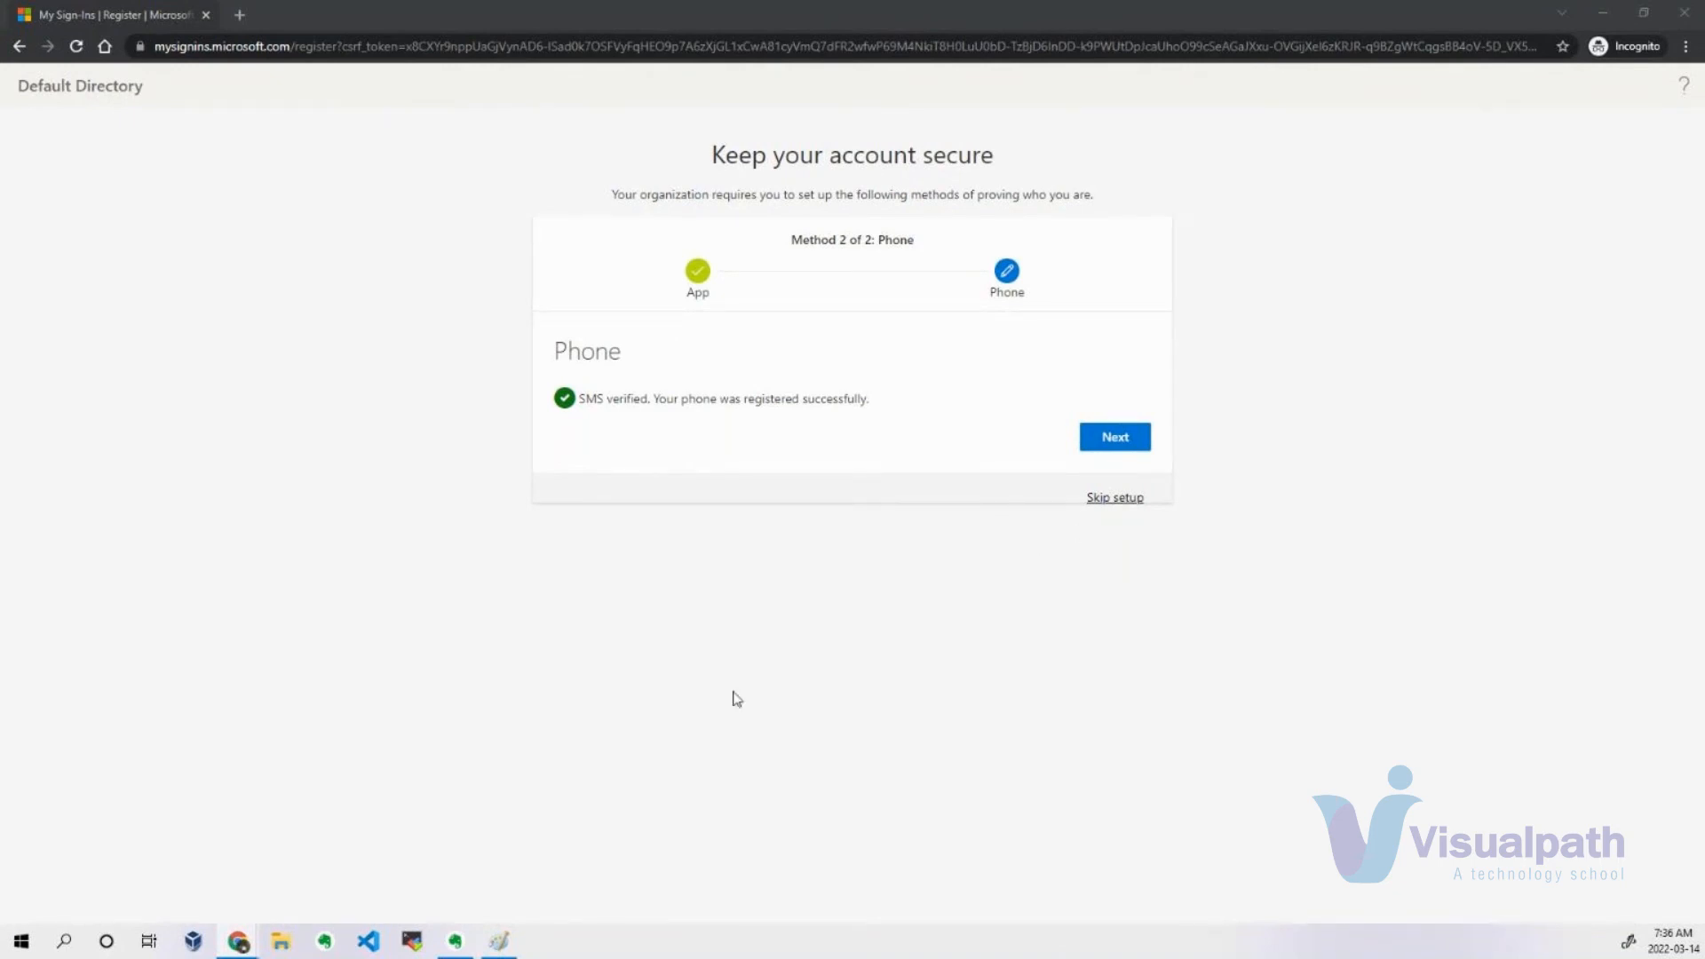
Finish the security information setup, complete the sign-in to the Azure portal, and dismiss the personalized recommendations pop-up.
{"action": "left_click", "coordinate": [1116, 442]}
{"action": "left_click", "coordinate": [1089, 546]}
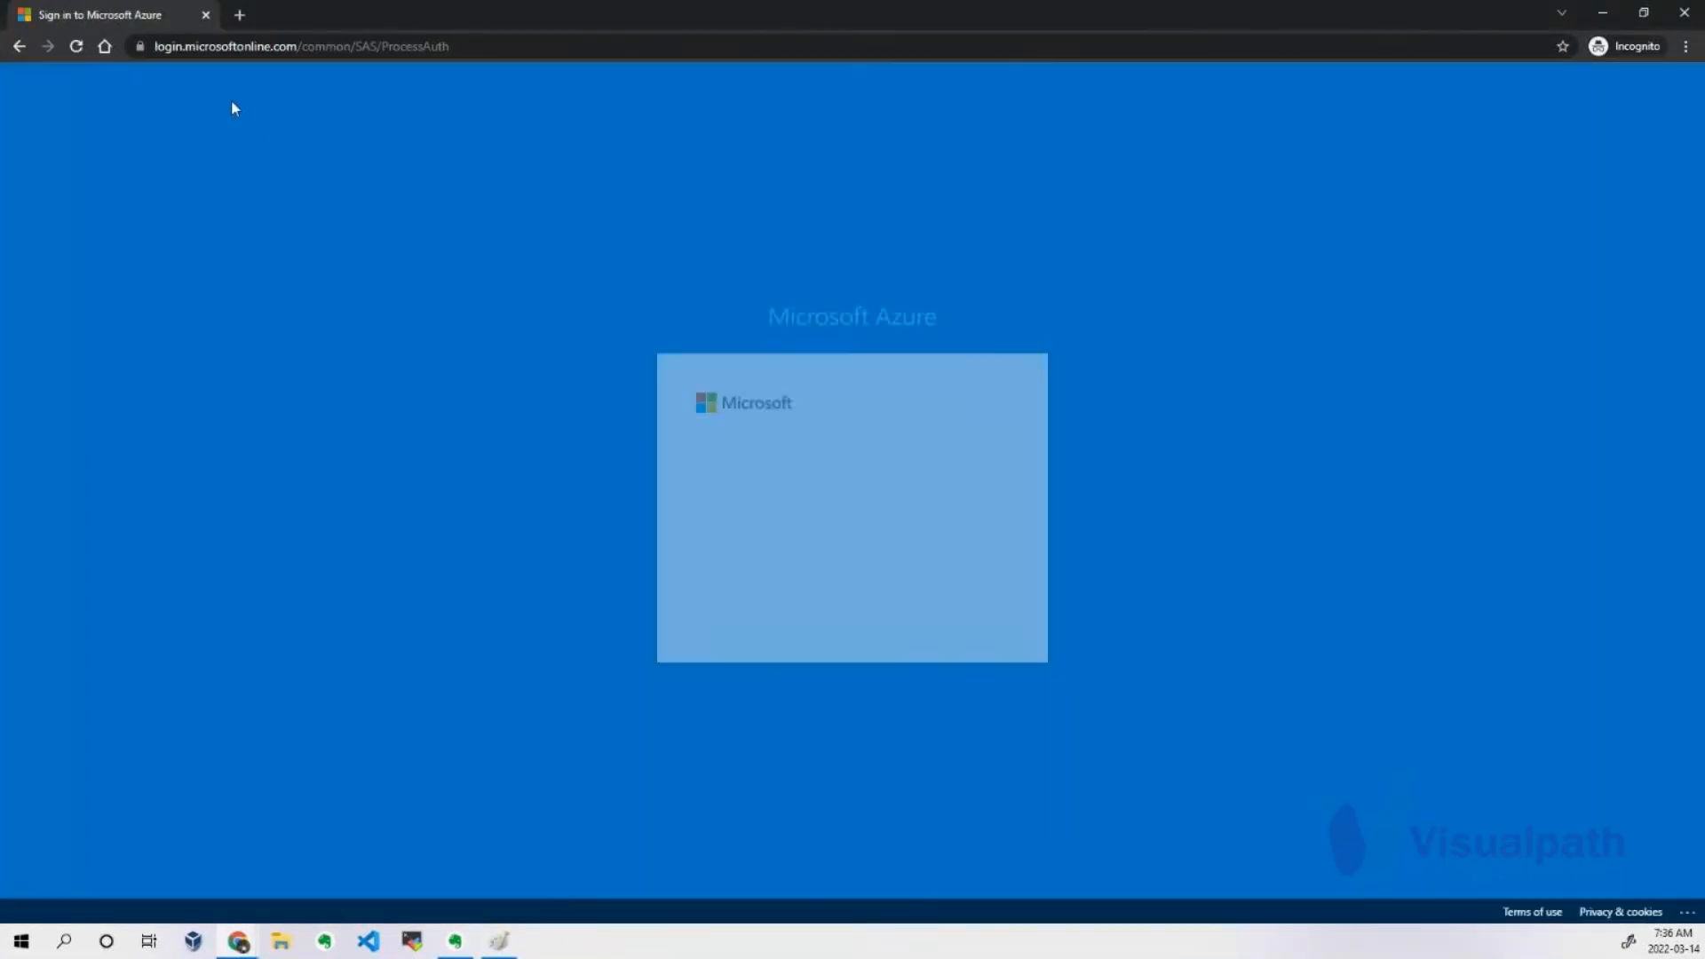
{"action": "left_click", "coordinate": [963, 611]}
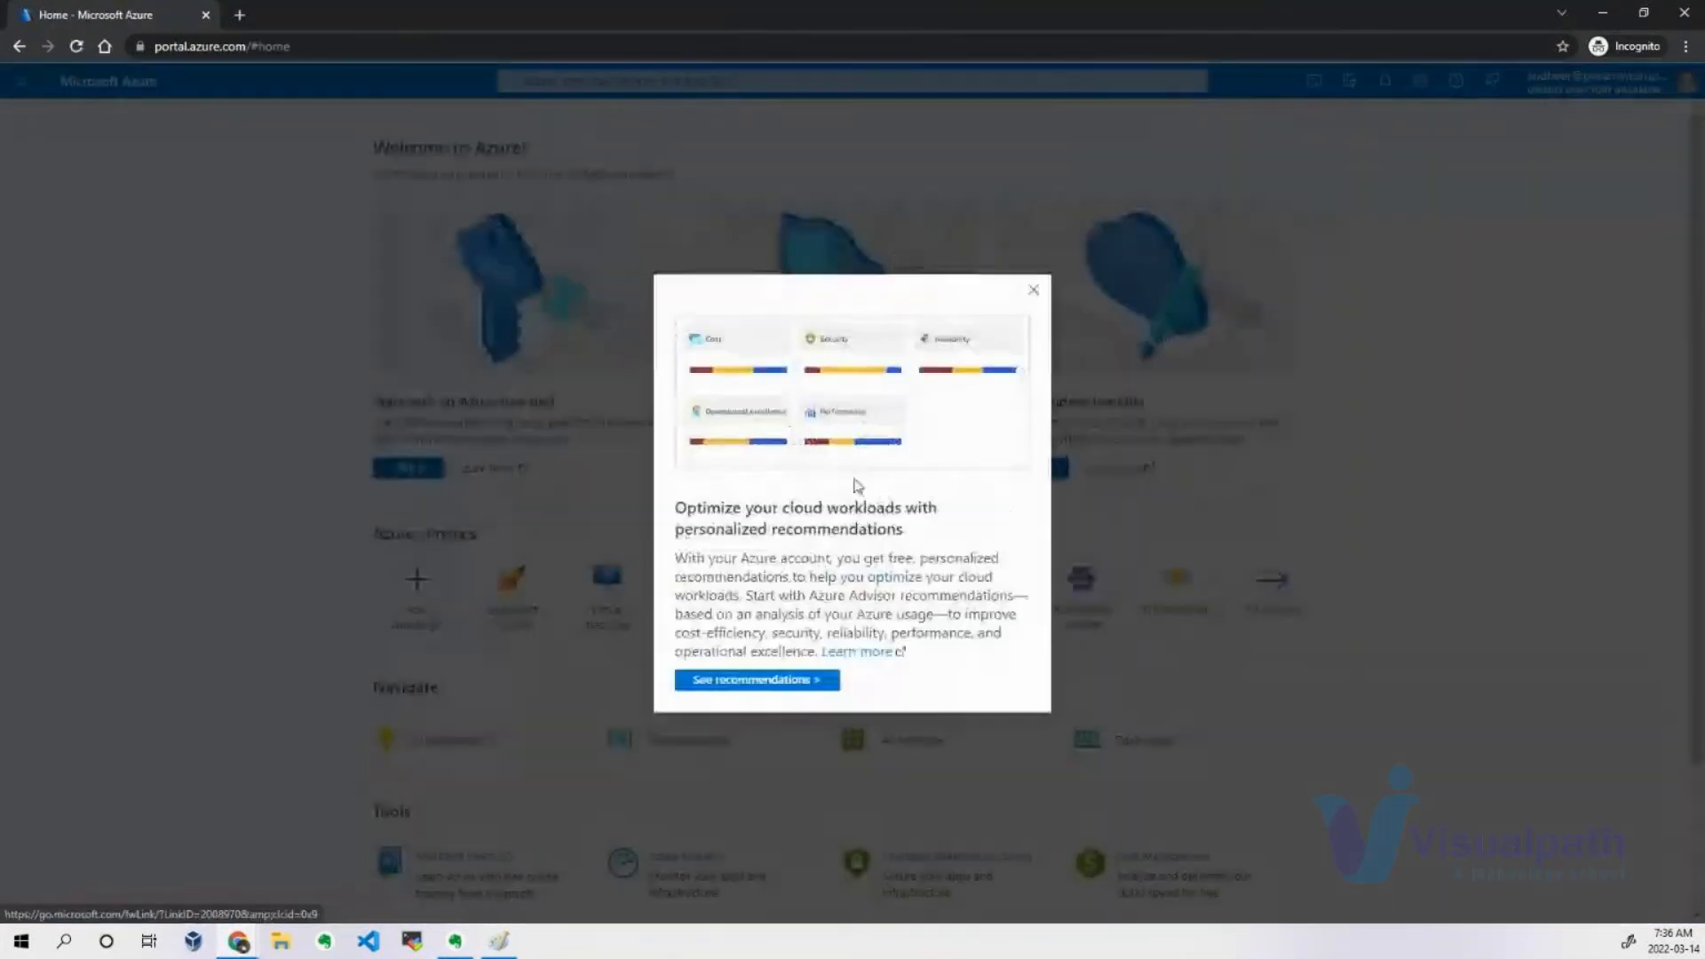
{"action": "left_click", "coordinate": [1032, 293]}
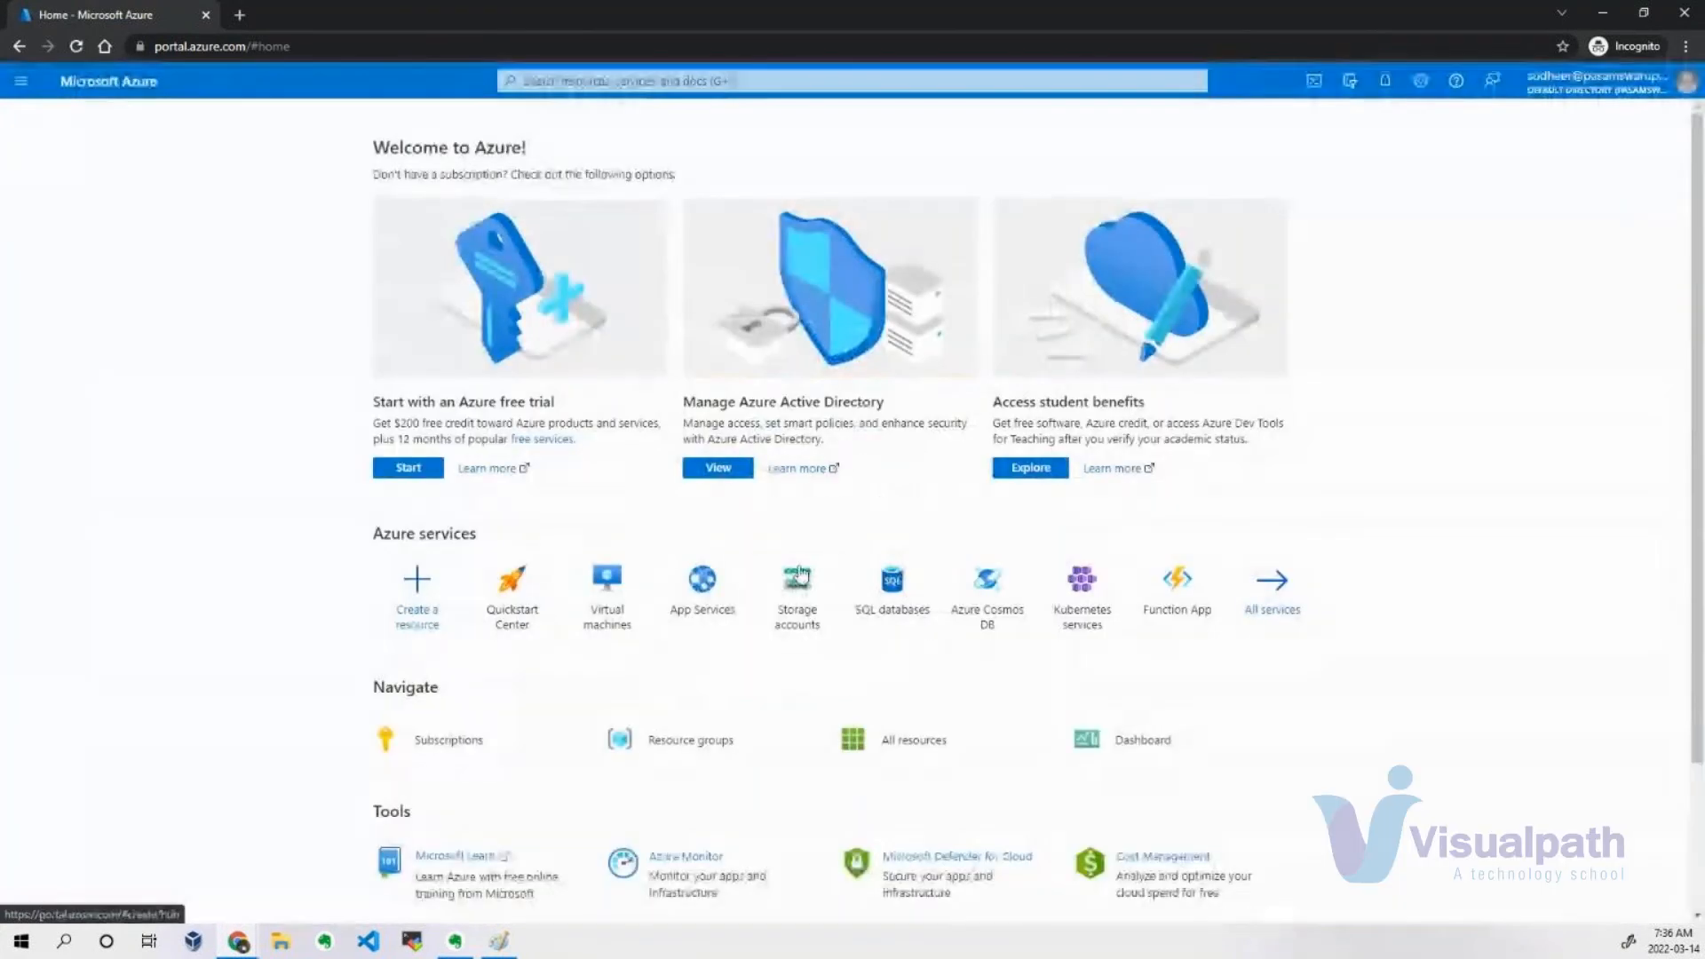
Open Azure Active Directory's user list and check the new user's access to the New user form and Password reset page.
{"action": "left_click", "coordinate": [751, 475]}
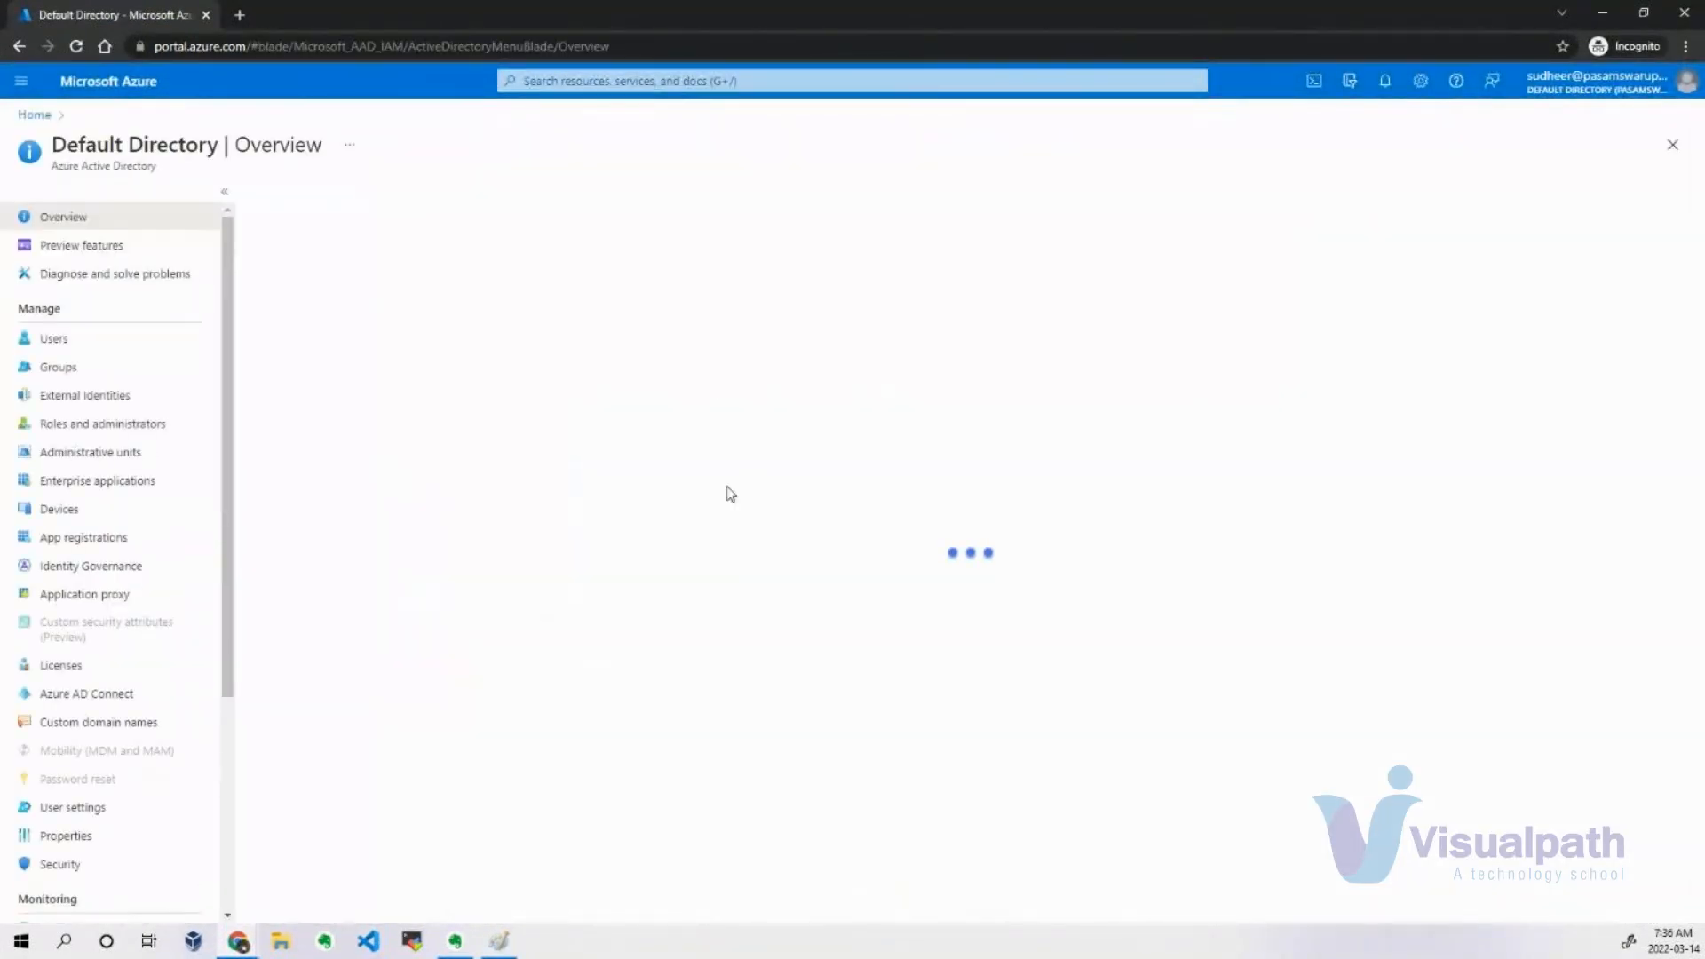
{"action": "left_click", "coordinate": [58, 340]}
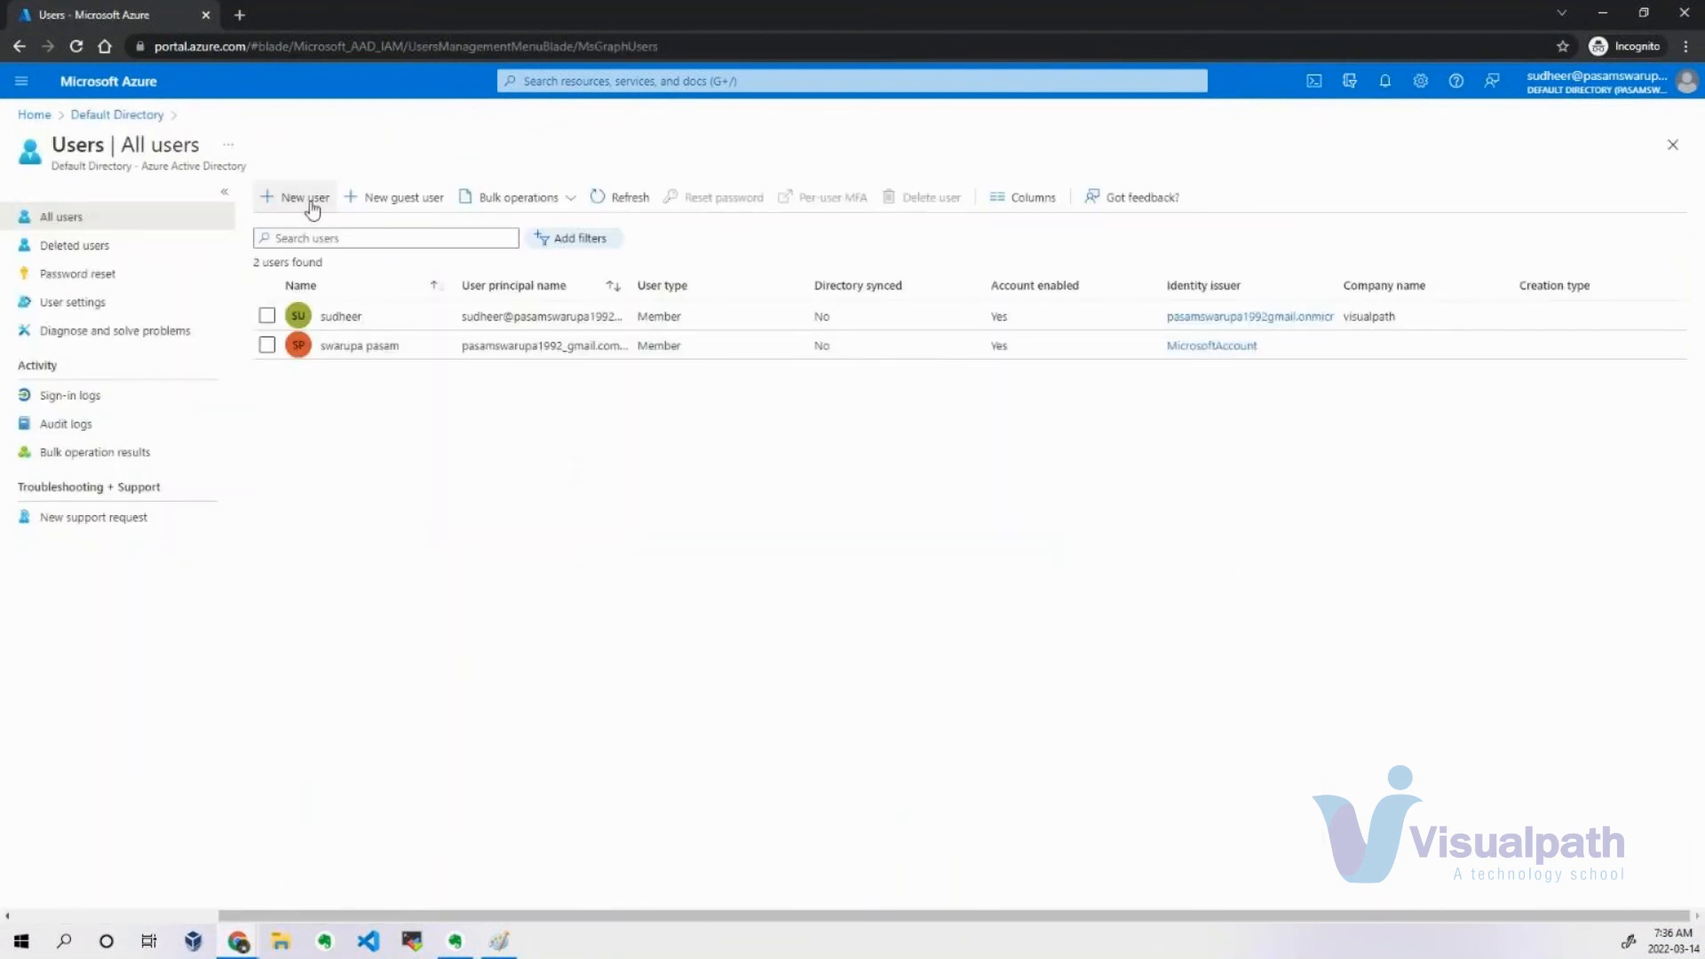
{"action": "left_click", "coordinate": [313, 209]}
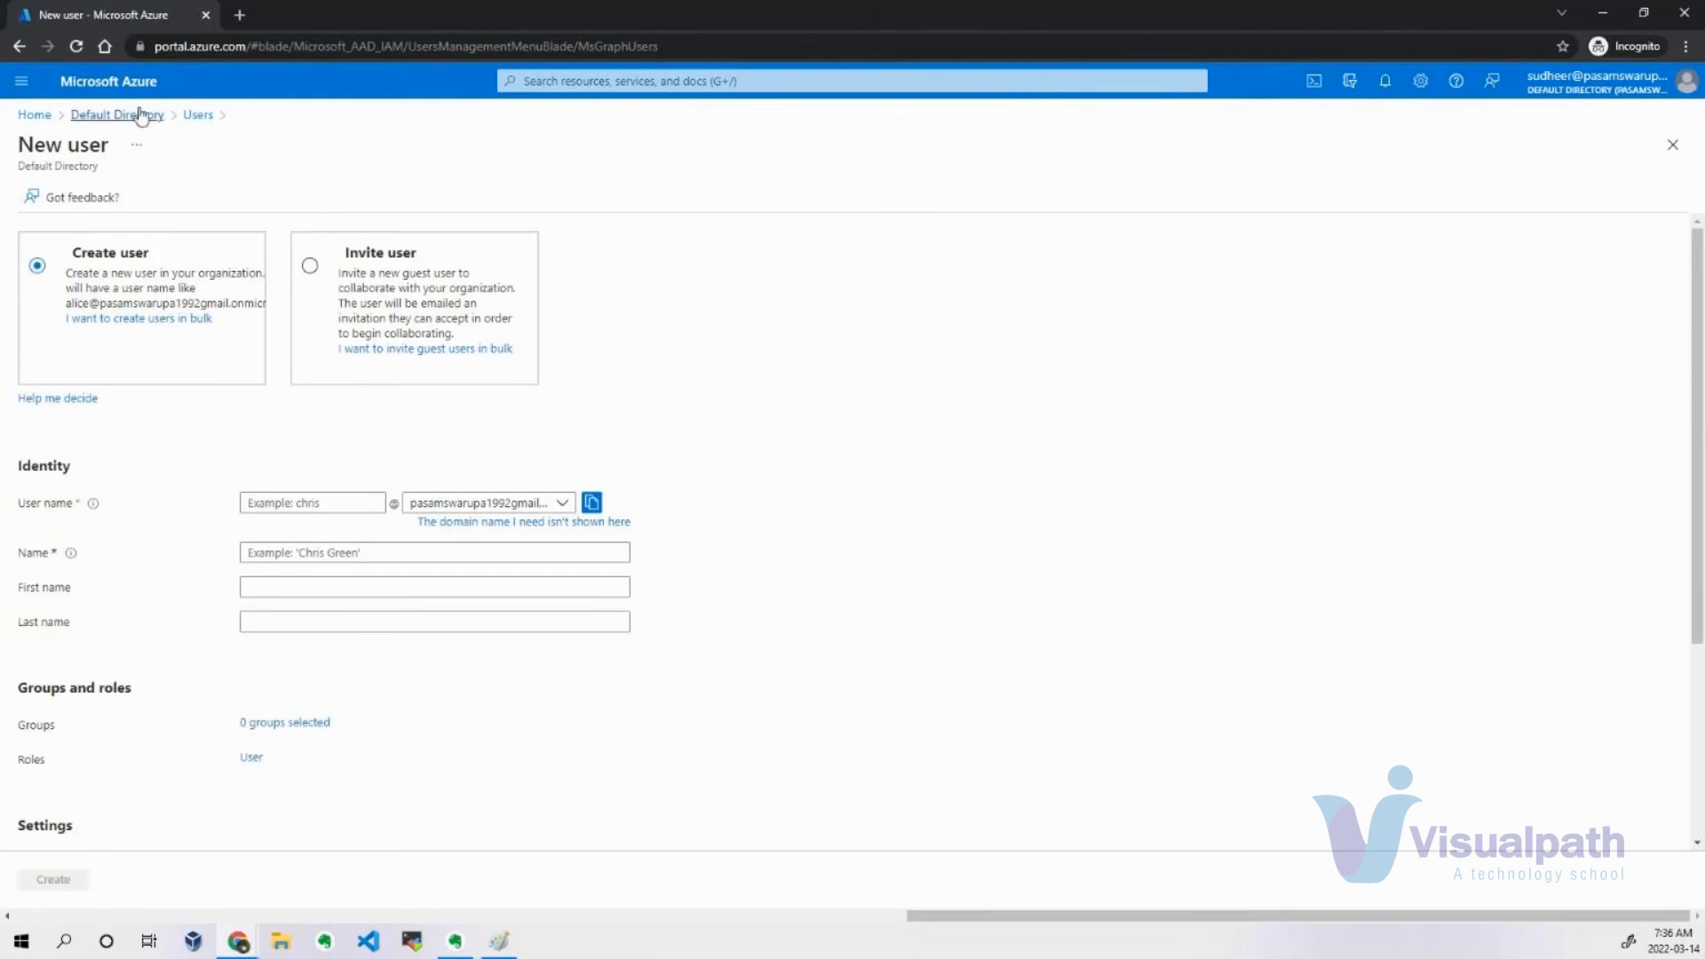
{"action": "left_click", "coordinate": [194, 125]}
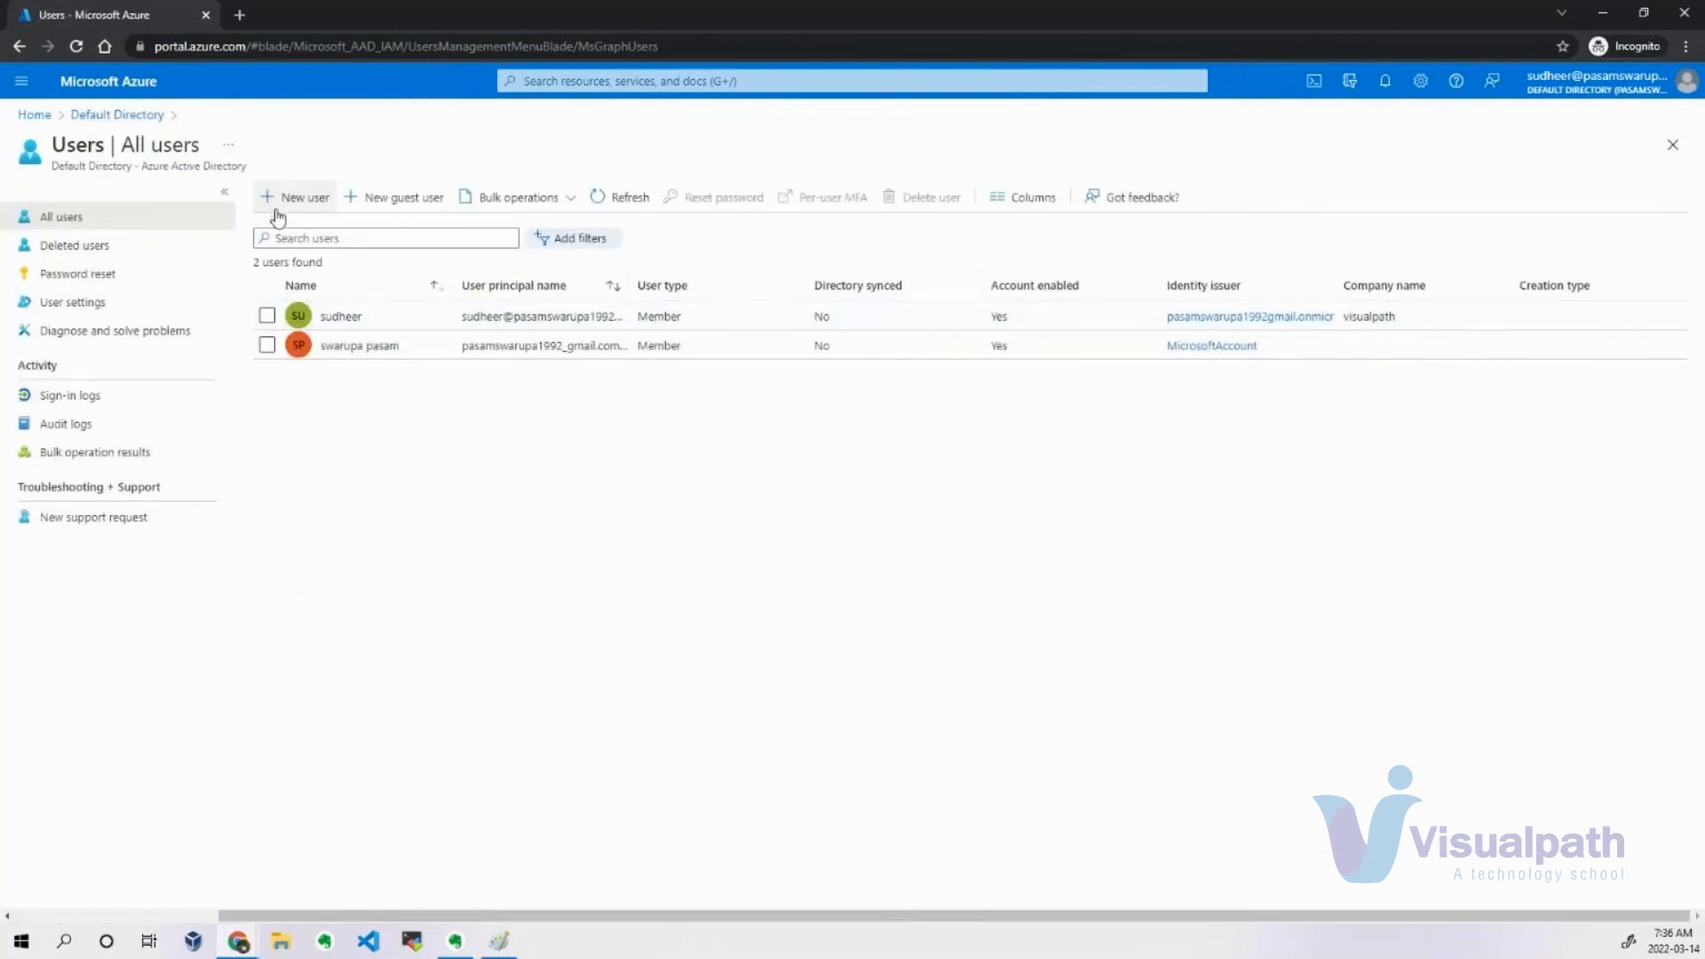
{"action": "left_click", "coordinate": [103, 273]}
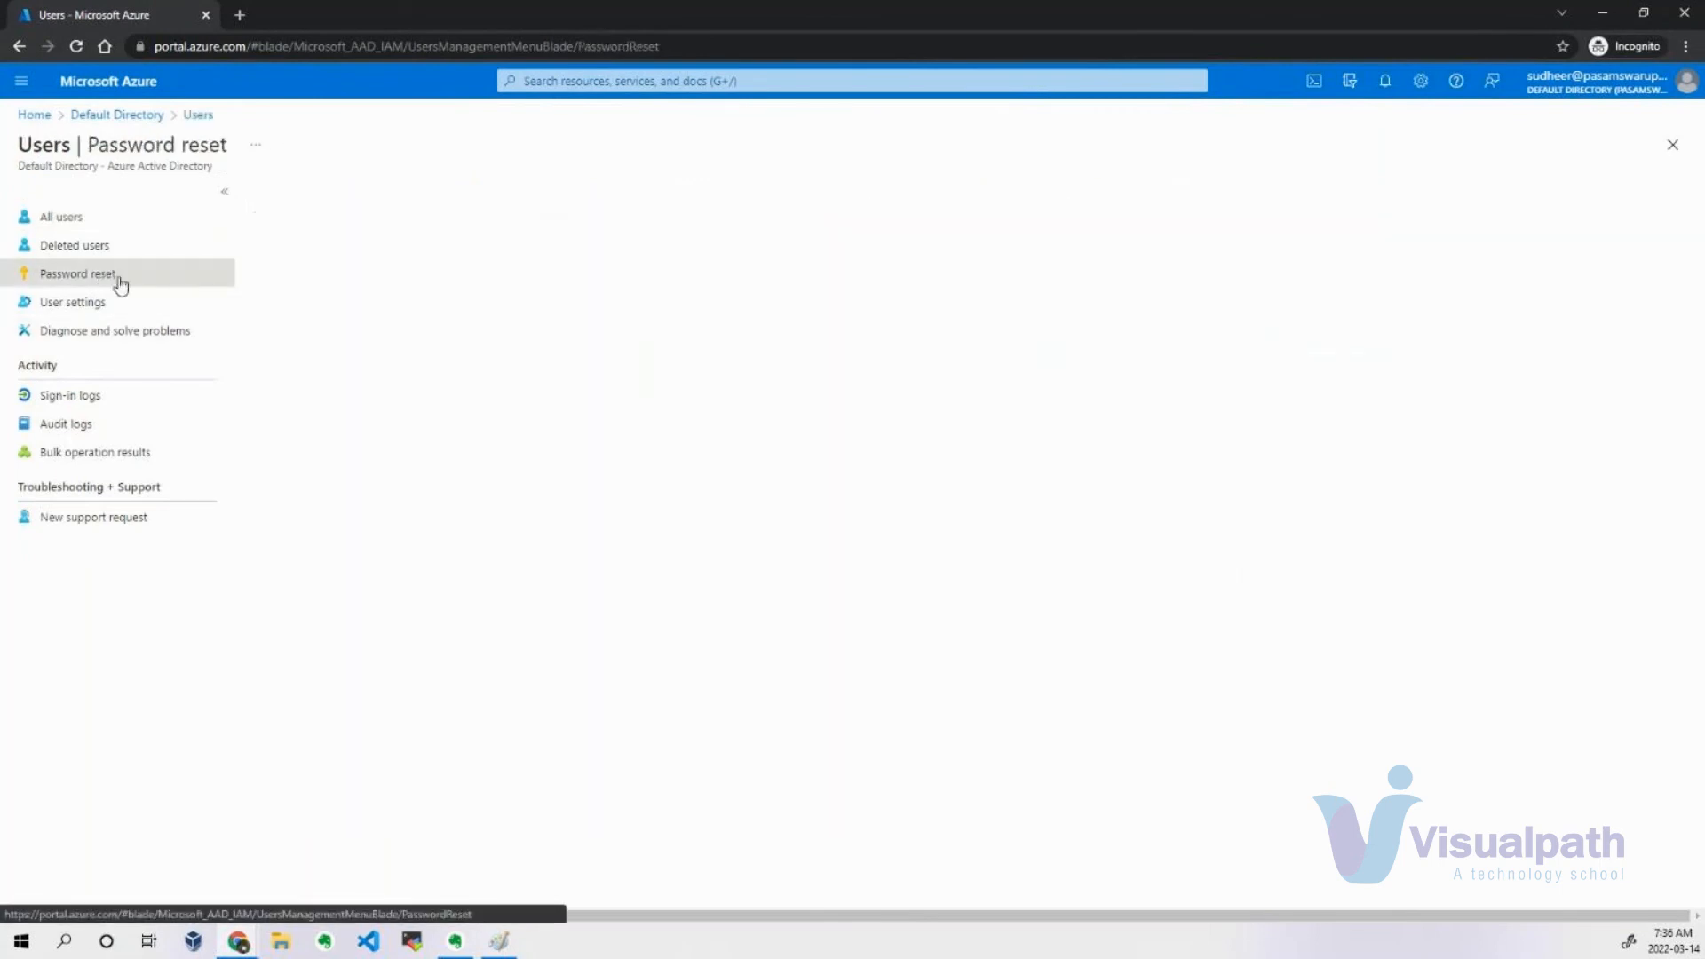
{"action": "left_click", "coordinate": [130, 222]}
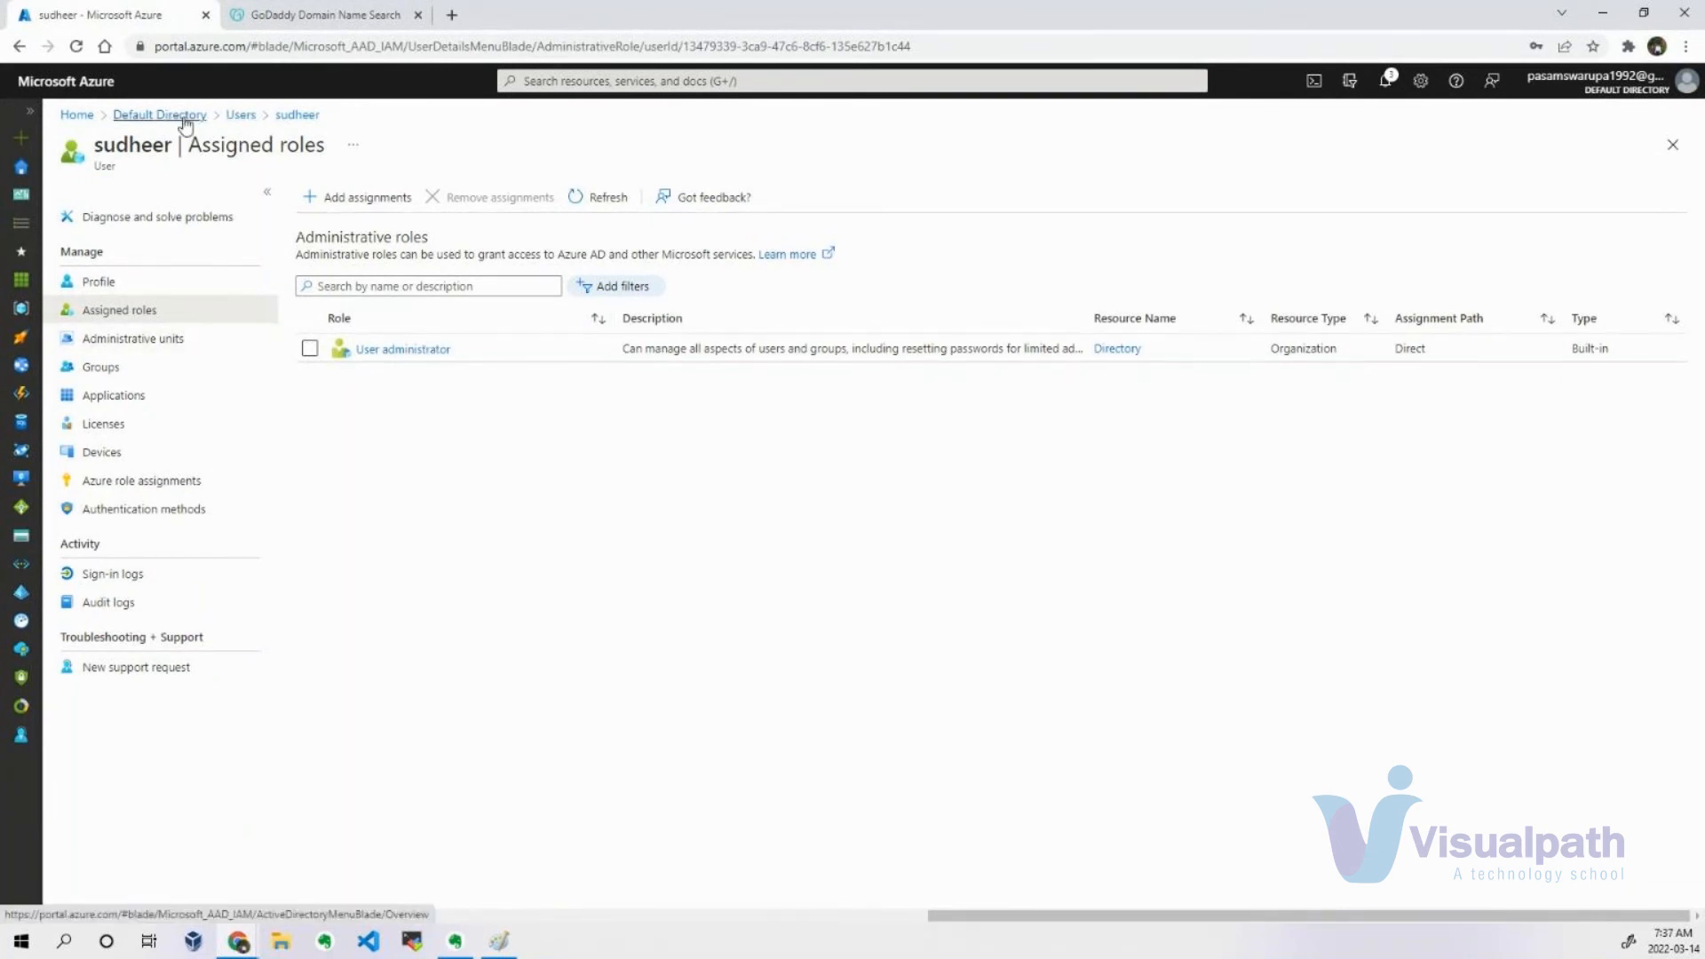
In the administrator's portal window, open the Default Directory's user list and view the New user form.
{"action": "left_click", "coordinate": [182, 115]}
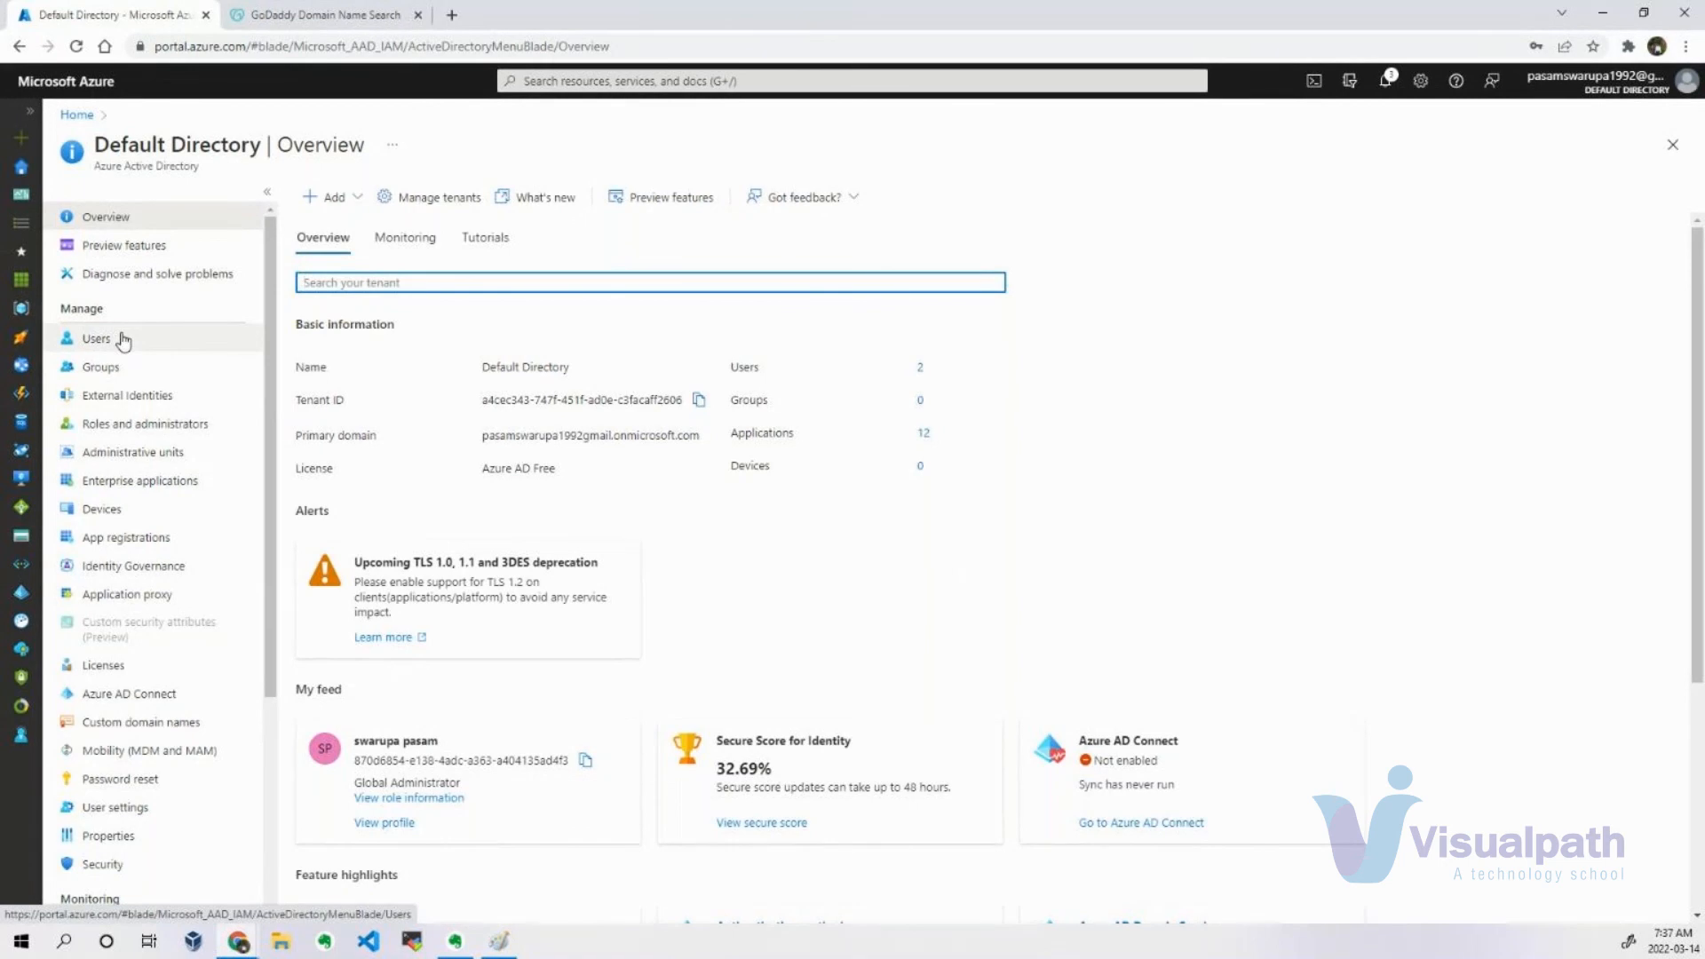
{"action": "left_click", "coordinate": [641, 81]}
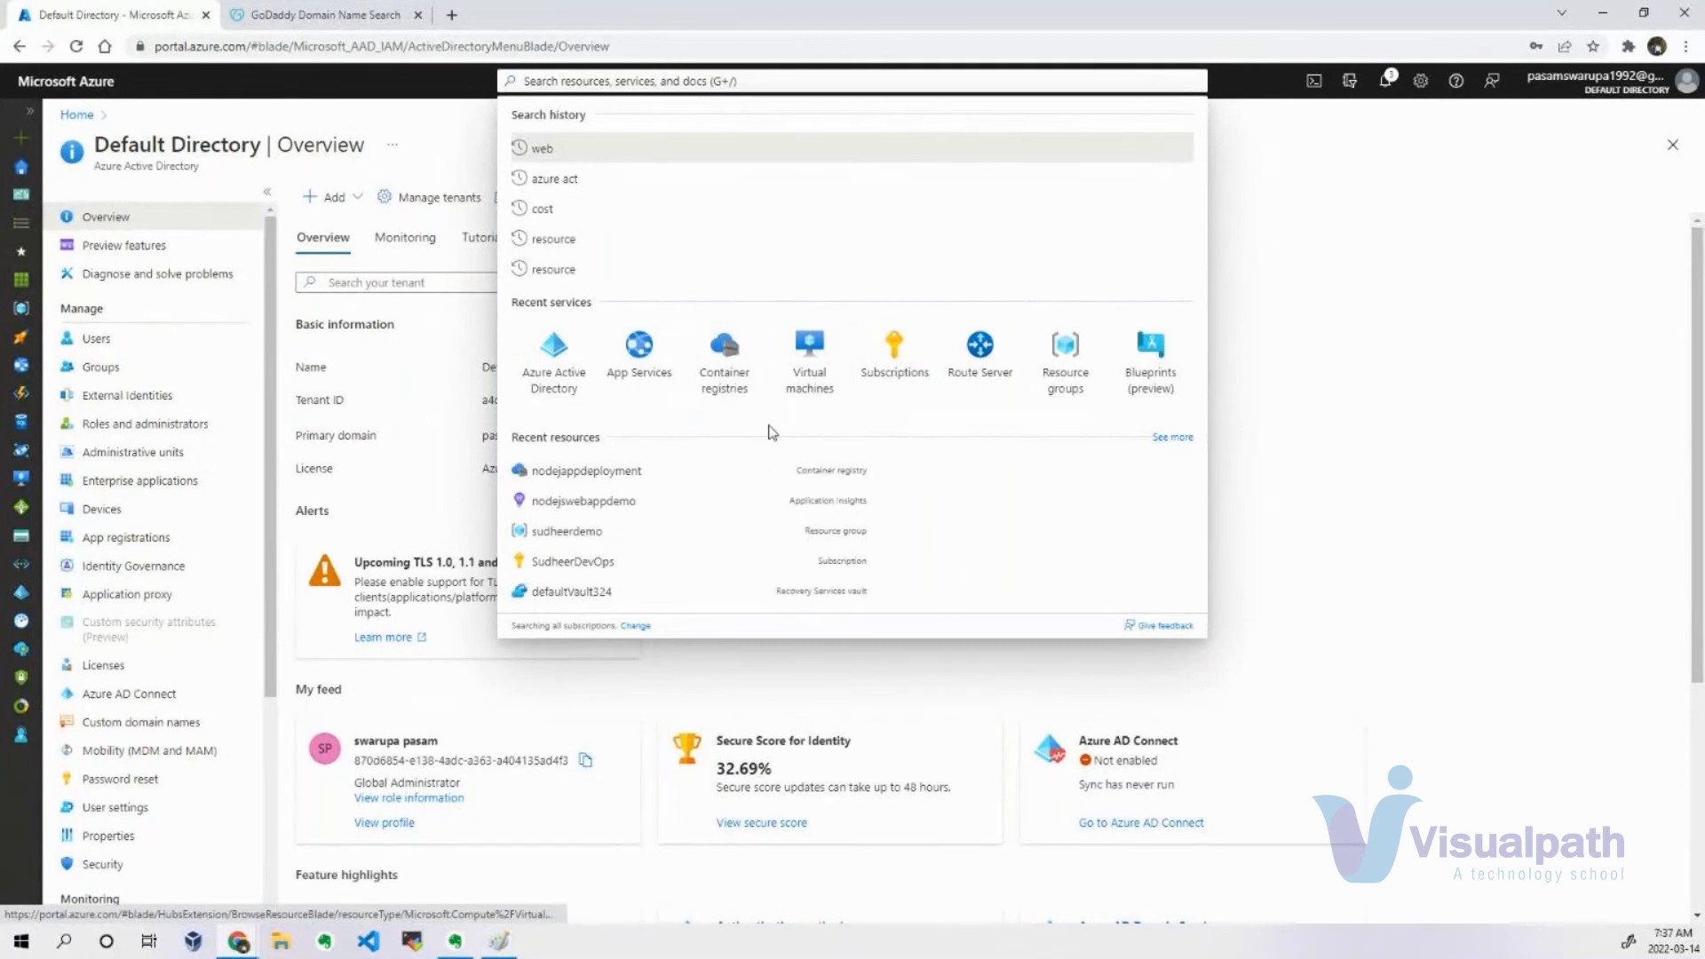
{"action": "left_click", "coordinate": [1607, 313]}
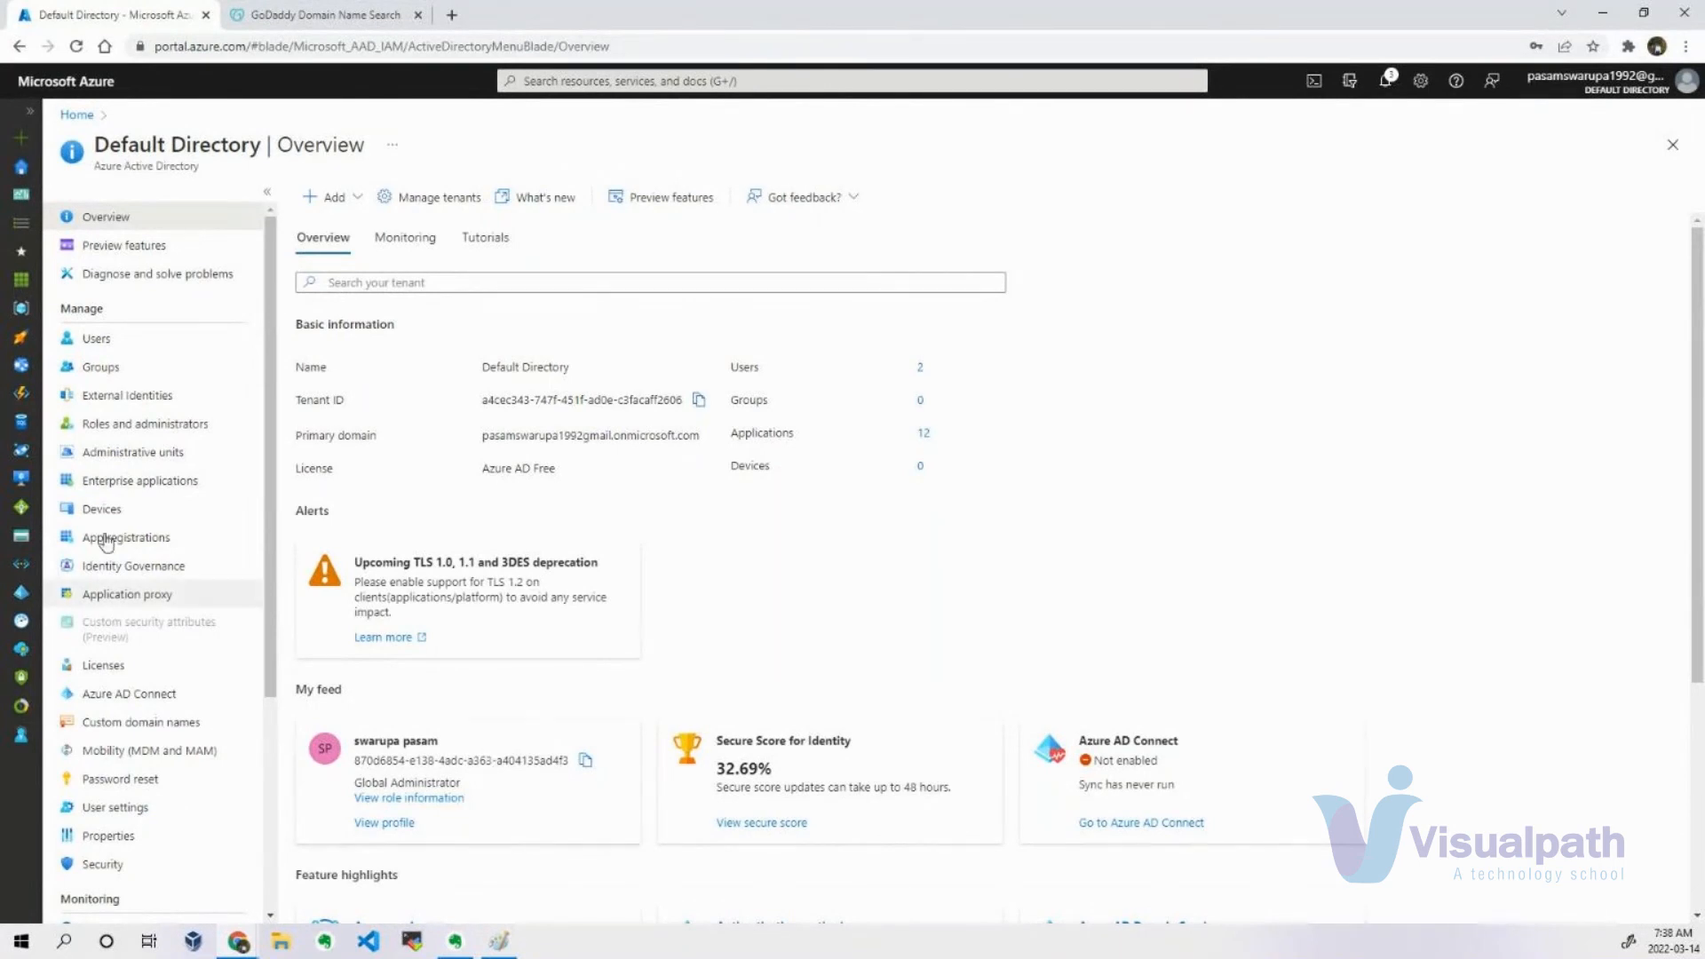
{"action": "left_click", "coordinate": [96, 339]}
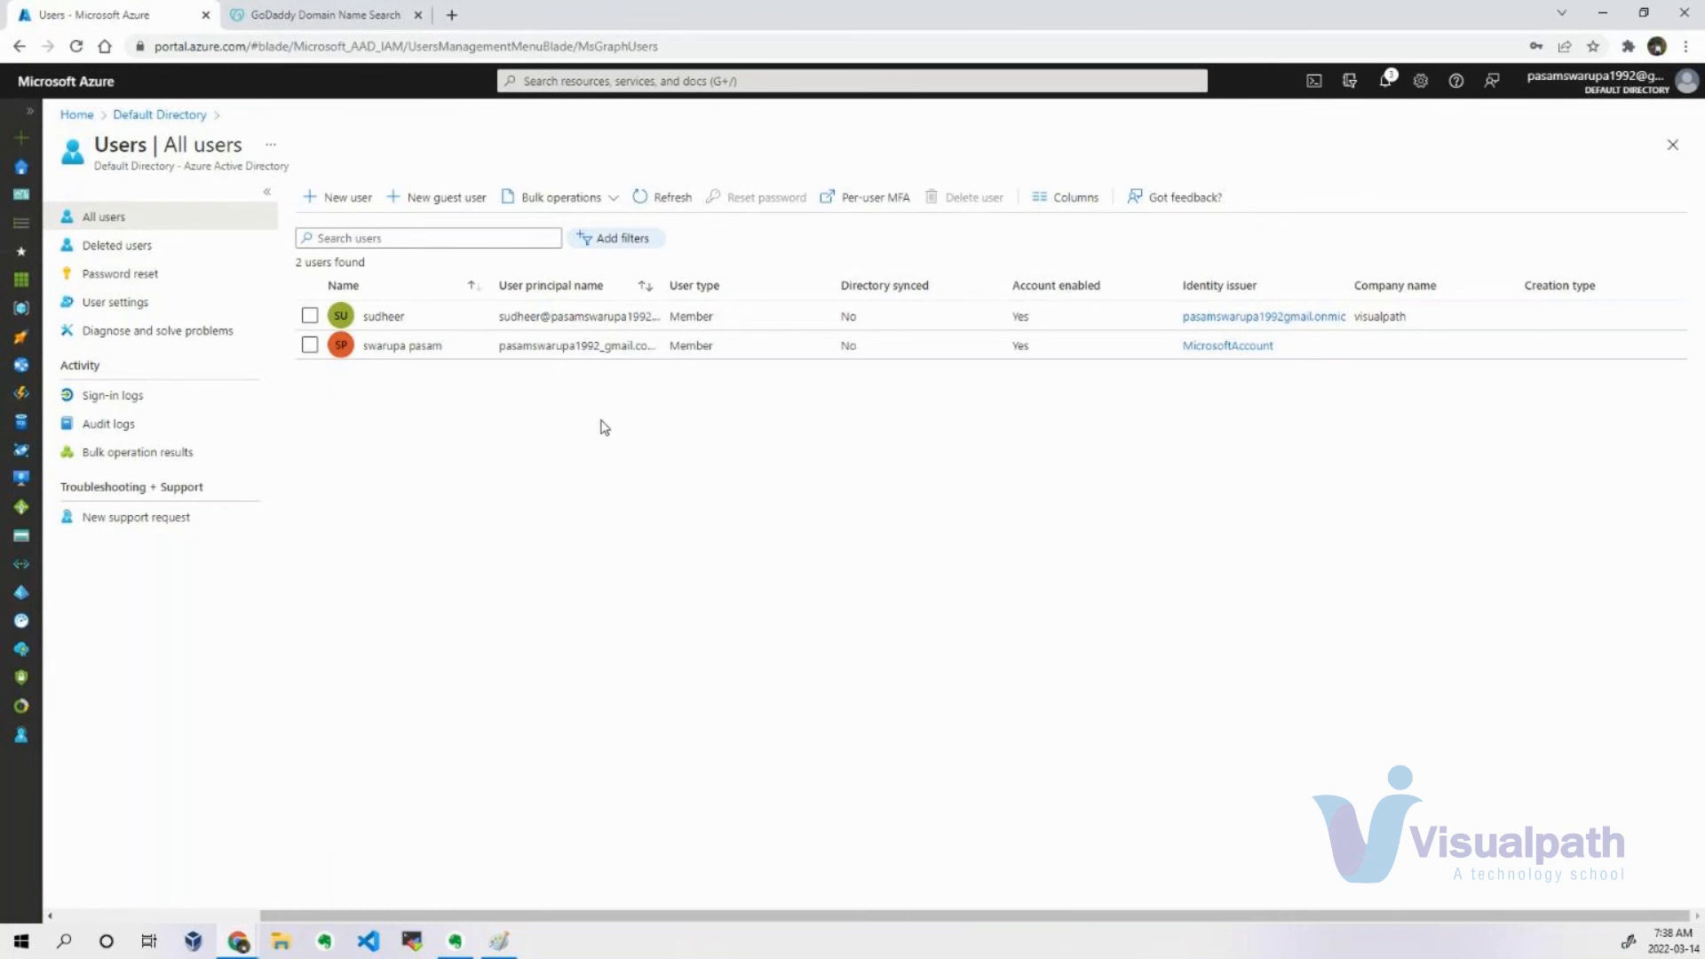
{"action": "left_click", "coordinate": [346, 204]}
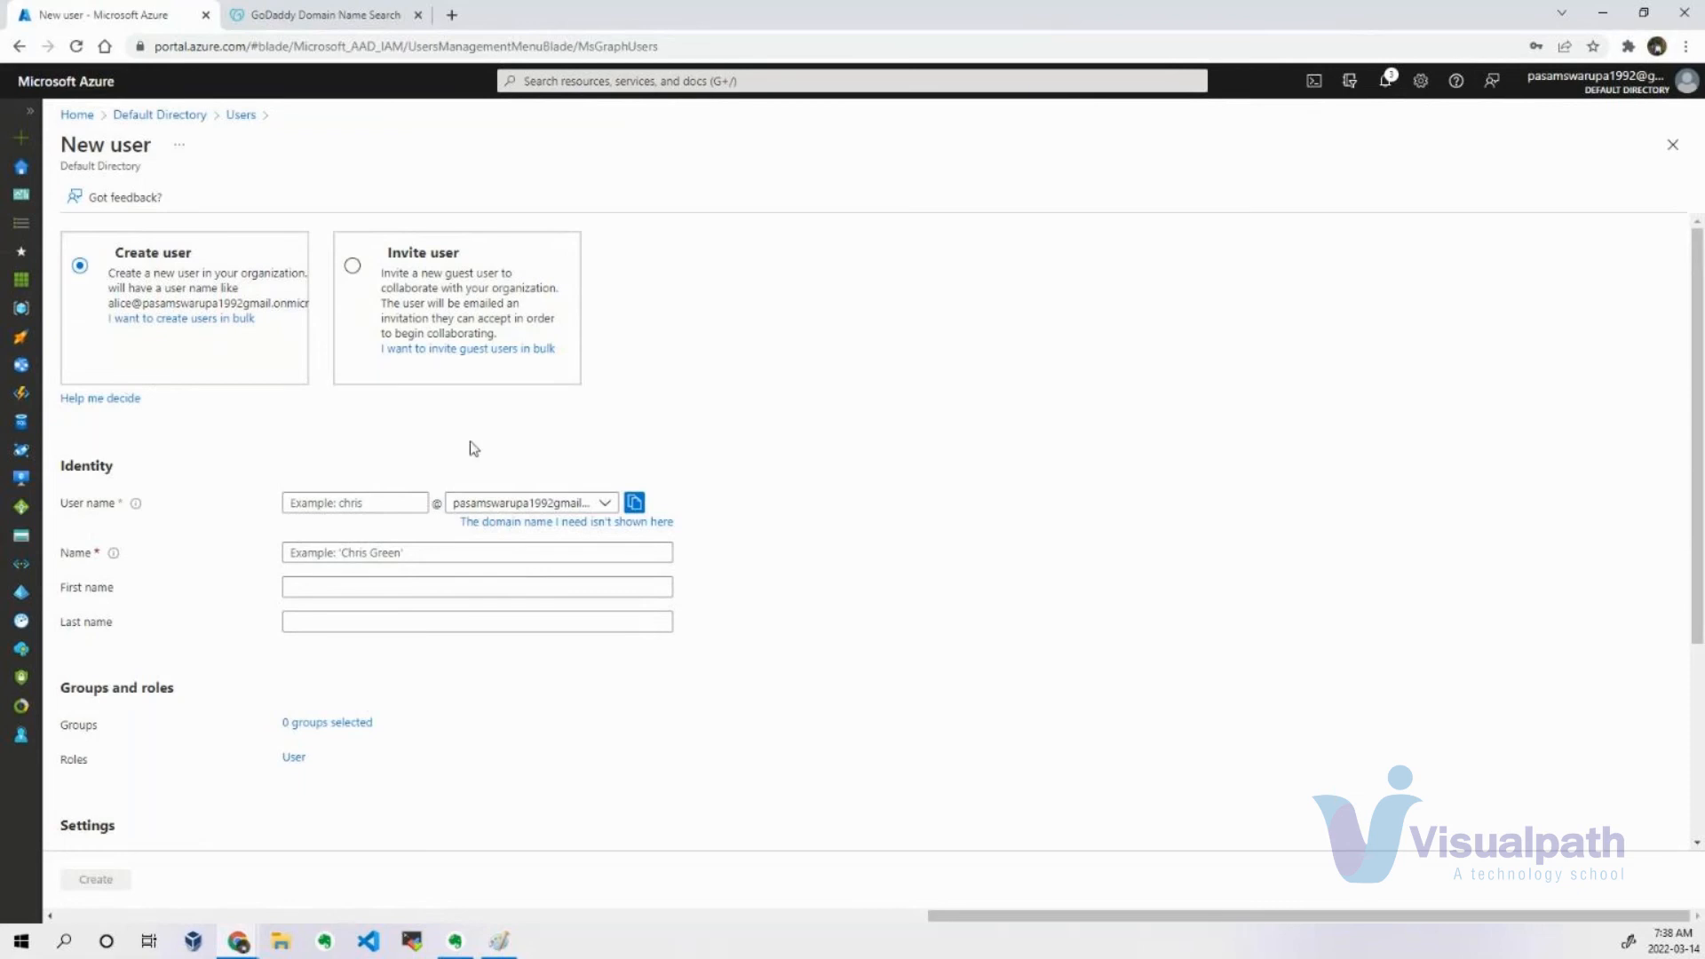
Open tenant management from the Default Directory and switch to the sudheerdevops tenant.
{"action": "left_click", "coordinate": [161, 117]}
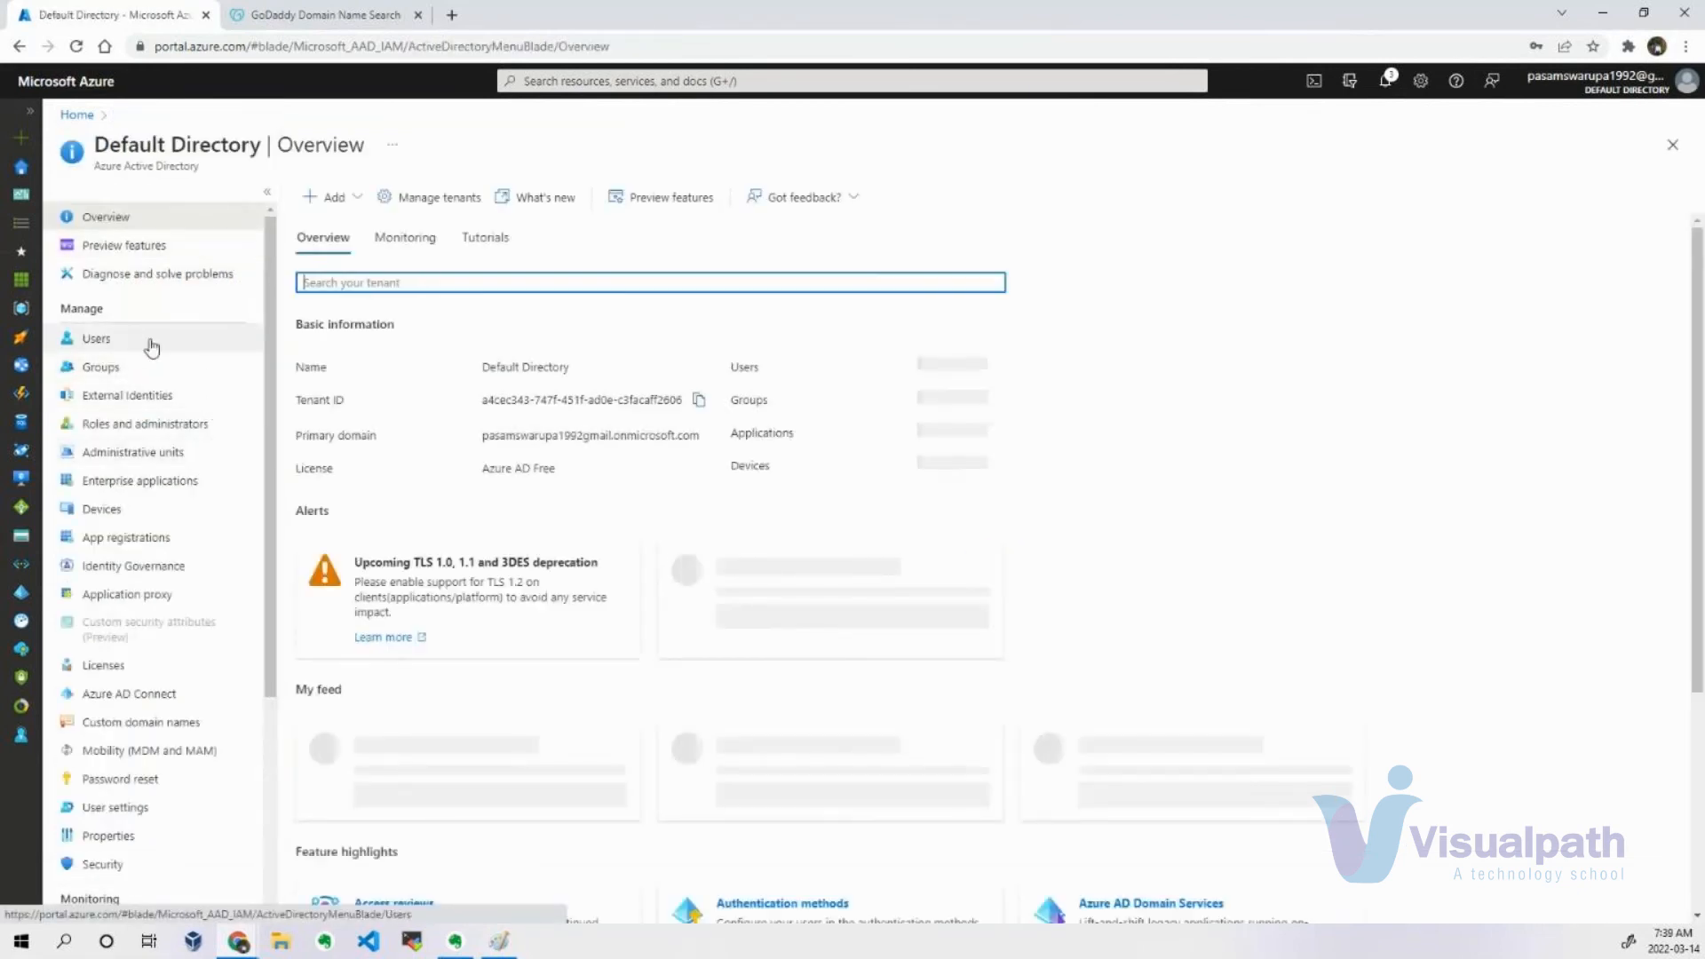
{"action": "left_click", "coordinate": [440, 197]}
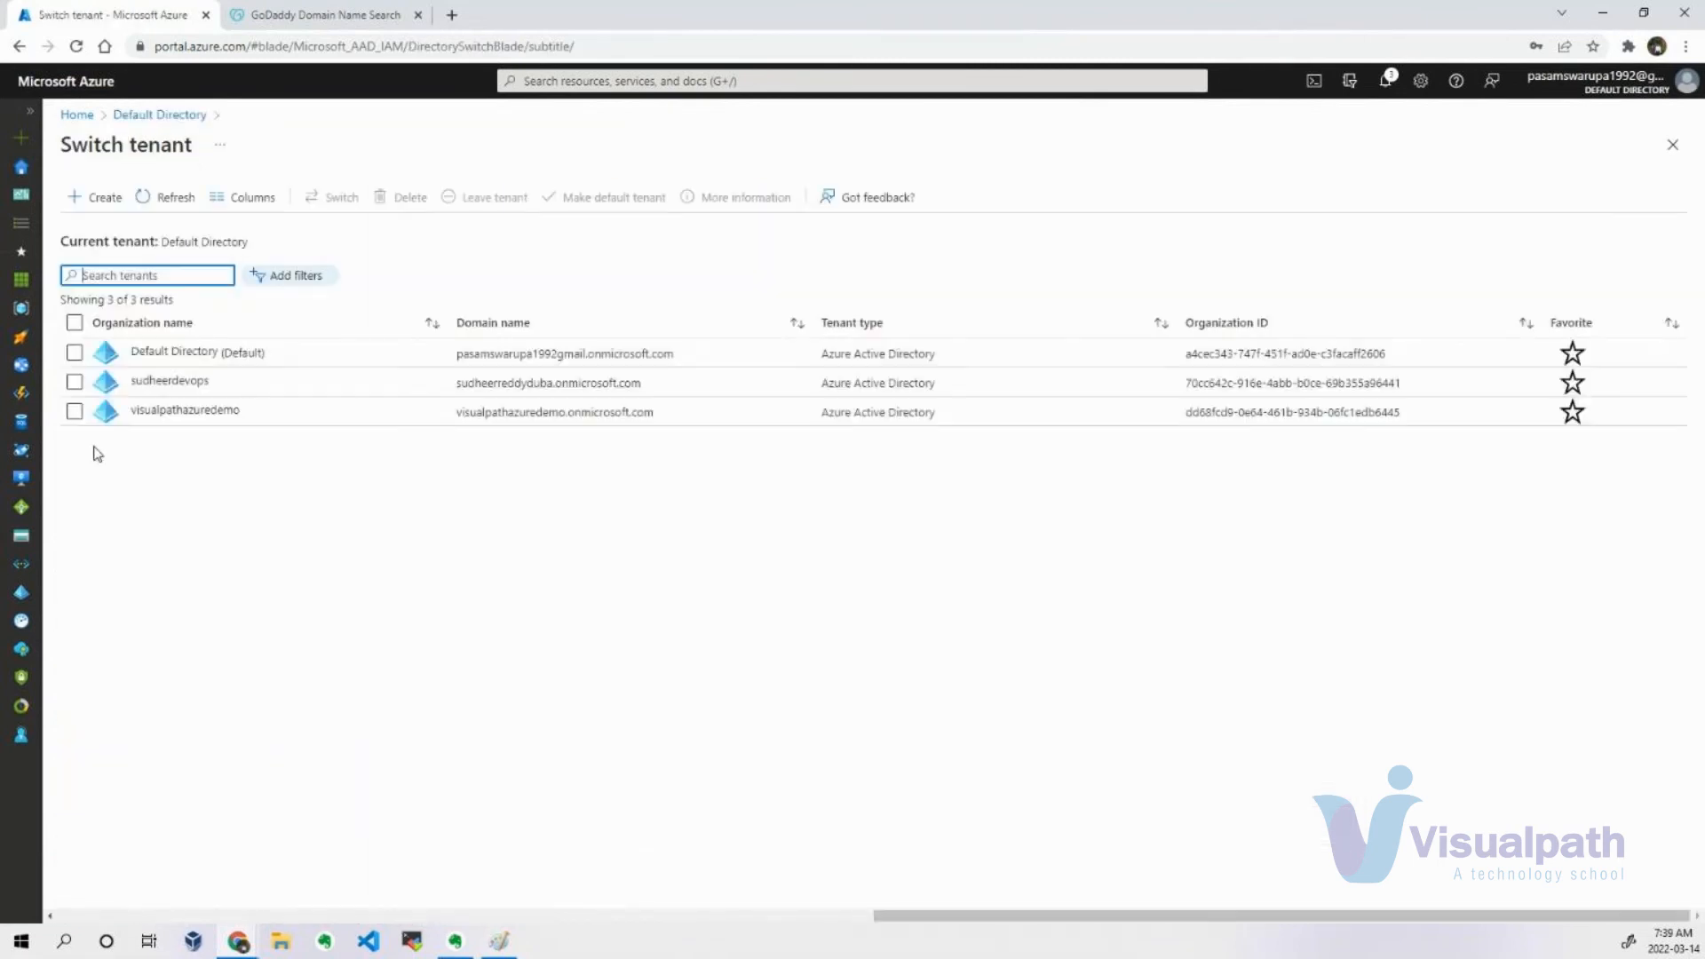
{"action": "left_click", "coordinate": [74, 382]}
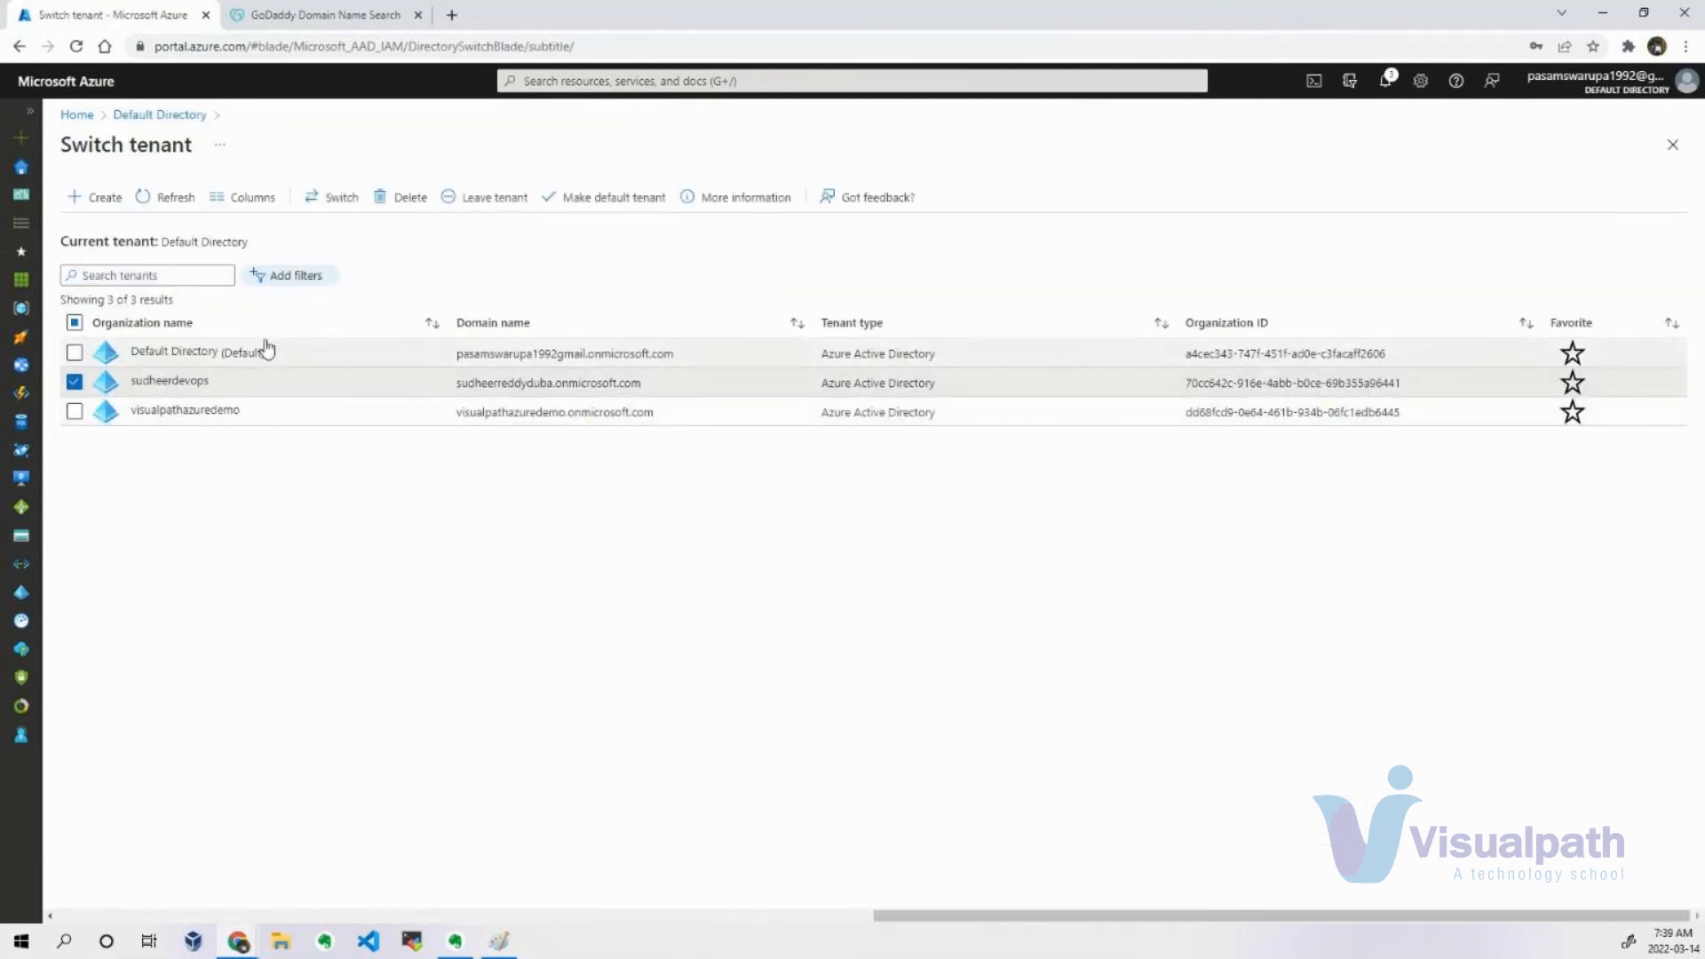
{"action": "left_click", "coordinate": [331, 197]}
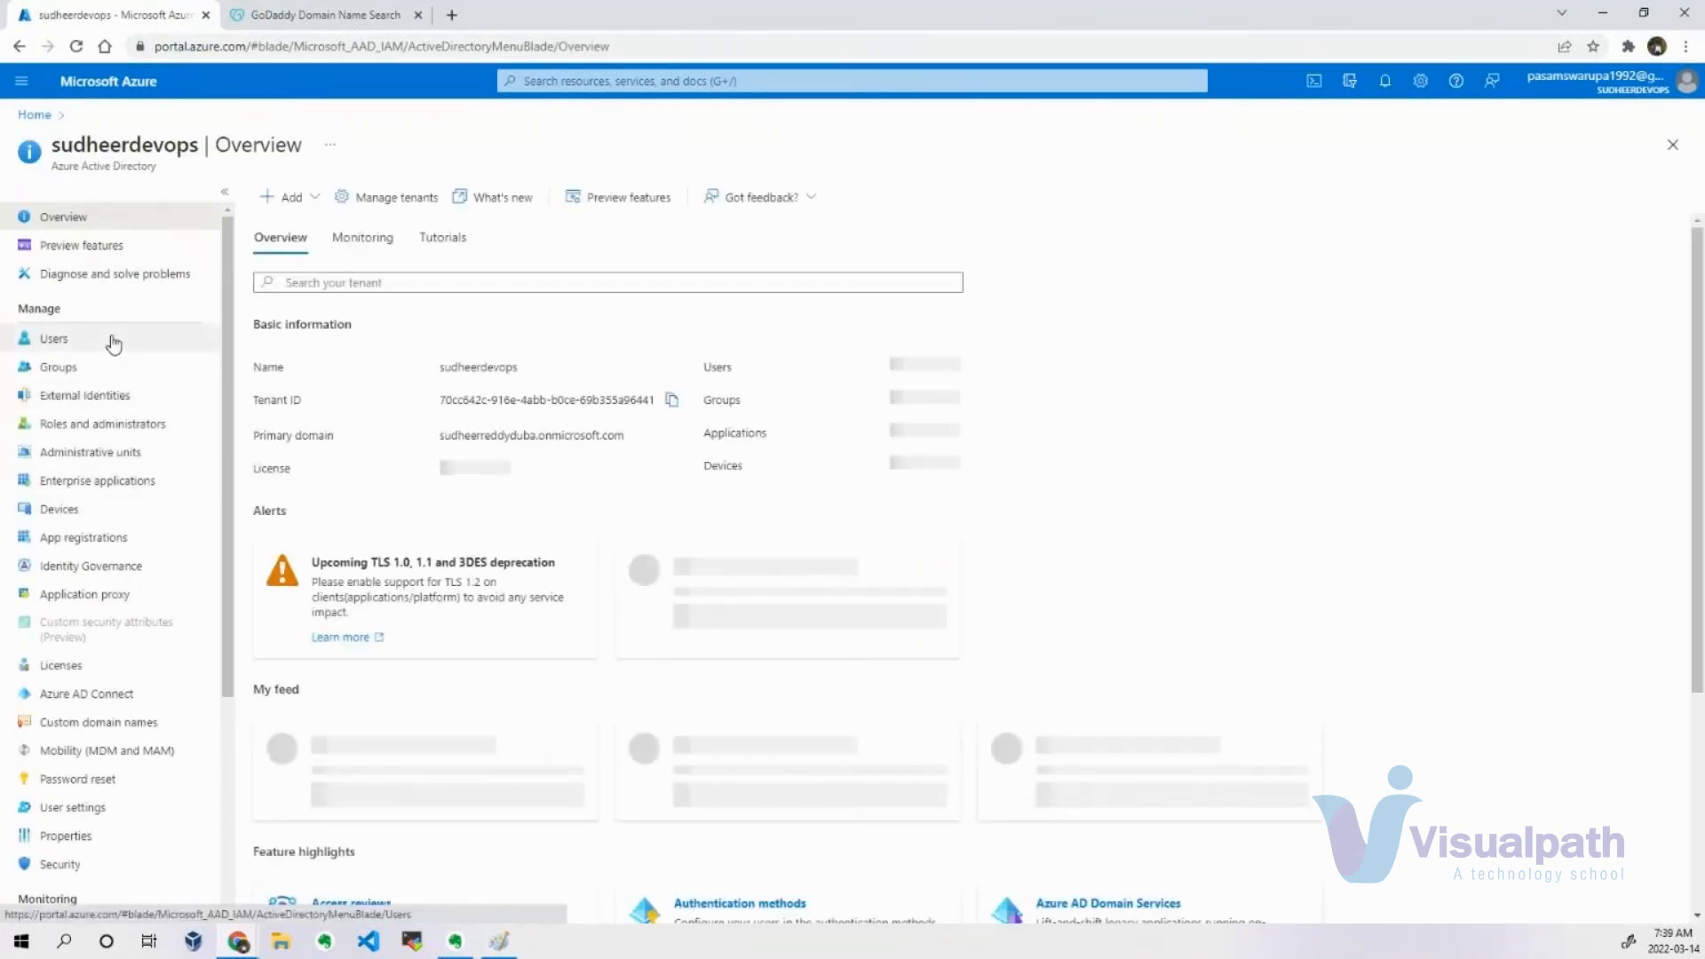
Examine the sudheerdevops tenant's user list and directory name, with a brief look at the GoDaddy domain search results.
{"action": "left_click", "coordinate": [114, 344]}
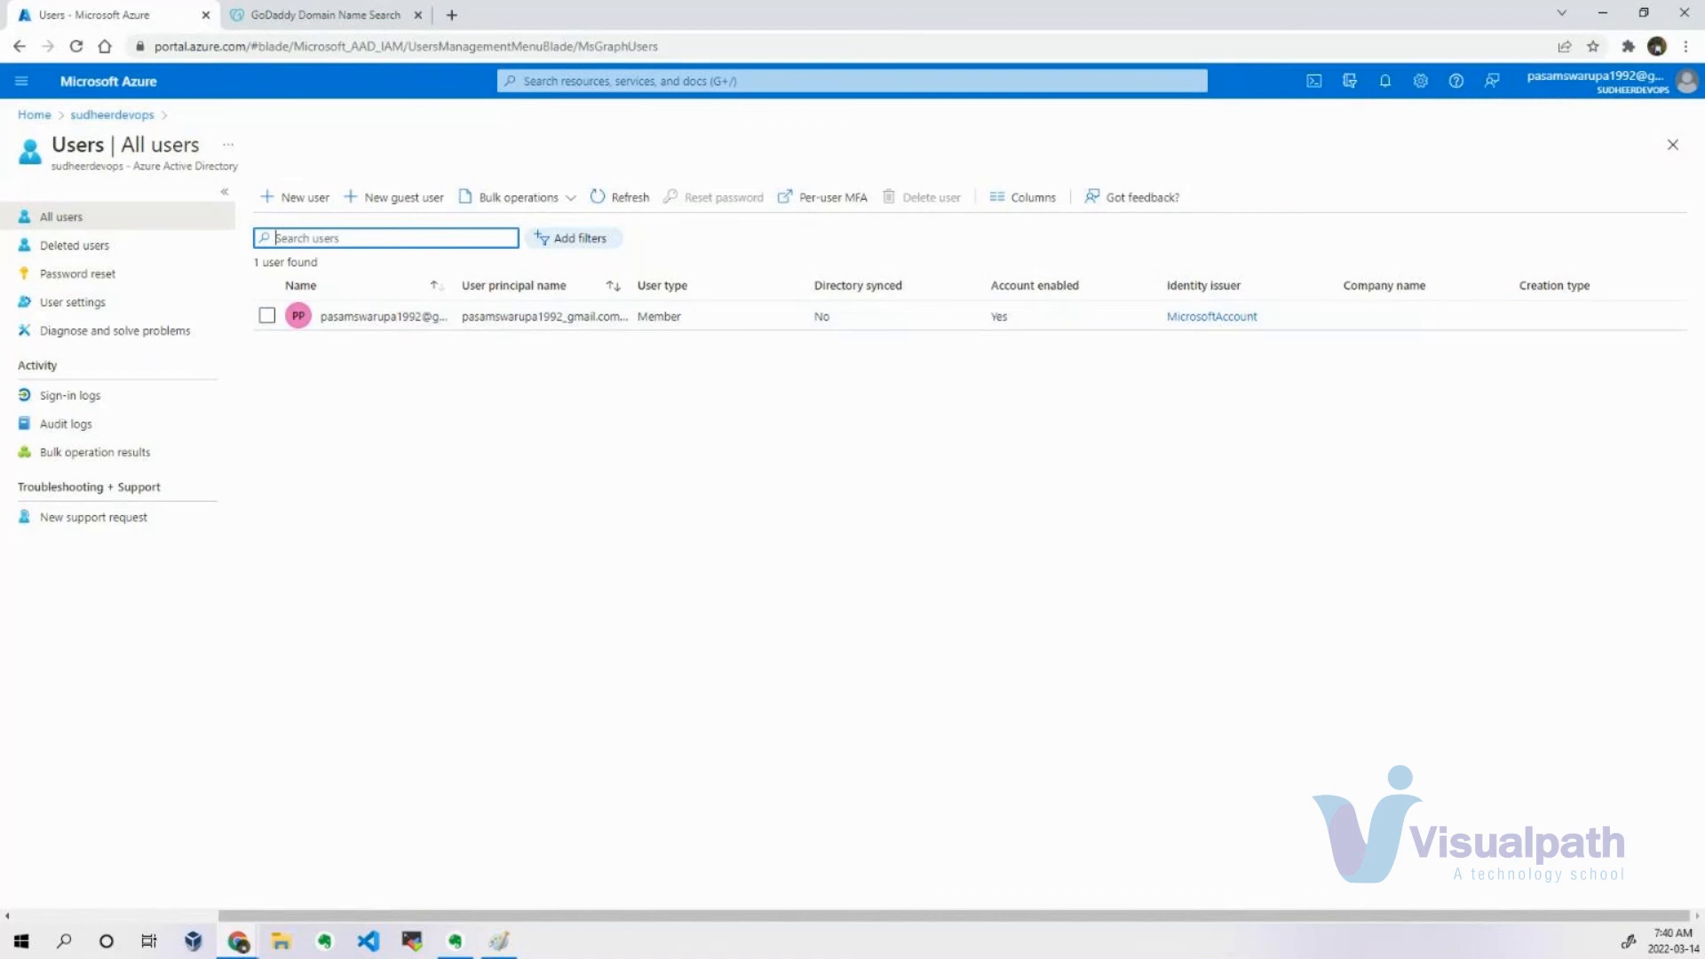
{"action": "left_click", "coordinate": [736, 398]}
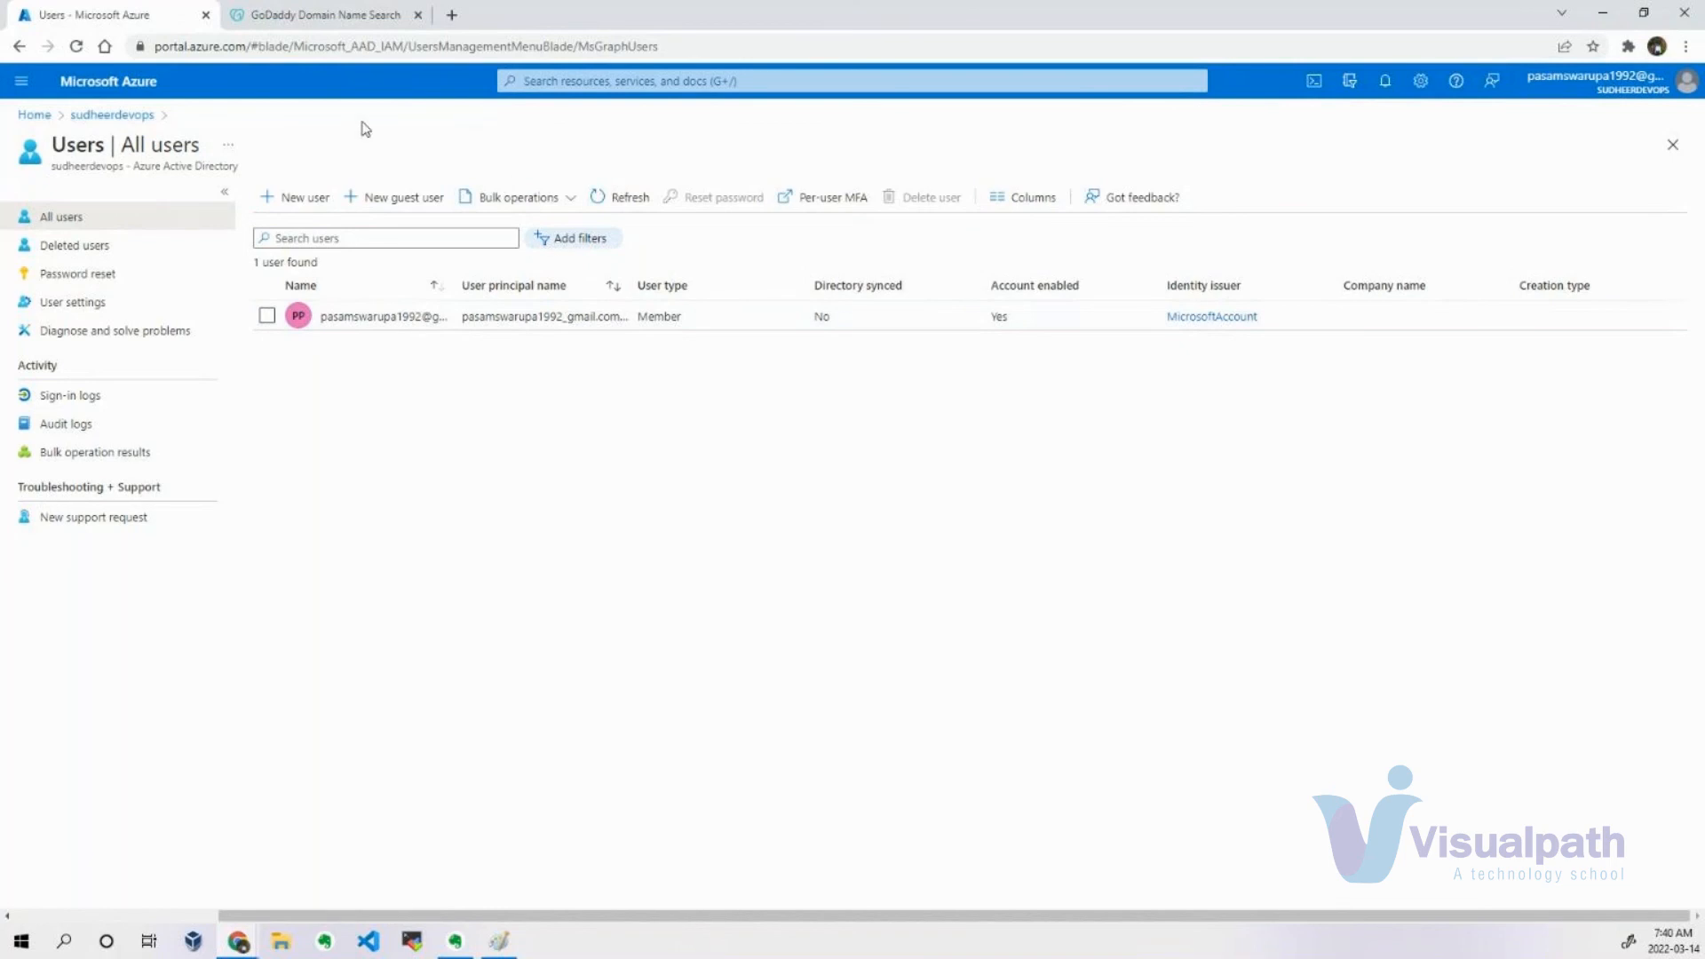
{"action": "double_click", "coordinate": [99, 167]}
{"action": "left_click", "coordinate": [480, 415]}
{"action": "left_click", "coordinate": [369, 12]}
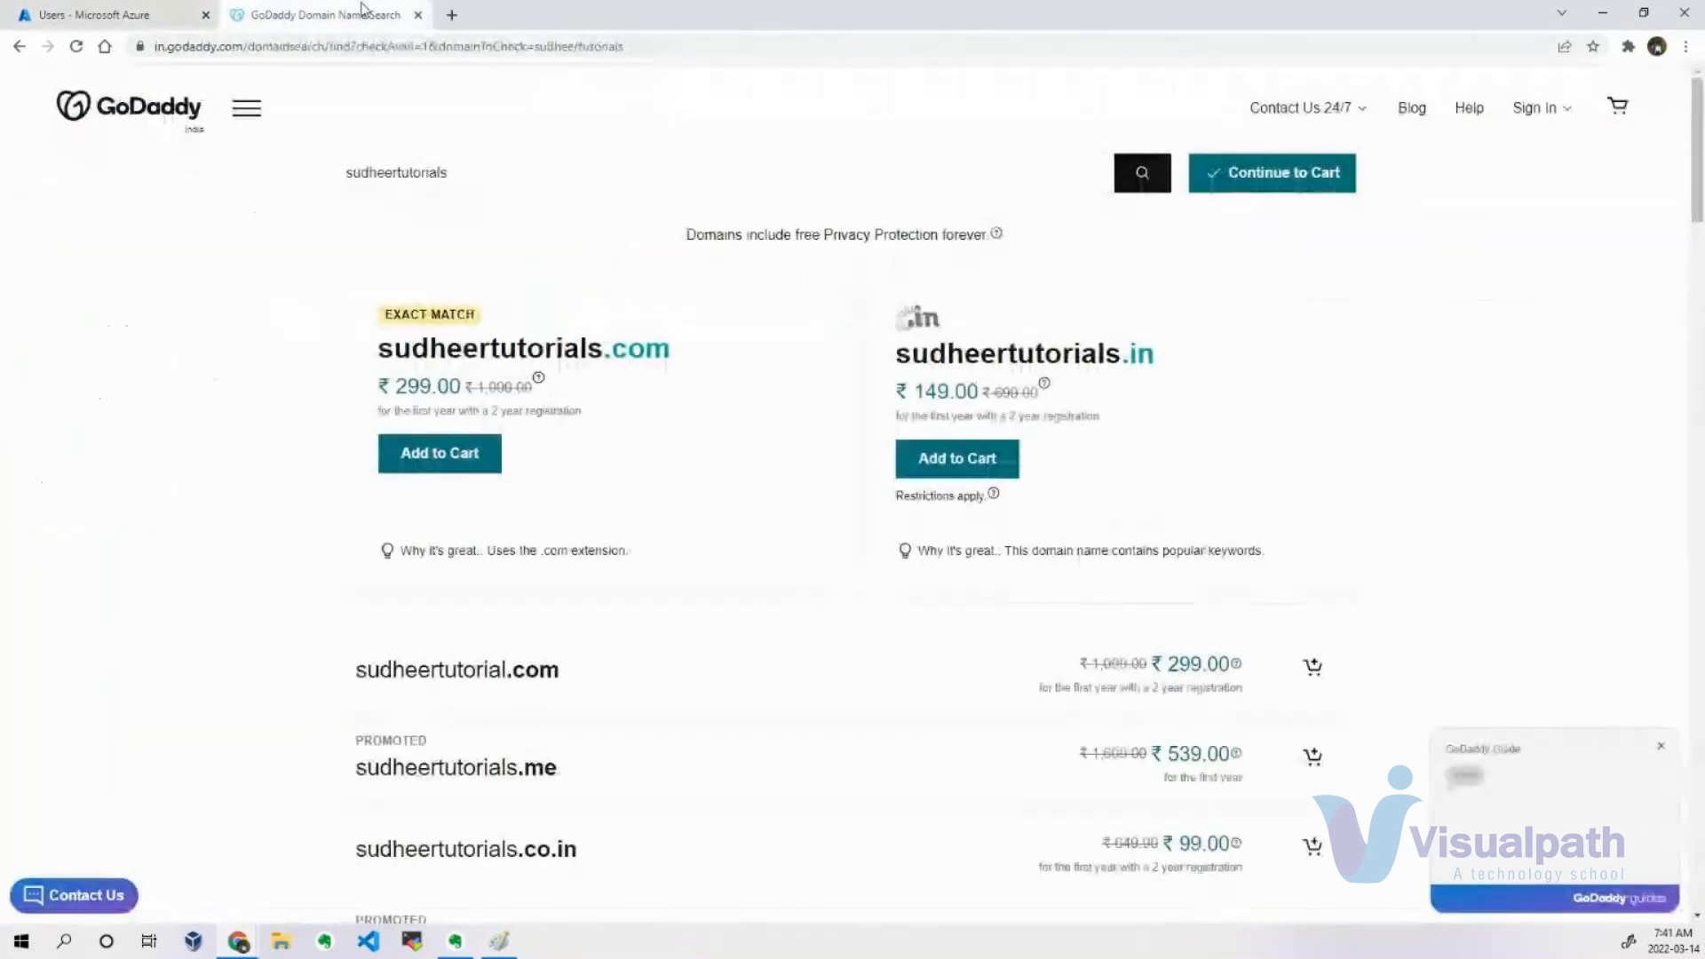
{"action": "left_click", "coordinate": [86, 9]}
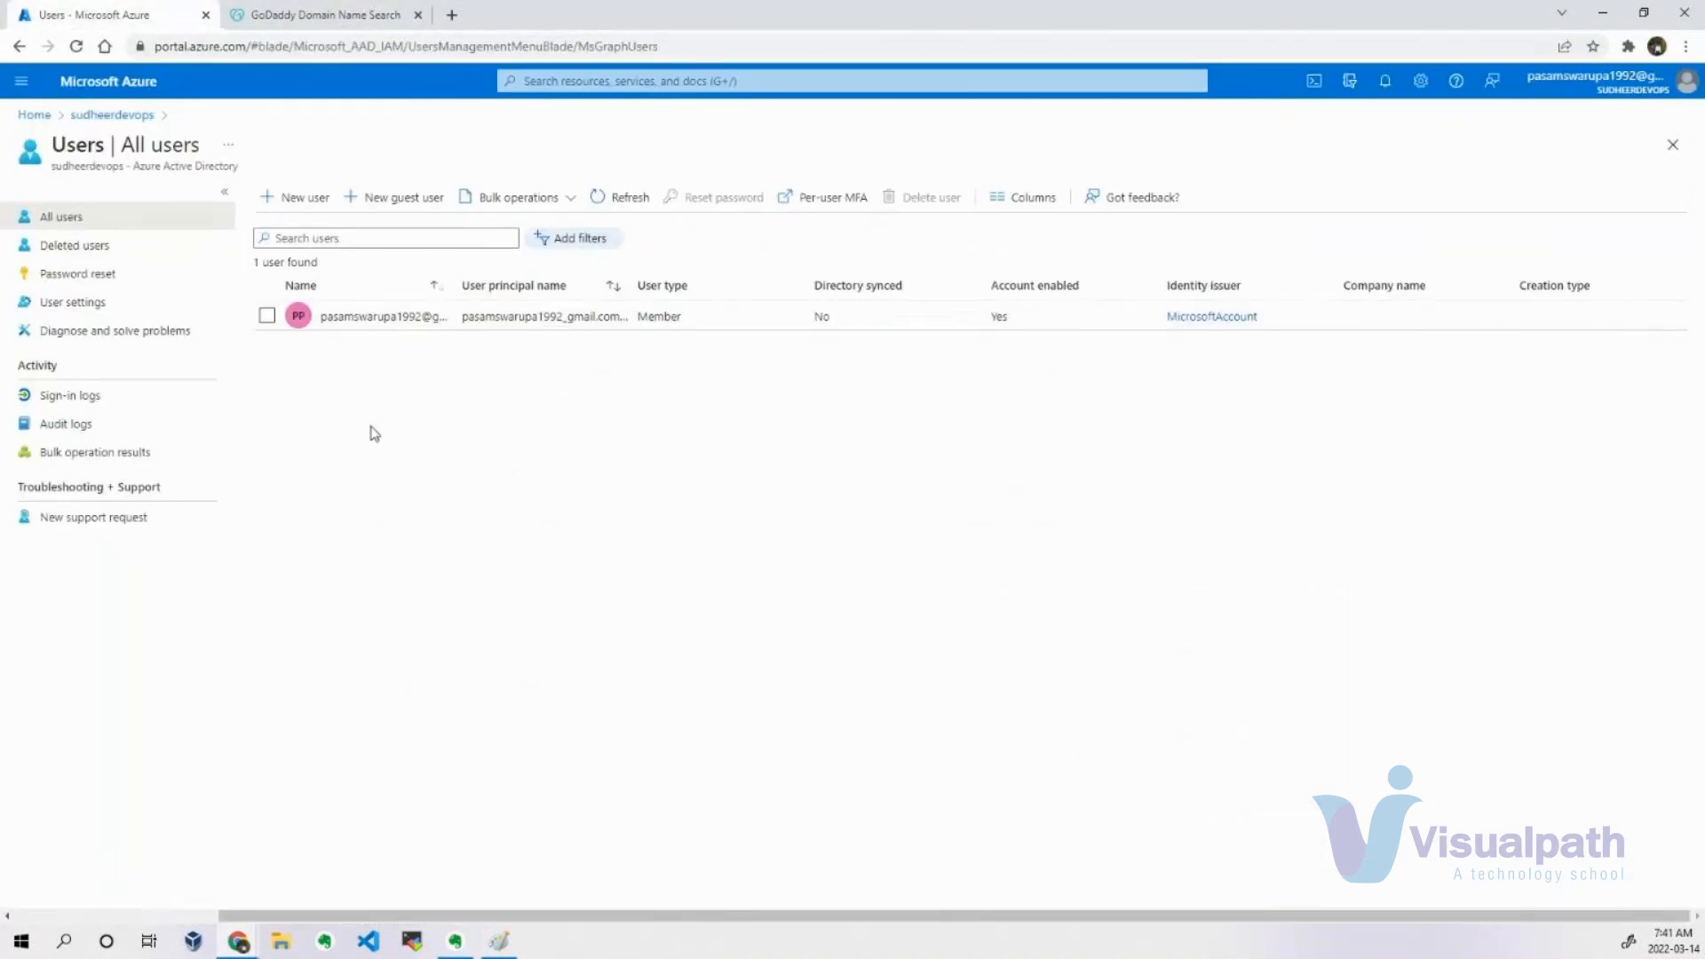
Return to tenant management and switch from sudheerdevops back to the Default Directory tenant.
{"action": "left_click", "coordinate": [114, 116]}
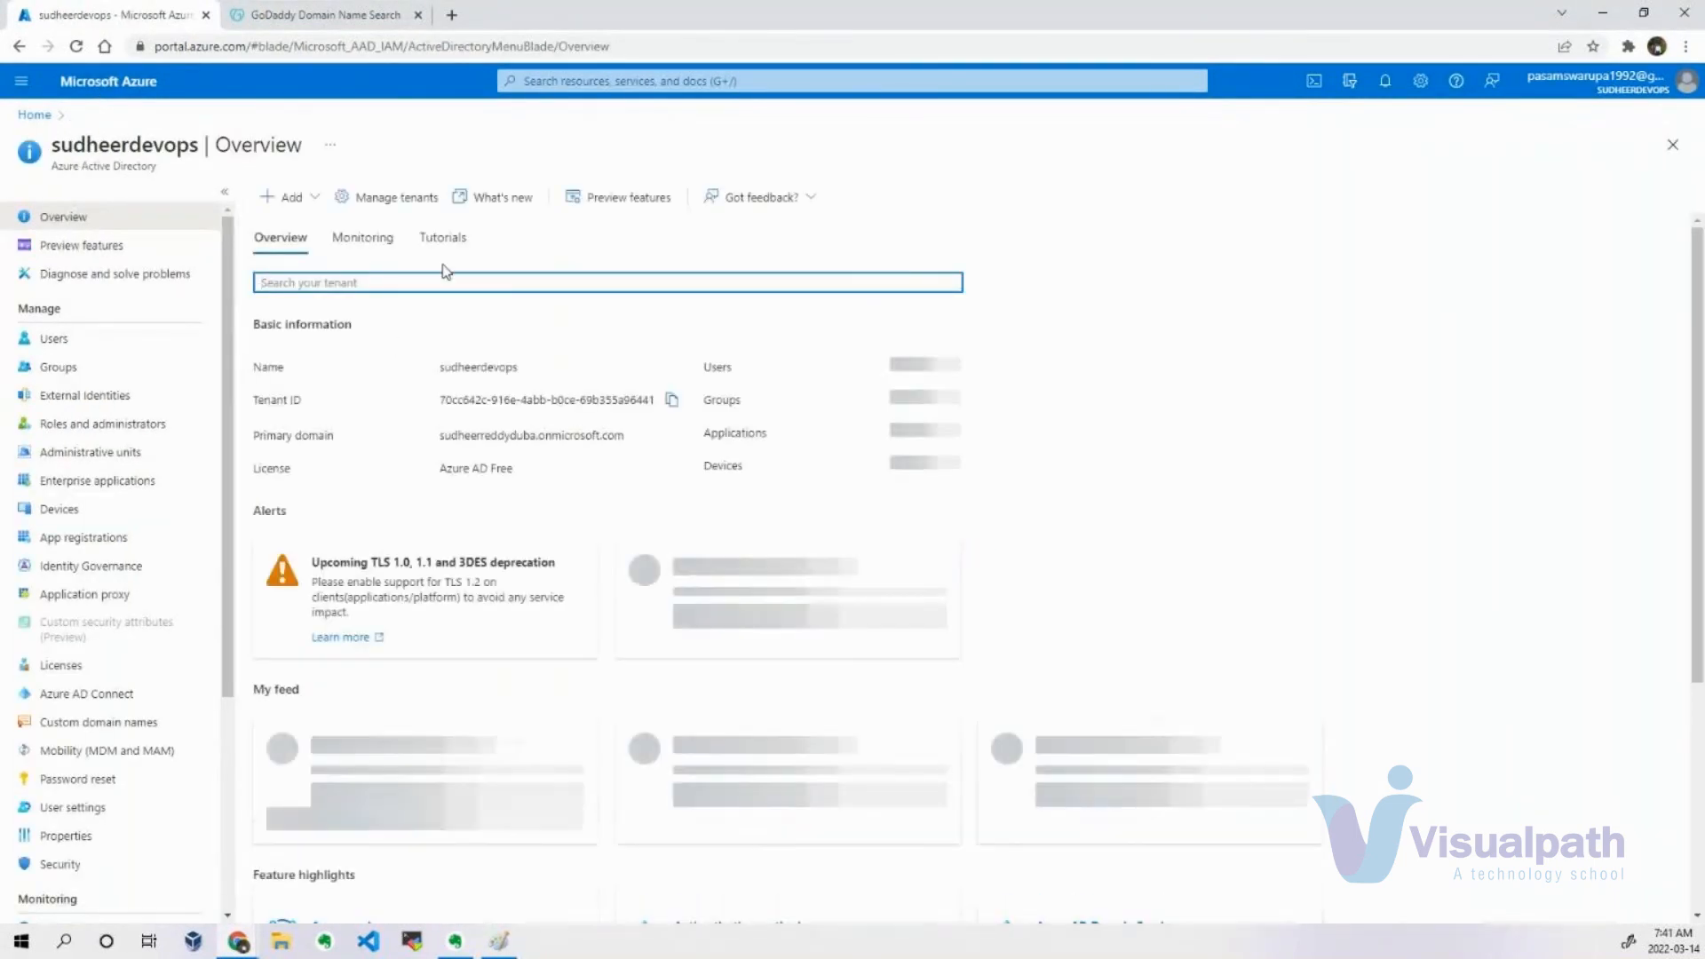
{"action": "left_click", "coordinate": [413, 213]}
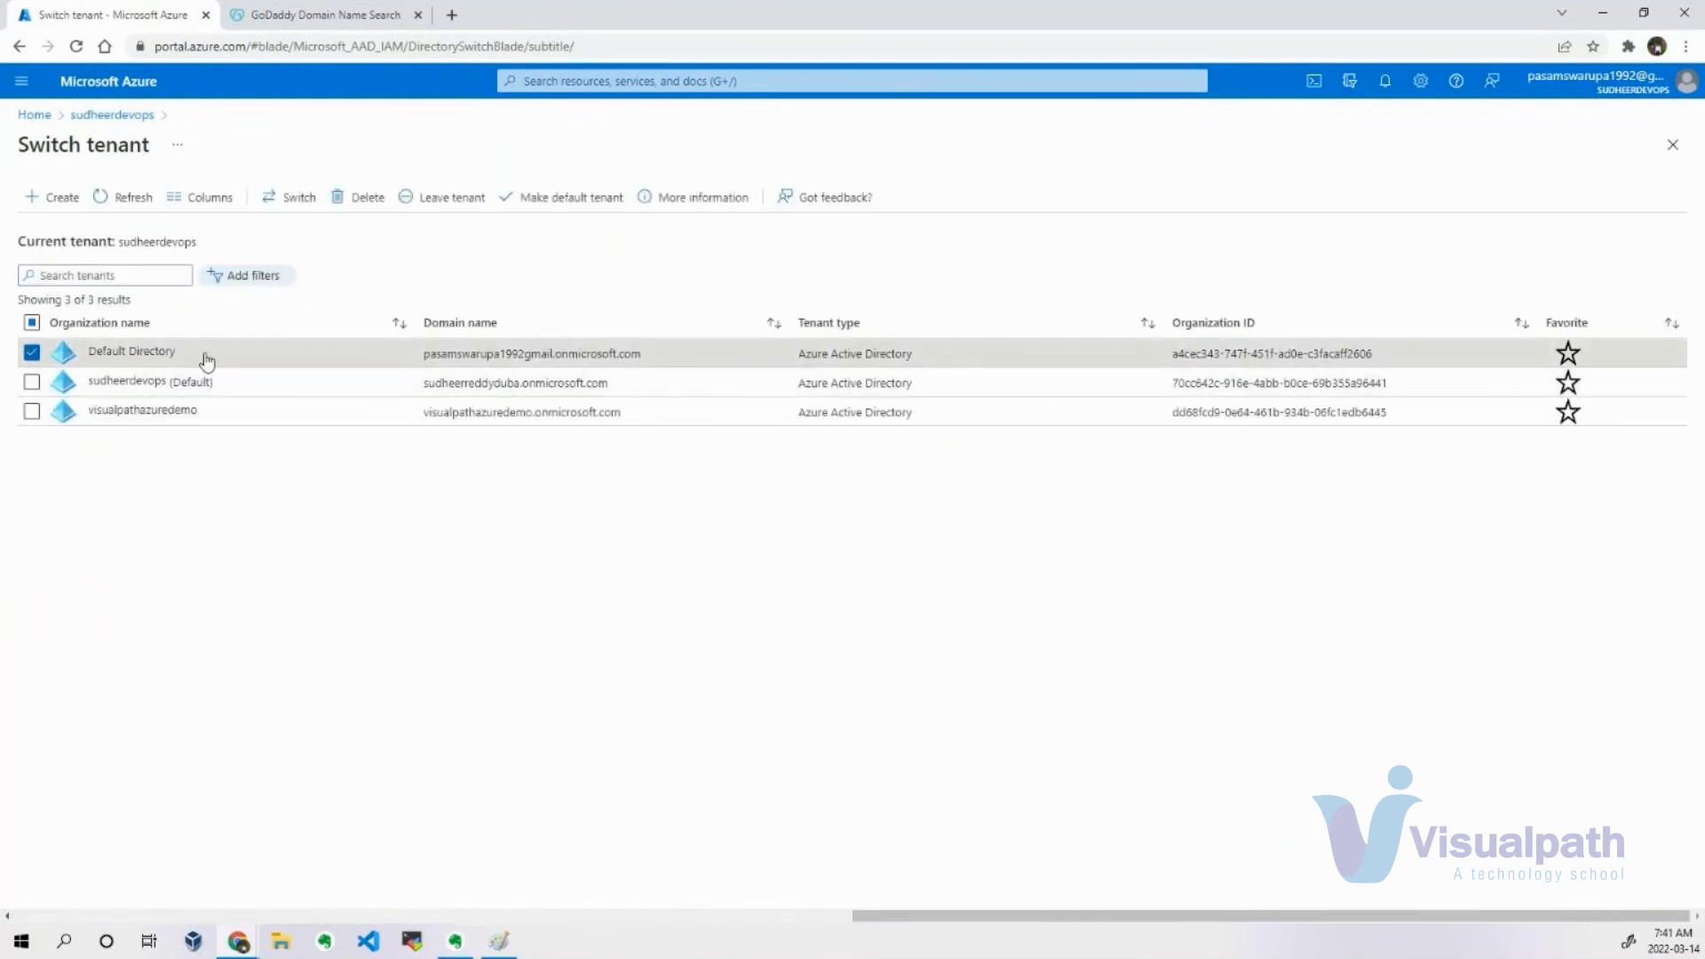
{"action": "left_click", "coordinate": [293, 197]}
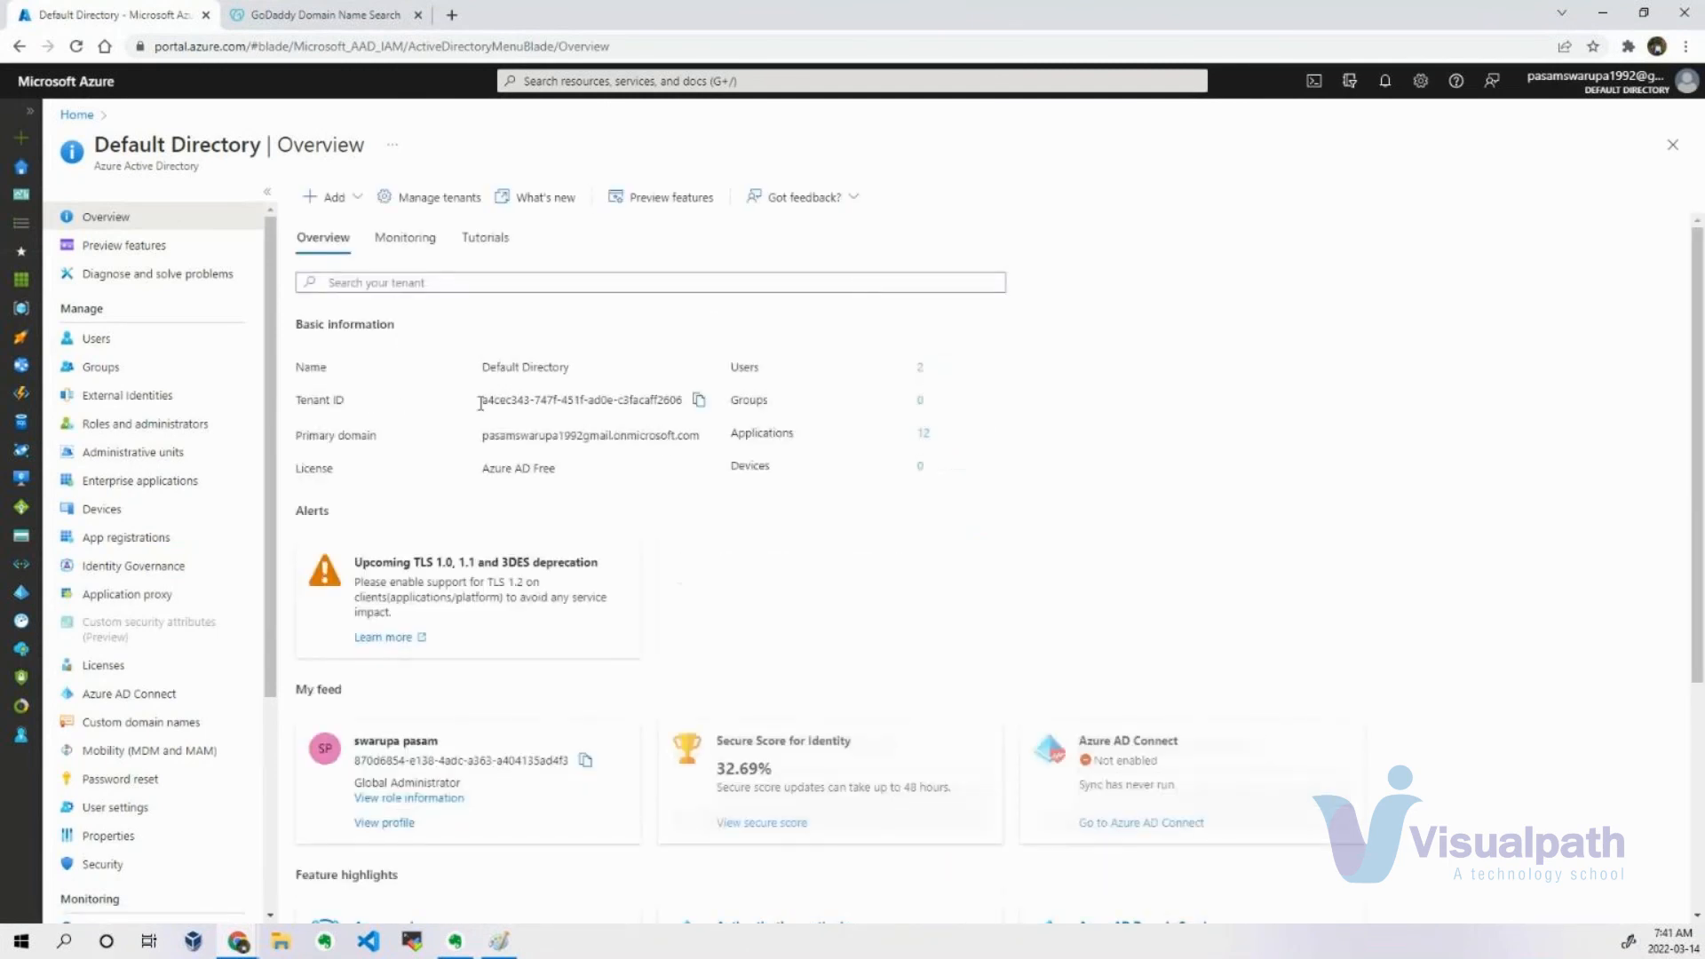
Open a new user form from the Default Directory's user list and set it to Invite user.
{"action": "left_click", "coordinate": [158, 352]}
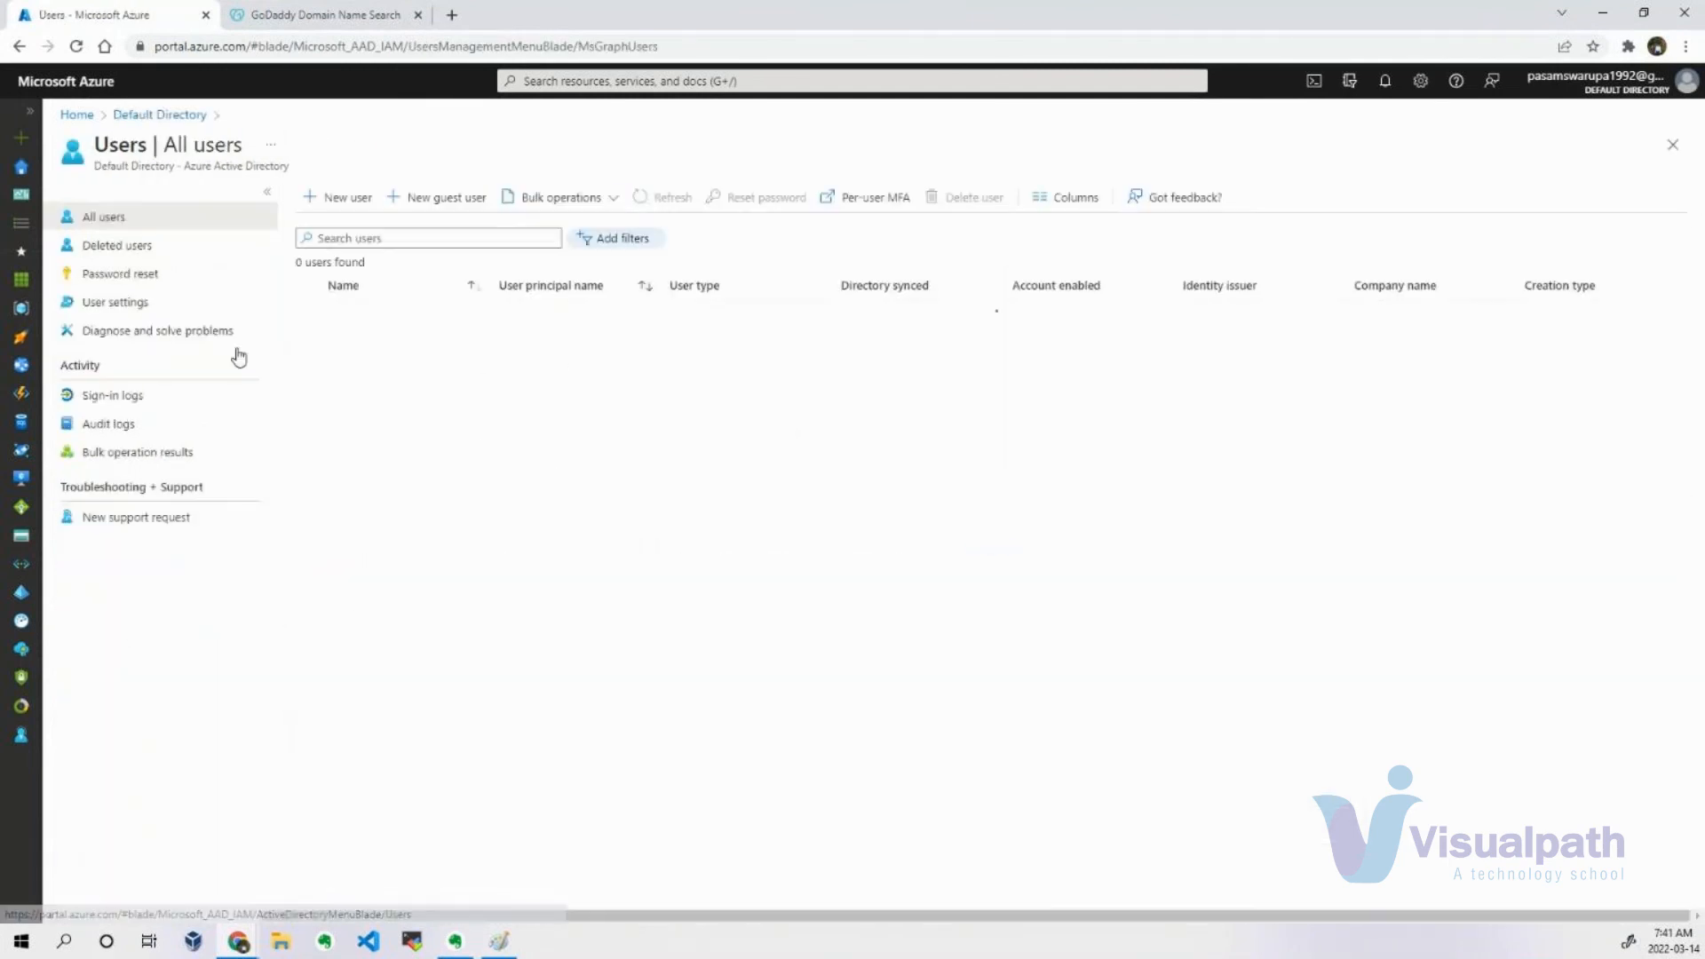
{"action": "left_click", "coordinate": [346, 198]}
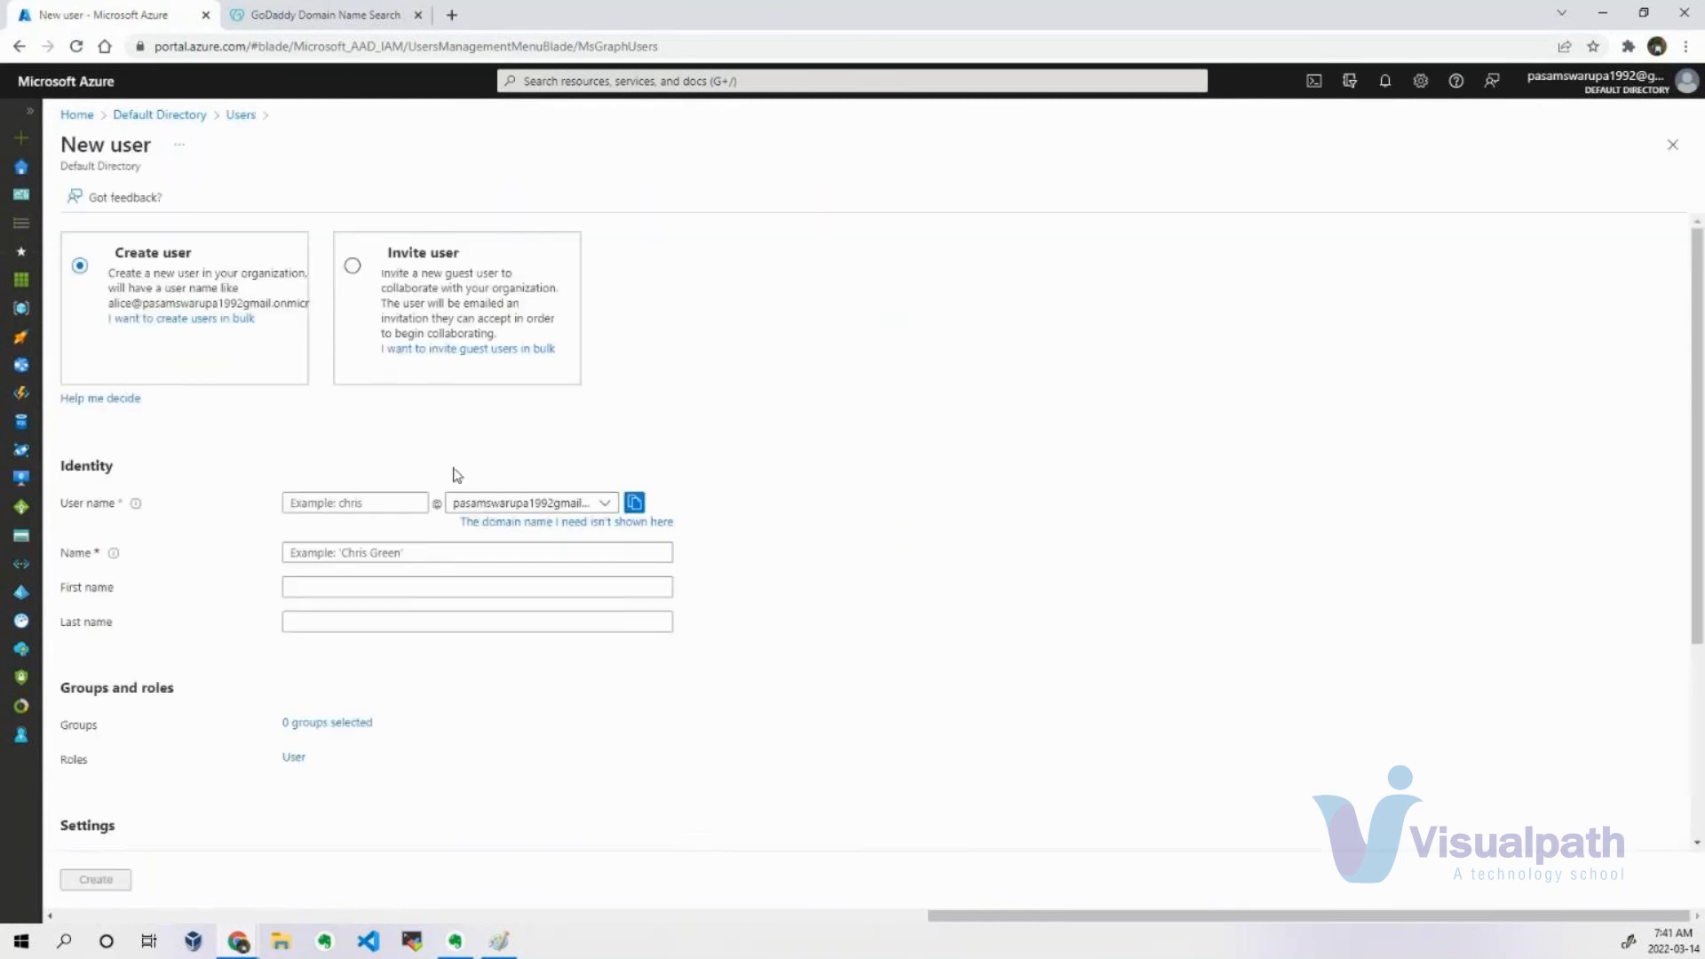
{"action": "left_click", "coordinate": [402, 253]}
Enter the guest's display name in the invitation's identity details, correcting the wrong entries.
{"action": "left_click", "coordinate": [408, 502]}
{"action": "type", "text": "sudheer"}
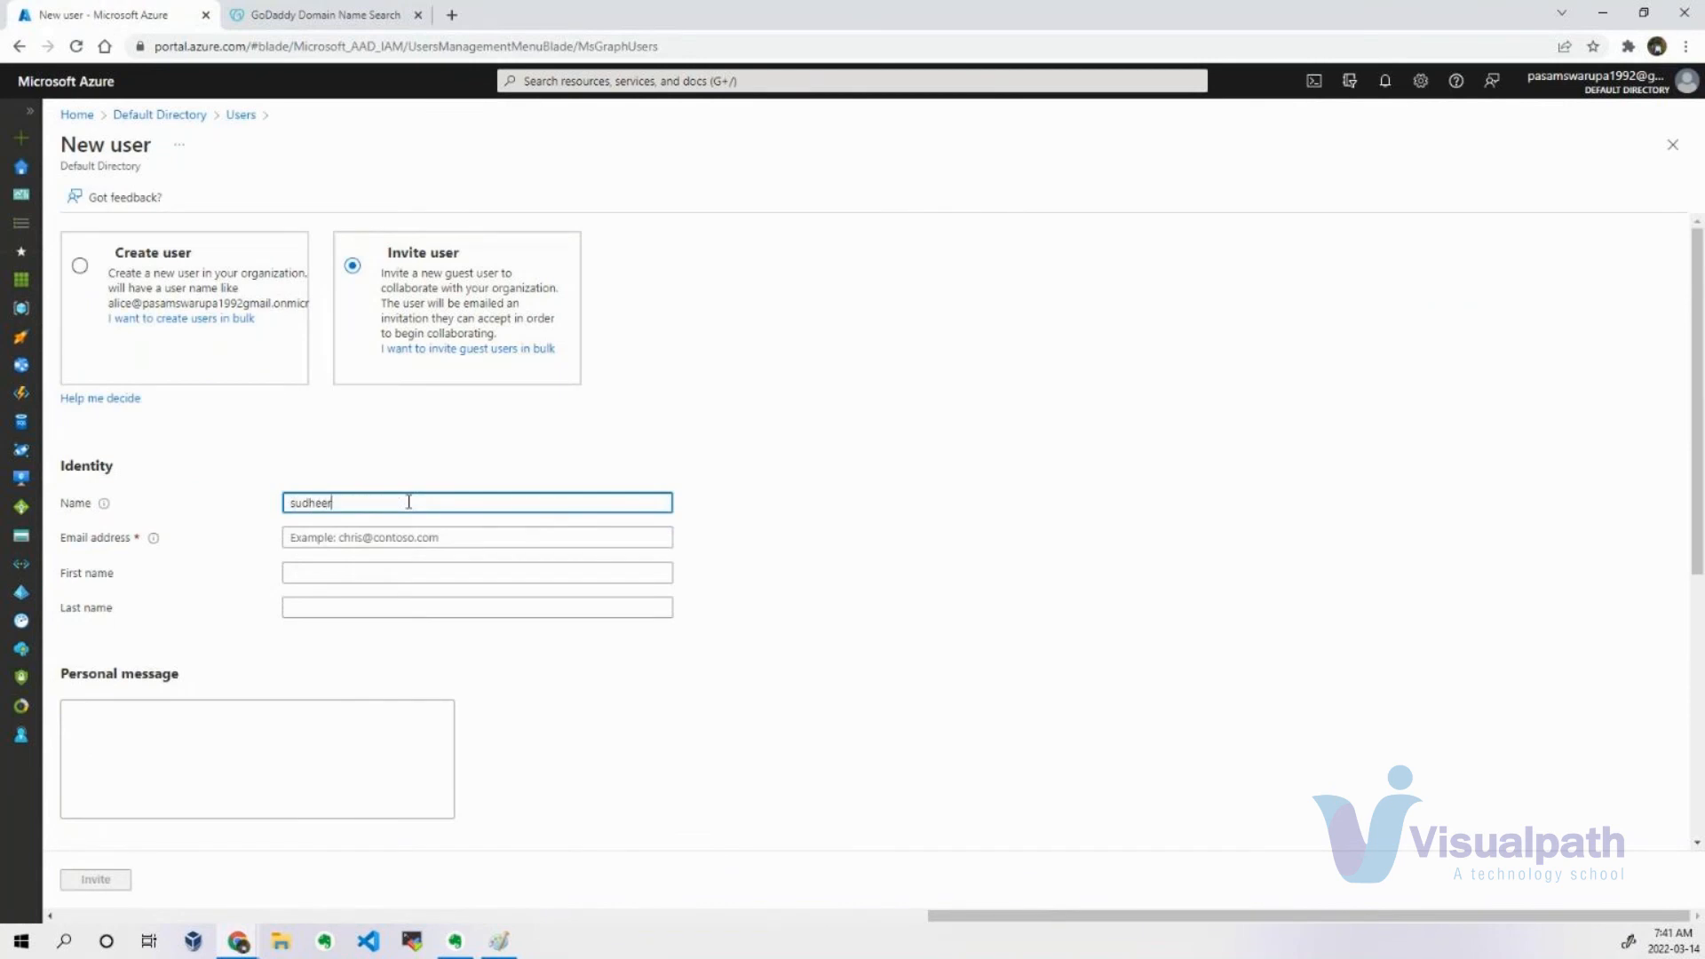
{"action": "key", "text": "BackSpace"}
{"action": "key", "text": "BackSpace"}
{"action": "key", "text": "BackSpace"}
{"action": "key", "text": "BackSpace"}
{"action": "key", "text": "BackSpace"}
{"action": "key", "text": "BackSpace"}
{"action": "type", "text": "v"}
{"action": "type", "text": "idual"}
{"action": "key", "text": "BackSpace"}
{"action": "key", "text": "BackSpace"}
{"action": "key", "text": "BackSpace"}
{"action": "key", "text": "BackSpace"}
{"action": "key", "text": "BackSpace"}
{"action": "type", "text": "sudheerdevops"}
Fill in the invited guest's email address and move on to the first name field.
{"action": "left_click", "coordinate": [435, 539]}
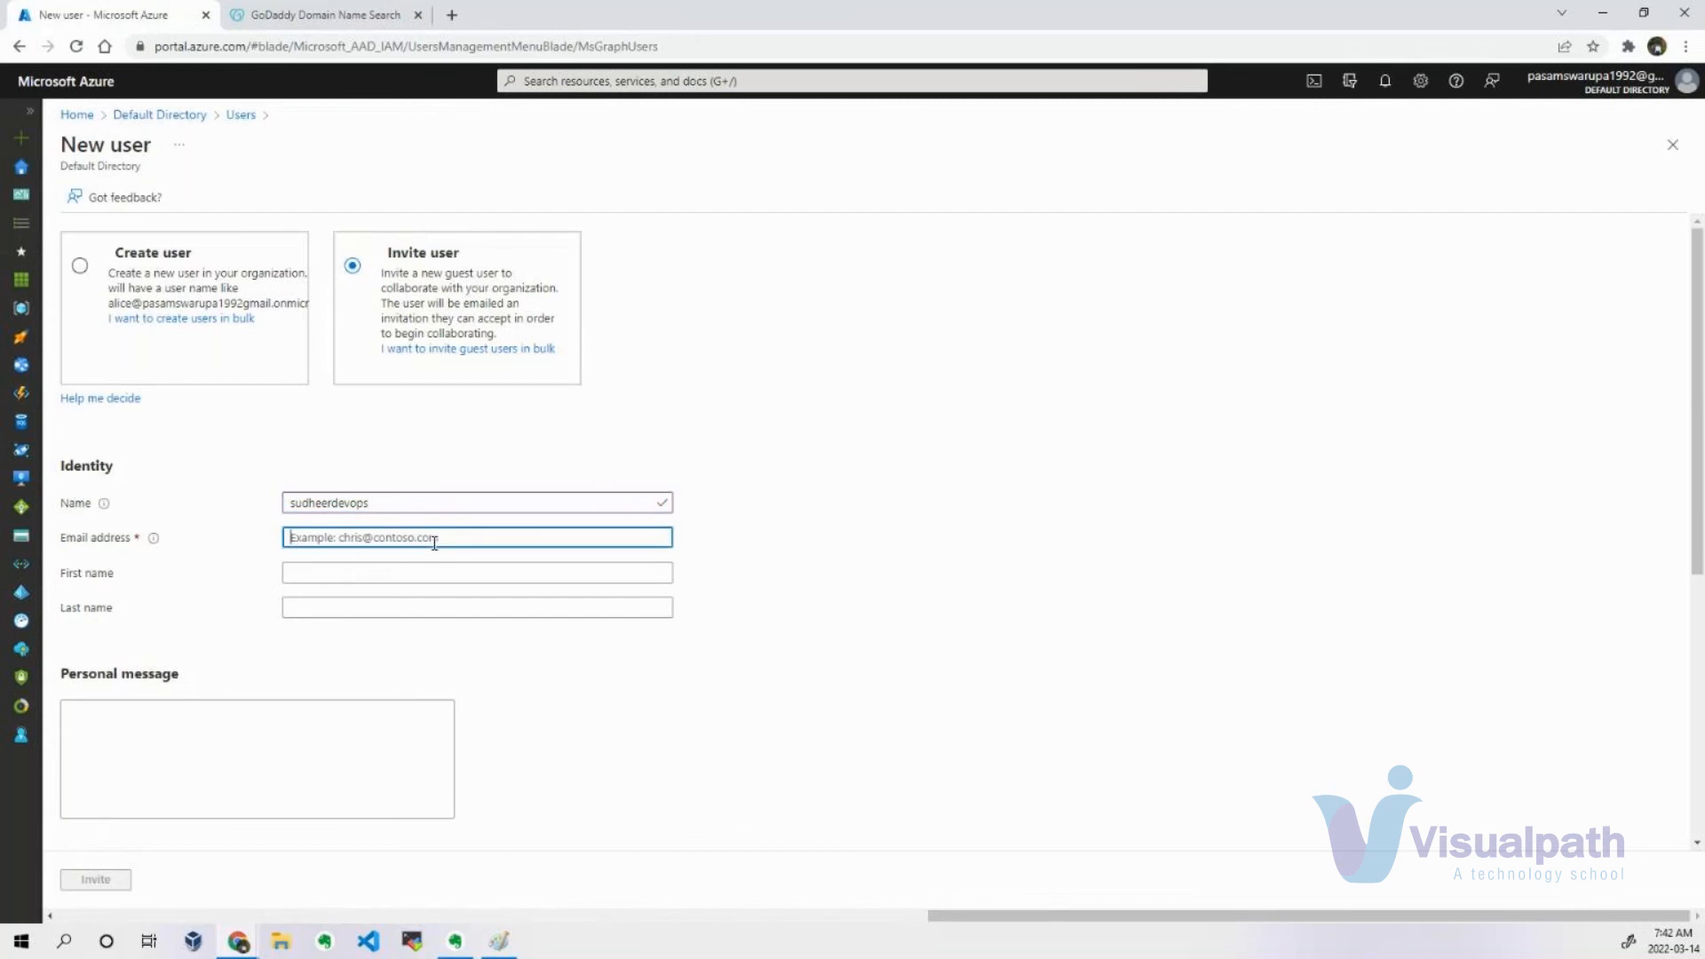
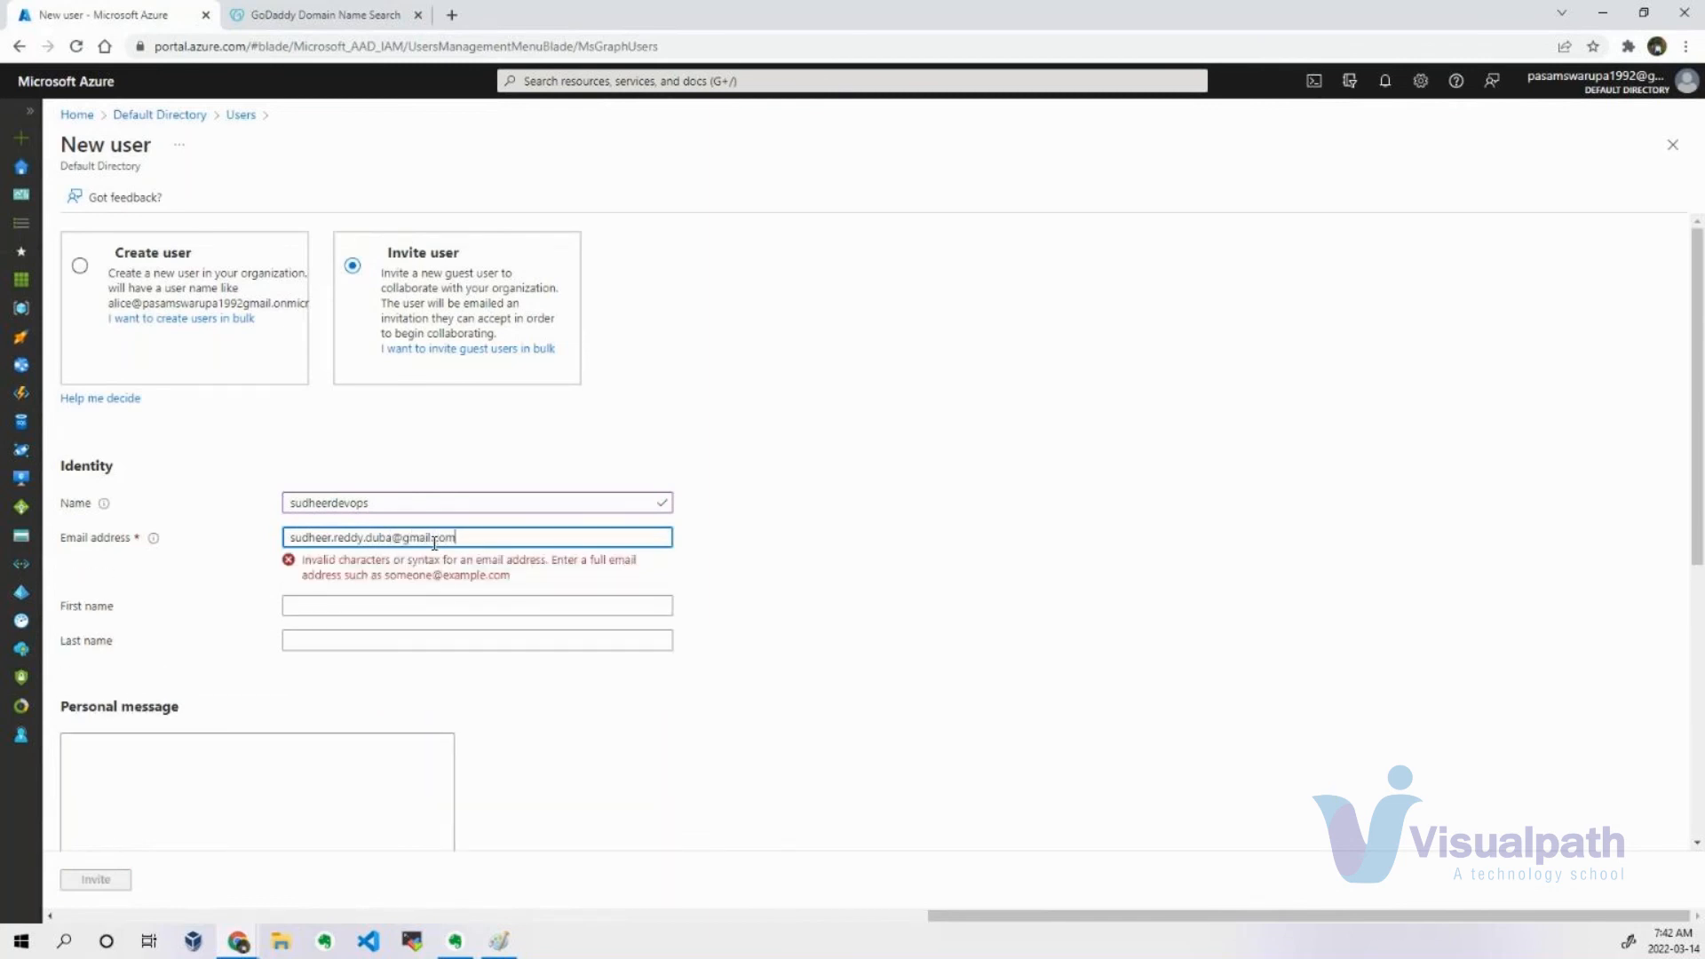
{"action": "left_click", "coordinate": [406, 579]}
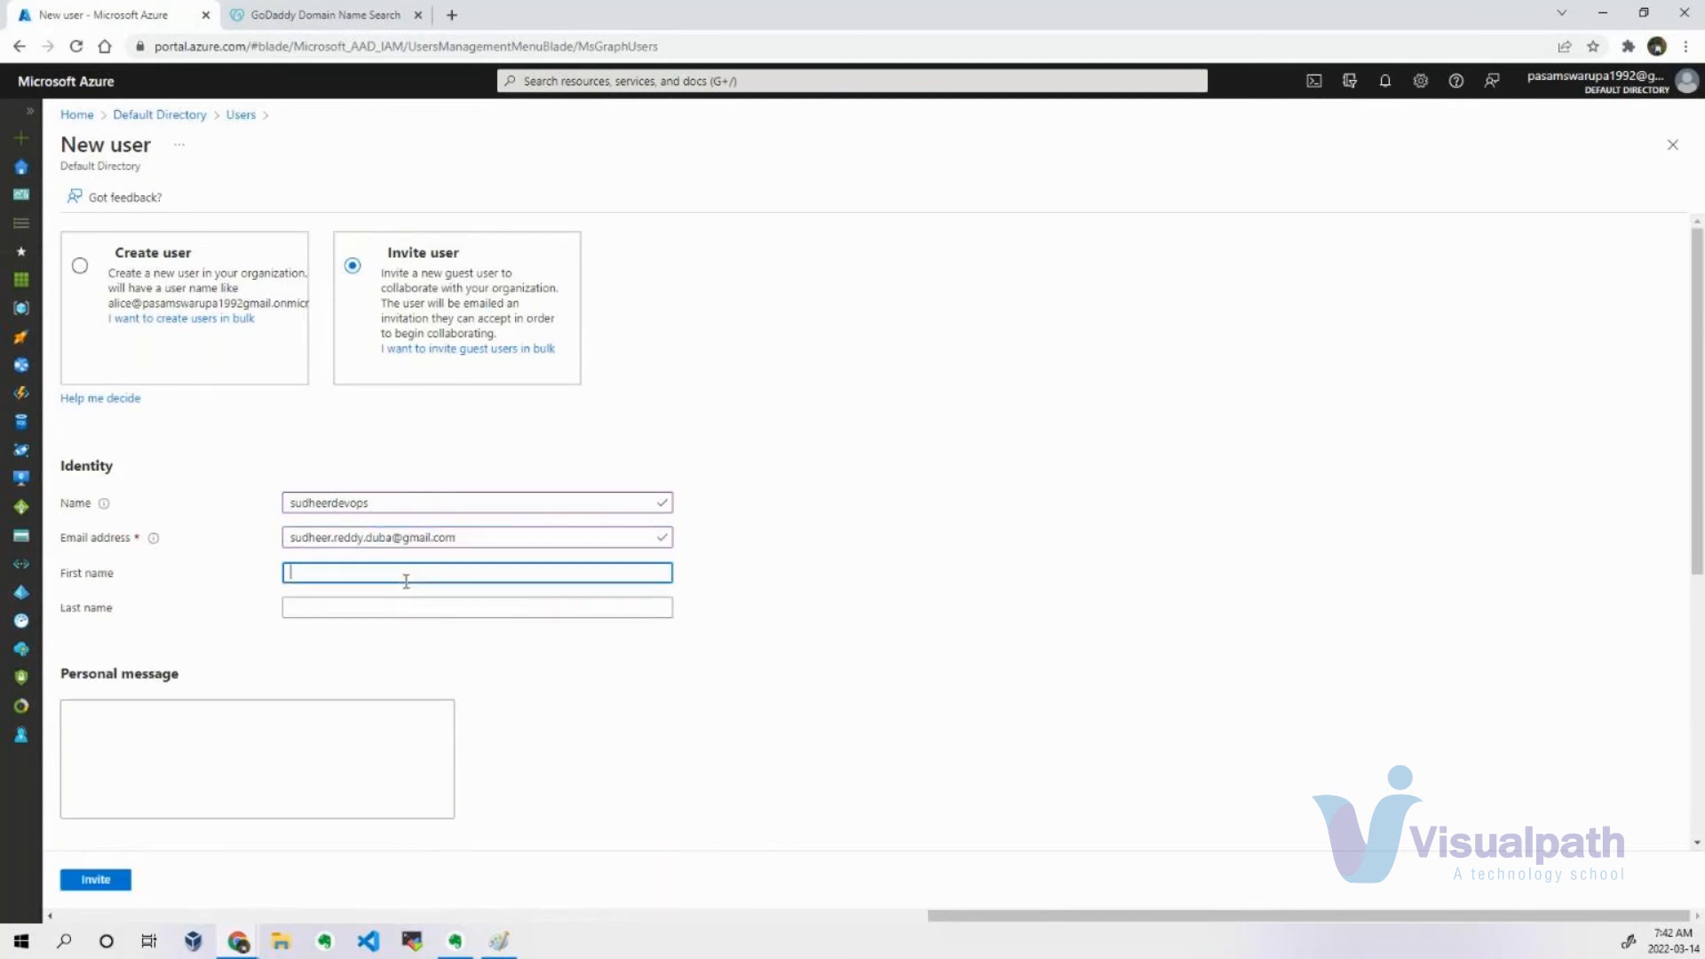
Begin the invitation's personal message with a greeting to the guest and, after a blank line, "As discussed, please login to".
{"action": "left_click", "coordinate": [265, 724]}
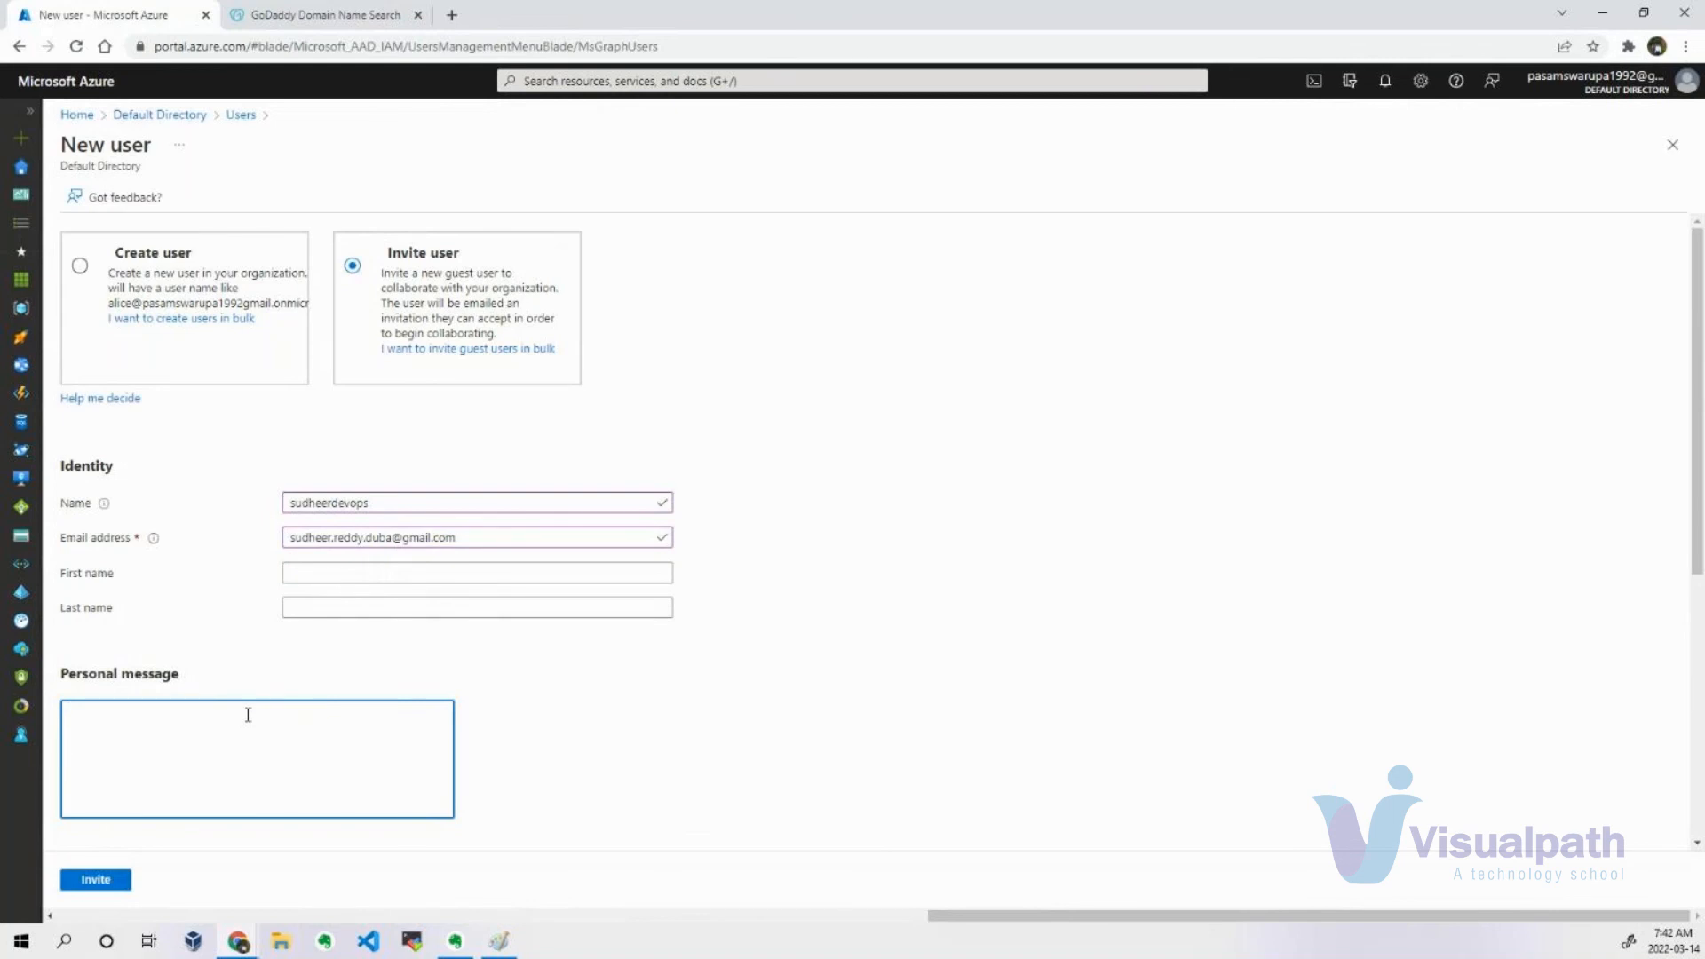
{"action": "type", "text": "Hi Sudheer,"}
{"action": "key", "text": "Return"}
{"action": "key", "text": "Return"}
{"action": "type", "text": "As discusses"}
{"action": "key", "text": "BackSpace"}
{"action": "type", "text": "d, please lo"}
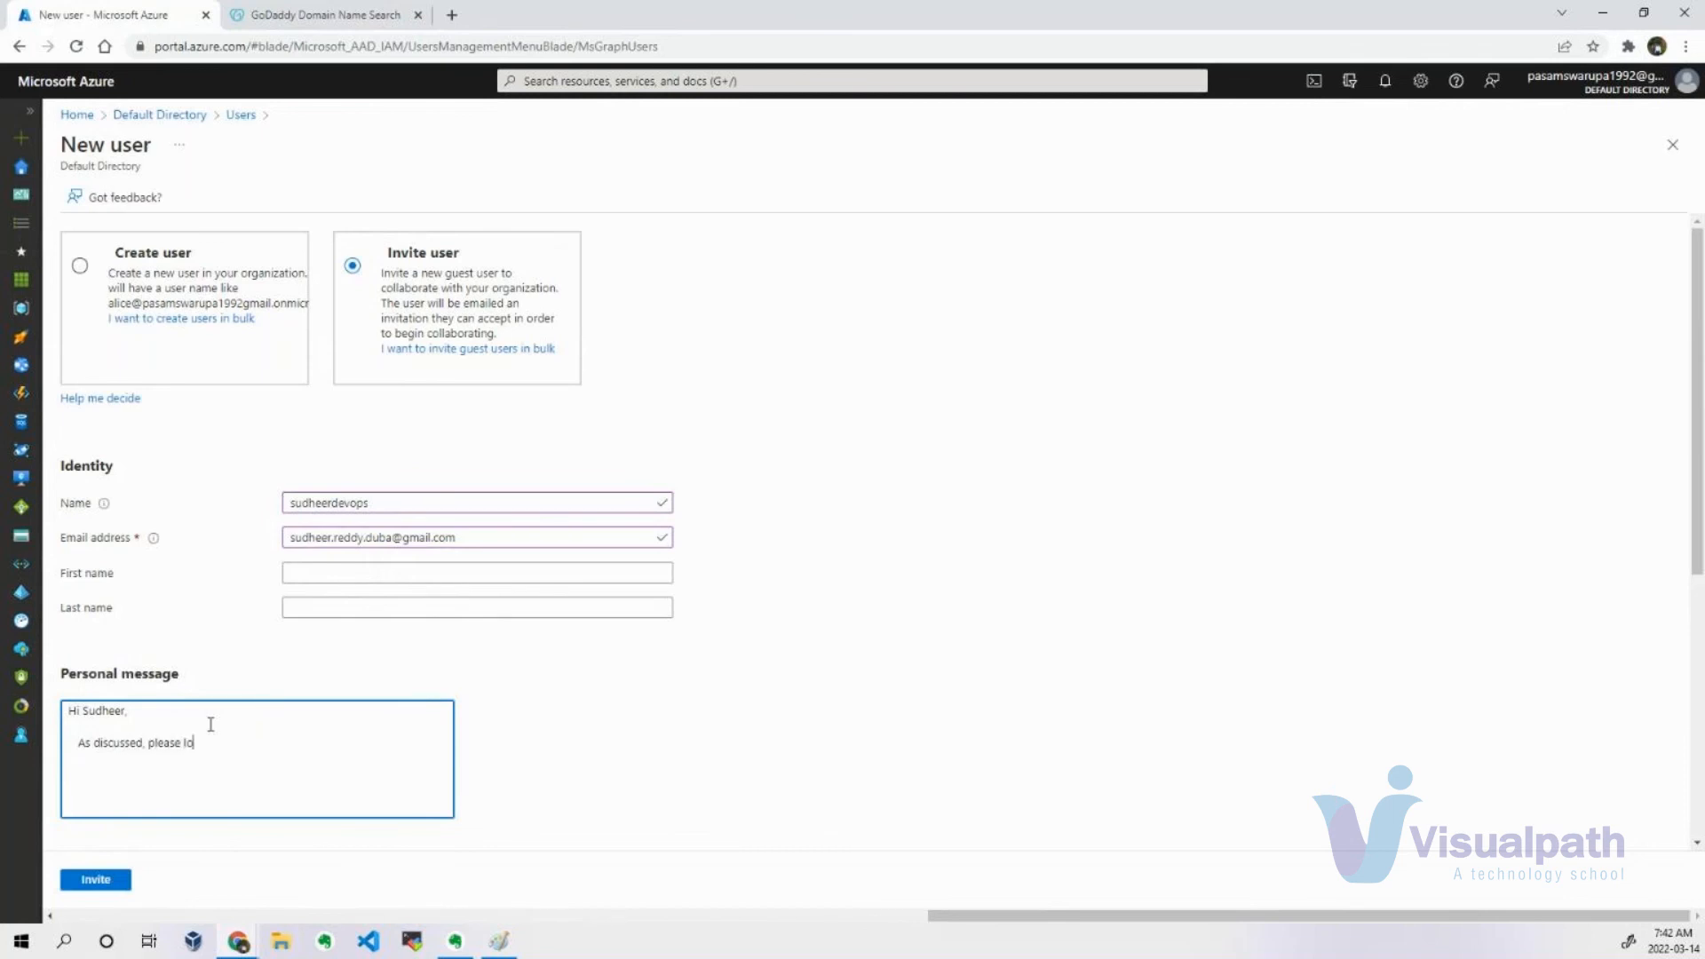
{"action": "type", "text": "gin to ou"}
Continue the personal message with "our Azure protal and provide the necessary", correcting the typing mistakes.
{"action": "key", "text": "BackSpace"}
{"action": "type", "text": "r"}
{"action": "type", "text": "ur"}
{"action": "type", "text": " Azure AD"}
{"action": "key", "text": "BackSpace"}
{"action": "key", "text": "BackSpace"}
{"action": "type", "text": "protal and provide the necessary"}
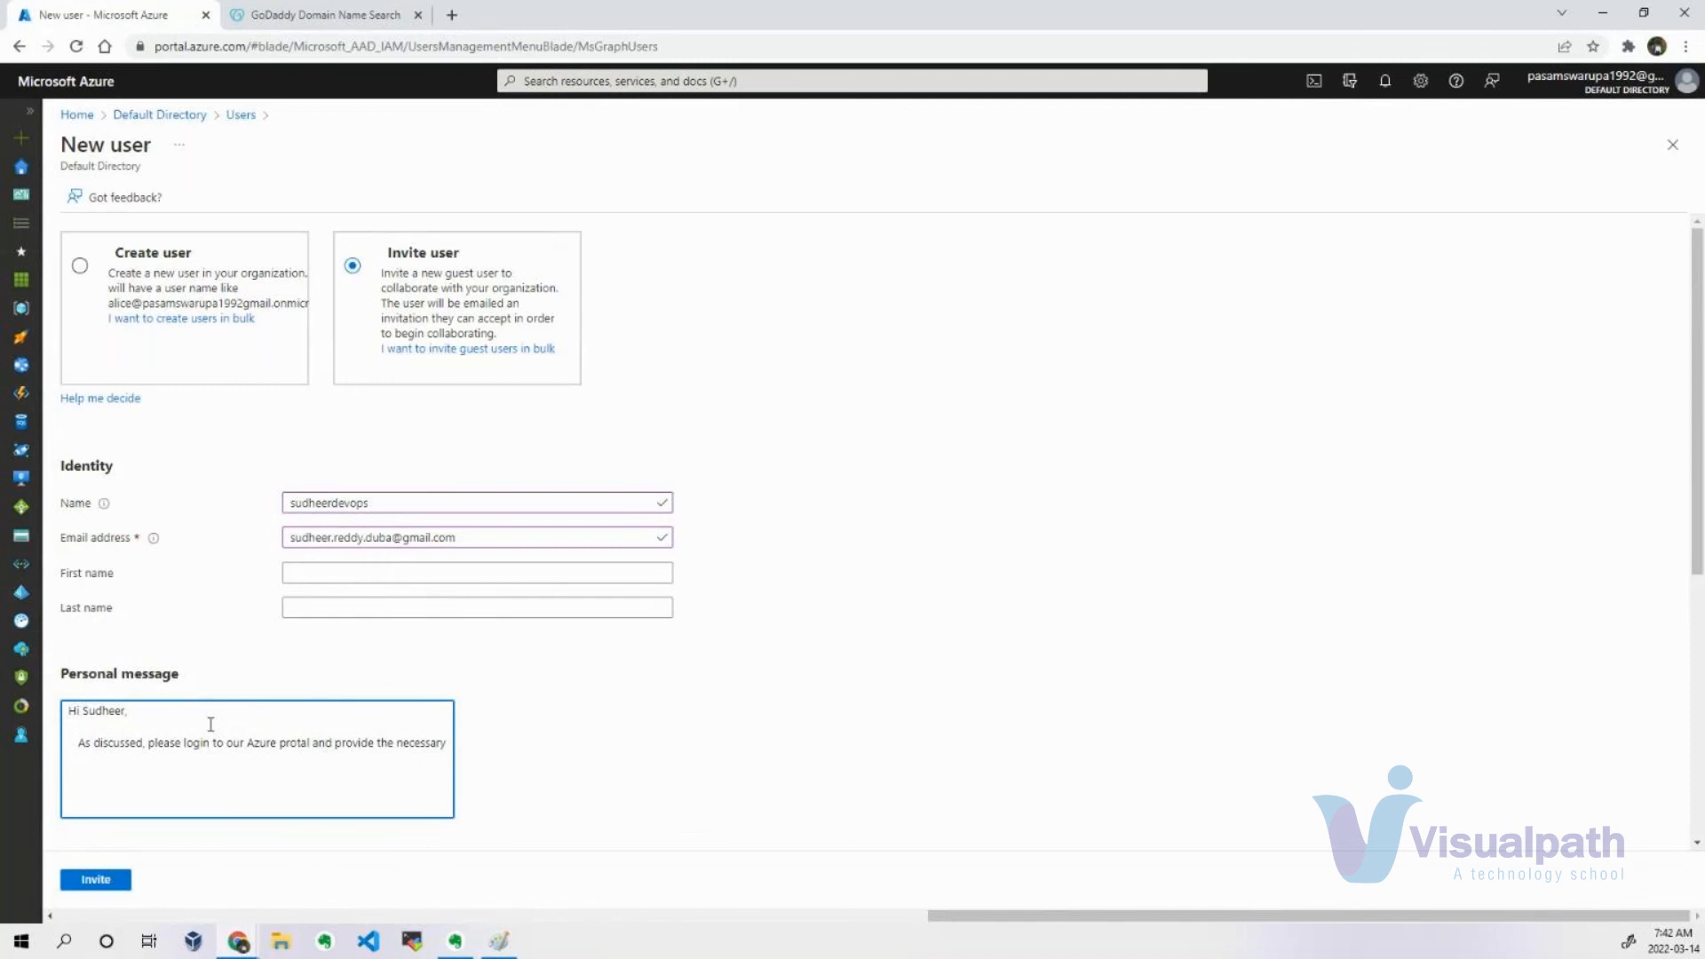
Complete the message's sentence with "operations to secure the portal.".
{"action": "type", "text": "oper"}
{"action": "type", "text": "at"}
{"action": "type", "text": "ions to "}
{"action": "type", "text": "suppo"}
{"action": "key", "text": "BackSpace"}
{"action": "key", "text": "BackSpace"}
{"action": "key", "text": "BackSpace"}
{"action": "key", "text": "BackSpace"}
{"action": "type", "text": "ecure the "}
{"action": "type", "text": "portal.   "}
{"action": "type", "text": "Rega"}
{"action": "type", "text": "rds,"}
Sign the personal message "Regards, Vistualpath Team" on two lines and send the guest invitation.
{"action": "key", "text": "Return"}
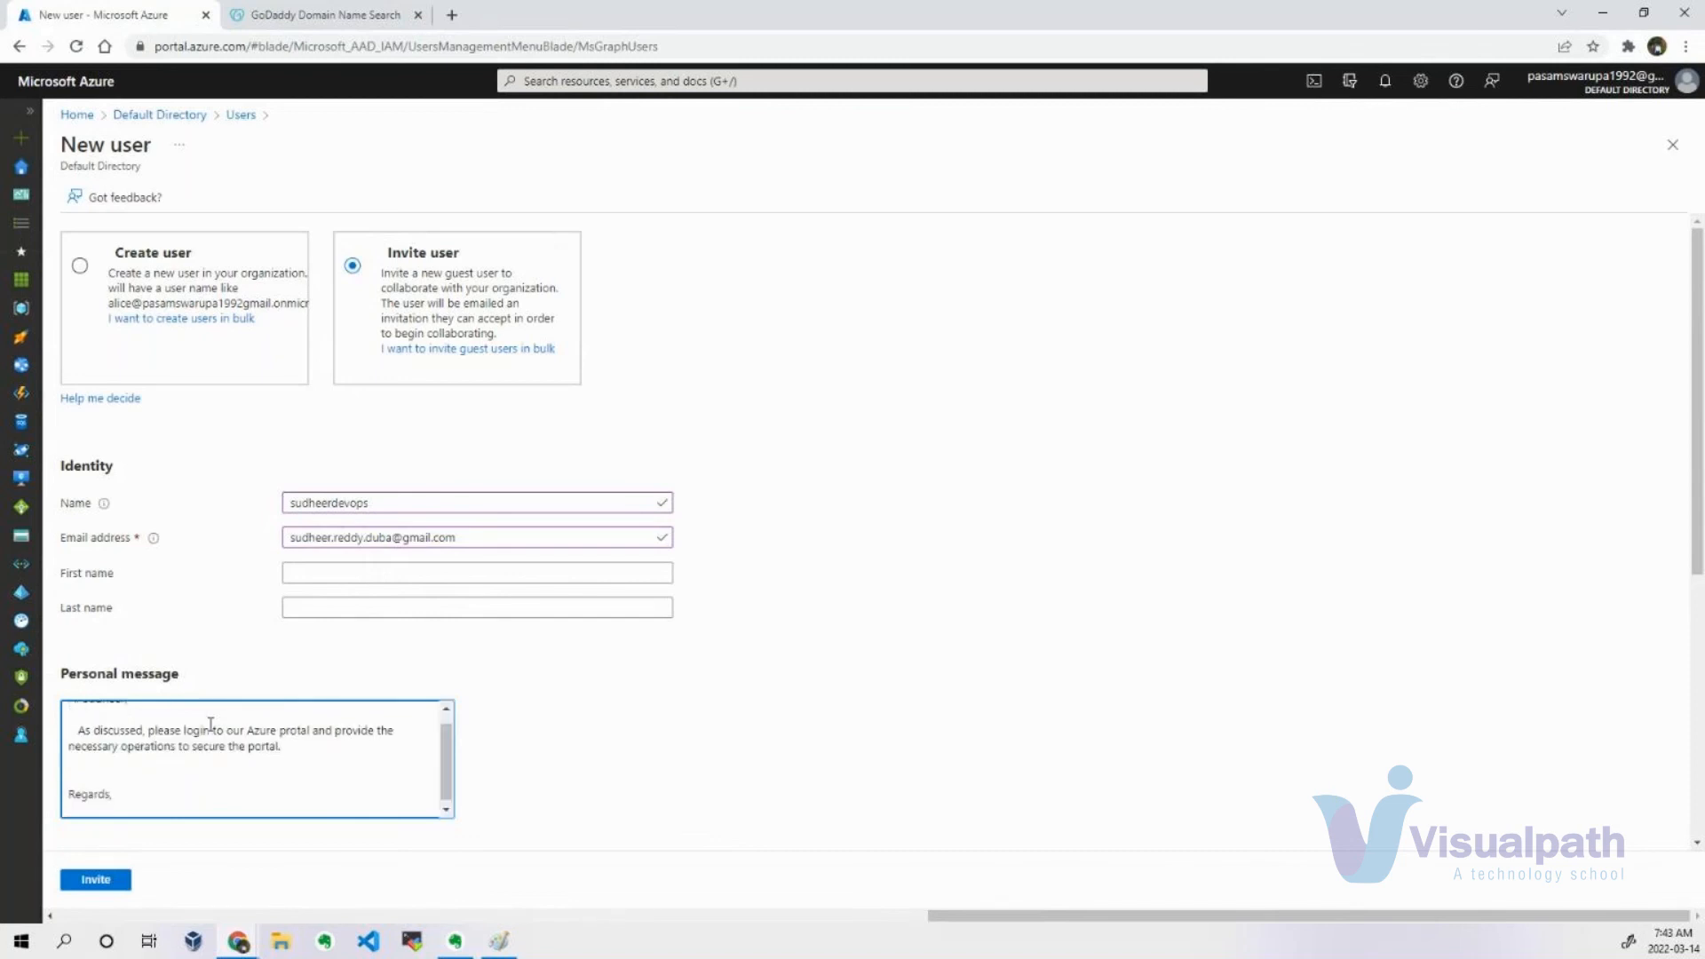
{"action": "type", "text": "Vistalpa"}
{"action": "key", "text": "BackSpace"}
{"action": "key", "text": "BackSpace"}
{"action": "key", "text": "BackSpace"}
{"action": "key", "text": "BackSpace"}
{"action": "type", "text": "ualpath Team"}
{"action": "scroll", "coordinate": [272, 715], "scroll_direction": "up", "scroll_amount": 2}
{"action": "left_click", "coordinate": [96, 879]}
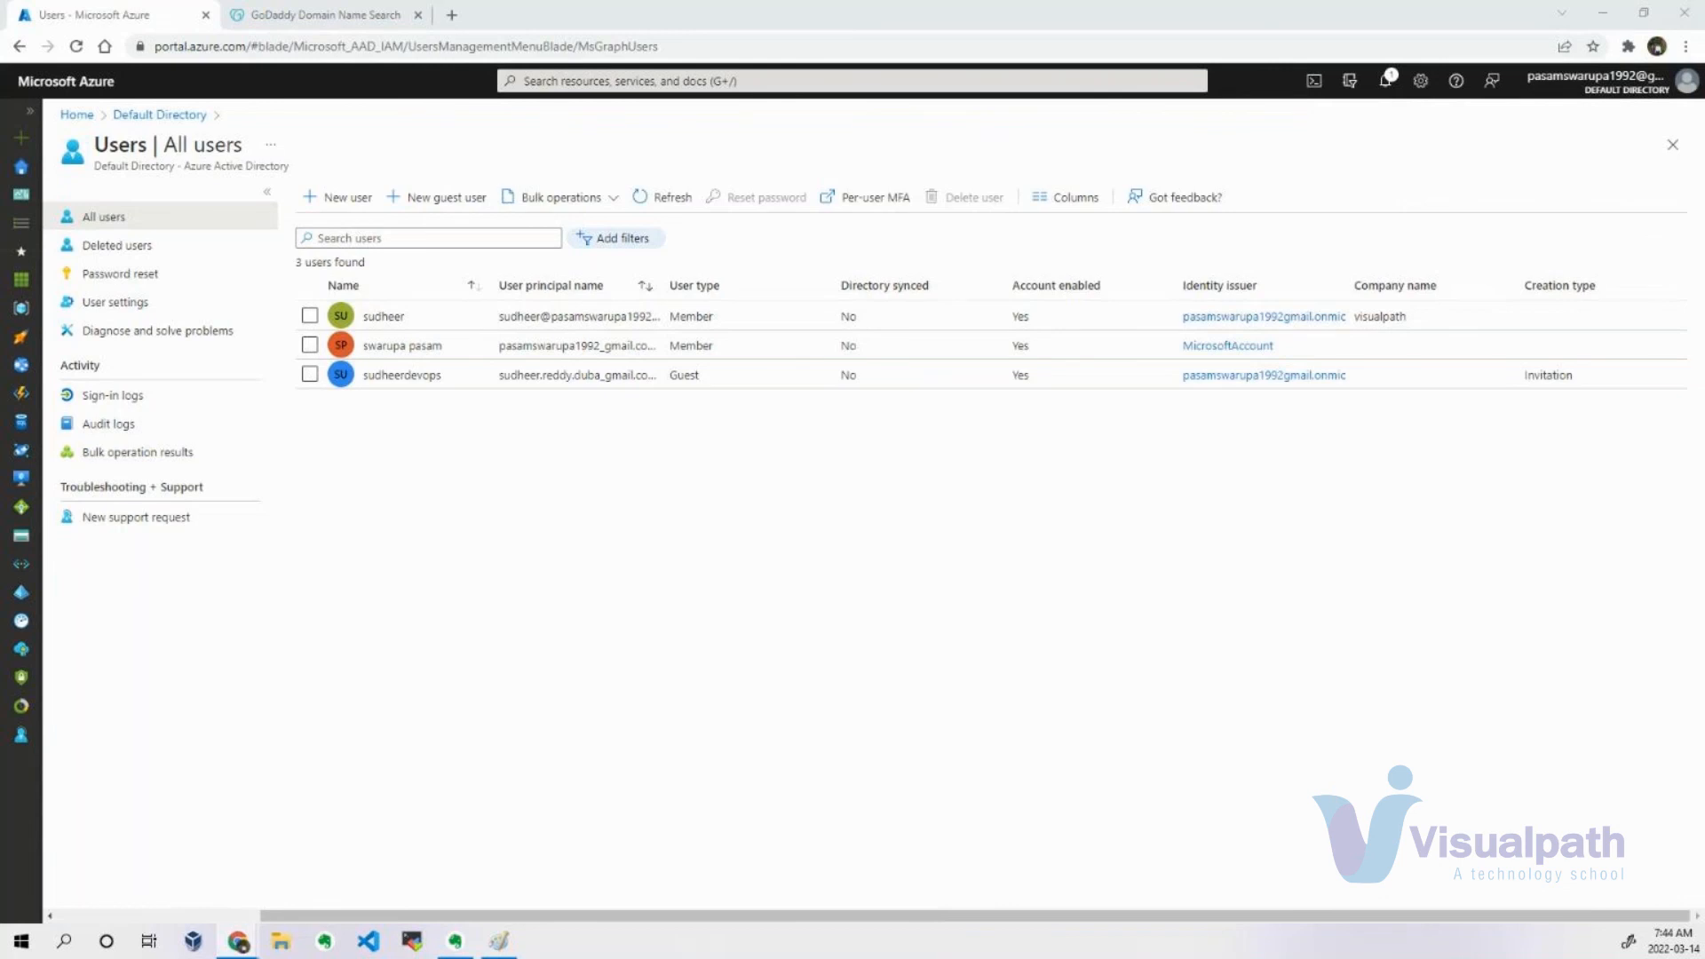
Bring the guest's Gmail inbox into the browser window and check which account is signed in.
{"action": "left_click_drag", "start_coordinate": [249, 127], "coordinate": [572, 32]}
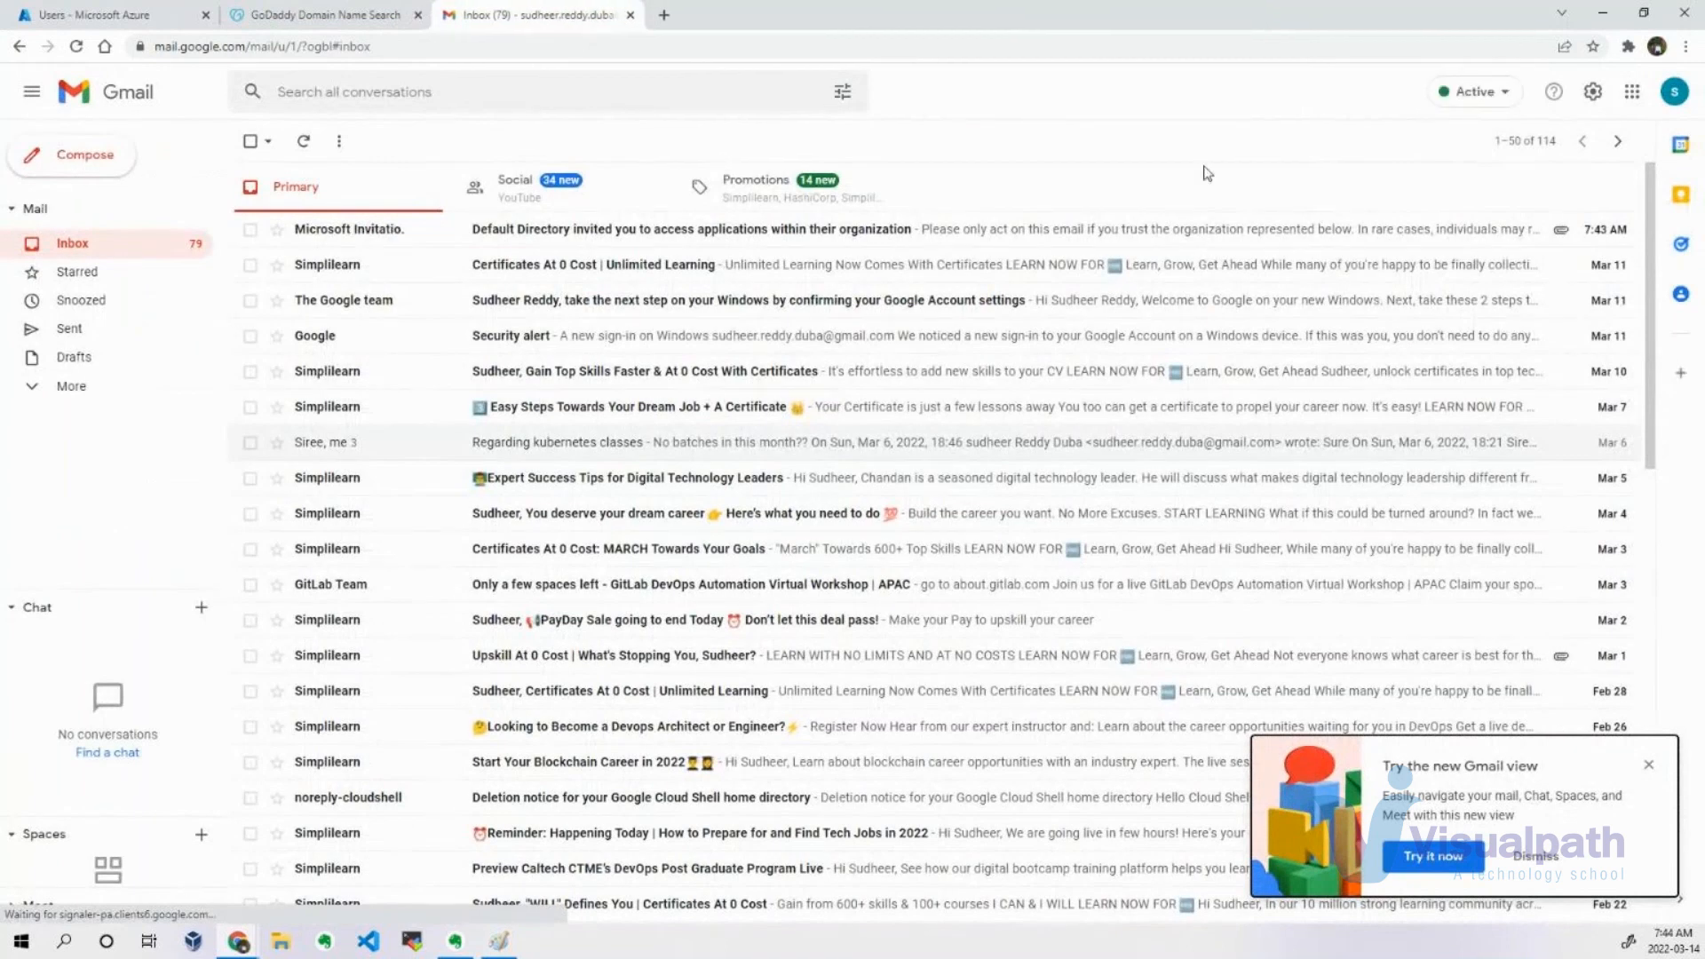
{"action": "left_click", "coordinate": [1673, 92]}
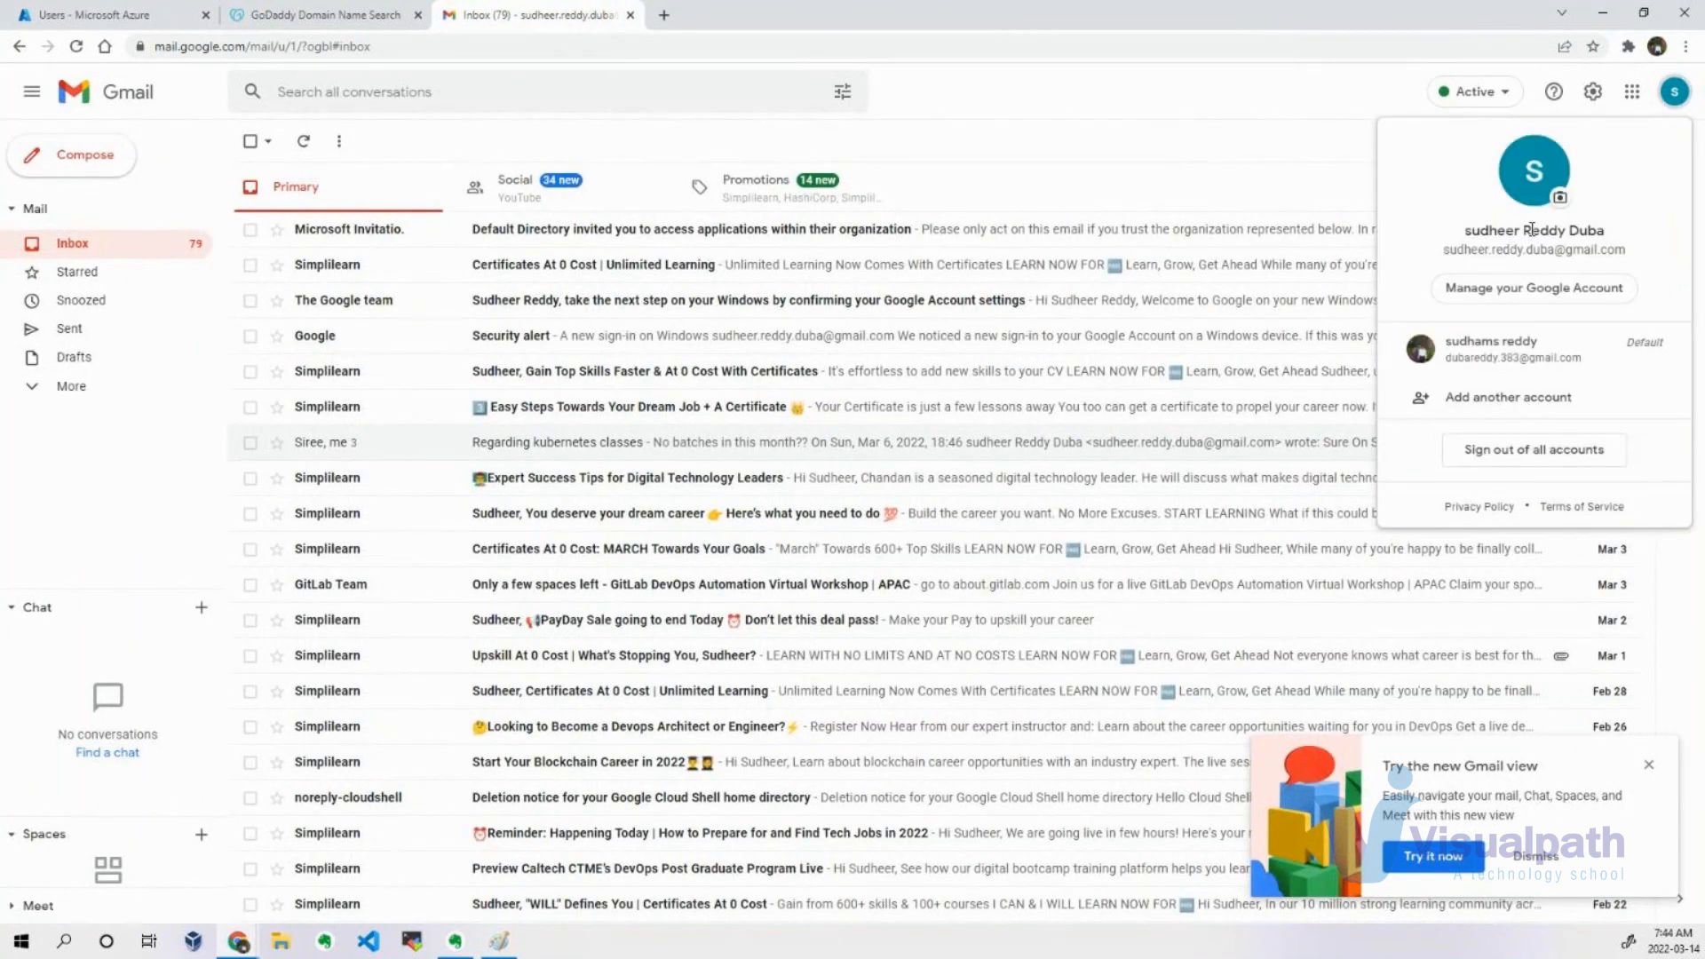
{"action": "left_click", "coordinate": [1329, 151]}
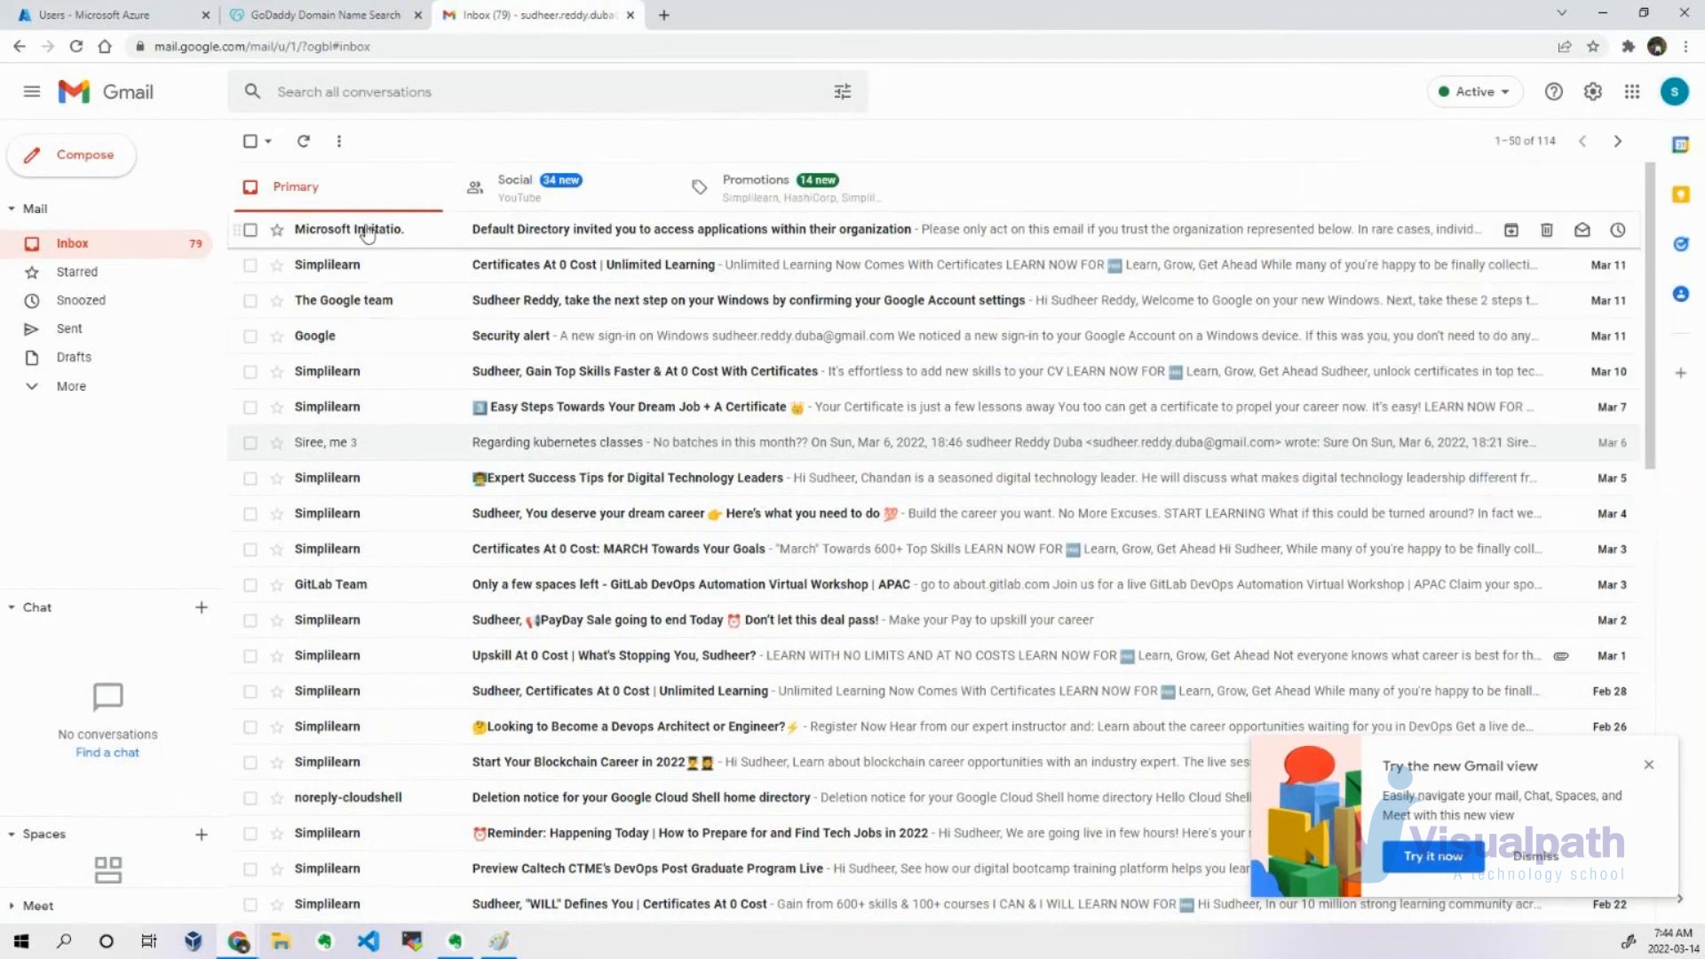
Open the Default Directory invitation email and review its organization, domain, personal message and acceptance link, dismissing the Gmail promotion.
{"action": "left_click", "coordinate": [628, 231]}
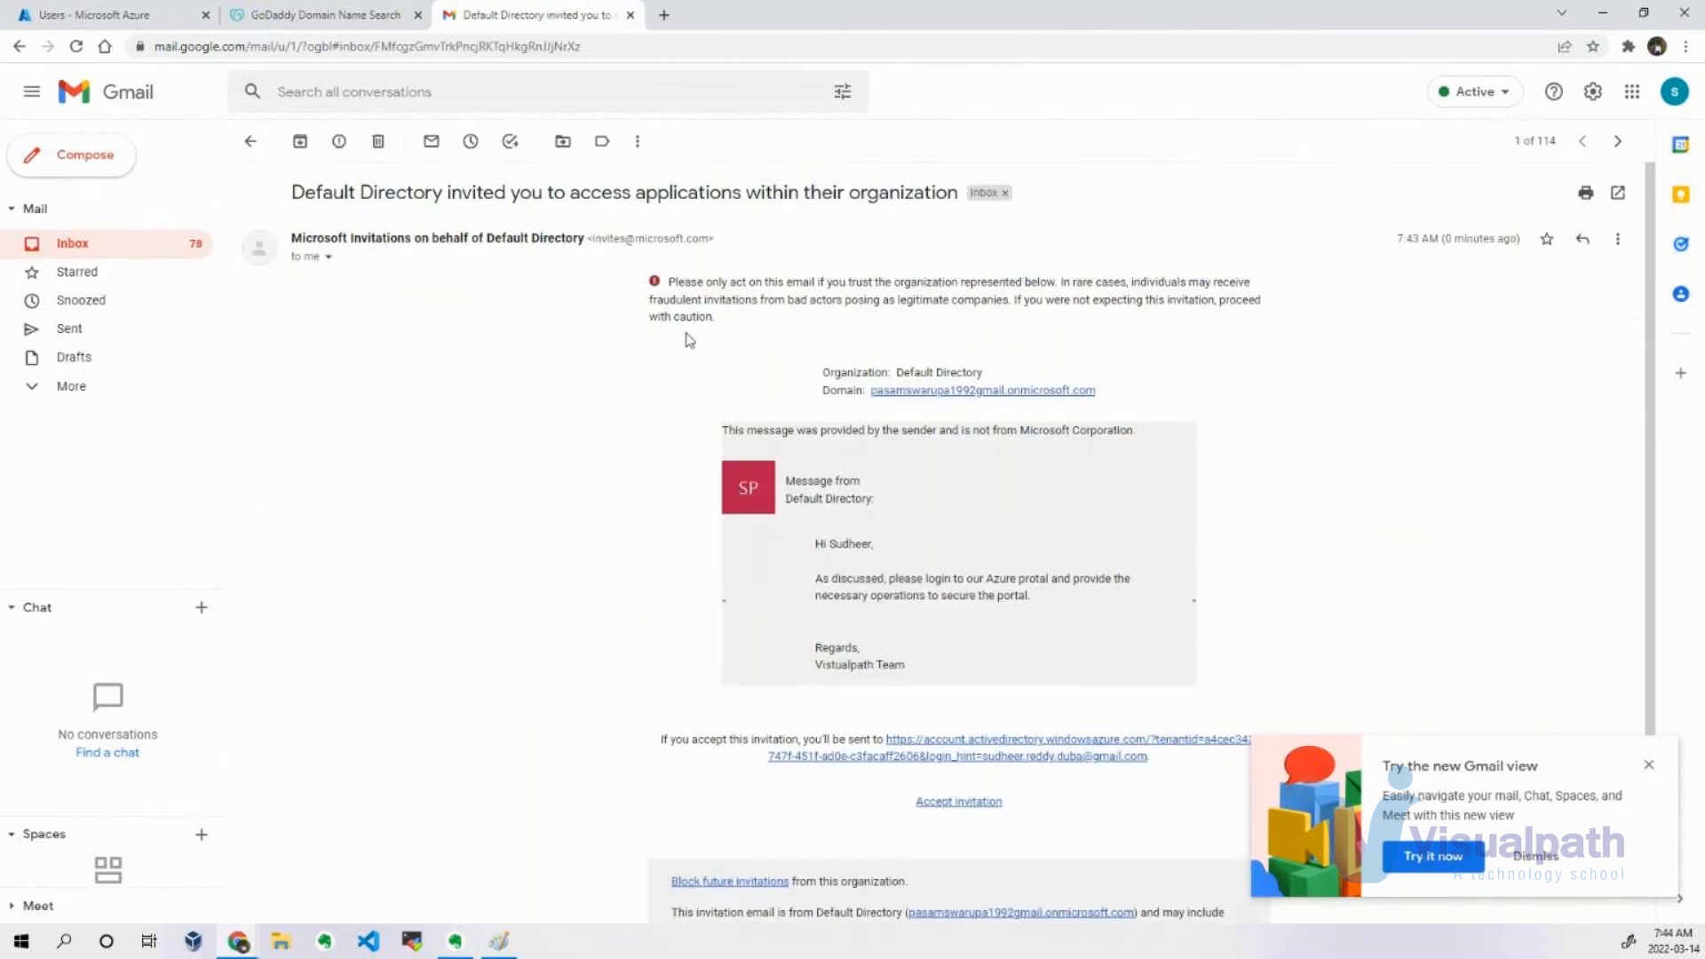
{"action": "left_click", "coordinate": [1650, 767]}
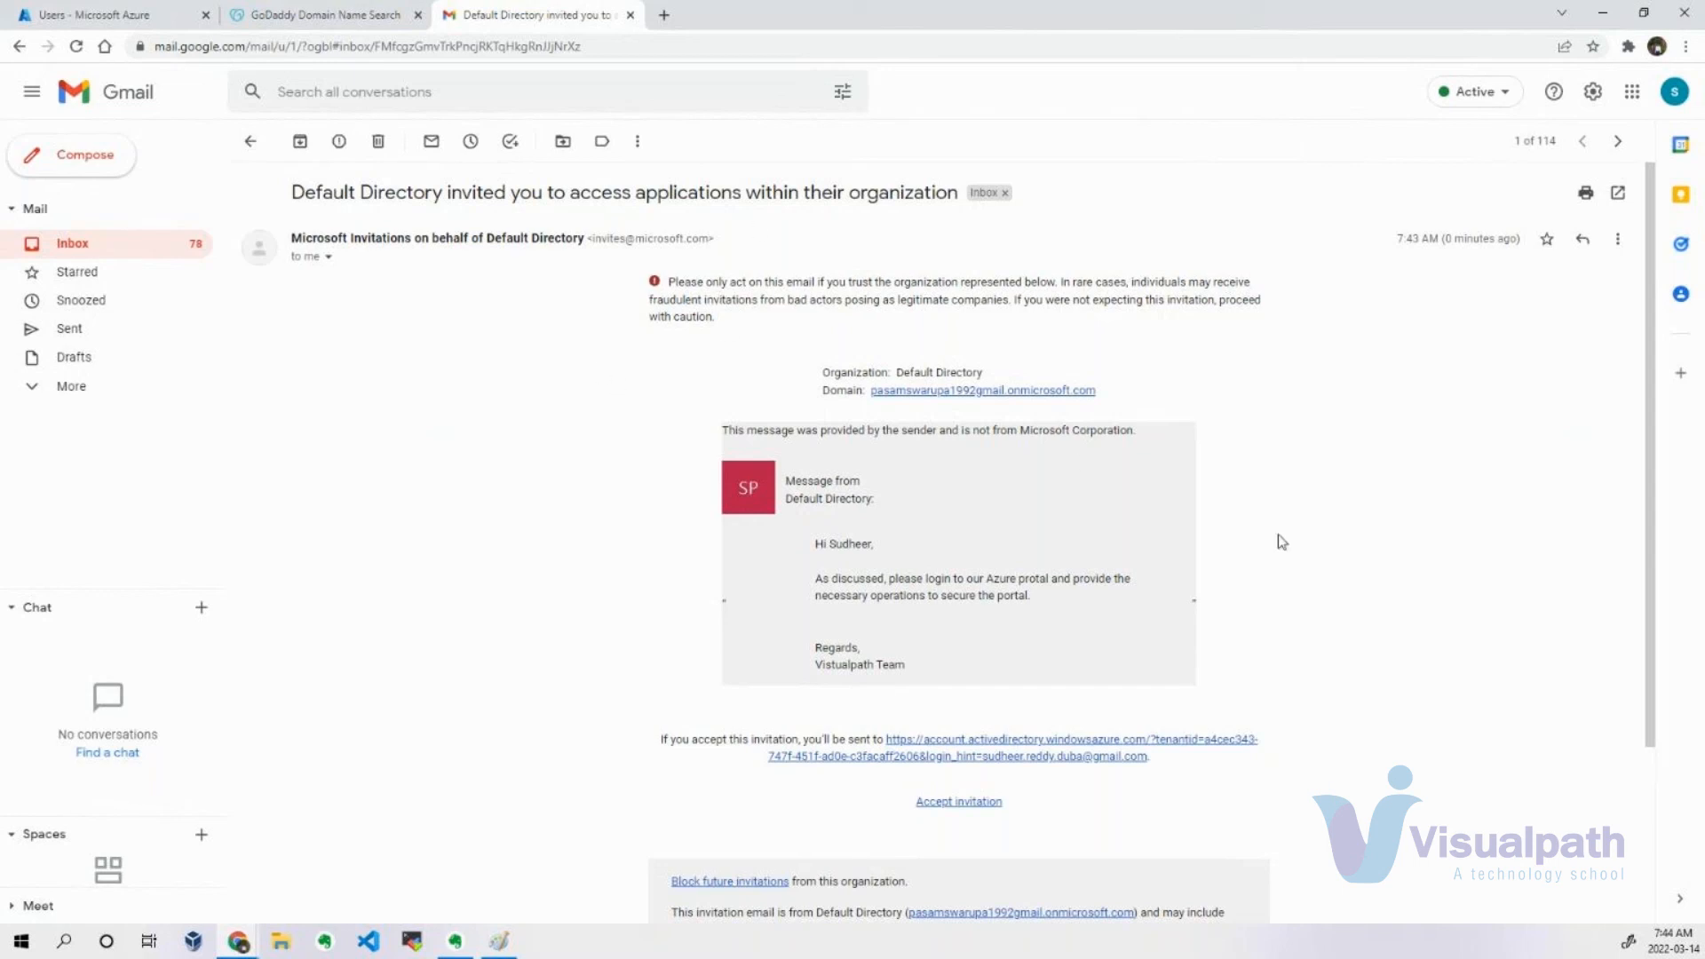
{"action": "double_click", "coordinate": [865, 372]}
{"action": "double_click", "coordinate": [844, 389]}
{"action": "scroll", "coordinate": [666, 687], "scroll_direction": "down", "scroll_amount": 3}
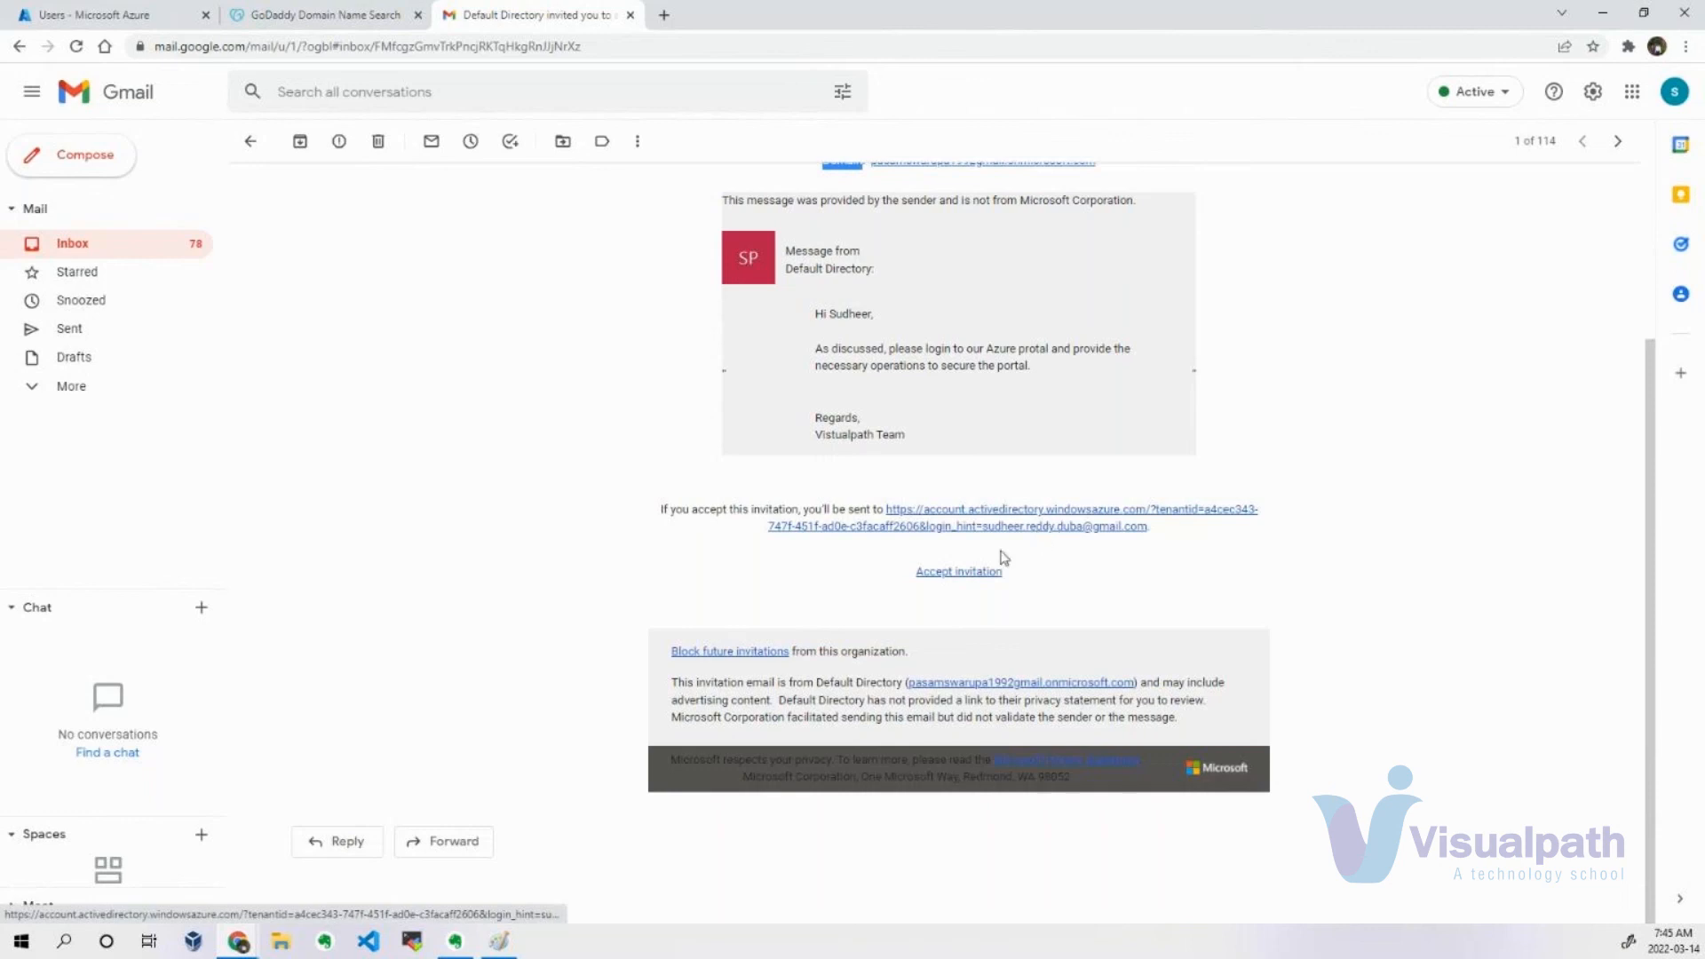
Accept the invitation, agree to create a Microsoft account for the guest's email, and enter the new account password.
{"action": "left_click", "coordinate": [977, 574]}
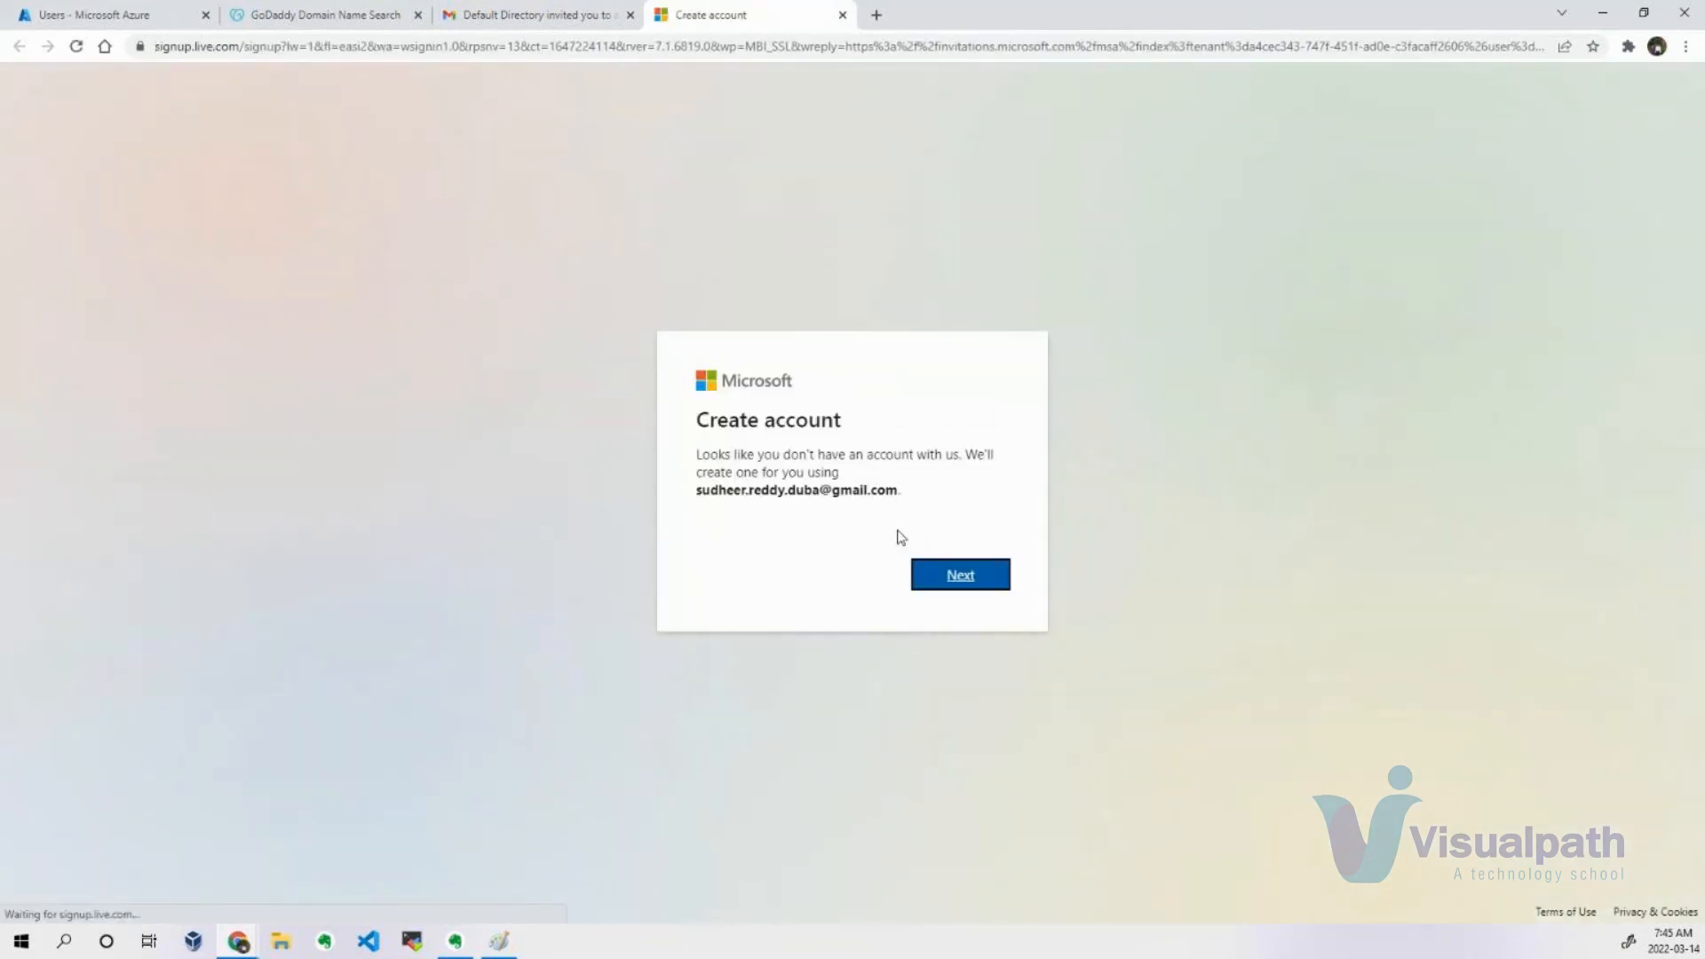
{"action": "left_click", "coordinate": [974, 575]}
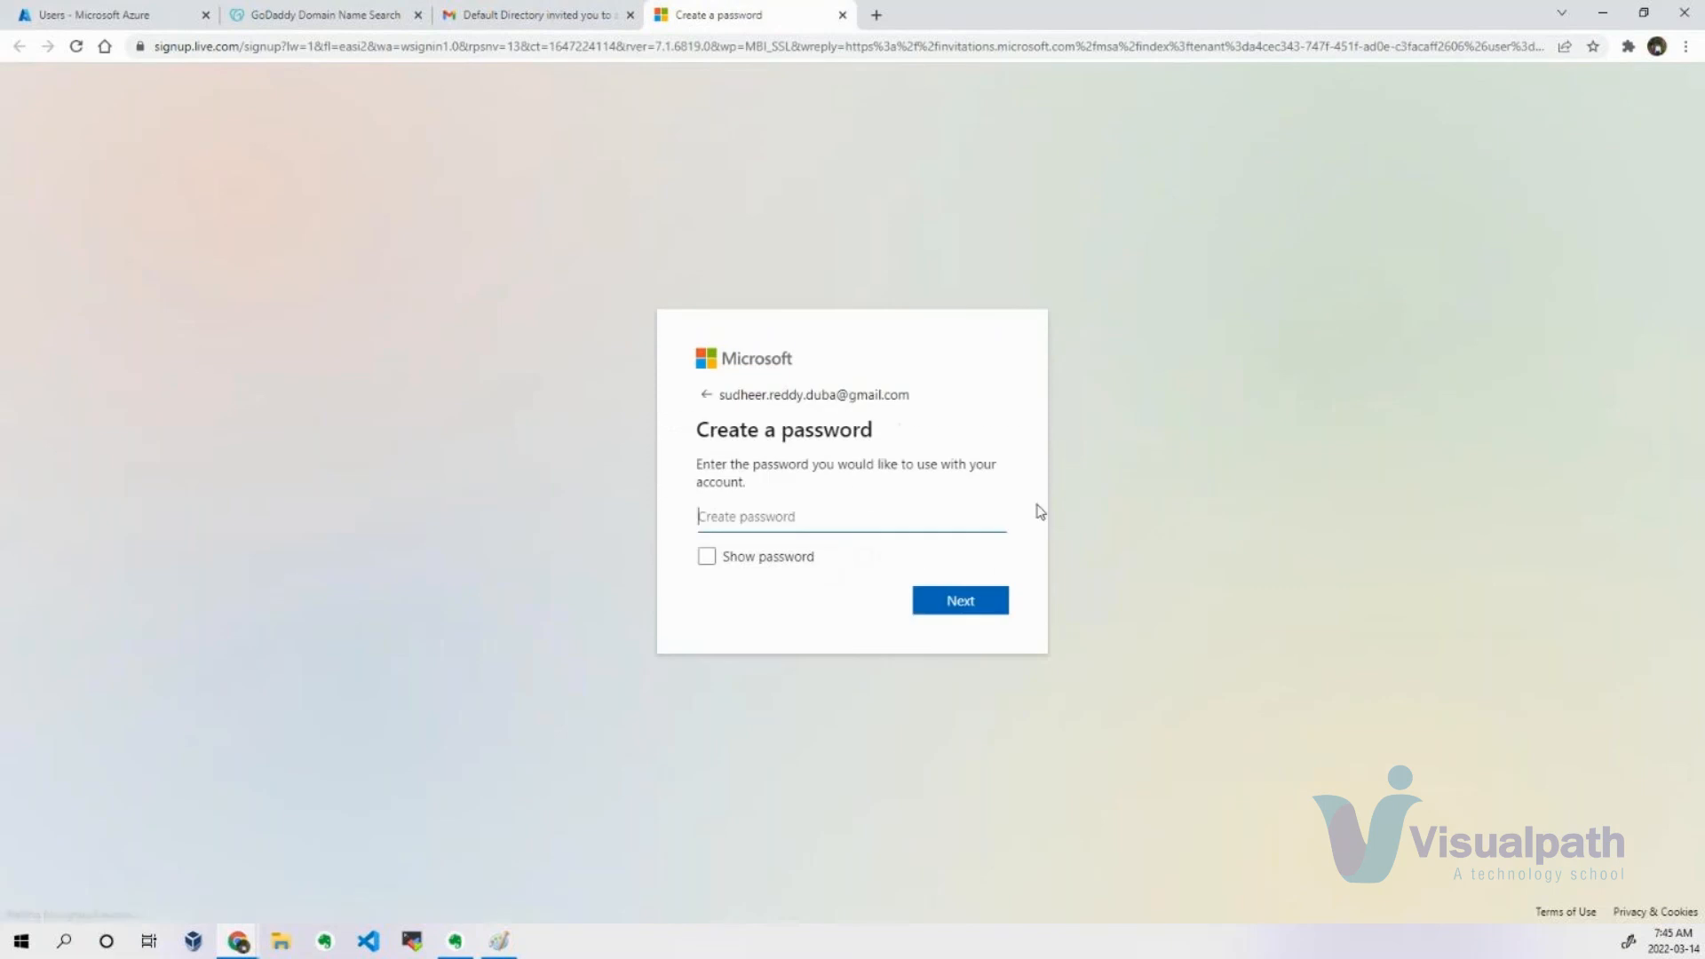
{"action": "left_click", "coordinate": [824, 512]}
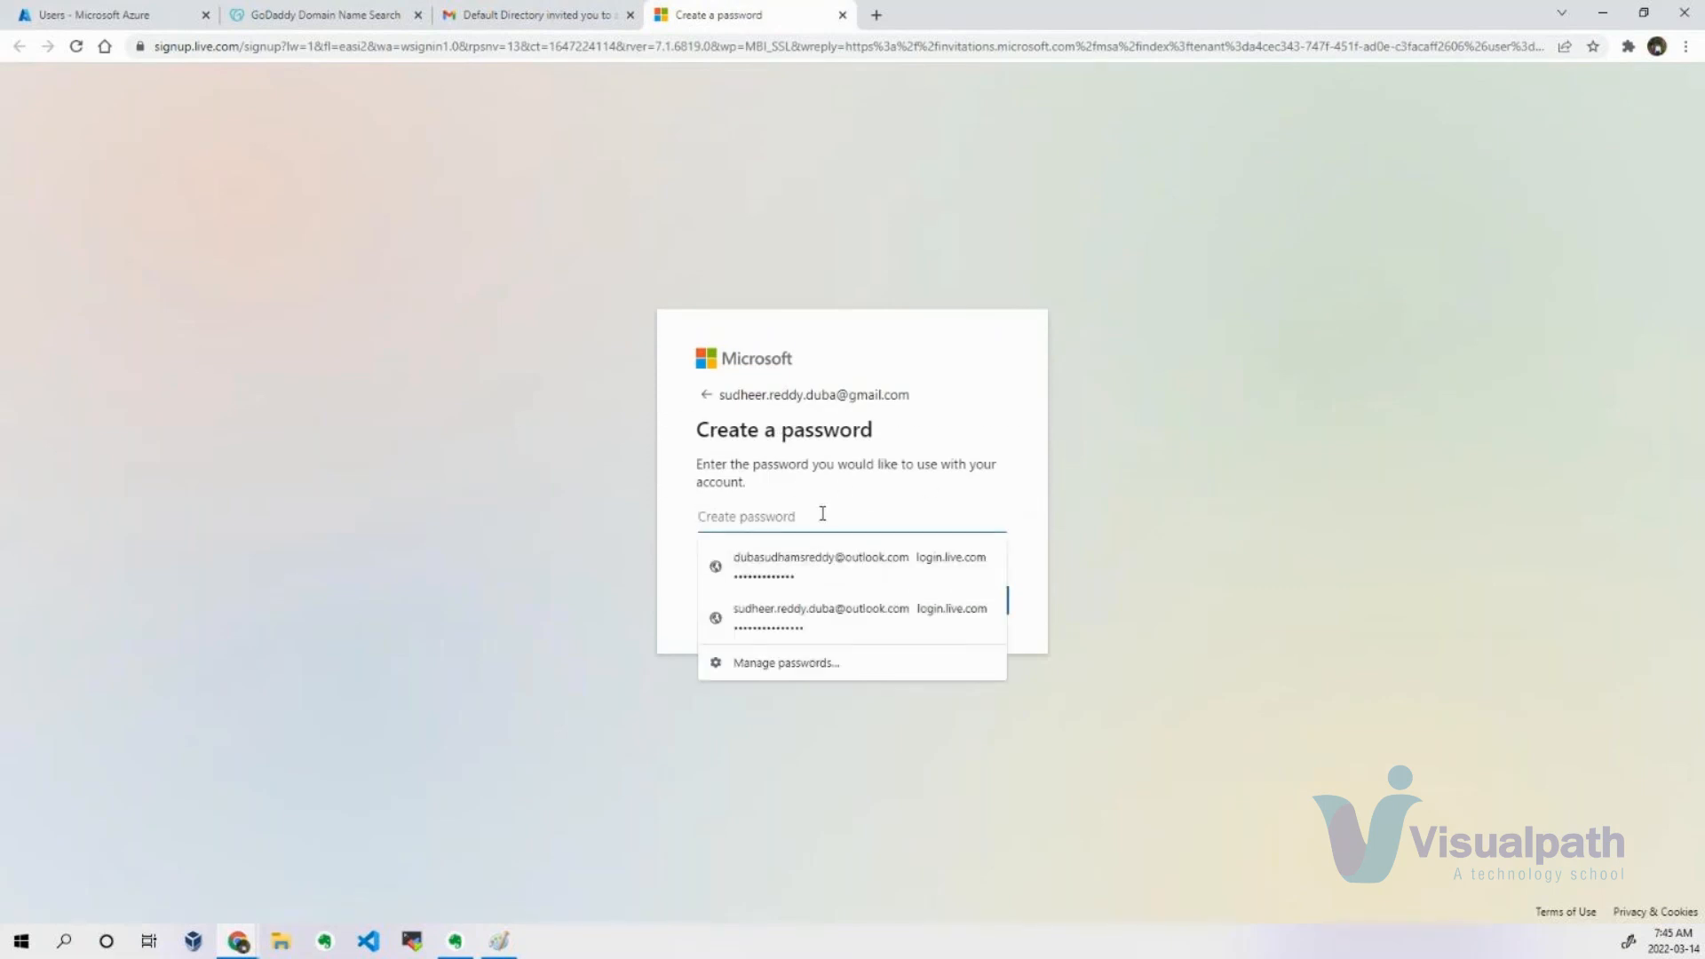
{"action": "type", "text": "P"}
{"action": "key", "text": "Return"}
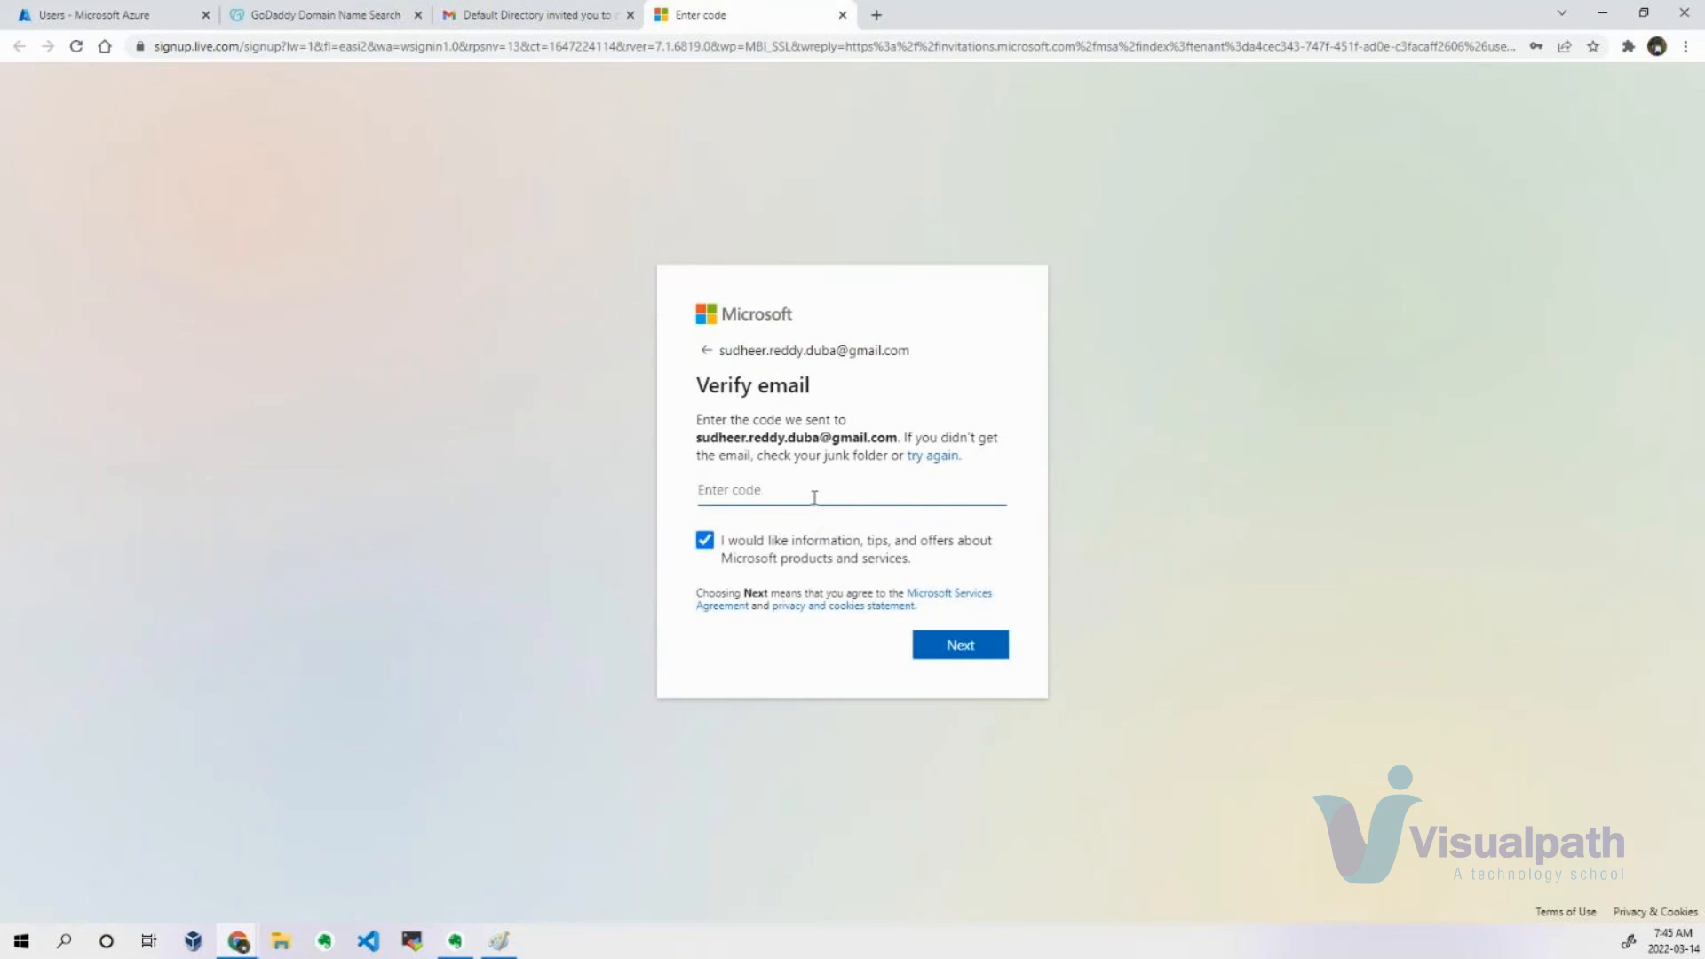
Copy the security code from the Microsoft verification email in Gmail and submit it as the account's email verification code.
{"action": "left_click", "coordinate": [541, 14]}
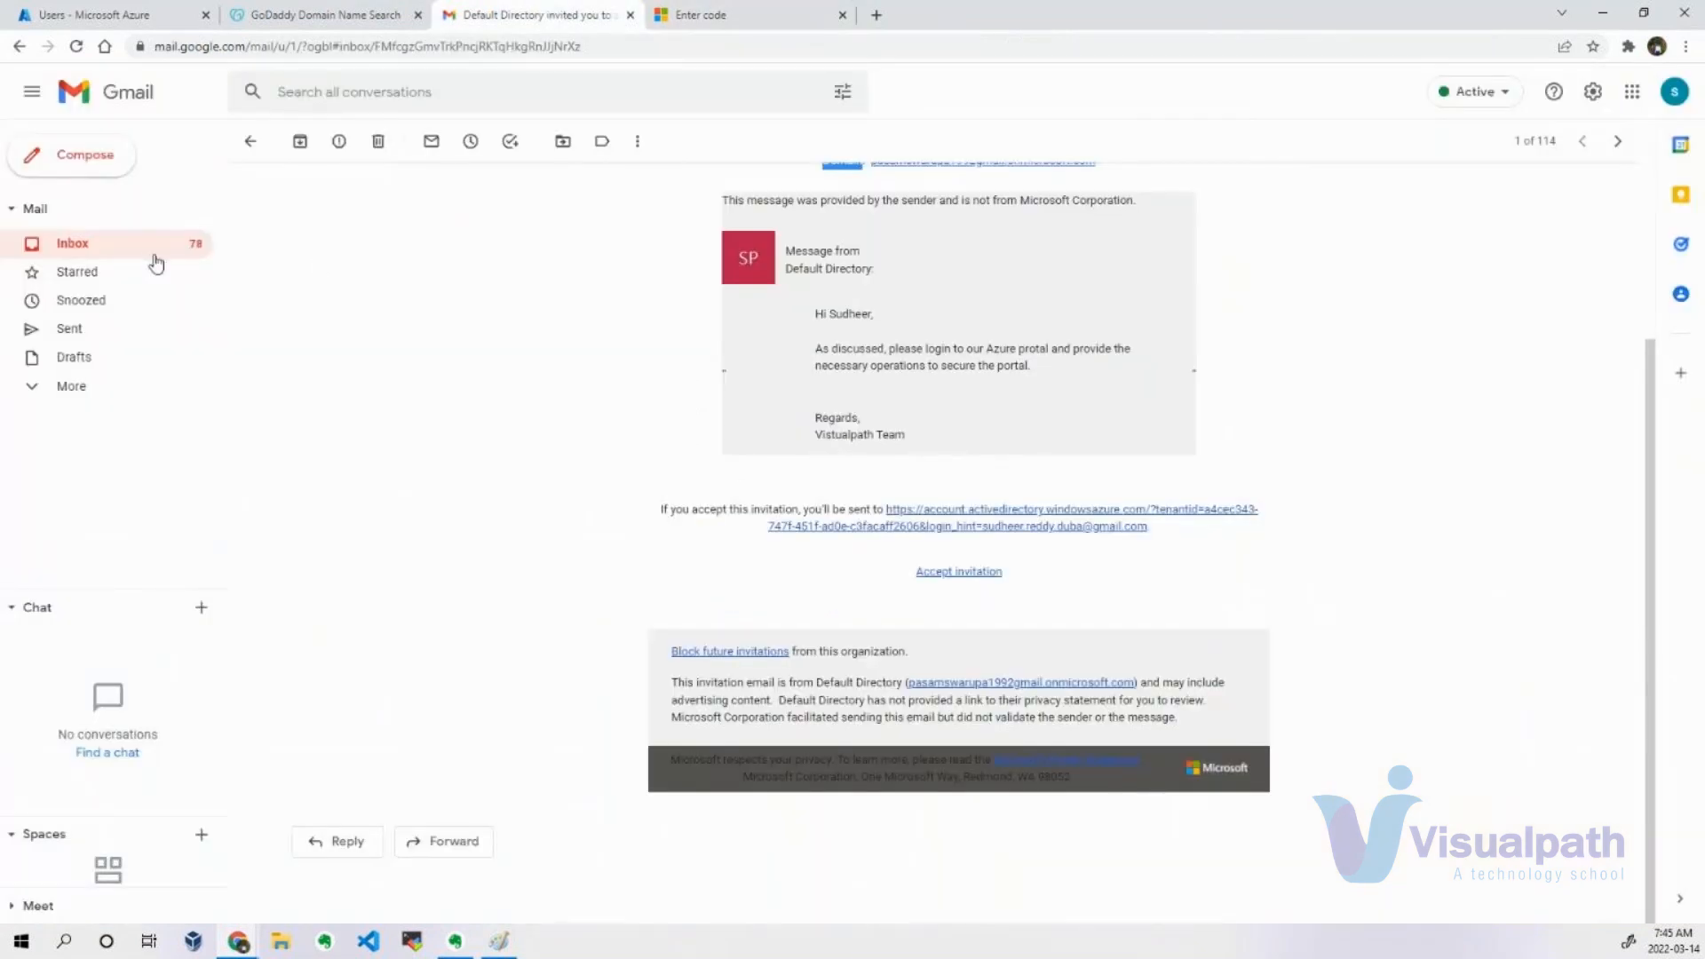
{"action": "left_click", "coordinate": [204, 243]}
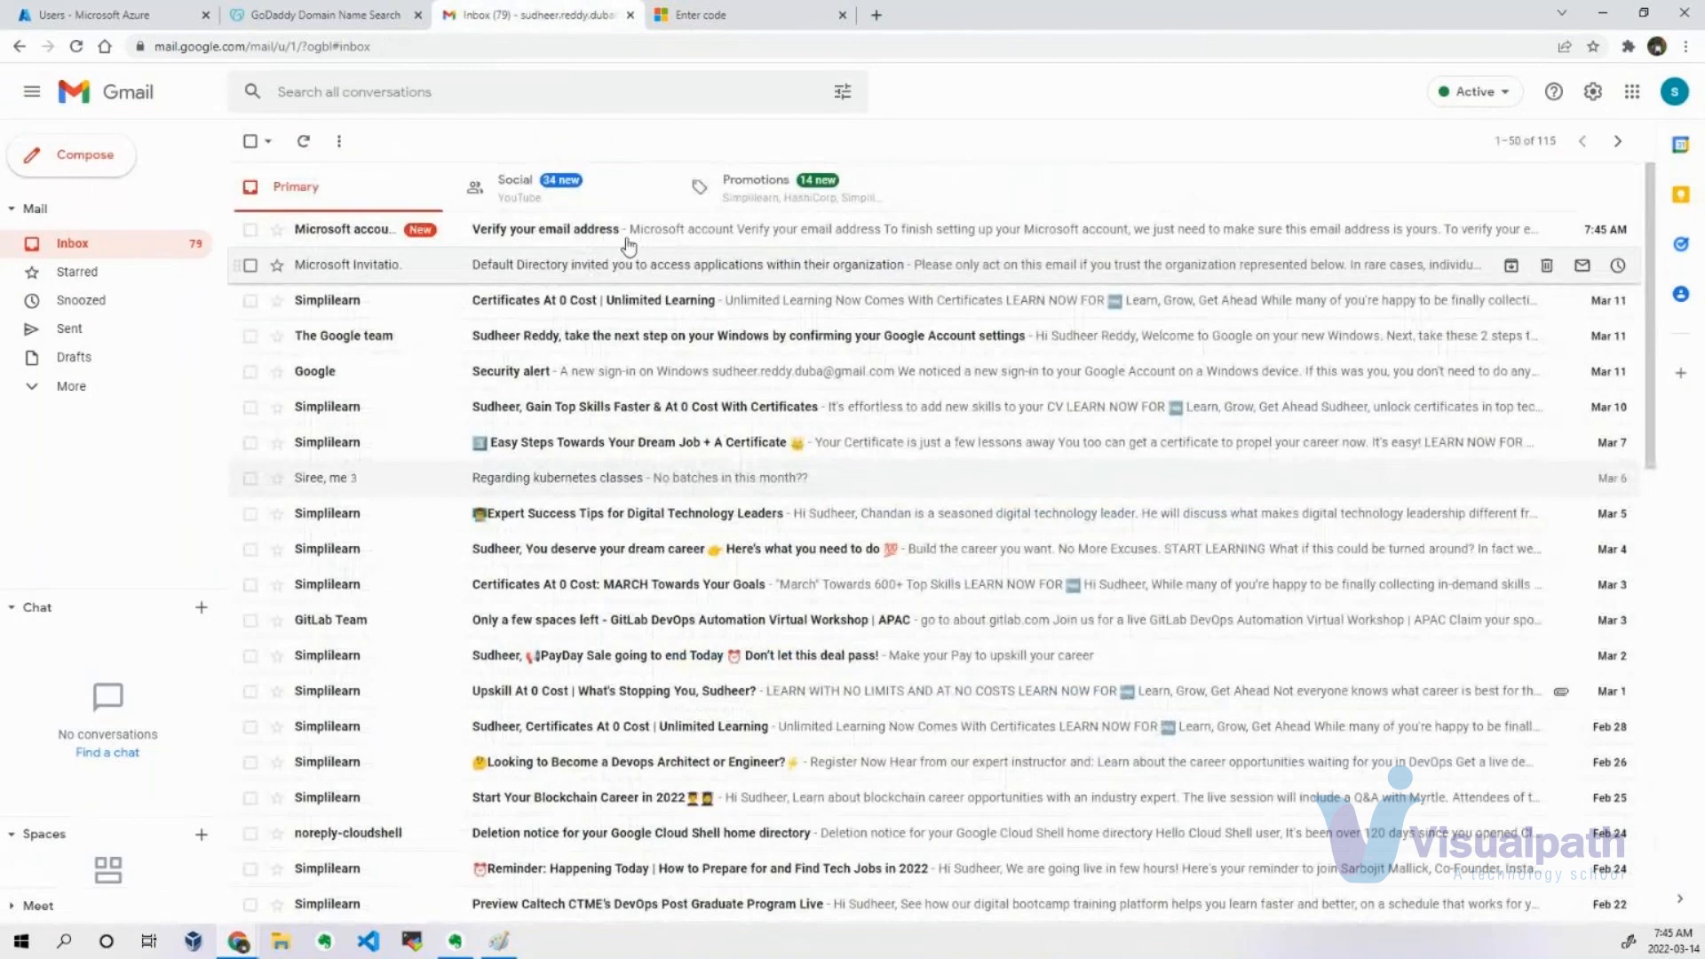
{"action": "left_click", "coordinate": [639, 230]}
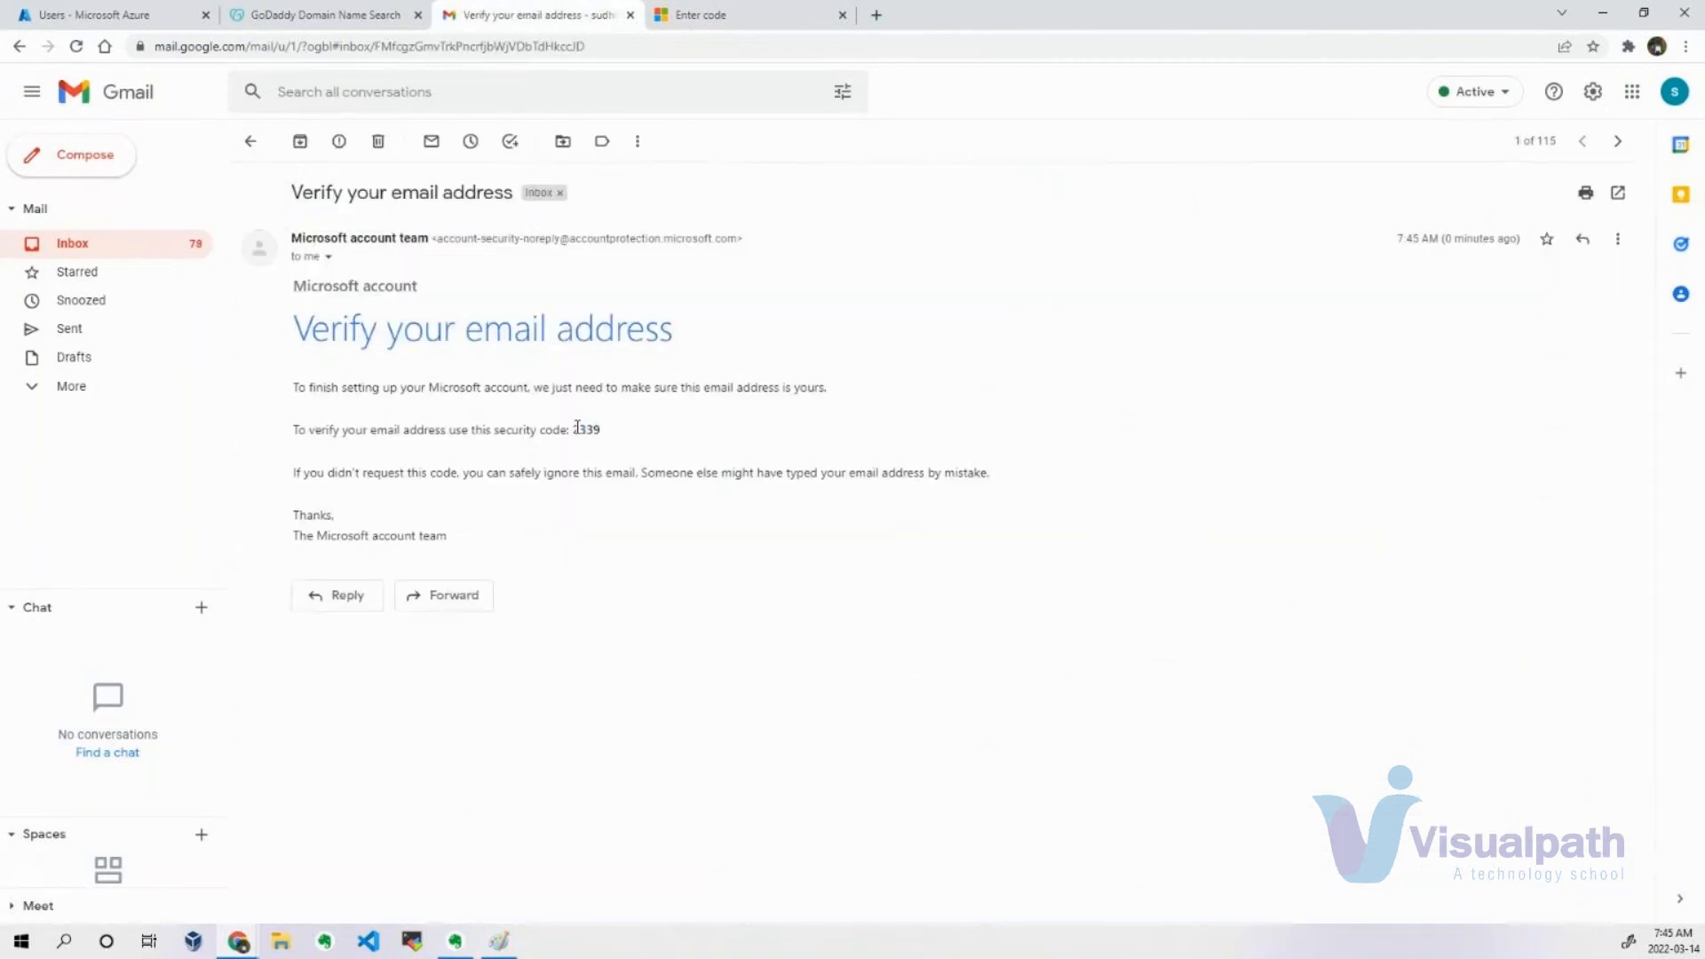
{"action": "left_click_drag", "start_coordinate": [572, 431], "coordinate": [611, 436]}
{"action": "key", "text": "ctrl+c"}
{"action": "left_click", "coordinate": [697, 14]}
{"action": "key", "text": "ctrl+v"}
{"action": "left_click", "coordinate": [967, 652]}
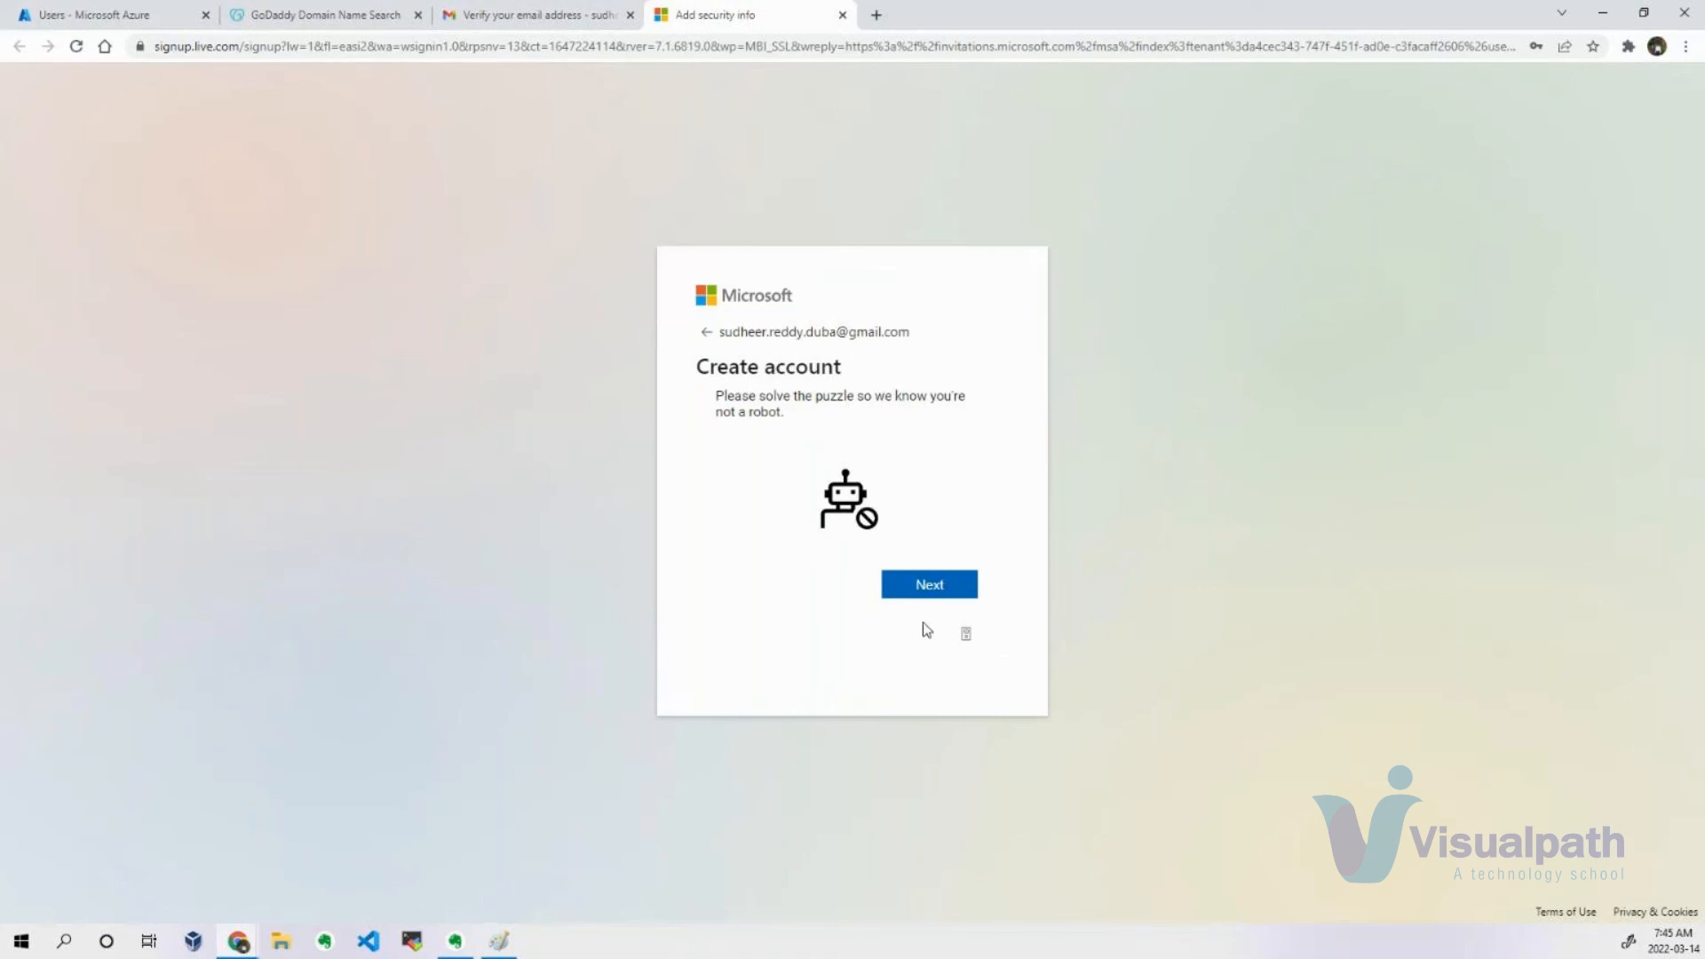
Solve the robot-check puzzle by picking the starfish, and accept the permissions requested by the Default Directory.
{"action": "left_click", "coordinate": [929, 589]}
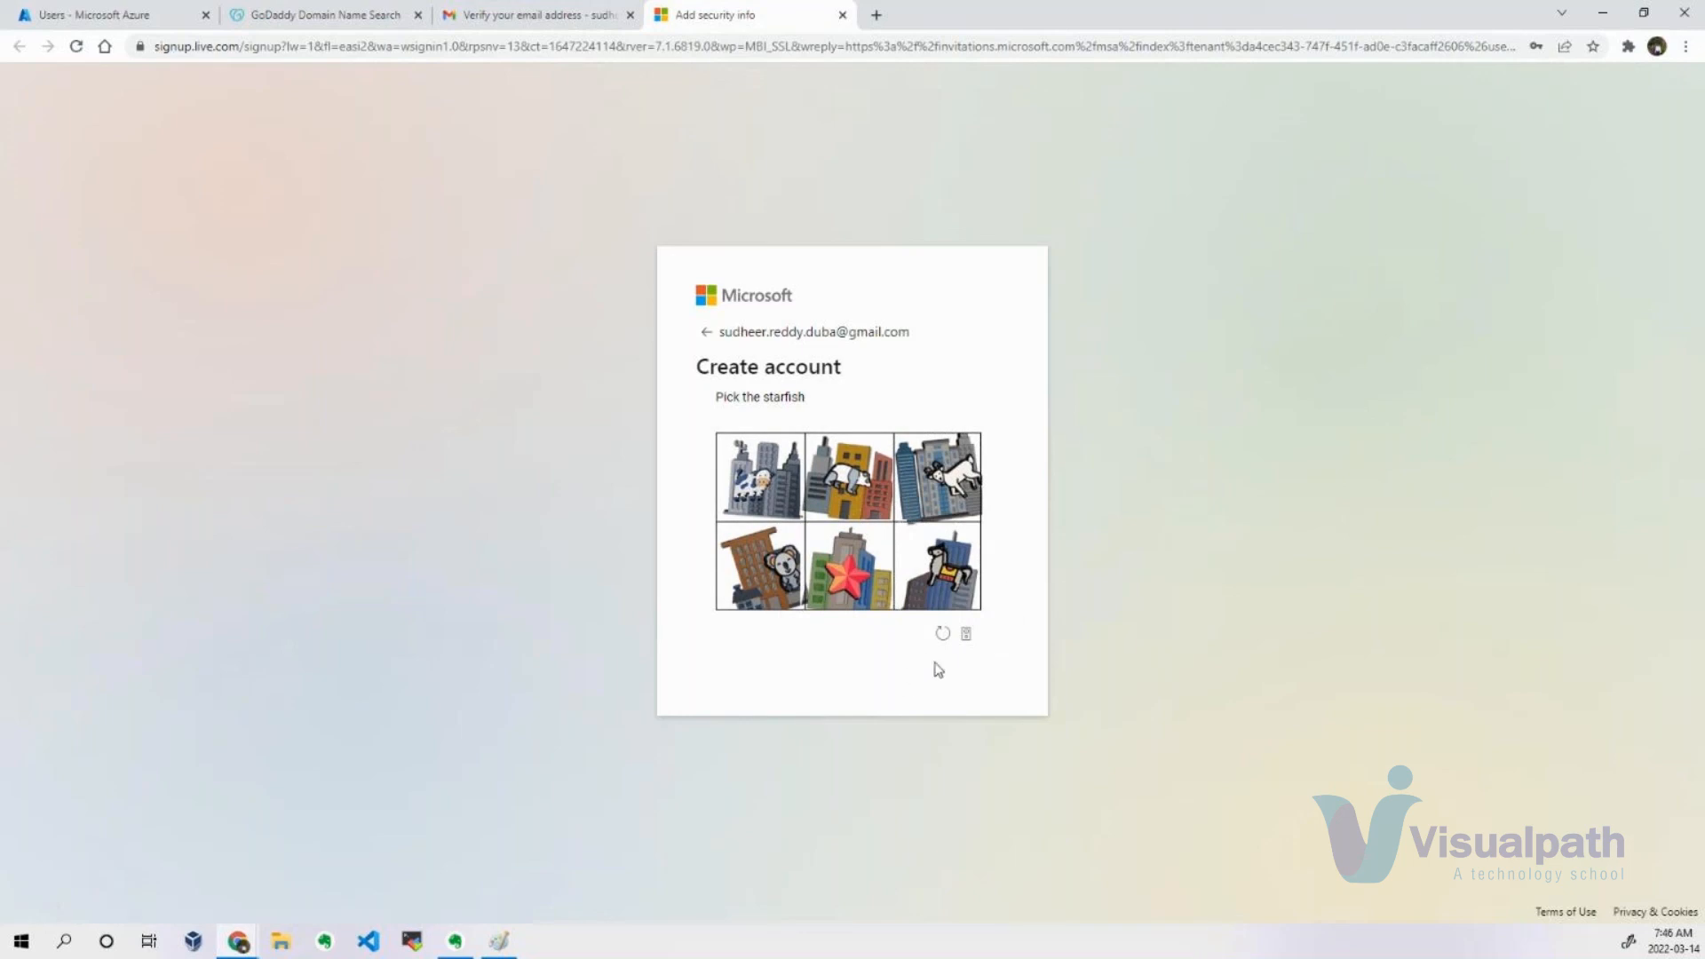
{"action": "left_click", "coordinate": [848, 573]}
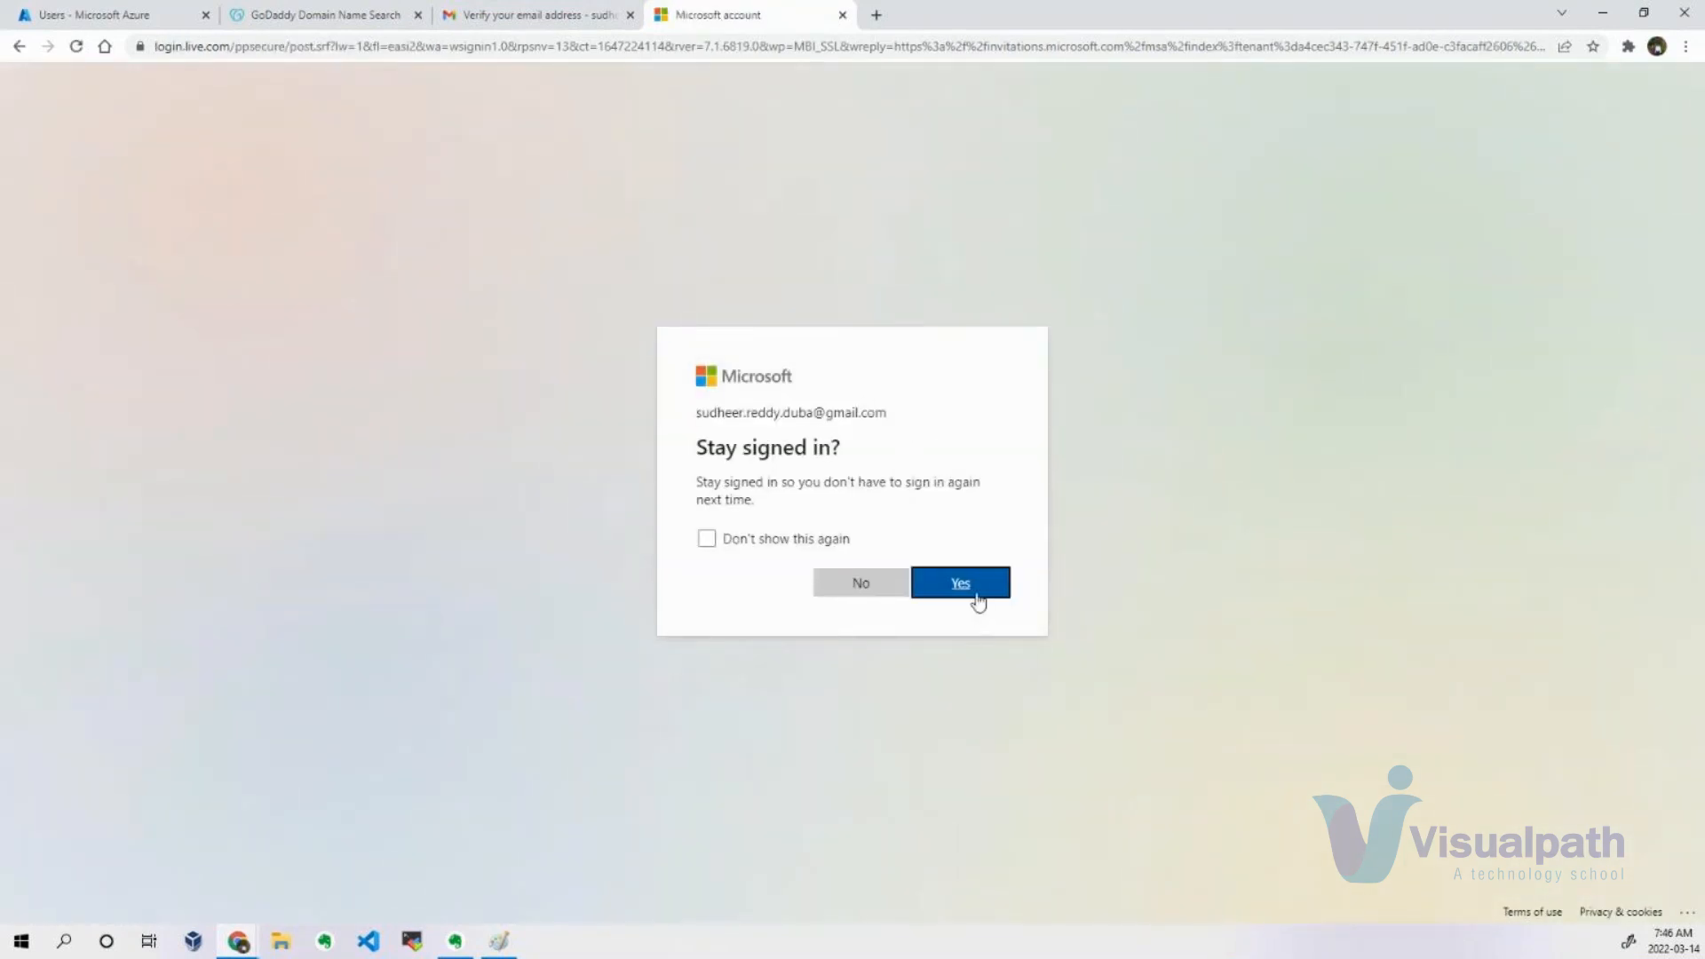
{"action": "left_click", "coordinate": [977, 595]}
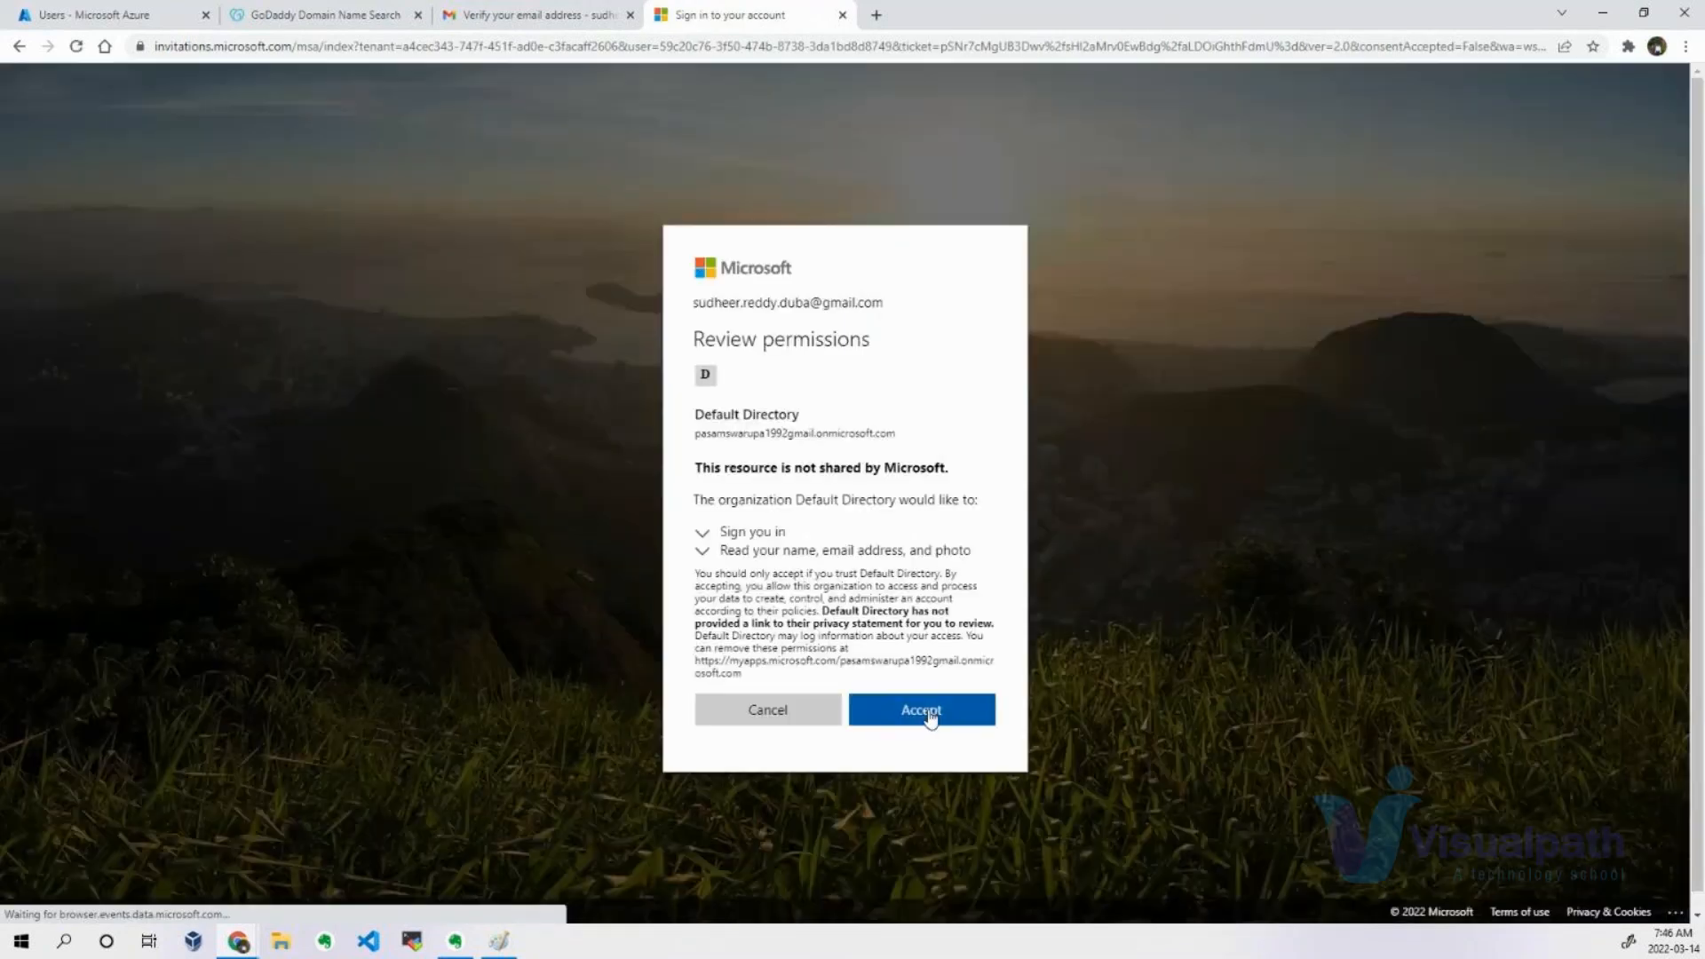
{"action": "left_click", "coordinate": [931, 717]}
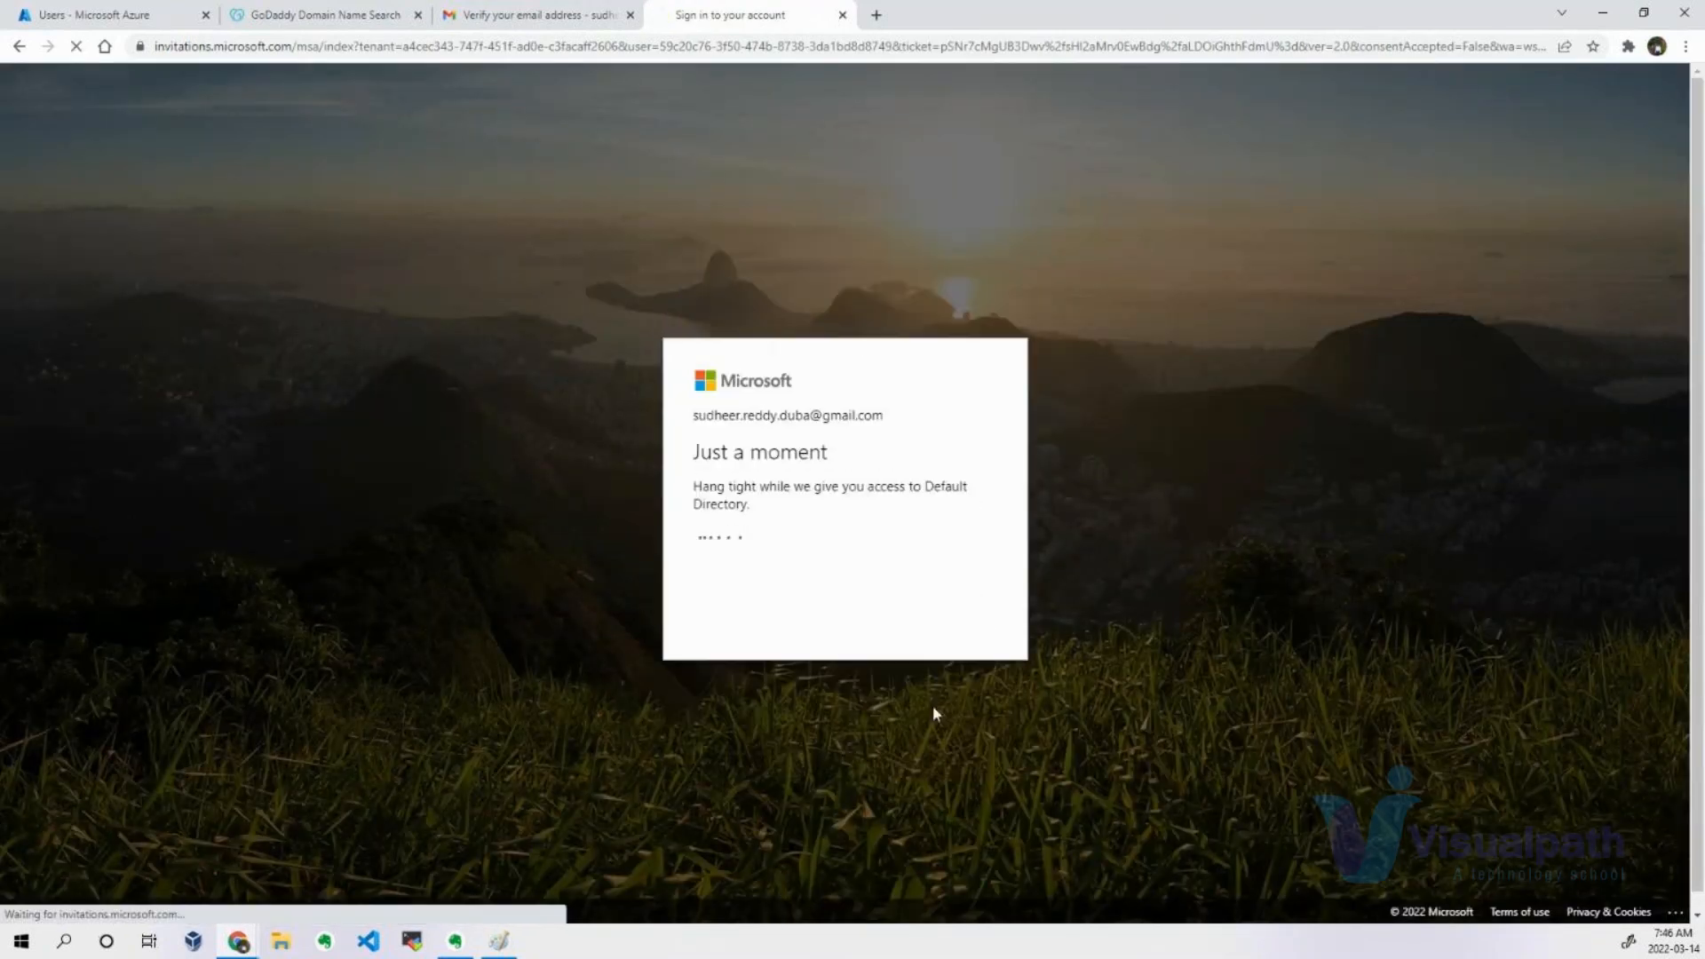
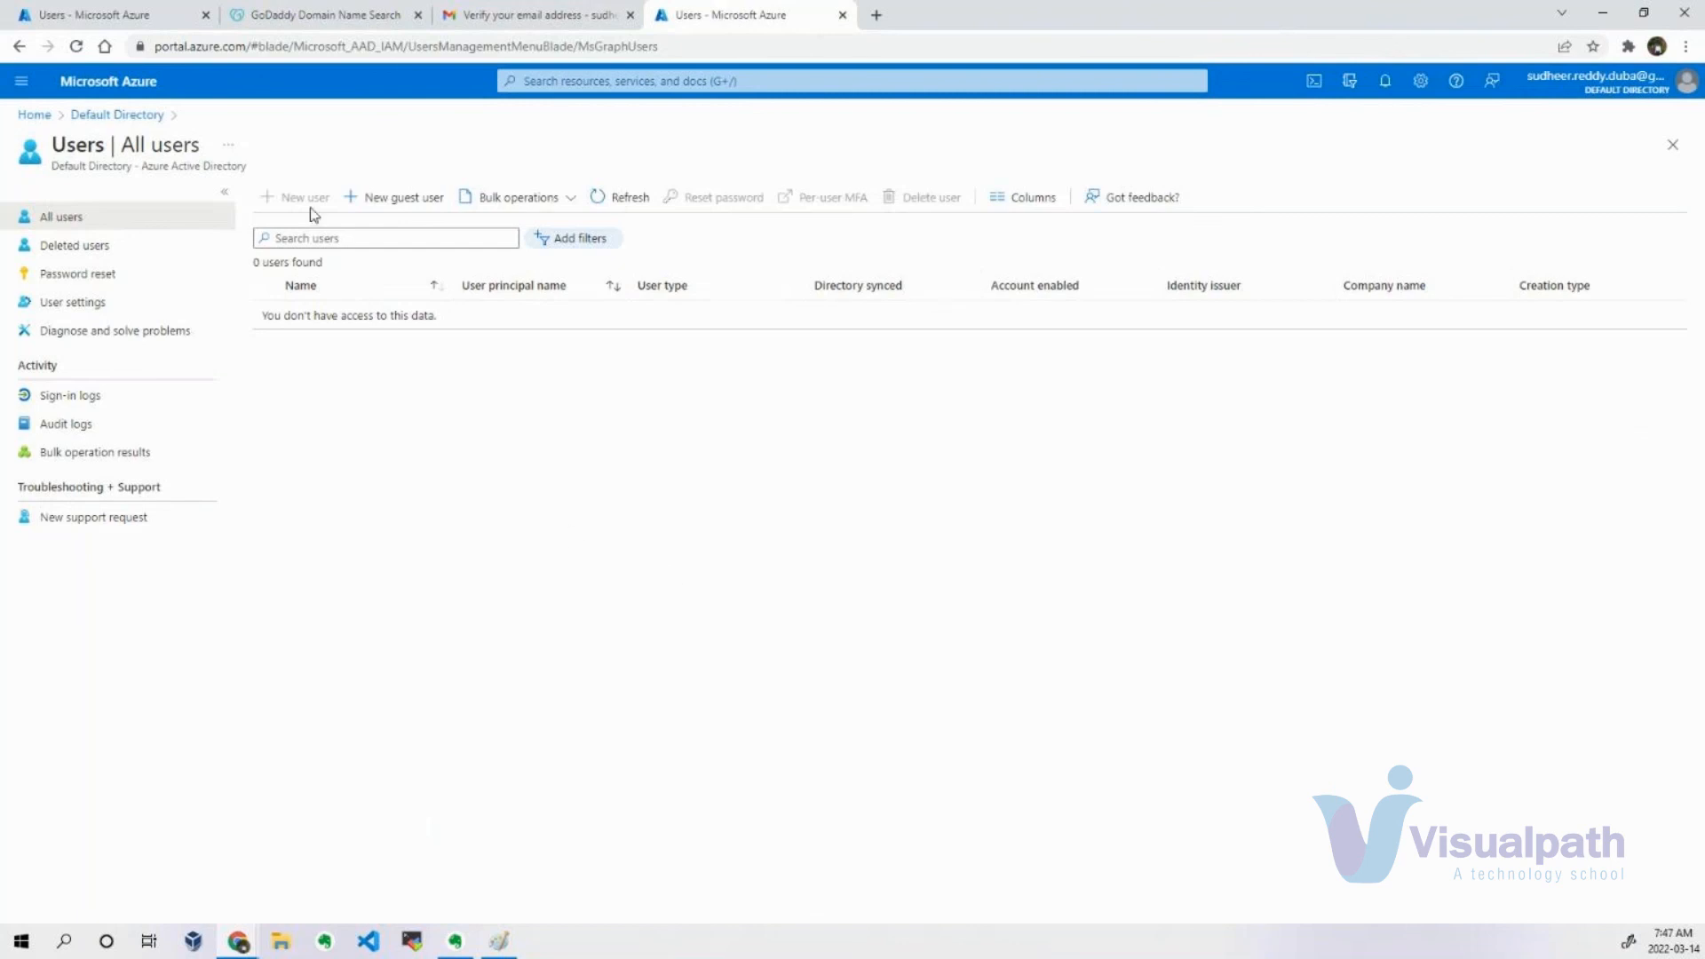
Open the Default Directory overview in the guest's portal session and compare it with the administrator's list of all users.
{"action": "left_click", "coordinate": [135, 116]}
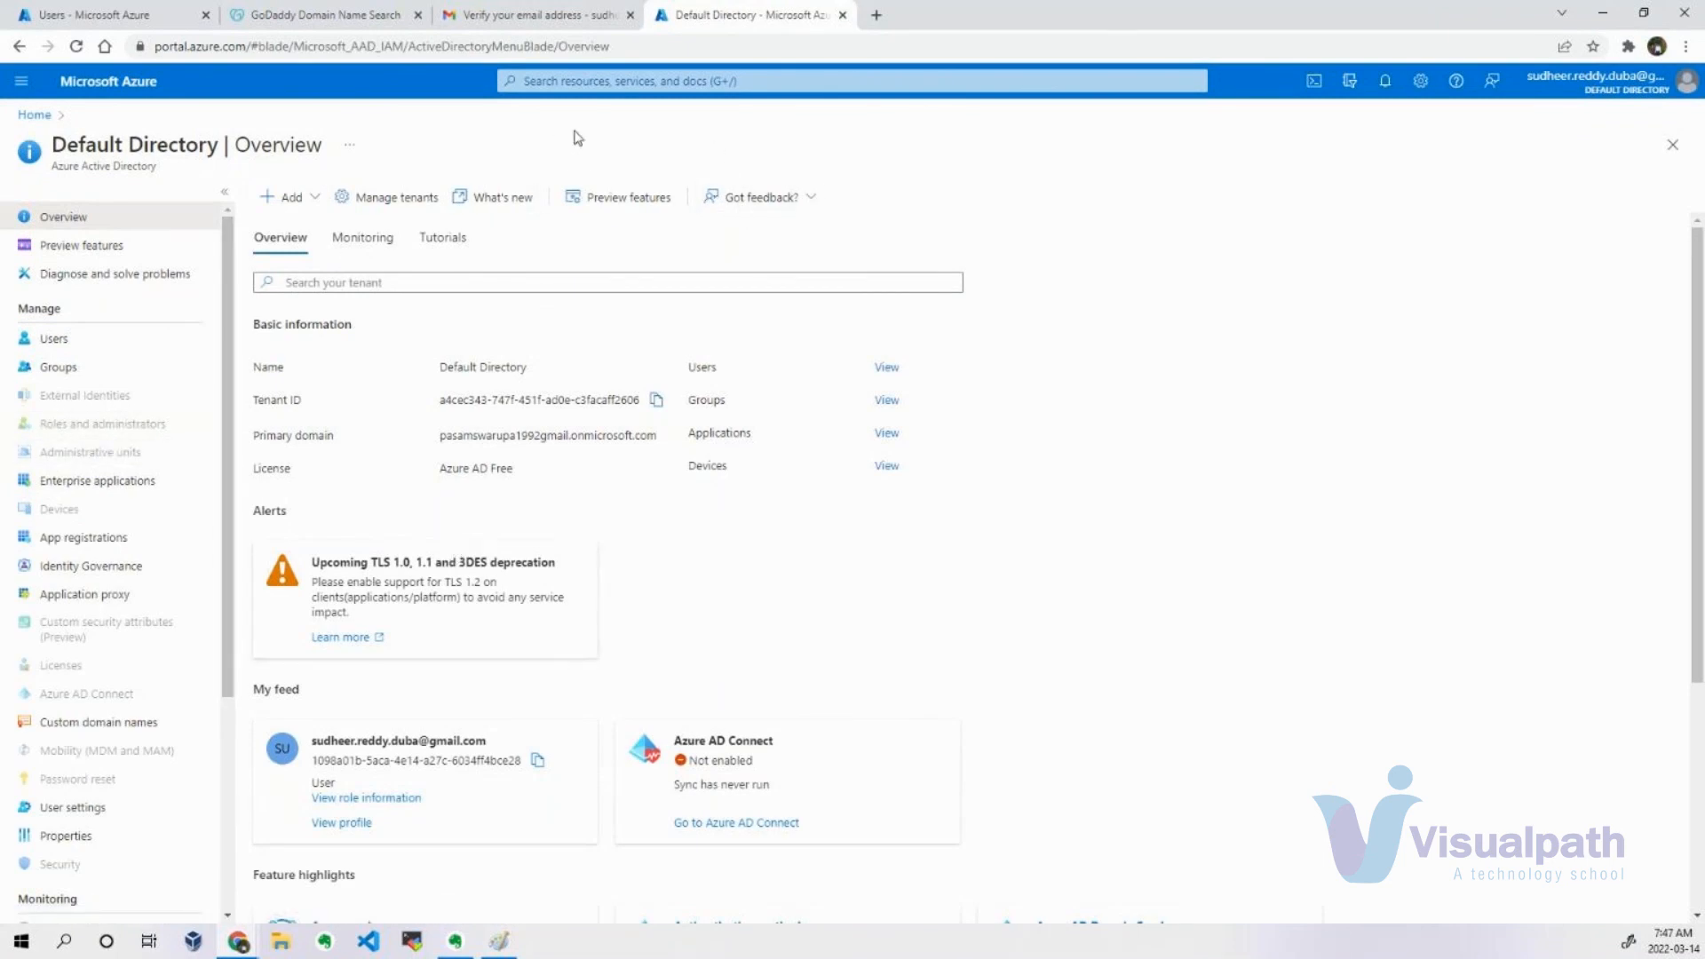
{"action": "left_click", "coordinate": [95, 16]}
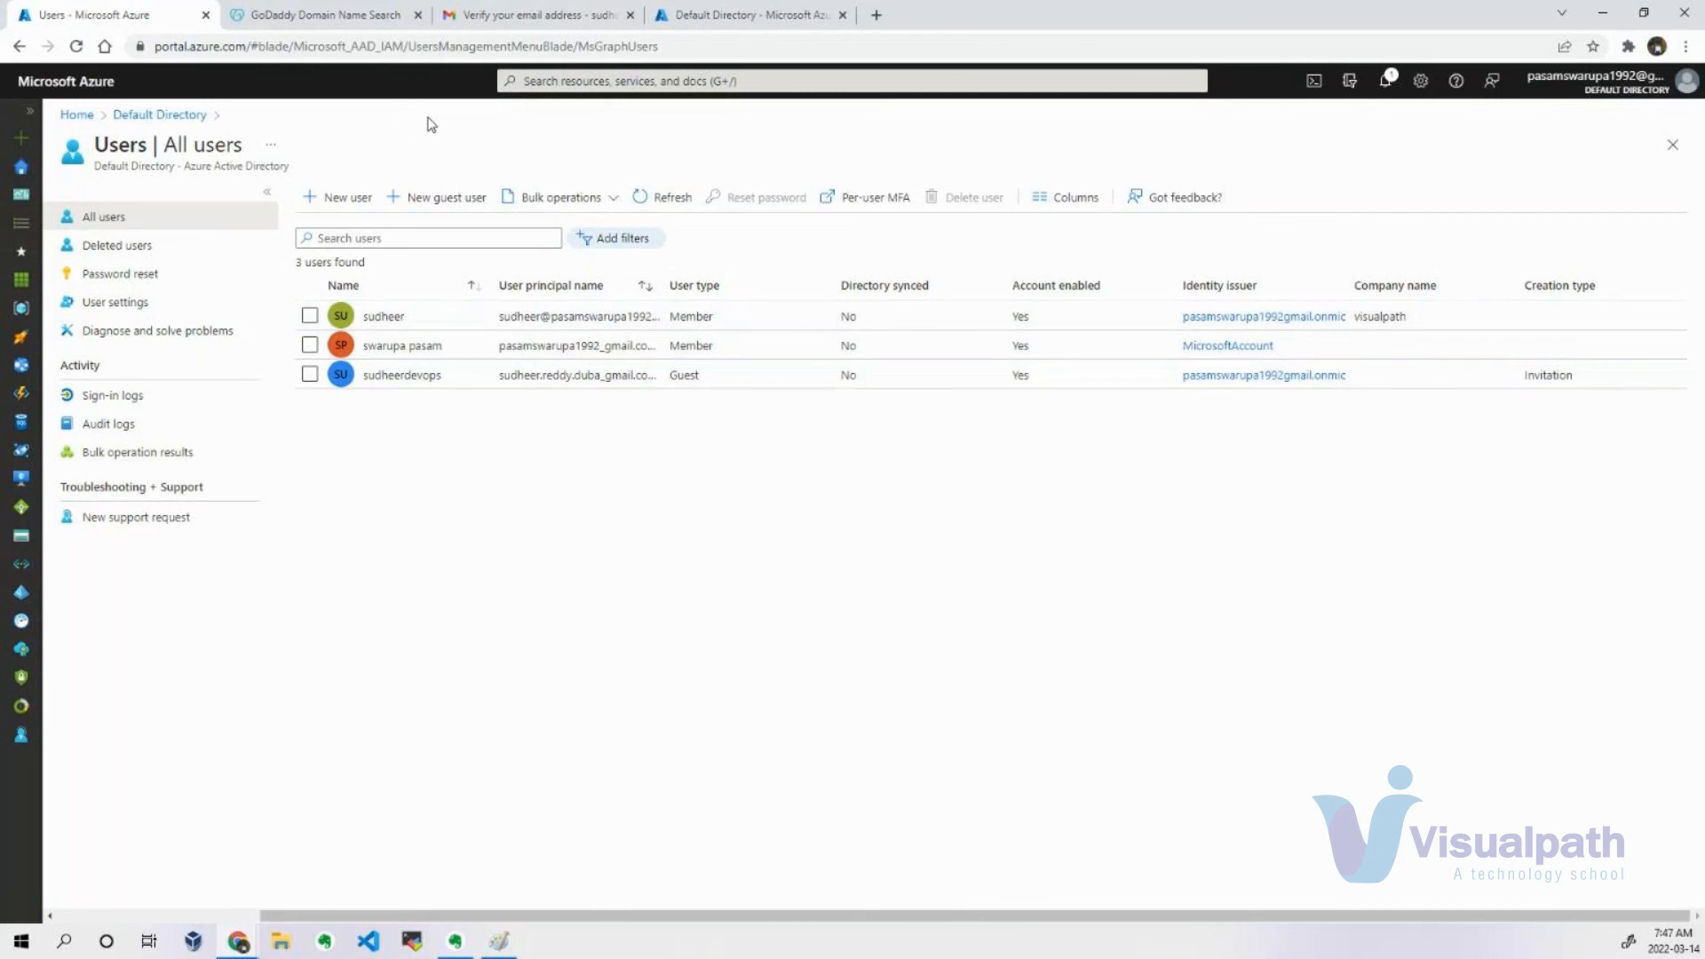
{"action": "left_click", "coordinate": [730, 11]}
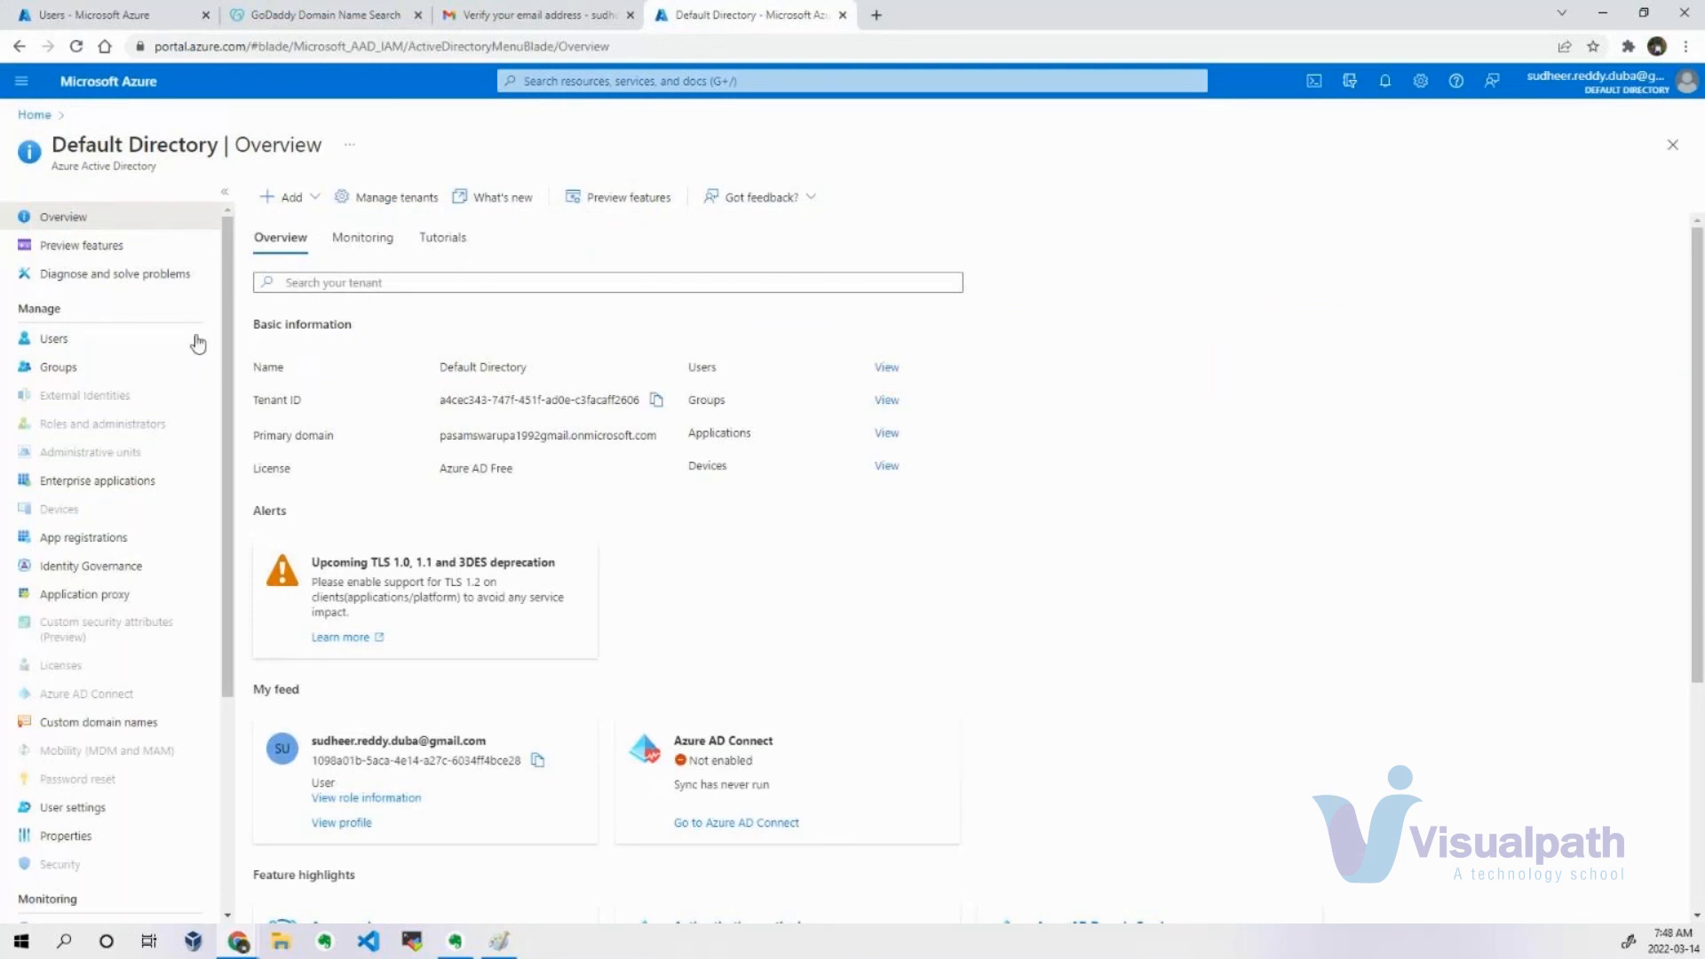
{"action": "left_click", "coordinate": [87, 7]}
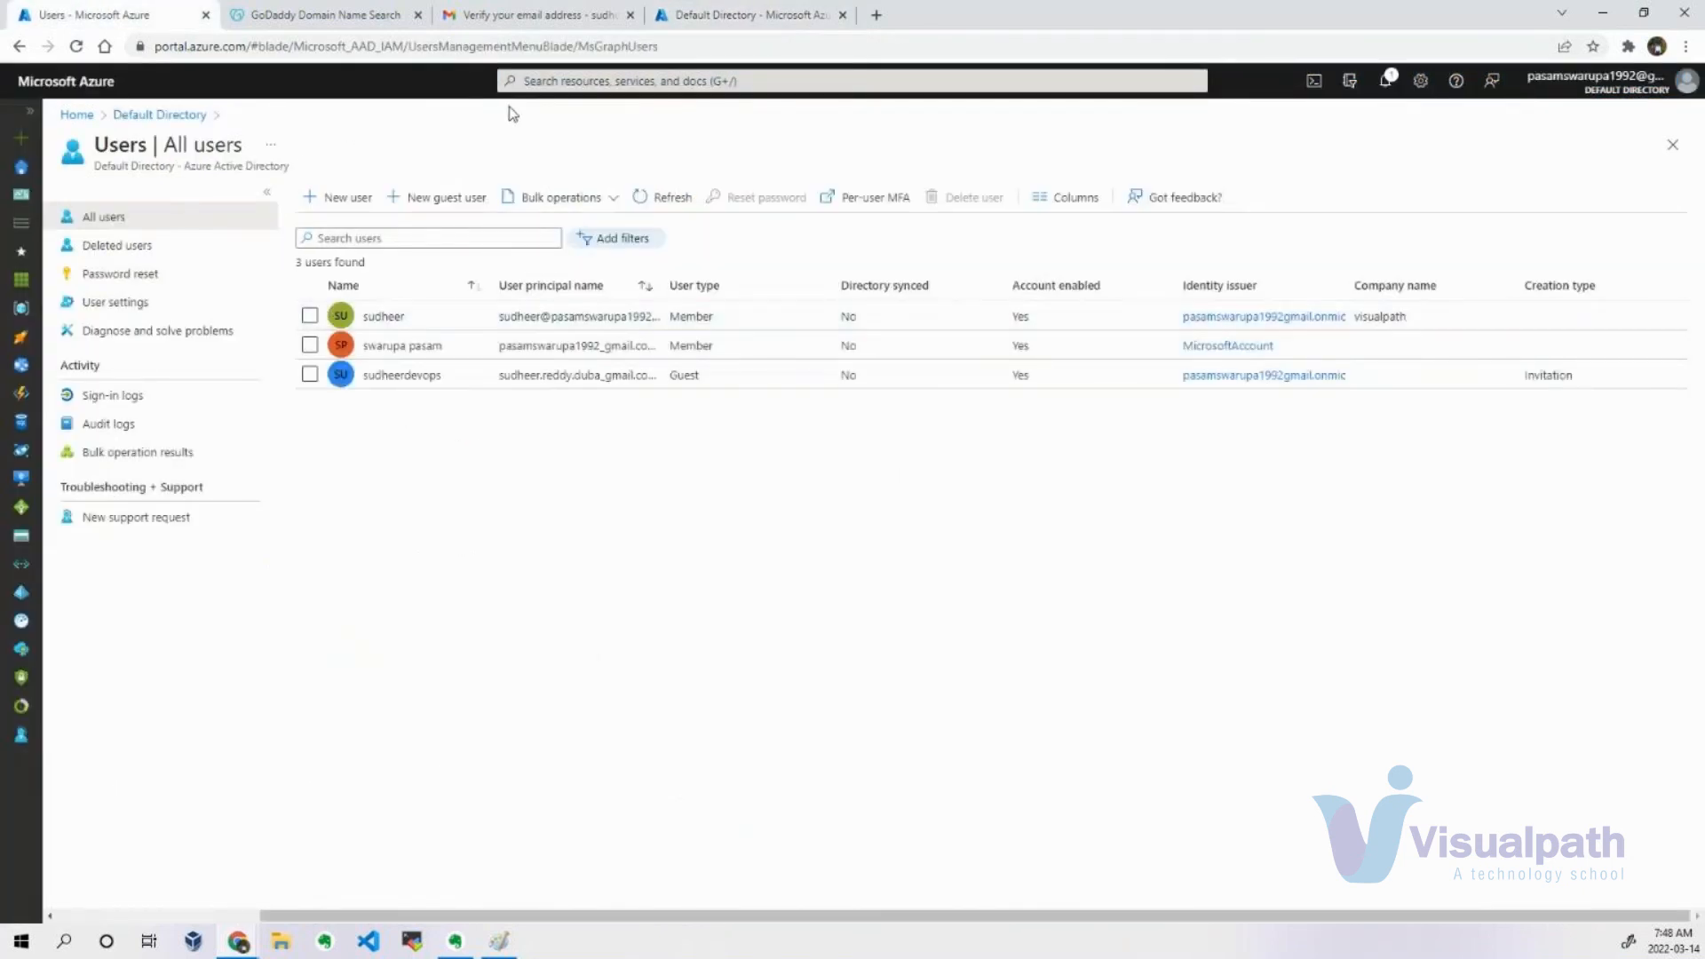
{"action": "left_click", "coordinate": [764, 15]}
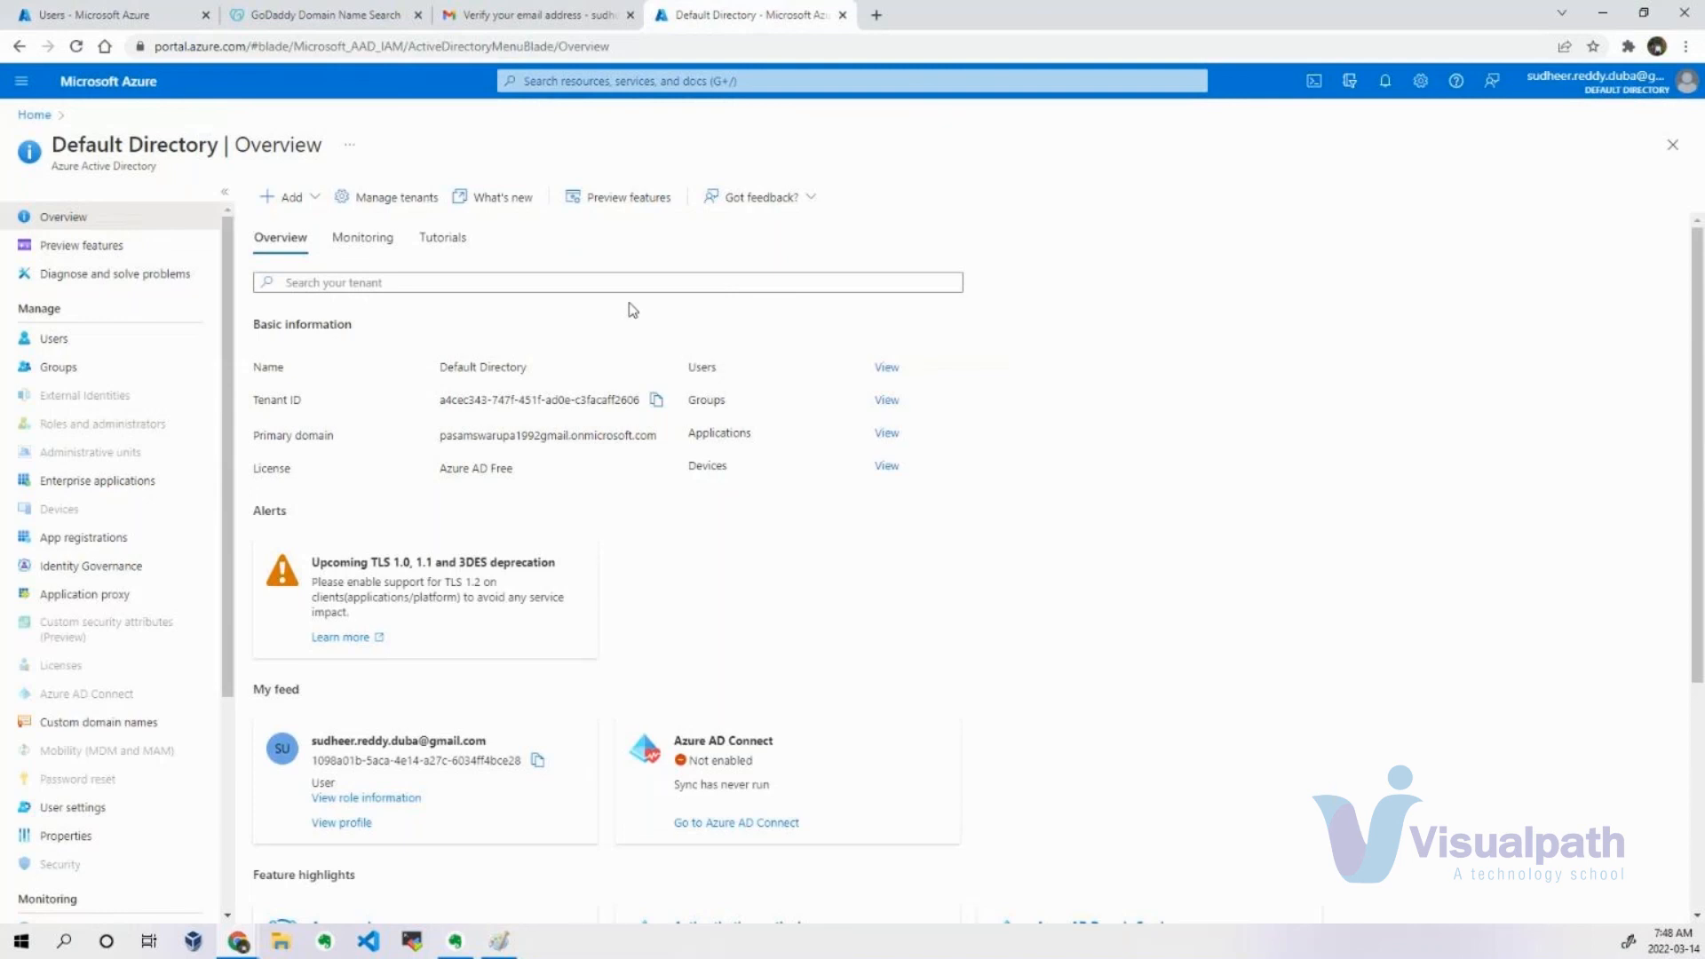
Delete the invited guest user from the administrator's Default Directory user list and confirm the deletion.
{"action": "left_click", "coordinate": [191, 12]}
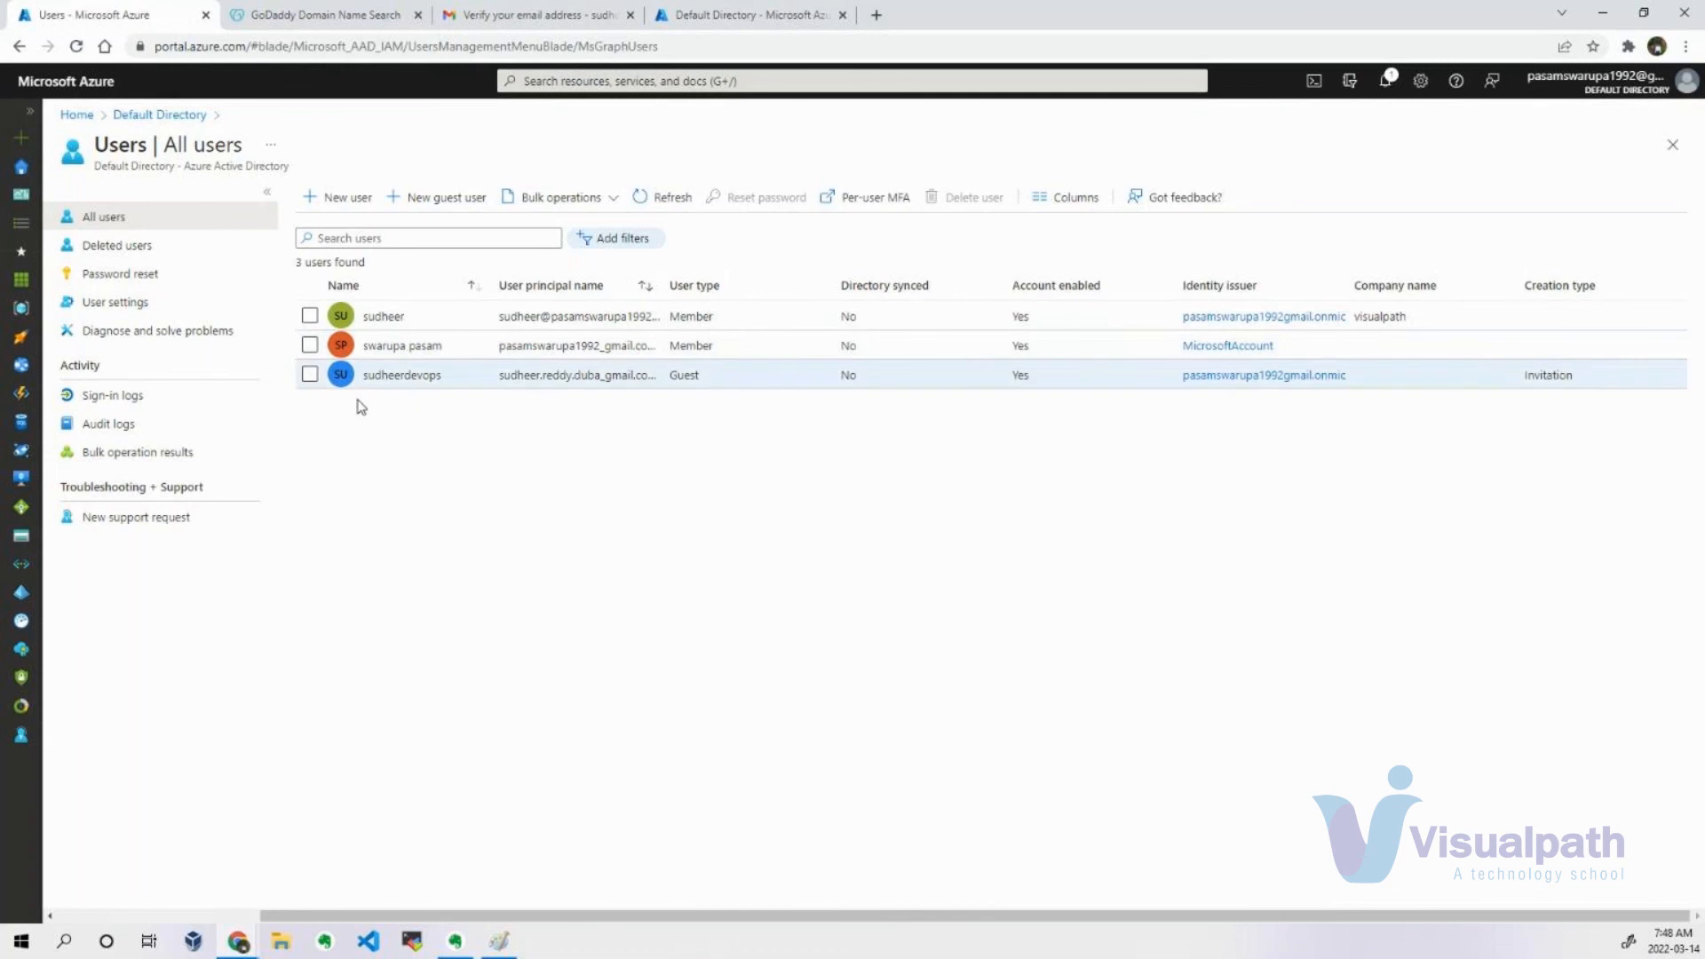
{"action": "left_click", "coordinate": [309, 374]}
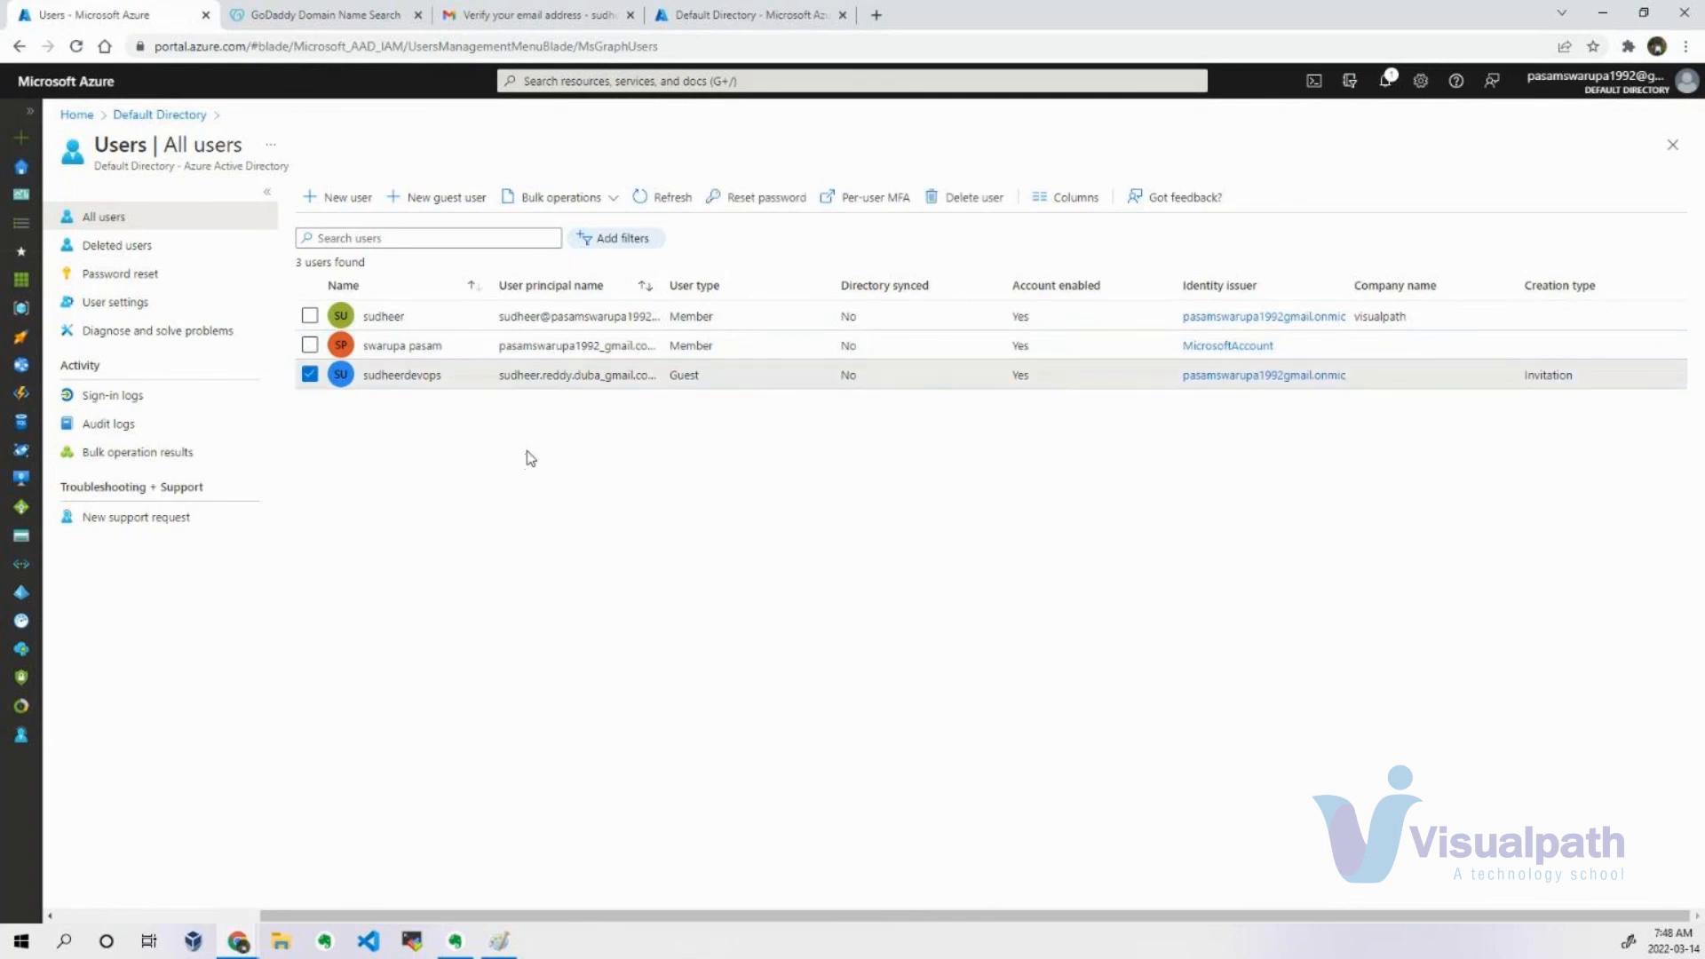
{"action": "left_click", "coordinate": [976, 210]}
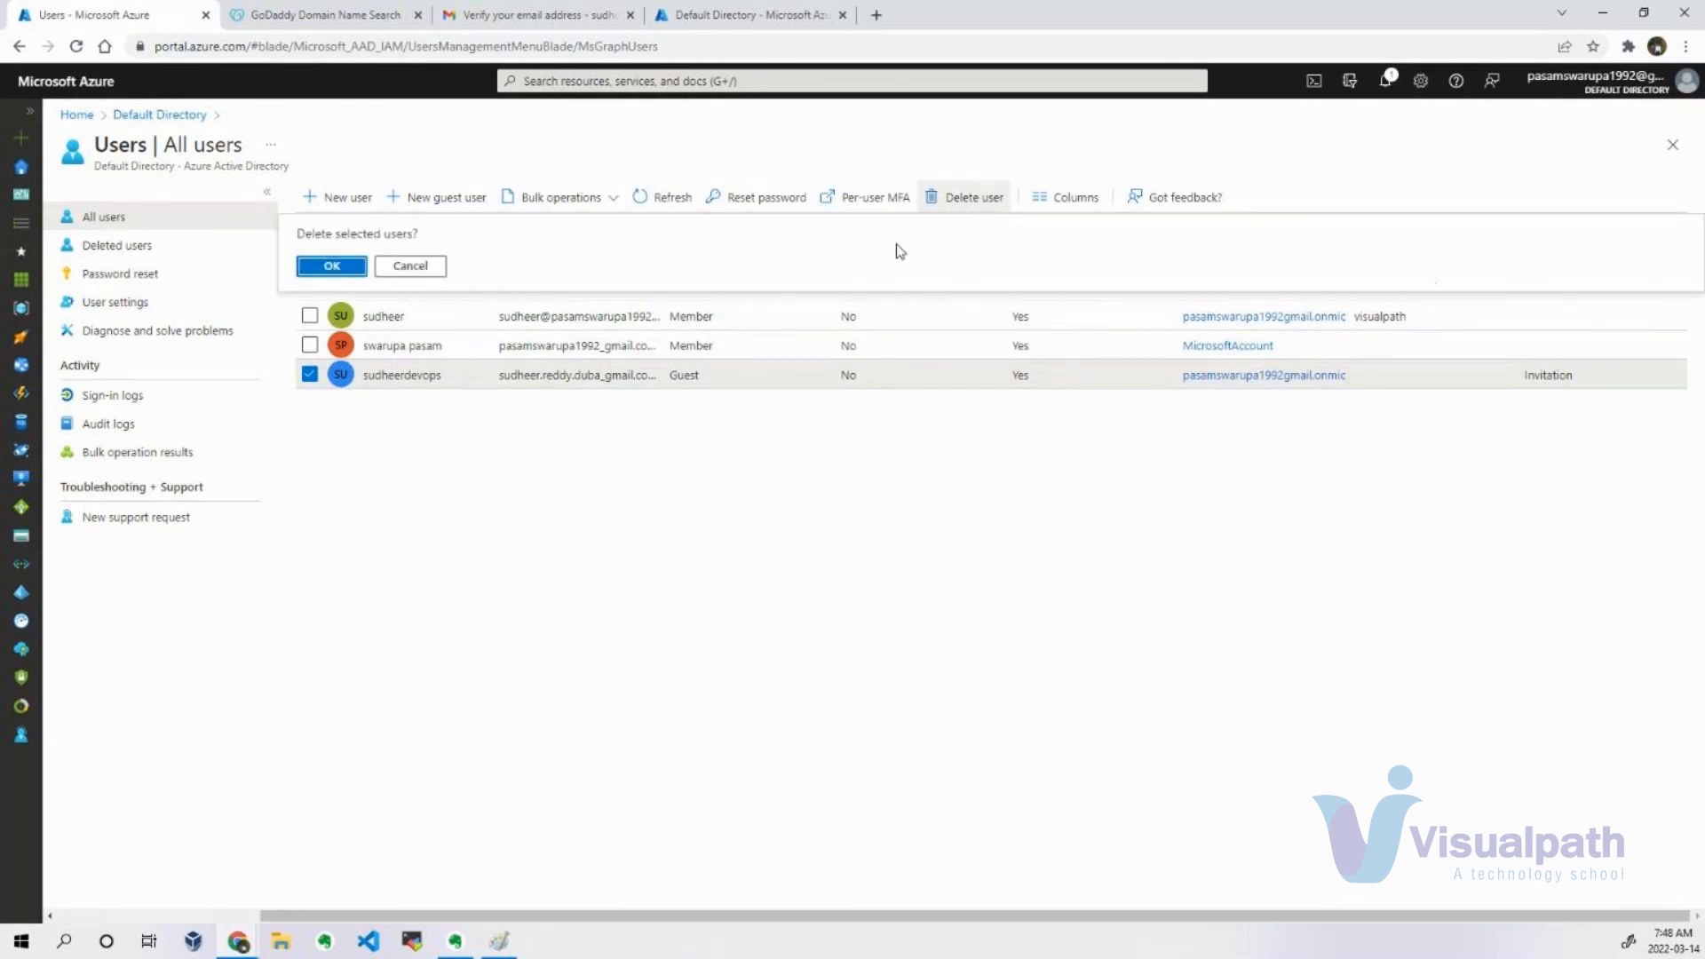
{"action": "left_click", "coordinate": [331, 266]}
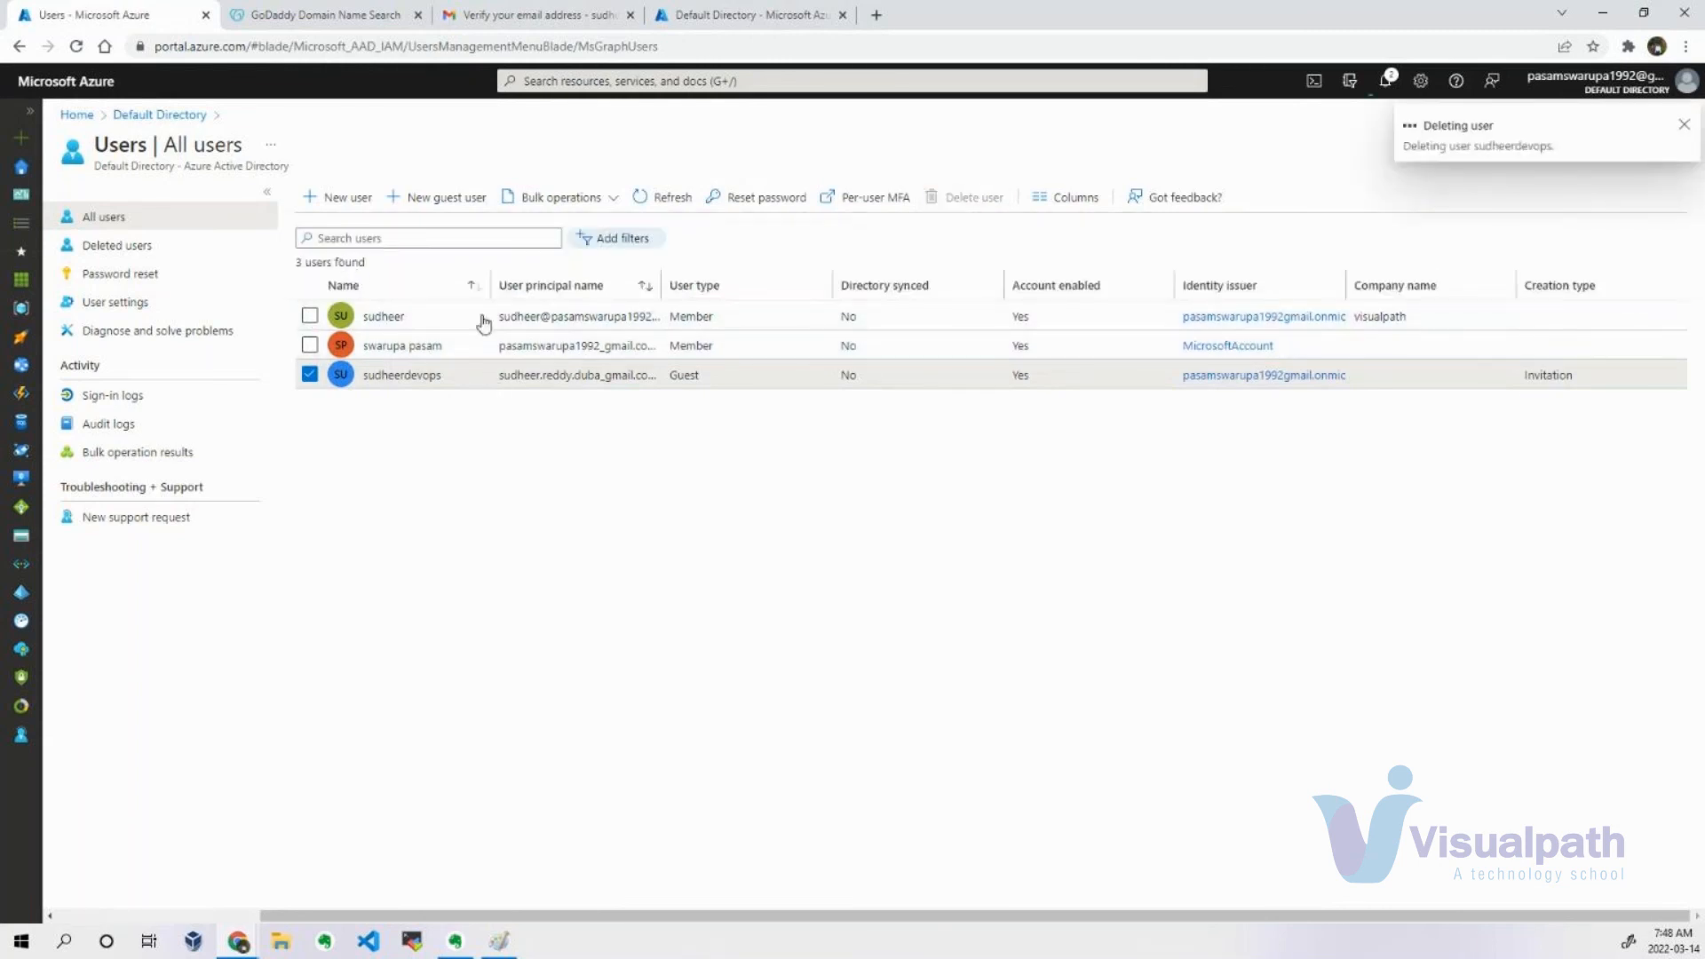
Reload the guest's Default Directory overview to examine the access error's code and extension, close that page, and return to the Gmail inbox.
{"action": "left_click", "coordinate": [737, 12]}
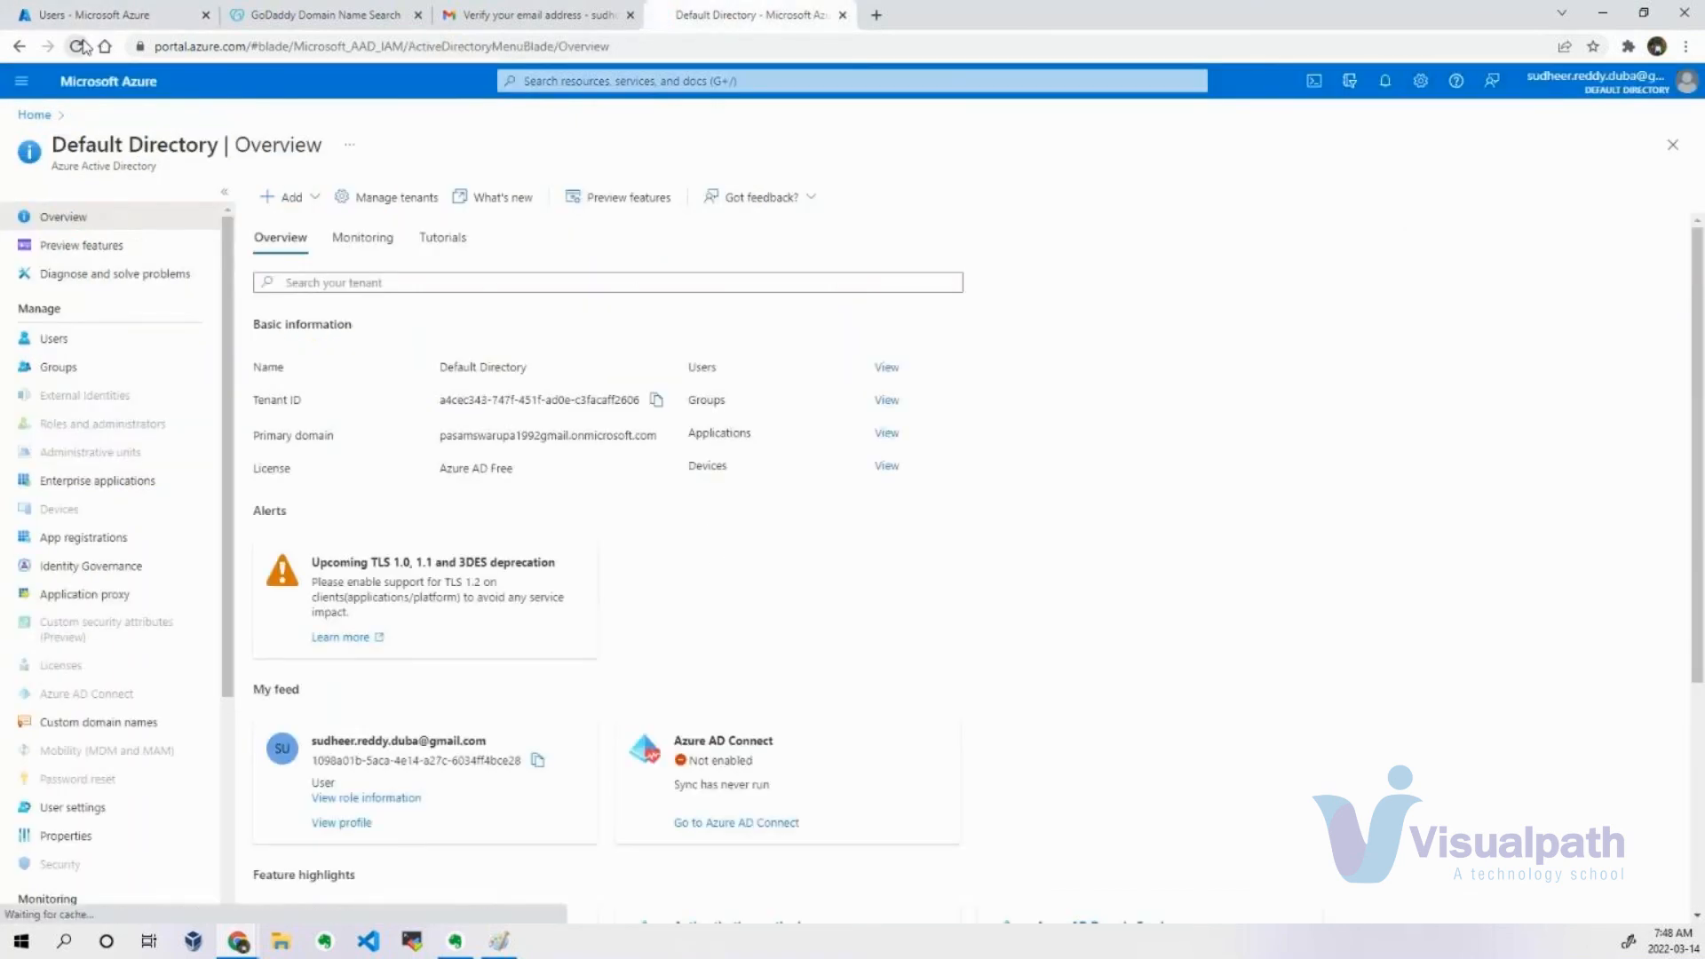
{"action": "left_click", "coordinate": [78, 47]}
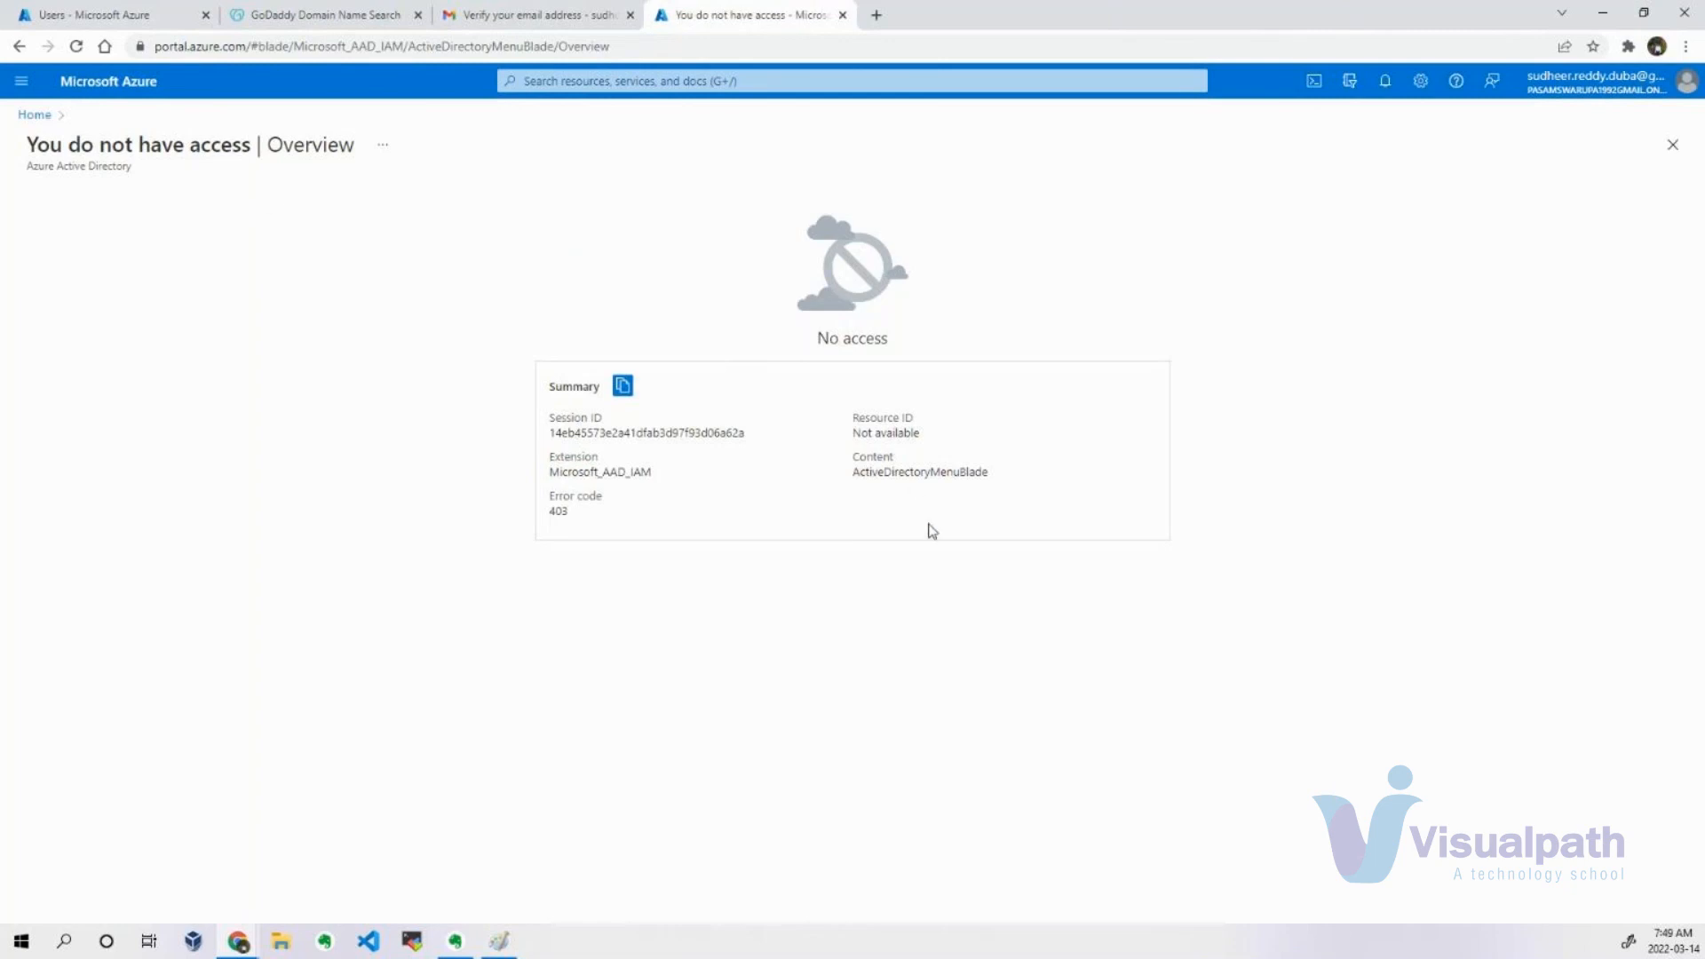
{"action": "left_click_drag", "start_coordinate": [545, 523], "coordinate": [613, 516]}
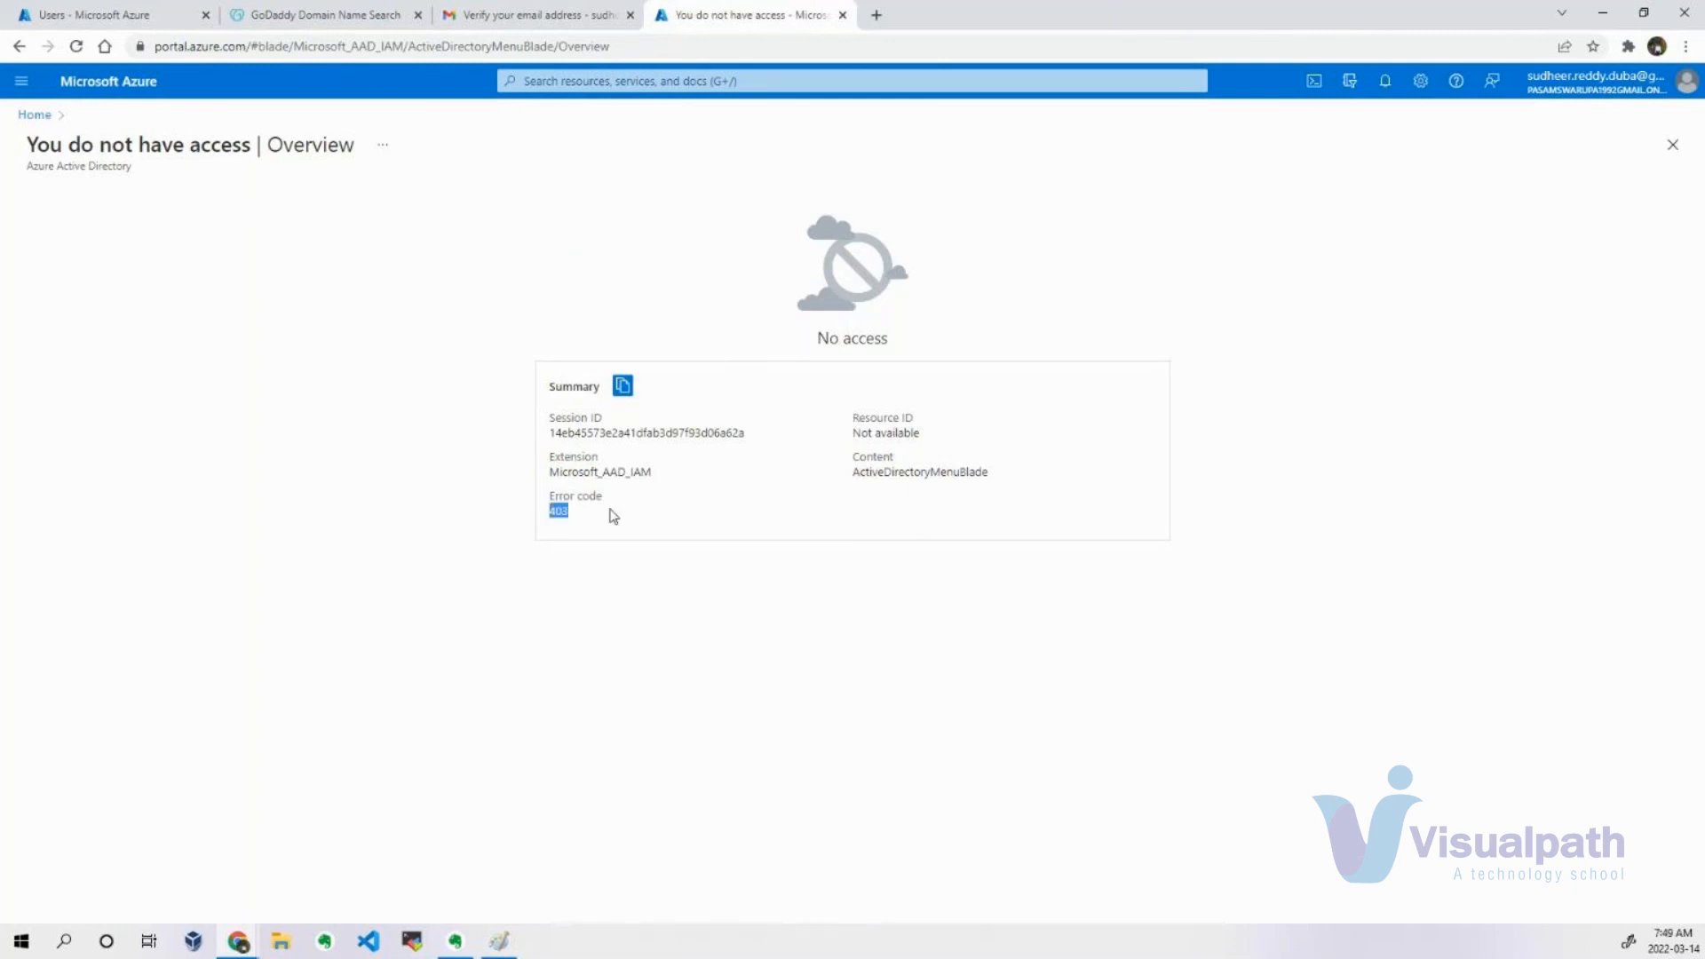
{"action": "double_click", "coordinate": [579, 471]}
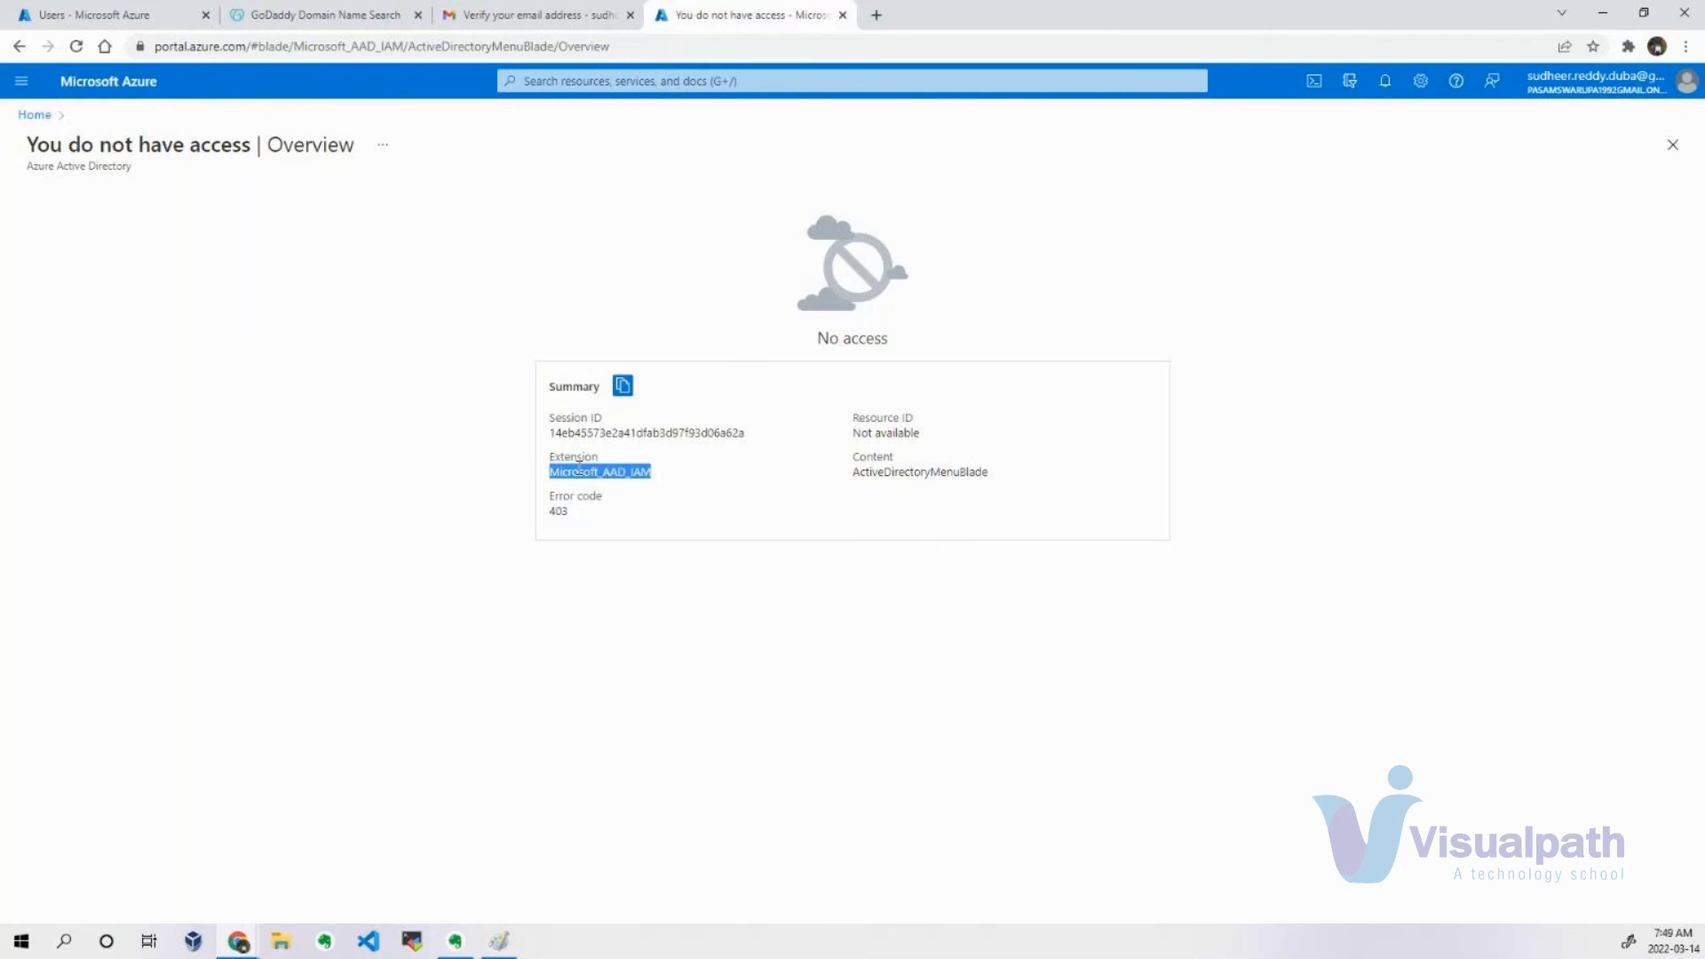
{"action": "left_click", "coordinate": [650, 472]}
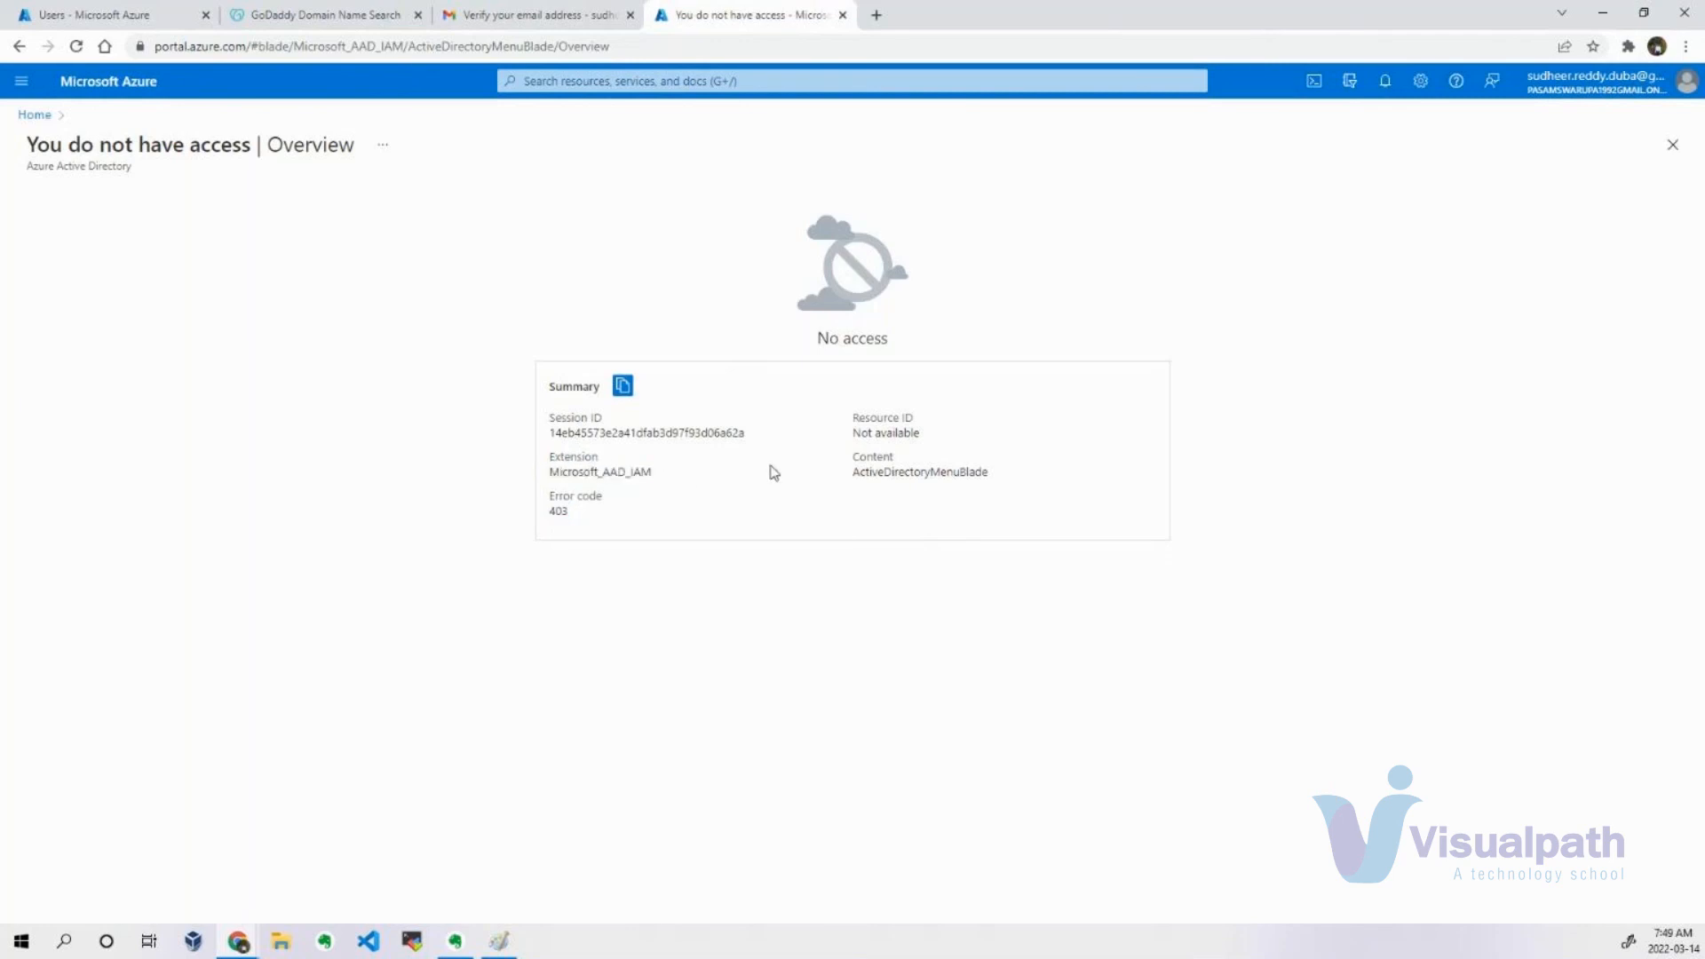
{"action": "left_click", "coordinate": [843, 14]}
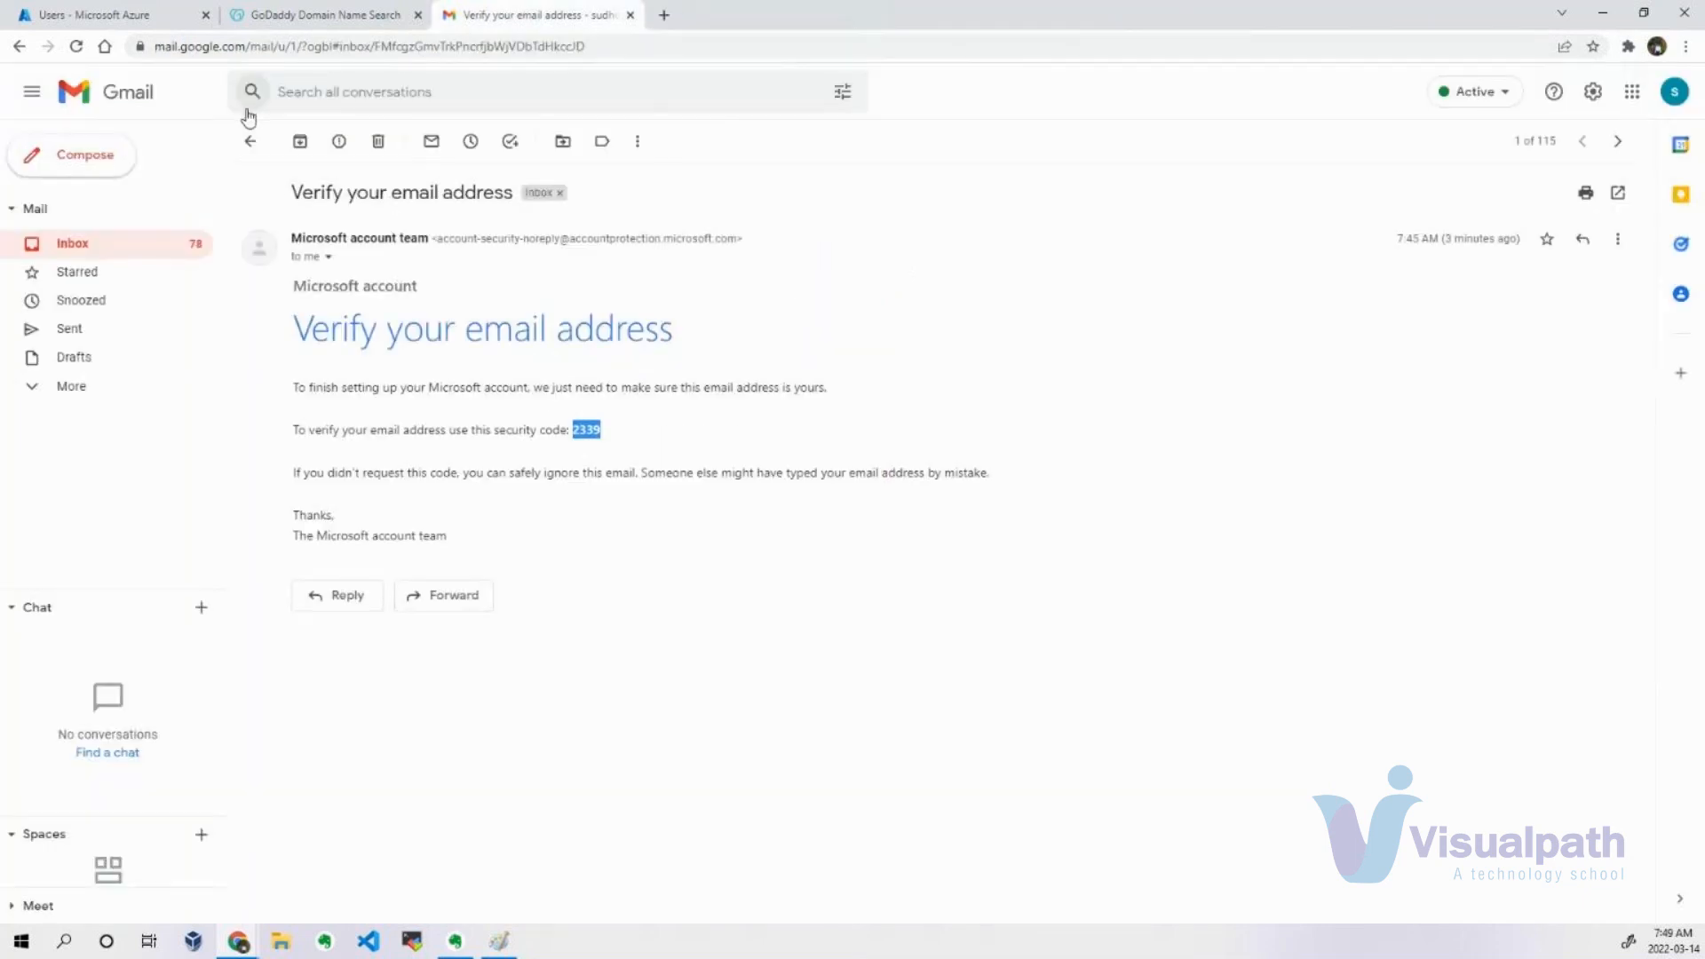
{"action": "left_click", "coordinate": [249, 144]}
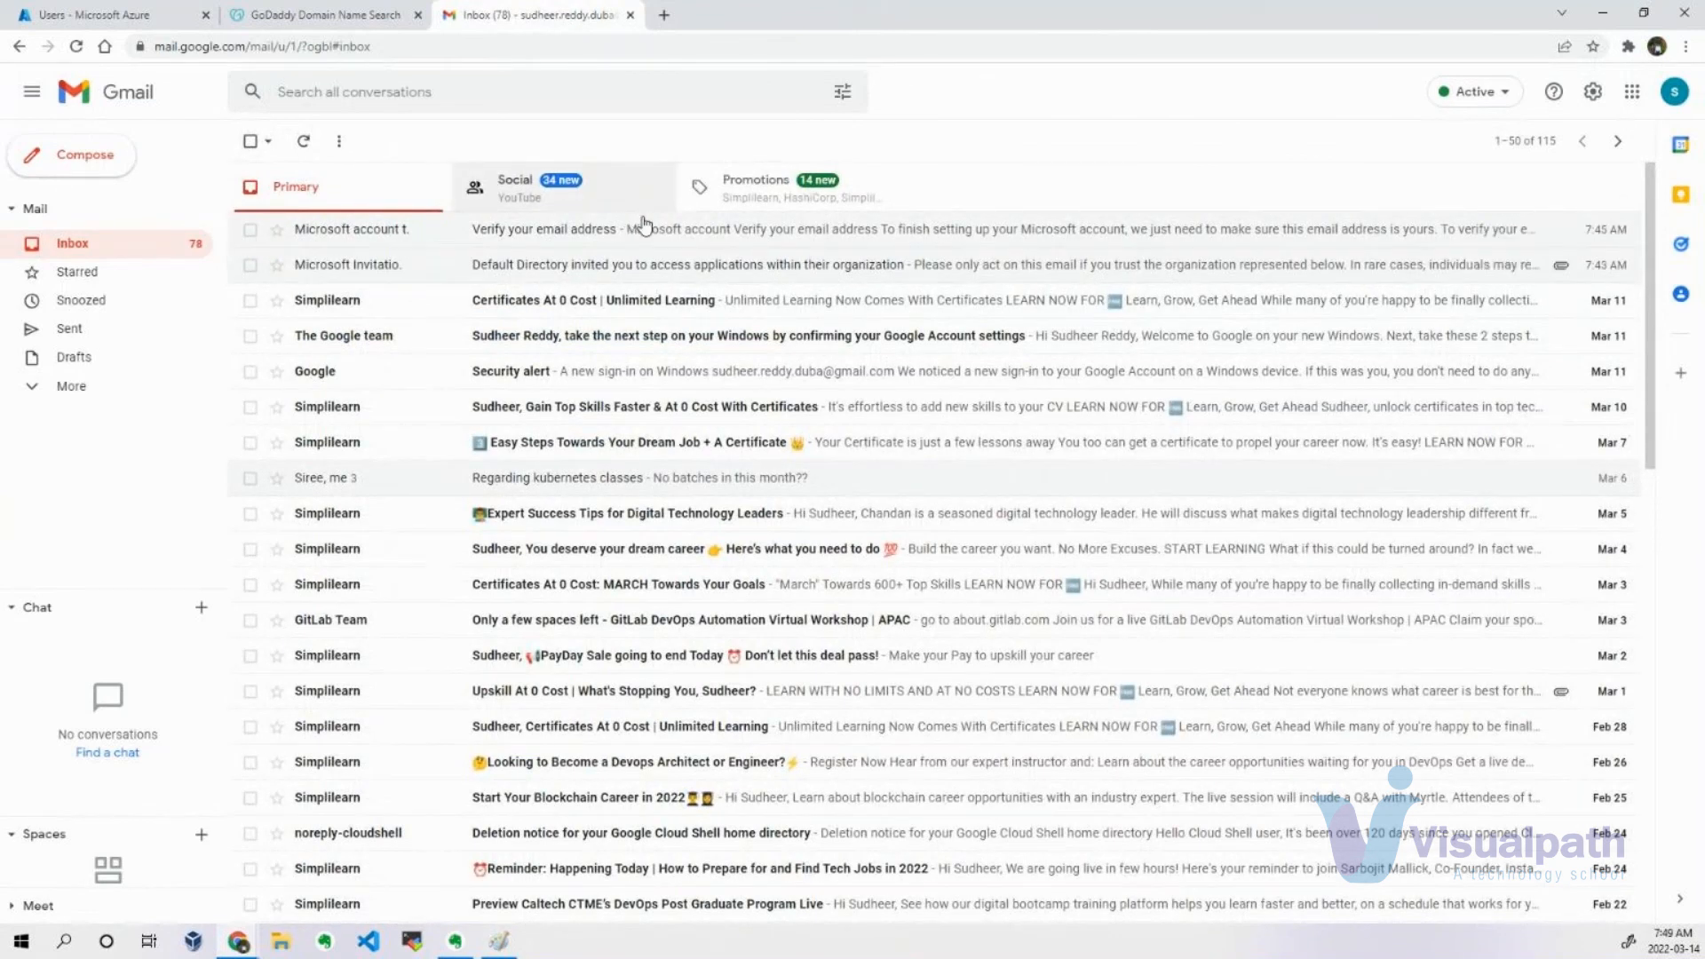
Review the interactive user sign-in logs and the user management audit logs in the administrator's Default Directory.
{"action": "left_click", "coordinate": [174, 16]}
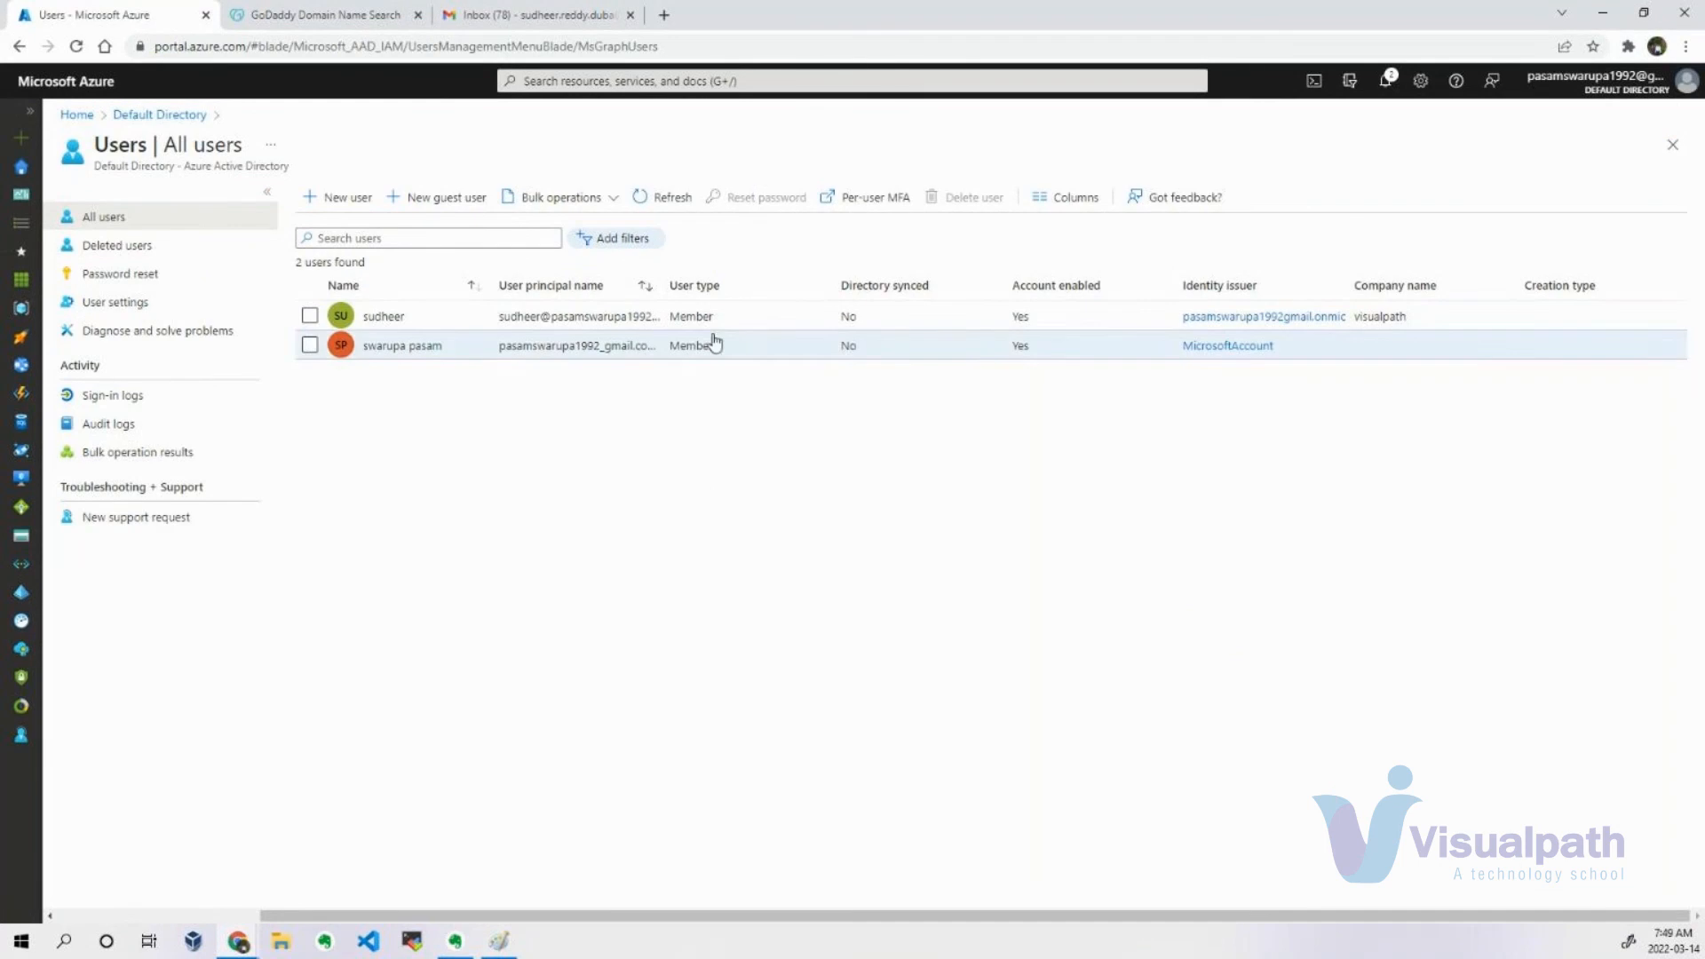
{"action": "left_click", "coordinate": [147, 399]}
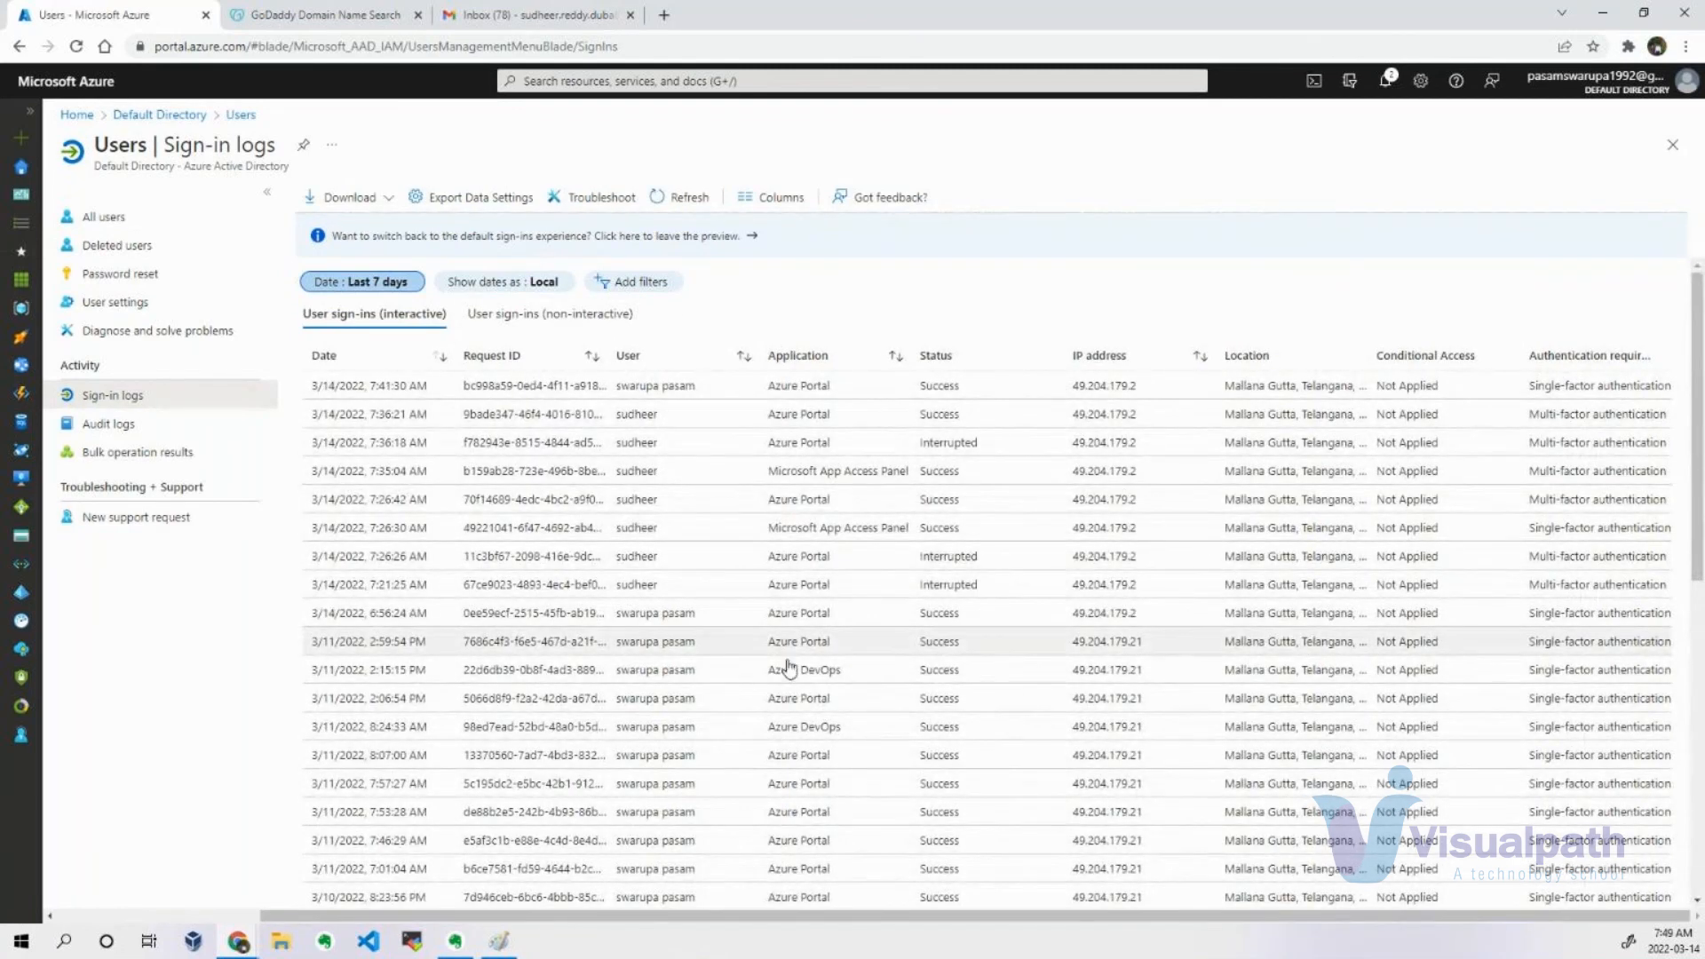
{"action": "scroll", "coordinate": [790, 668], "scroll_direction": "down", "scroll_amount": 6}
{"action": "scroll", "coordinate": [791, 688], "scroll_direction": "down", "scroll_amount": 1}
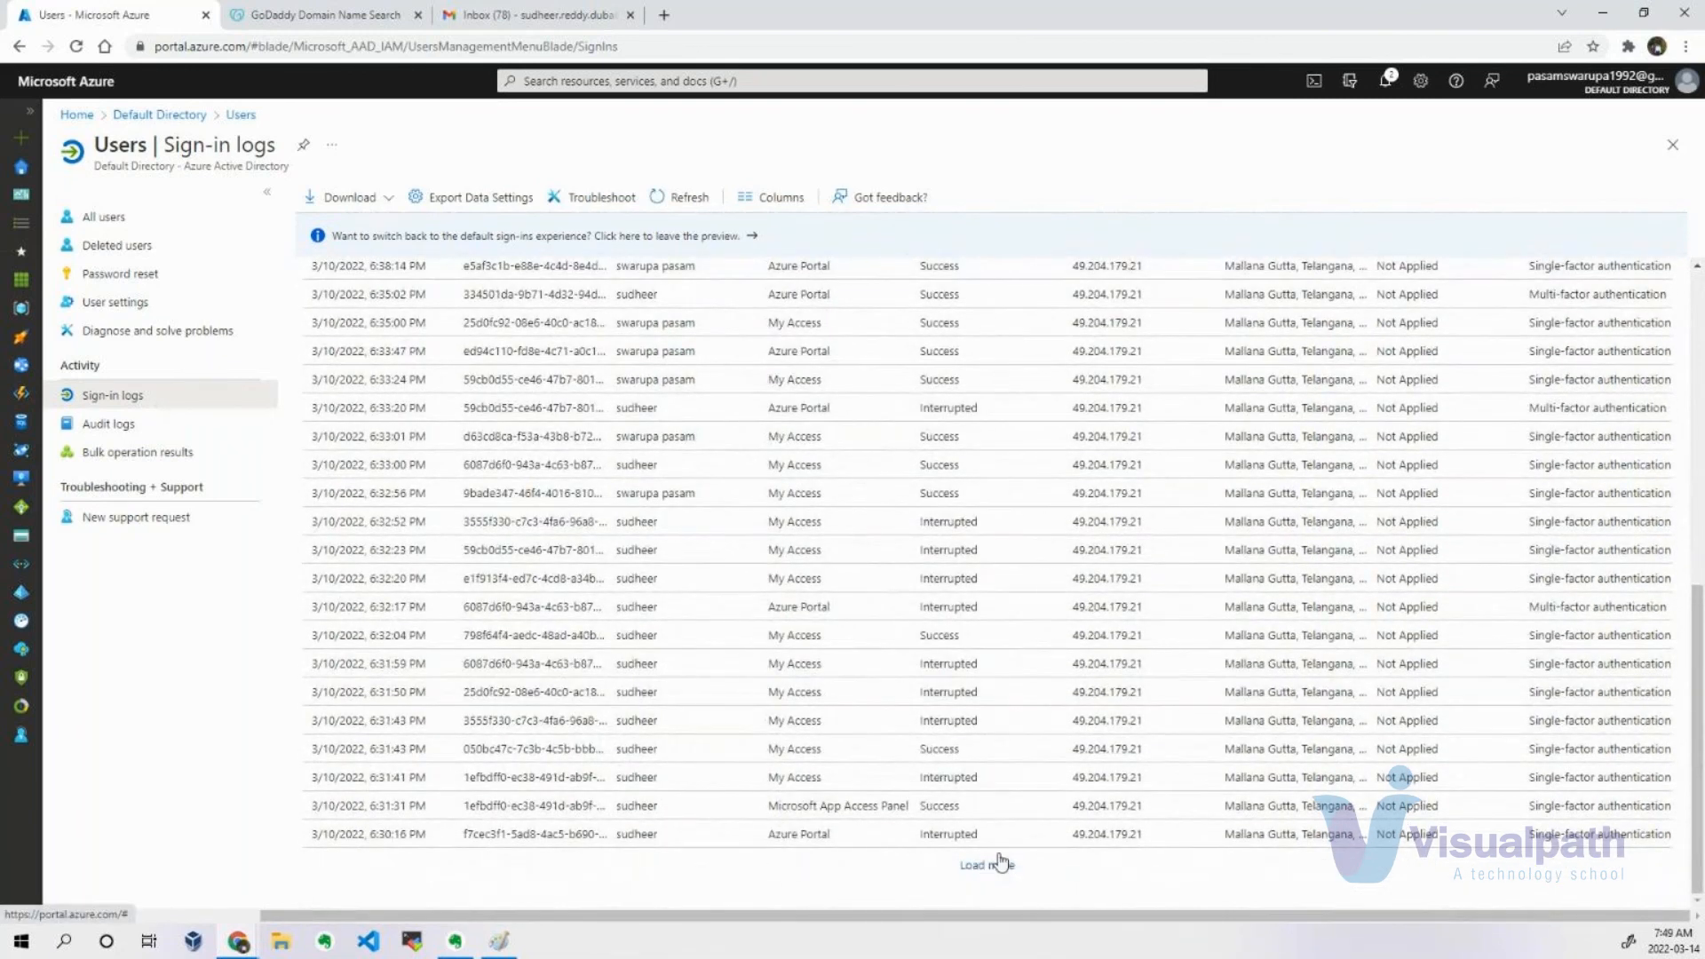
{"action": "scroll", "coordinate": [933, 766], "scroll_direction": "up", "scroll_amount": 8}
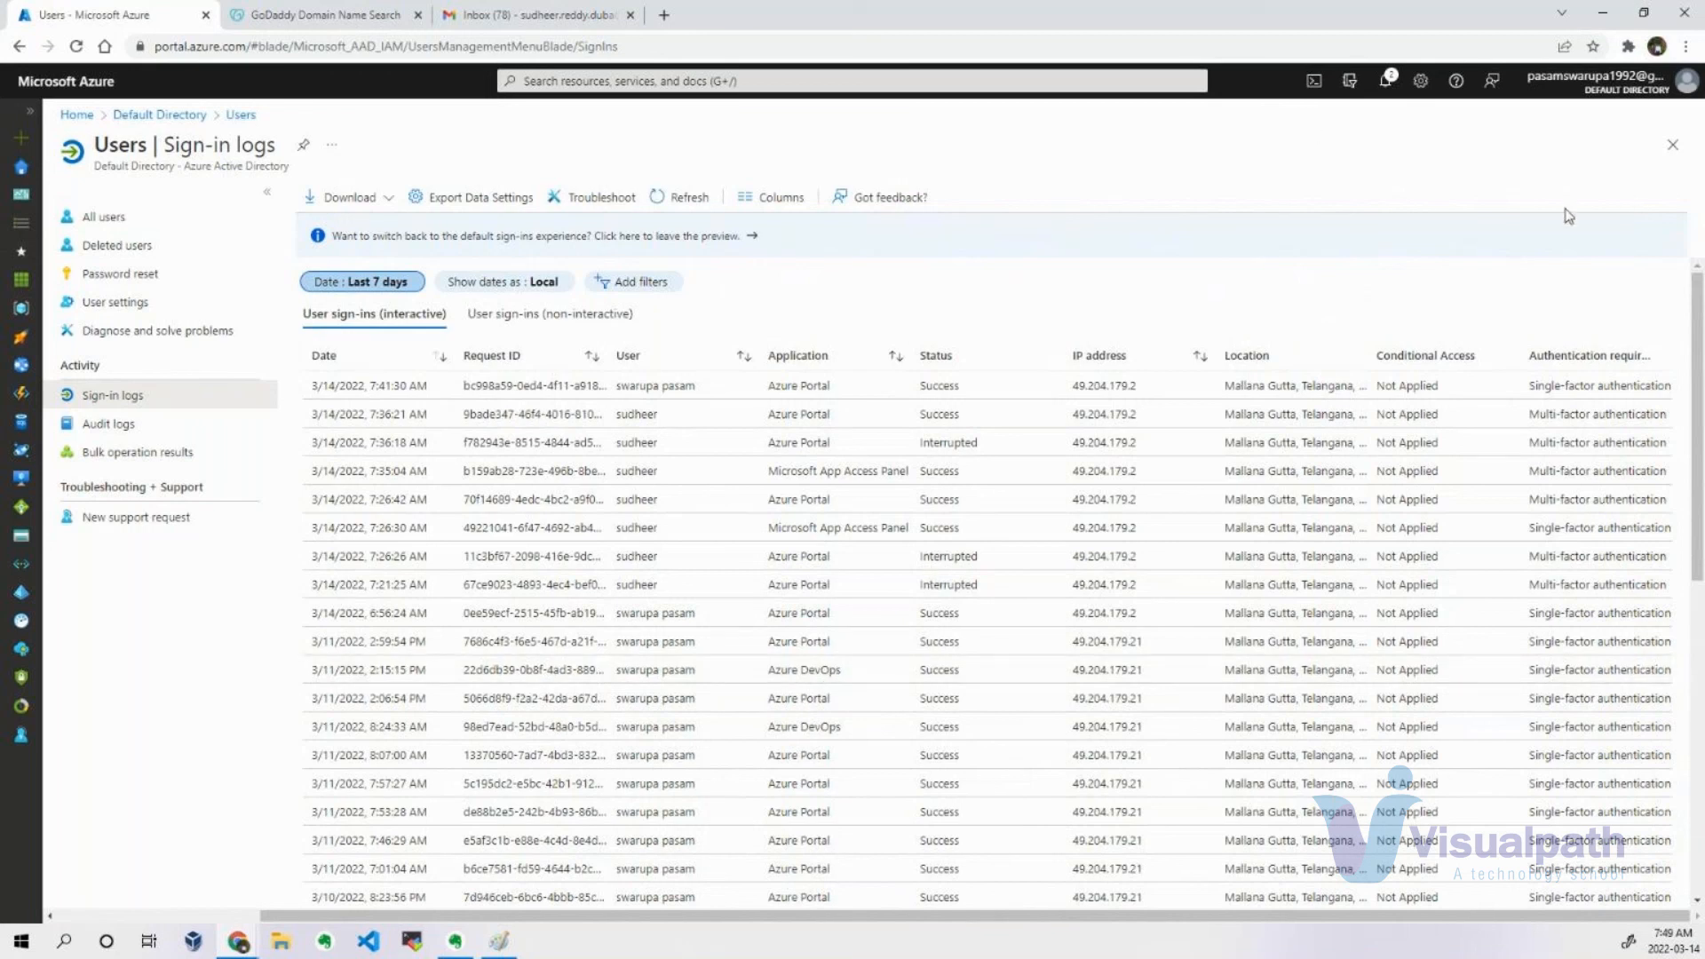
{"action": "left_click", "coordinate": [147, 422]}
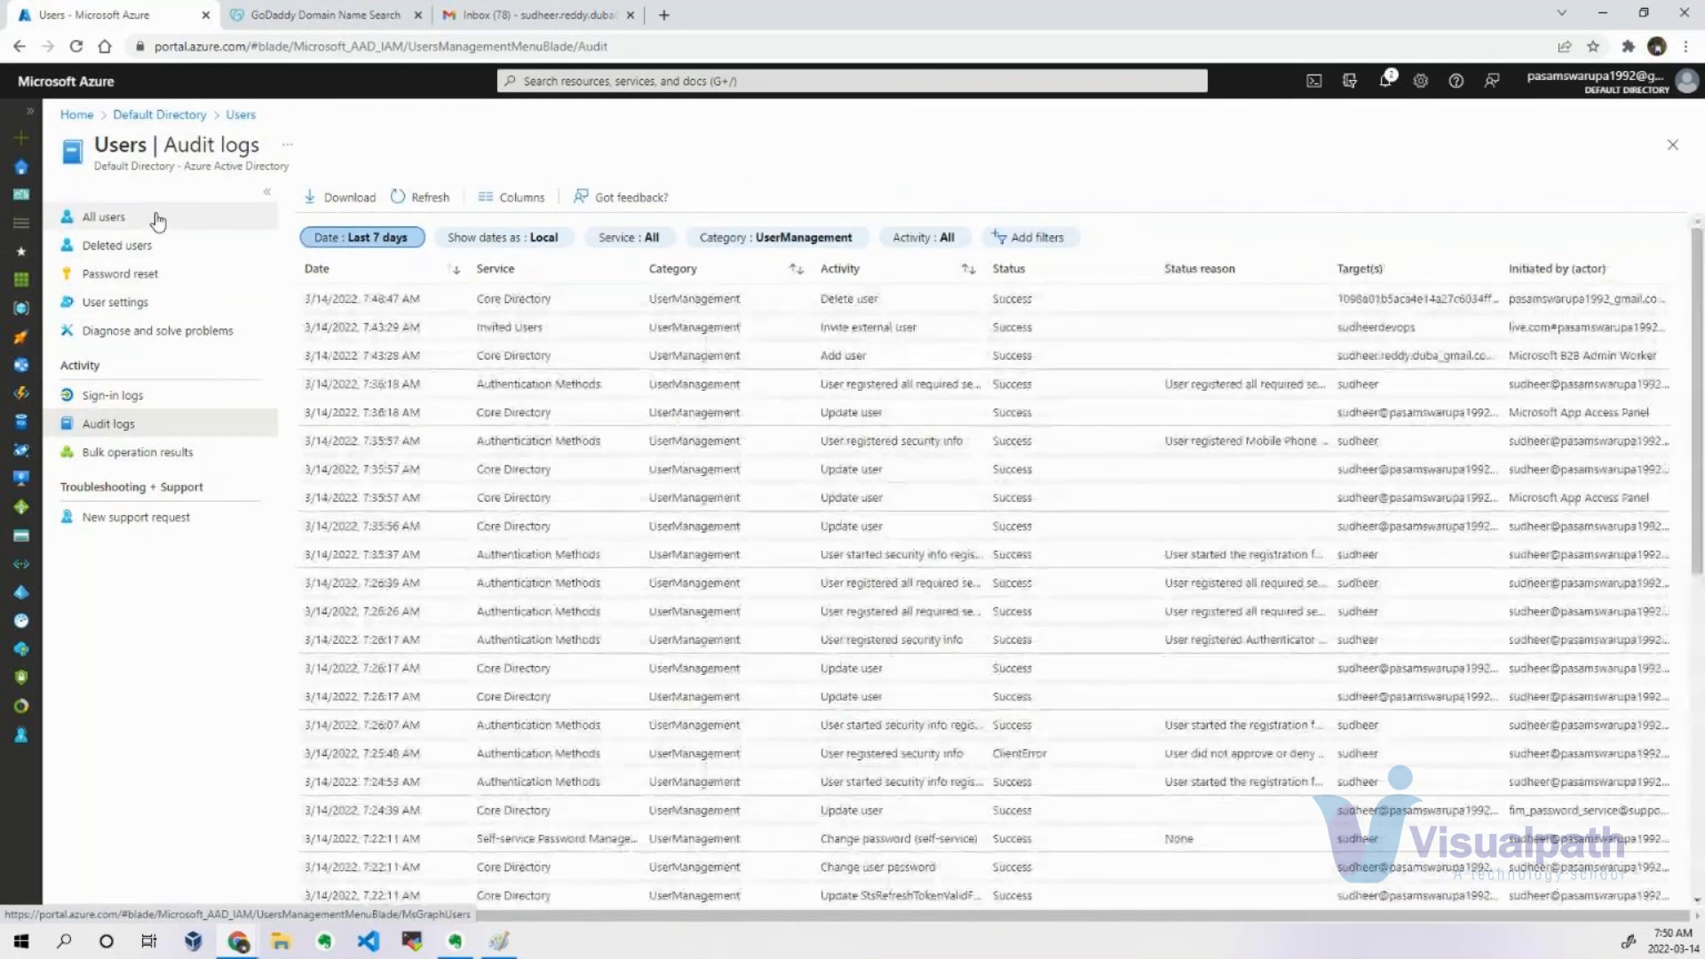
Return to all users and examine the bulk operations, including the CSV template and upload steps for bulk user creation.
{"action": "left_click", "coordinate": [156, 218]}
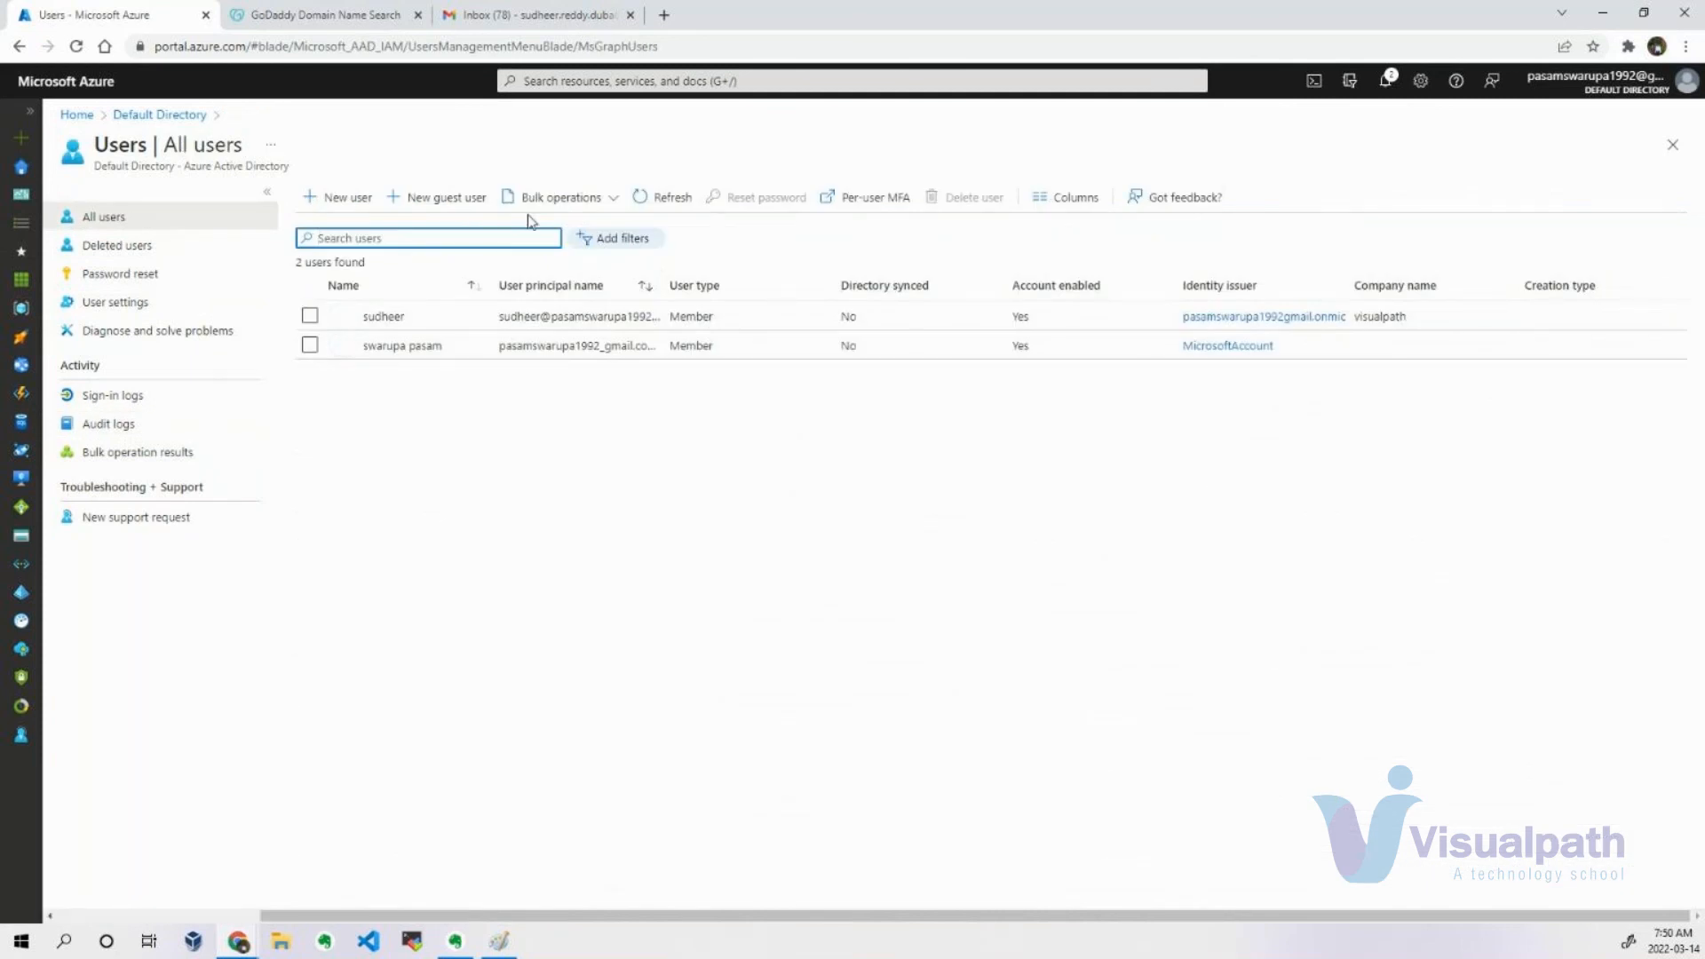
{"action": "left_click", "coordinate": [636, 443]}
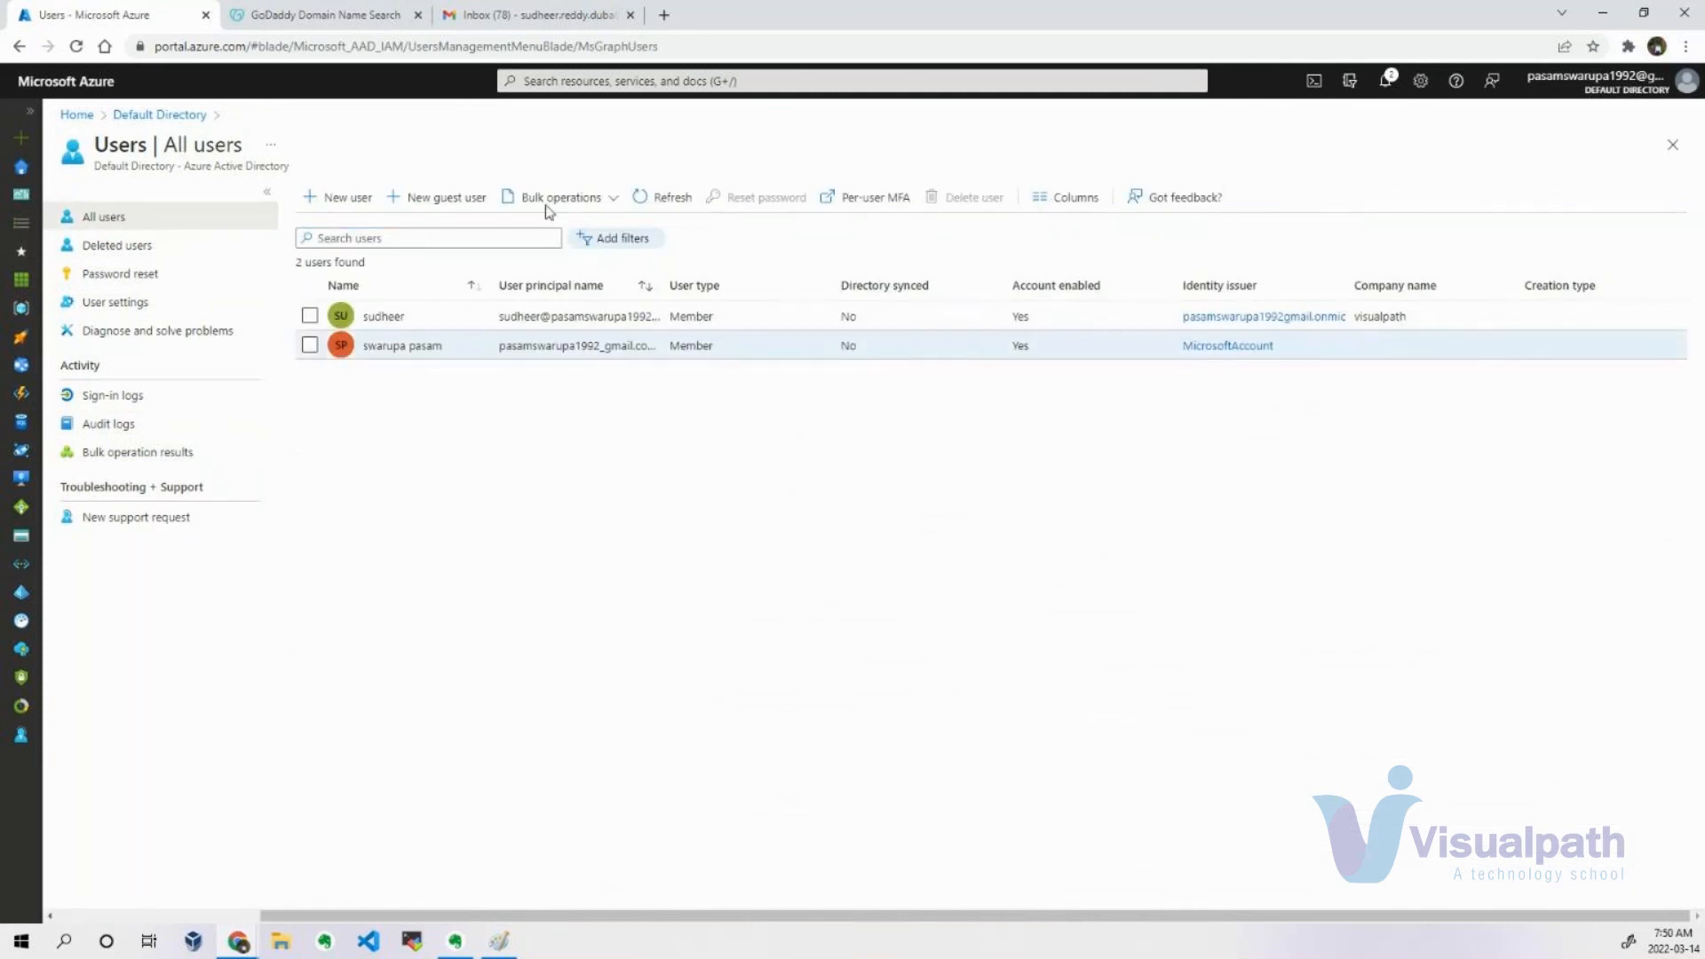
{"action": "left_click", "coordinate": [615, 197]}
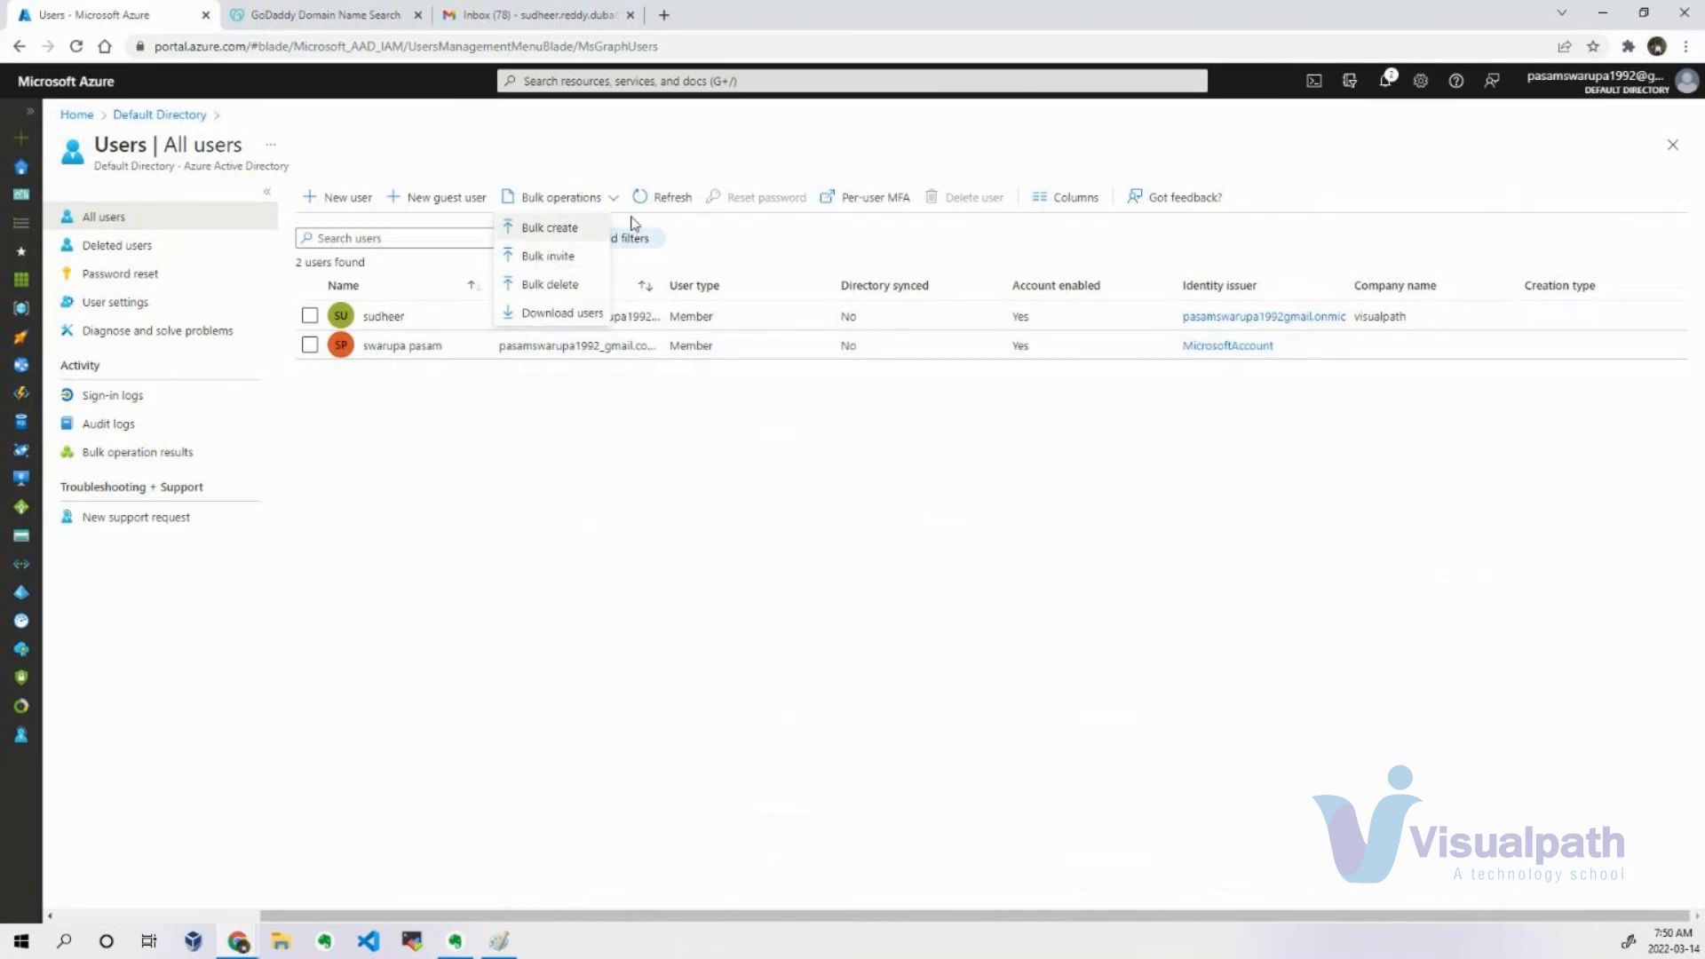
{"action": "left_click", "coordinate": [575, 232]}
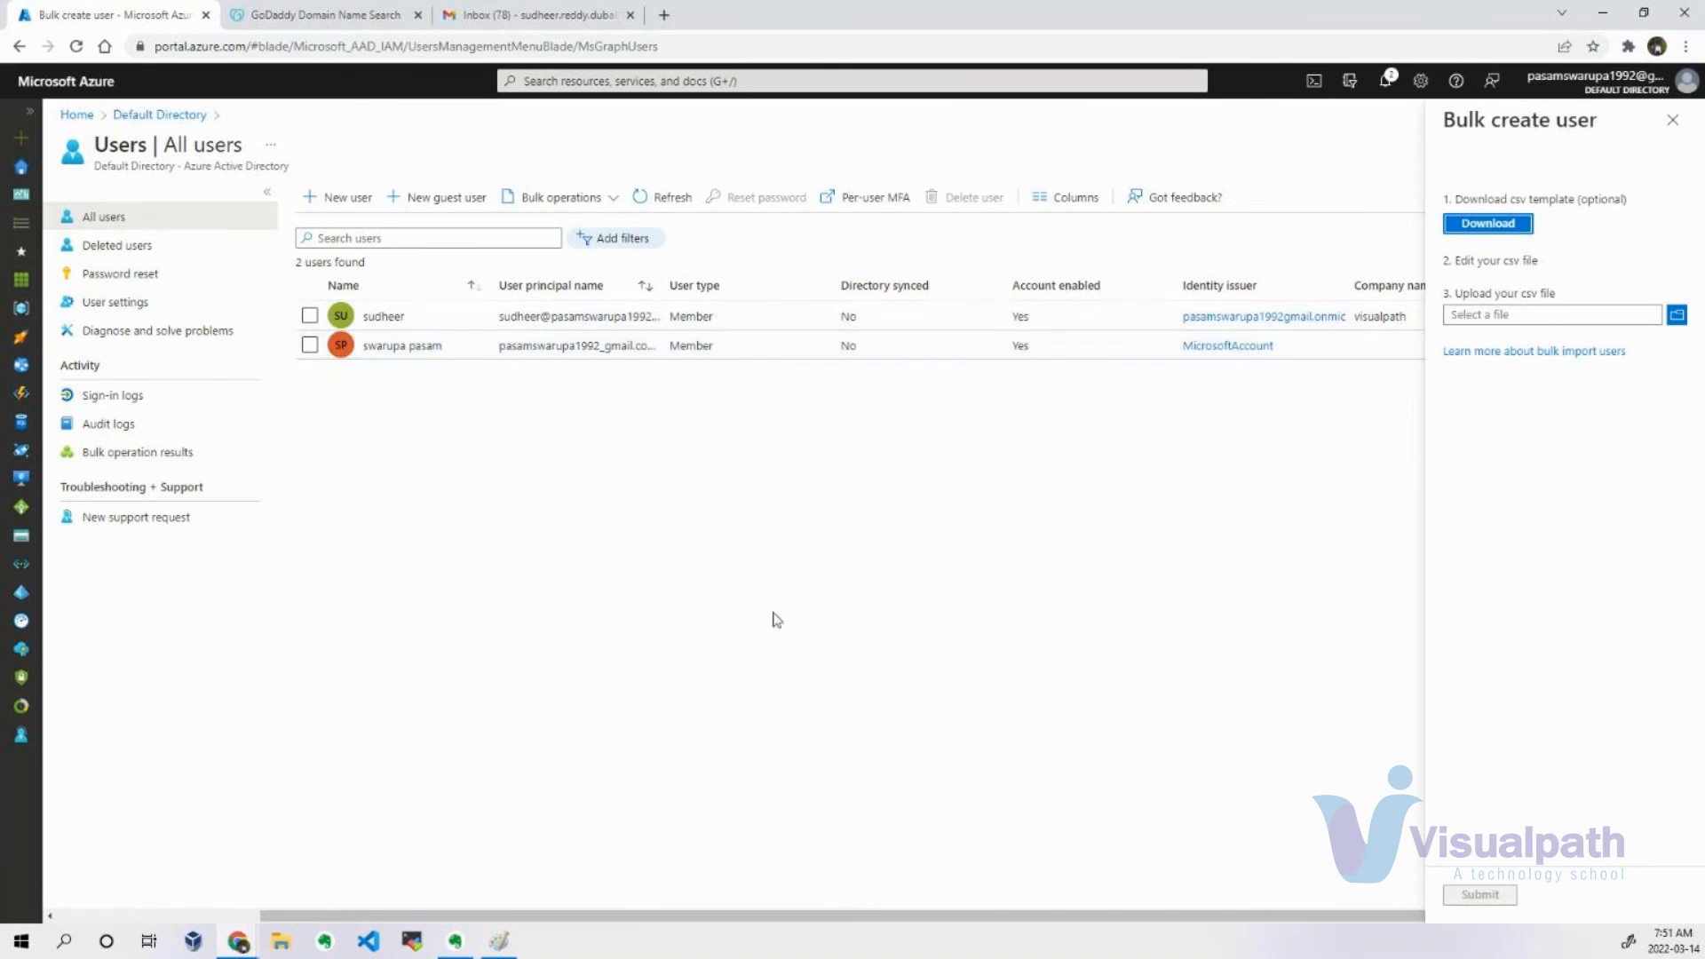
{"action": "left_click", "coordinate": [1672, 120]}
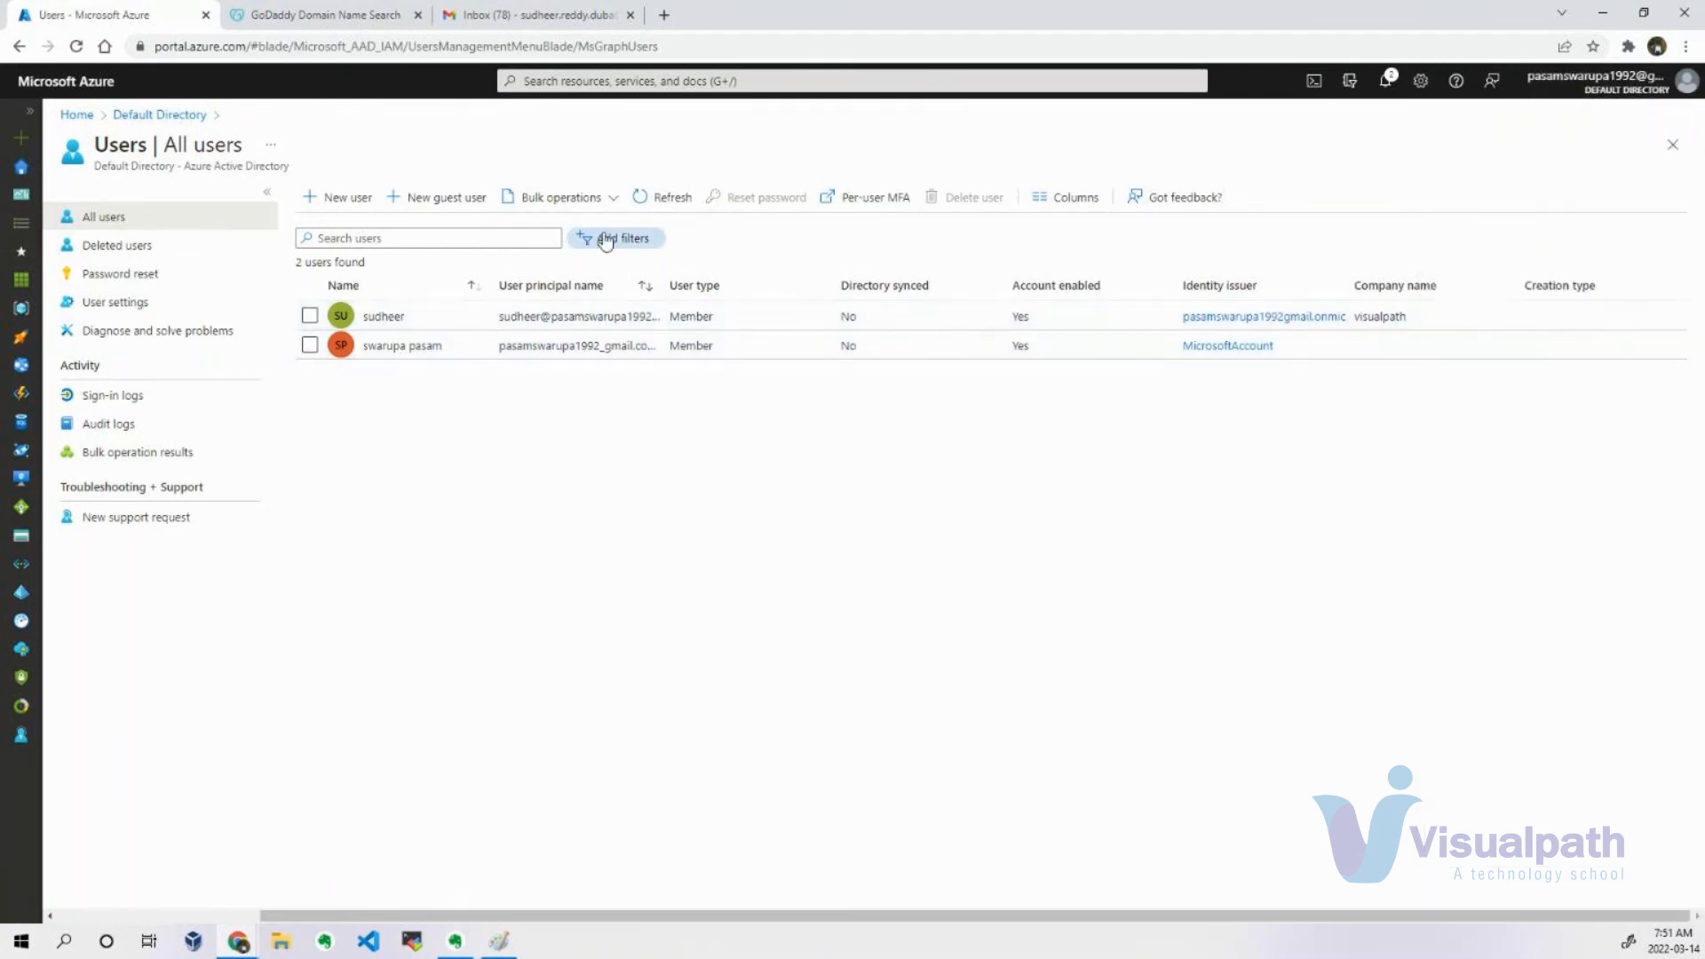
{"action": "left_click", "coordinate": [609, 199]}
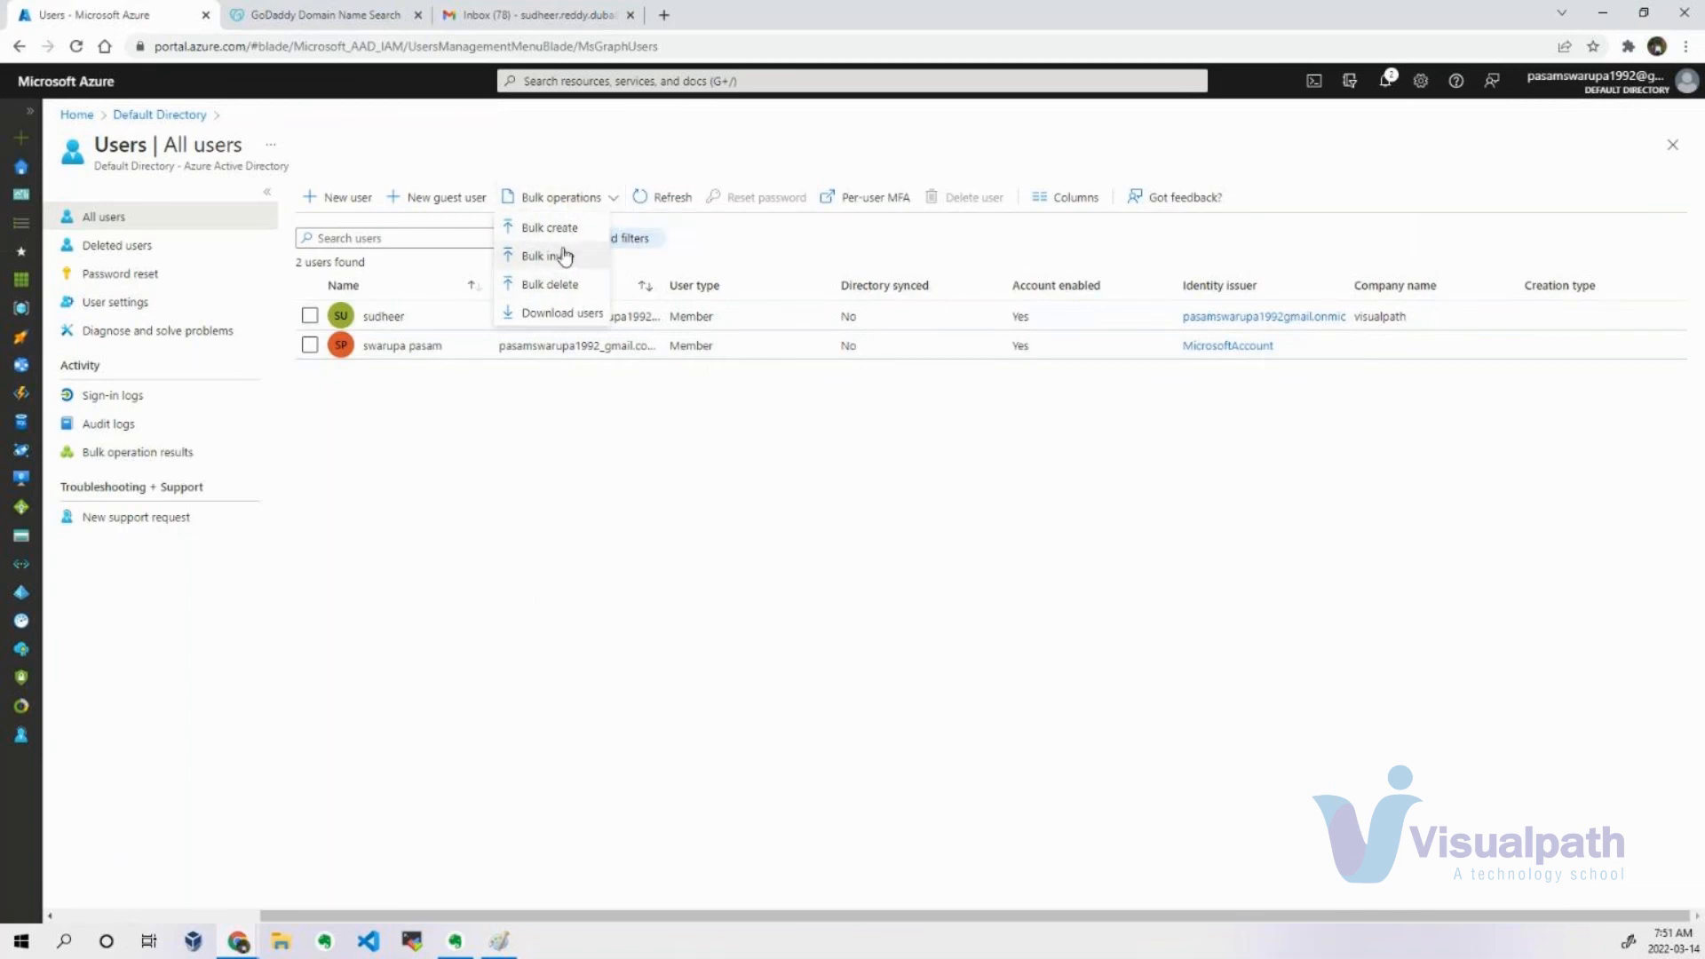
{"action": "left_click", "coordinate": [706, 632]}
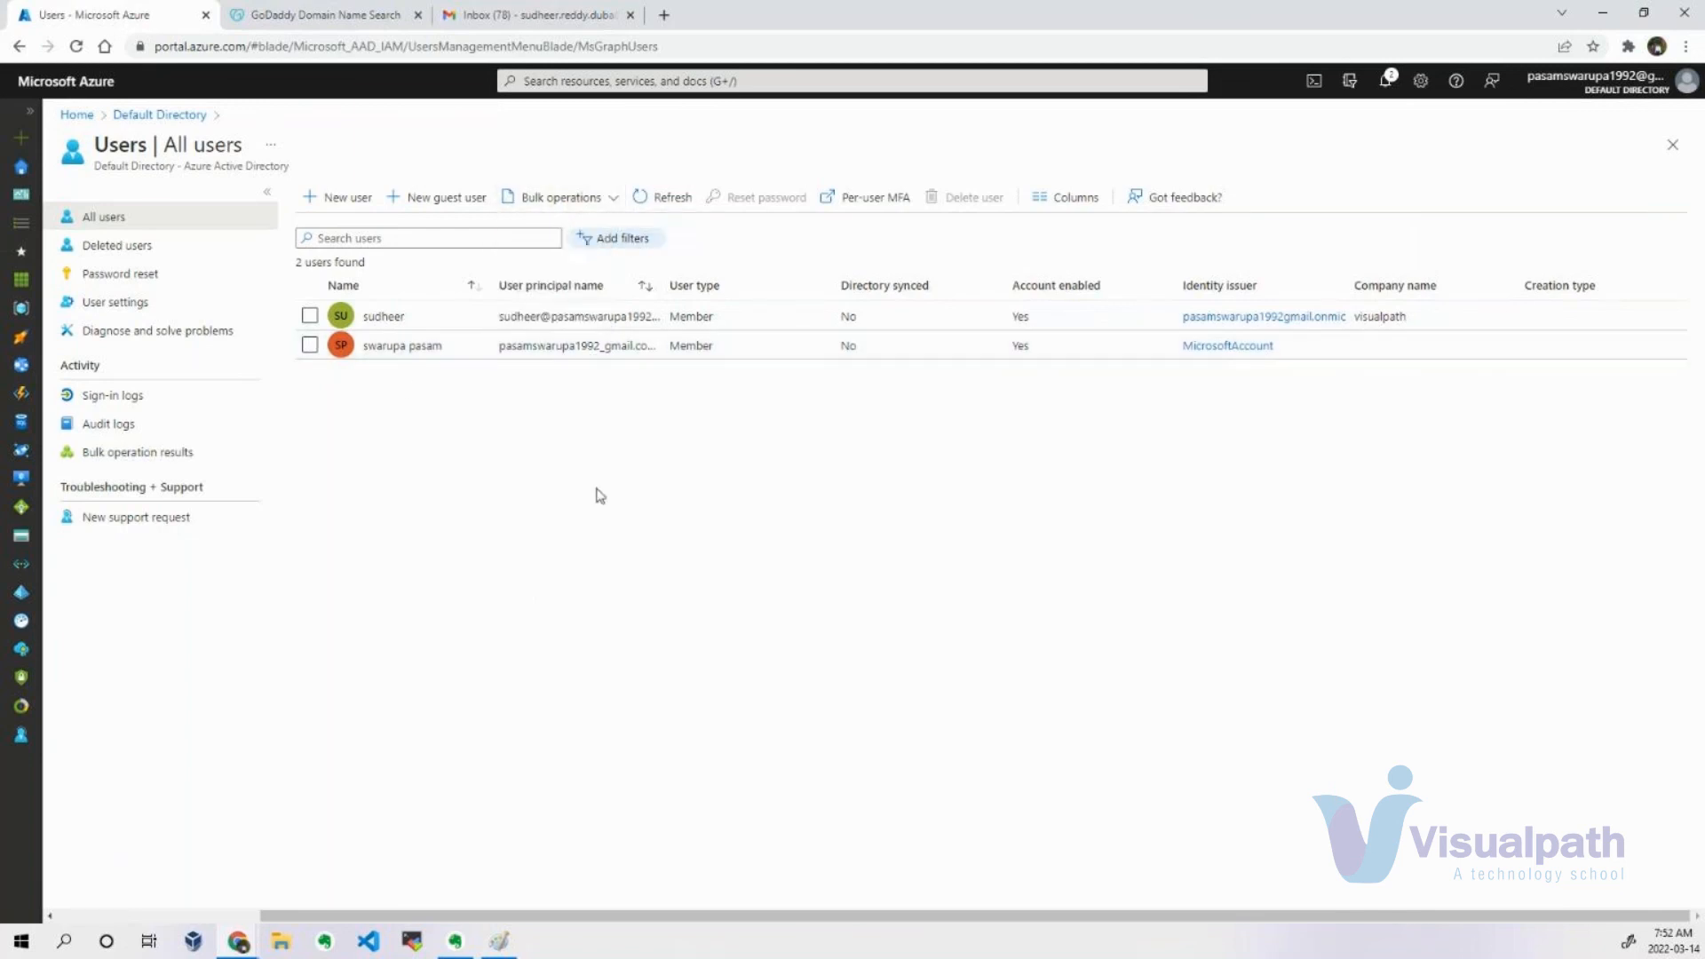
Select the visualpath member user, open the self-service password reset page, and view the available Premium free trial plans.
{"action": "left_click", "coordinate": [310, 316]}
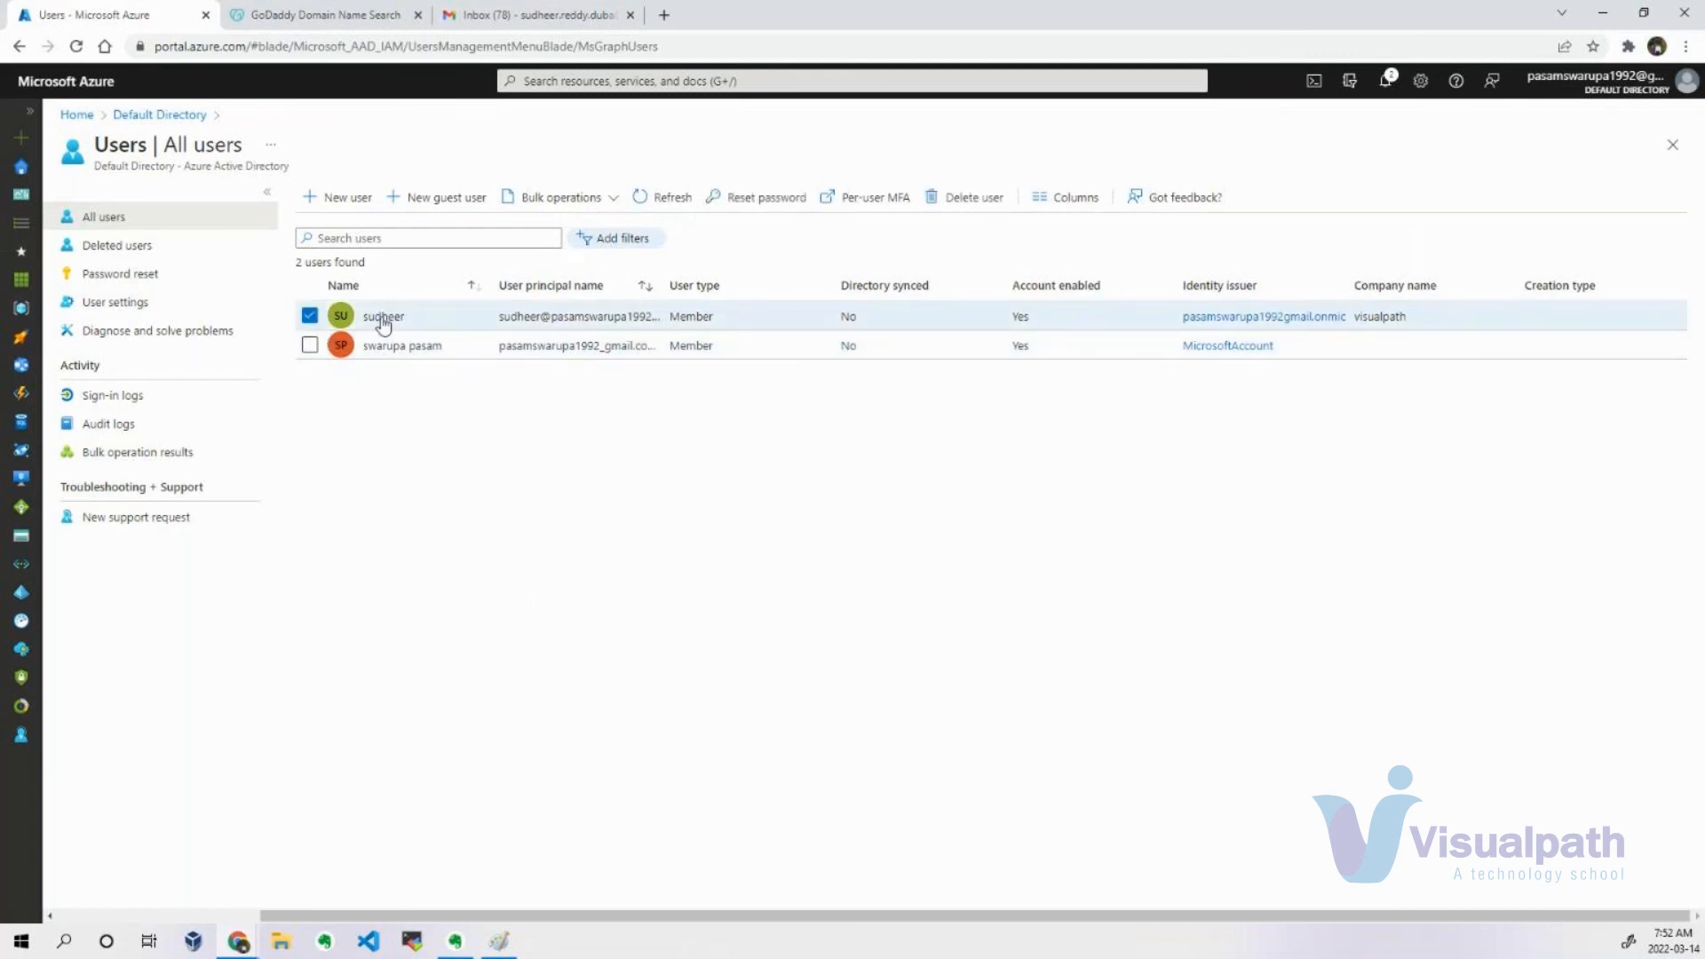
{"action": "left_click", "coordinate": [140, 273]}
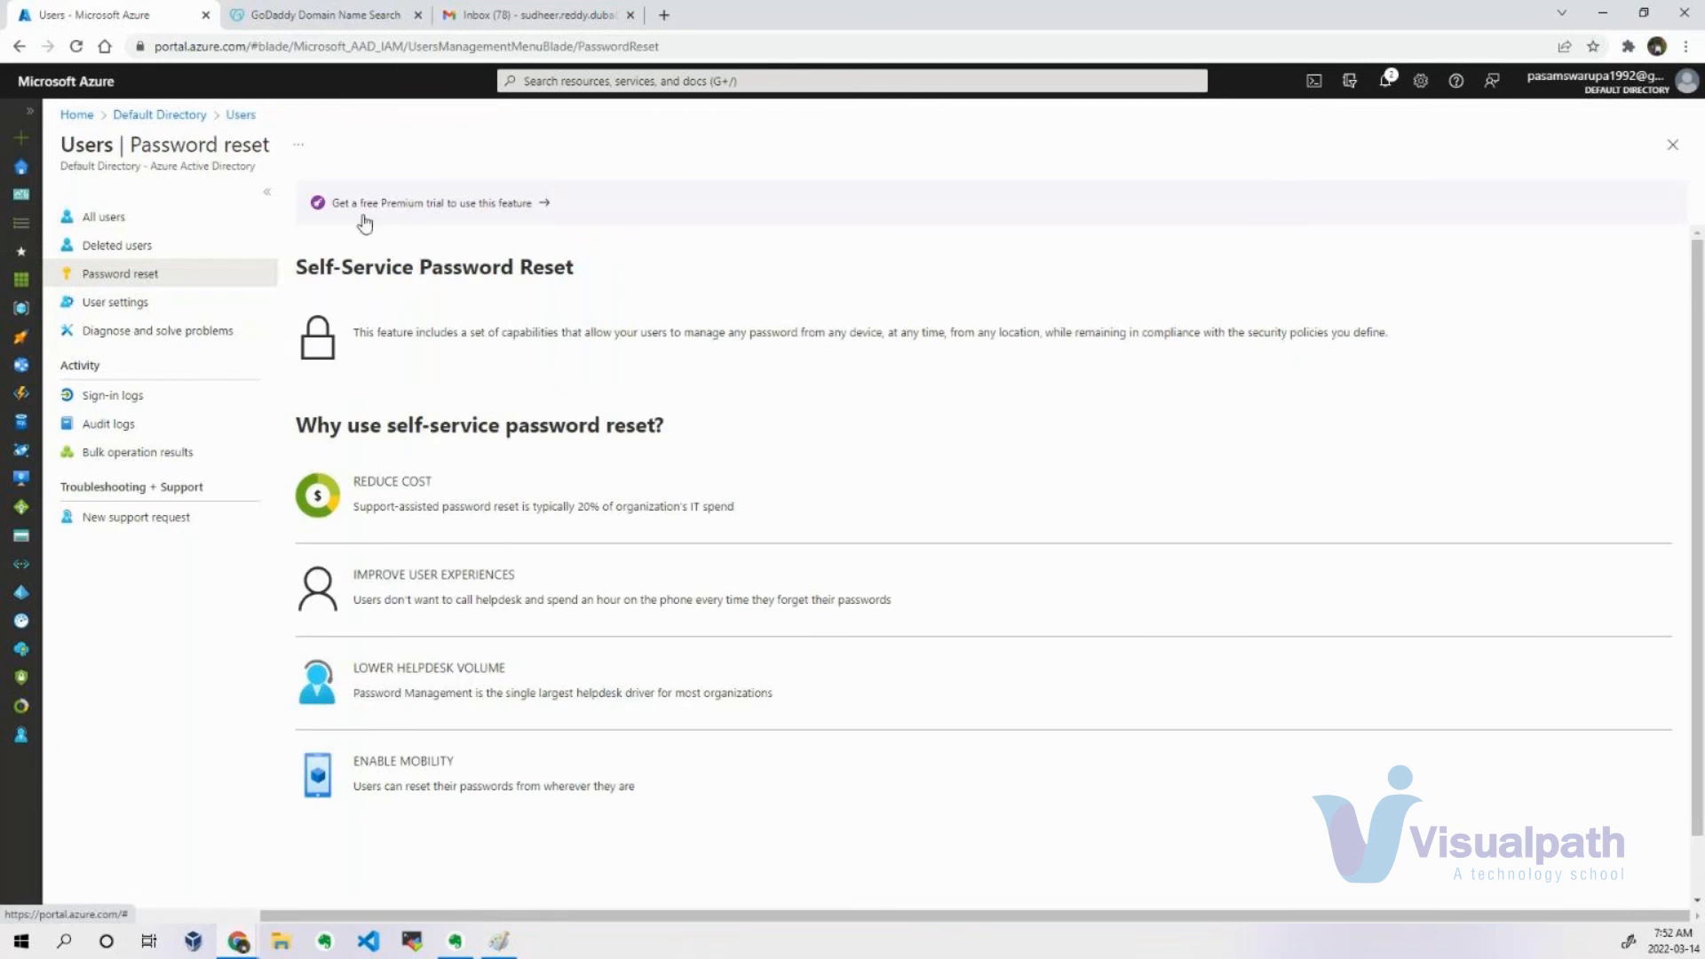
{"action": "left_click", "coordinate": [511, 206]}
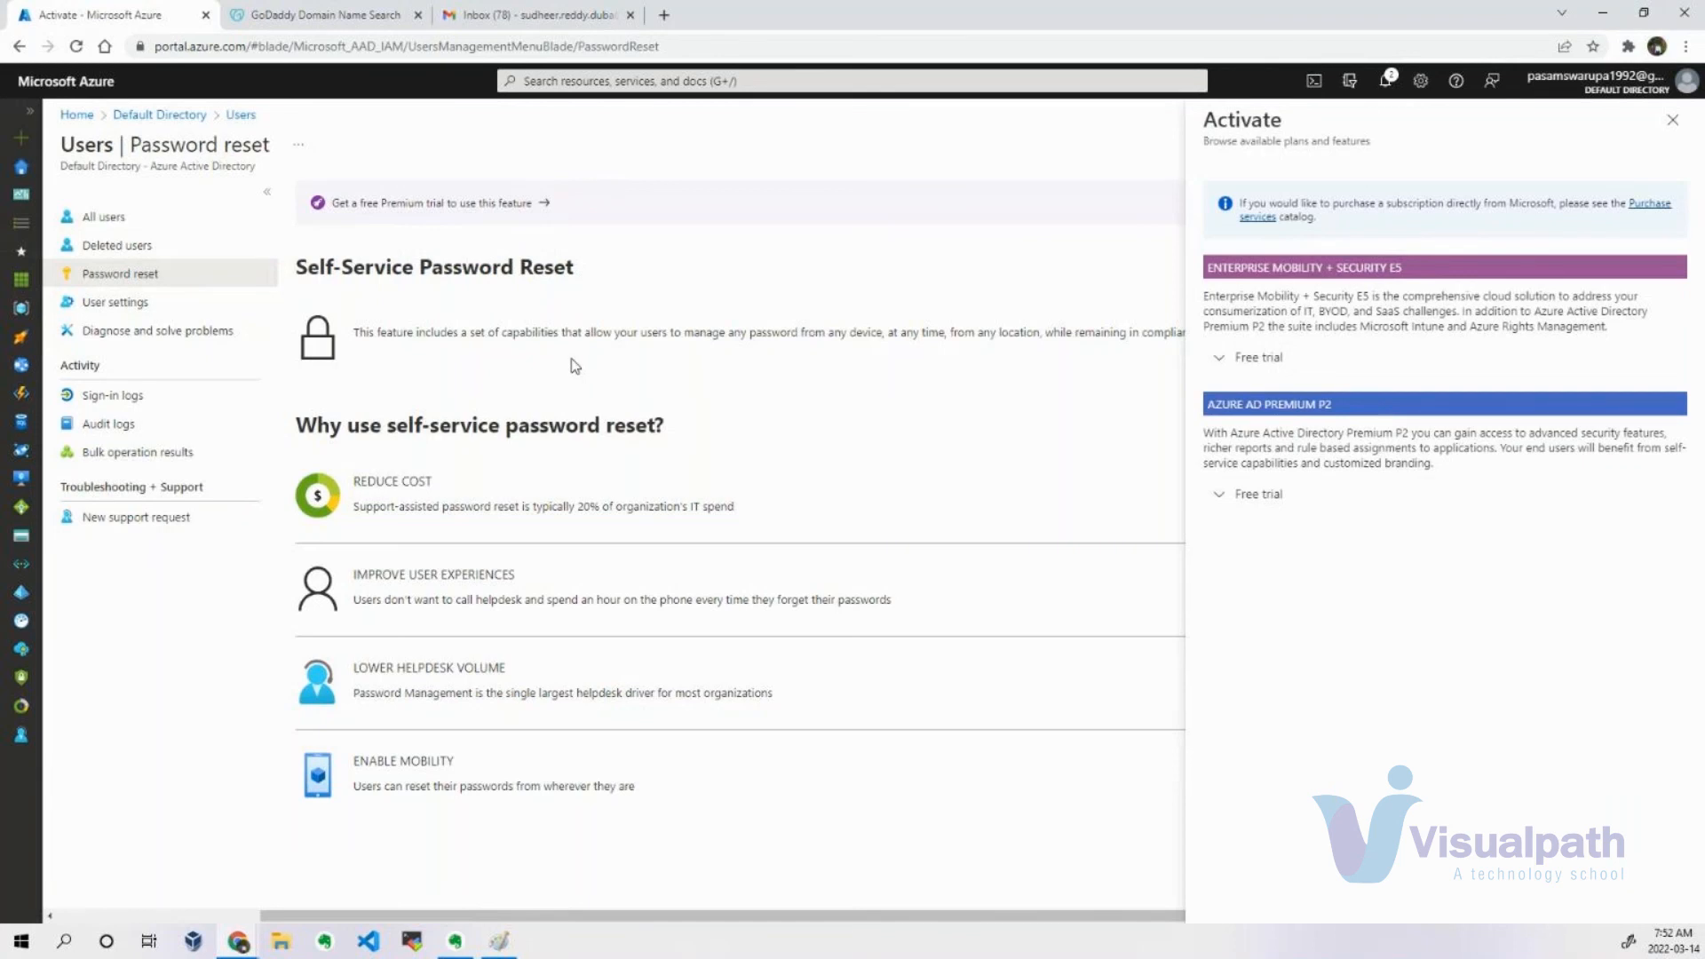
{"action": "left_click", "coordinate": [1672, 120]}
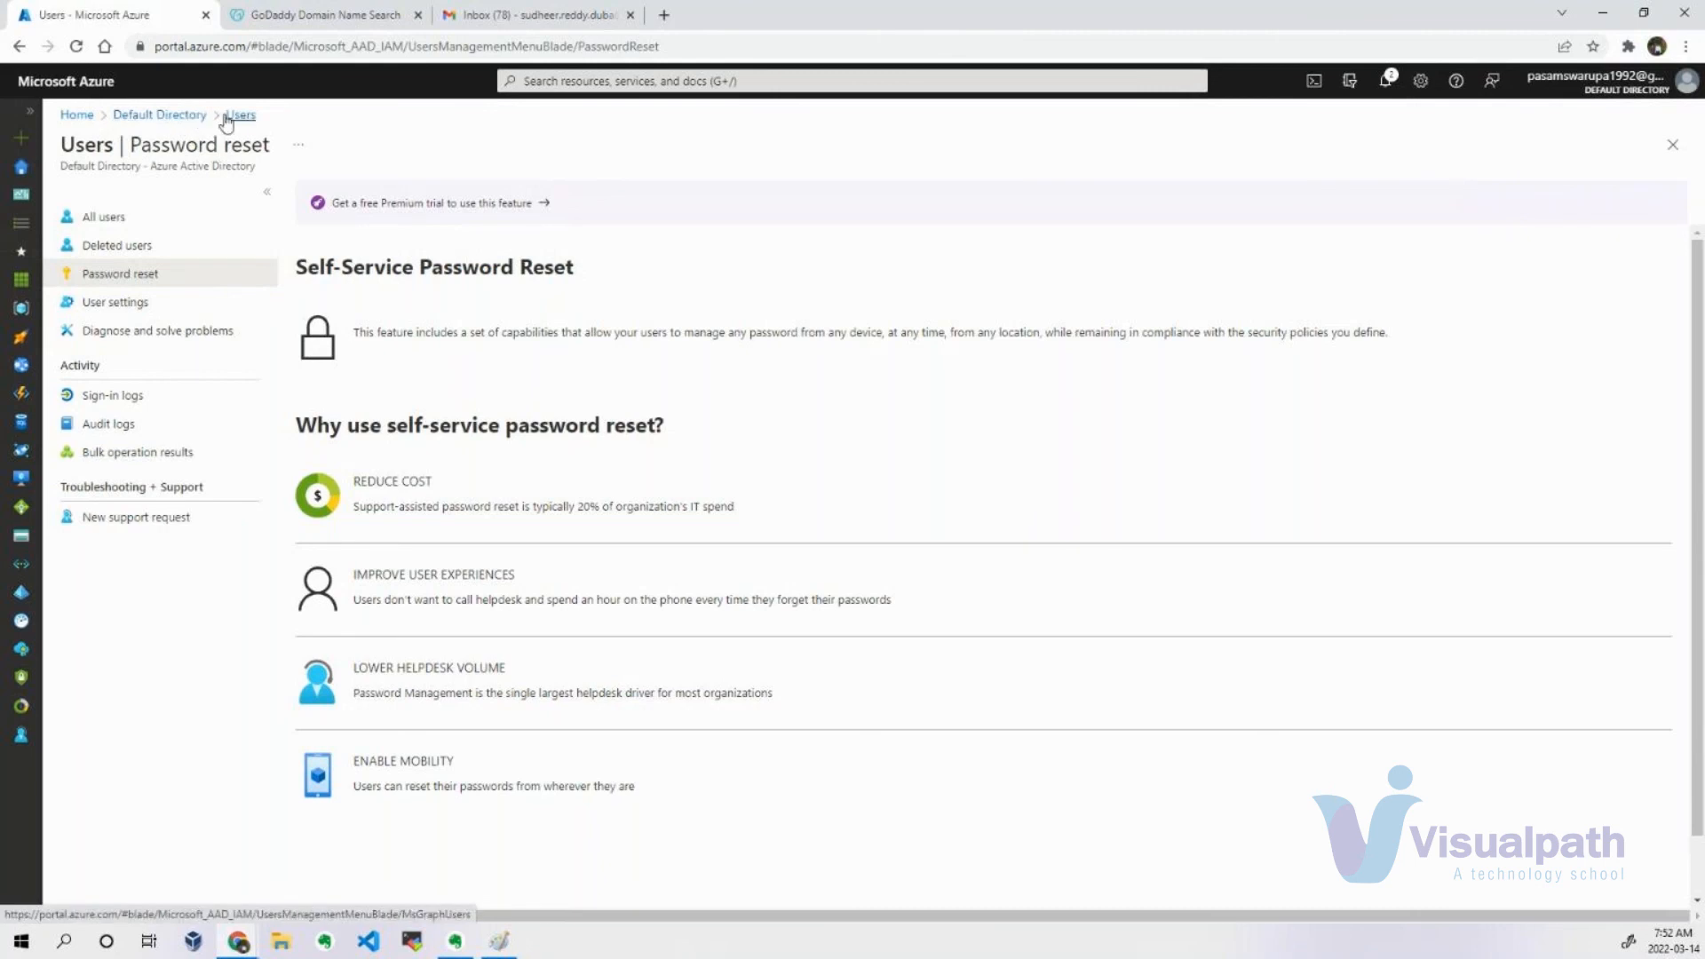
Return to the Default Directory overview and look through the portal notifications and the recent services and resources offered by the global search.
{"action": "left_click", "coordinate": [197, 115]}
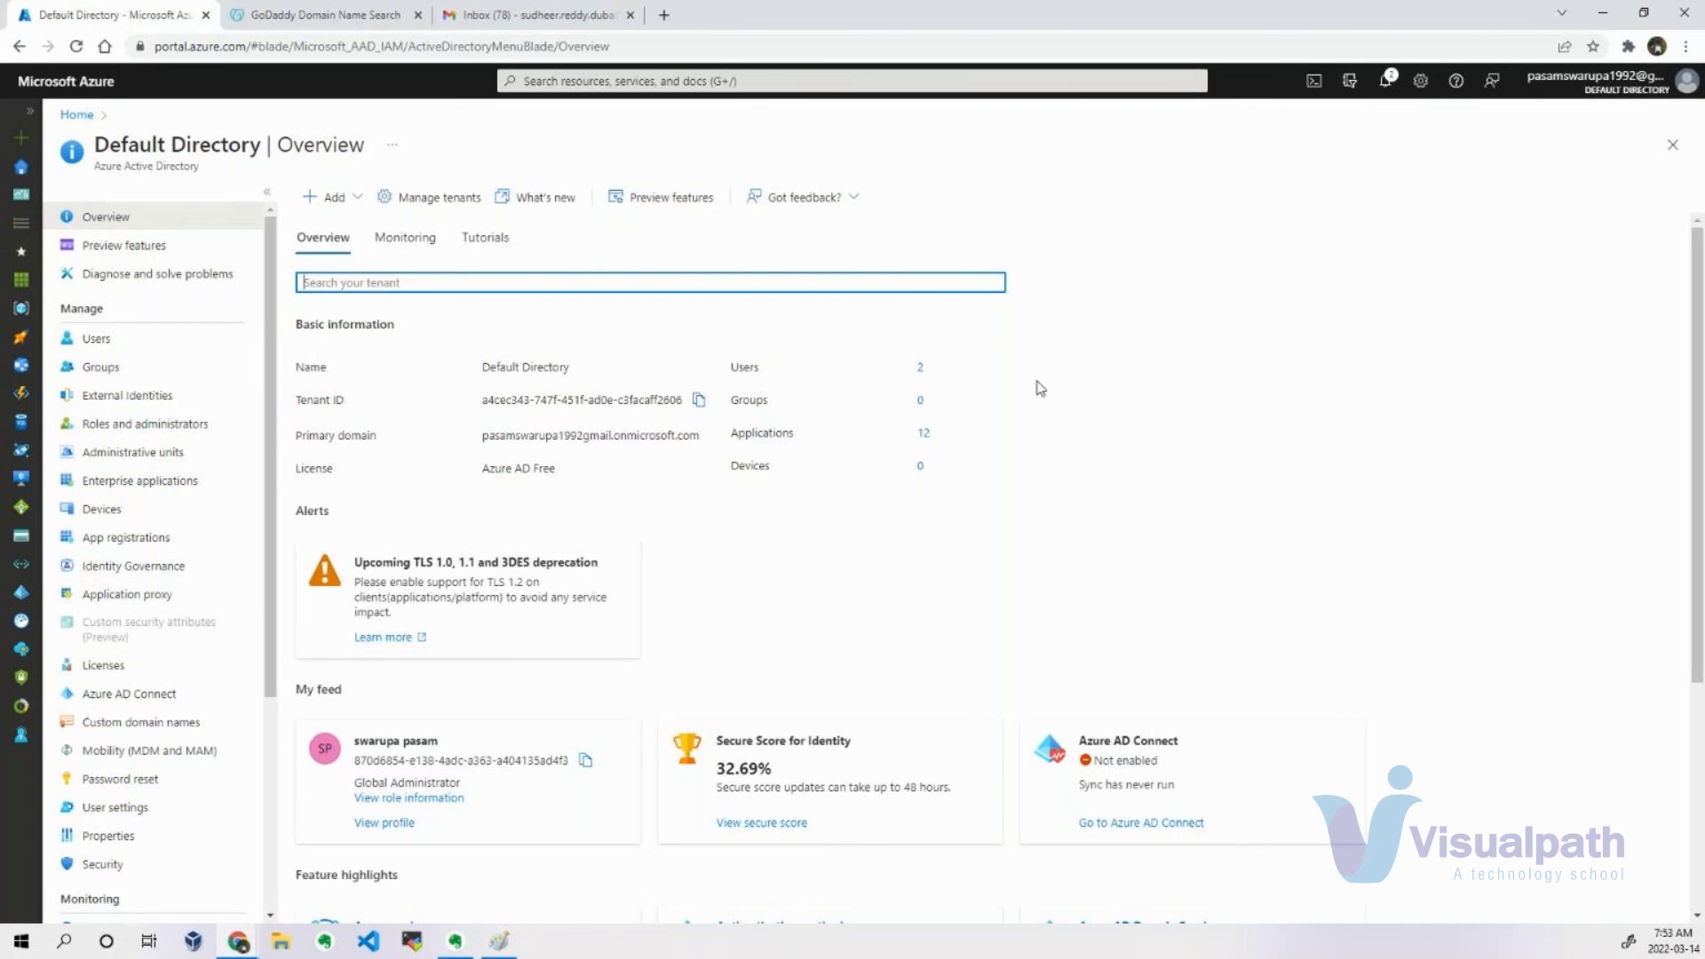
{"action": "left_click", "coordinate": [1388, 89]}
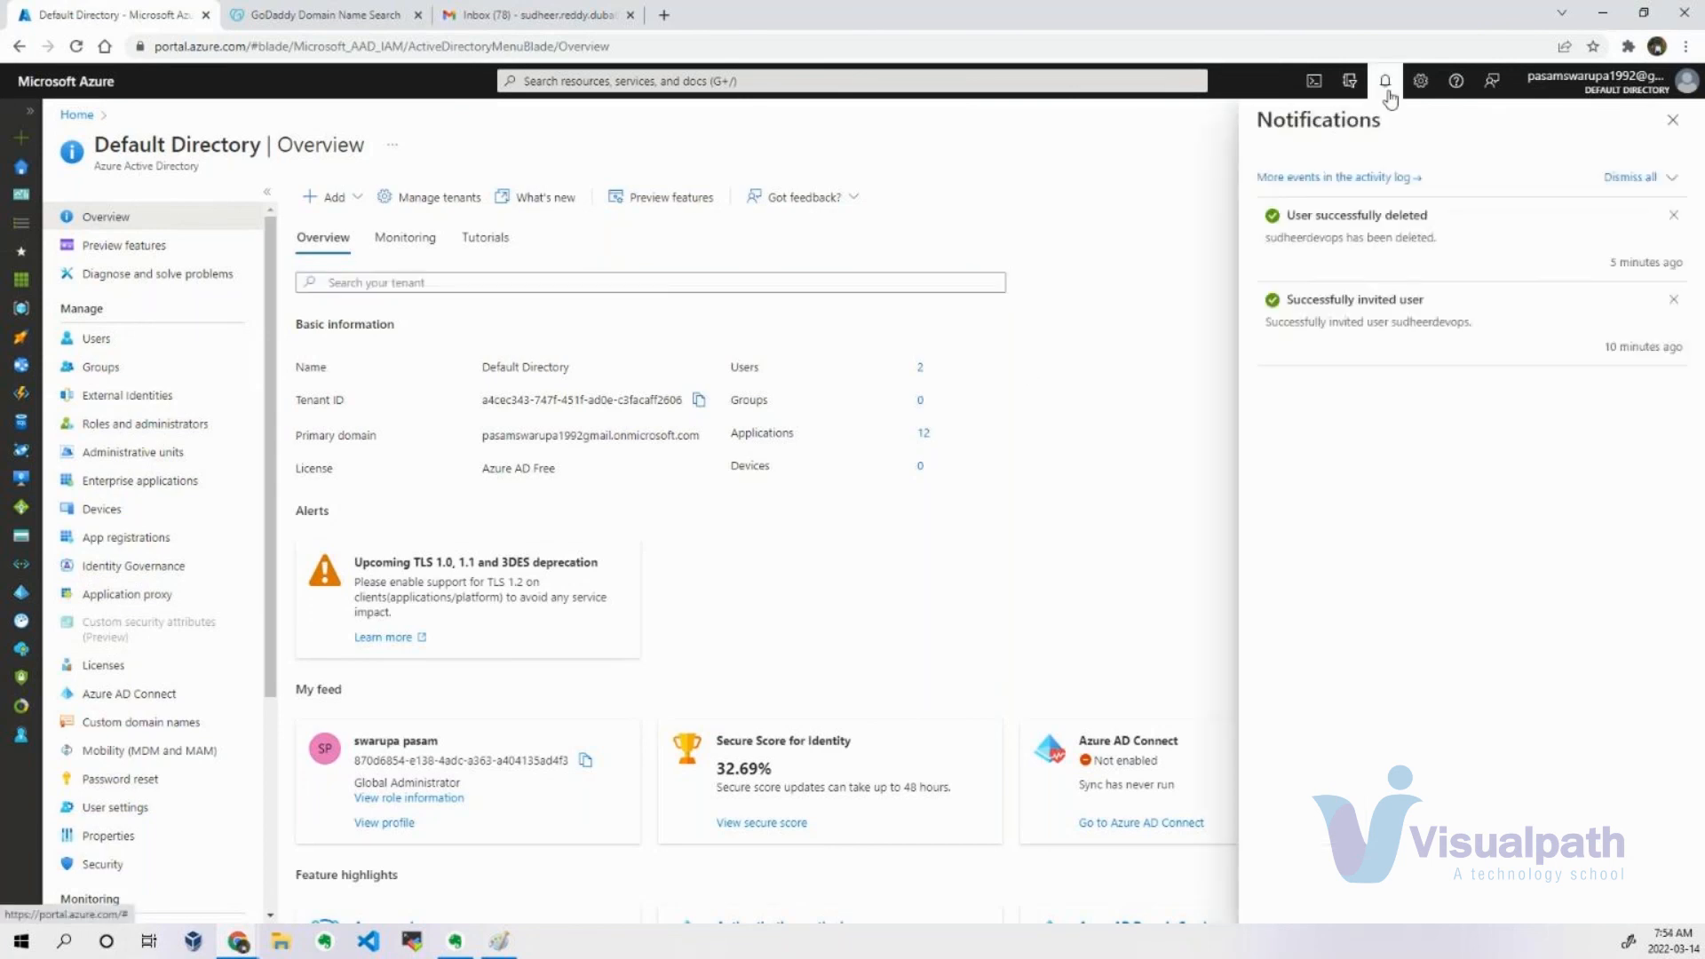
{"action": "left_click", "coordinate": [1677, 124]}
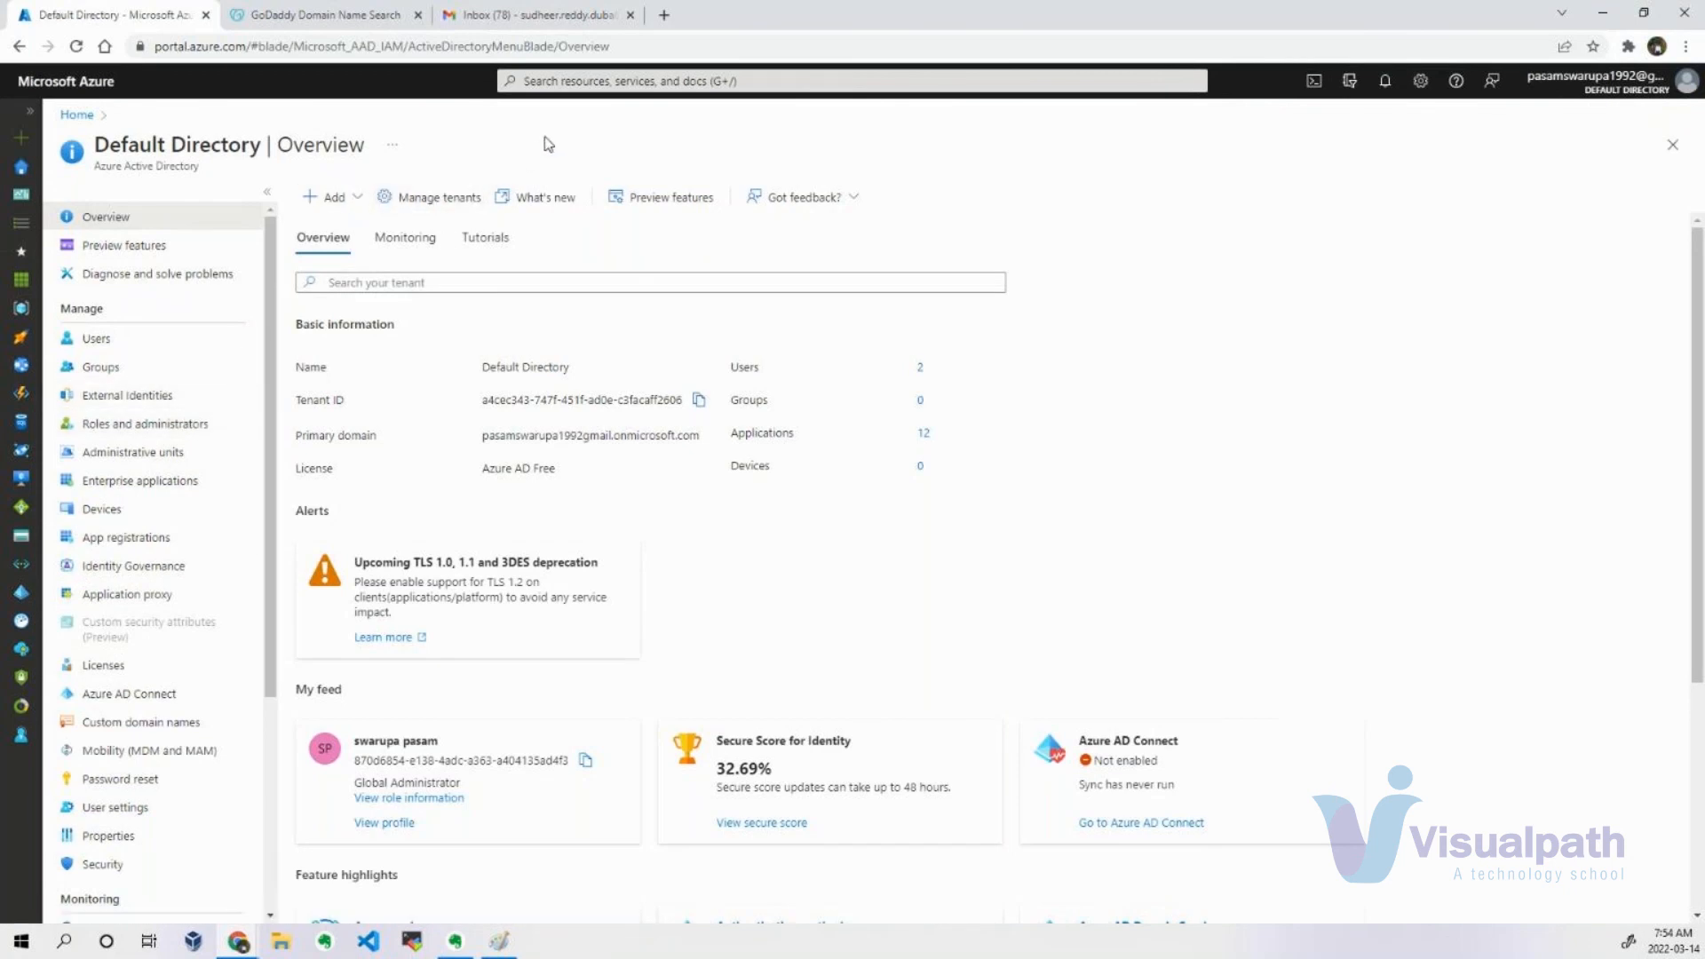
{"action": "left_click", "coordinate": [582, 80]}
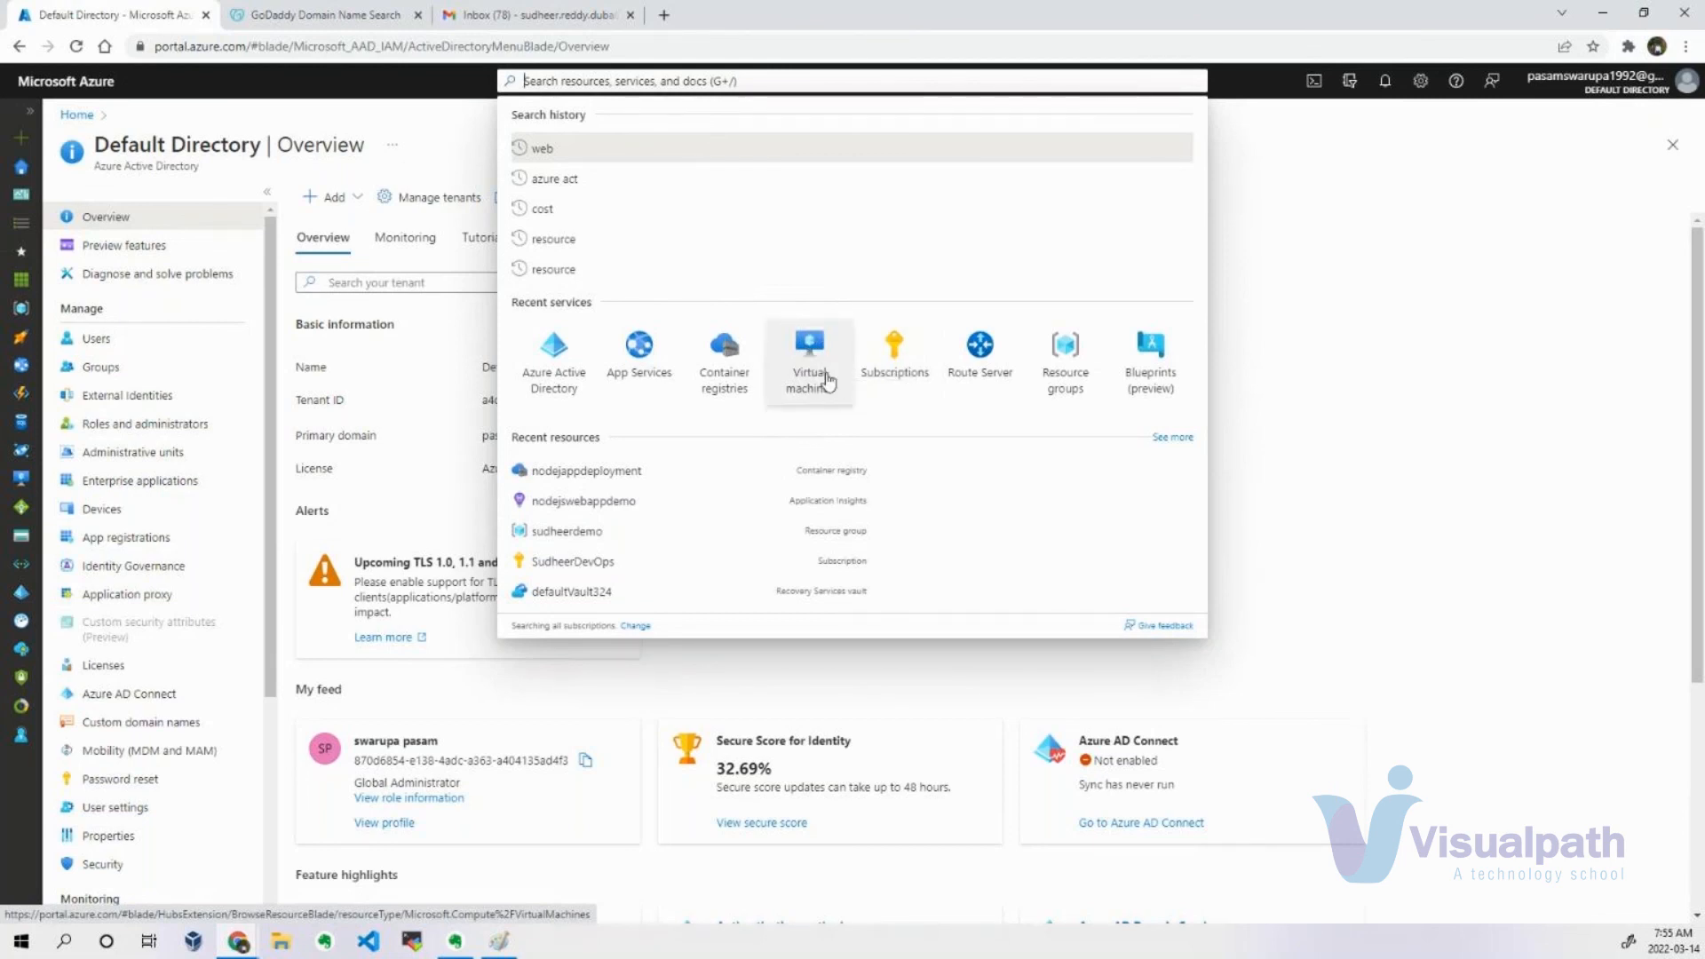
{"action": "left_click", "coordinate": [1530, 184]}
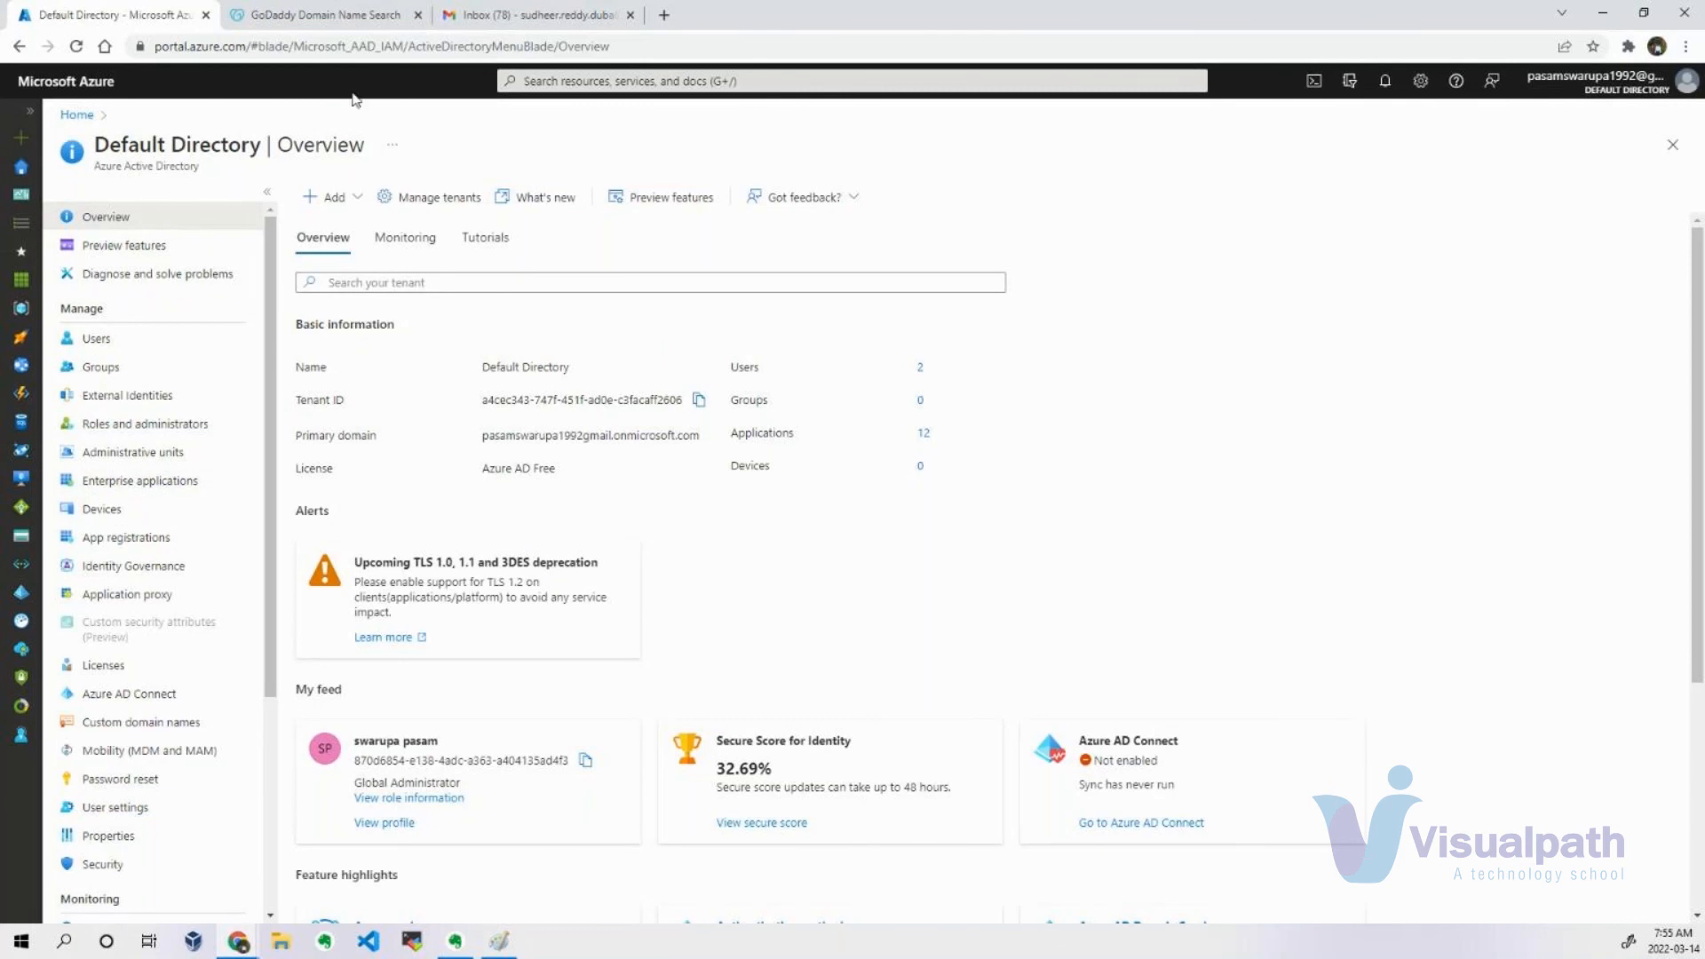
Close the Gmail inbox and the GoDaddy domain search, leaving only the Azure portal open.
{"action": "left_click", "coordinate": [569, 15]}
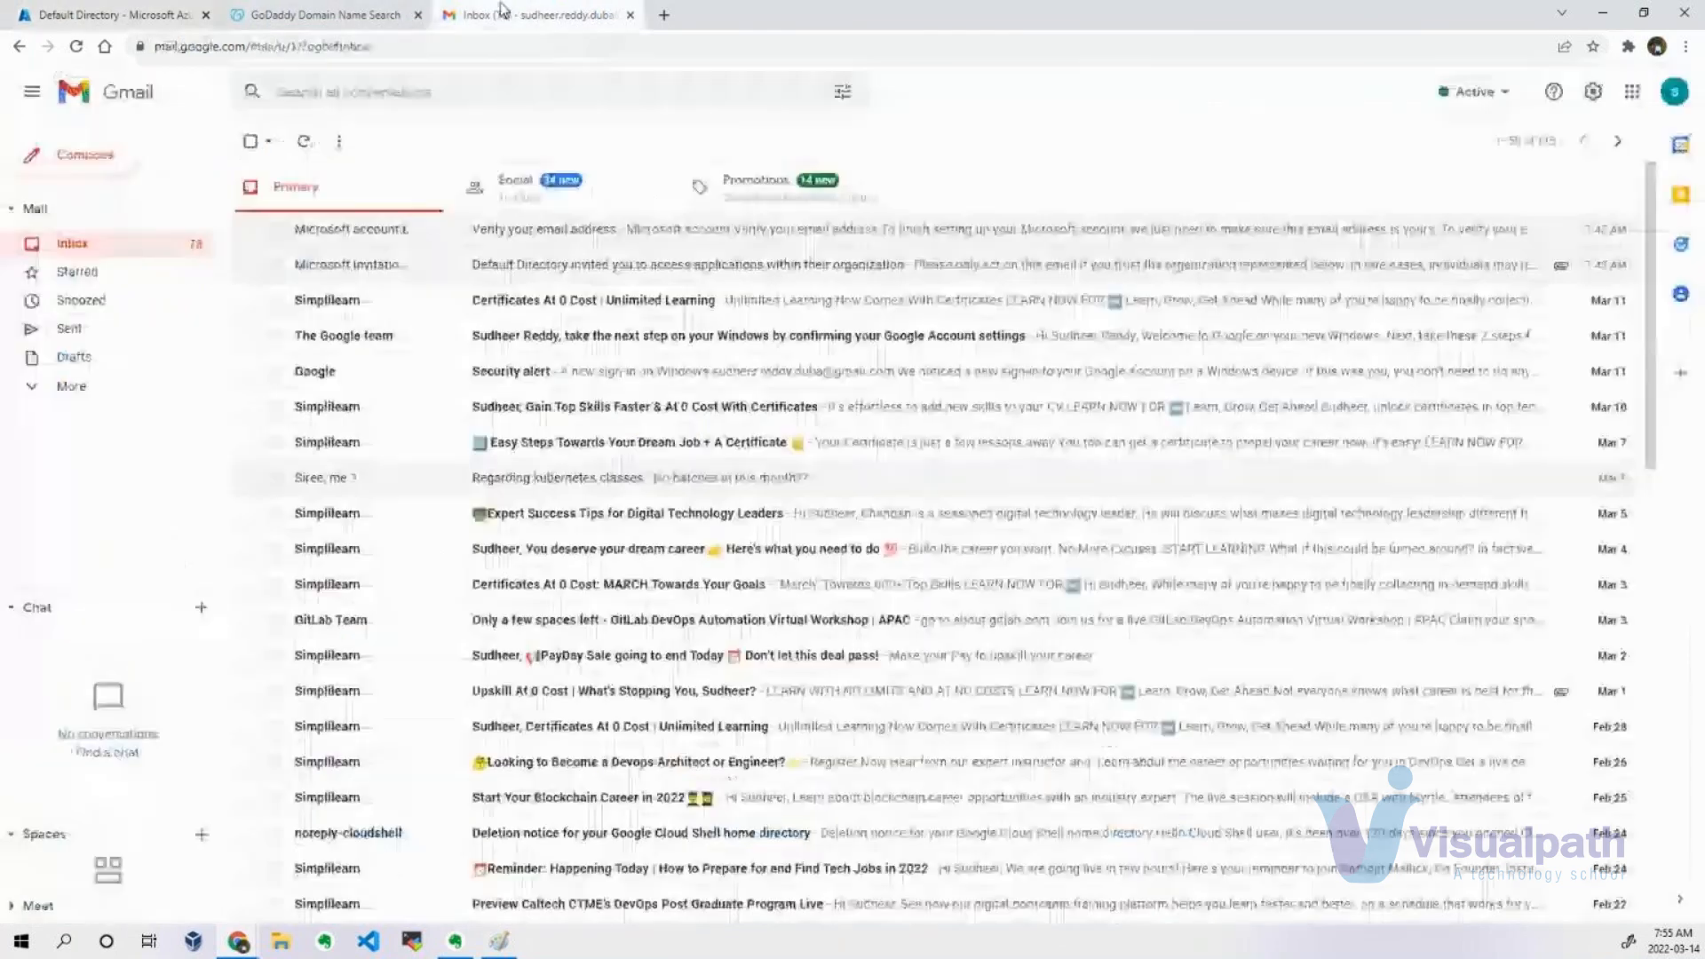
{"action": "left_click", "coordinate": [632, 16]}
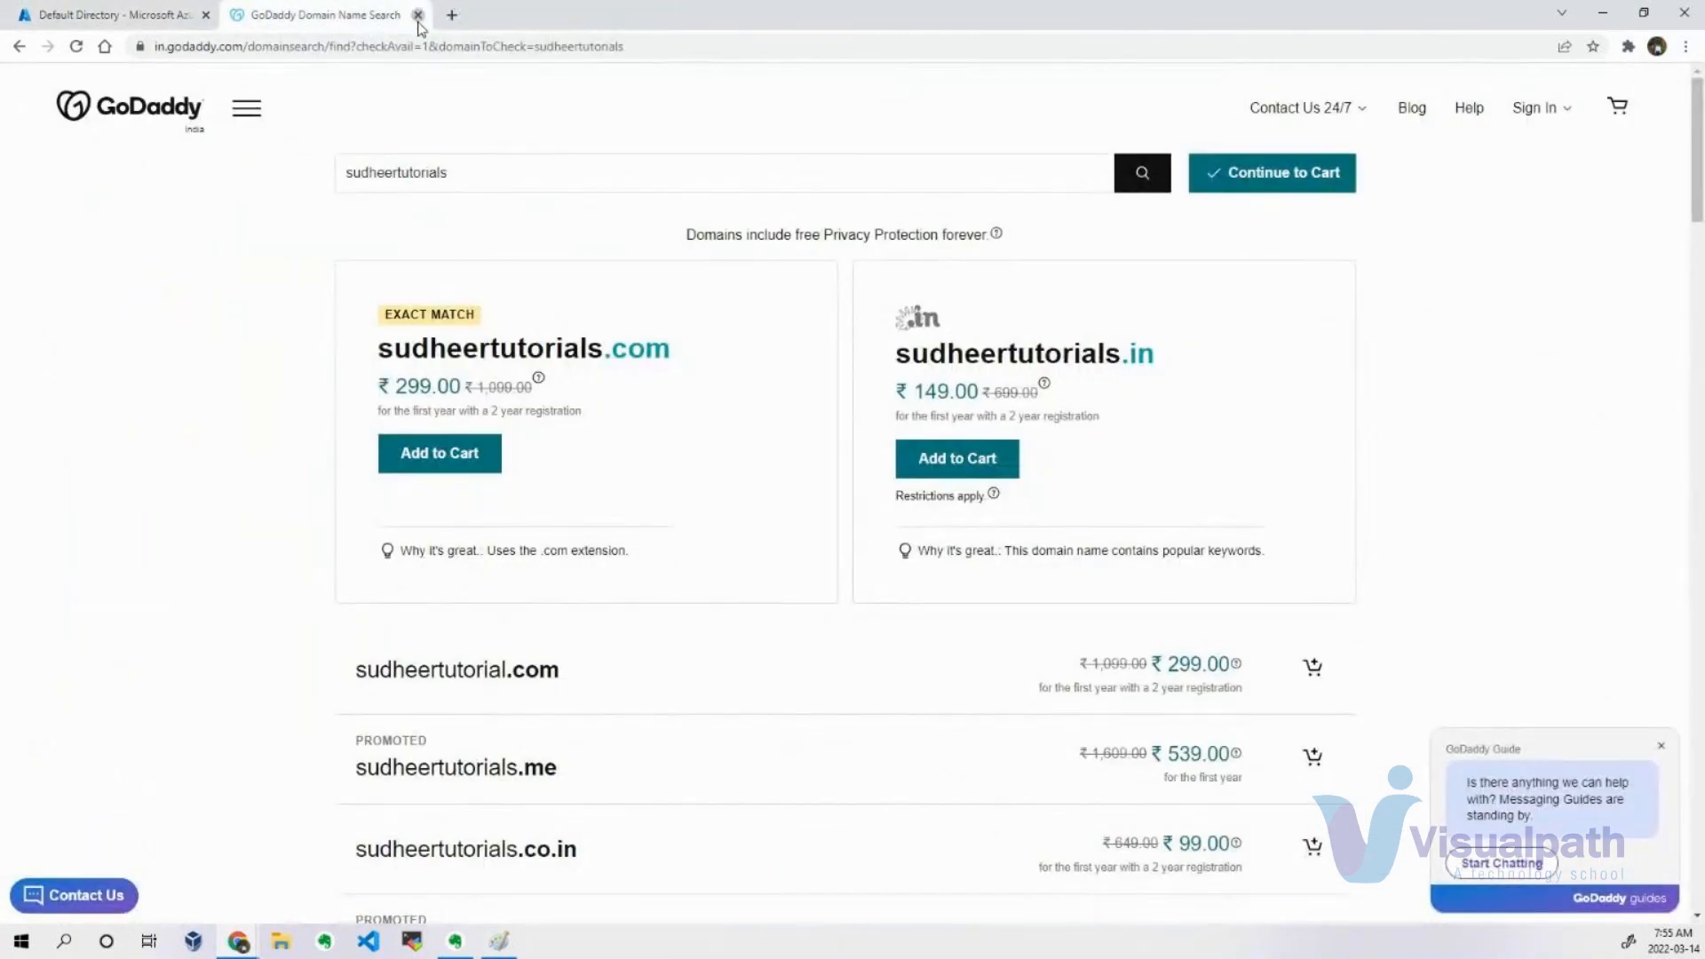
{"action": "left_click", "coordinate": [418, 15]}
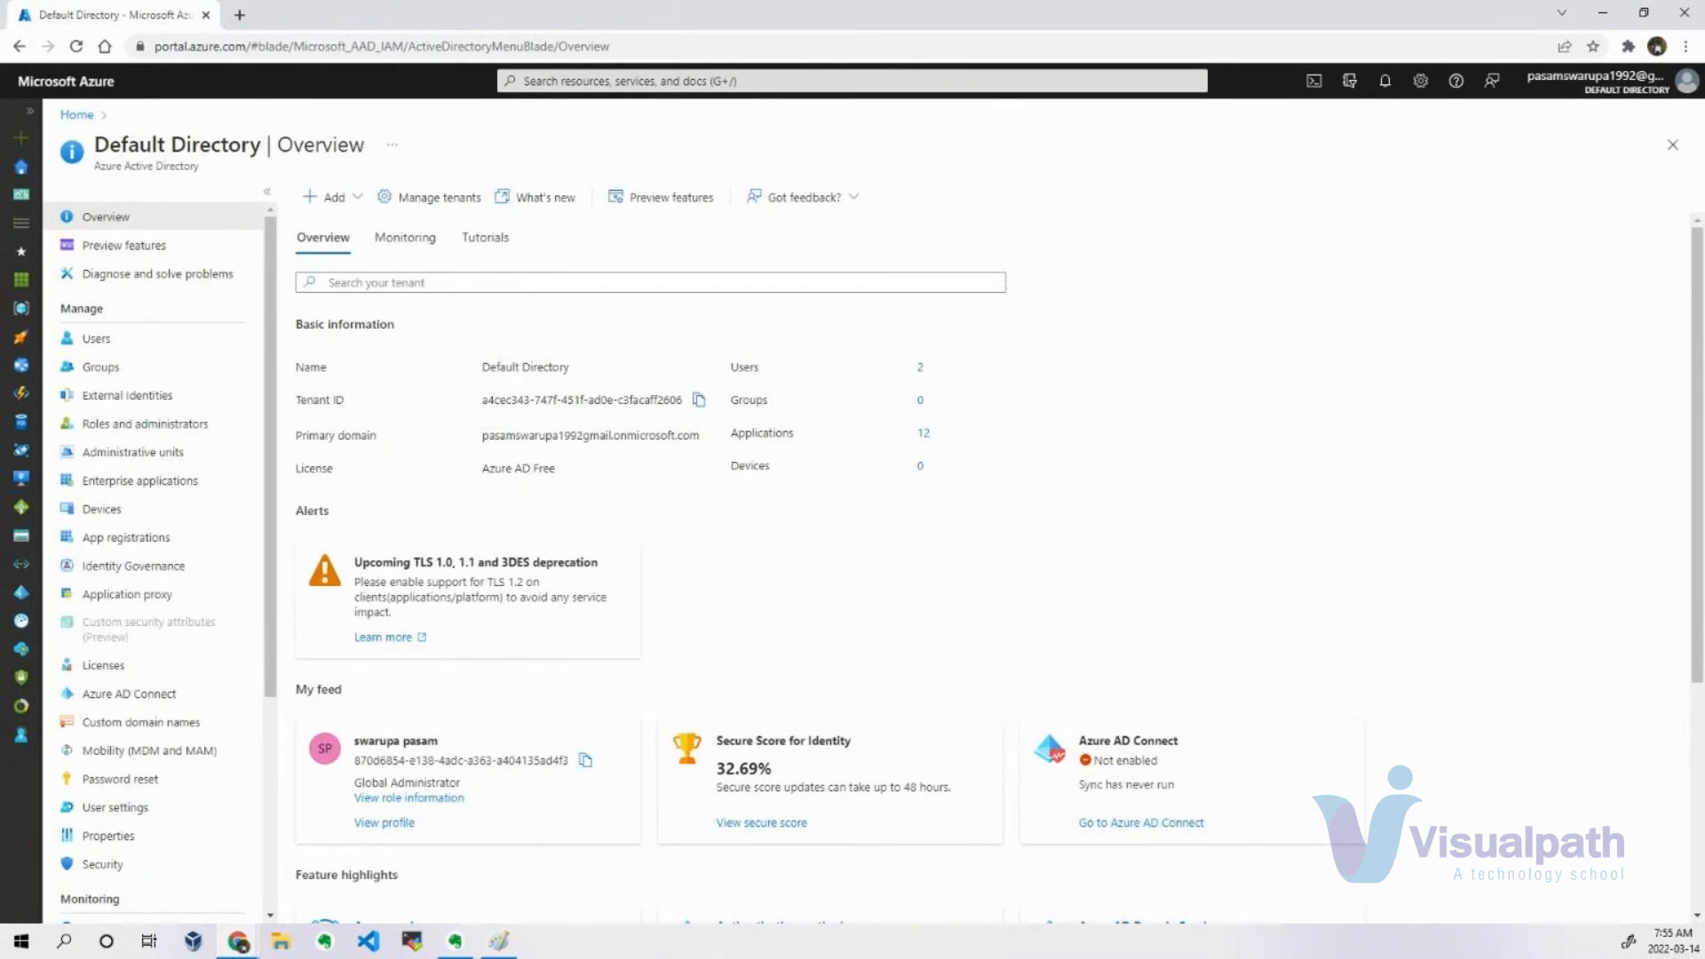